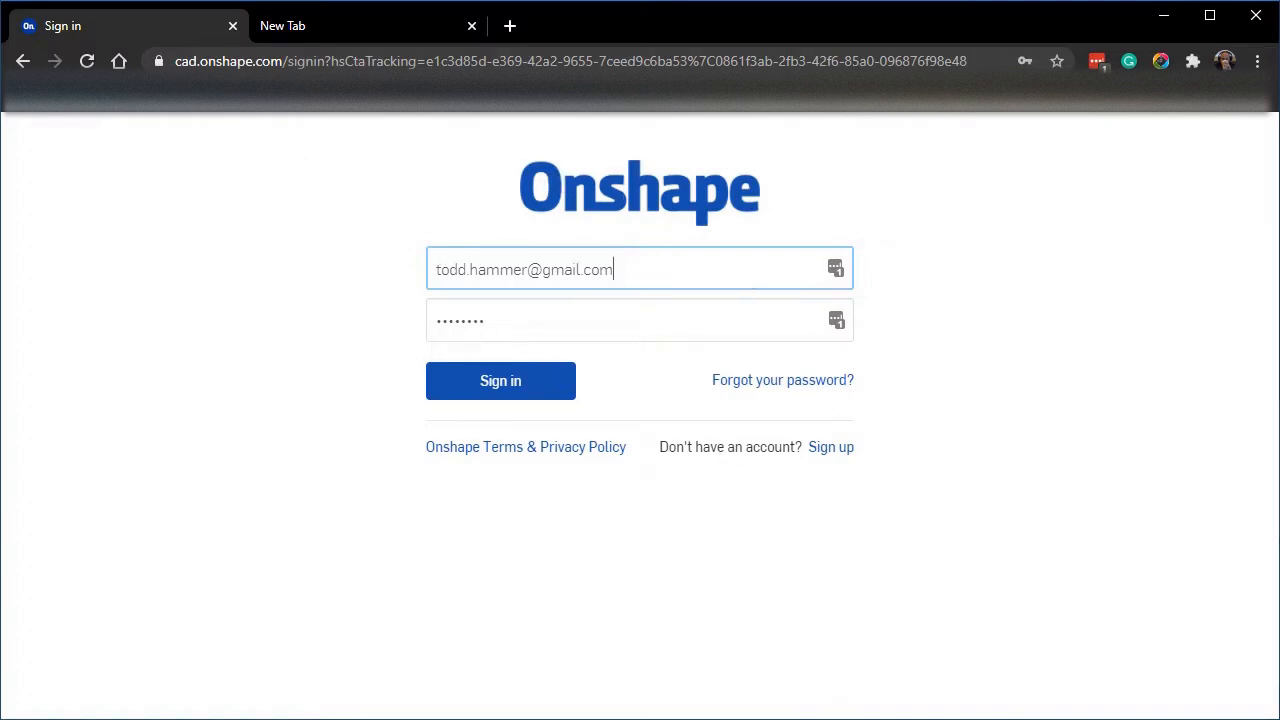
Go to the onshape.com website and open its account sign-up page by way of the sign-in form.
click(249, 63)
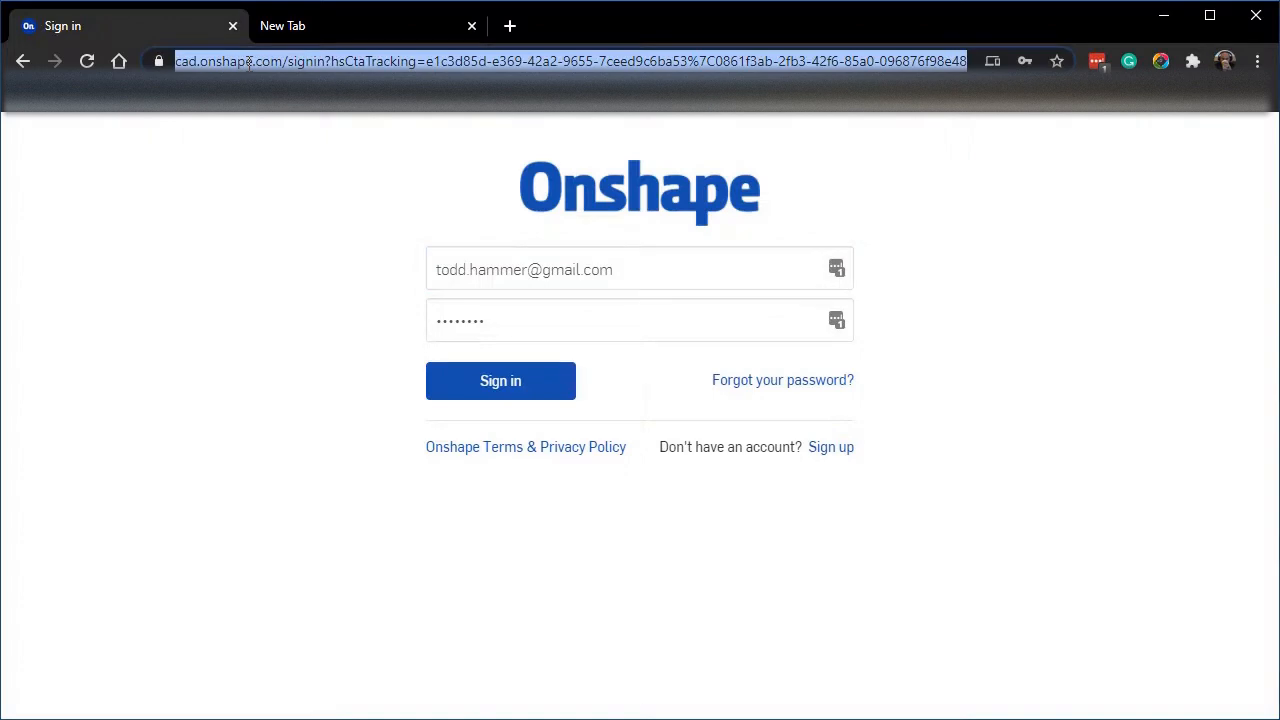
text(onshape)
key(Return)
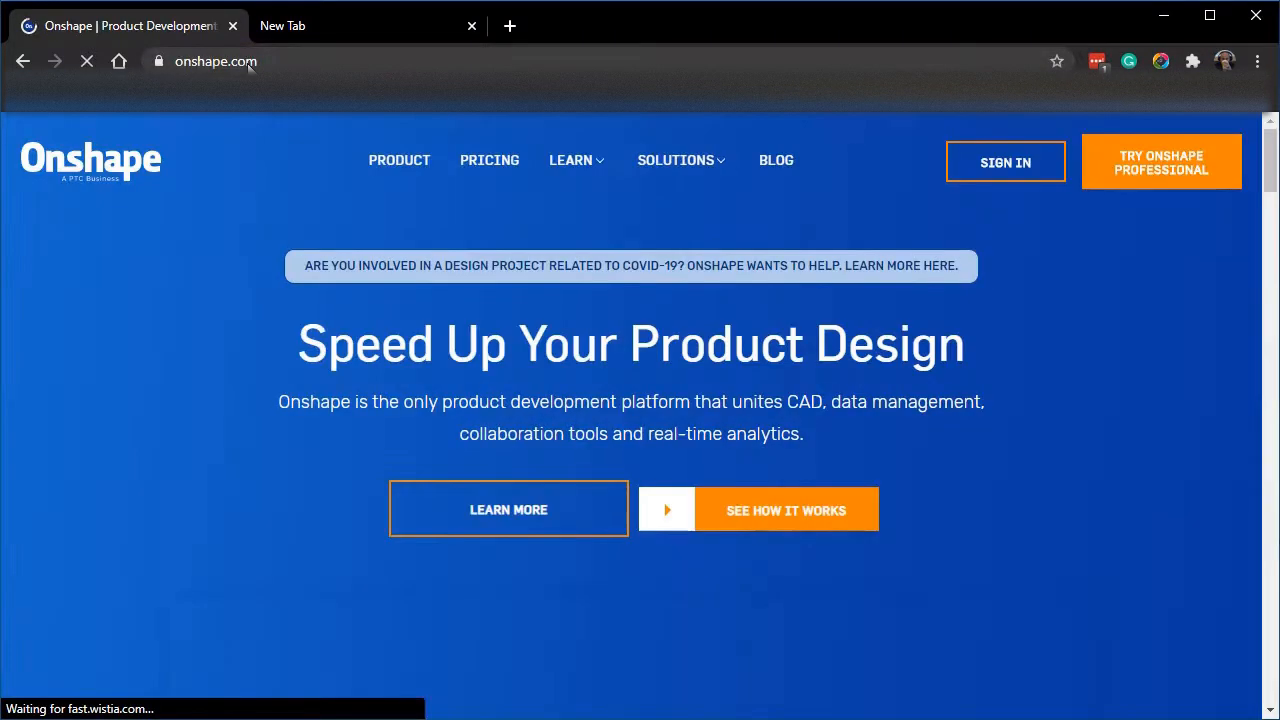
click(1010, 165)
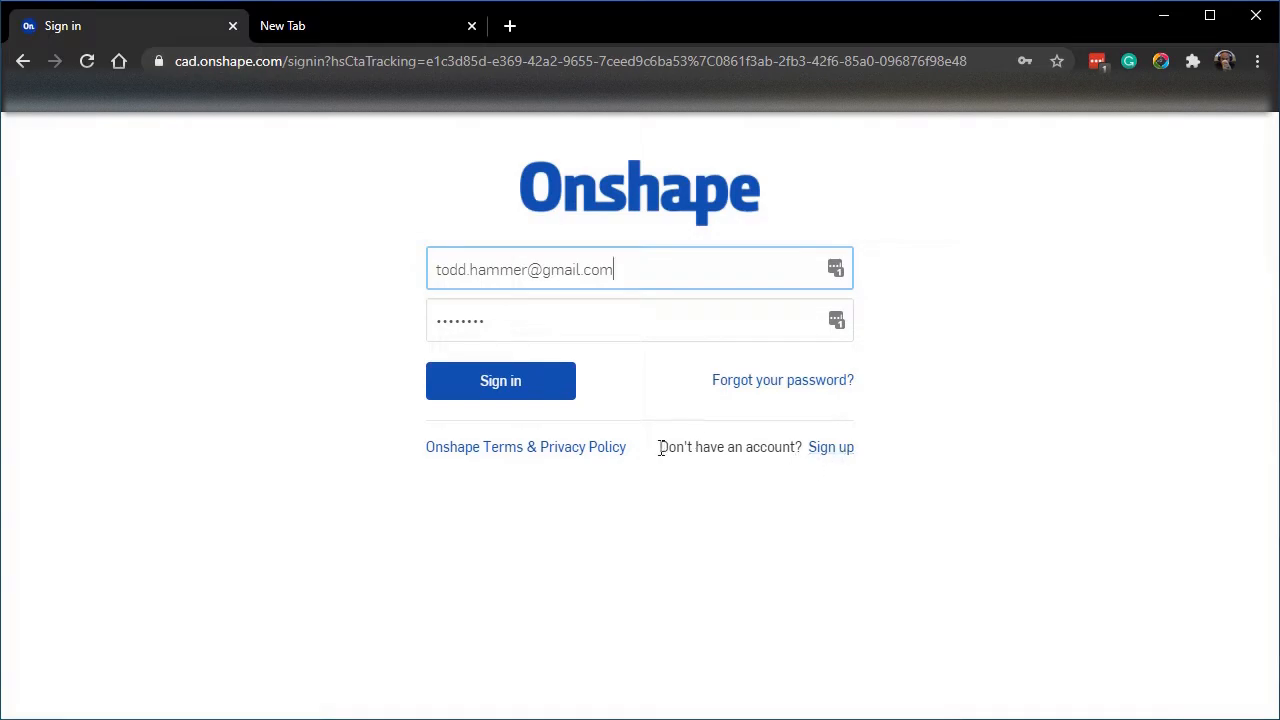
click(841, 449)
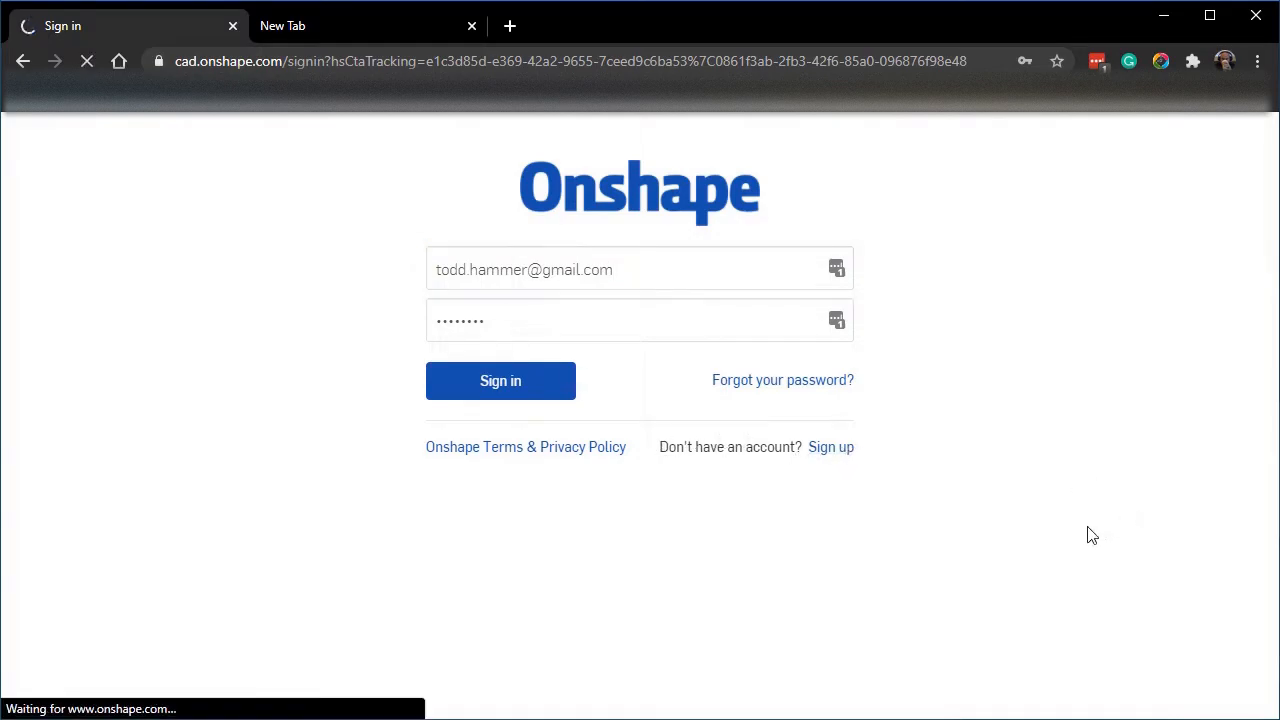
Review the Onshape Professional, Education and Makers plans offered on the sign-up page.
scroll(614, 366, down, 8)
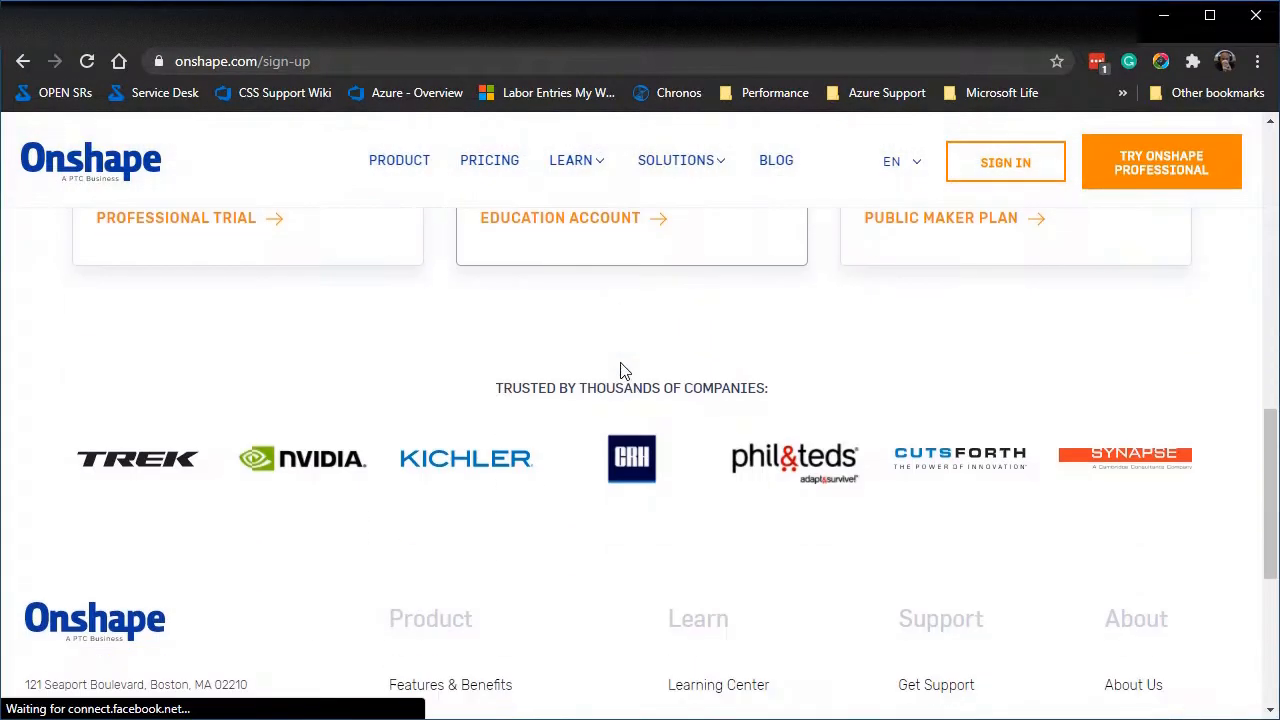
scroll(620, 371, up, 4)
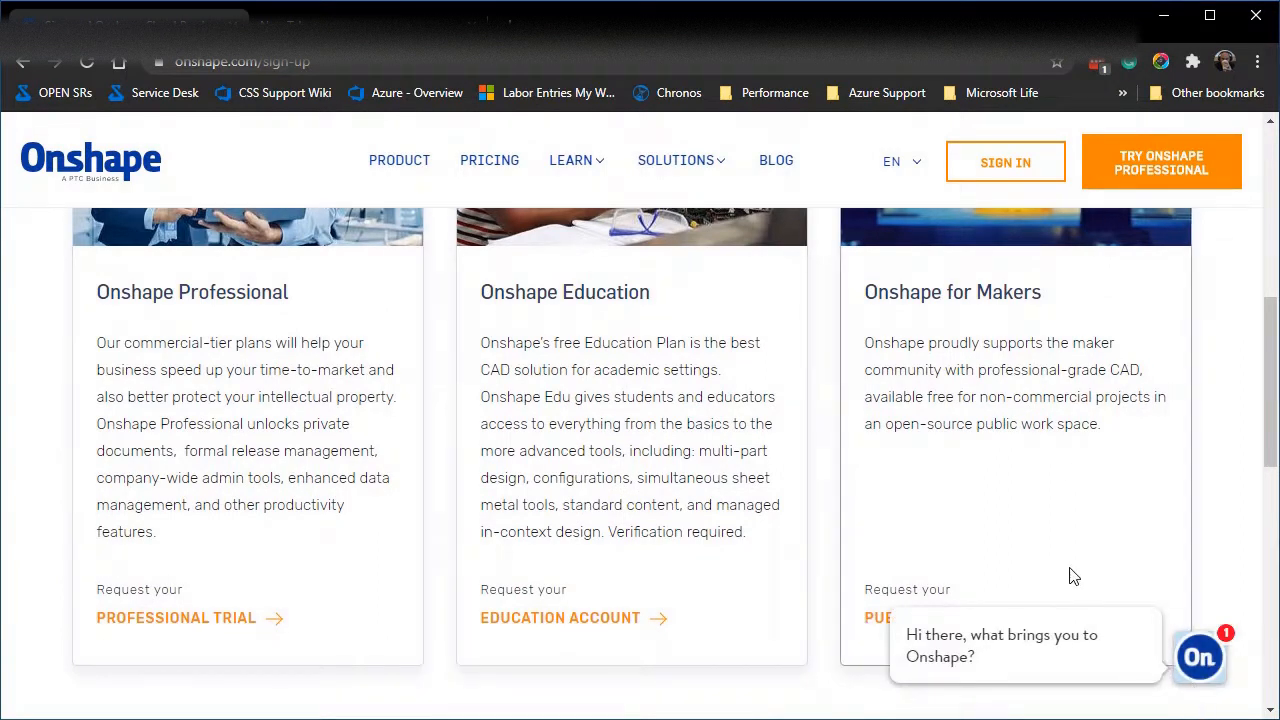
scroll(1070, 576, down, 1)
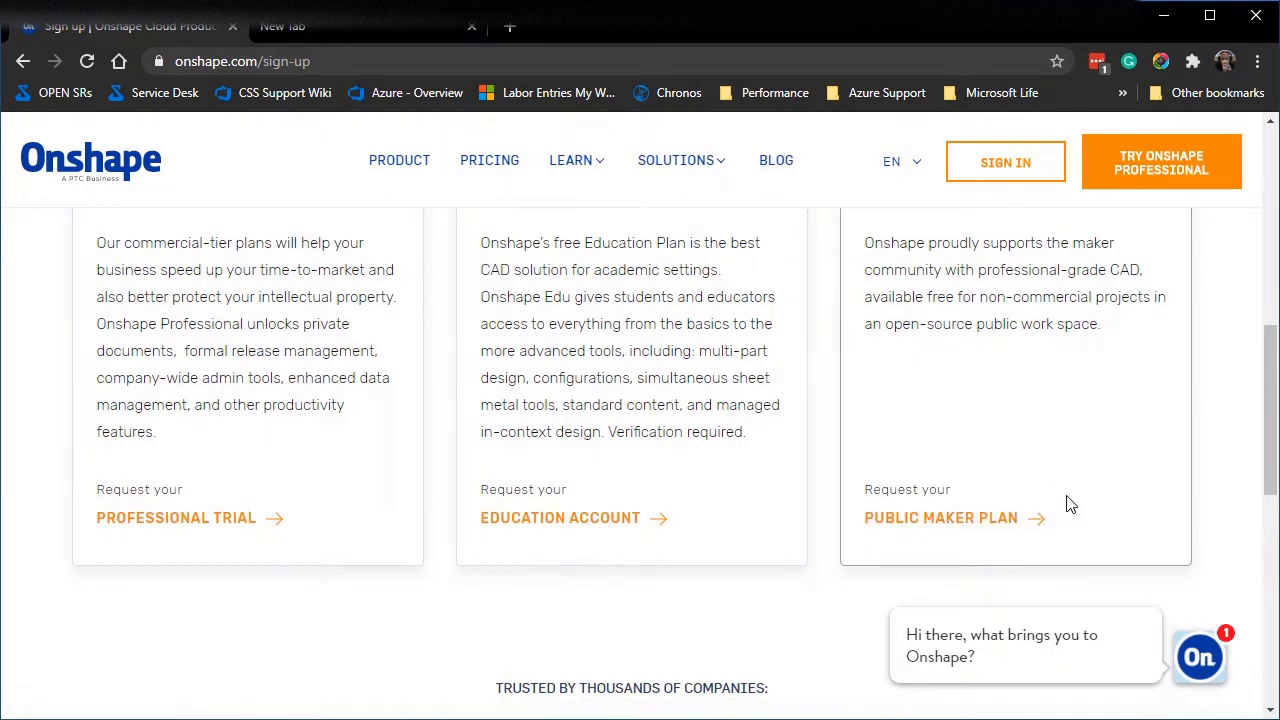
scroll(1060, 508, up, 5)
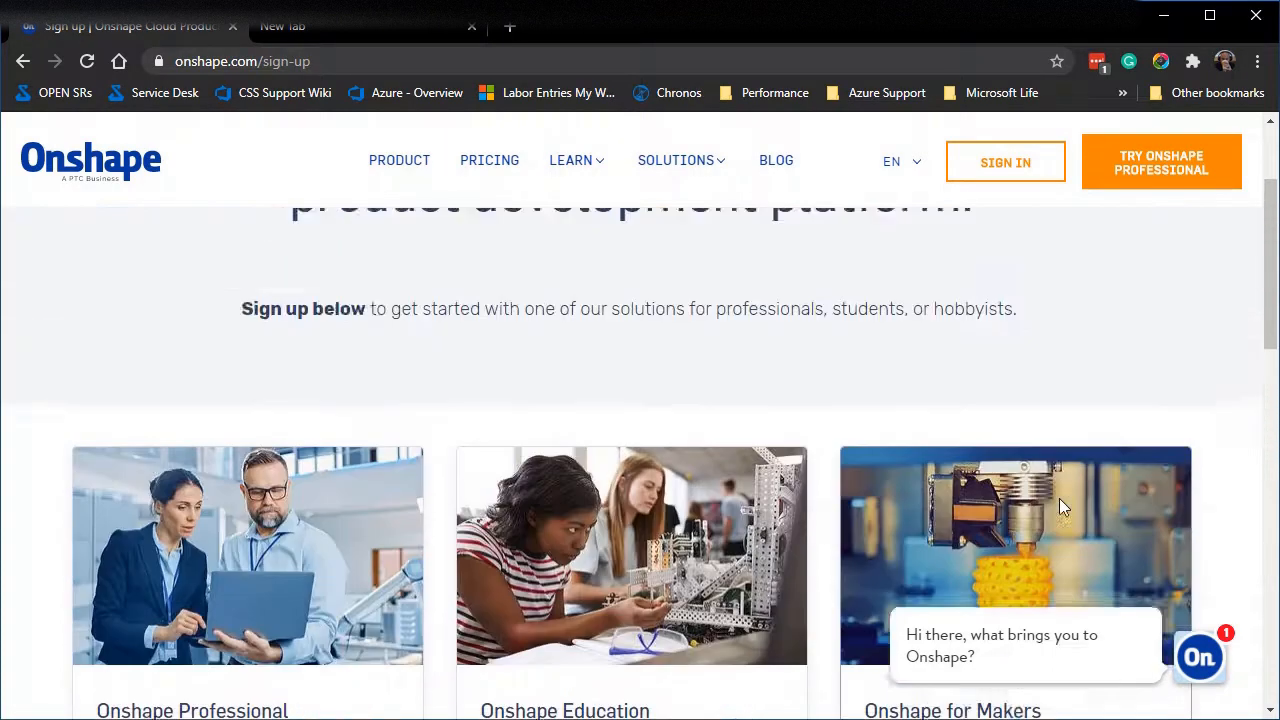
scroll(955, 482, down, 4)
scroll(660, 420, down, 1)
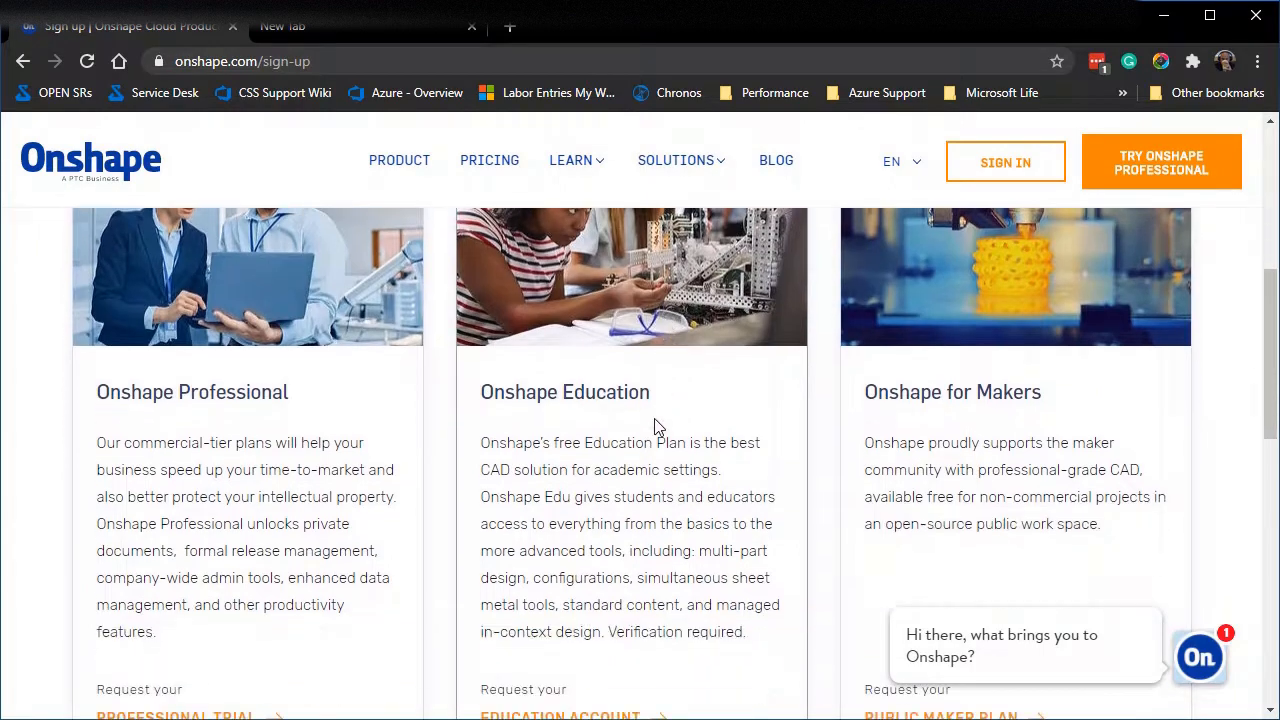
scroll(934, 517, down, 3)
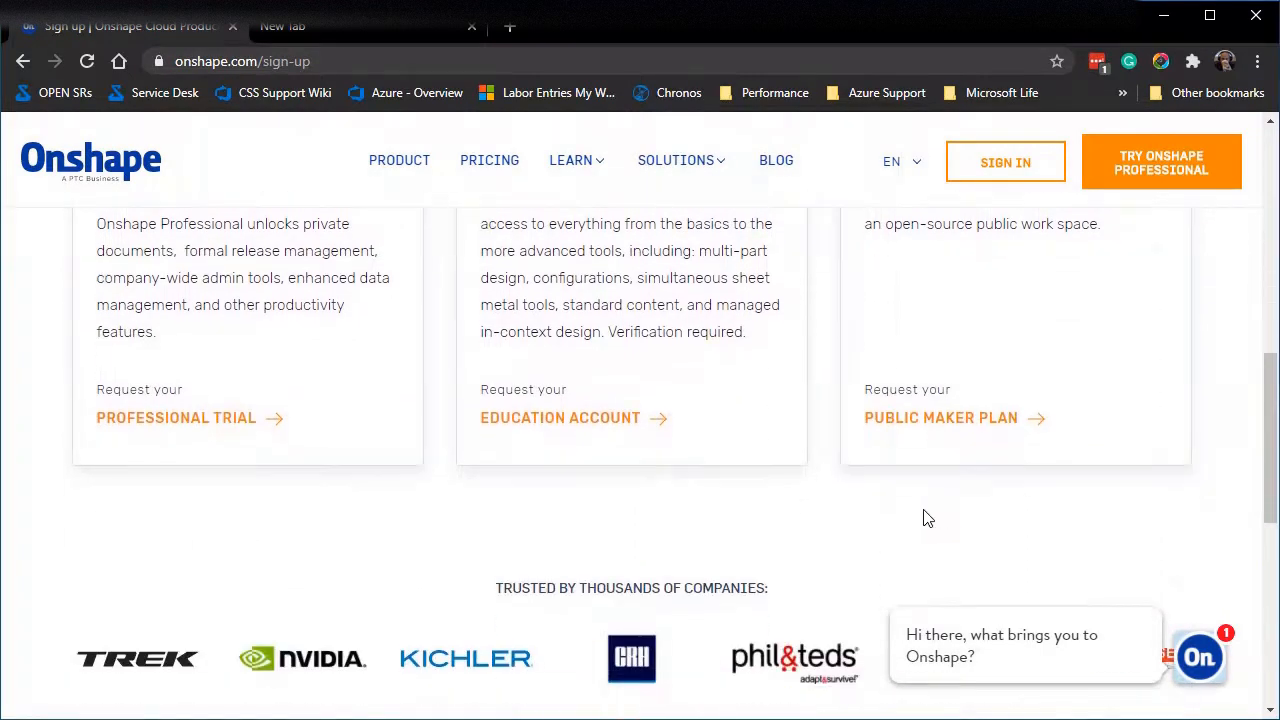
scroll(920, 512, up, 5)
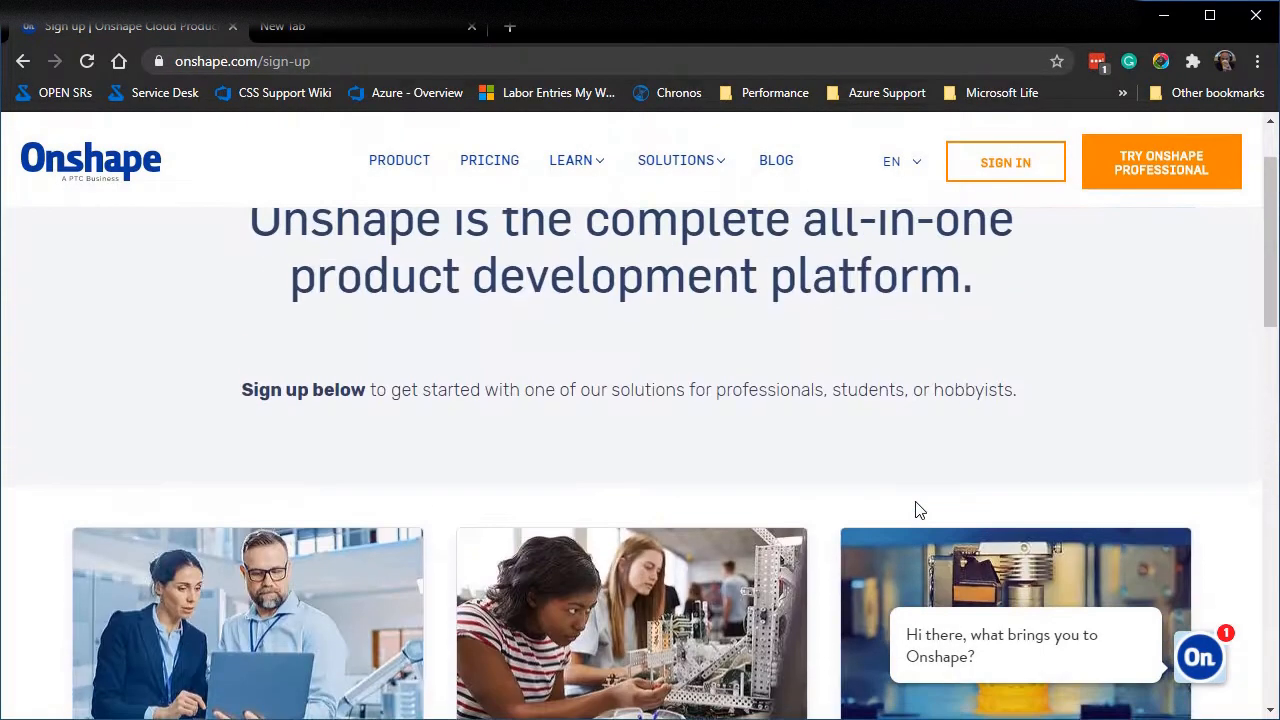
Return to the sign-in form and sign in to Onshape with the saved credentials.
click(1024, 164)
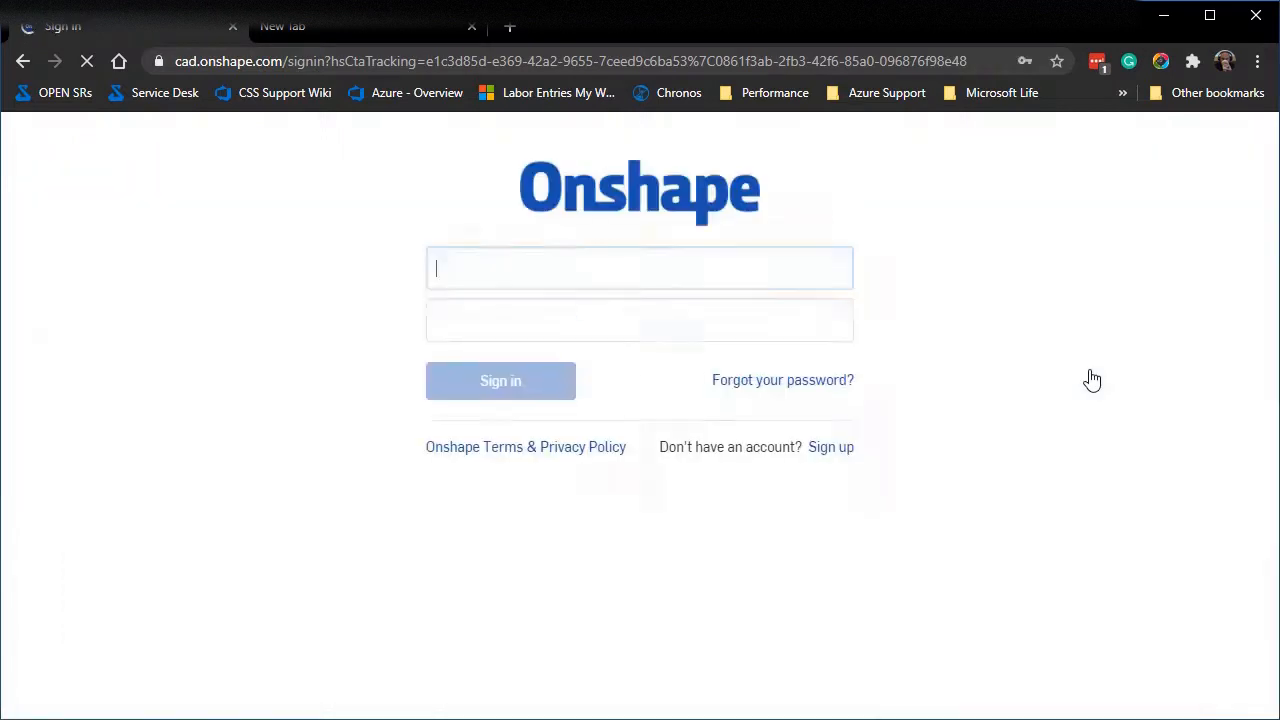
click(530, 392)
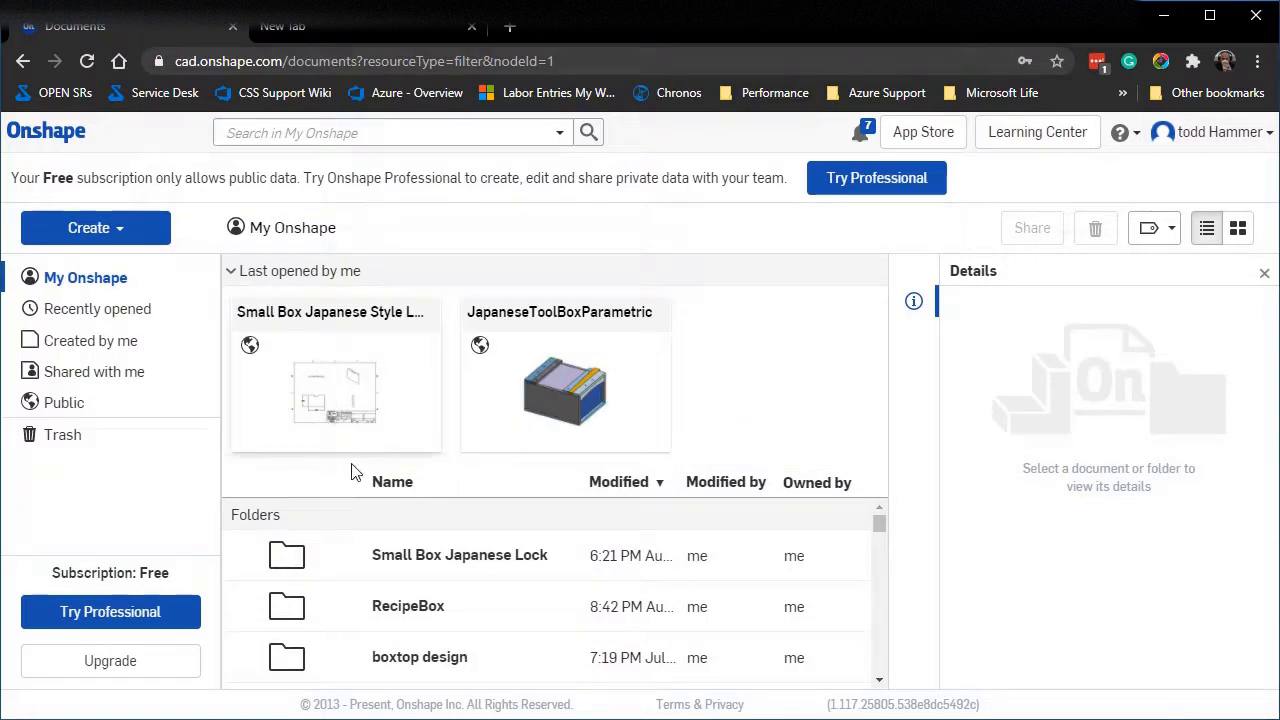
Browse the folders in My Onshape and the shared designs in the Public section.
scroll(508, 586, down, 10)
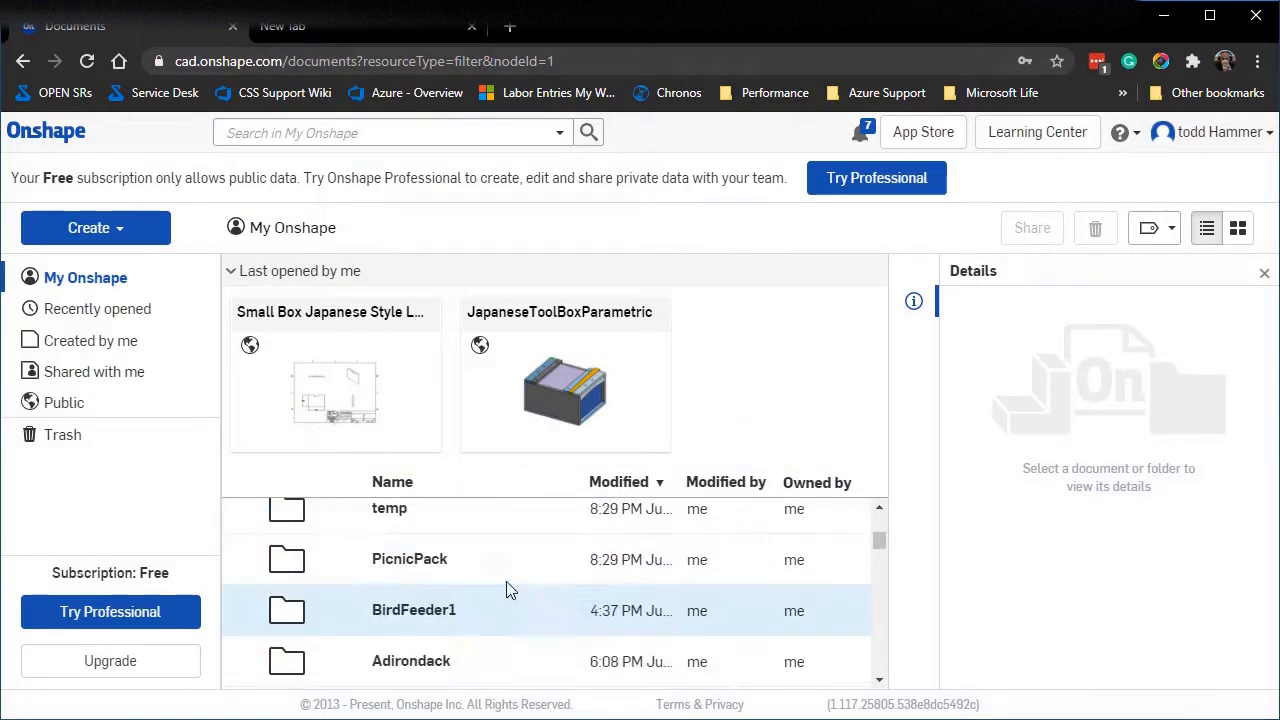
scroll(500, 580, up, 10)
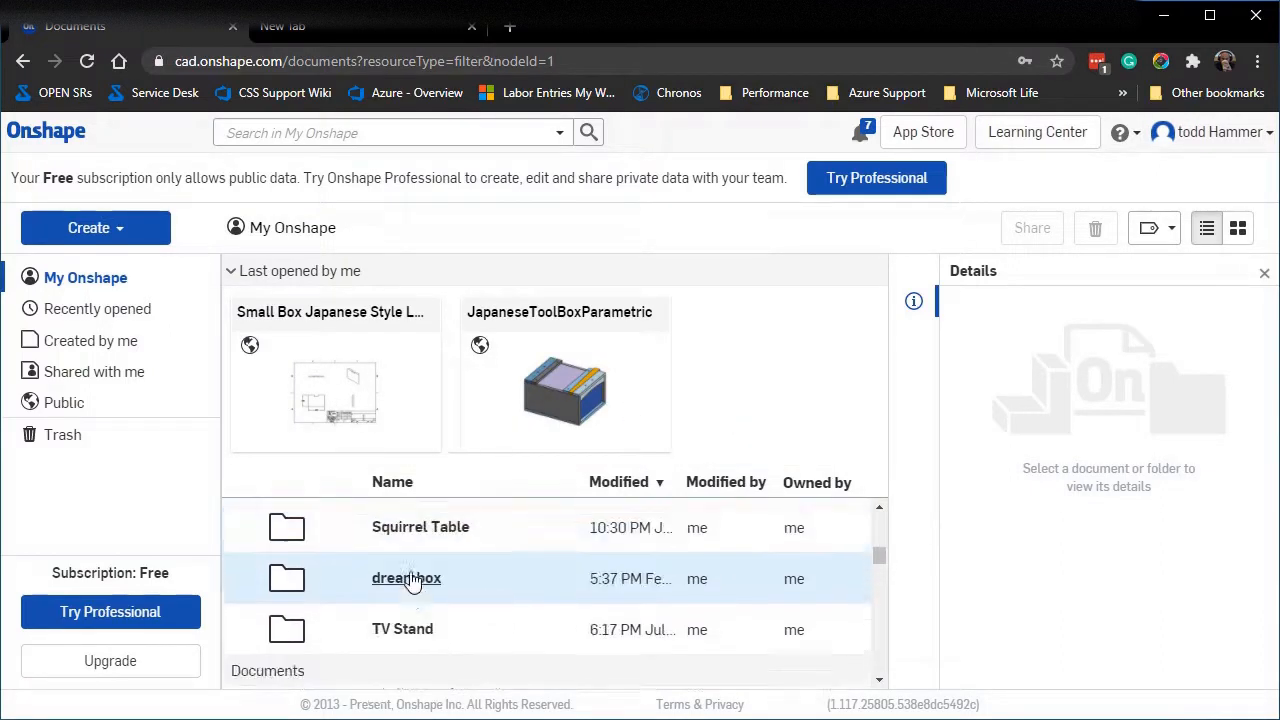
click(85, 282)
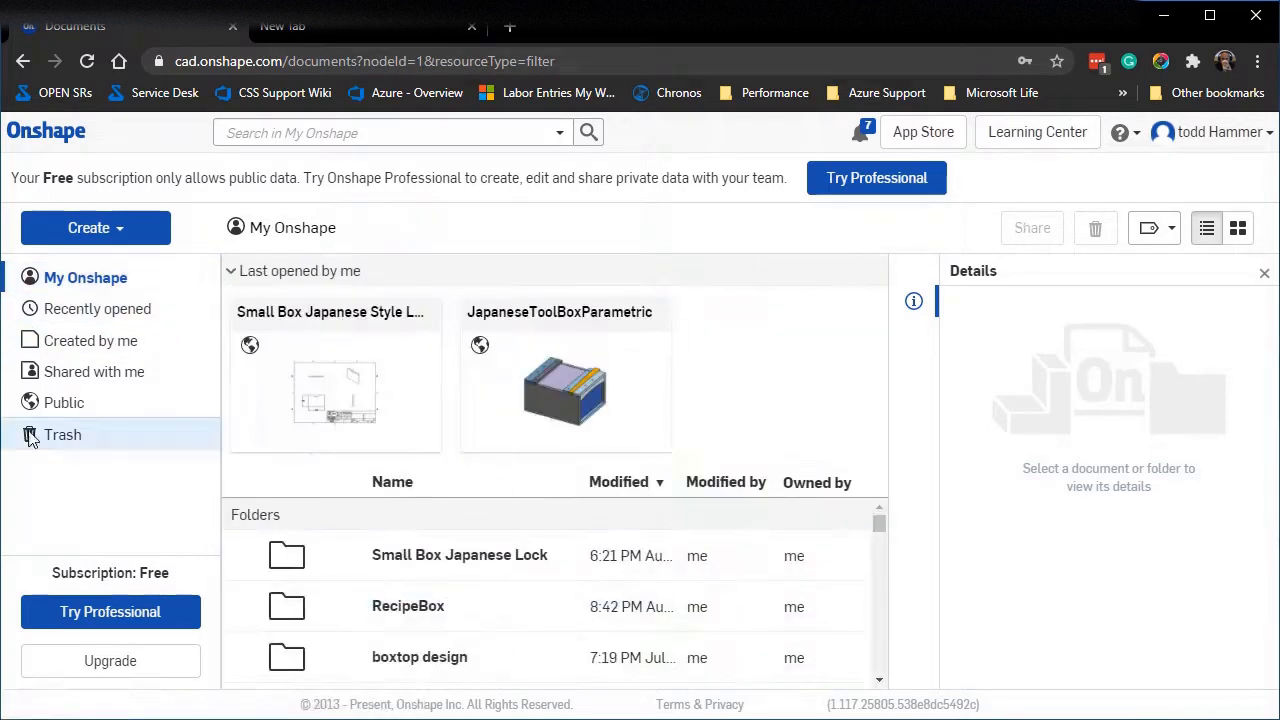
click(63, 405)
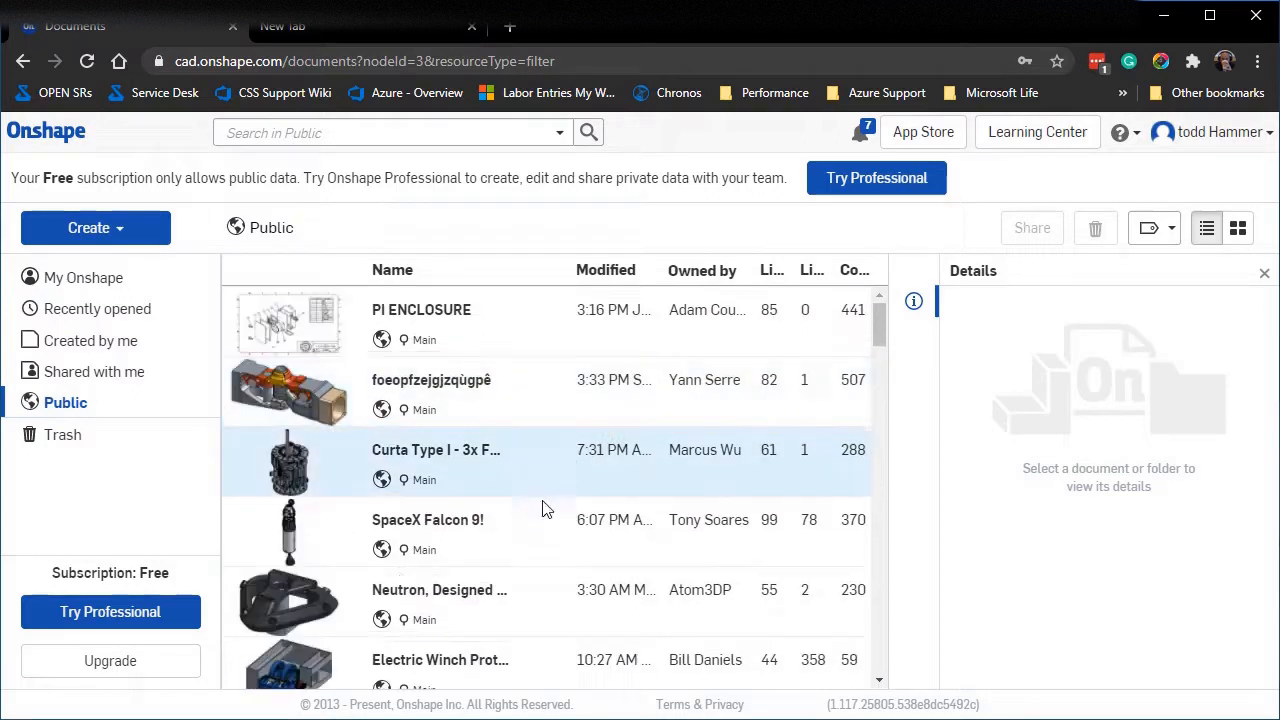
scroll(455, 490, down, 6)
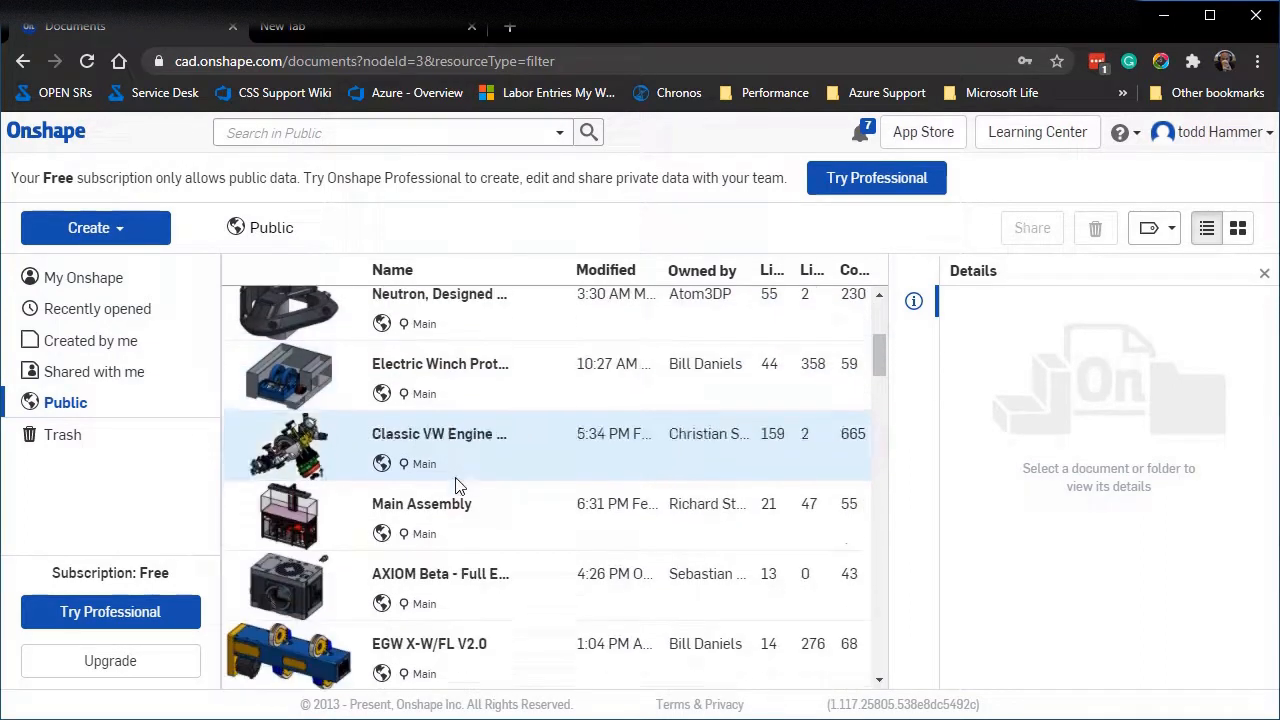
scroll(443, 480, up, 6)
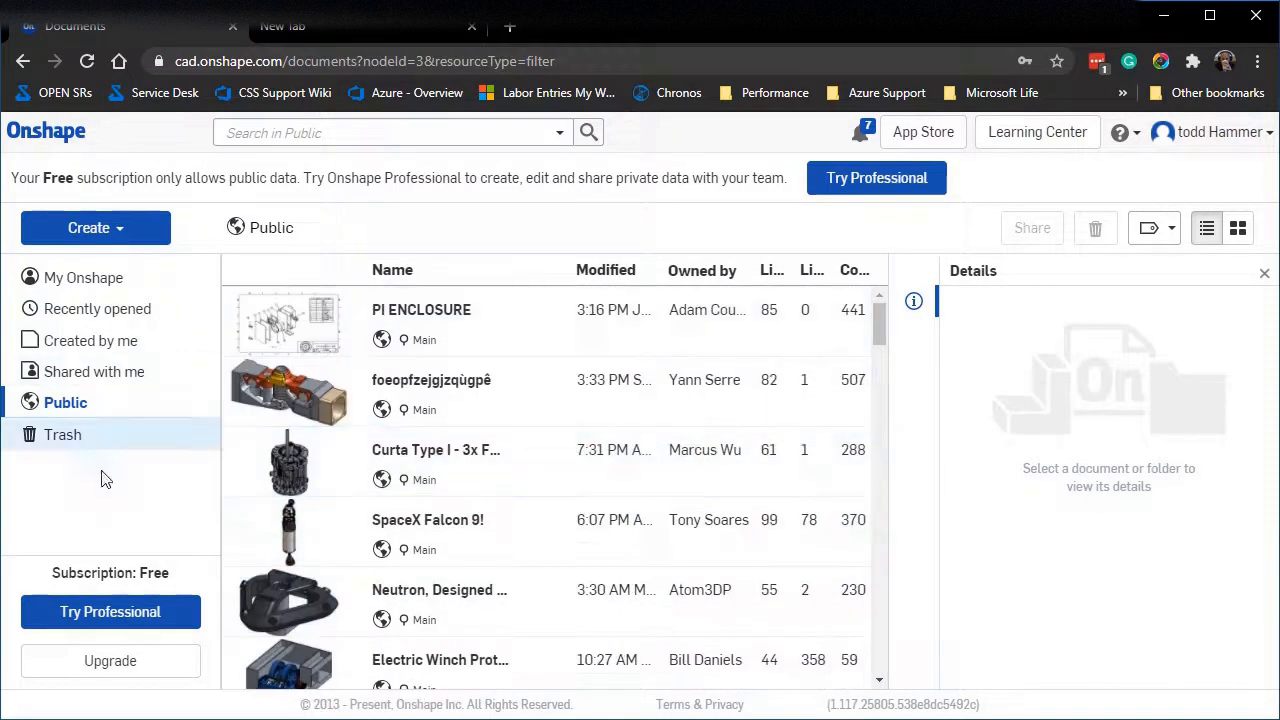
Create a folder named SmallExampleBox in My Onshape.
click(63, 277)
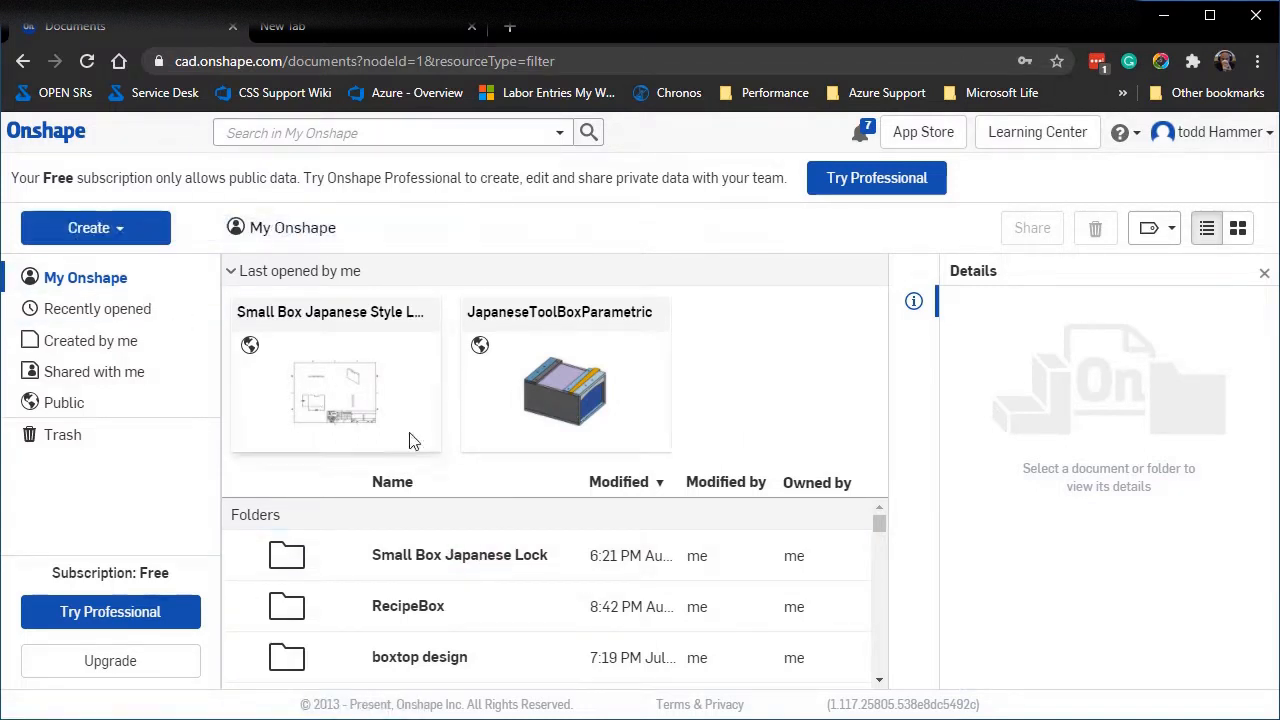
click(75, 229)
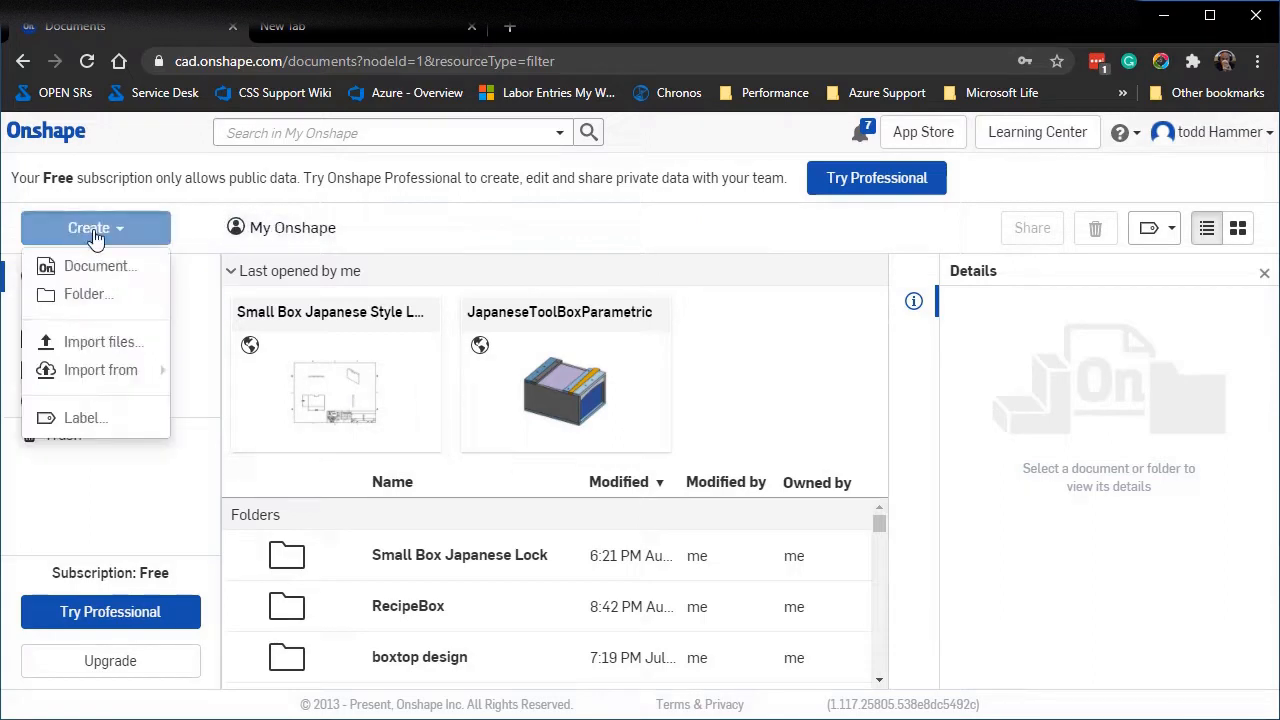
click(88, 296)
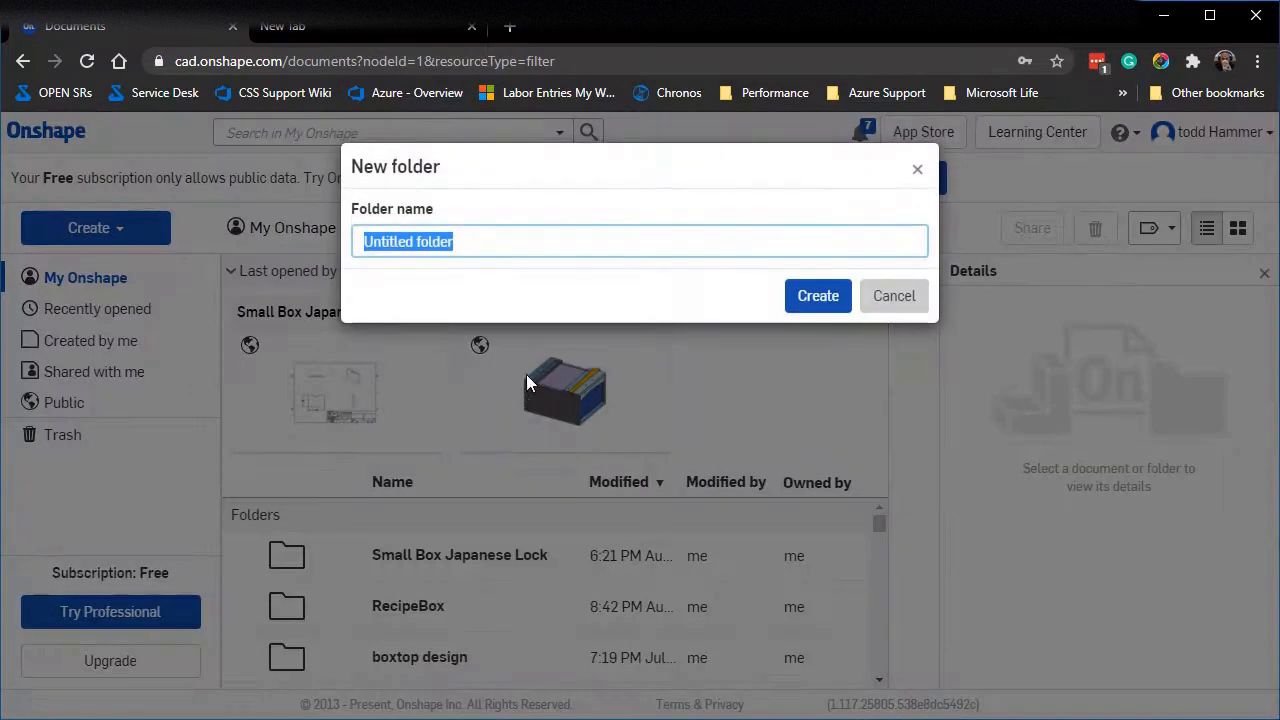
text(SmappEx)
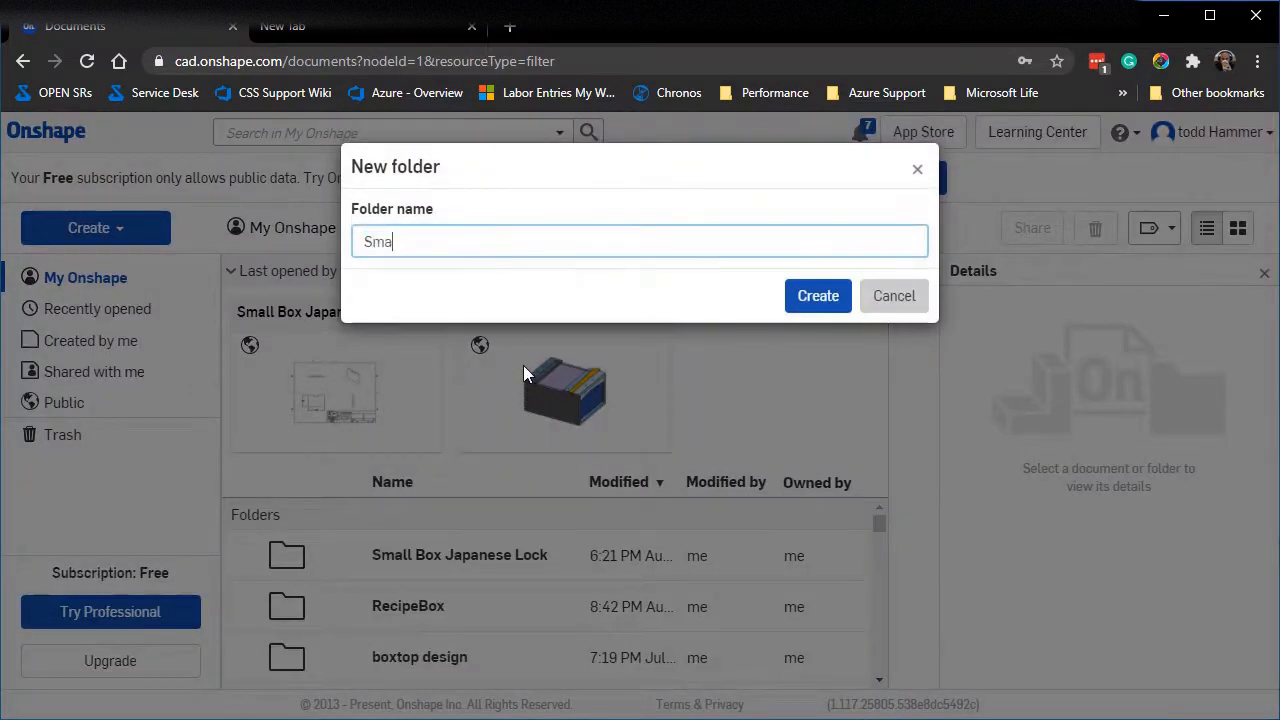
key(BackSpace)
key(BackSpace)
key(BackSpace)
key(BackSpace)
text(llExampleBox)
key(Return)
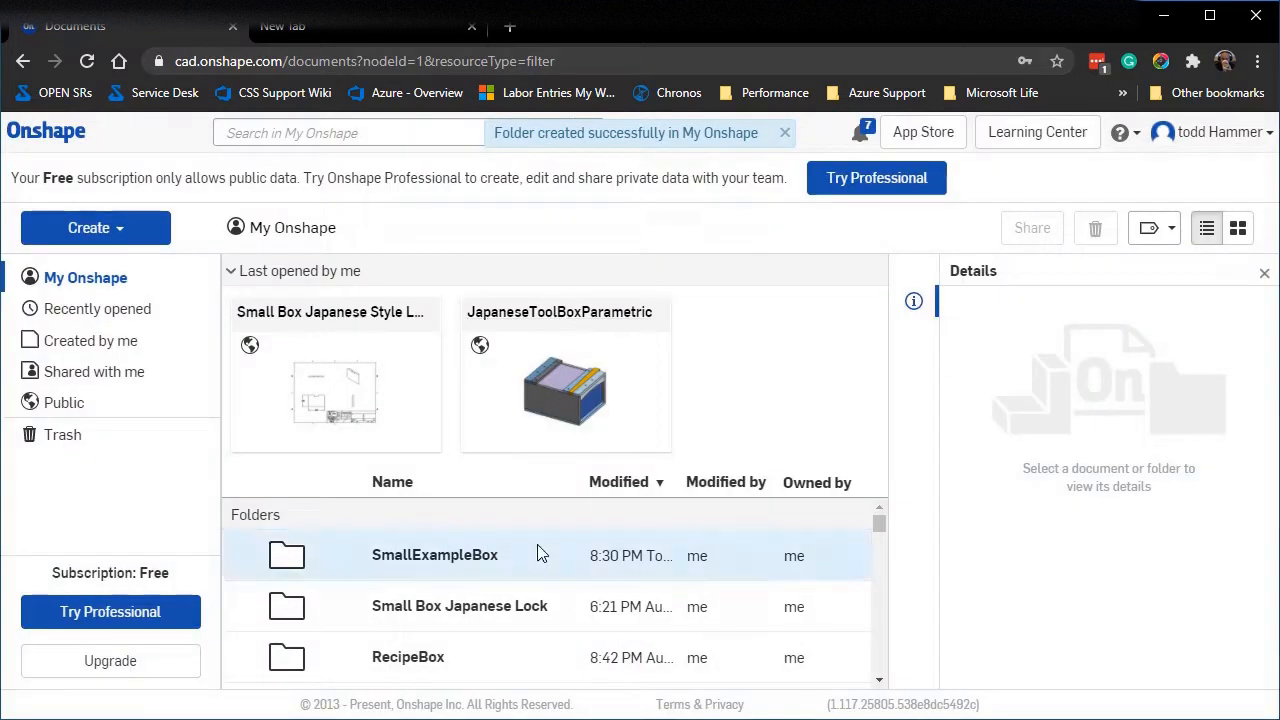
Create a public document named SmallExampleBox inside the SmallExampleBox folder.
click(426, 560)
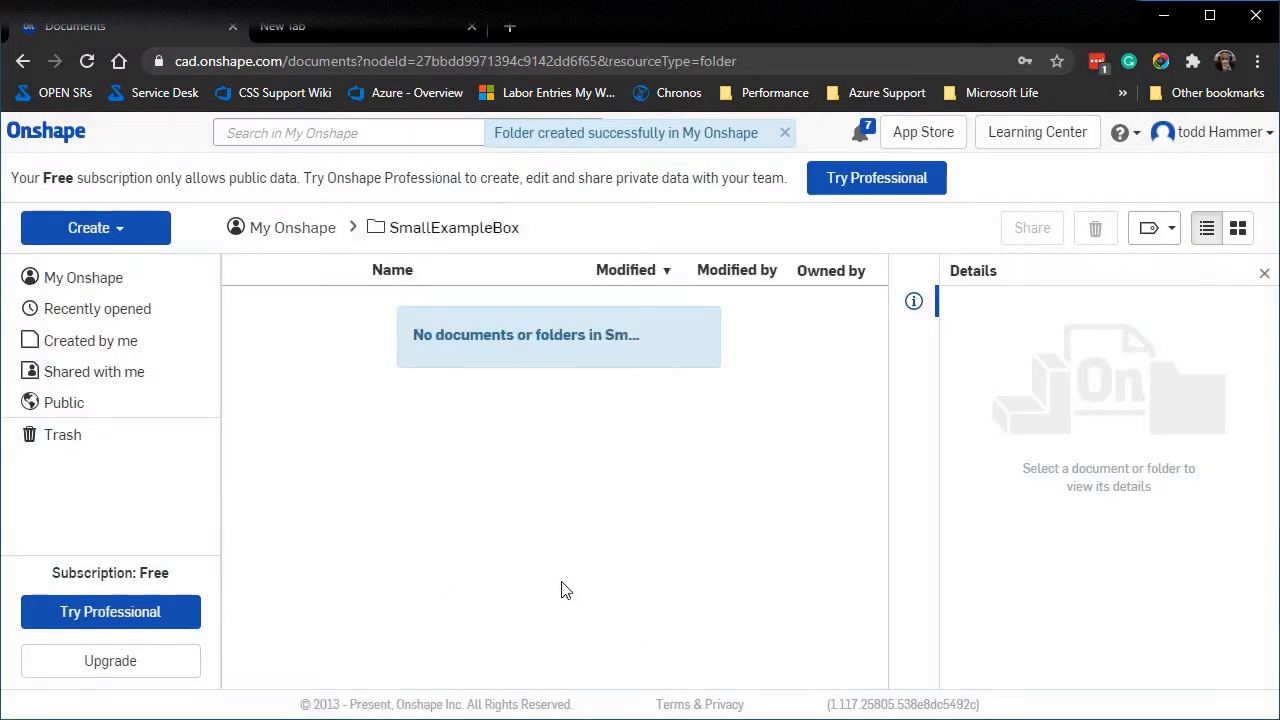
click(92, 230)
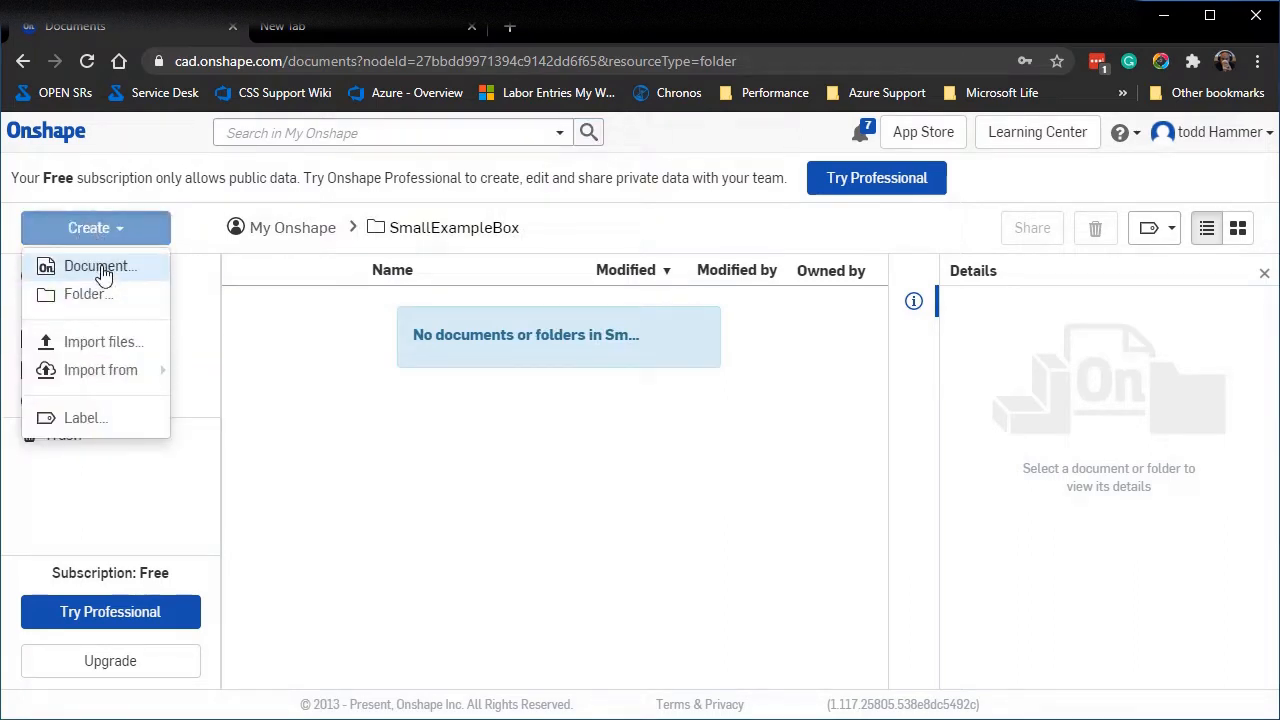
click(100, 266)
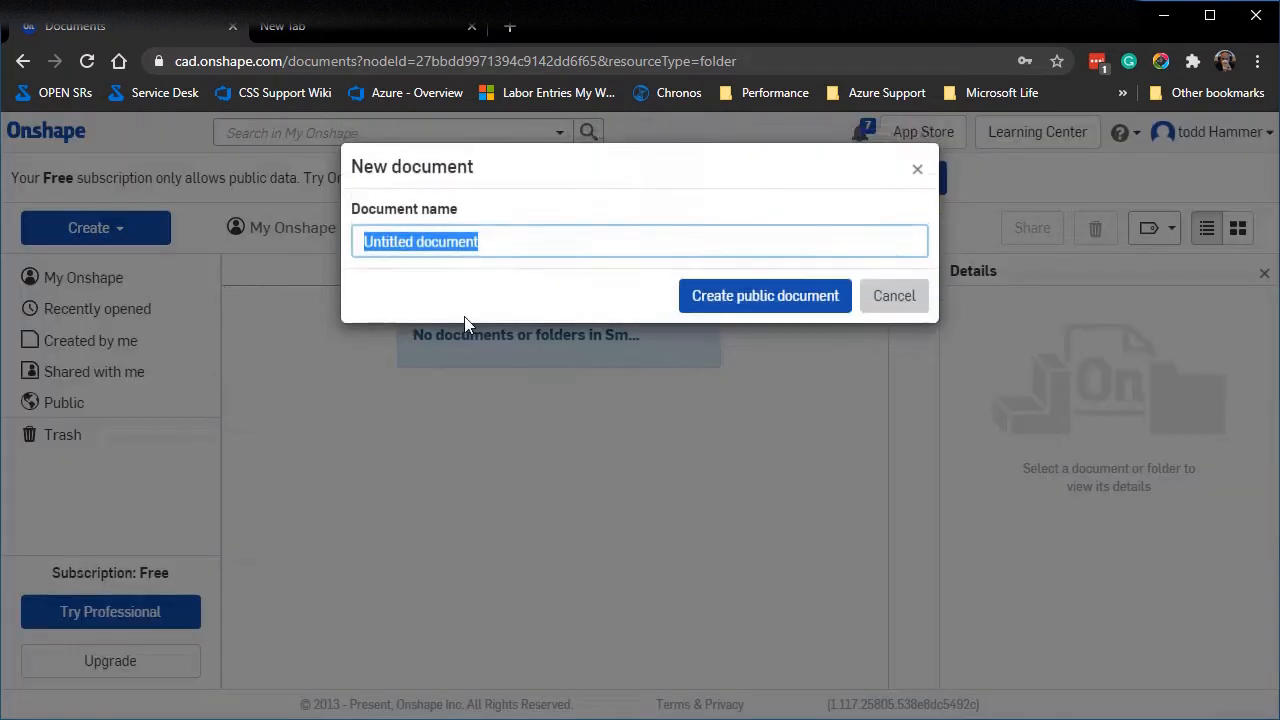
text(Small)
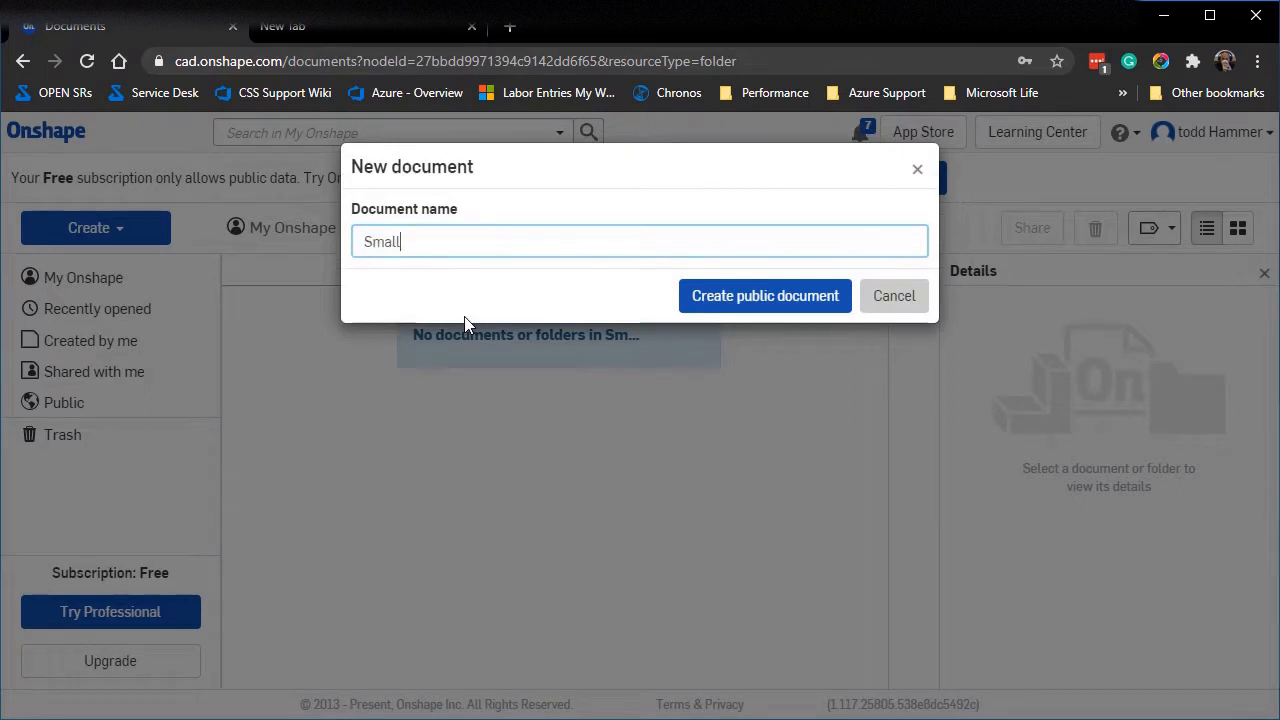
text(ExampleBox)
key(Return)
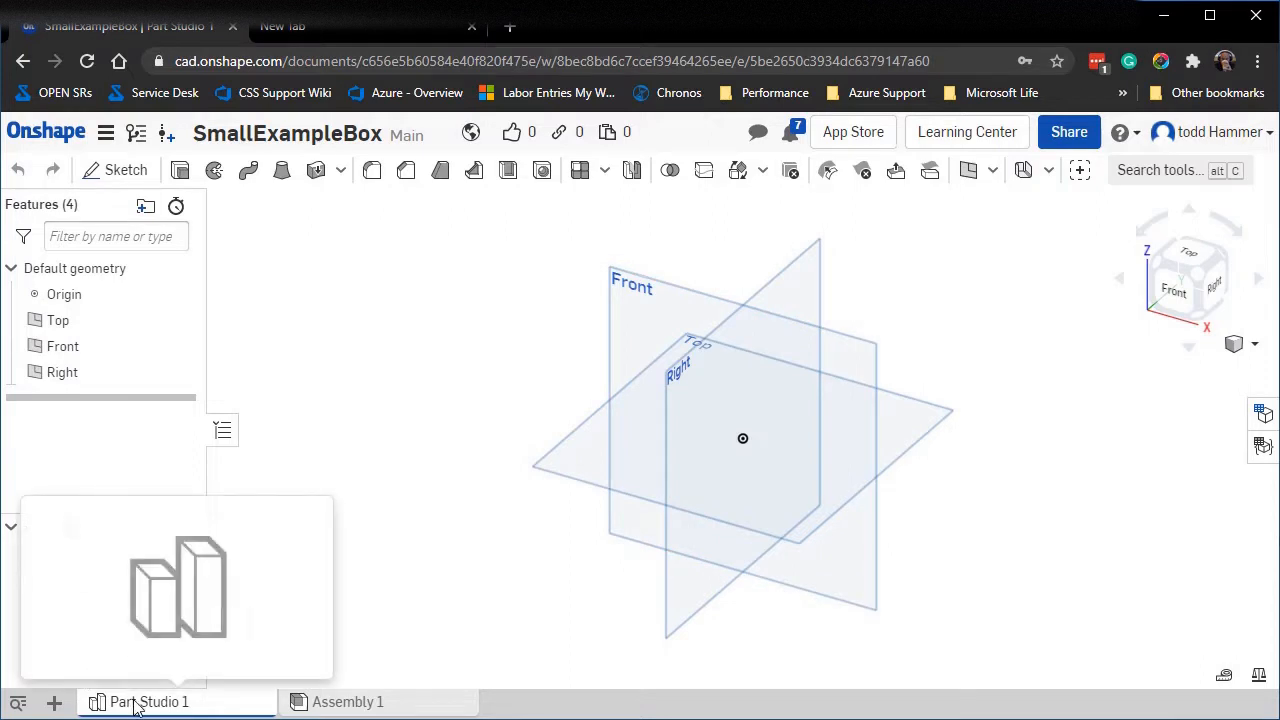
Compare the Assembly 1 and Part Studio 1 workspaces of the document, ending in the part studio.
click(350, 703)
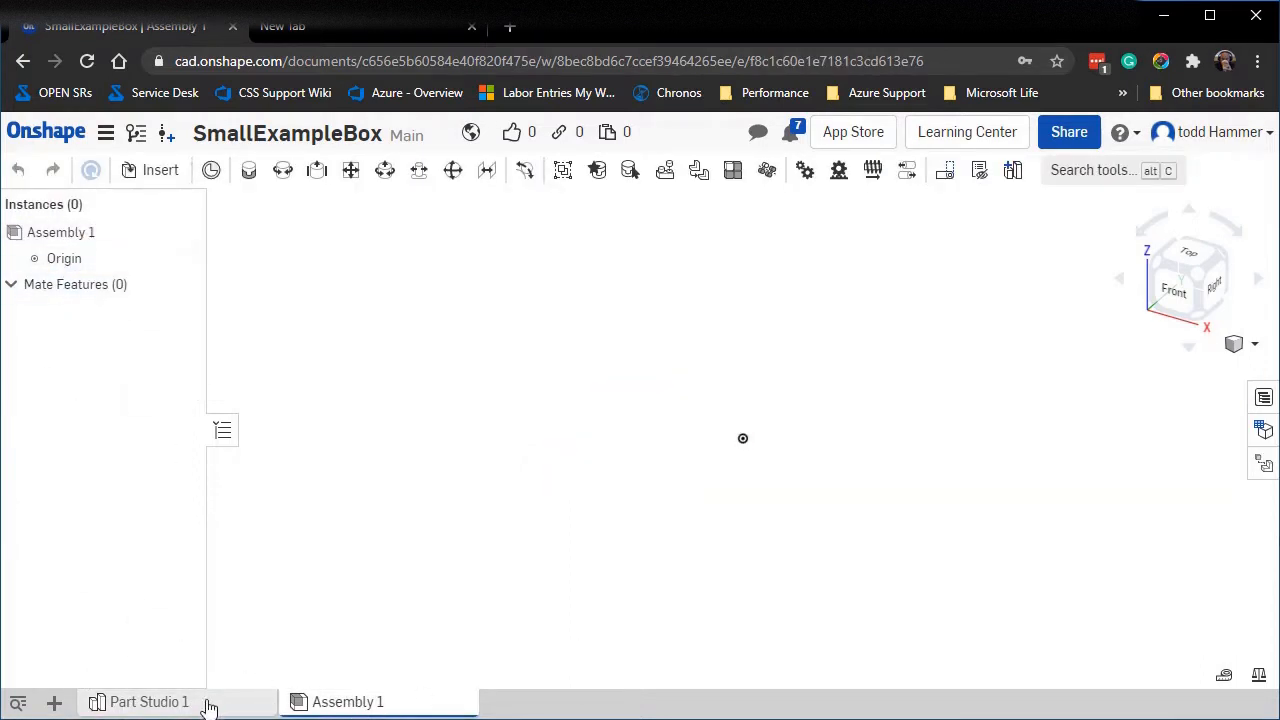
click(168, 704)
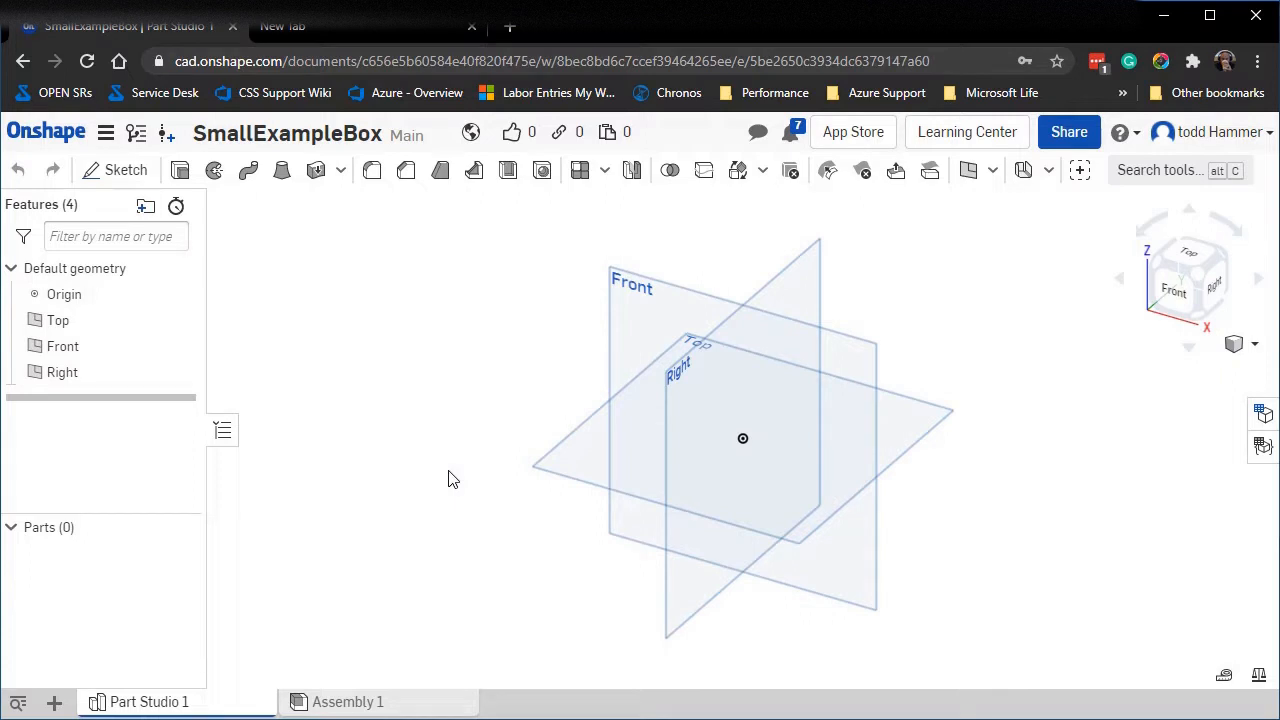
click(350, 701)
click(188, 705)
Try out the view orientation controls on the default planes, using the Trimetric and Front views.
mouse_move(1096, 344)
right_down()
mouse_move(1063, 389)
mouse_move(1060, 357)
mouse_move(1105, 336)
mouse_move(1066, 349)
mouse_move(1078, 339)
right_up()
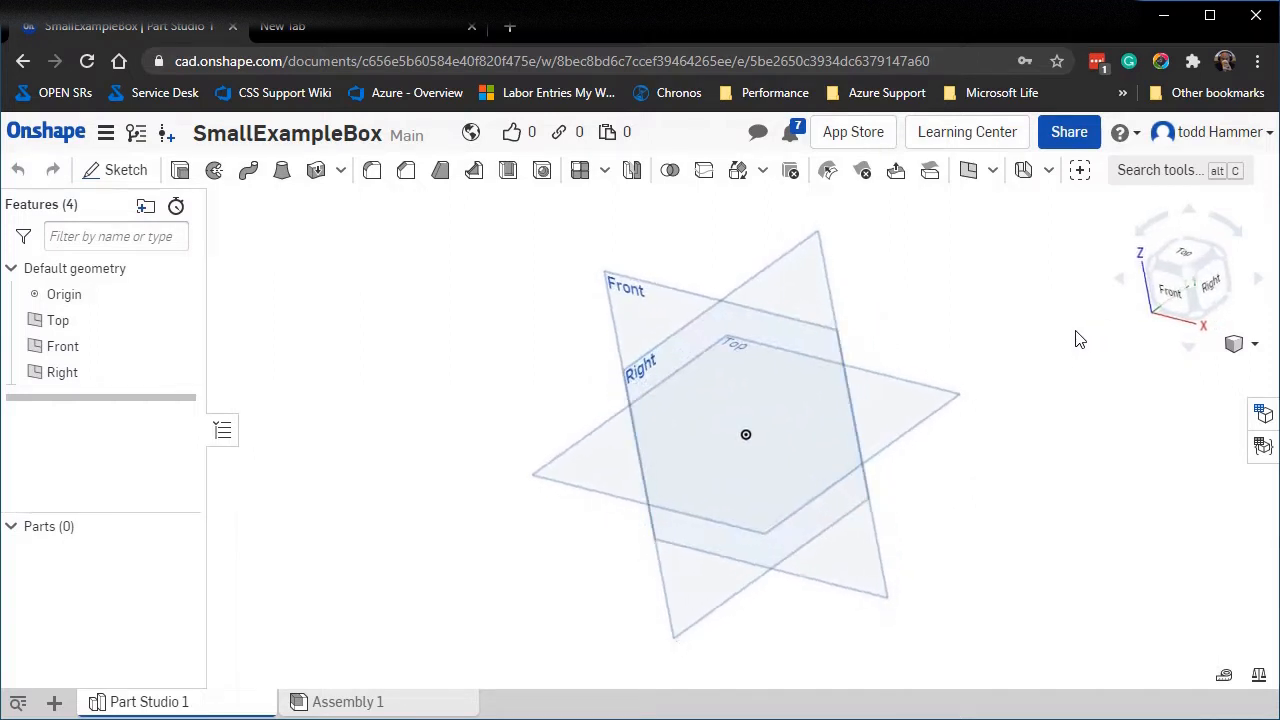
click(1255, 348)
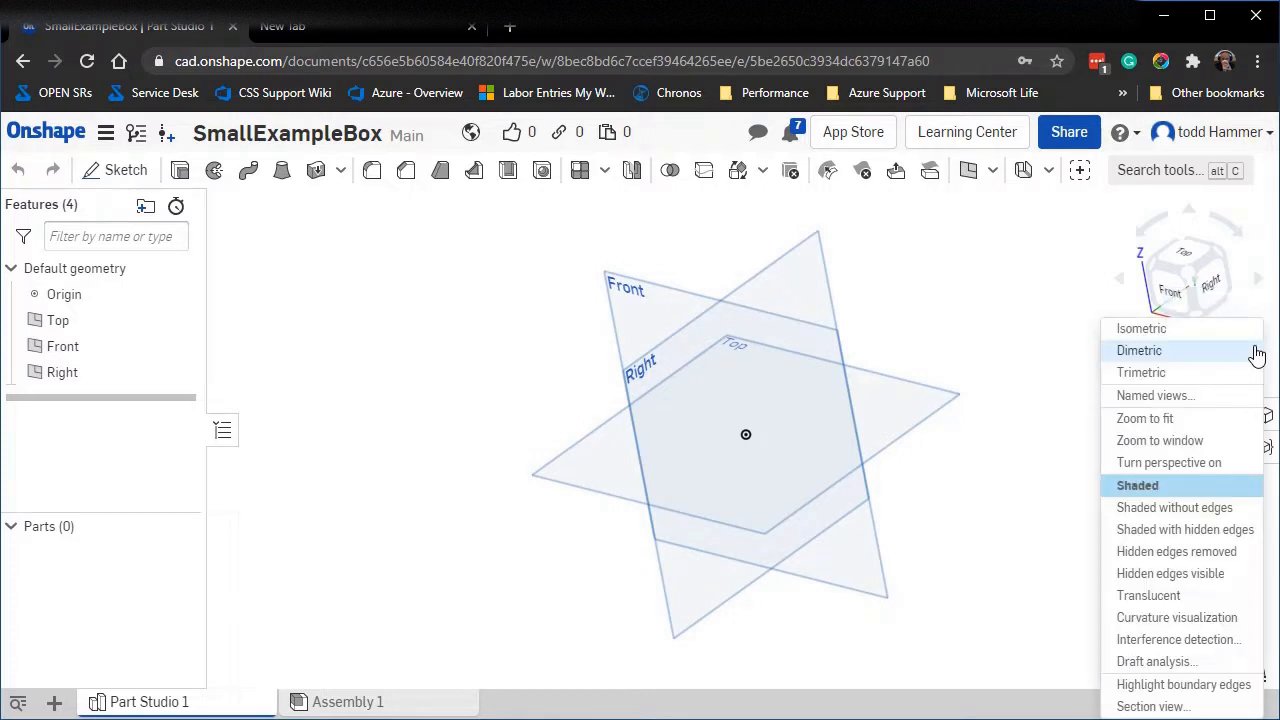
click(1160, 372)
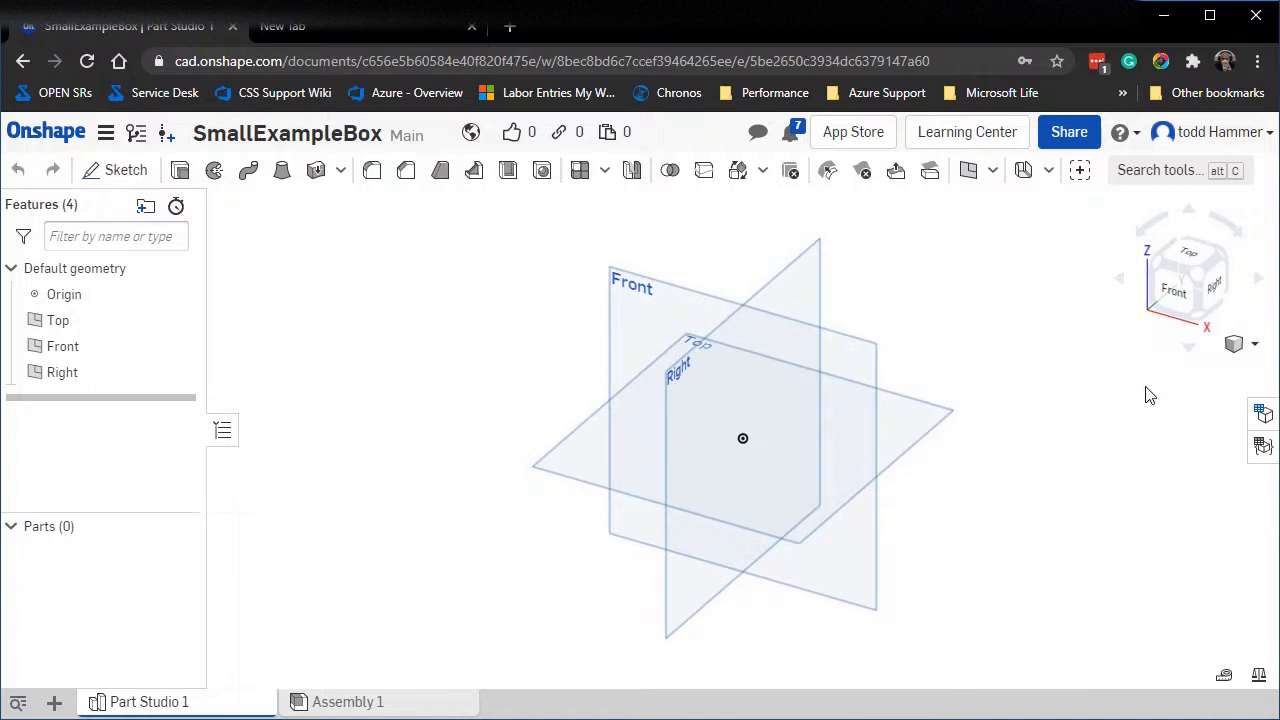
click(1175, 295)
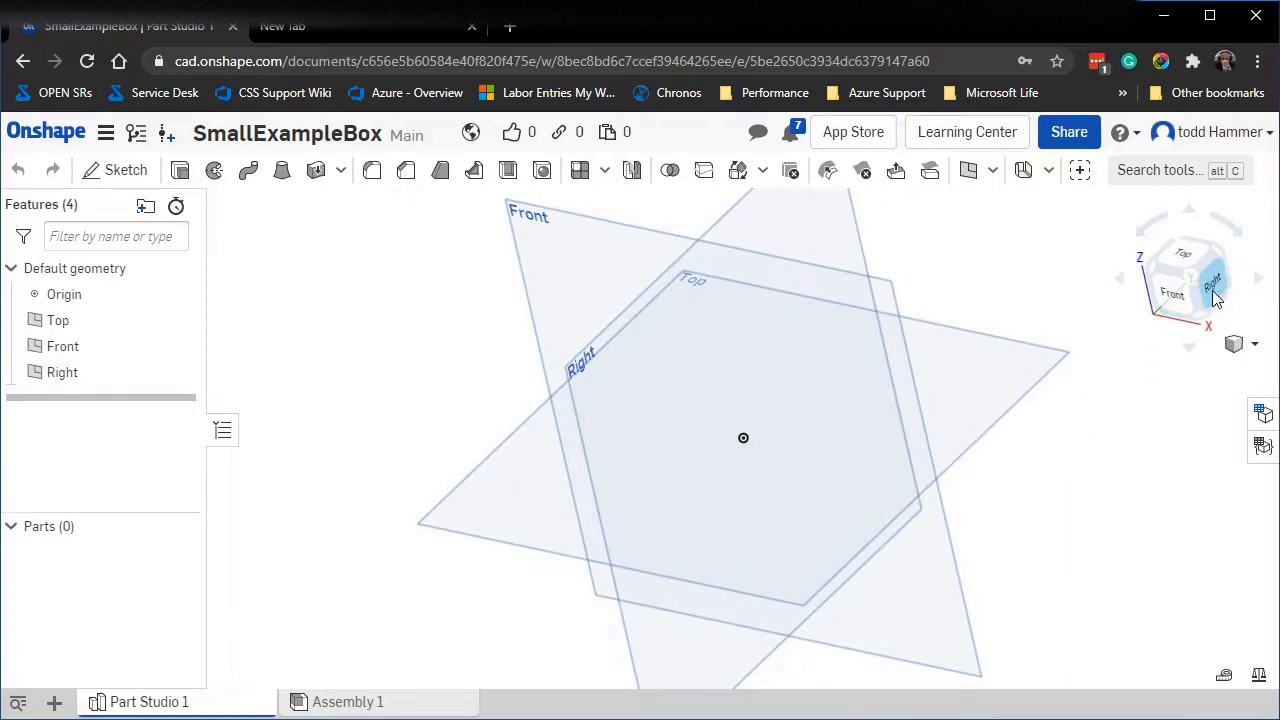
View the default planes from the Right and return to the Trimetric view.
click(1212, 292)
click(1254, 344)
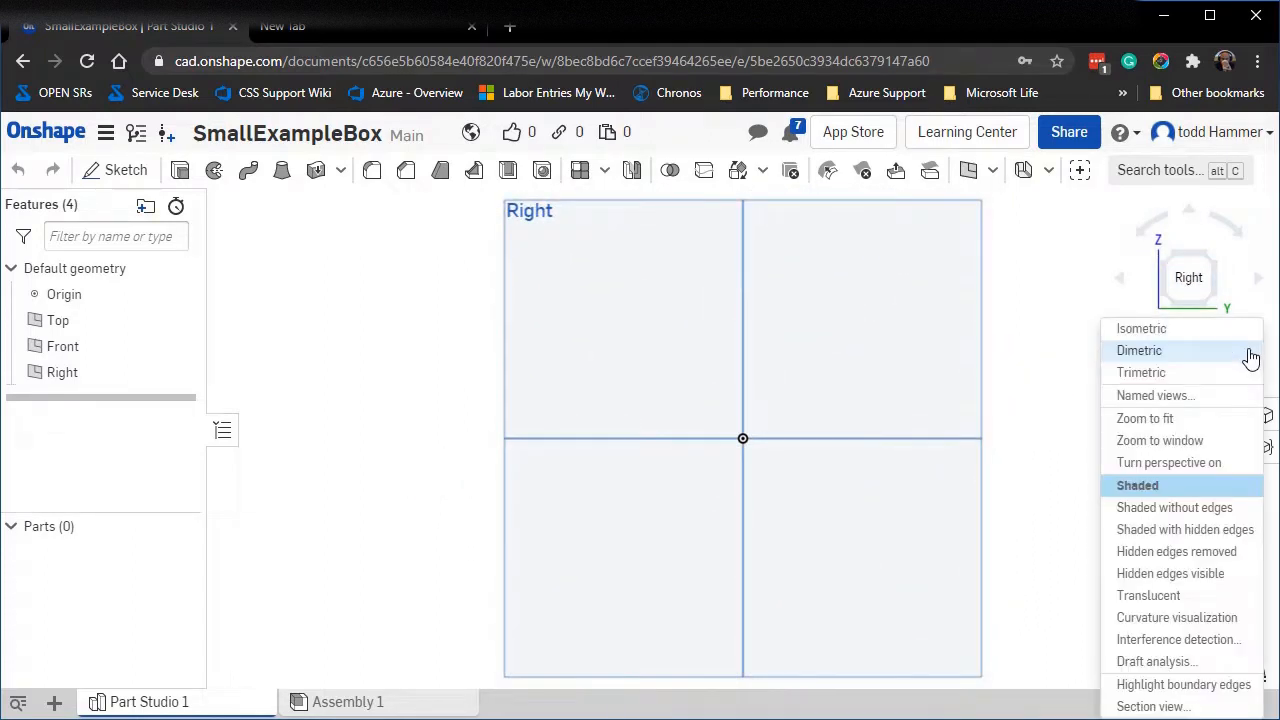
click(1157, 372)
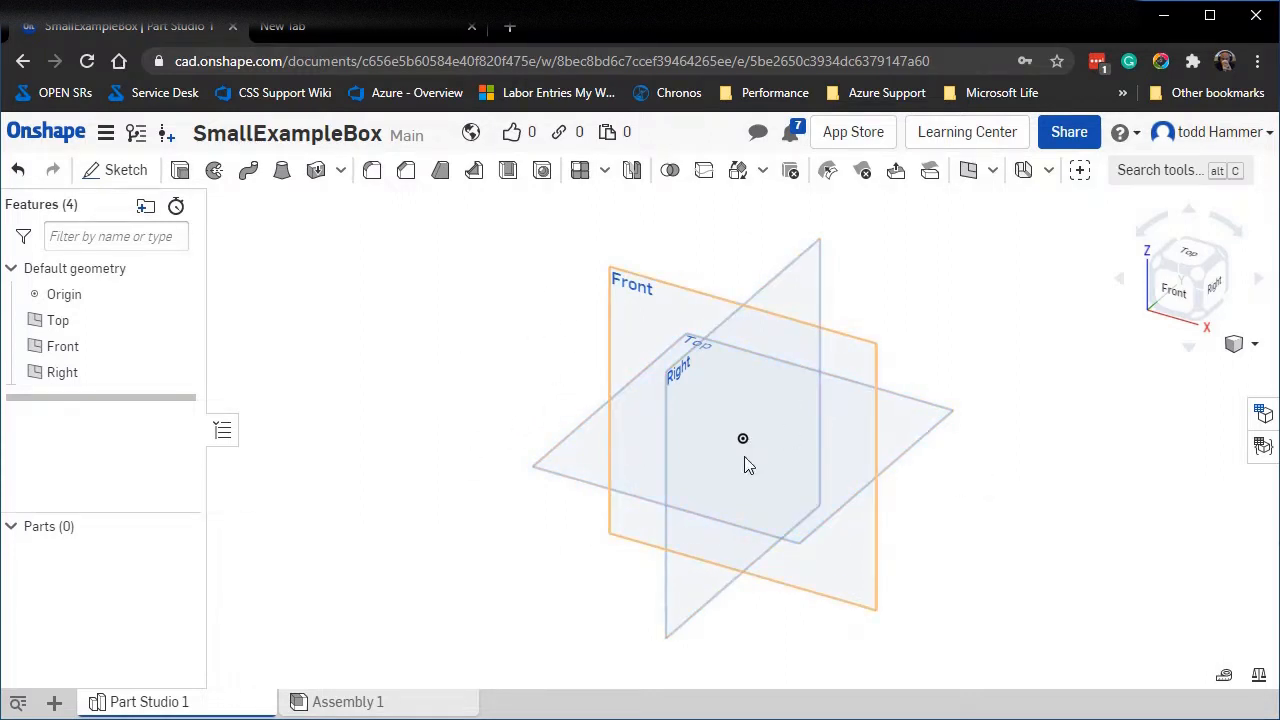
Find the Variable tool and create a length variable named Height with a value of 3 in.
click(1081, 171)
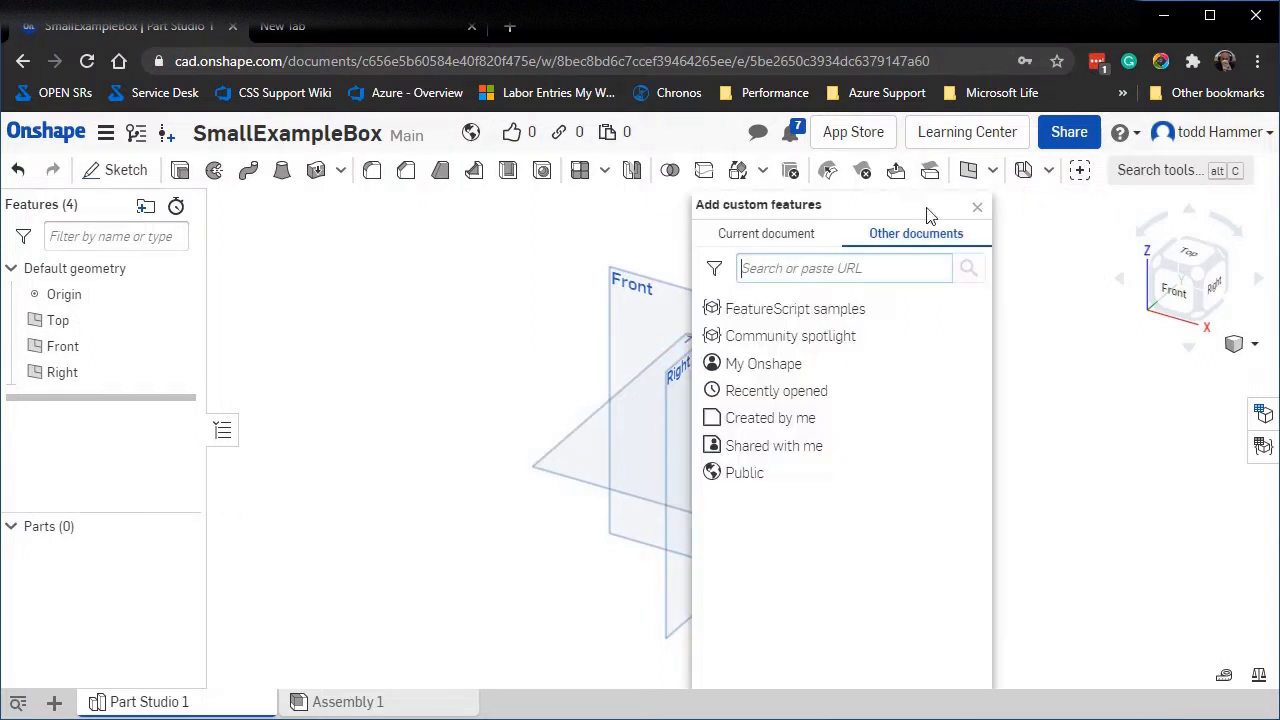
click(976, 210)
click(1175, 172)
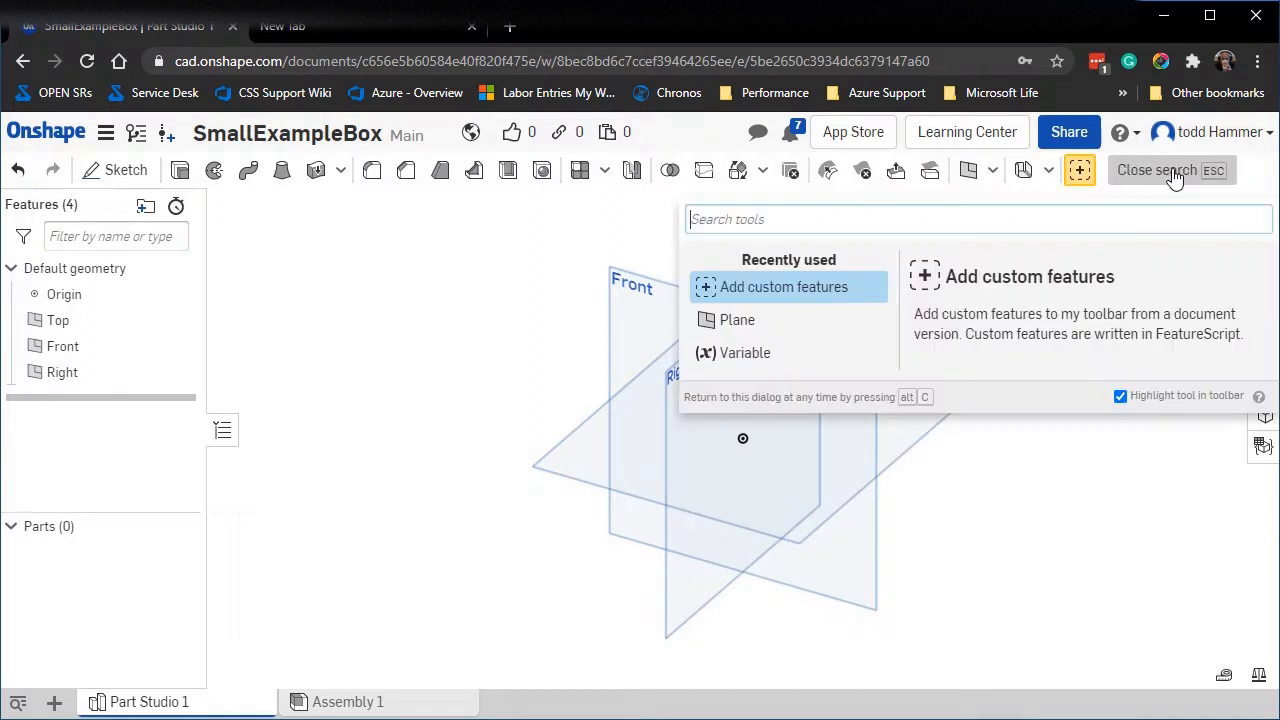
text(var)
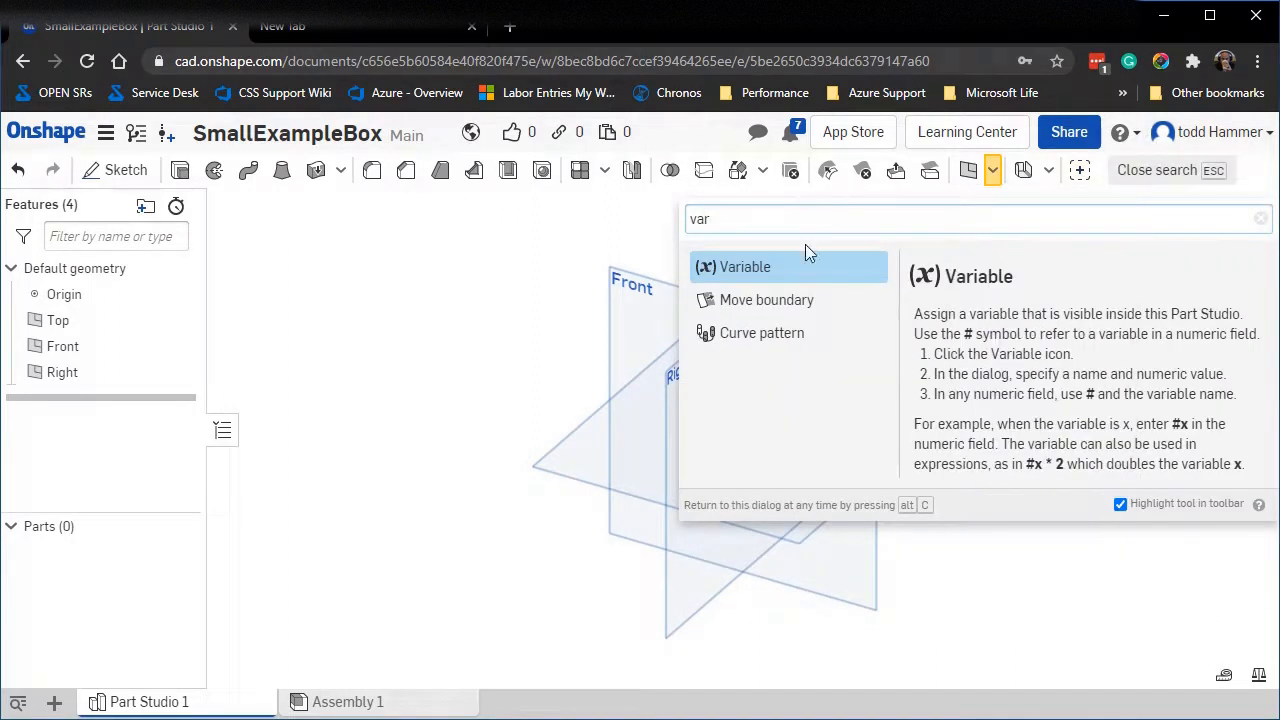
click(757, 270)
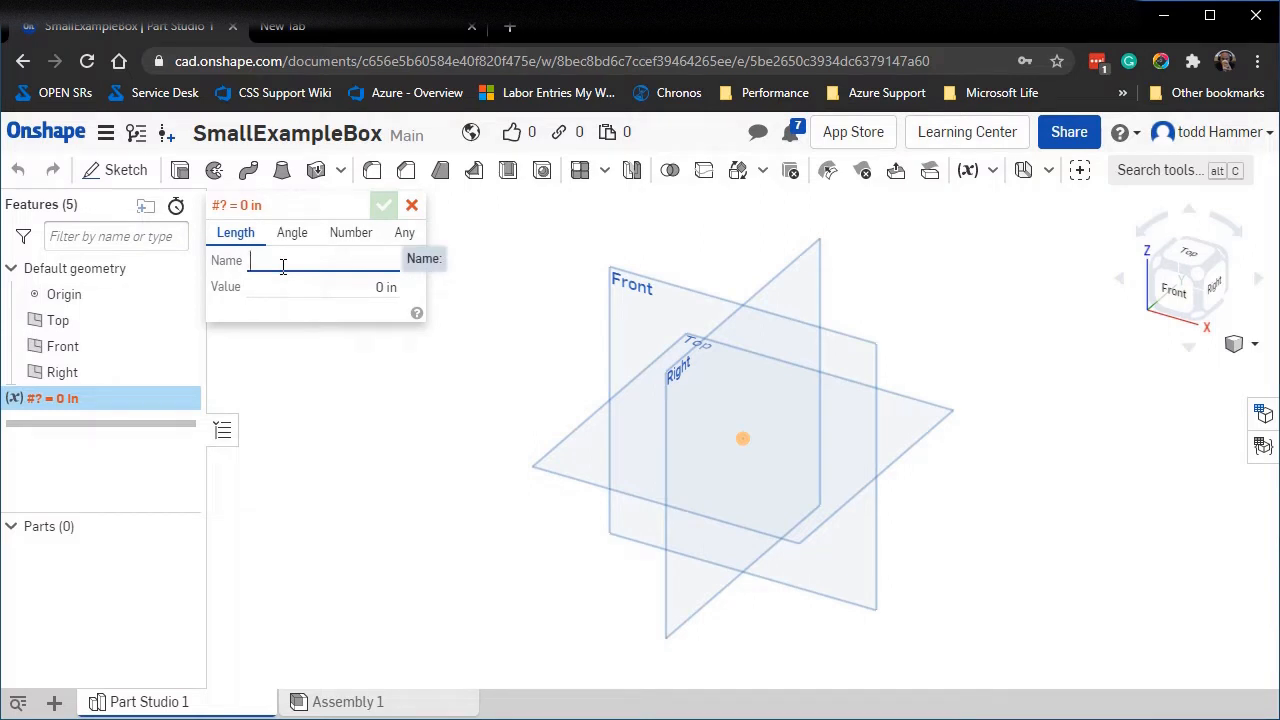
text(Height)
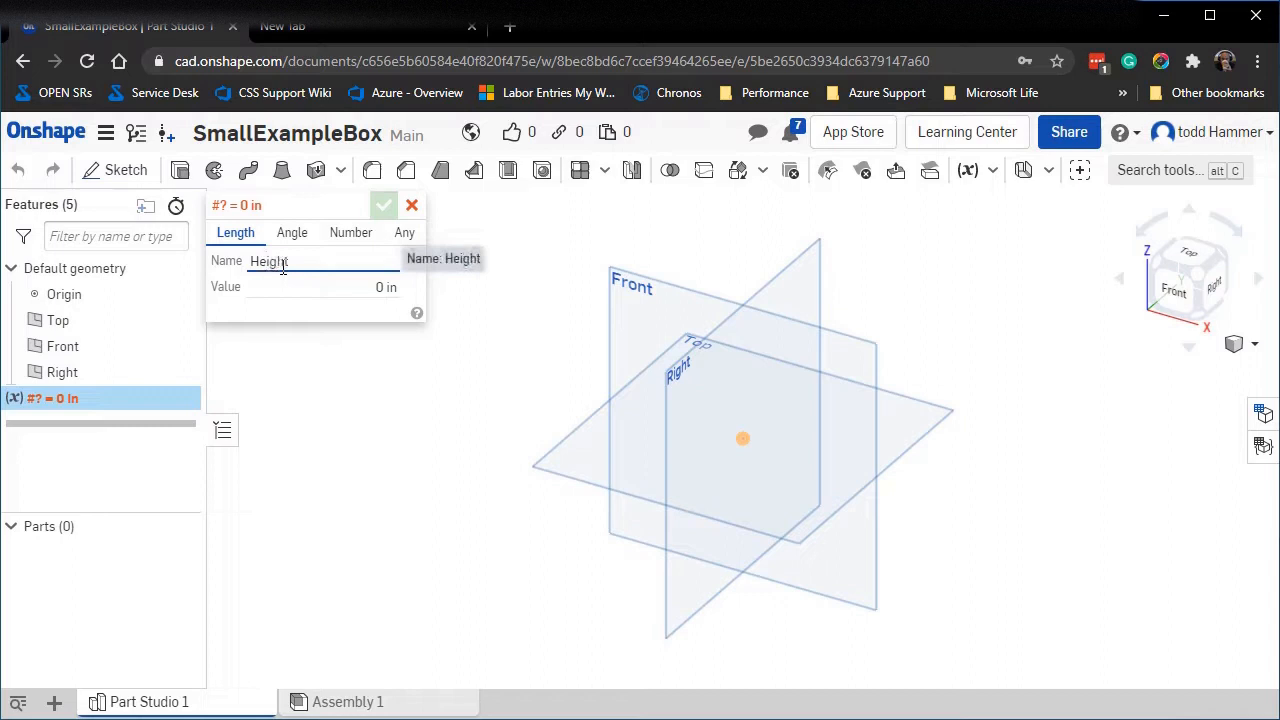
key(Tab)
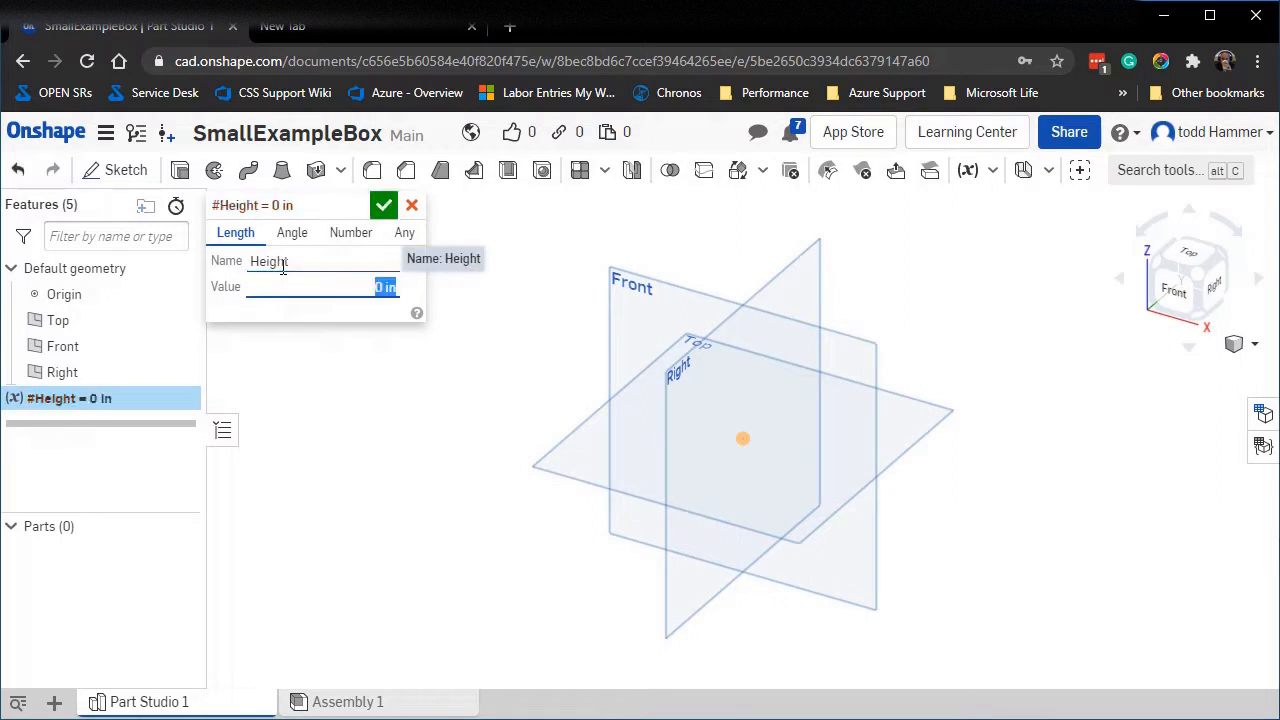
text(3)
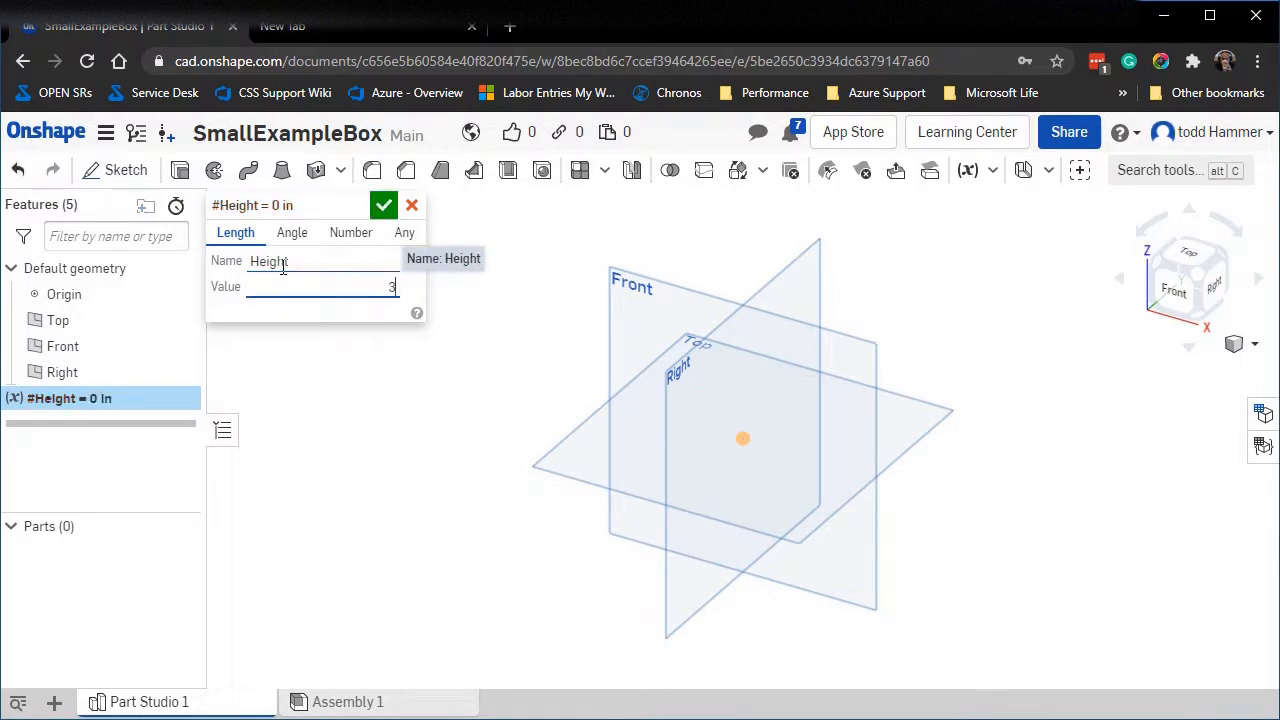
click(385, 207)
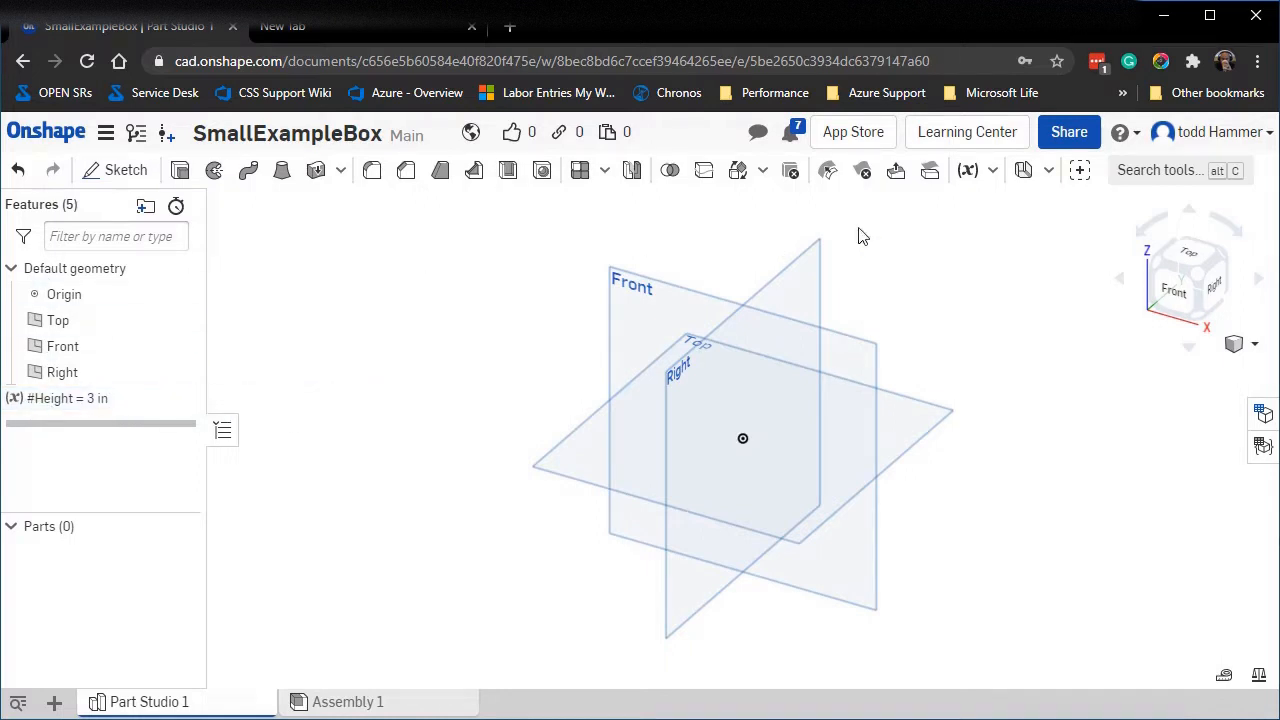
Create a length variable named Thickness with a value of 0.38 in.
click(968, 170)
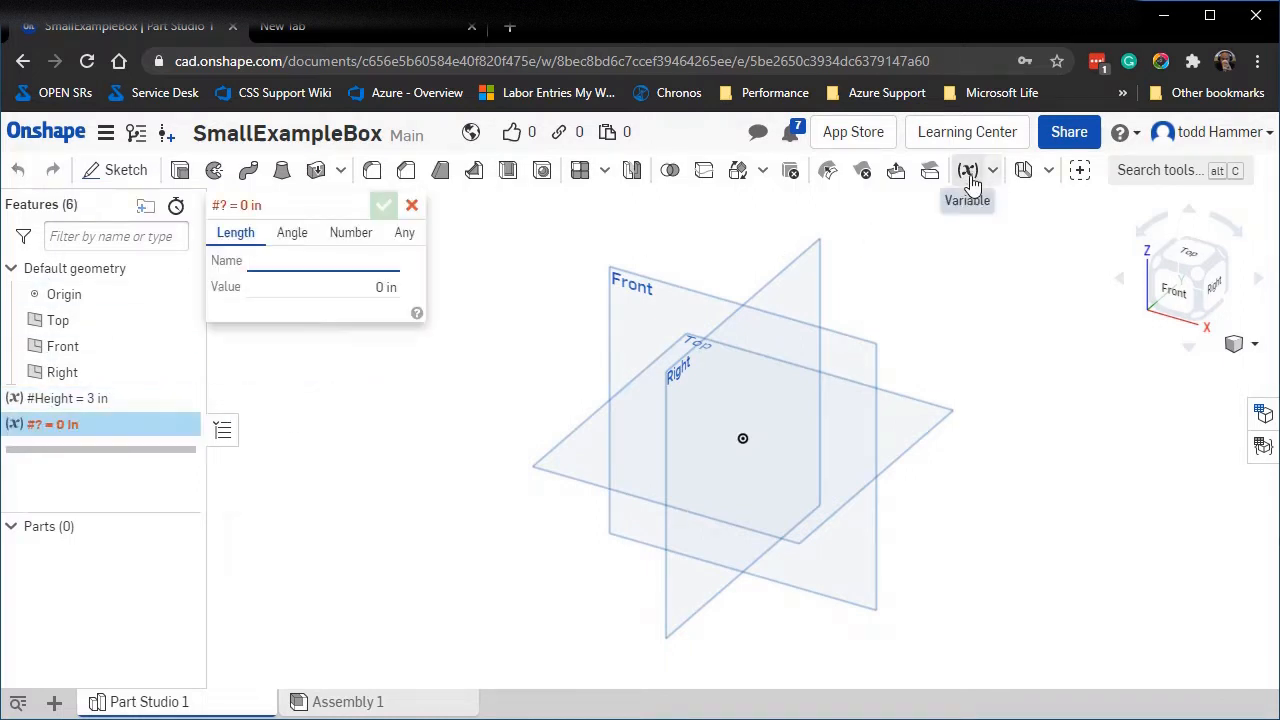
text(Thi)
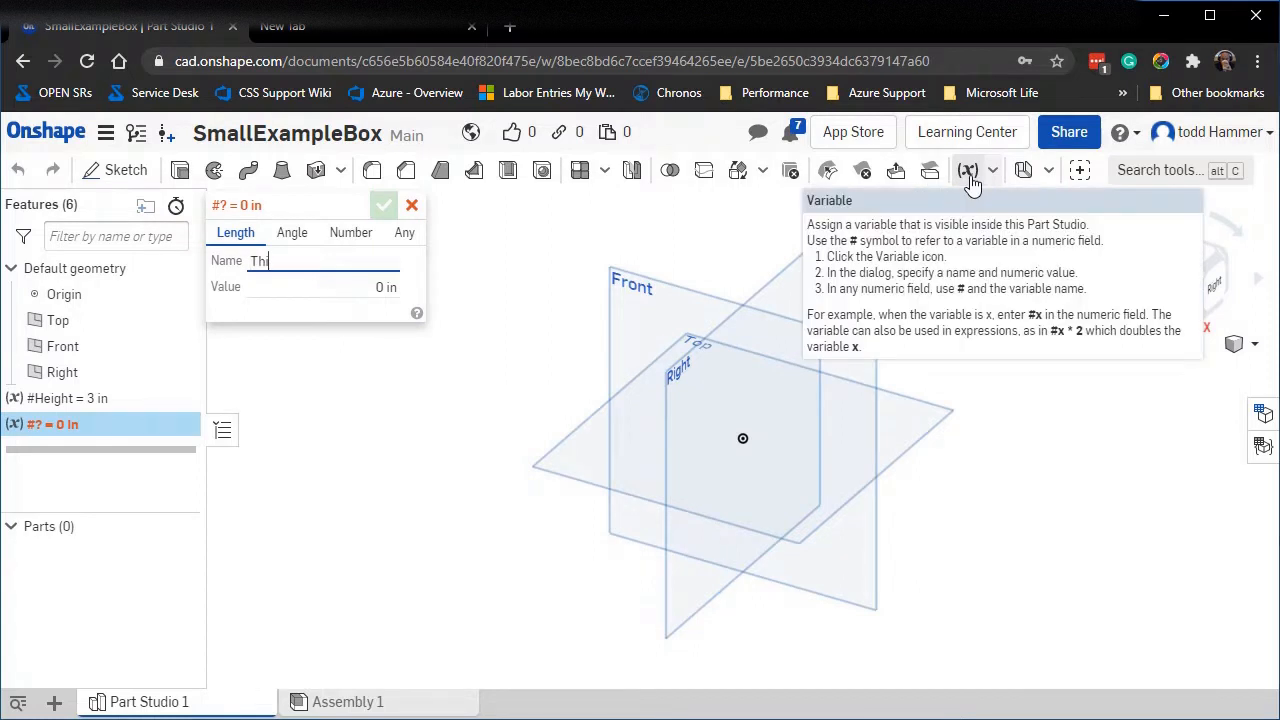
text(ckness)
key(Tab)
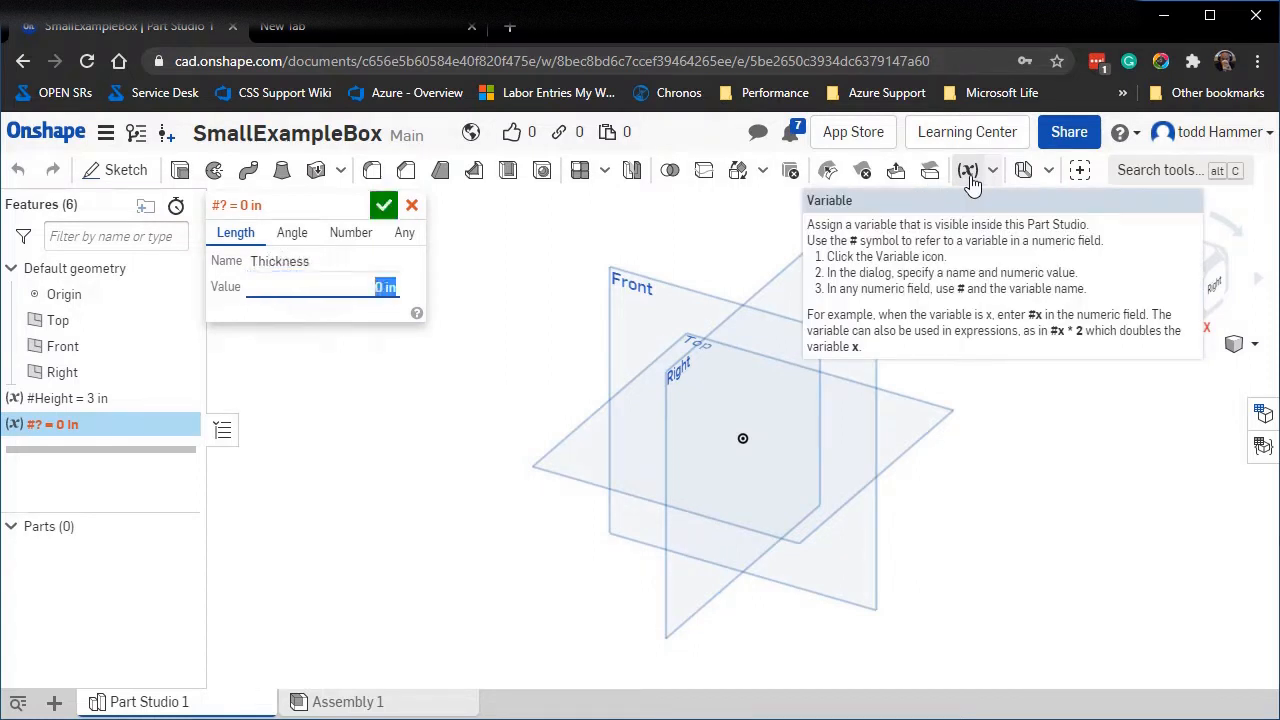
text(.3)
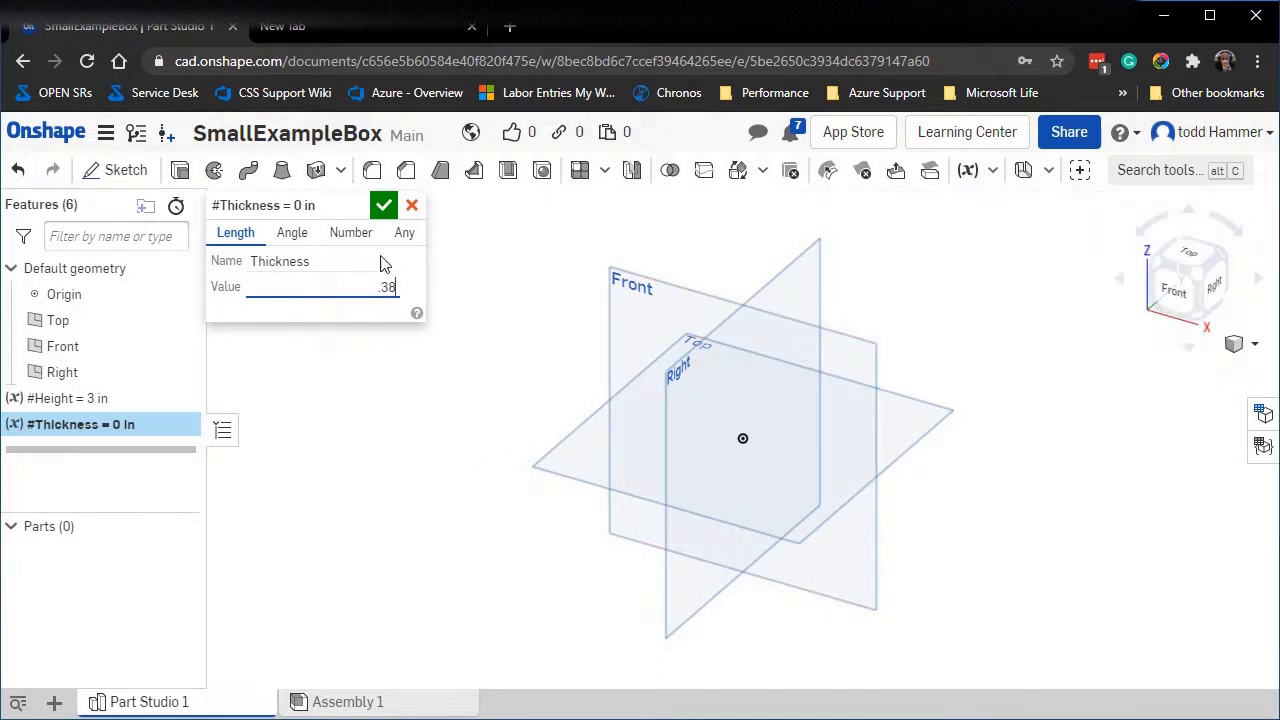
text(8)
click(384, 206)
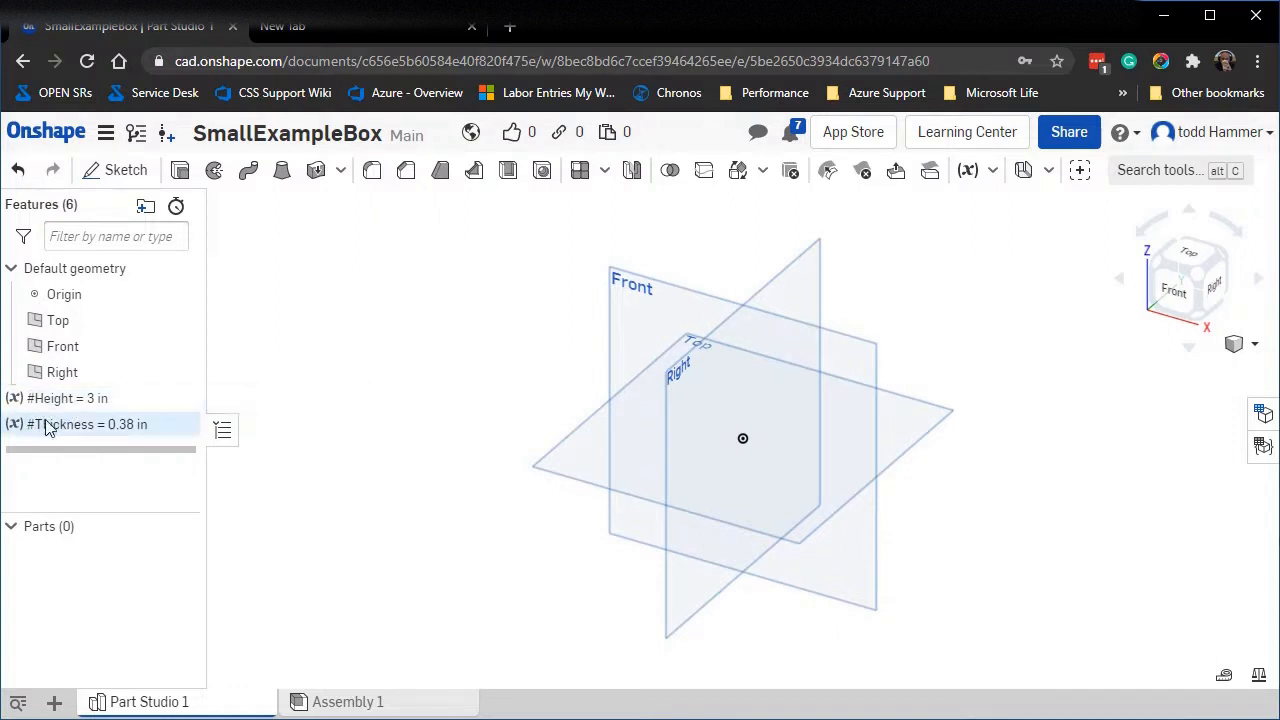
Create a length variable named LengthAndWidth with a value of 4 in.
click(967, 170)
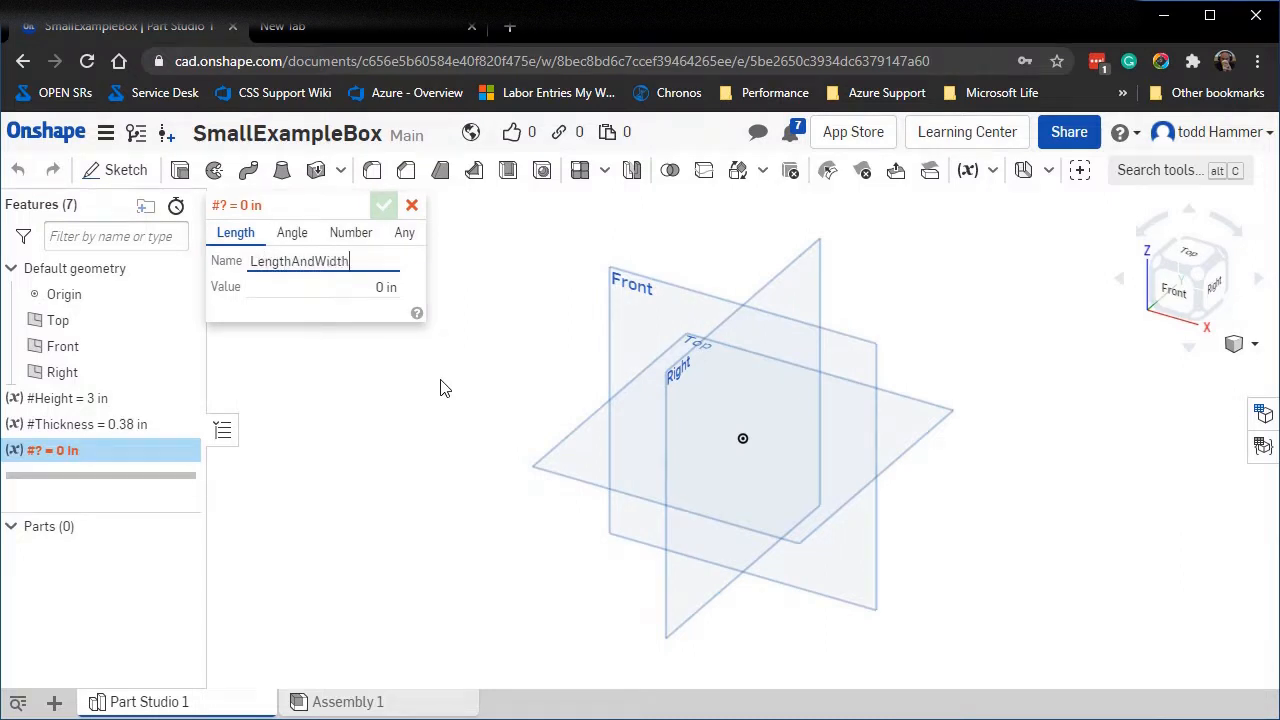
text(LengthAndWidth)
key(Tab)
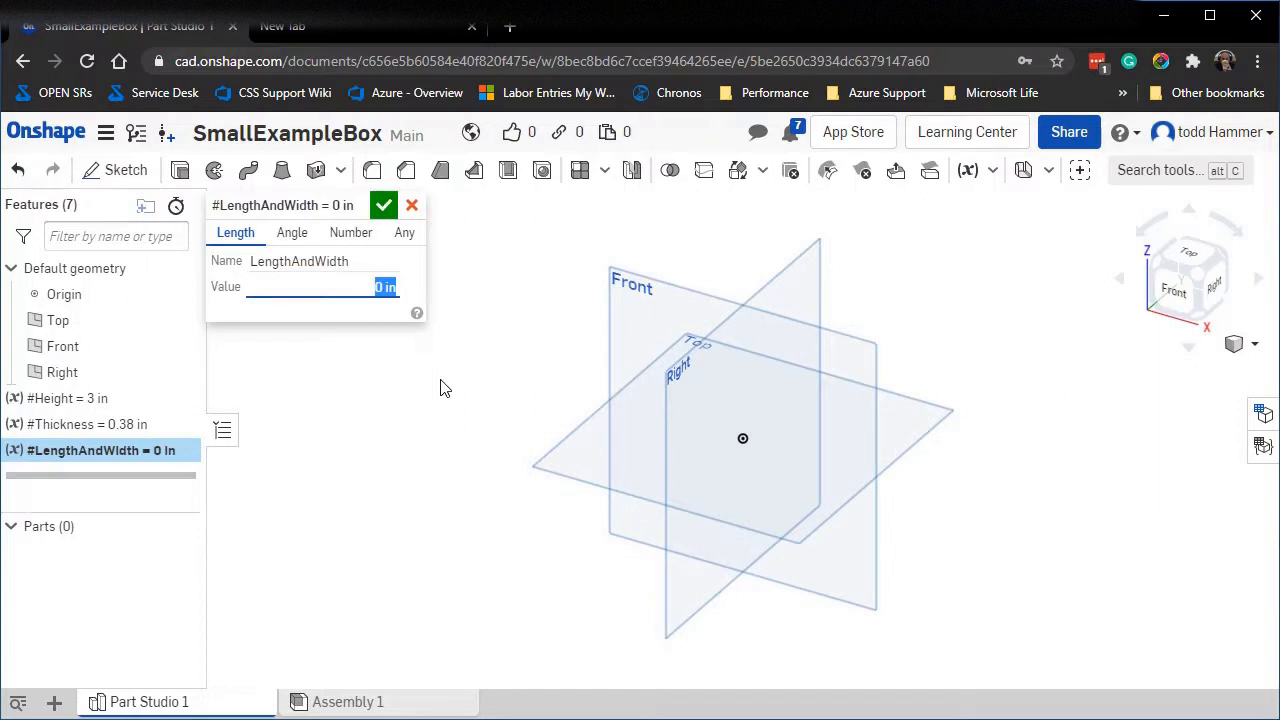
text(4)
click(386, 214)
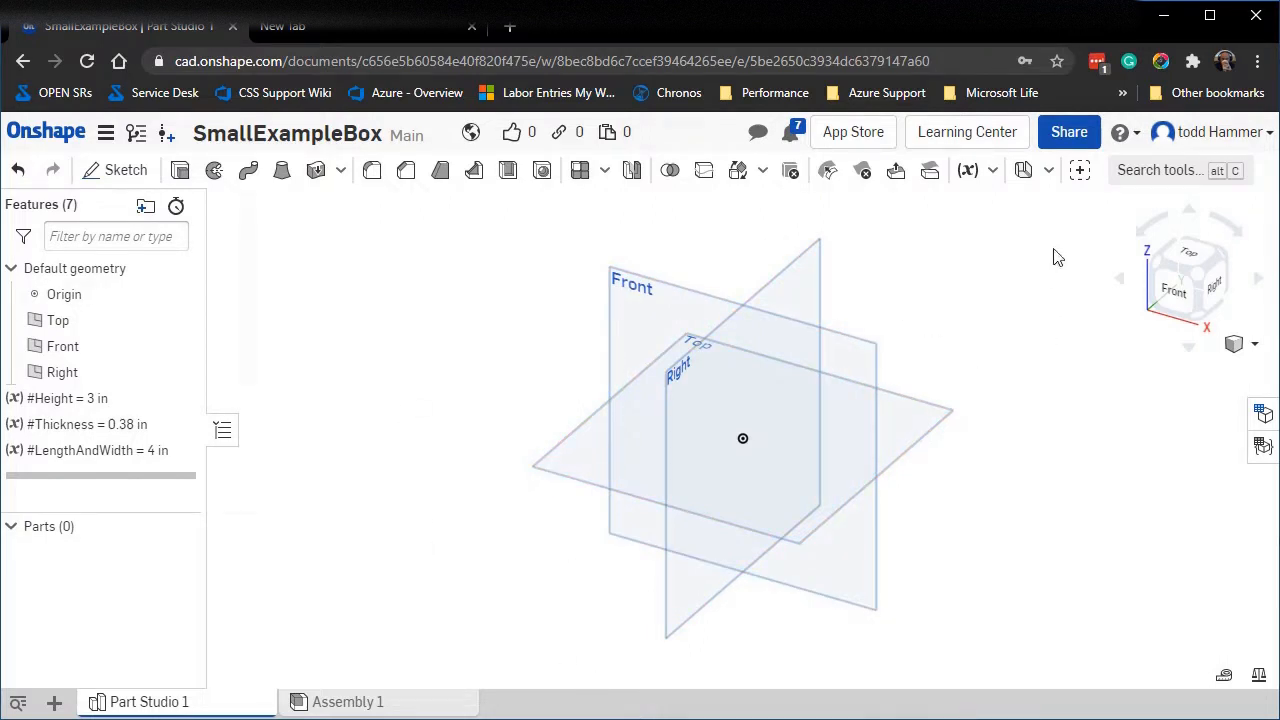
Add an offset plane from the Front plane, reverse its direction towards the back, and name it Rear.
click(1157, 172)
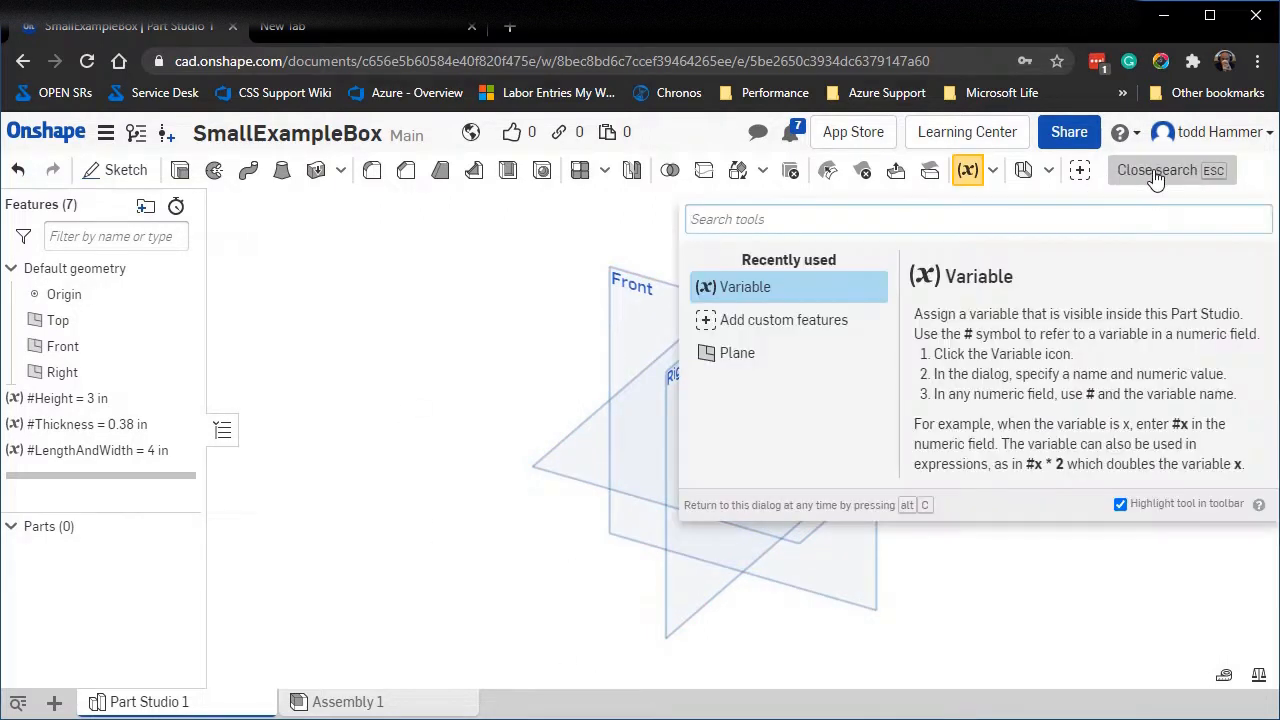
text(planc)
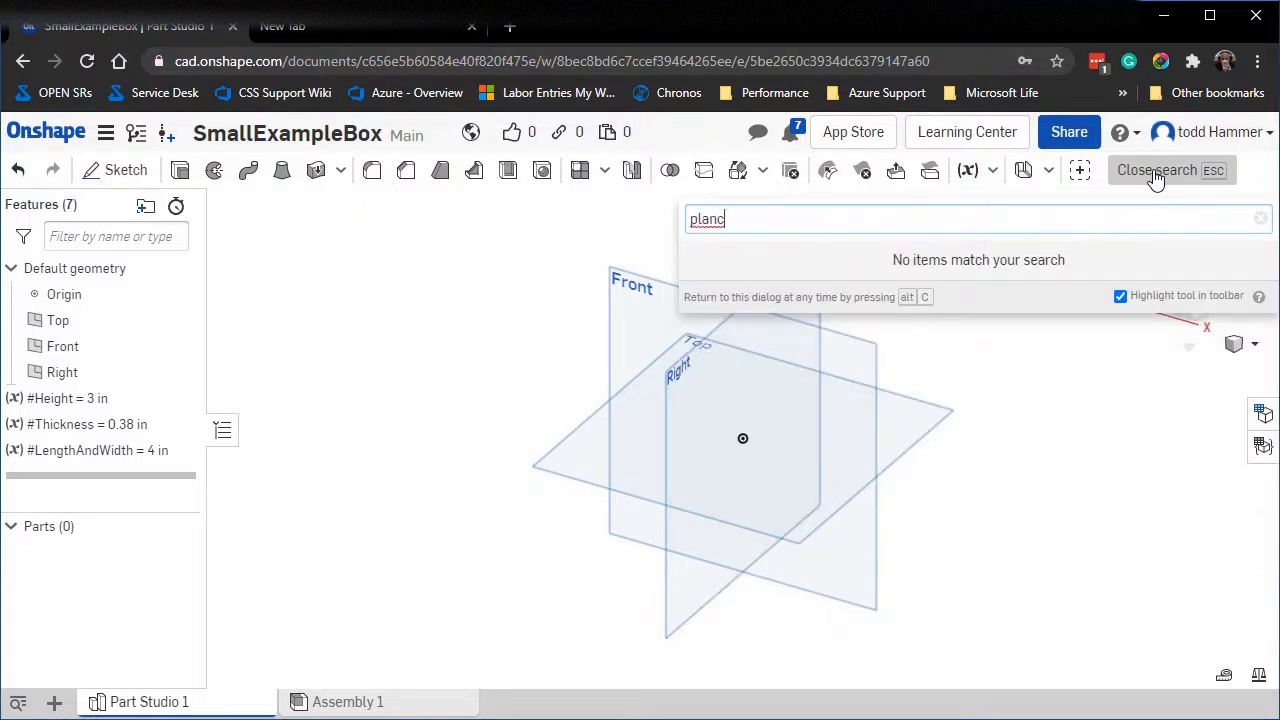
key(BackSpace)
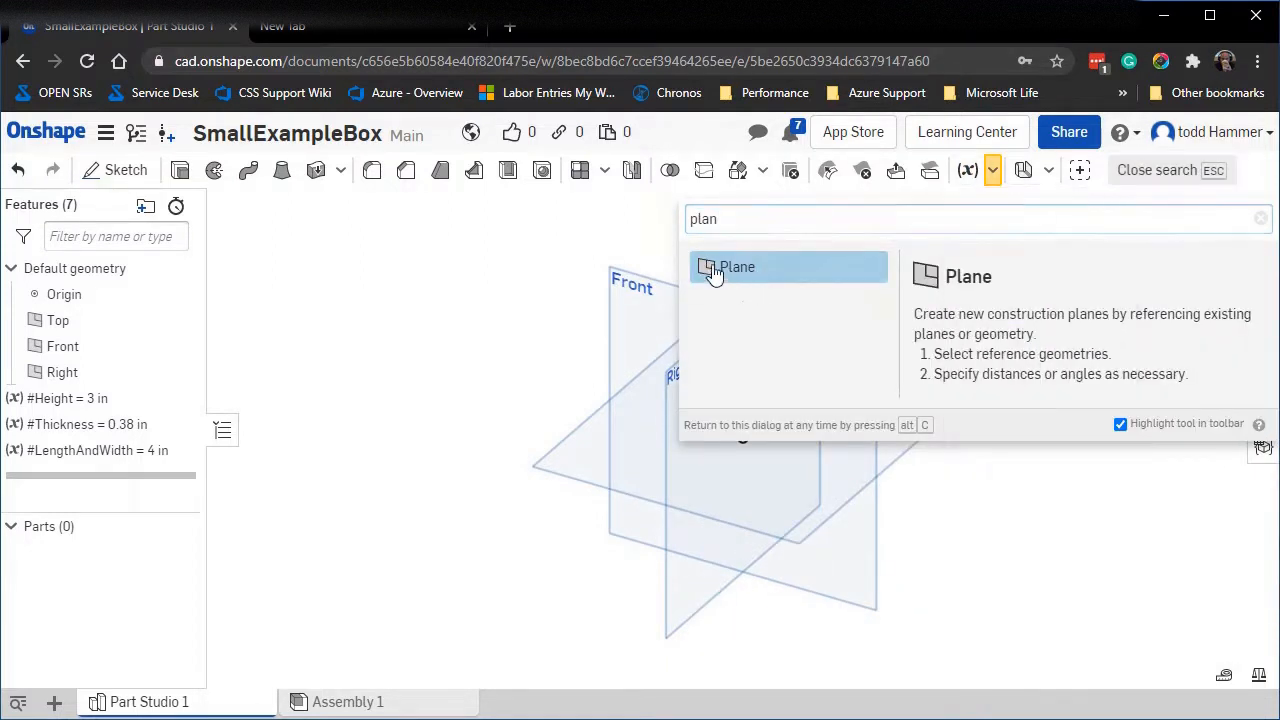
click(735, 268)
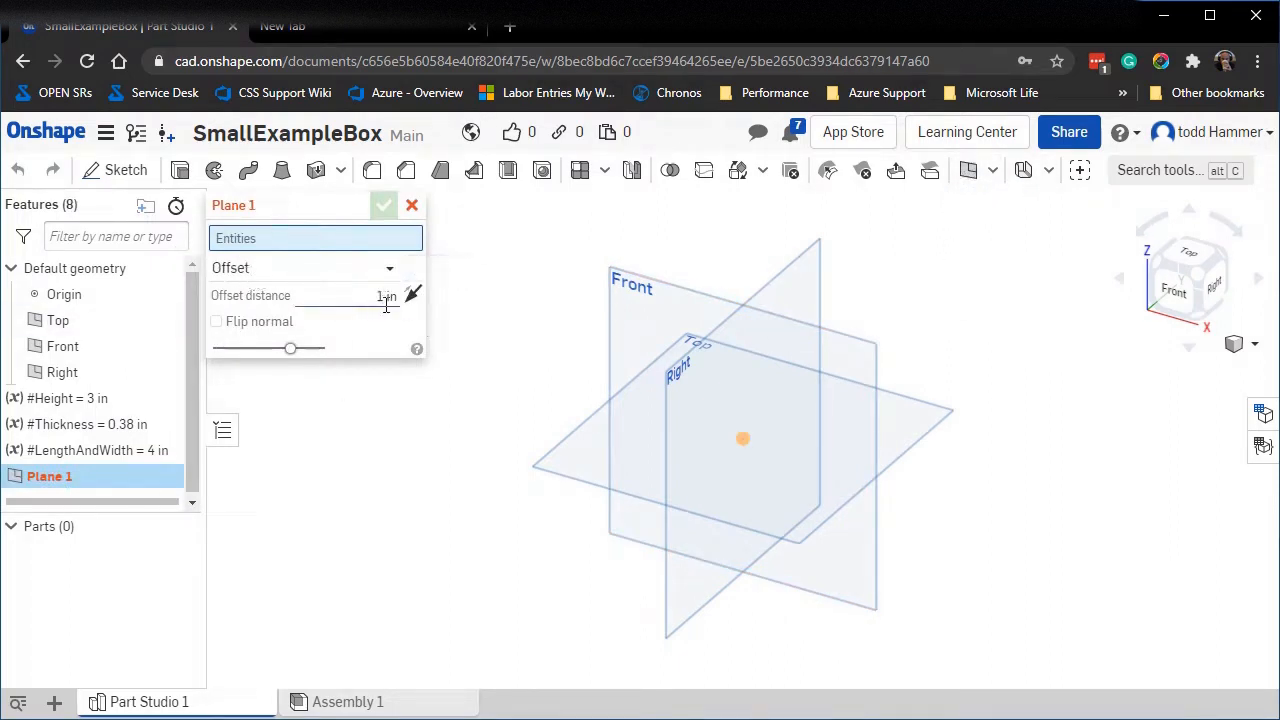
click(588, 288)
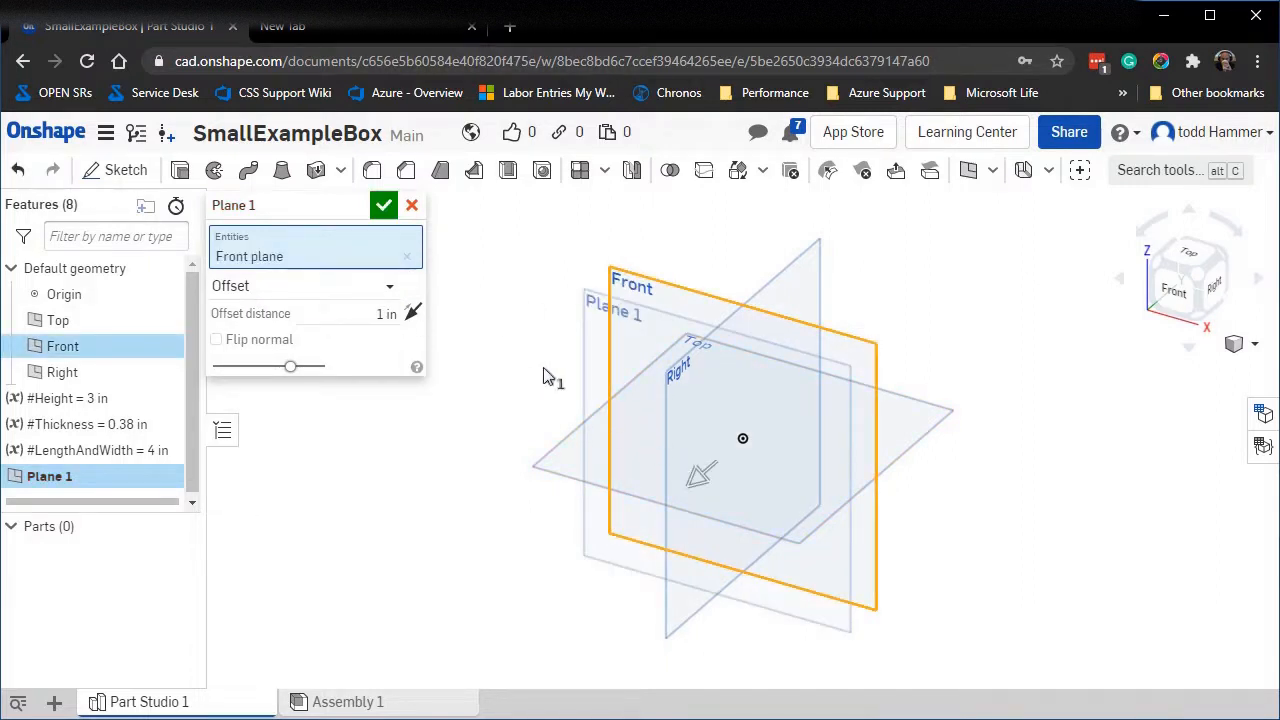
click(413, 314)
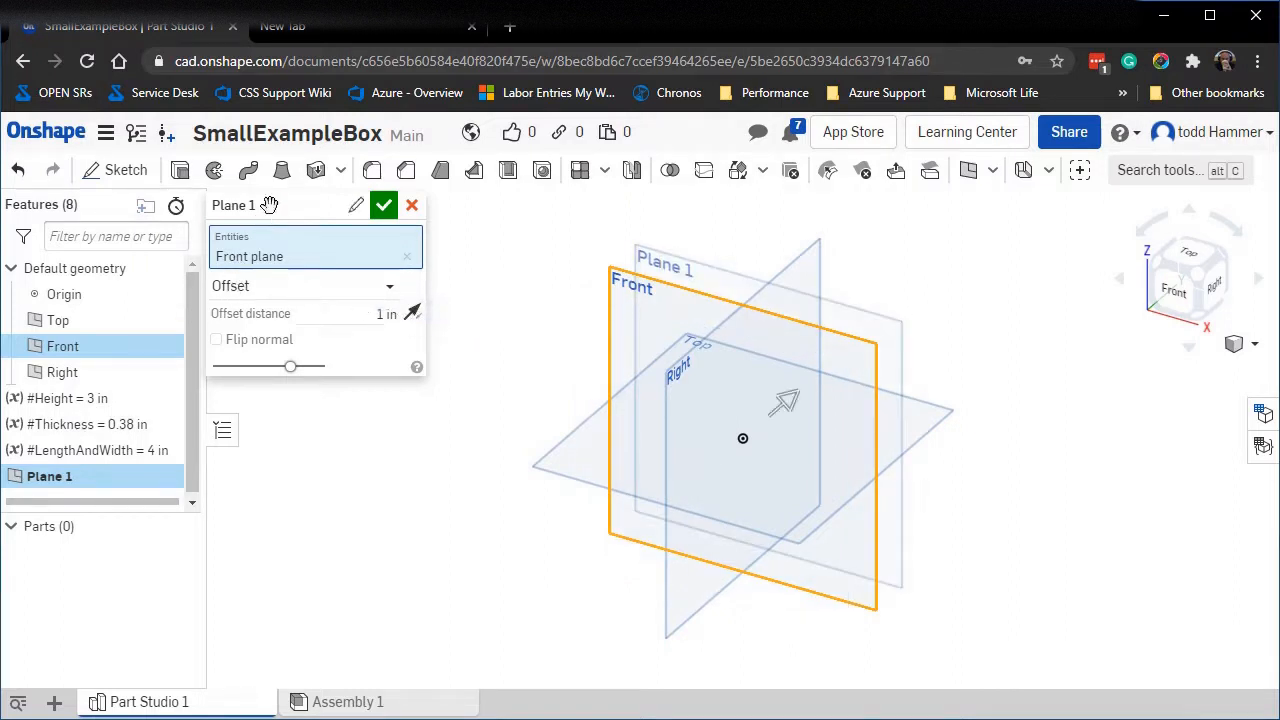
click(347, 205)
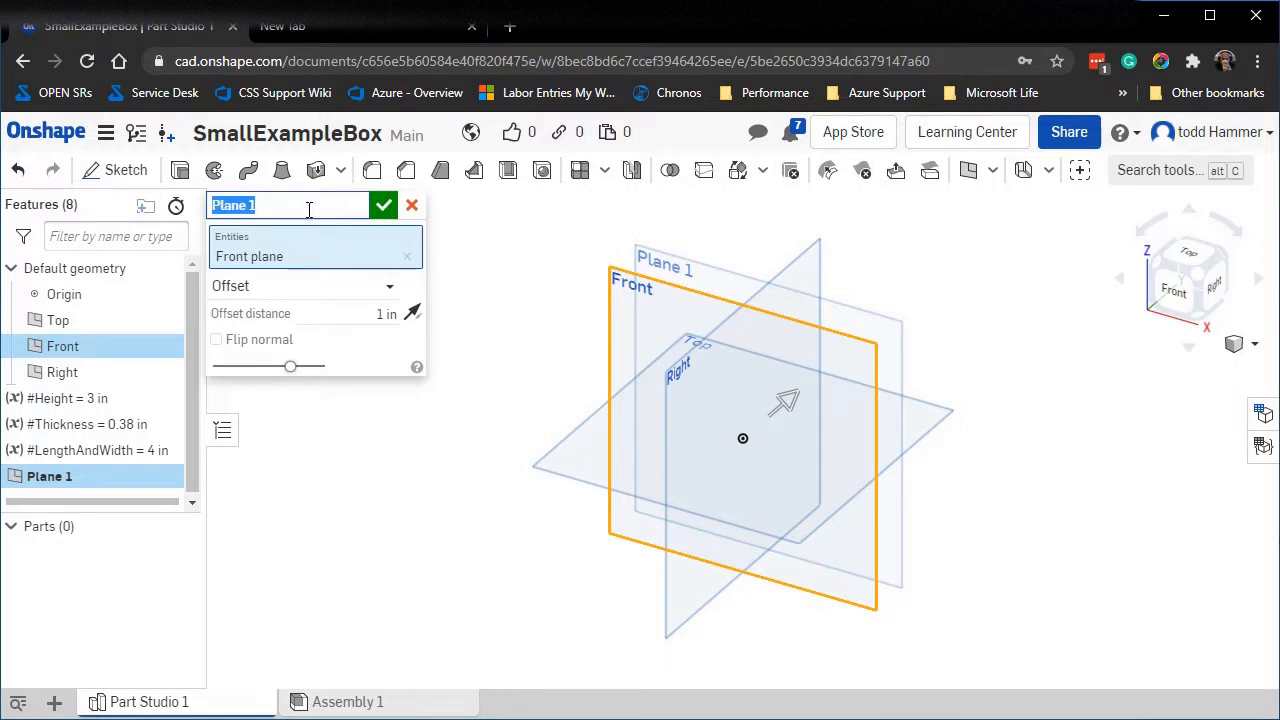
text(Rear)
key(Return)
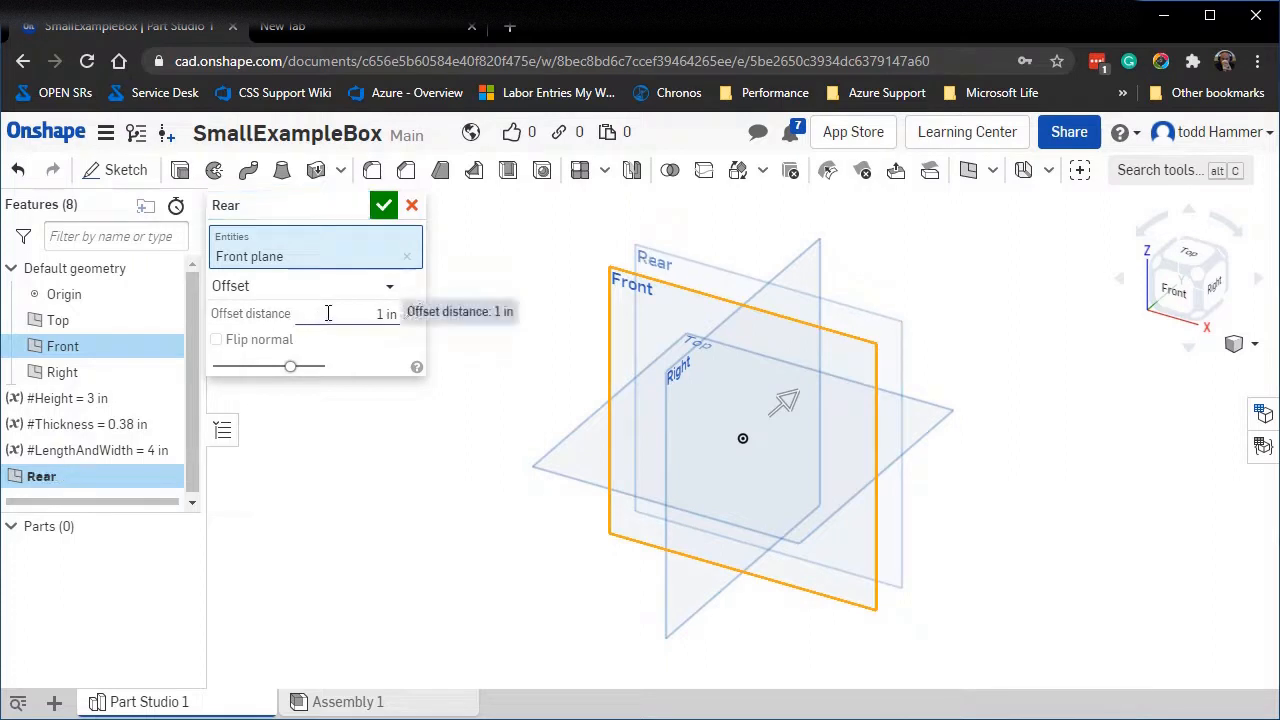
Set the Rear plane's offset distance to the #LengthAndWidth variable and accept the plane.
click(329, 313)
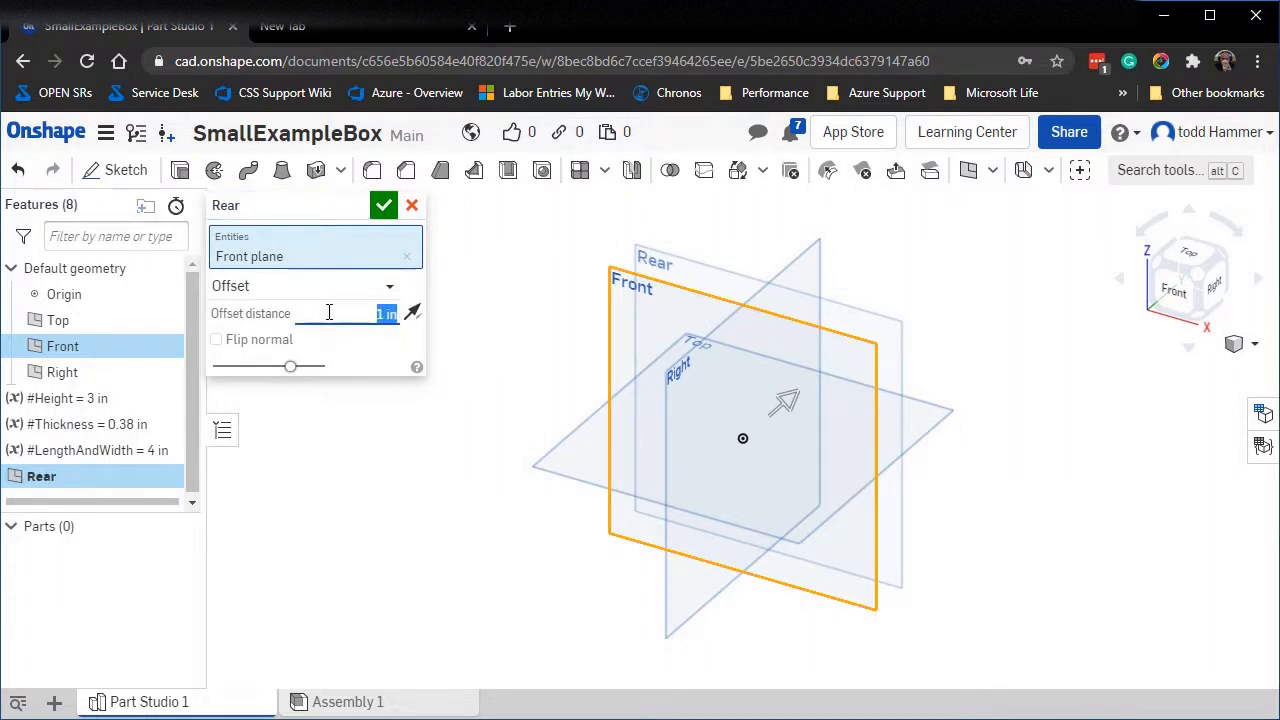
text(#)
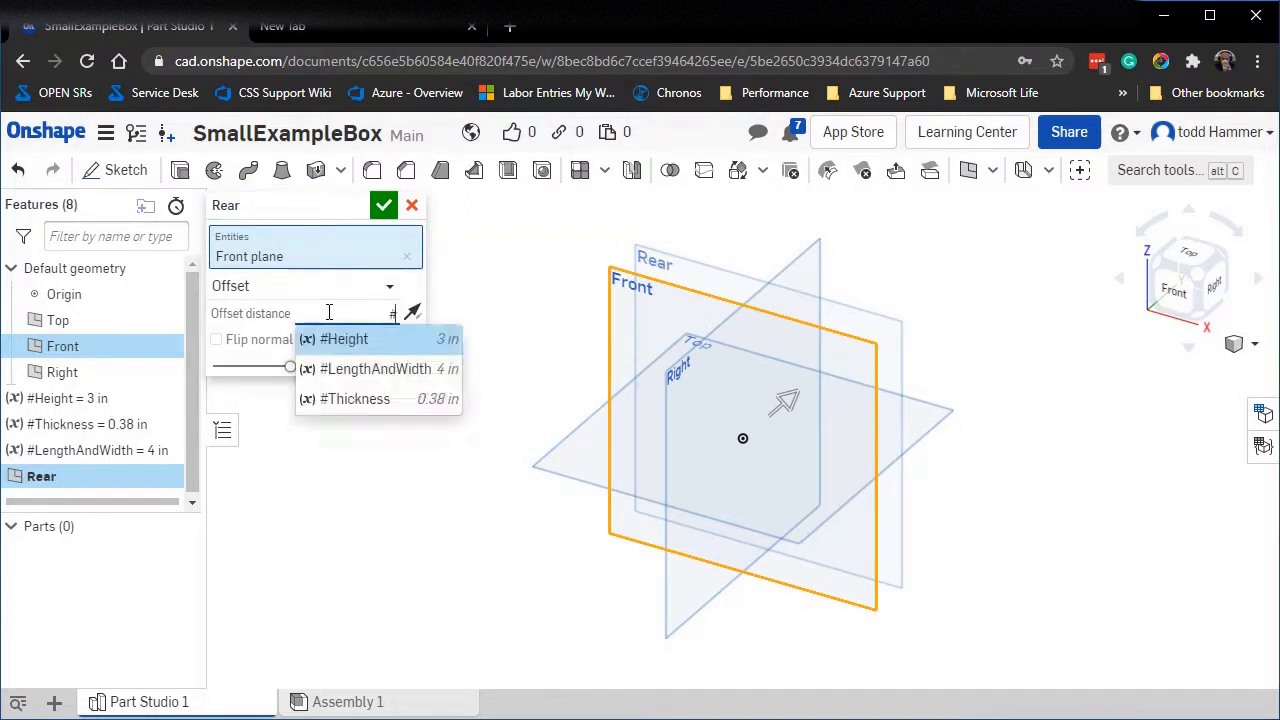
key(Down)
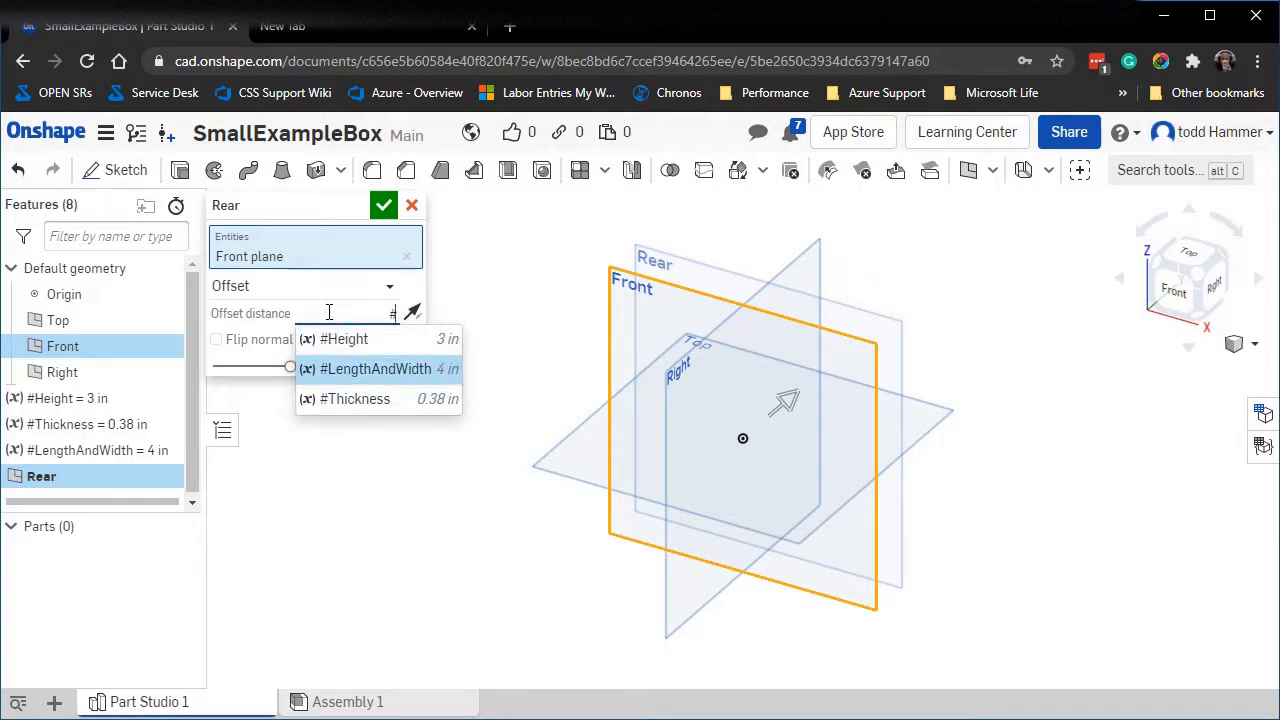
key(Return)
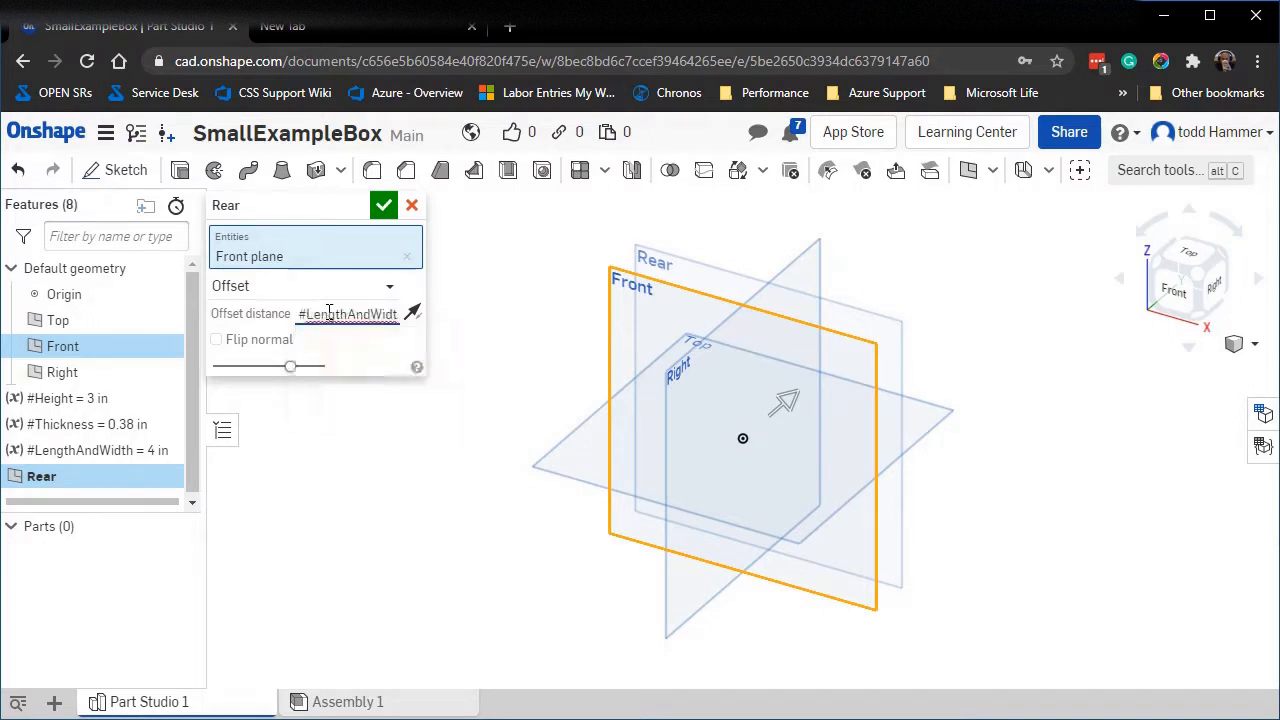
click(384, 208)
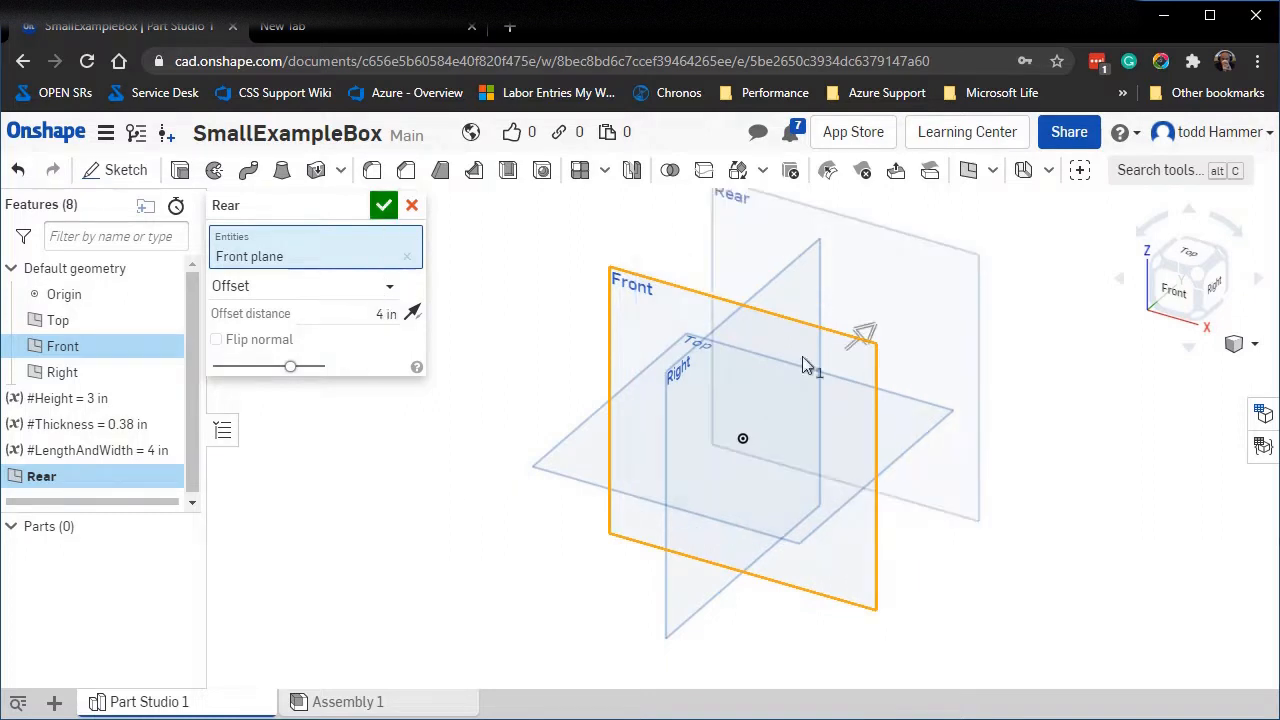
click(384, 205)
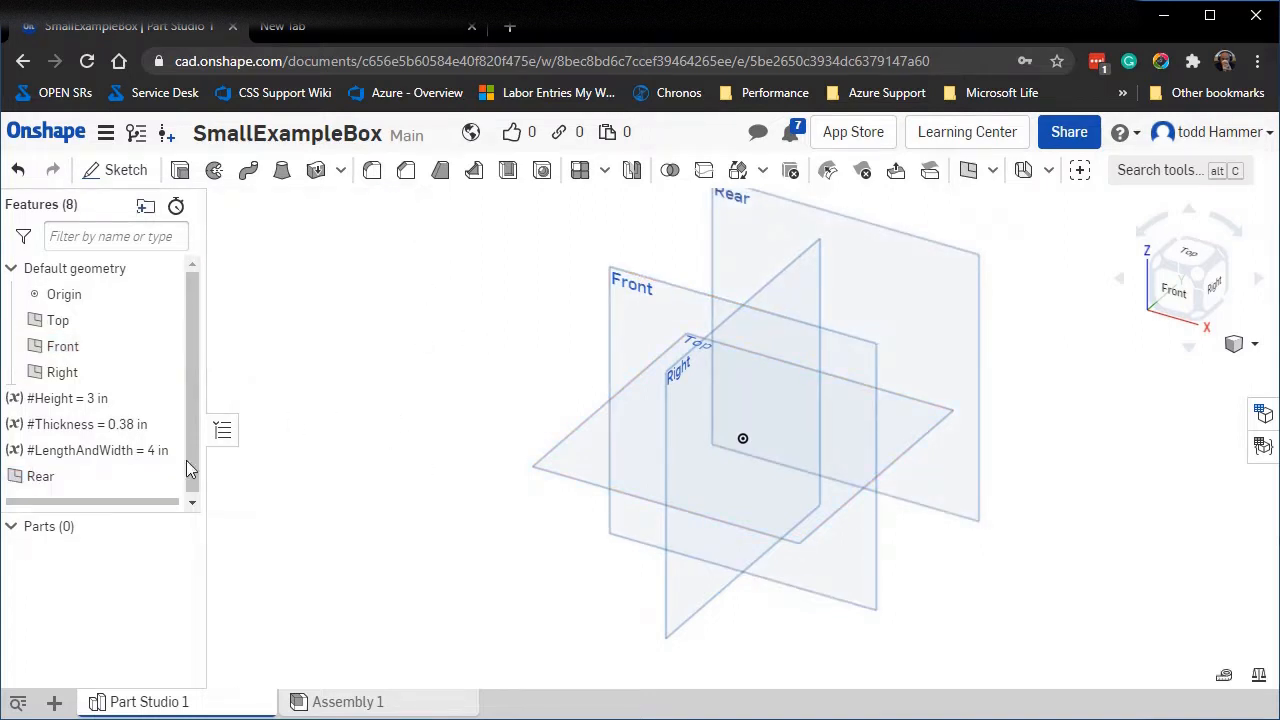
Add a plane offset from the Right plane, reverse its direction to the opposite side, and set its offset distance to #LengthAndWidth.
click(968, 170)
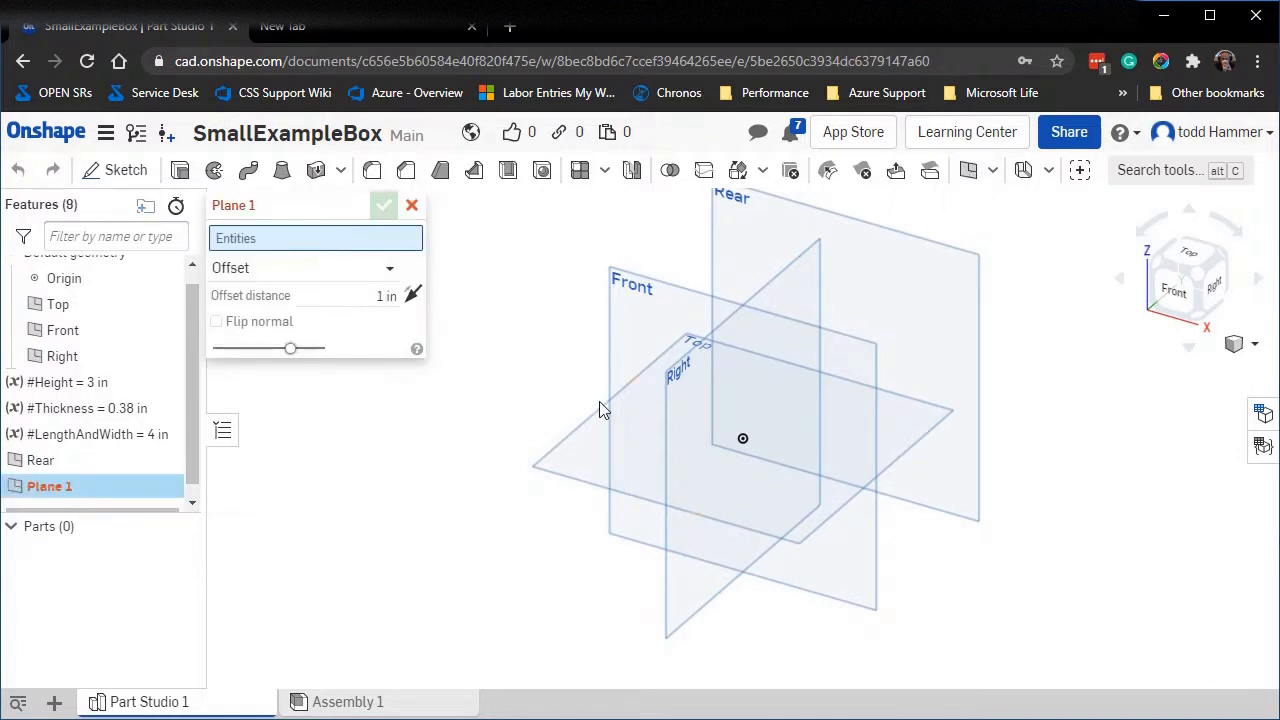
click(675, 366)
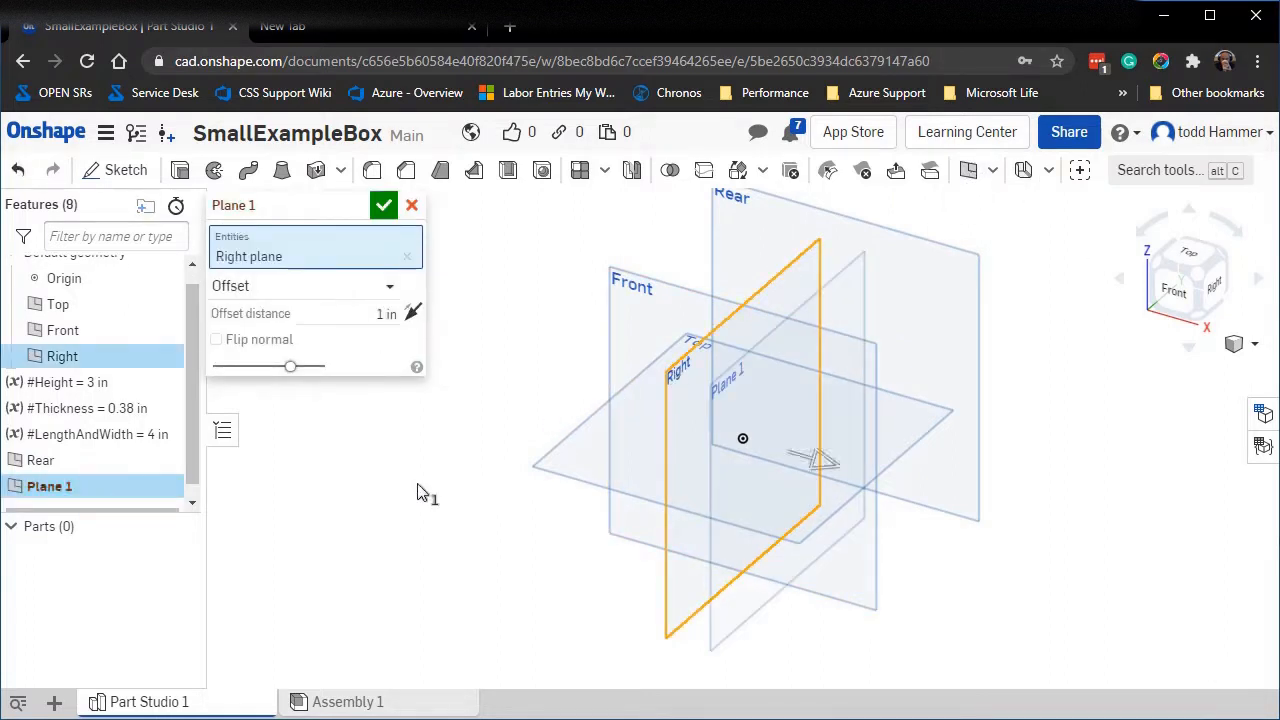
click(414, 317)
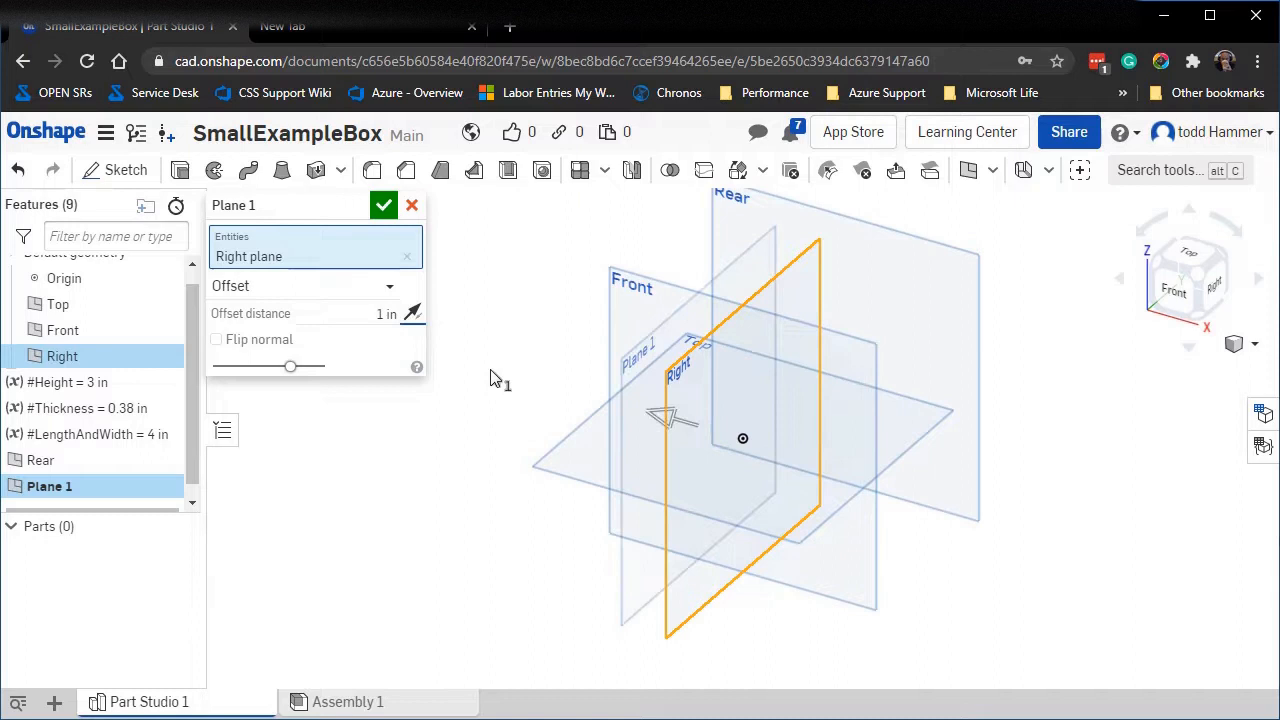
click(335, 320)
text(#th)
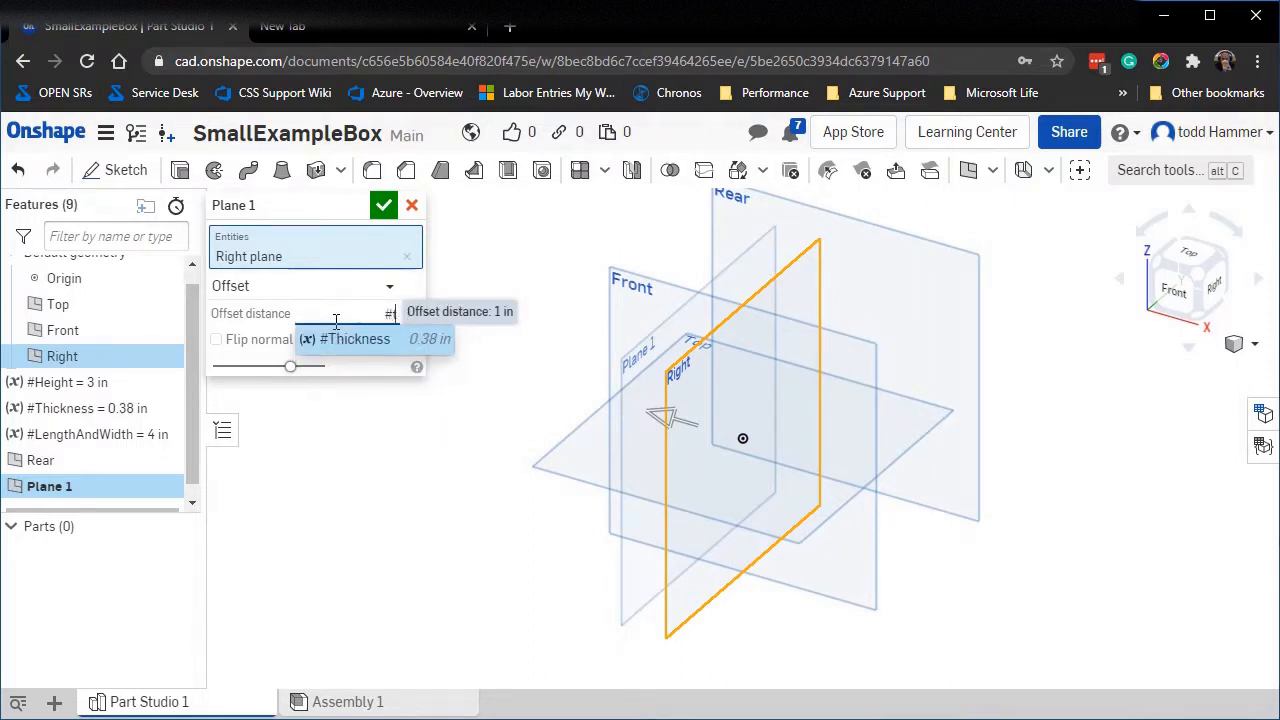
key(BackSpace)
key(BackSpace)
text(Le)
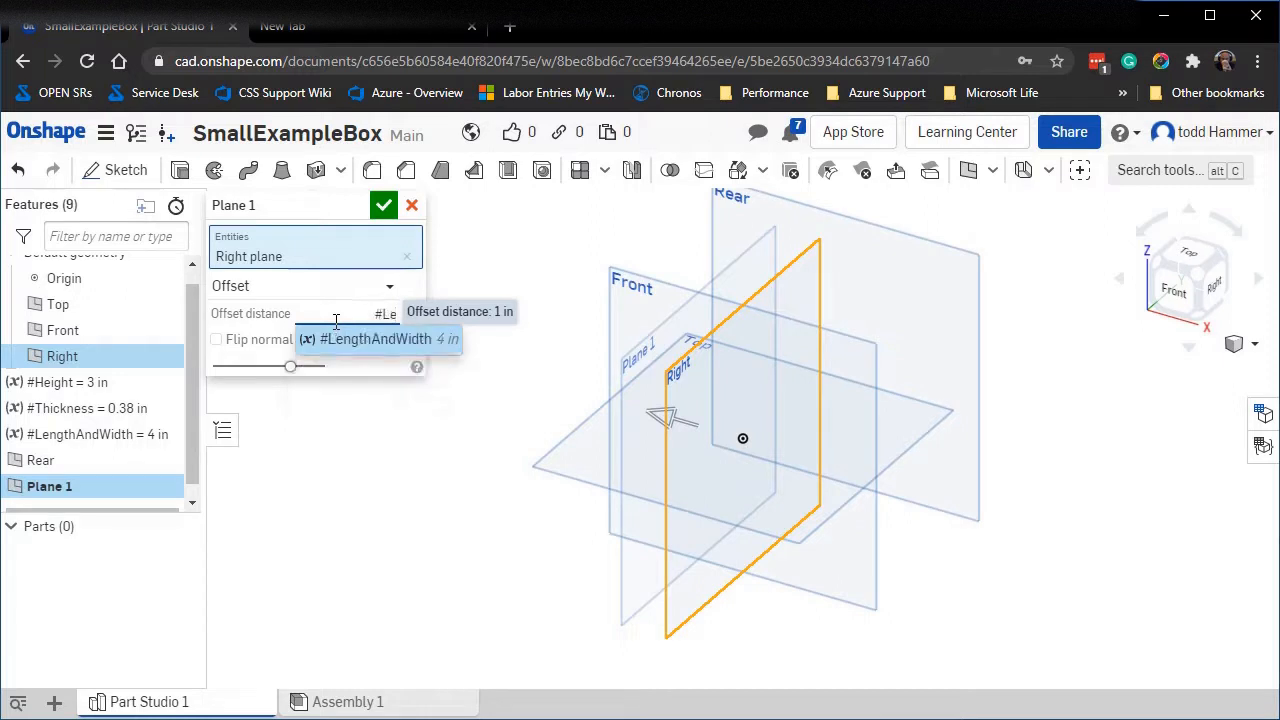
key(Return)
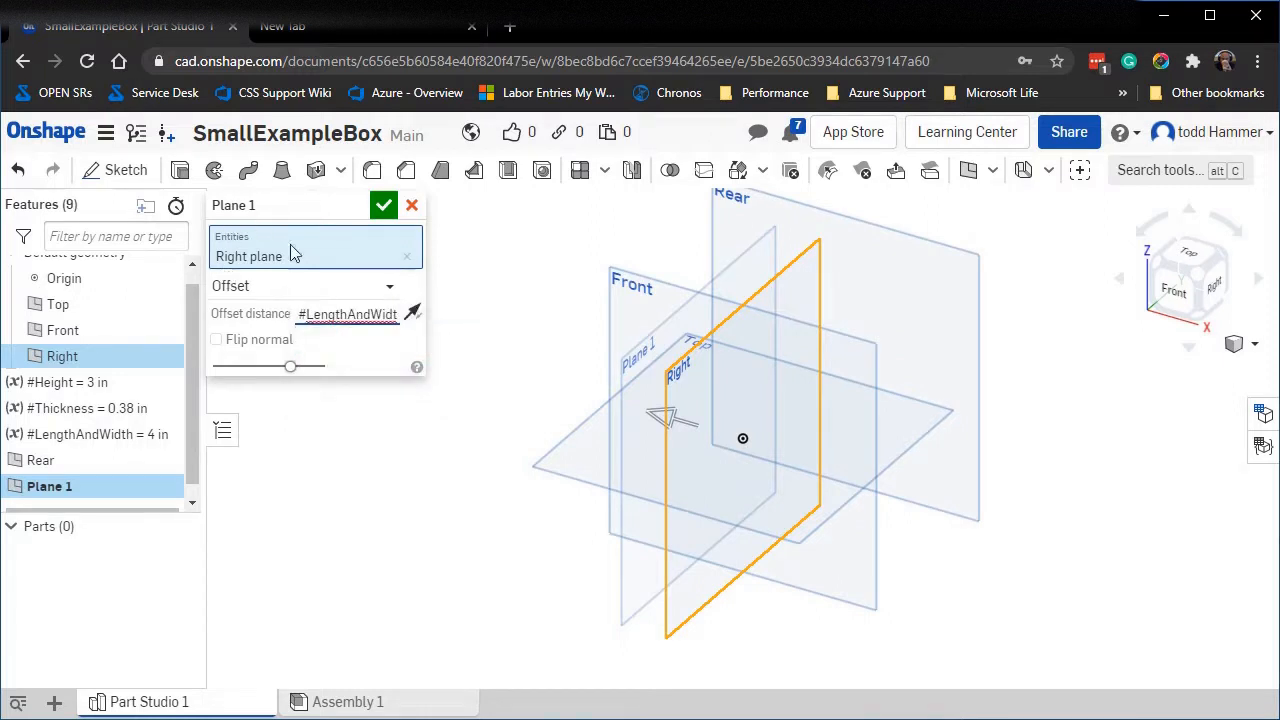
Name the new plane offset from the Right plane Left and accept it.
click(356, 206)
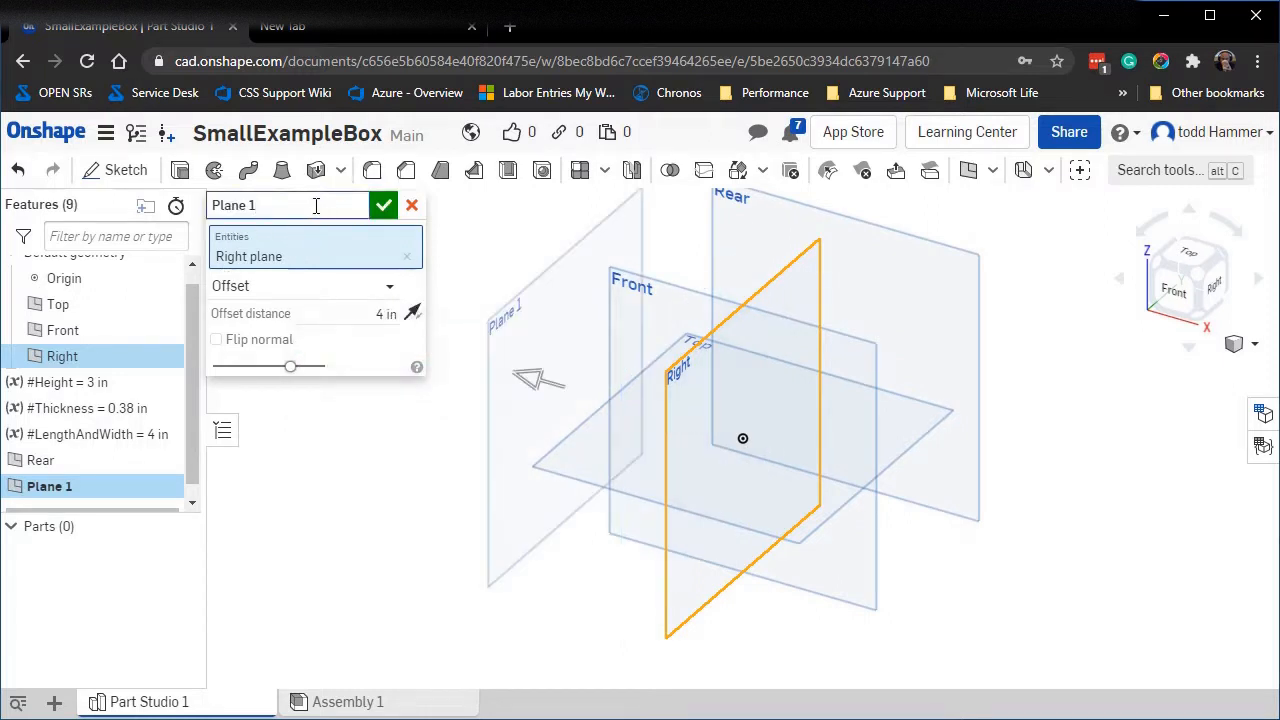
drag(313, 205, 190, 211)
click(383, 205)
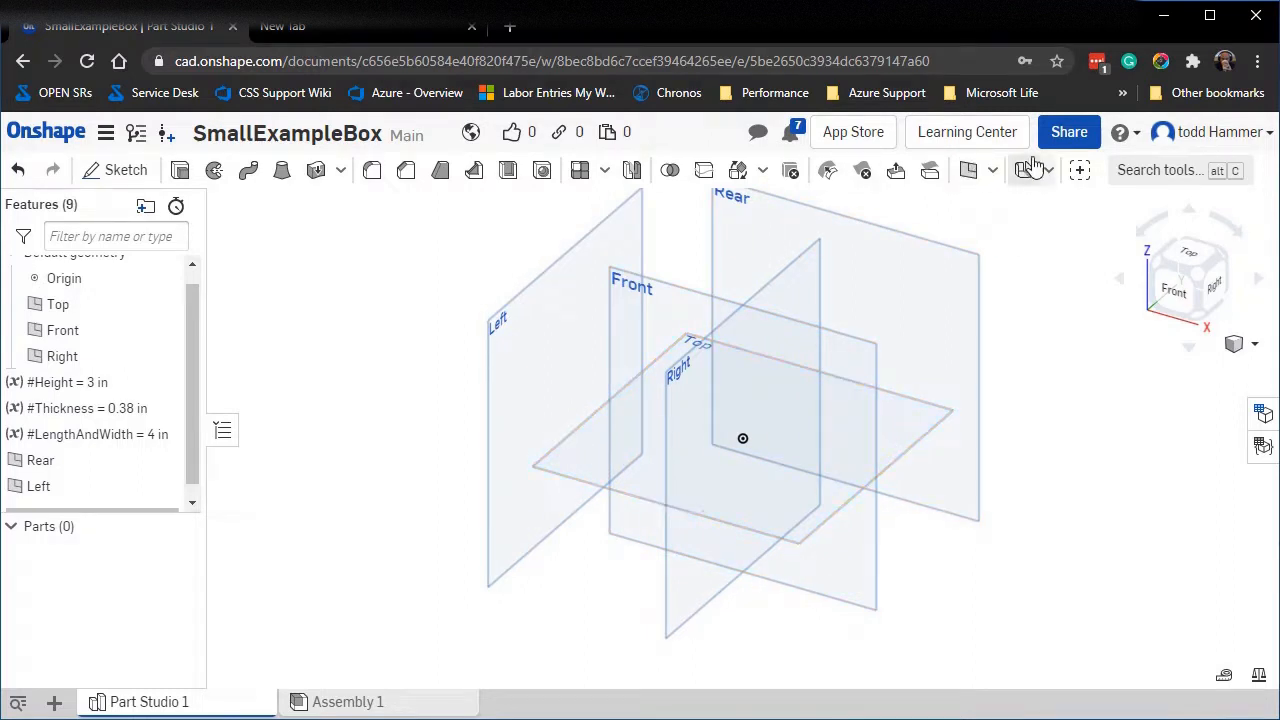
Add a plane offset from the Top plane and name it Bottom.
click(968, 170)
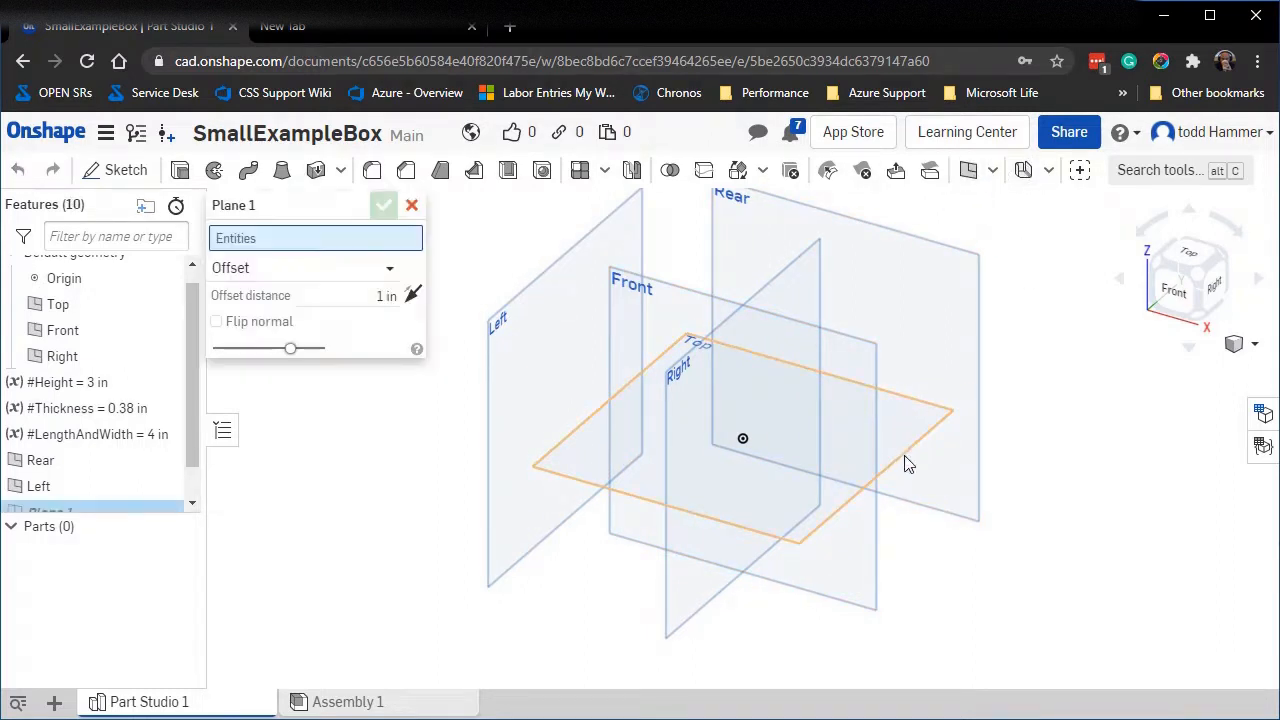
click(908, 458)
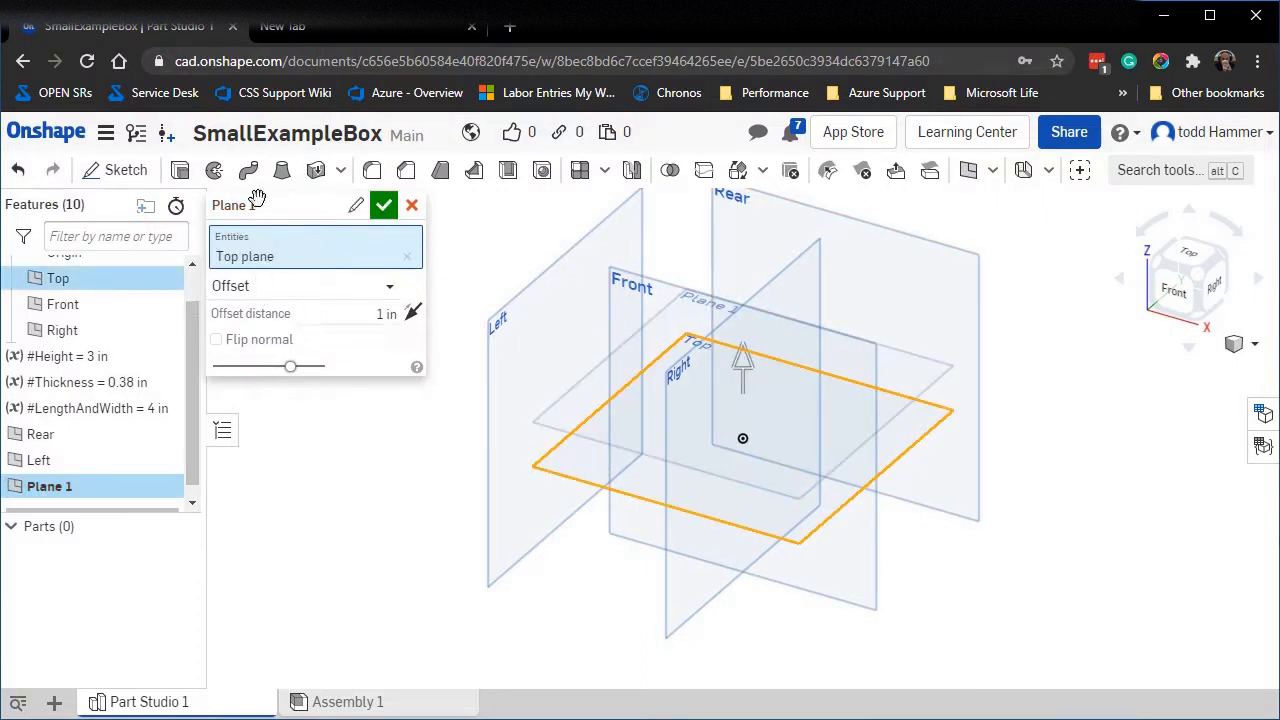
click(356, 205)
double_click(315, 211)
triple_click(316, 211)
text(Bt)
Set the Bottom plane's offset distance to the #Height variable, reverse its direction downwards, and accept the plane.
click(345, 316)
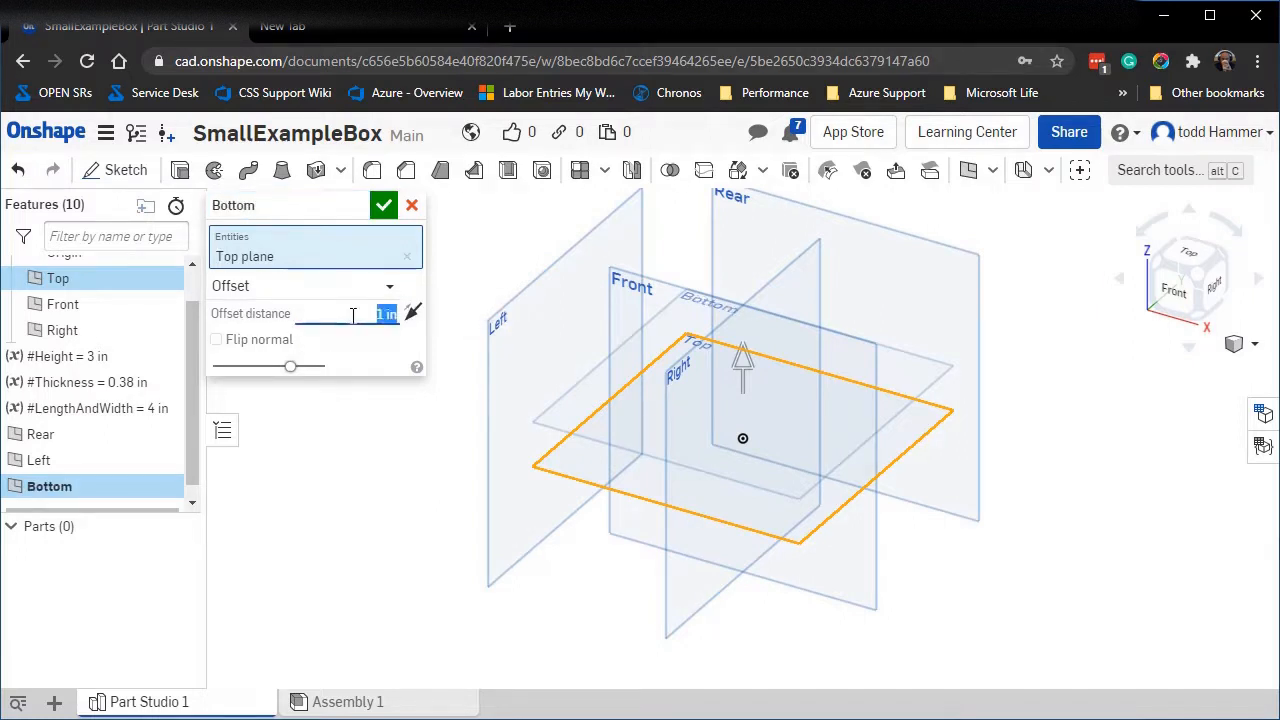
text(#)
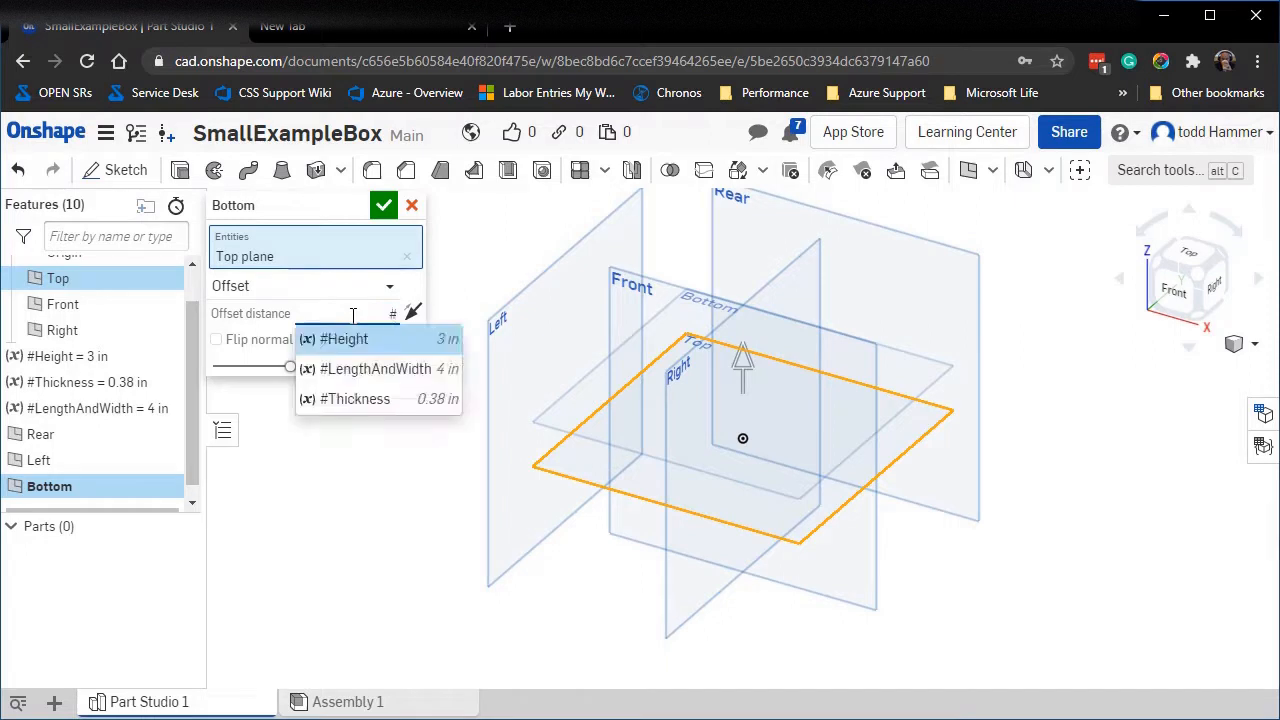
key(Return)
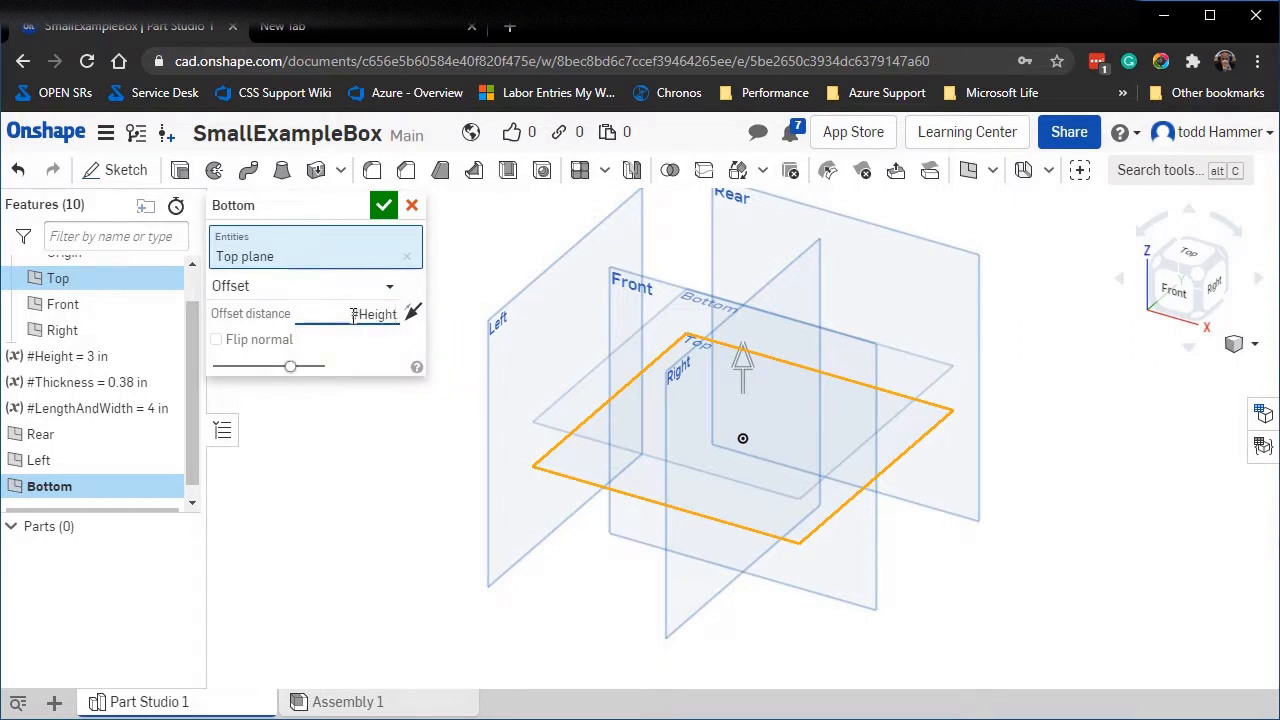
click(384, 210)
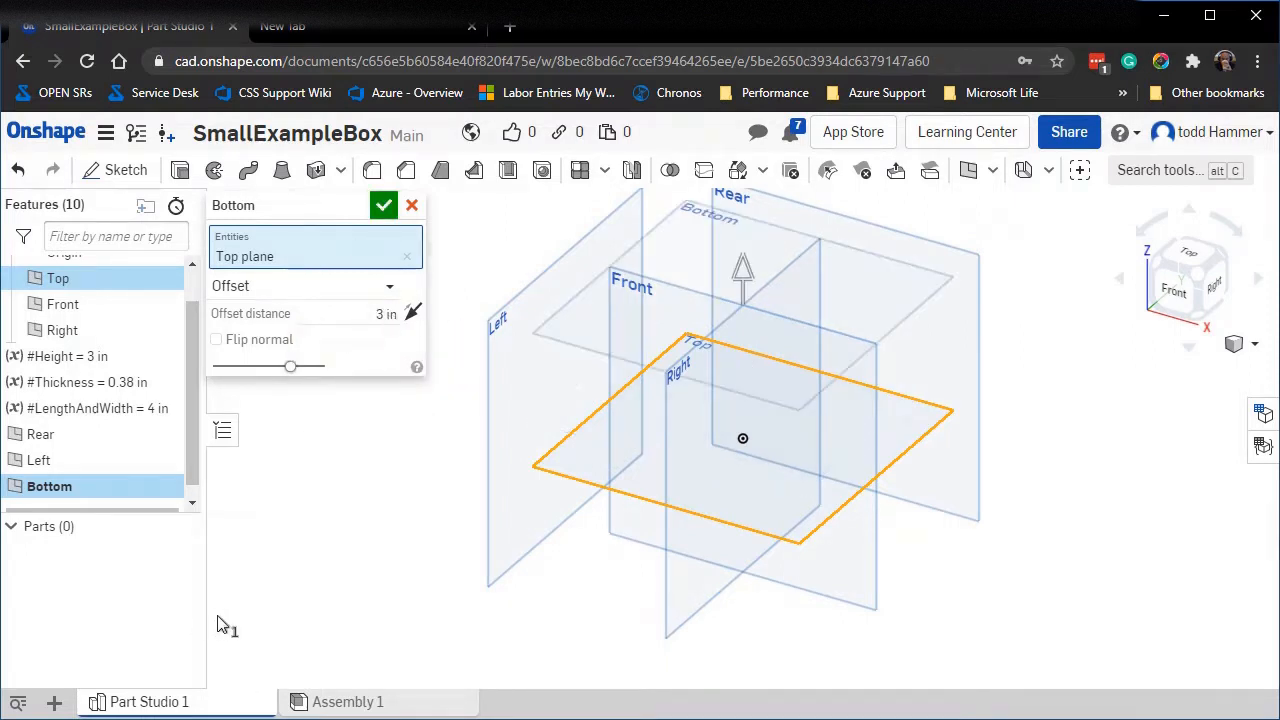
click(412, 313)
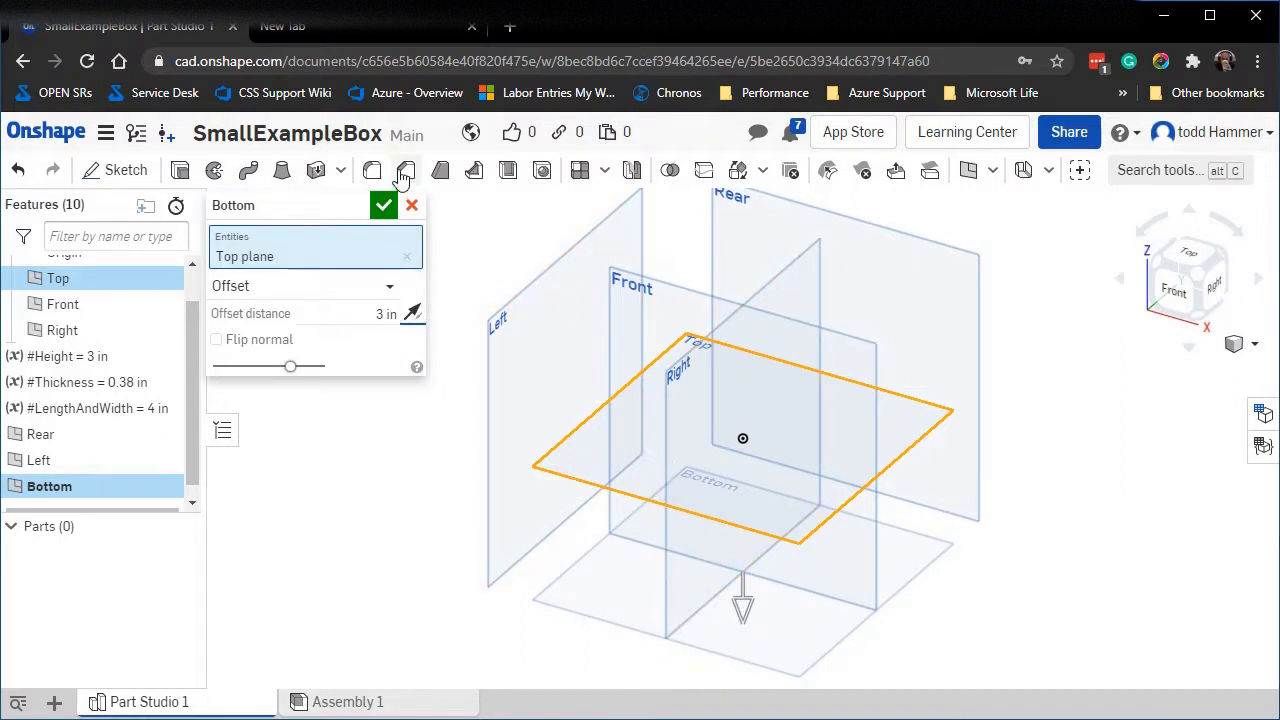
click(384, 205)
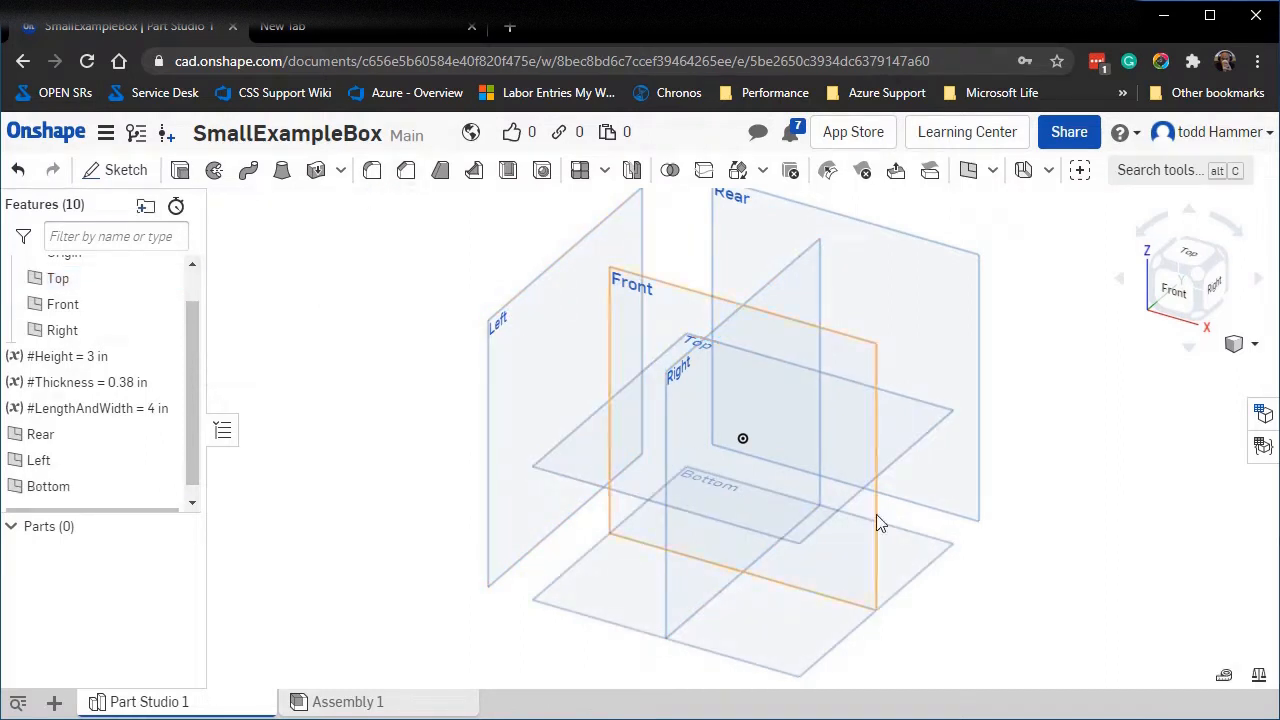
Start a new sketch on the Front plane.
scroll(1055, 478, down, 2)
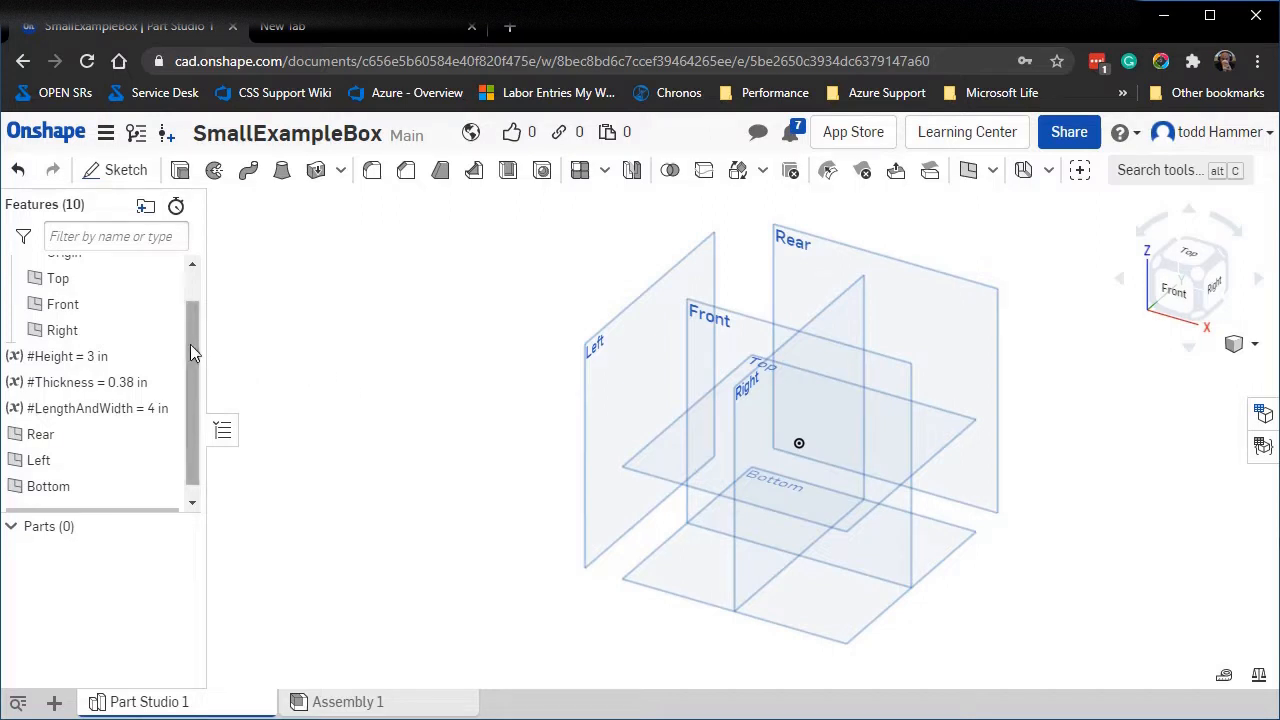
scroll(191, 345, down, 1)
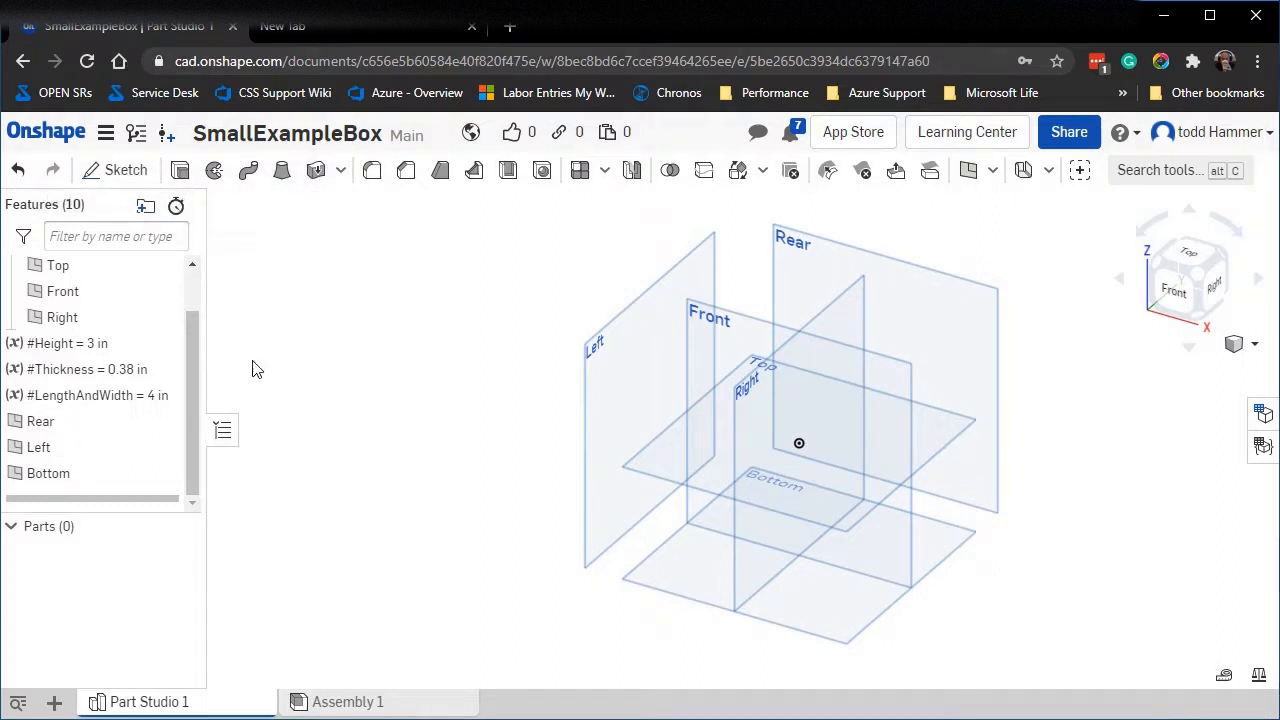
click(100, 172)
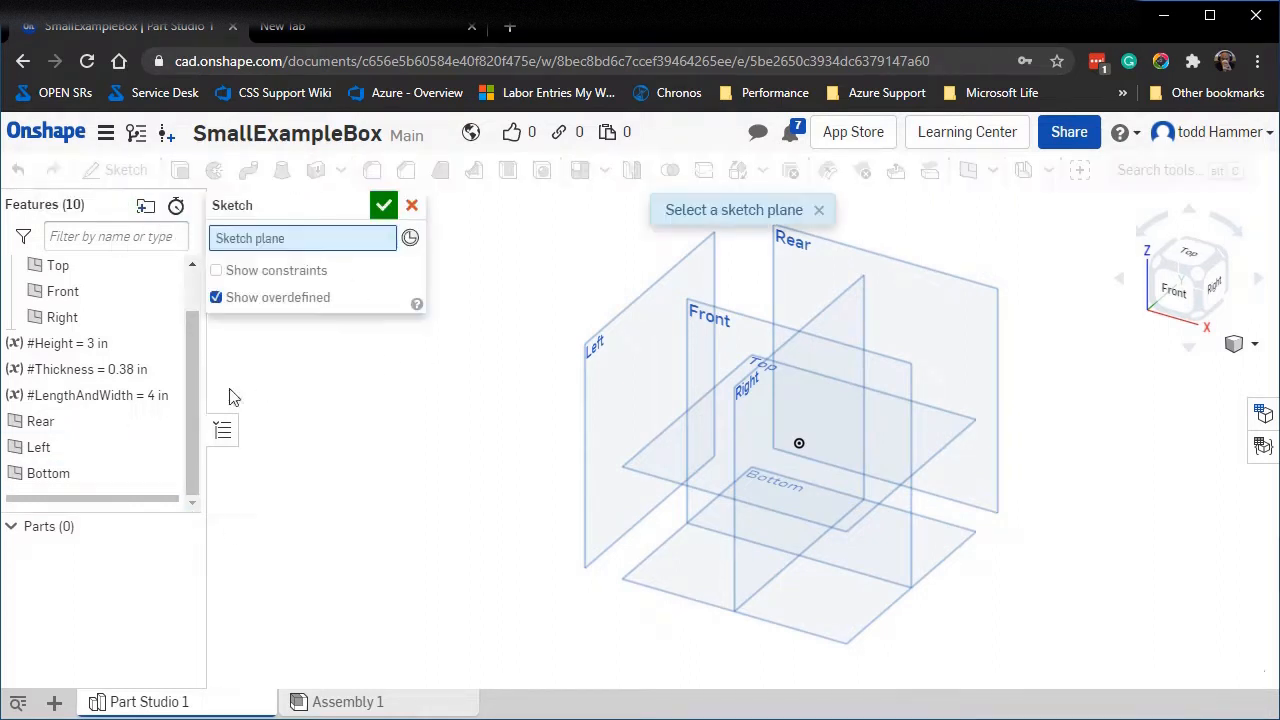
click(745, 323)
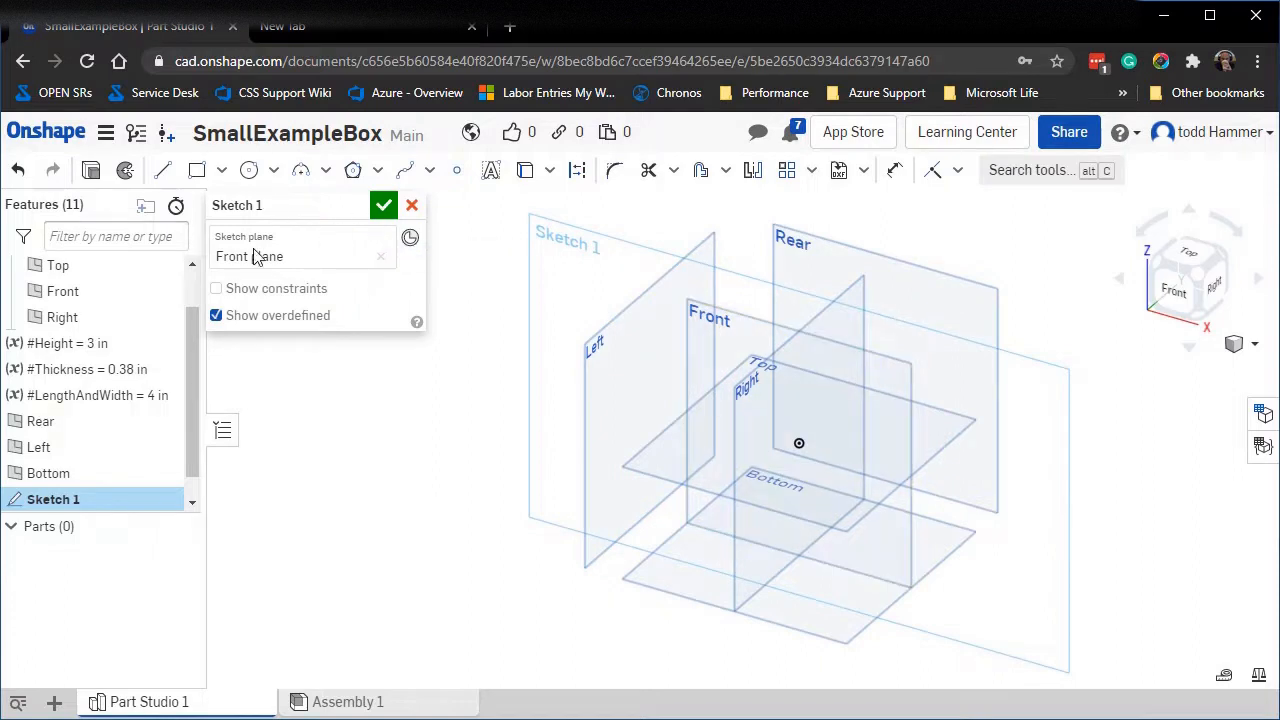
click(382, 259)
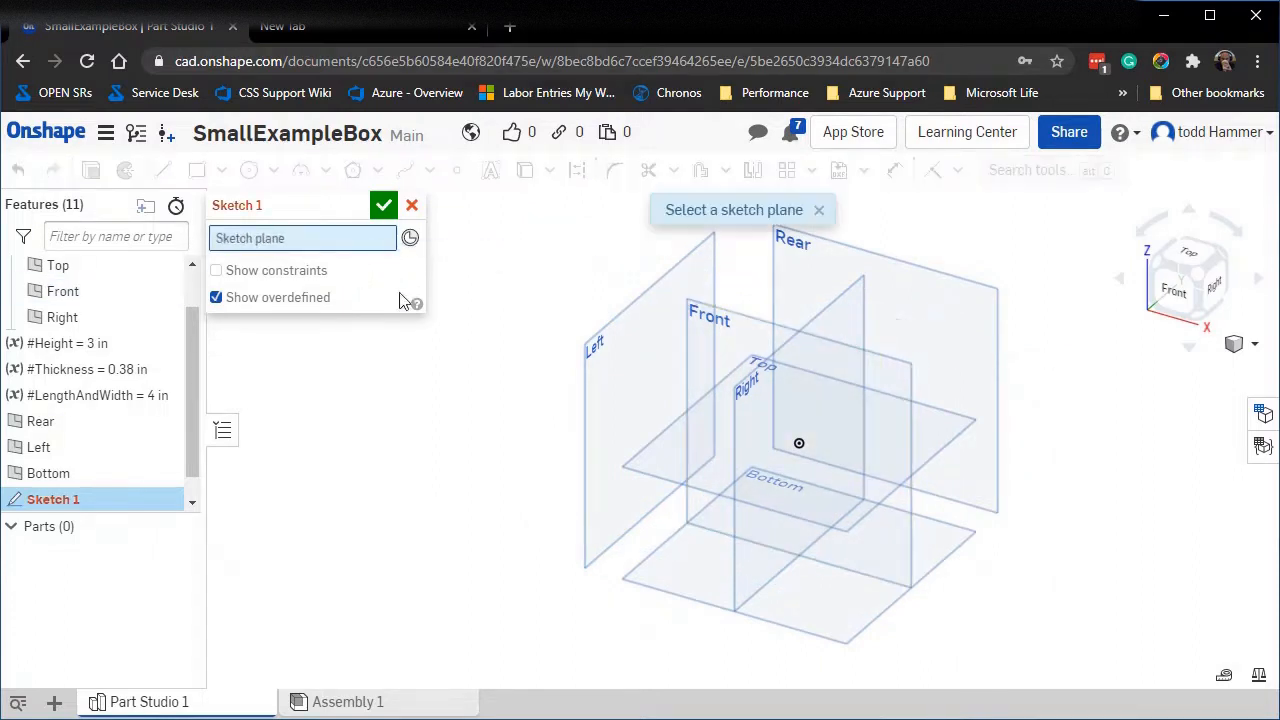
click(743, 322)
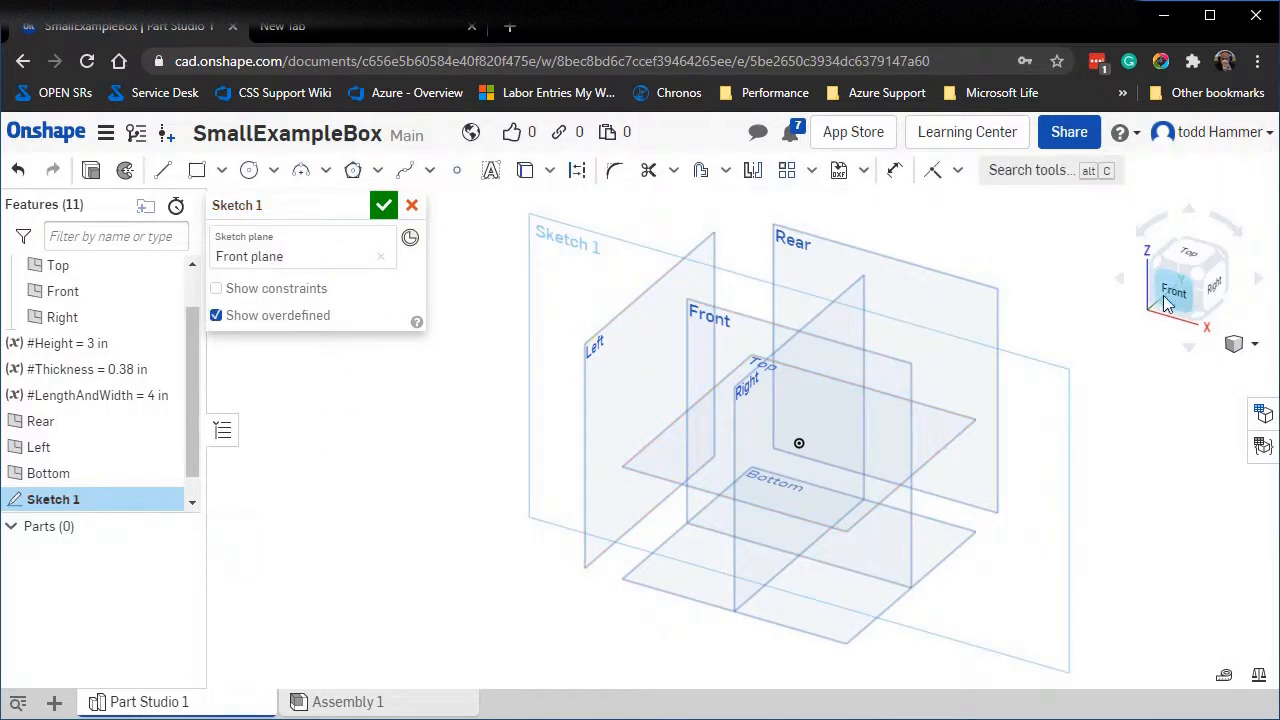
key(n)
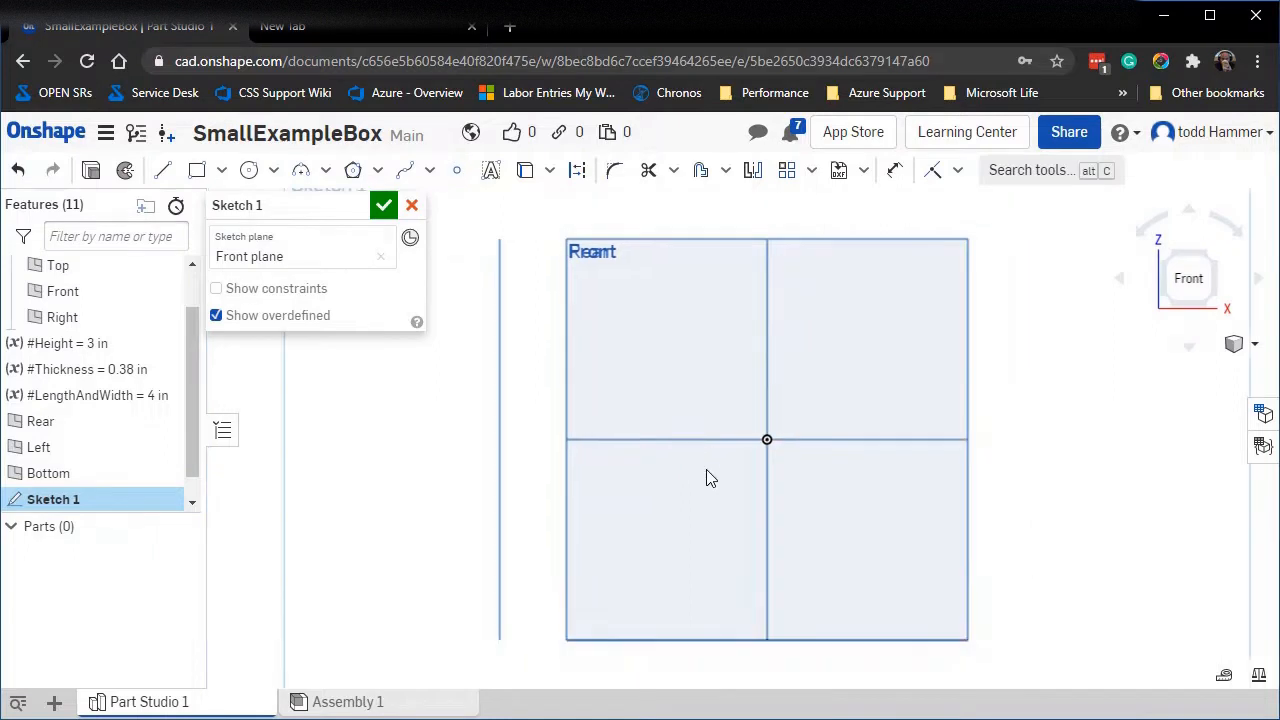
Sketch a corner rectangle about 4.92 in wide and 3.42 in tall, reaching past the Left, Right, Top and Bottom planes.
scroll(801, 517, down, 2)
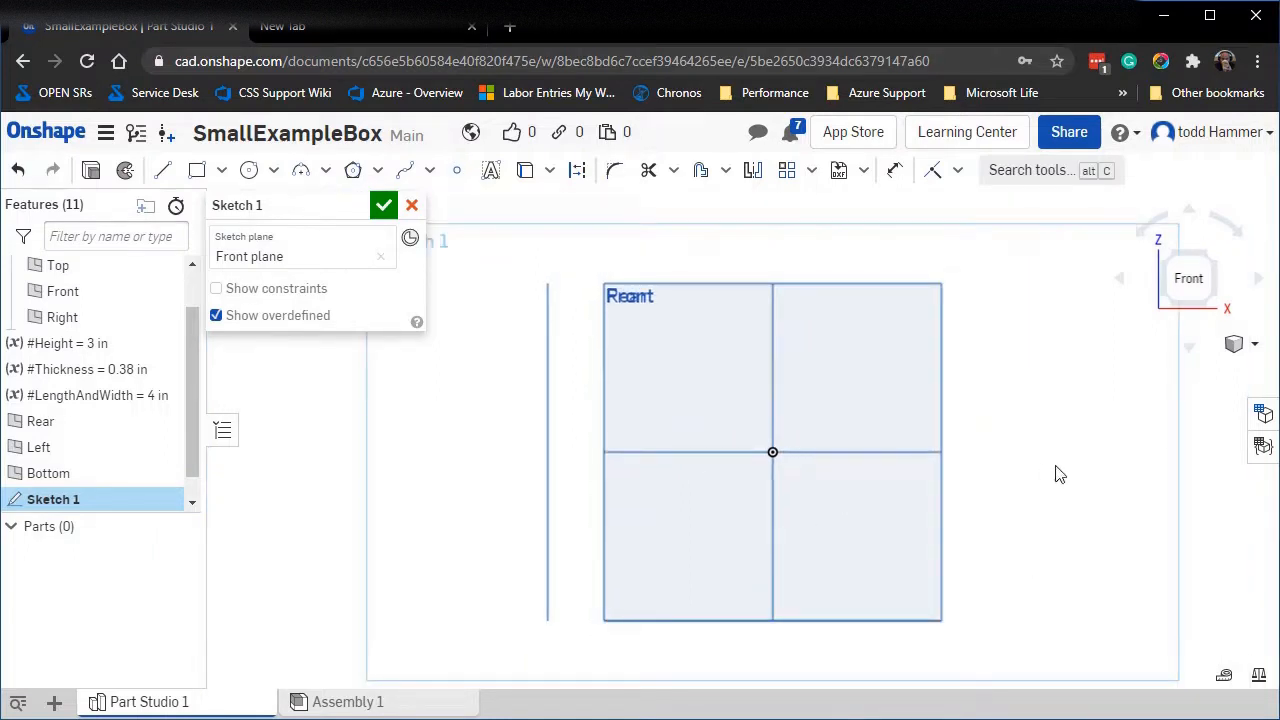
right_drag(1081, 459, 1076, 474)
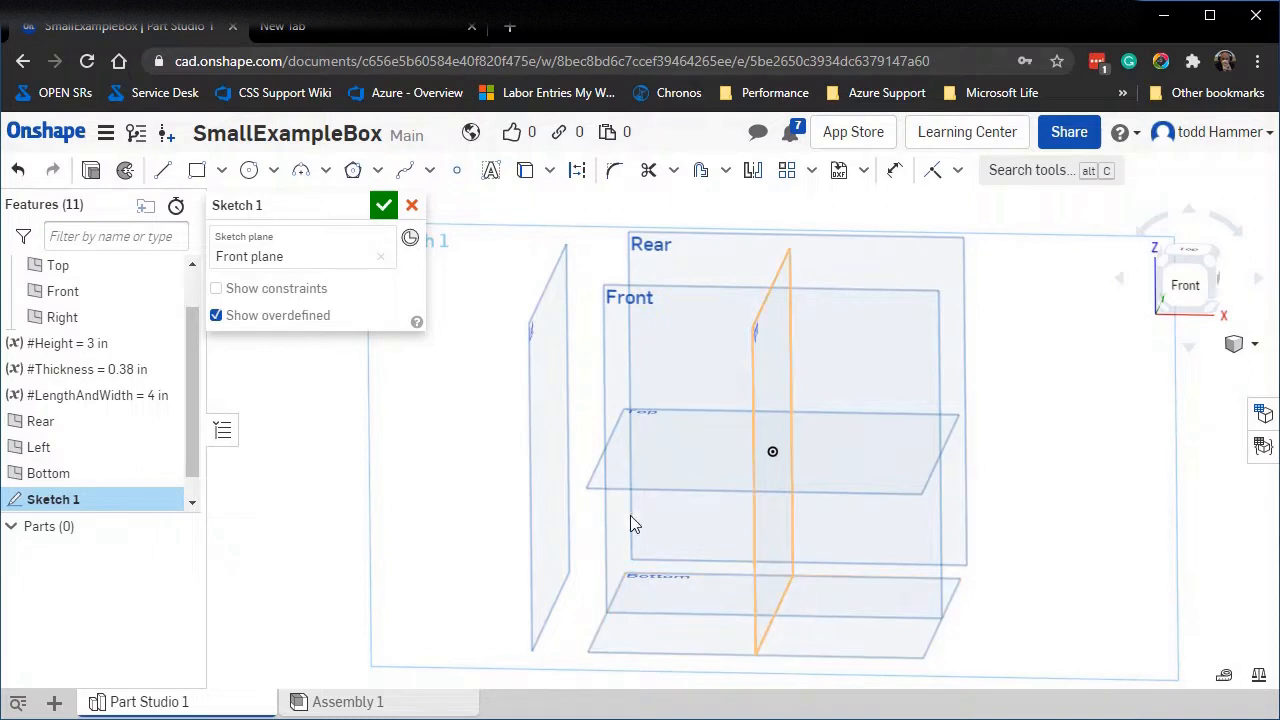
mouse_move(1004, 549)
right_down()
mouse_move(1026, 526)
mouse_move(1009, 531)
right_up()
click(1182, 280)
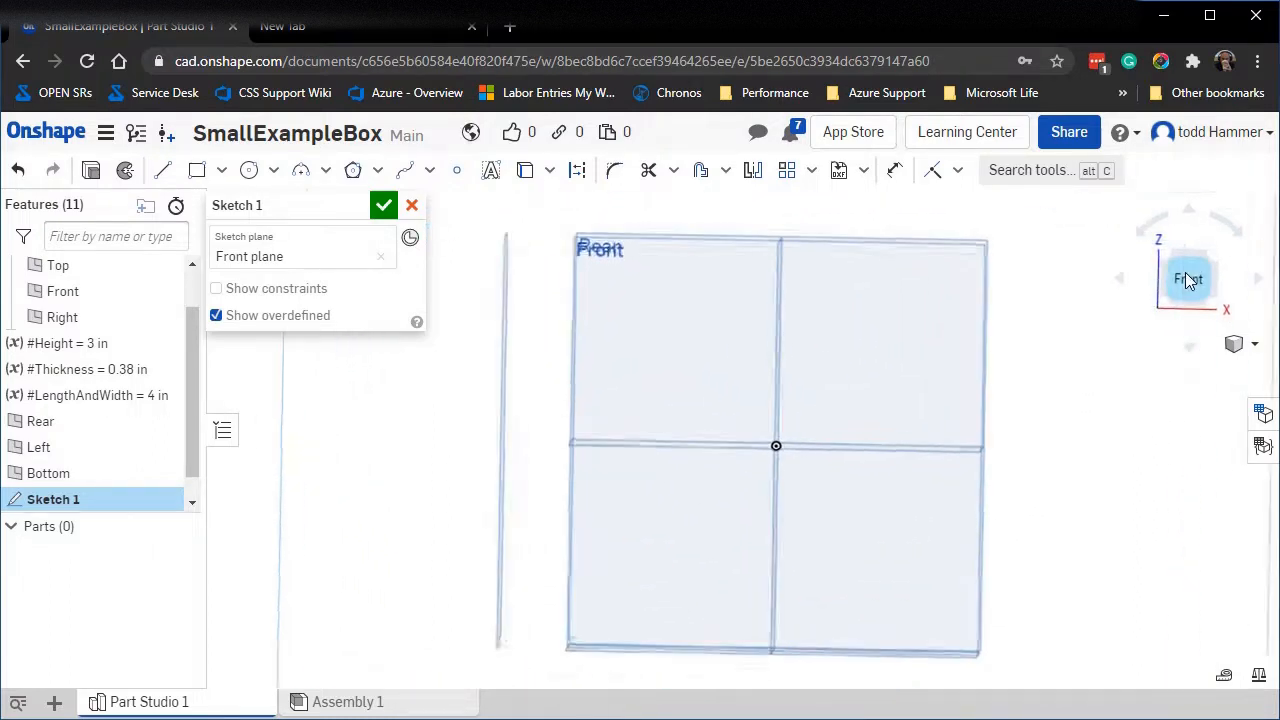
click(197, 172)
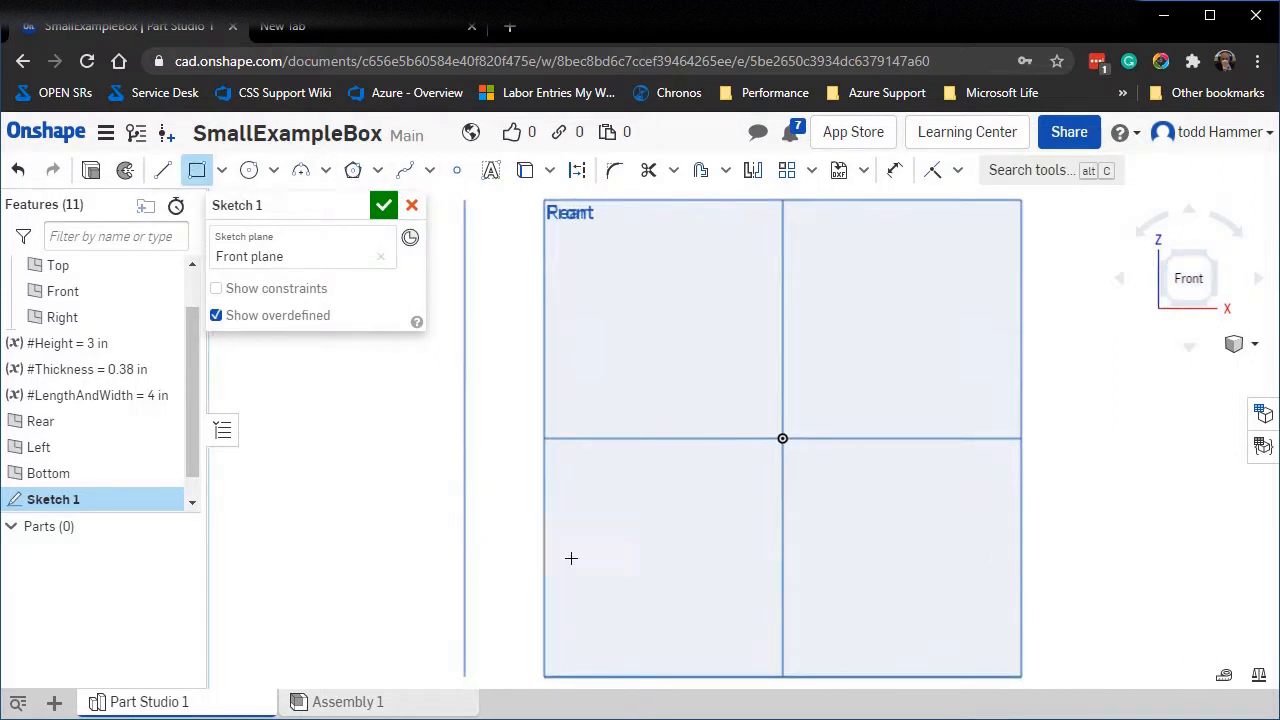
click(414, 415)
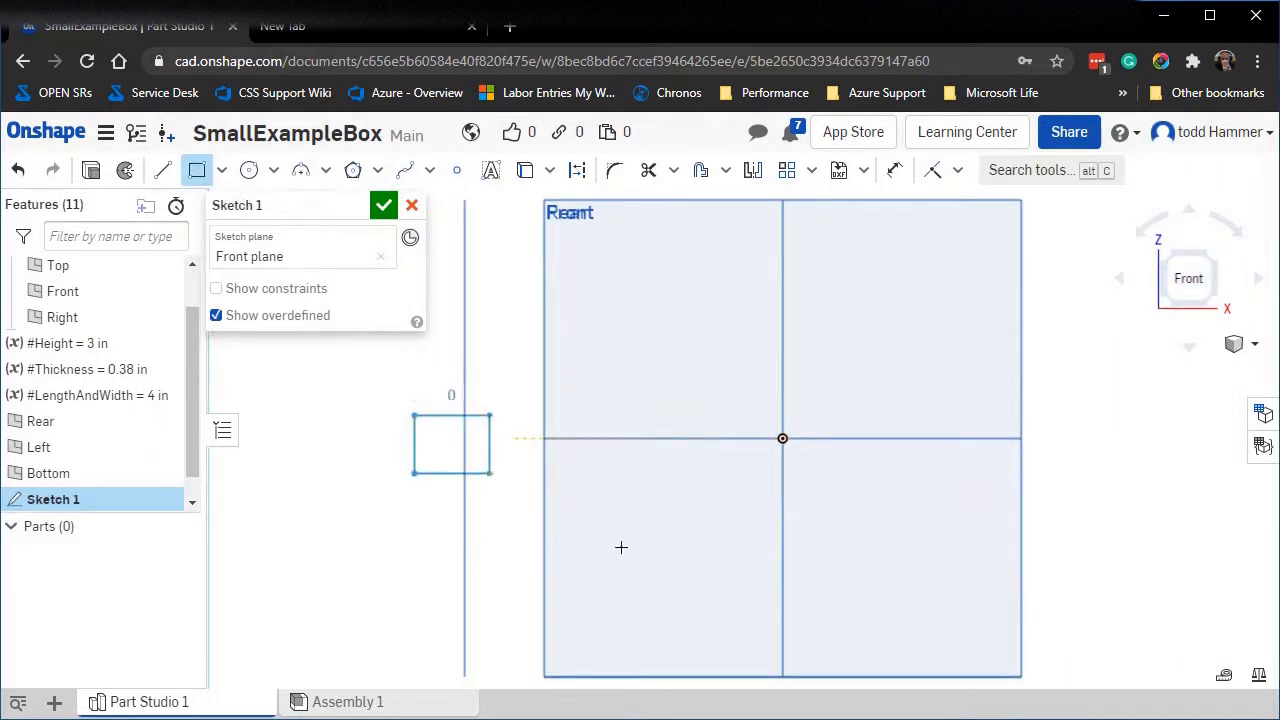
click(806, 687)
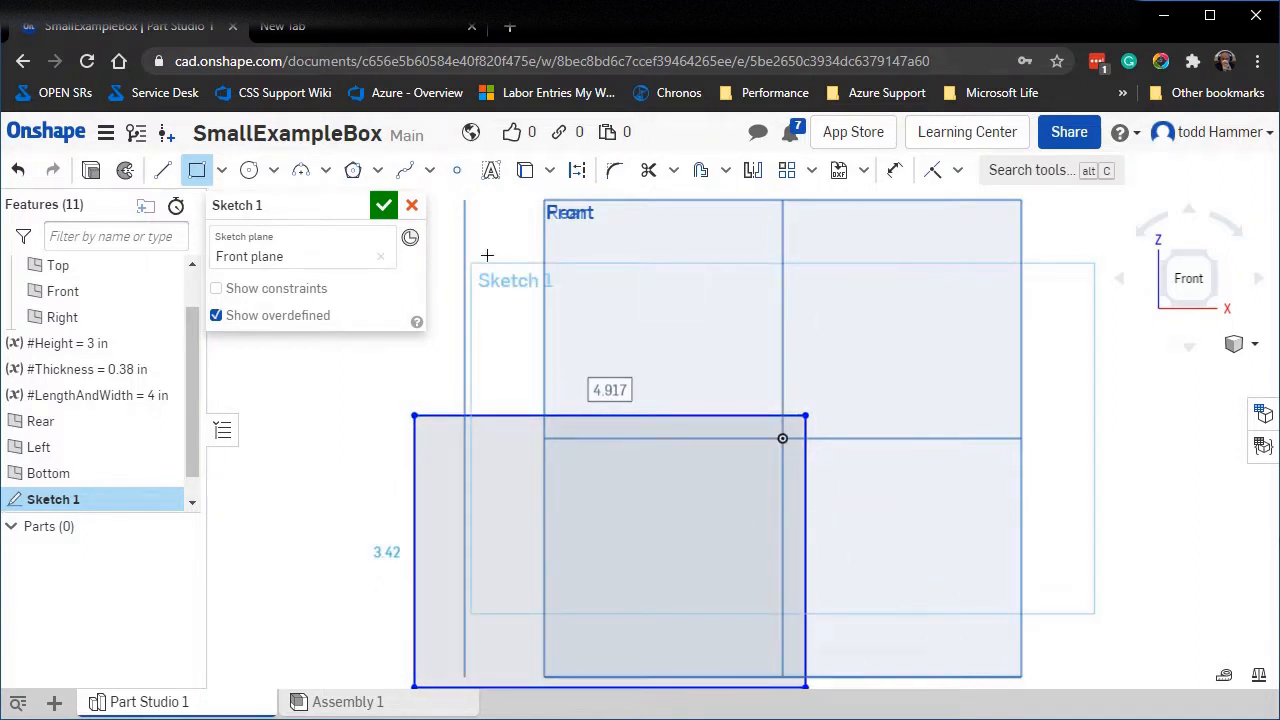
Constrain the rectangle's upper right corner coincident with the Right plane and its upper left corner coincident with the Left plane.
click(957, 172)
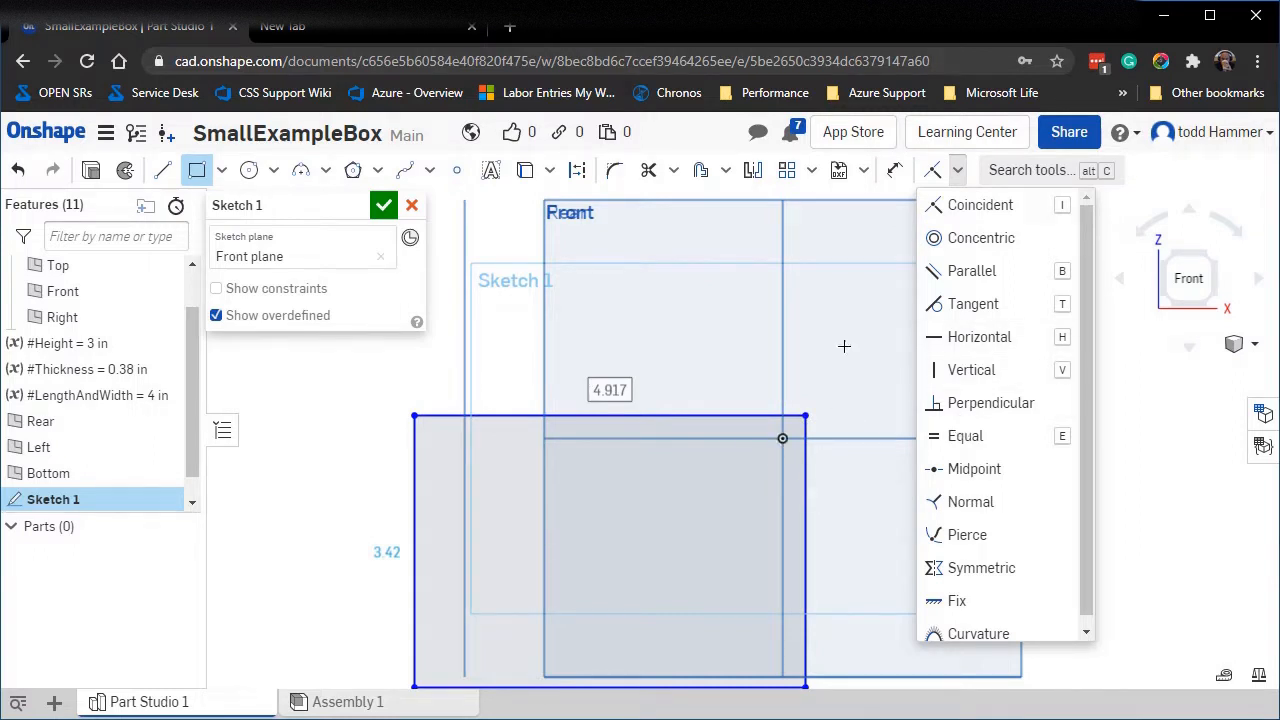
click(968, 208)
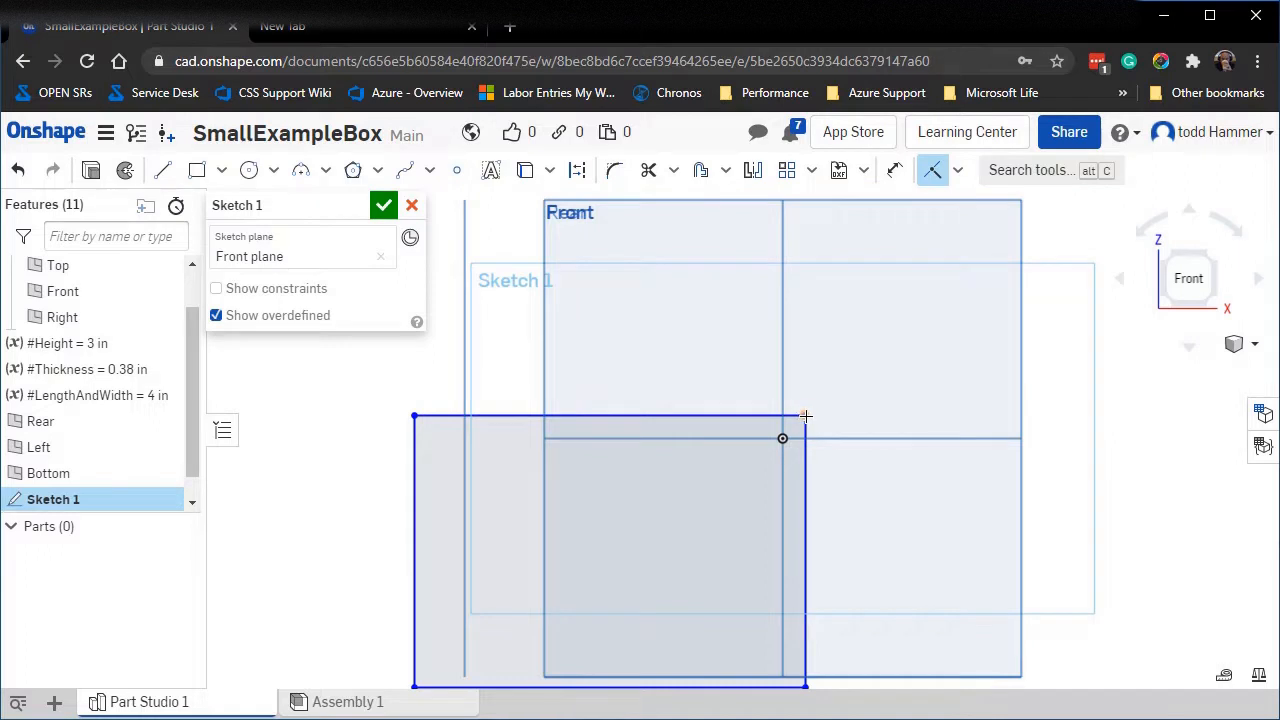
click(806, 415)
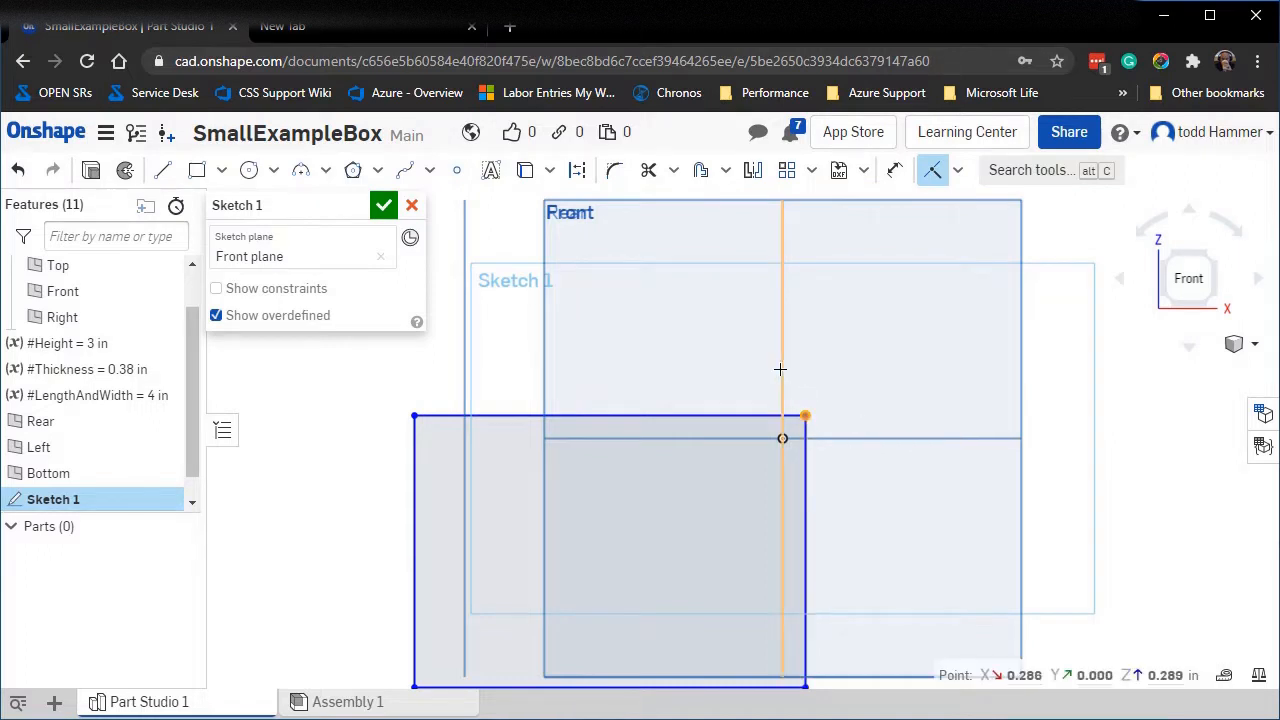
click(781, 366)
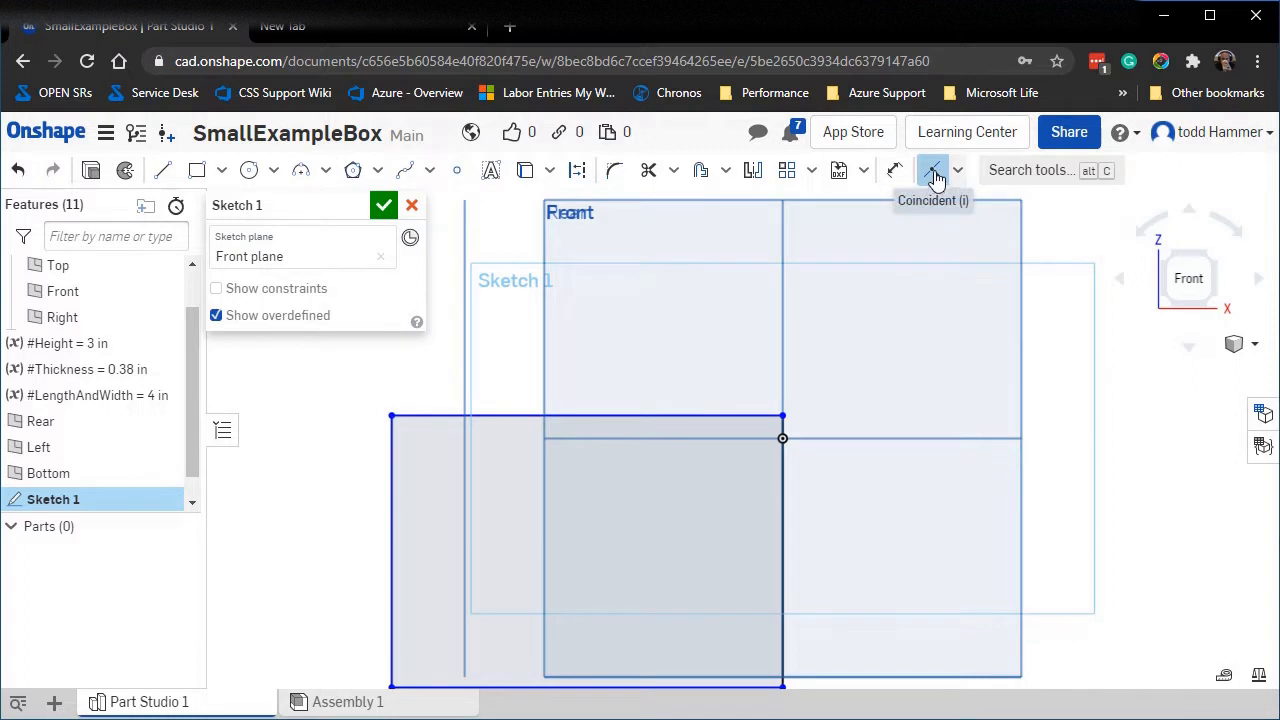
click(390, 415)
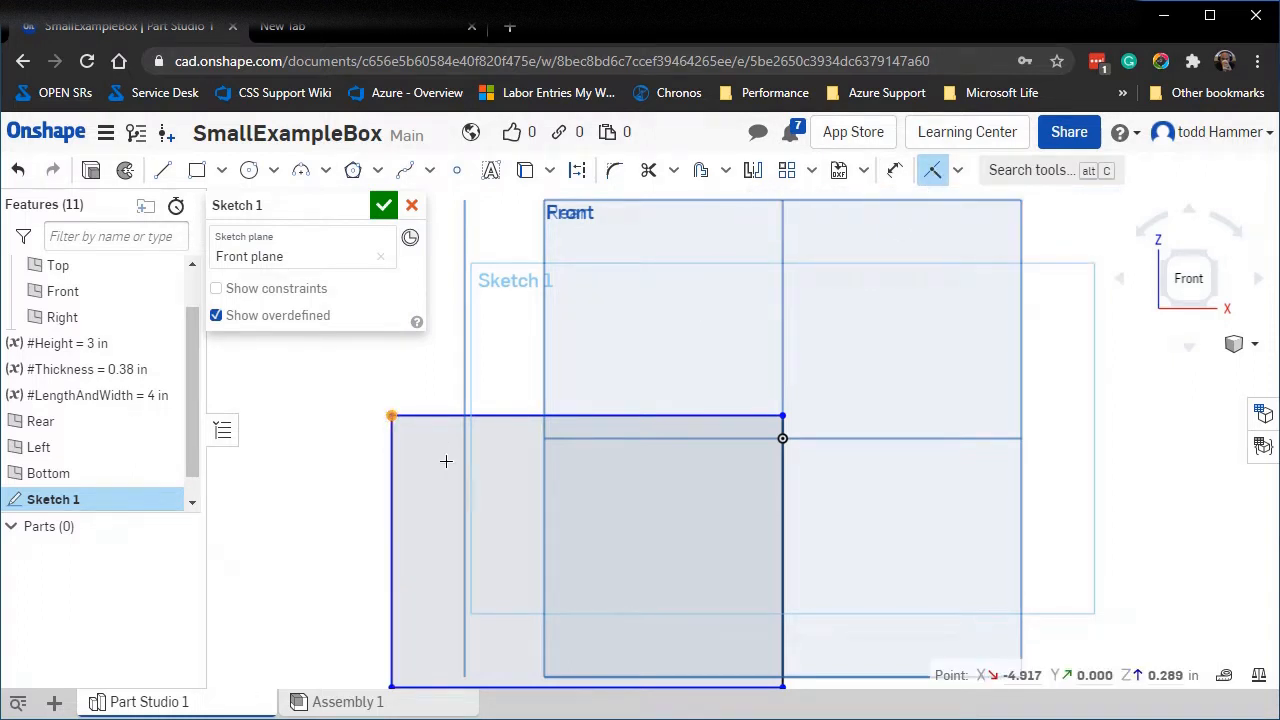
click(463, 380)
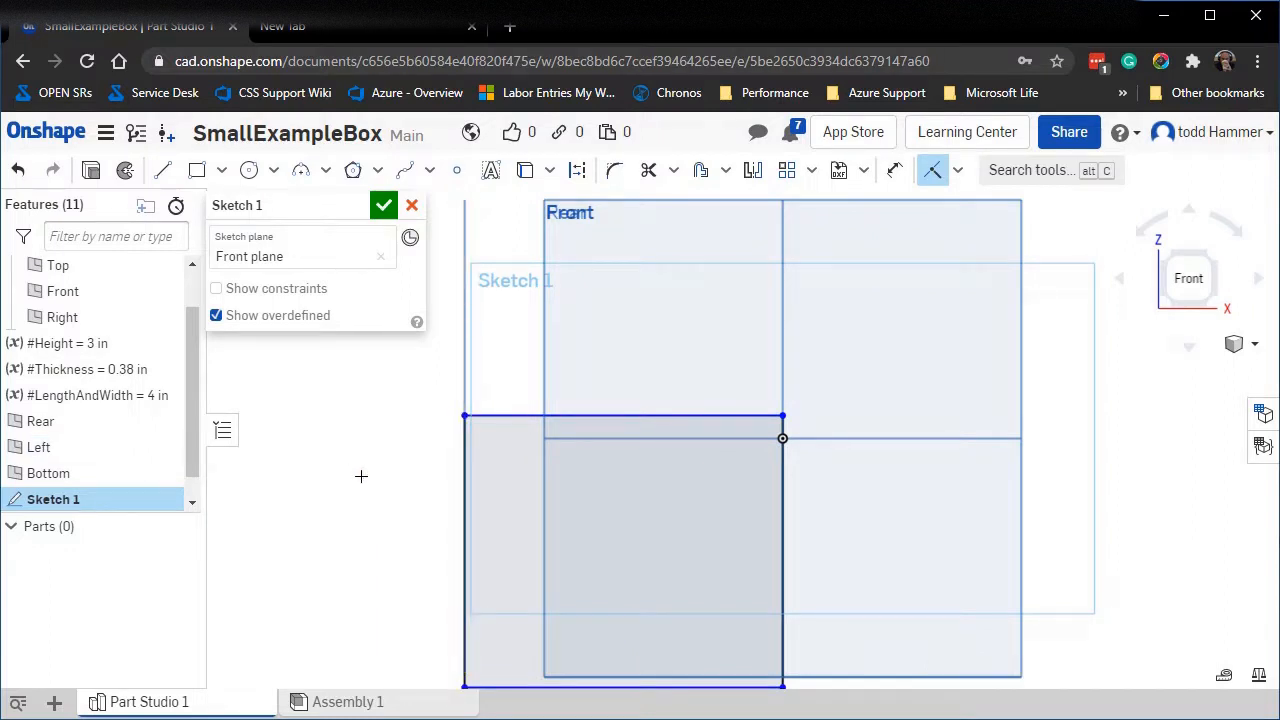
Constrain the rectangle's upper right corner coincident with the Top plane and its lower right corner with the Bottom plane, and accept the sketch.
click(783, 415)
click(701, 440)
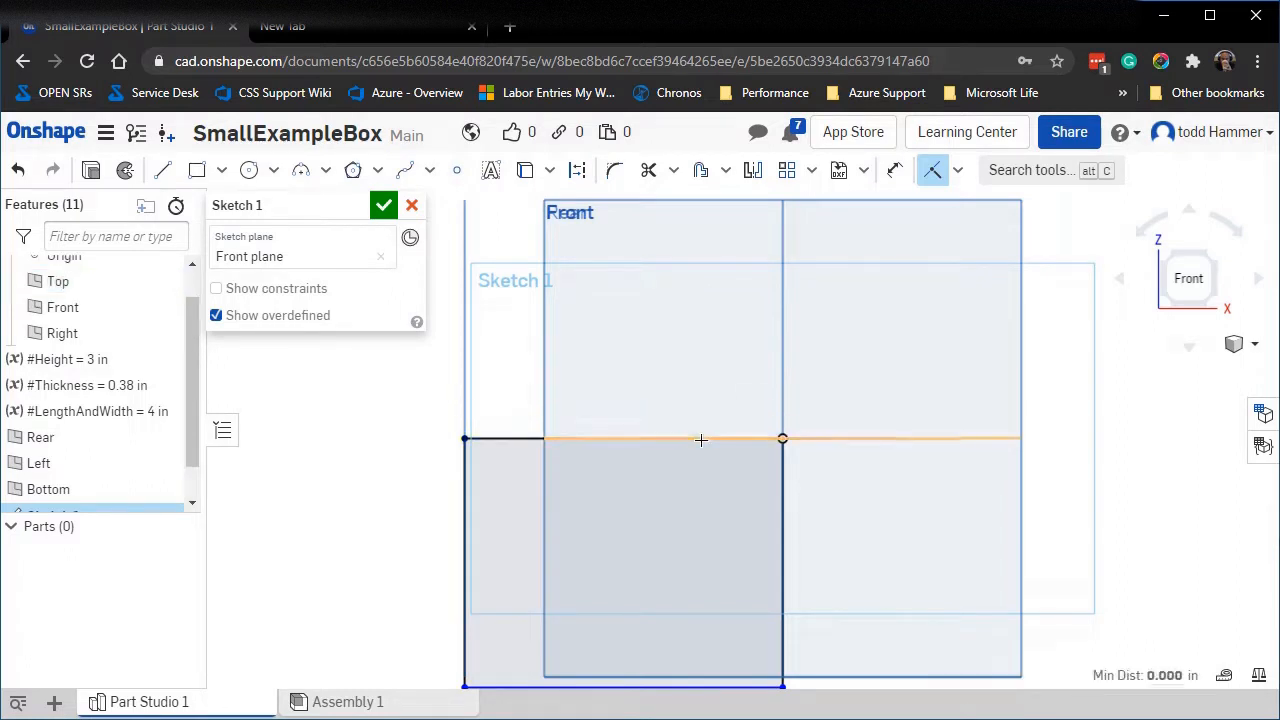
scroll(470, 490, down, 2)
scroll(540, 656, down, 1)
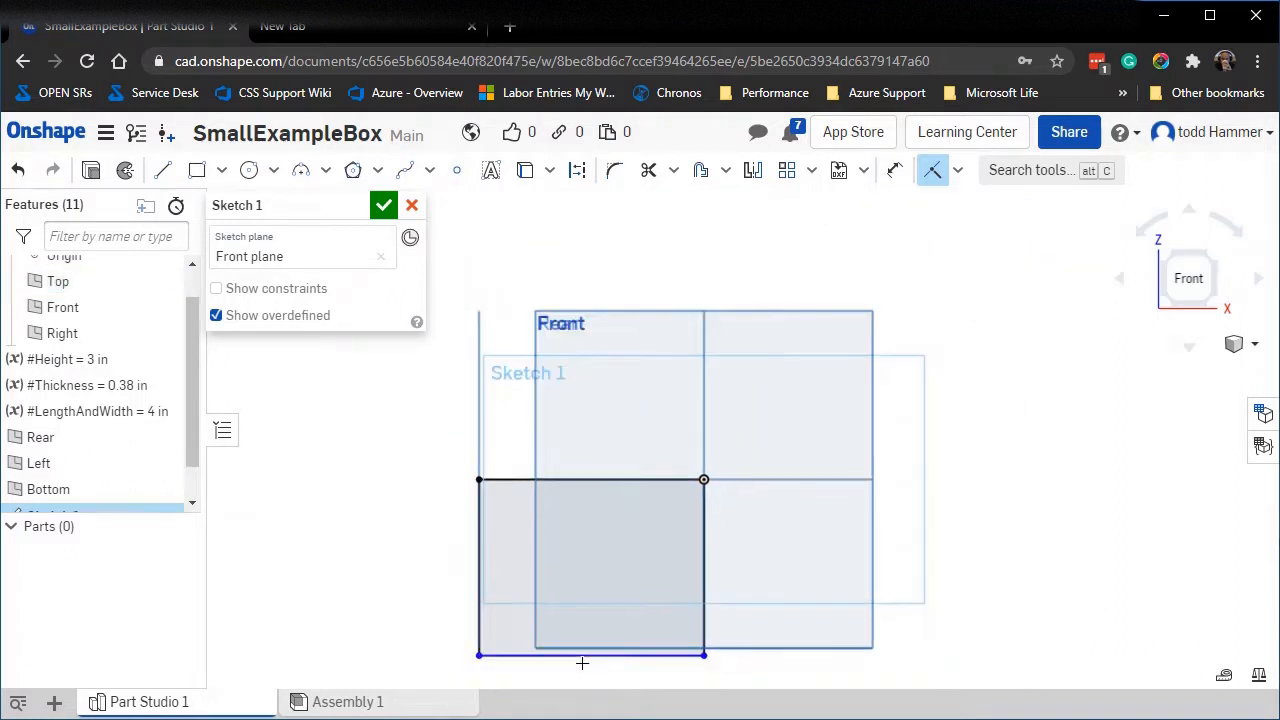
click(704, 655)
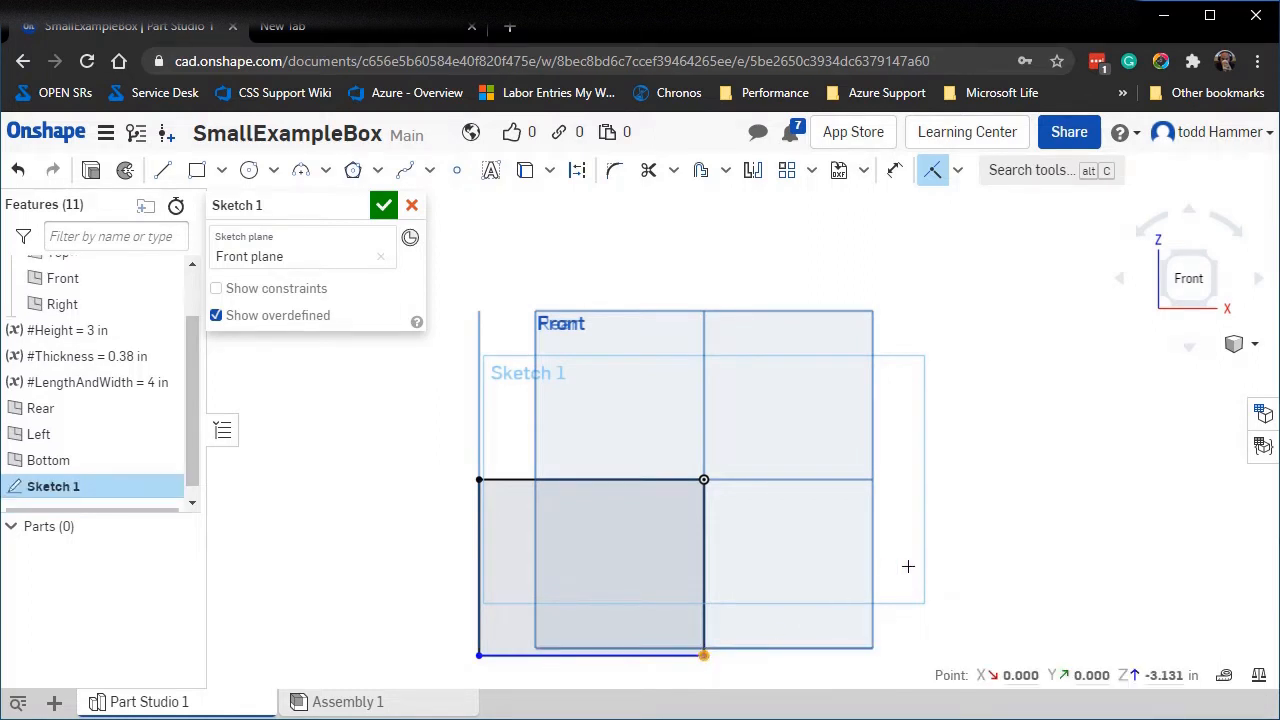
right_drag(954, 536, 943, 550)
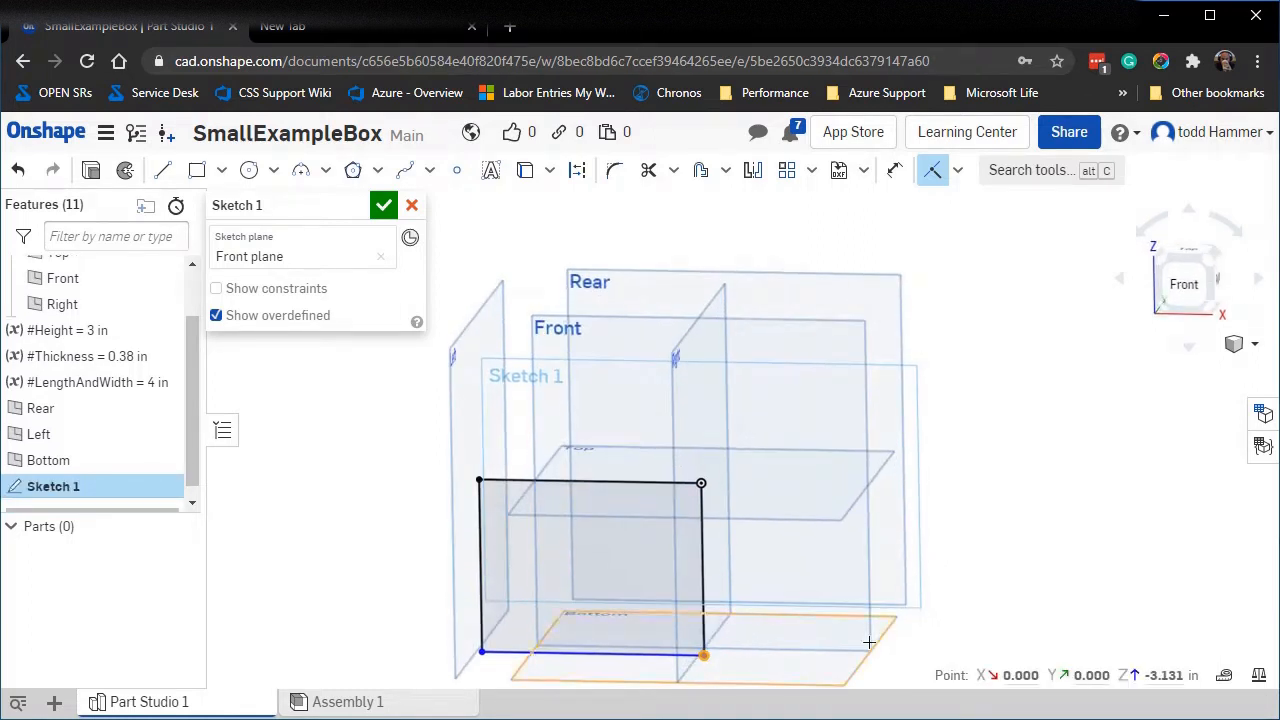
click(850, 675)
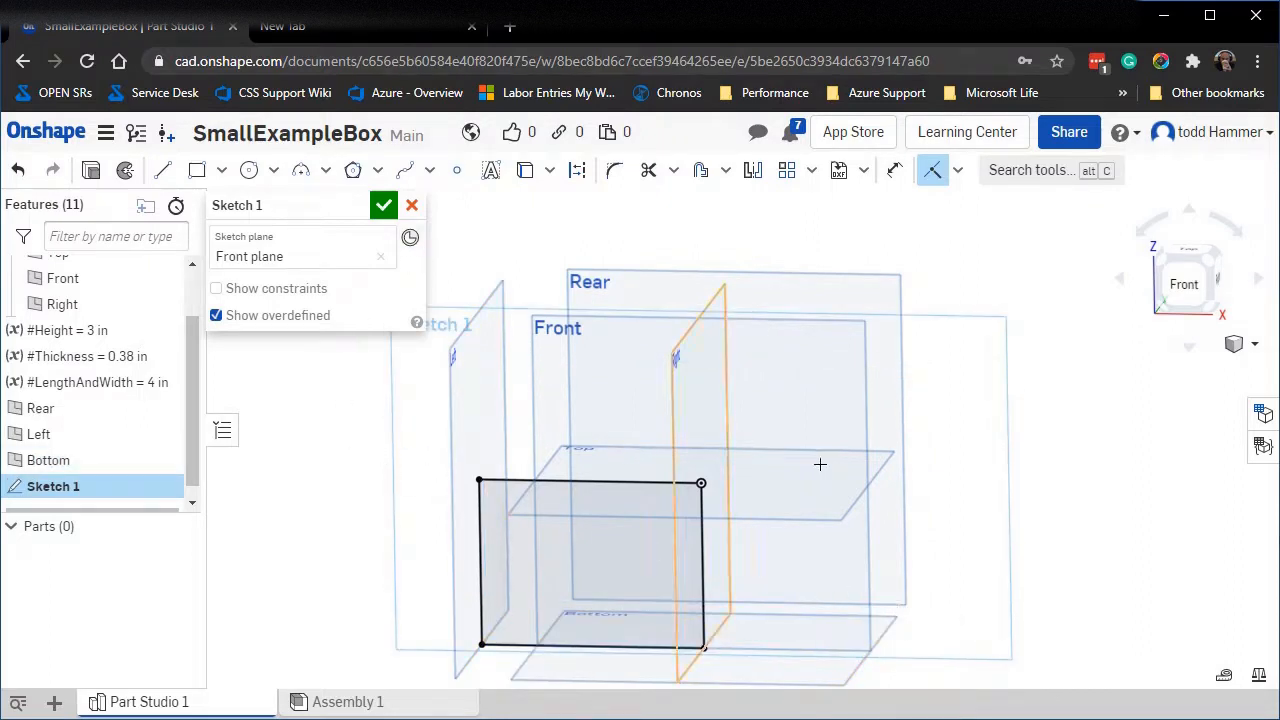
scroll(826, 470, down, 1)
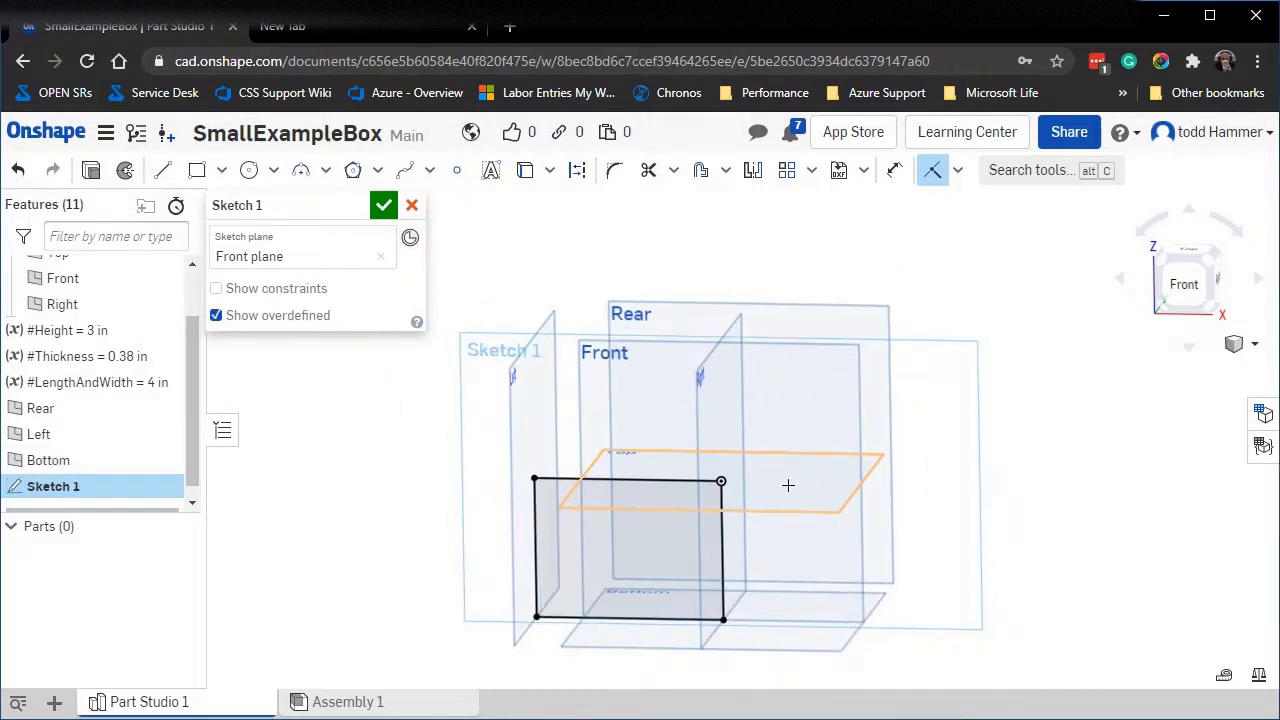
click(1184, 284)
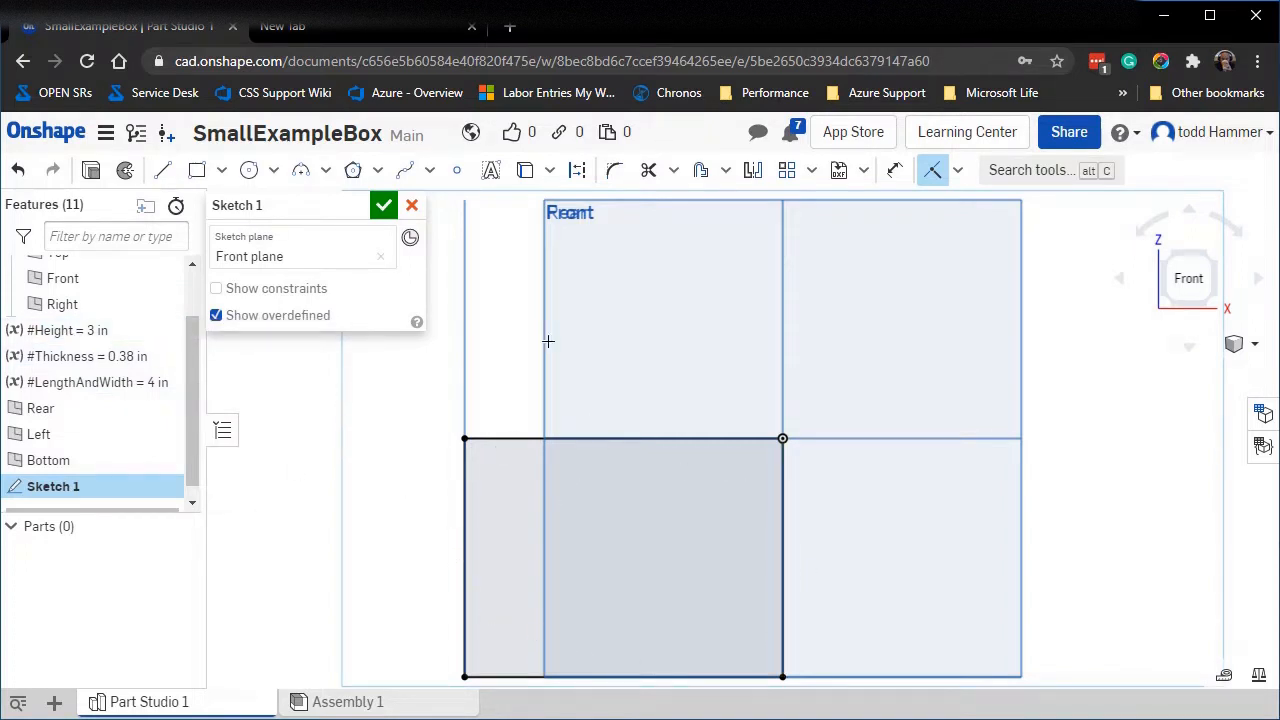
click(384, 205)
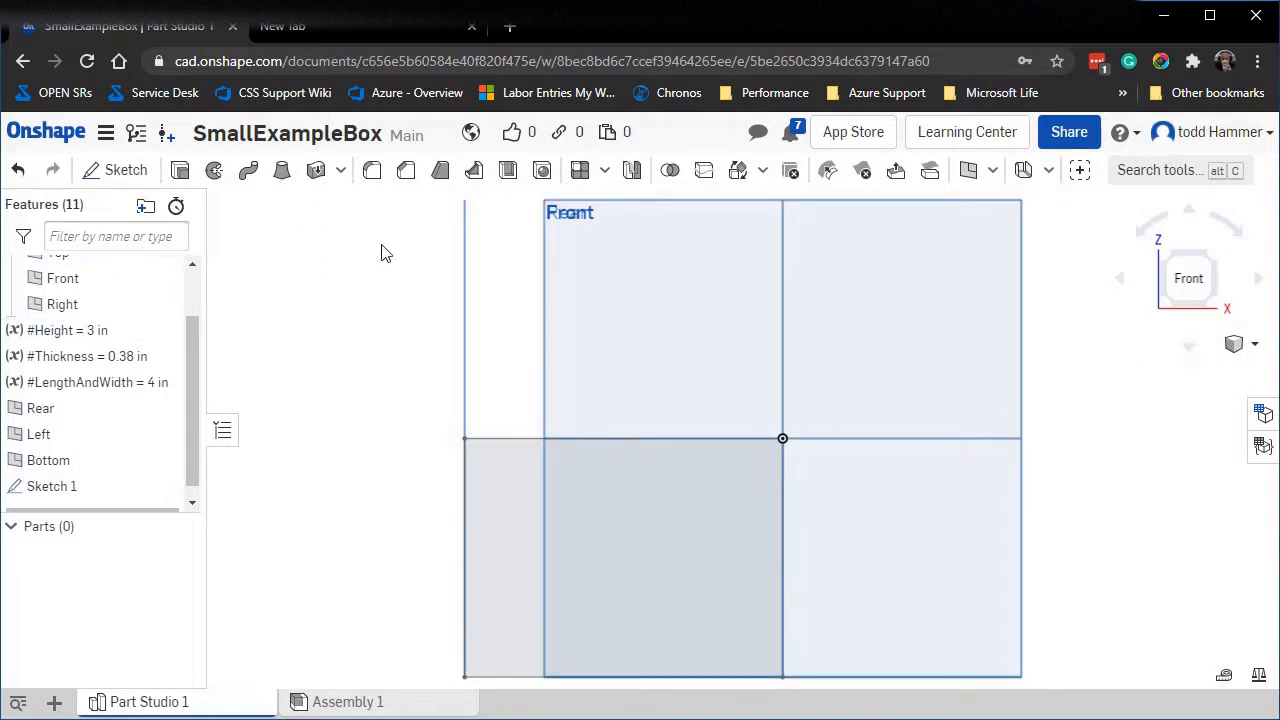
Extrude the sketched rectangle as a new blind solid, with the direction reversed towards the Rear plane.
click(1253, 344)
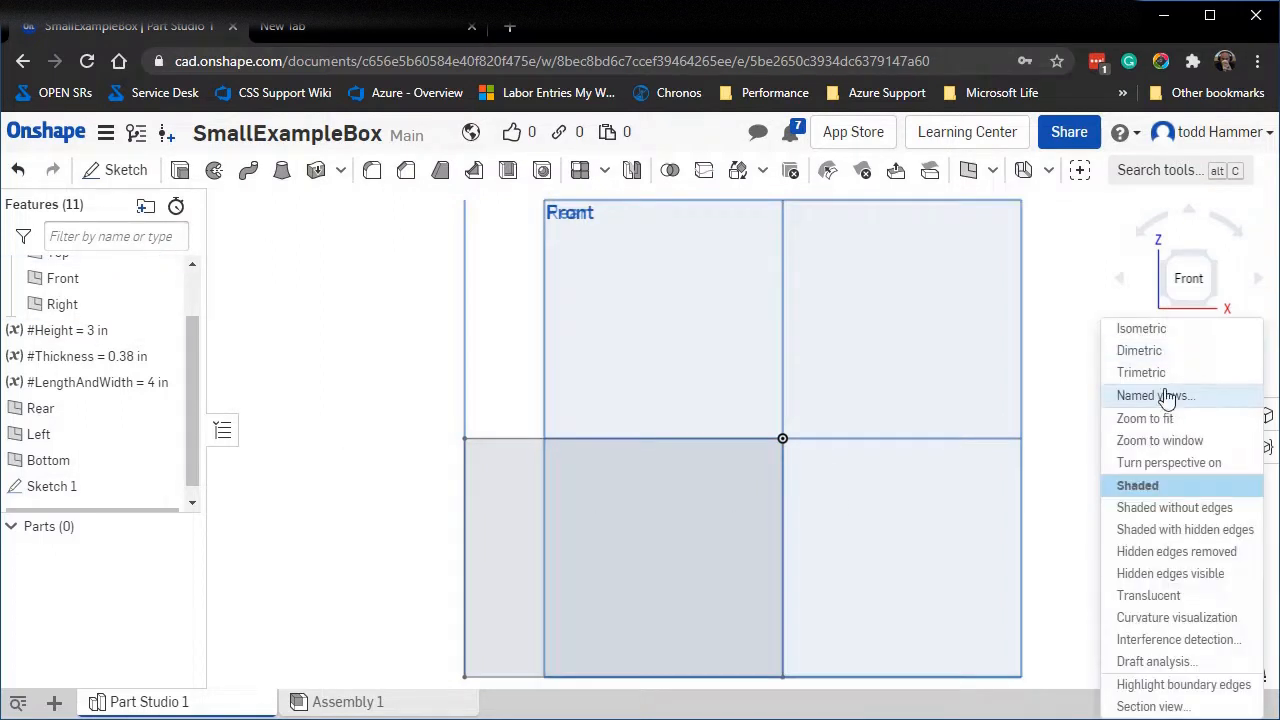
click(1143, 373)
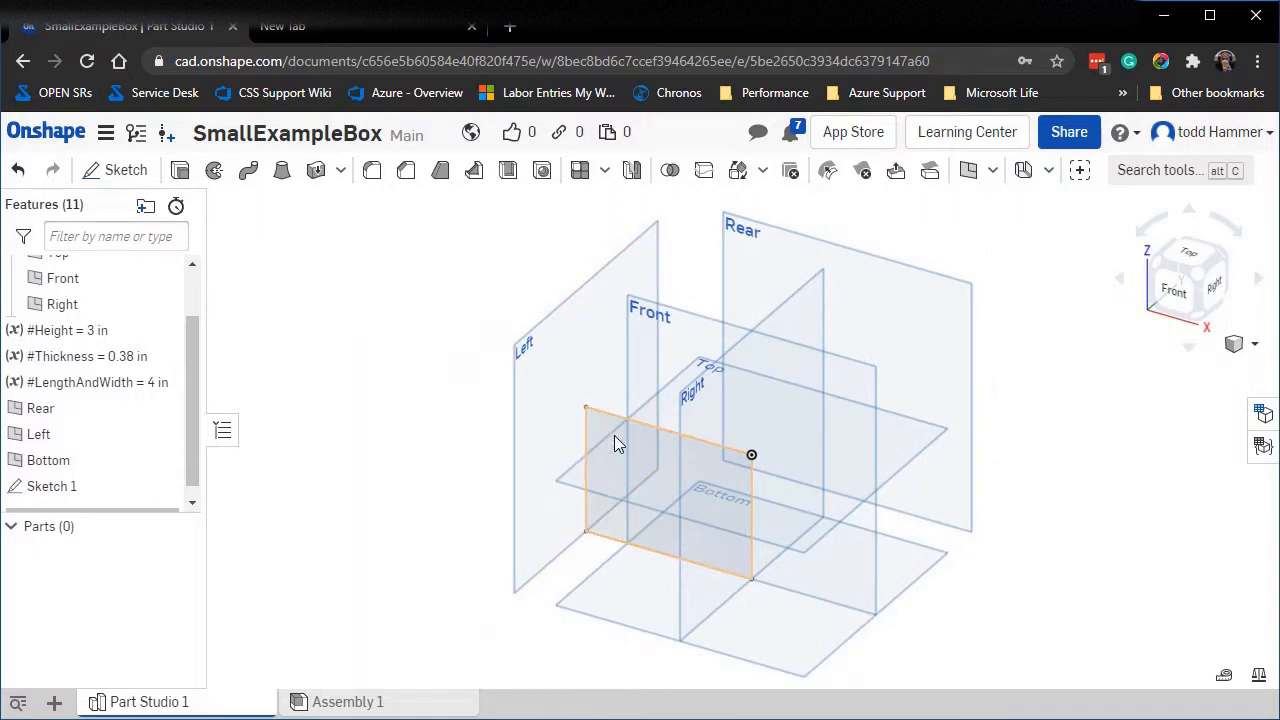
scroll(520, 428, up, 1)
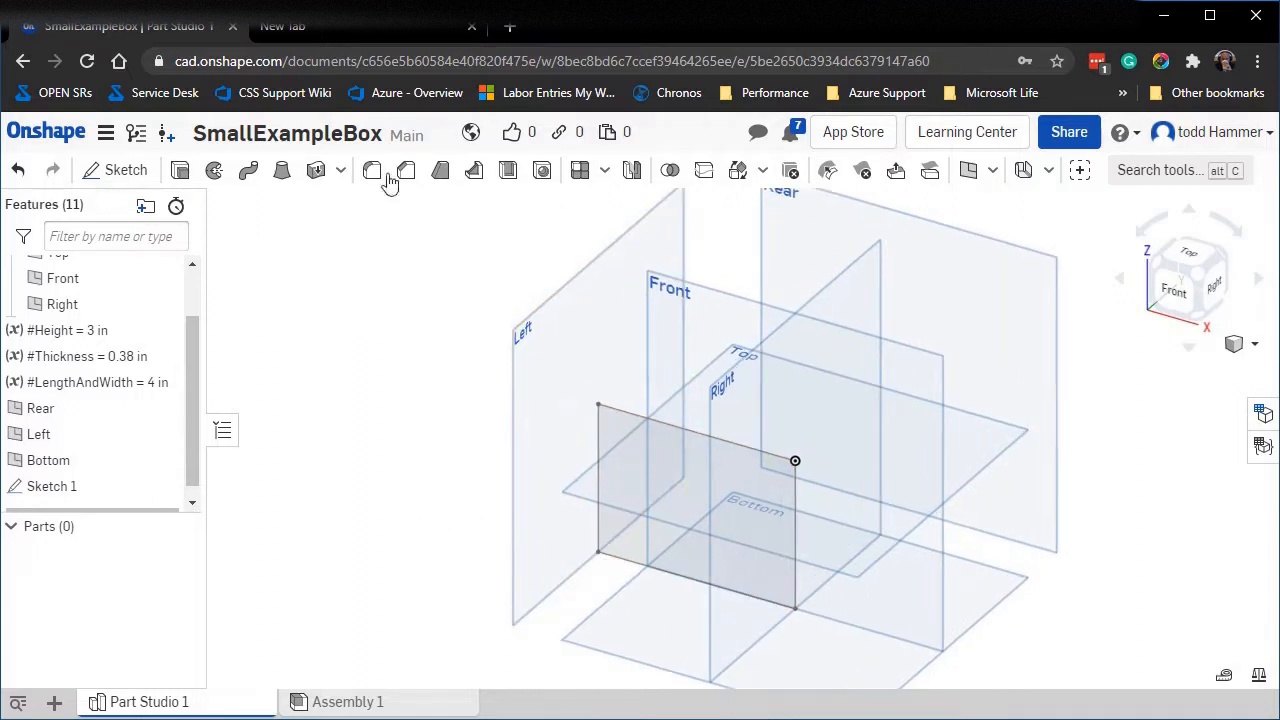
click(180, 172)
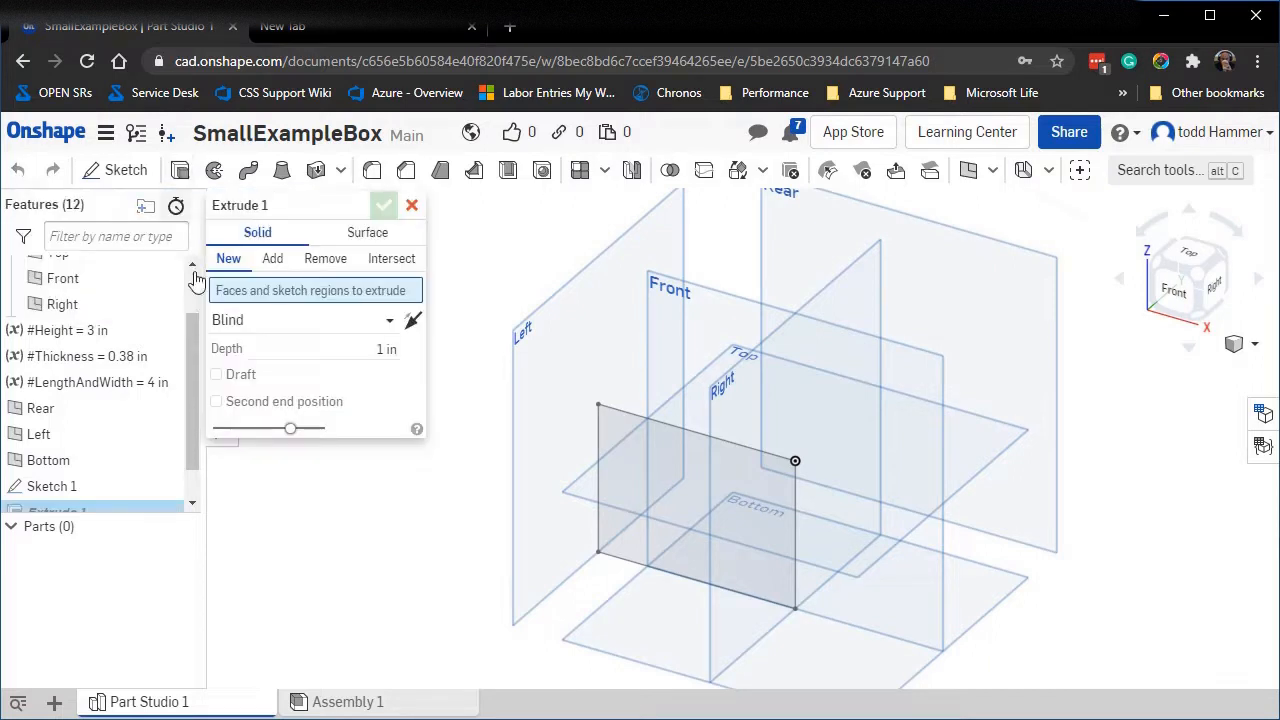
click(617, 412)
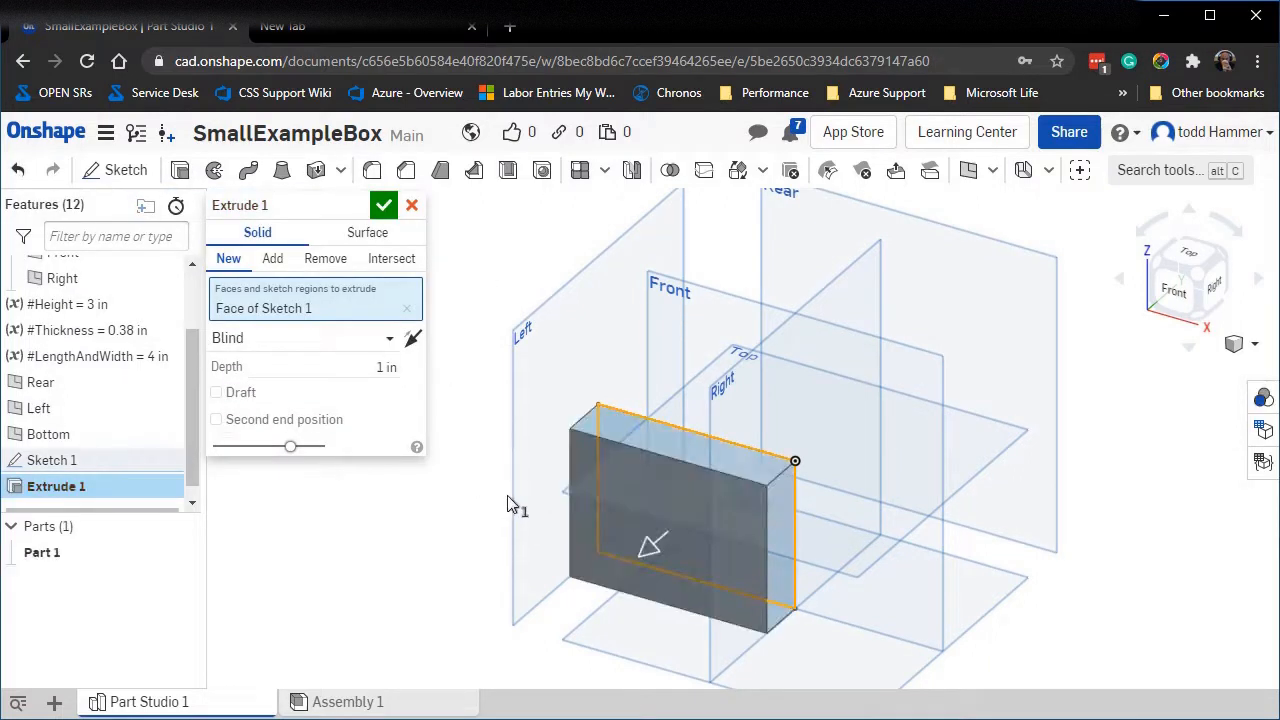
click(412, 339)
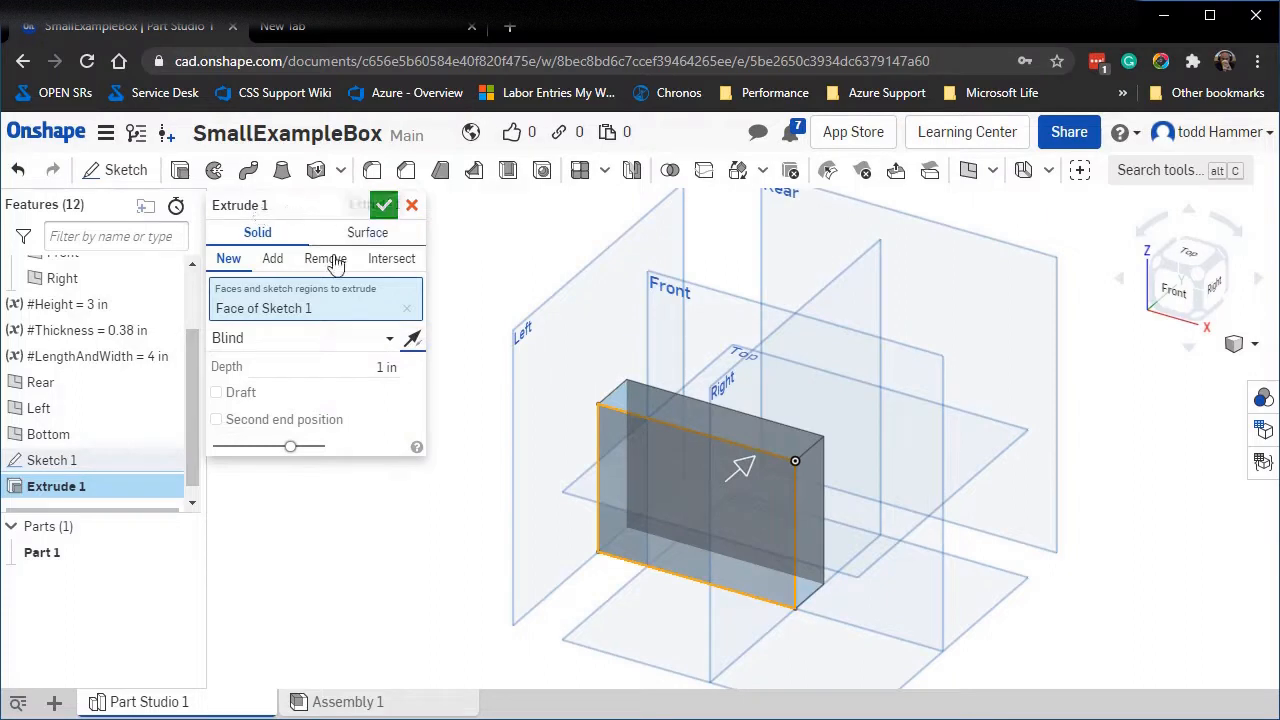
Set the extrusion's depth to the #Thickness variable.
click(301, 366)
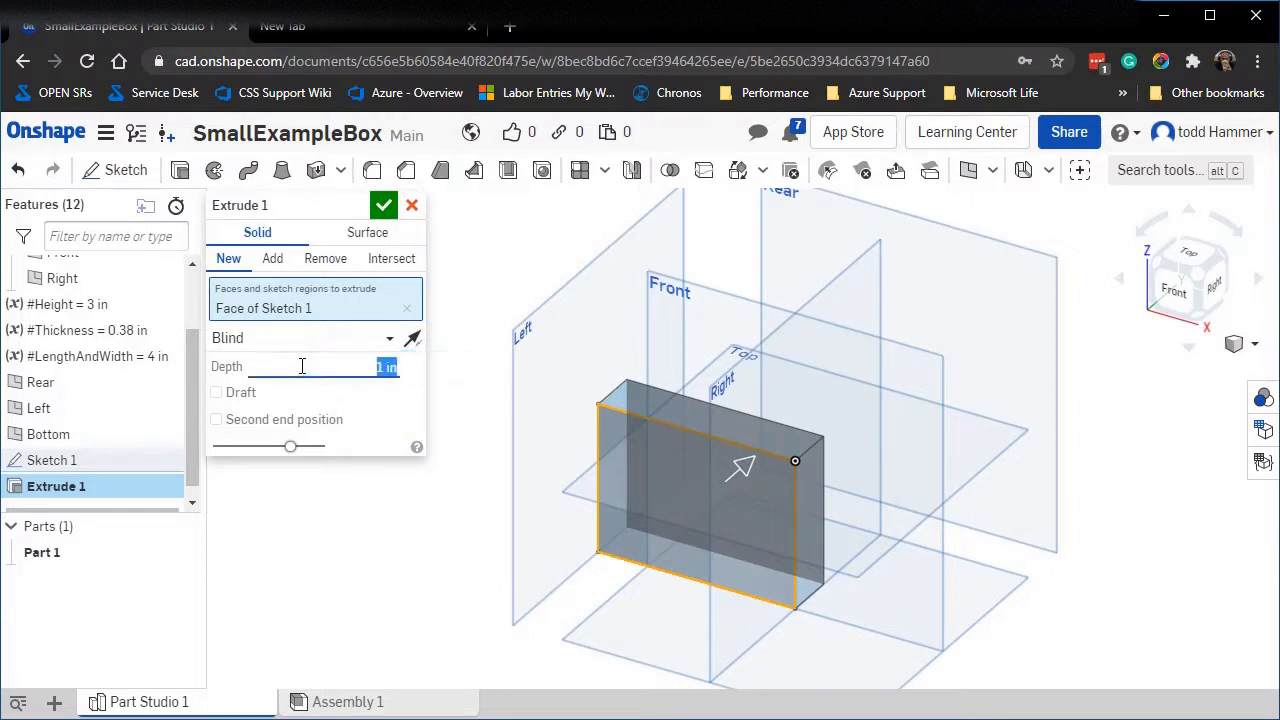
text(#)
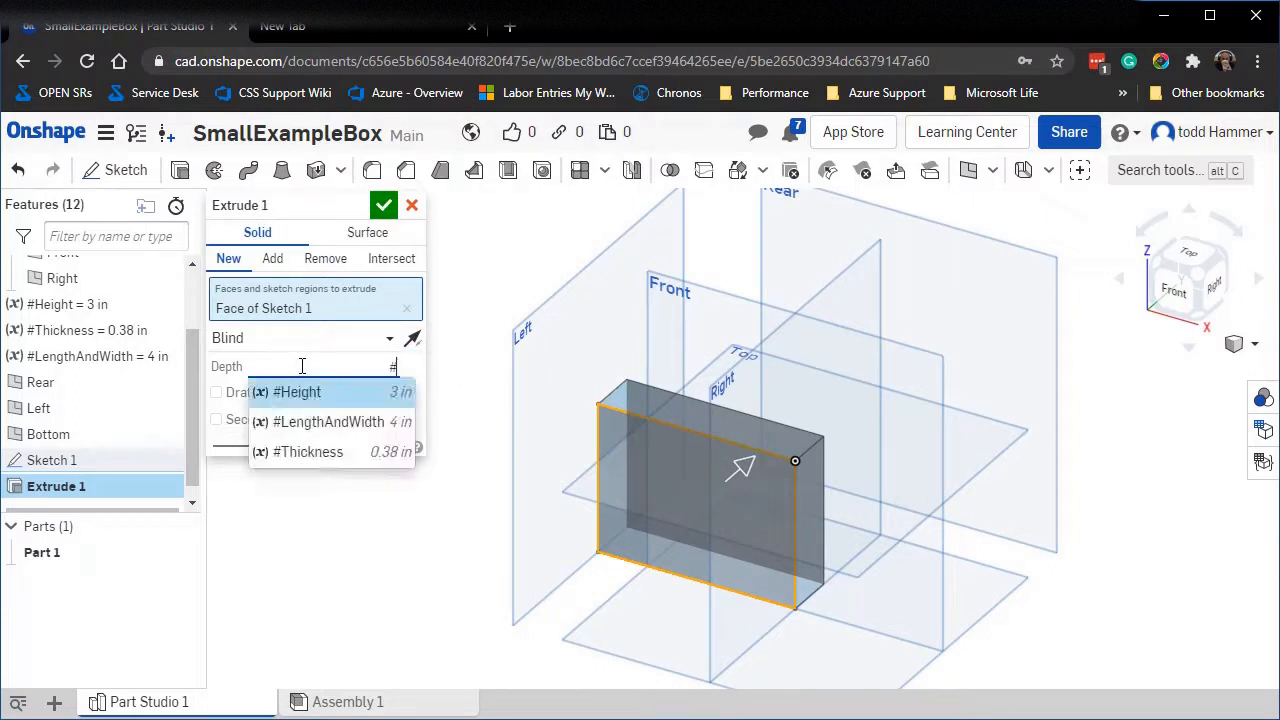
key(Down)
key(Down)
key(Return)
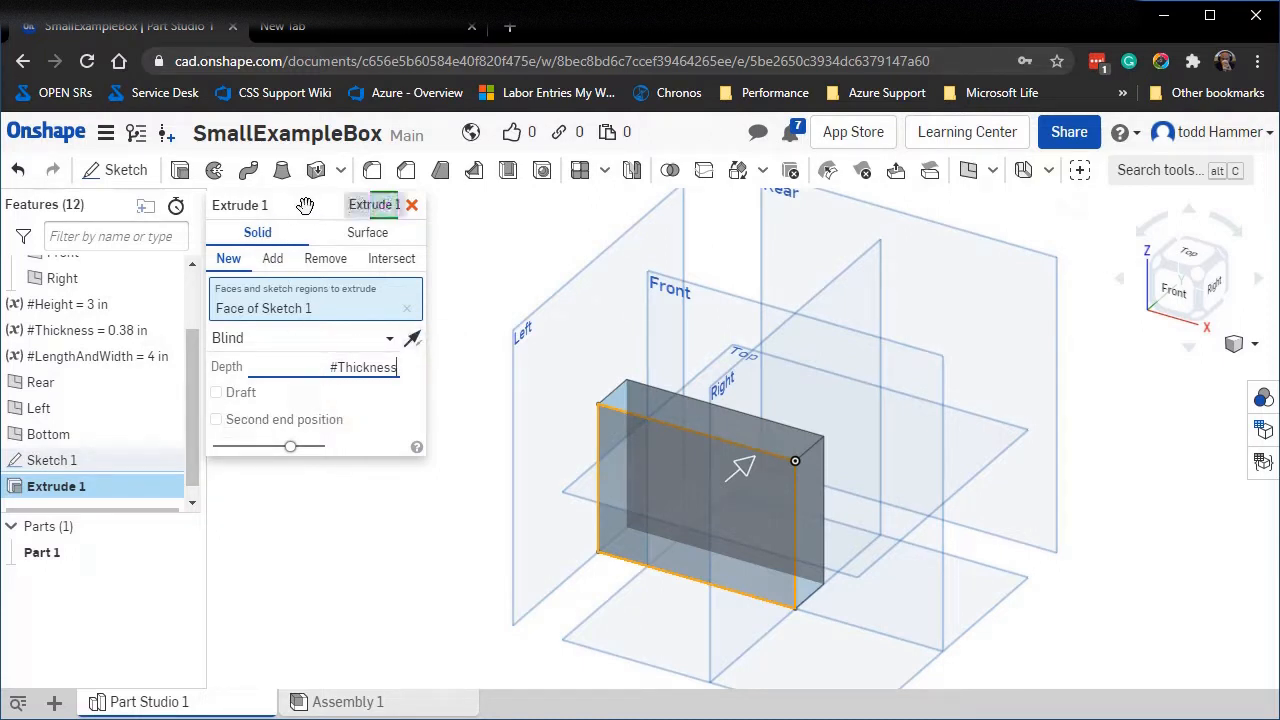
key(Return)
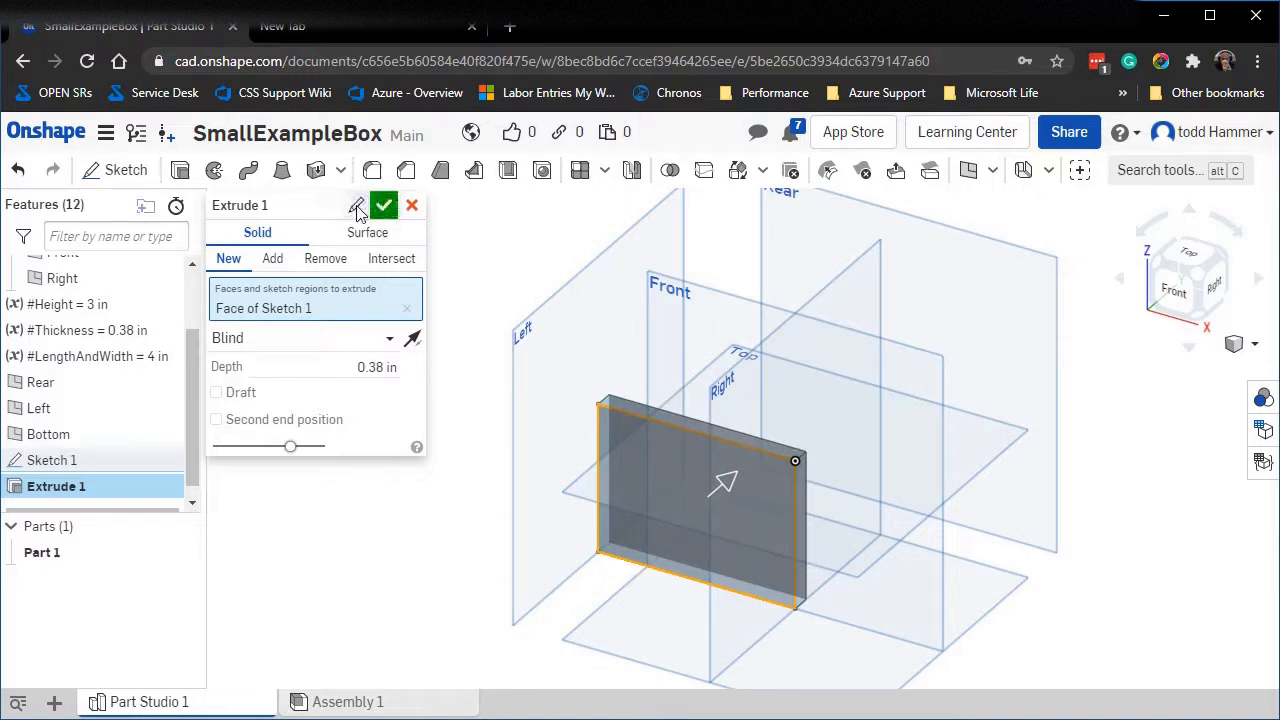
Rename the extrusion as Part 1 Extrude and accept it.
click(357, 207)
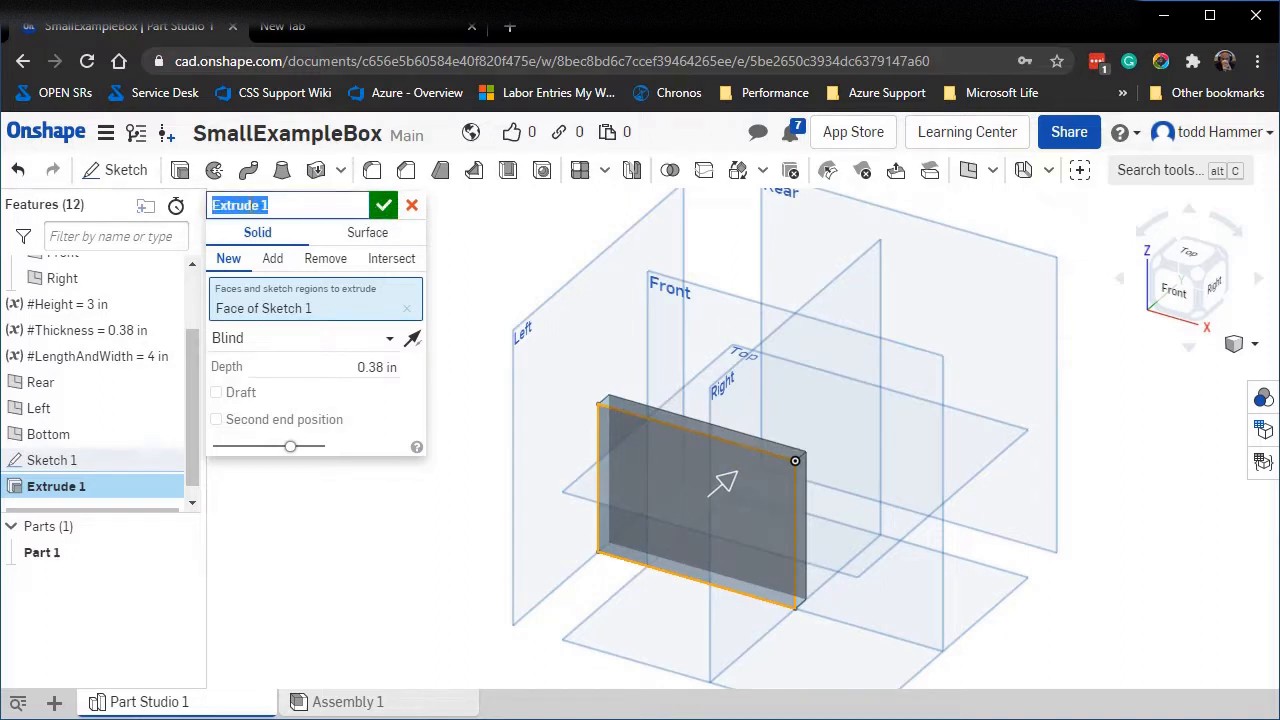
click(276, 206)
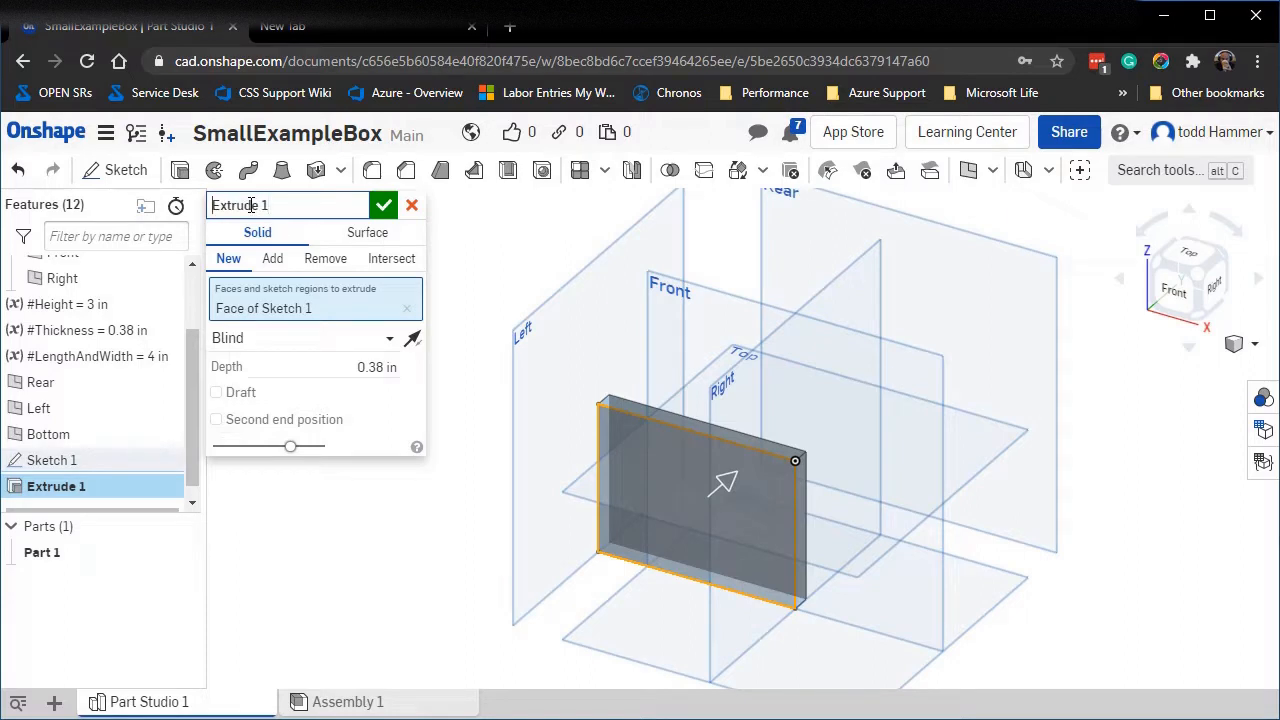
text(Part 1 Extrude)
click(383, 205)
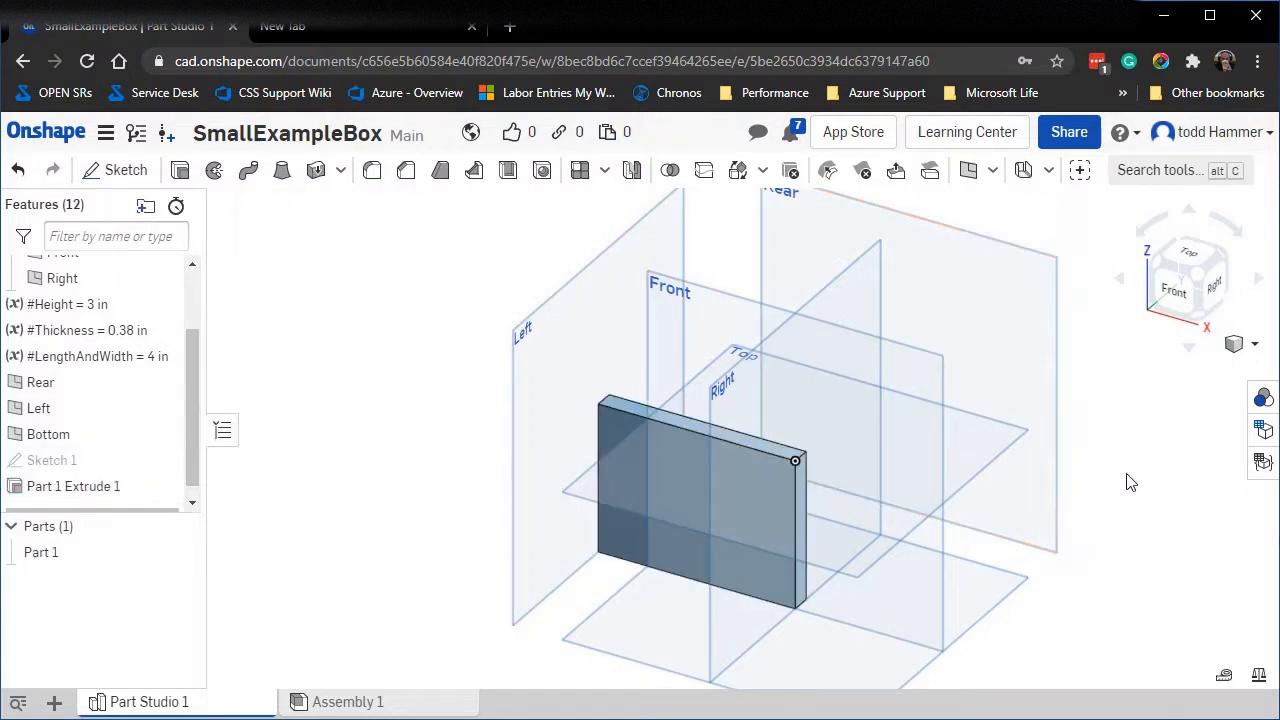
Start an equal distance chamfer on the two vertical edges of the panel's inner face, at its left and right ends.
right_drag(1130, 483, 1130, 515)
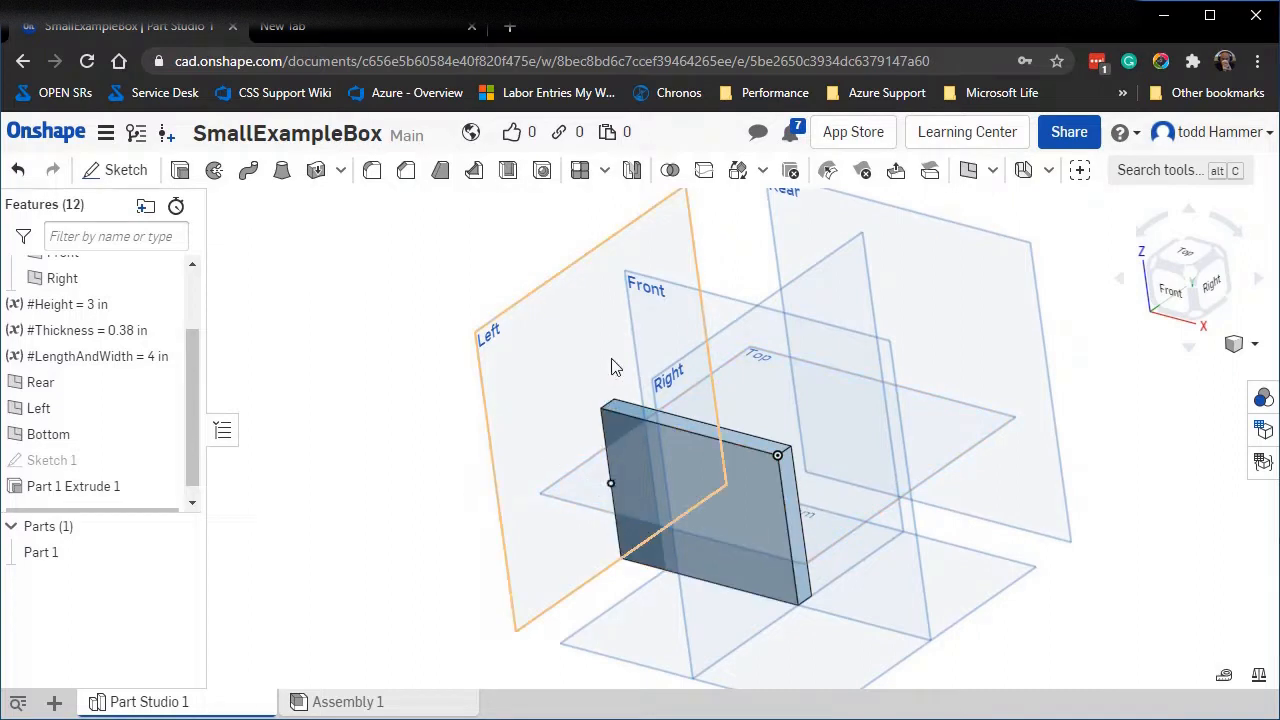
right_drag(738, 345, 745, 418)
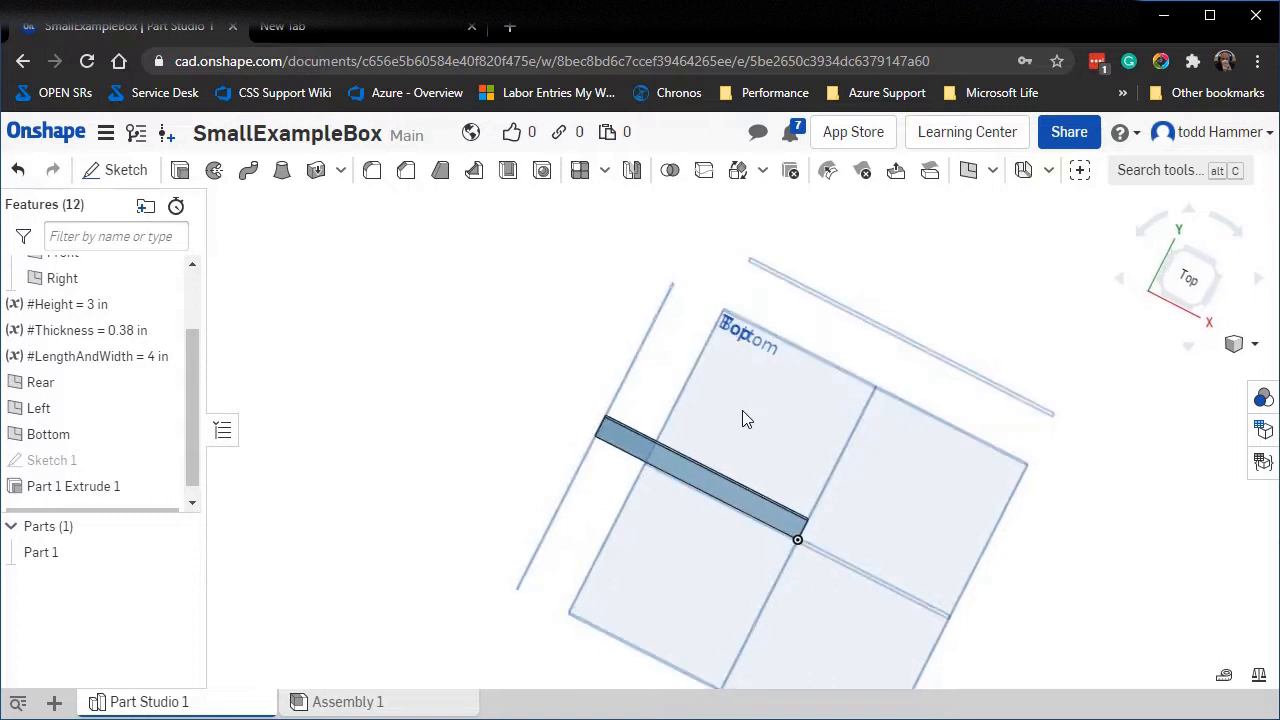
scroll(790, 530, up, 2)
scroll(790, 525, up, 2)
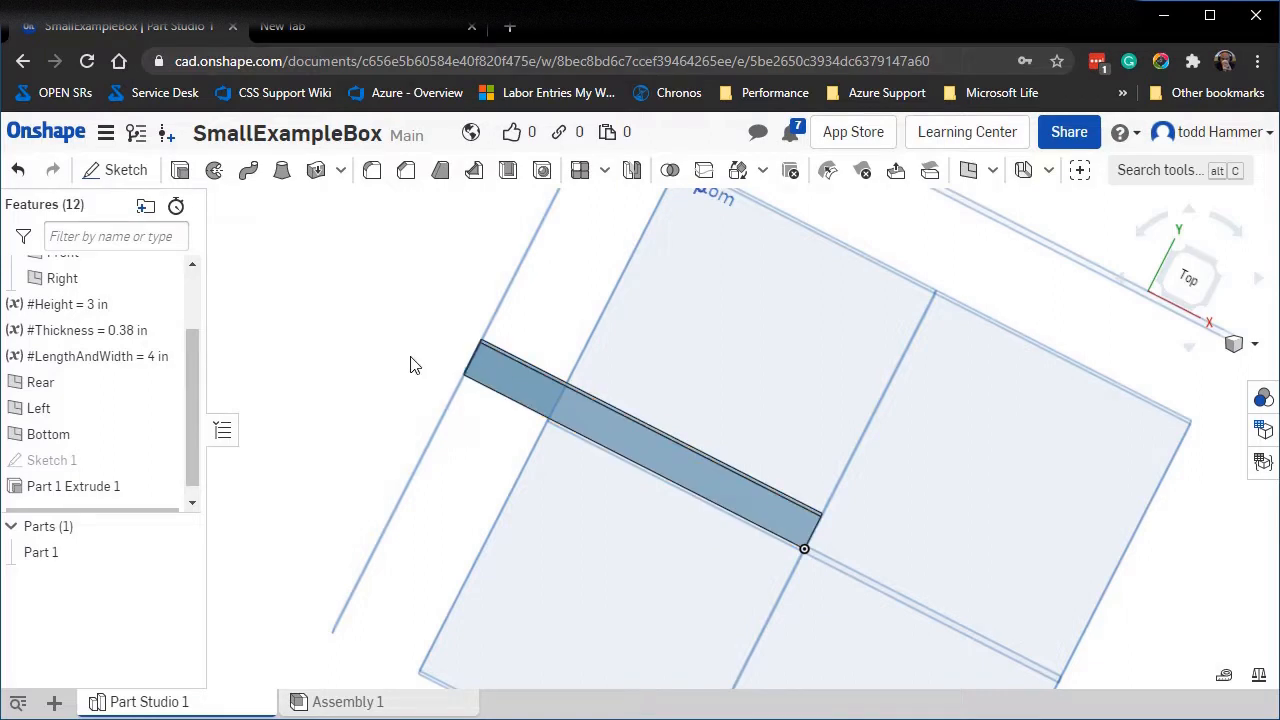
scroll(414, 366, down, 3)
right_drag(714, 477, 775, 435)
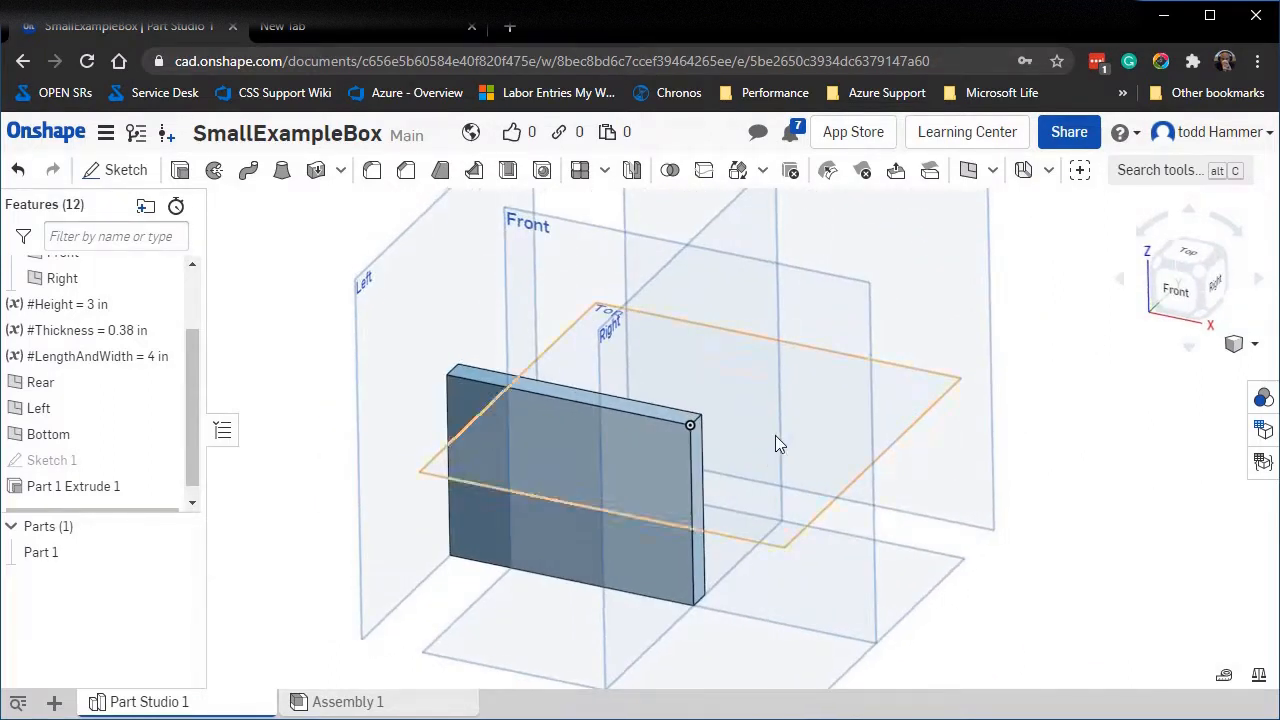
click(409, 171)
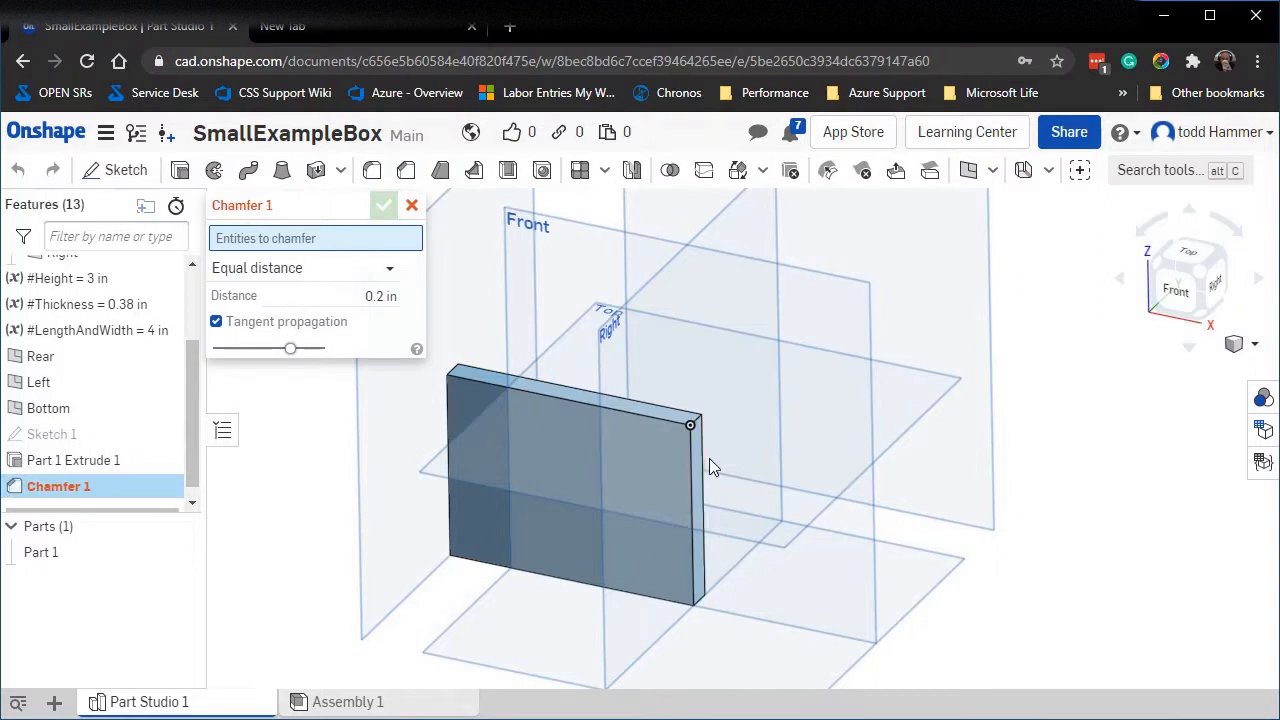
click(700, 455)
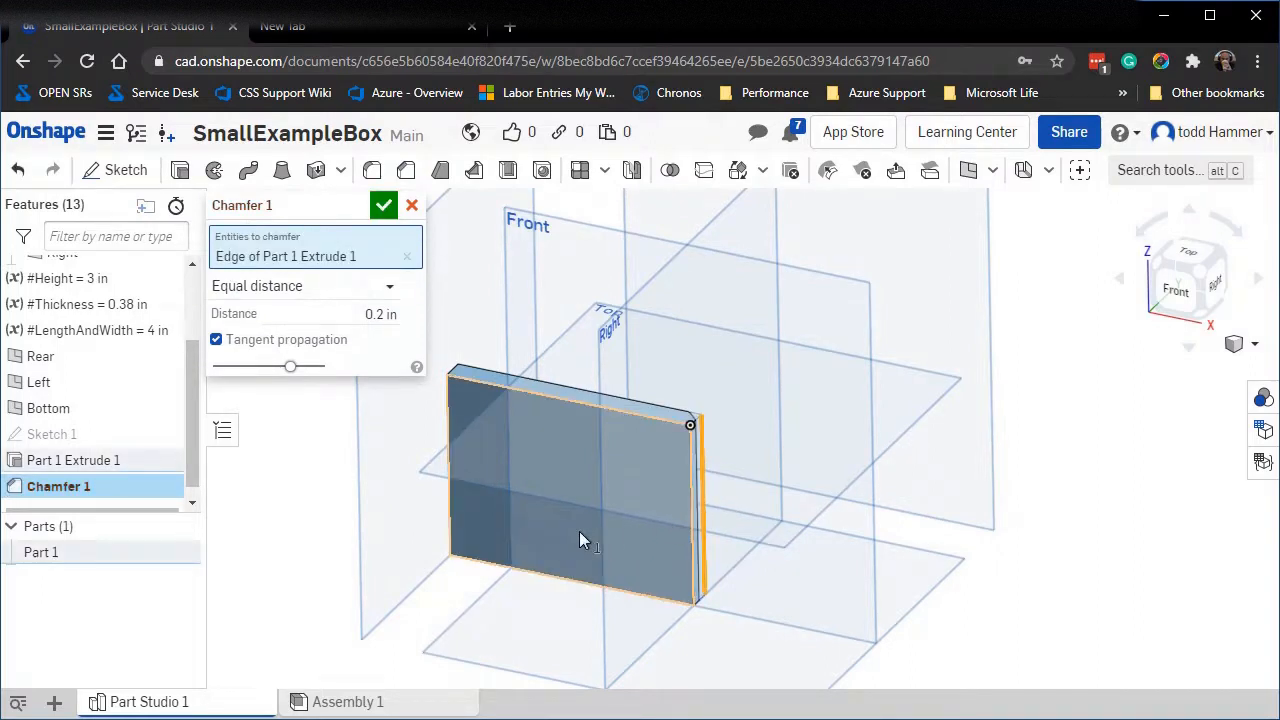
right_drag(579, 531, 726, 559)
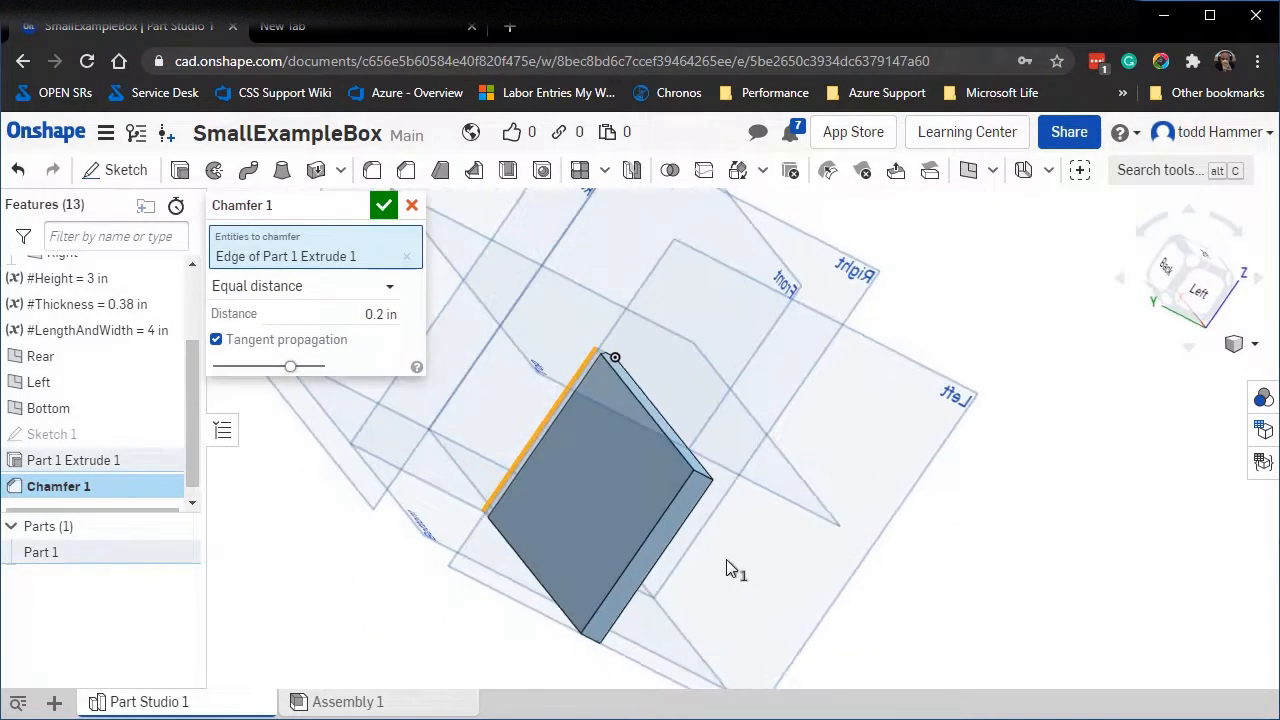
click(662, 522)
mouse_move(786, 534)
right_down()
mouse_move(803, 528)
mouse_move(782, 548)
right_up()
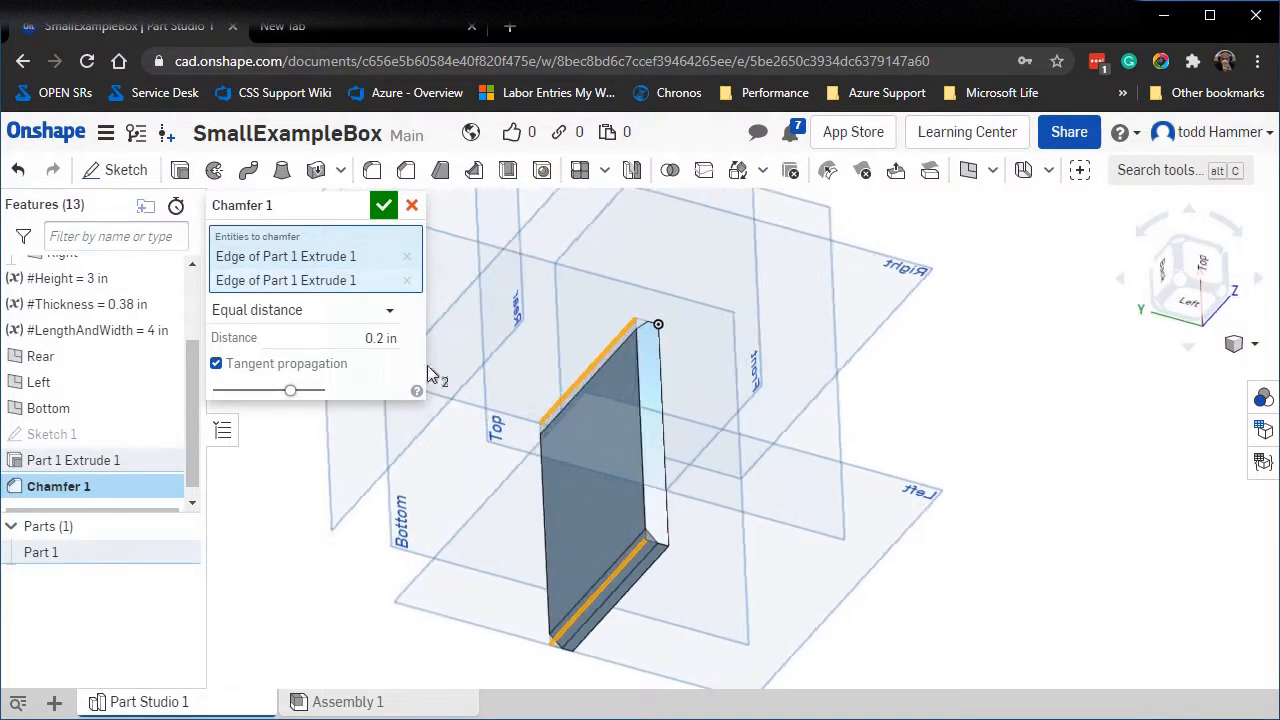
Set the chamfer distance to the #Thickness variable, accept the chamfer, and view the mitred panel from the top.
click(357, 337)
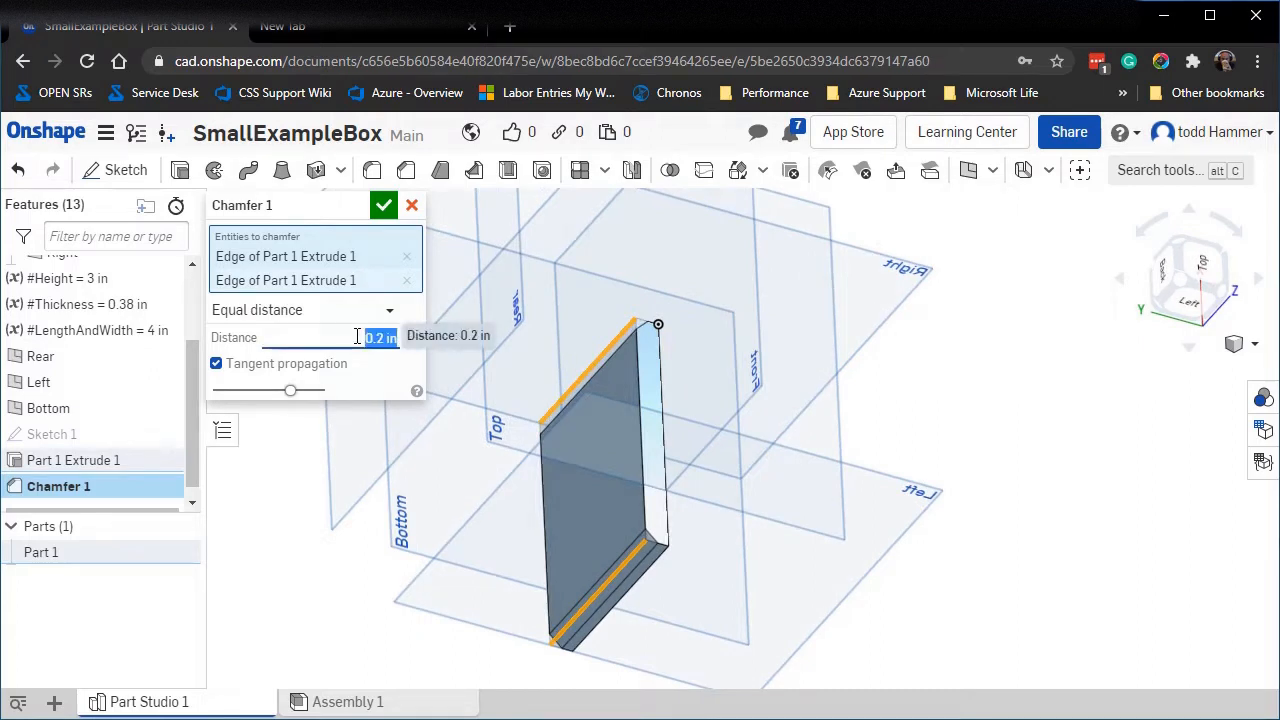
text(#)
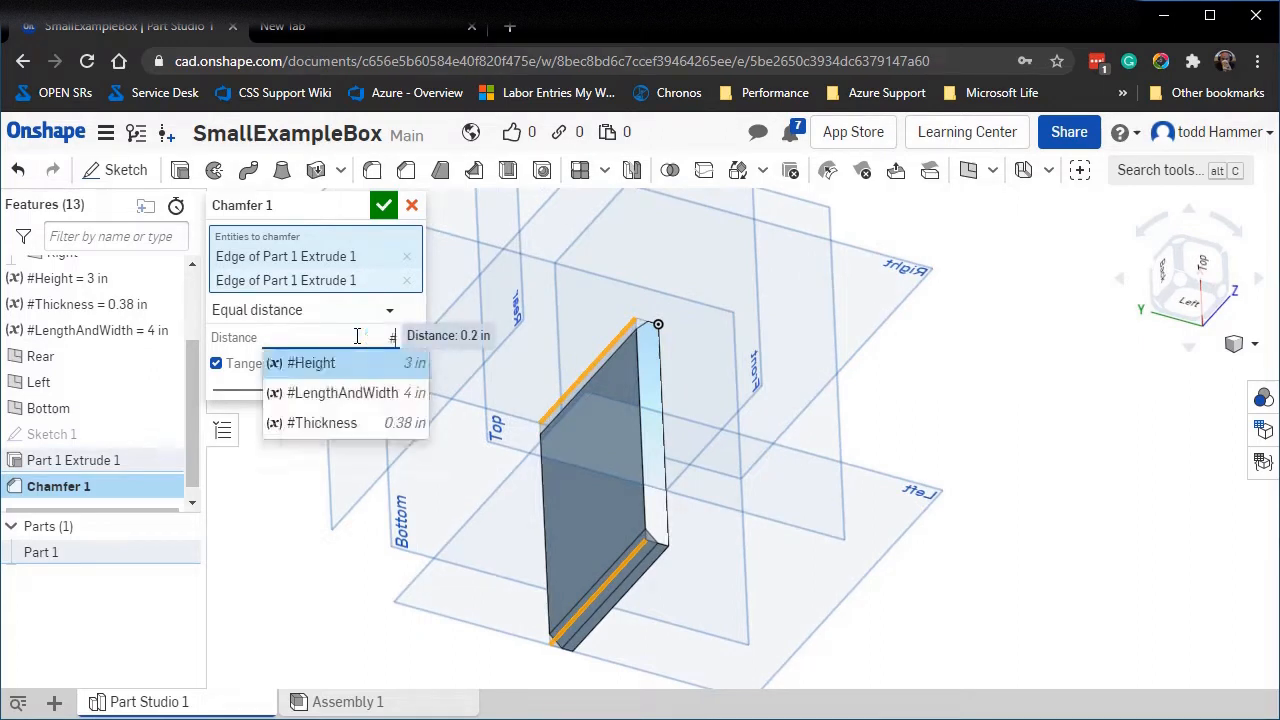
key(Down)
key(Down)
key(Return)
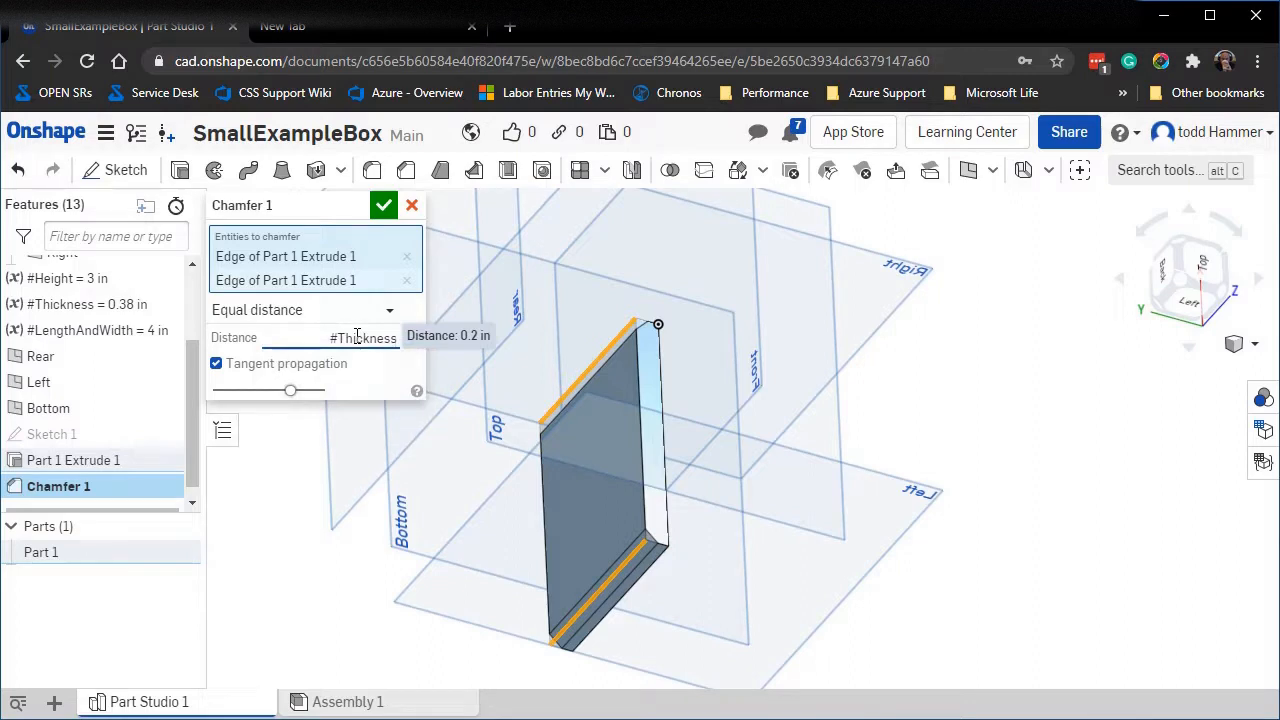
click(384, 212)
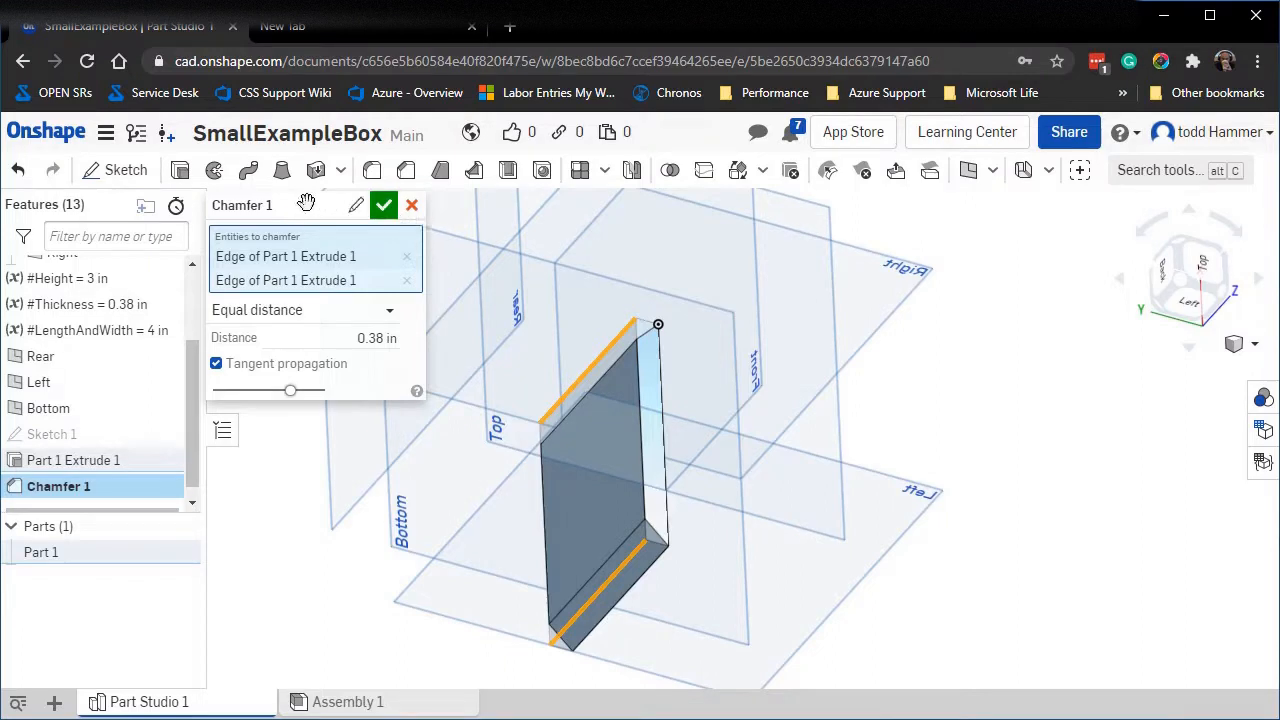
click(383, 207)
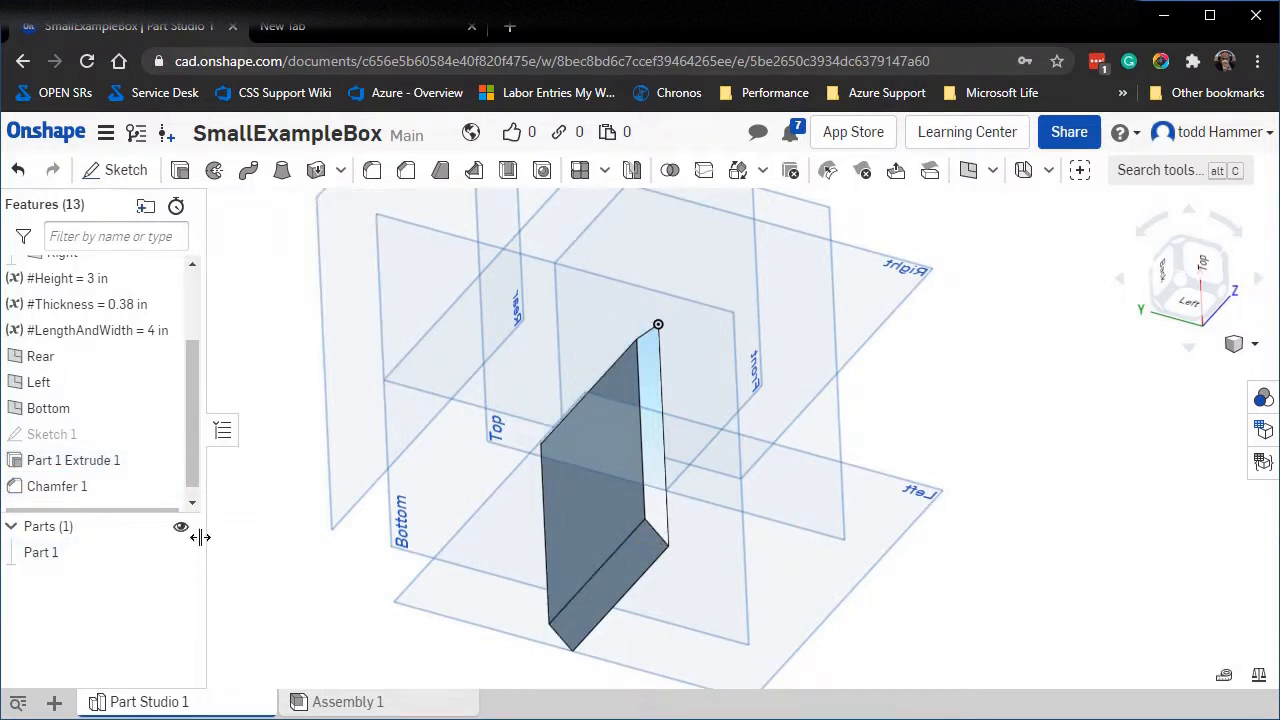
click(1199, 268)
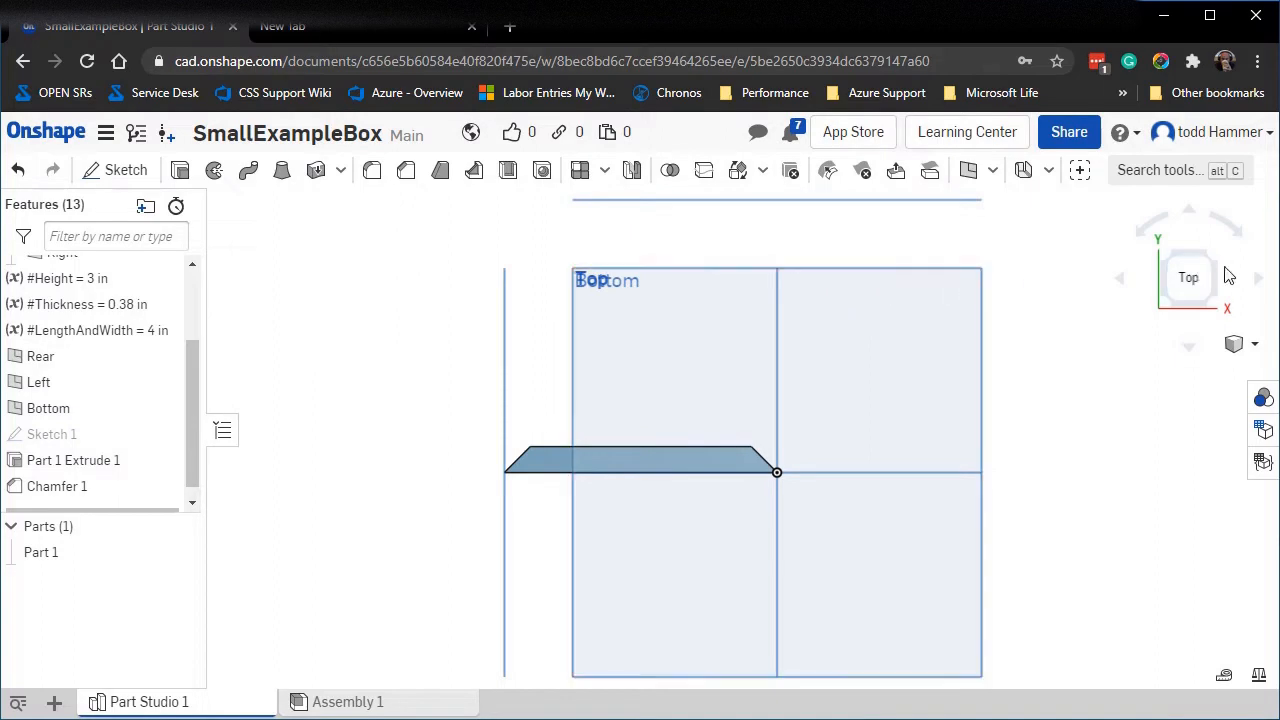
In the trimetric view, measure the front panel's bottom outer edge and its left vertical outer edge separately.
click(1237, 346)
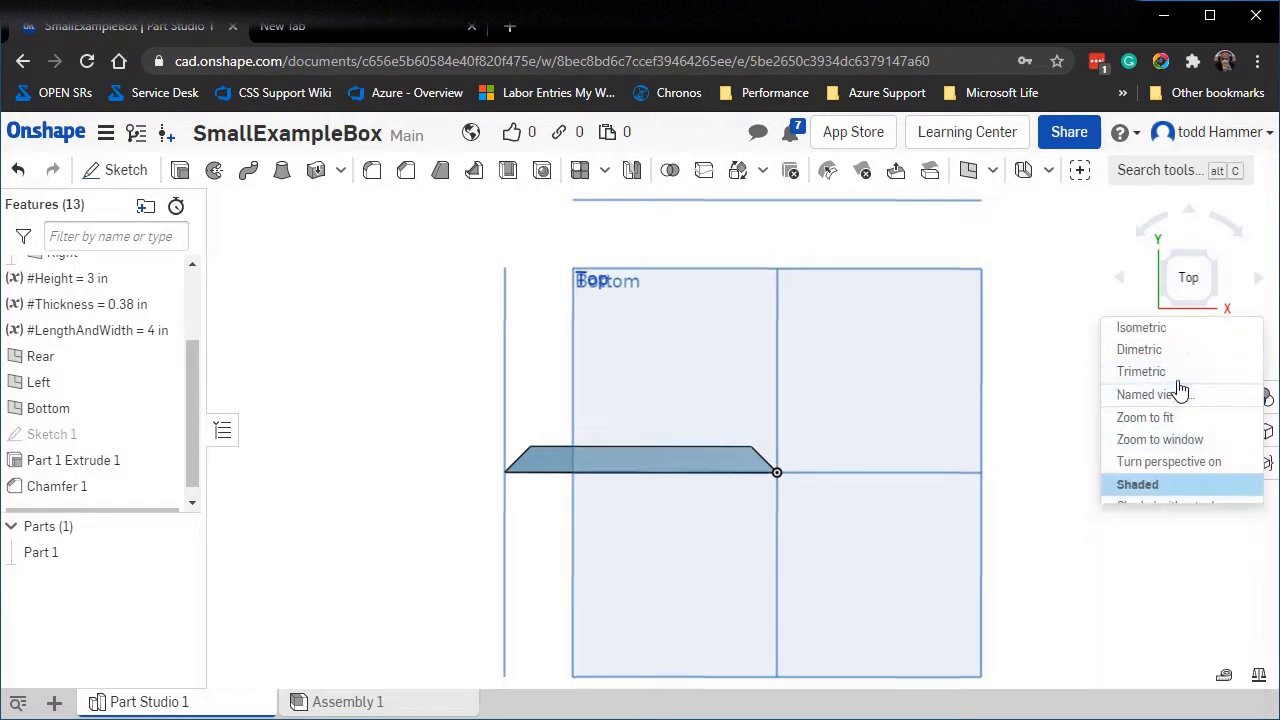
click(1145, 371)
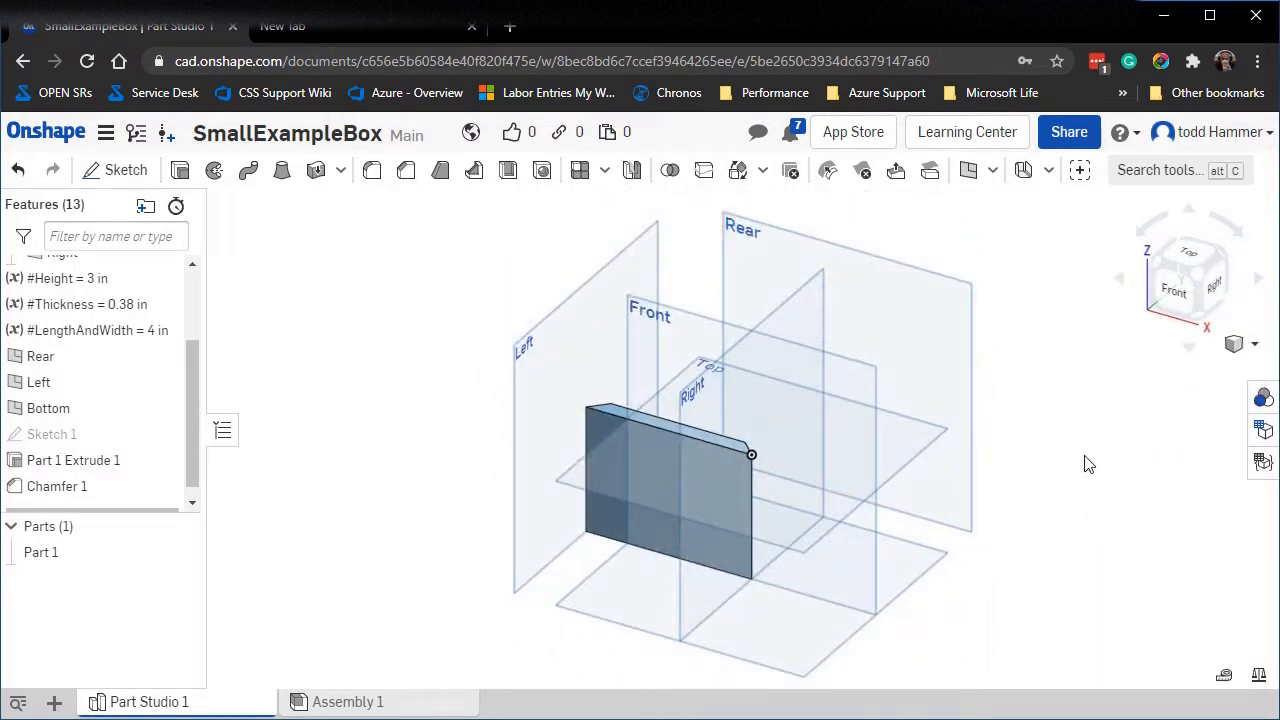
click(1226, 680)
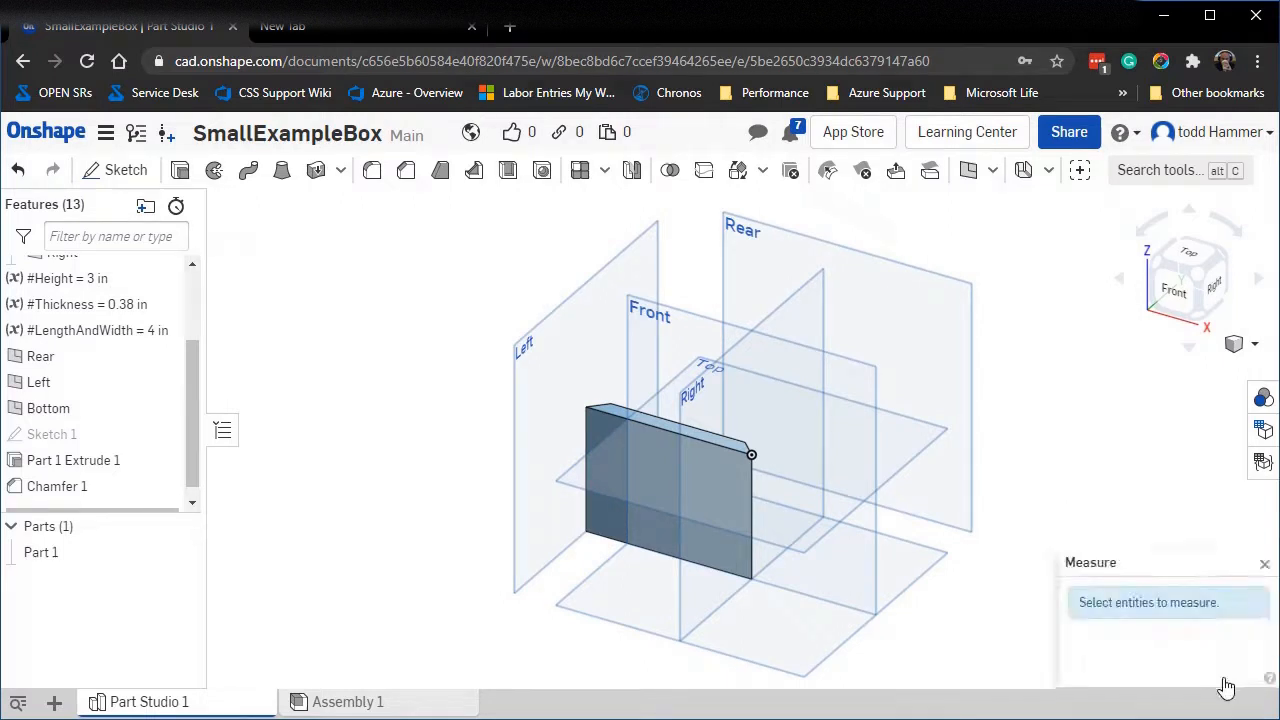
click(613, 545)
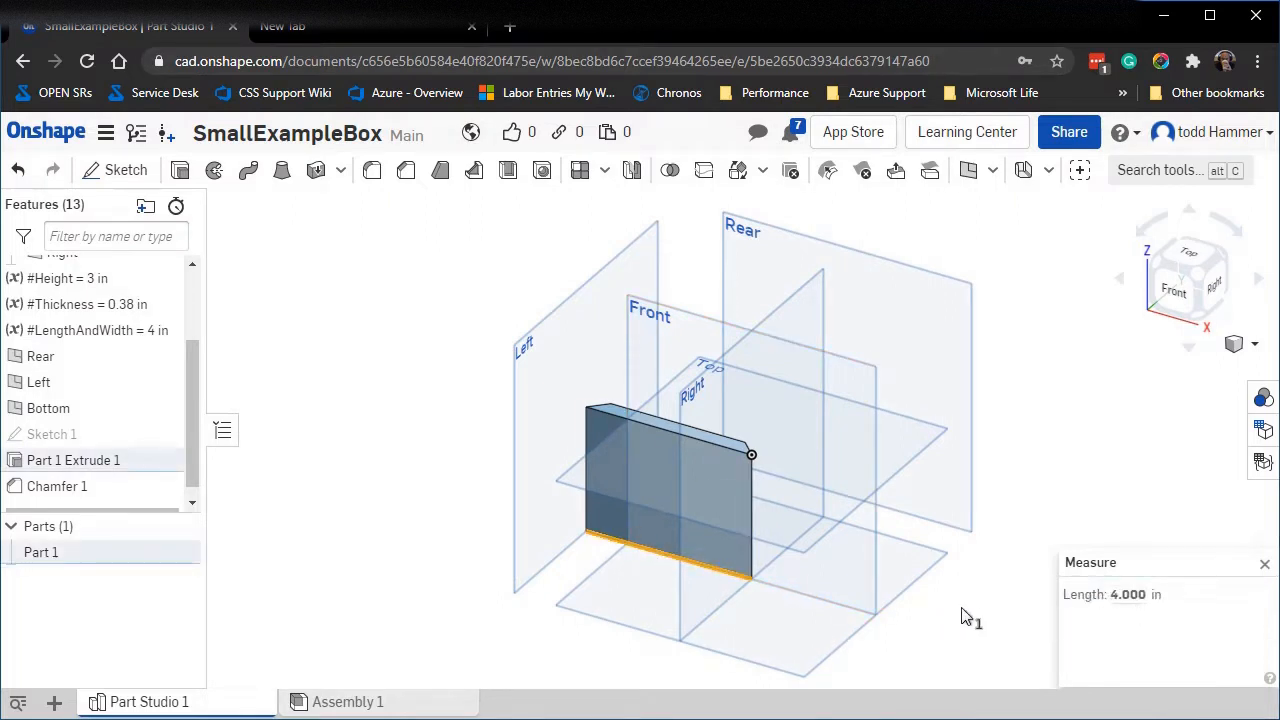
click(445, 421)
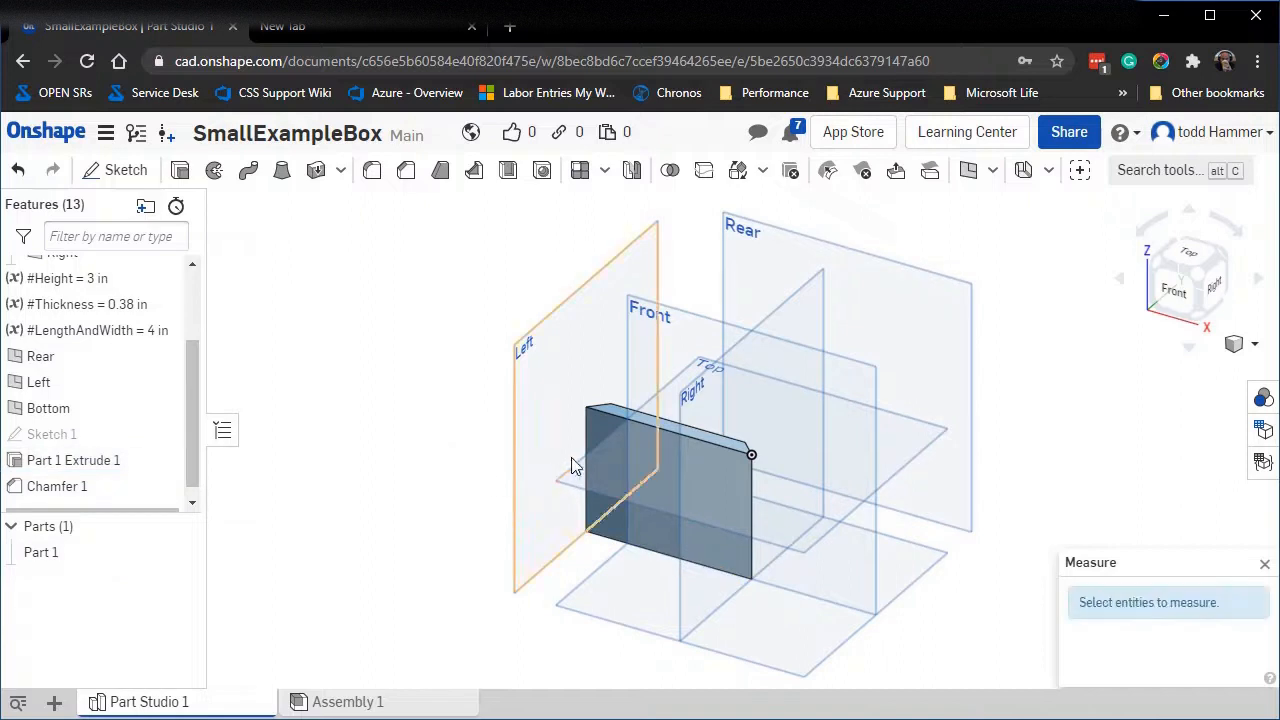
click(585, 434)
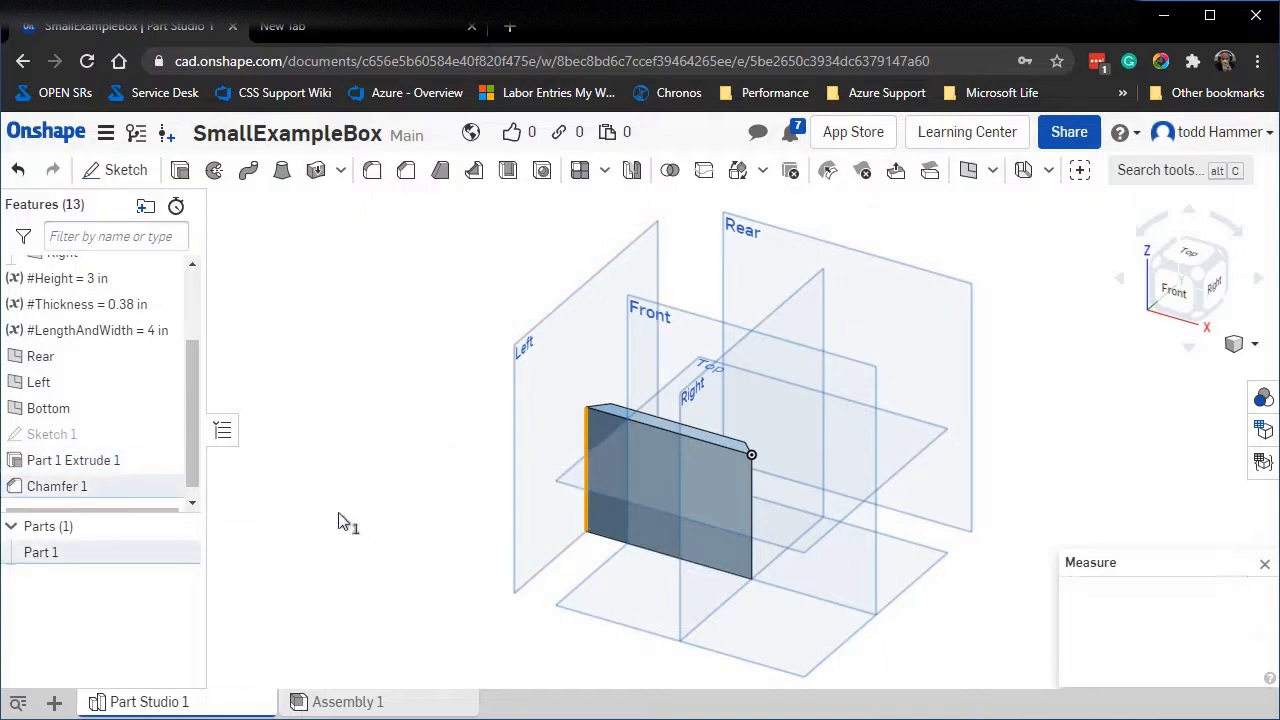
click(980, 617)
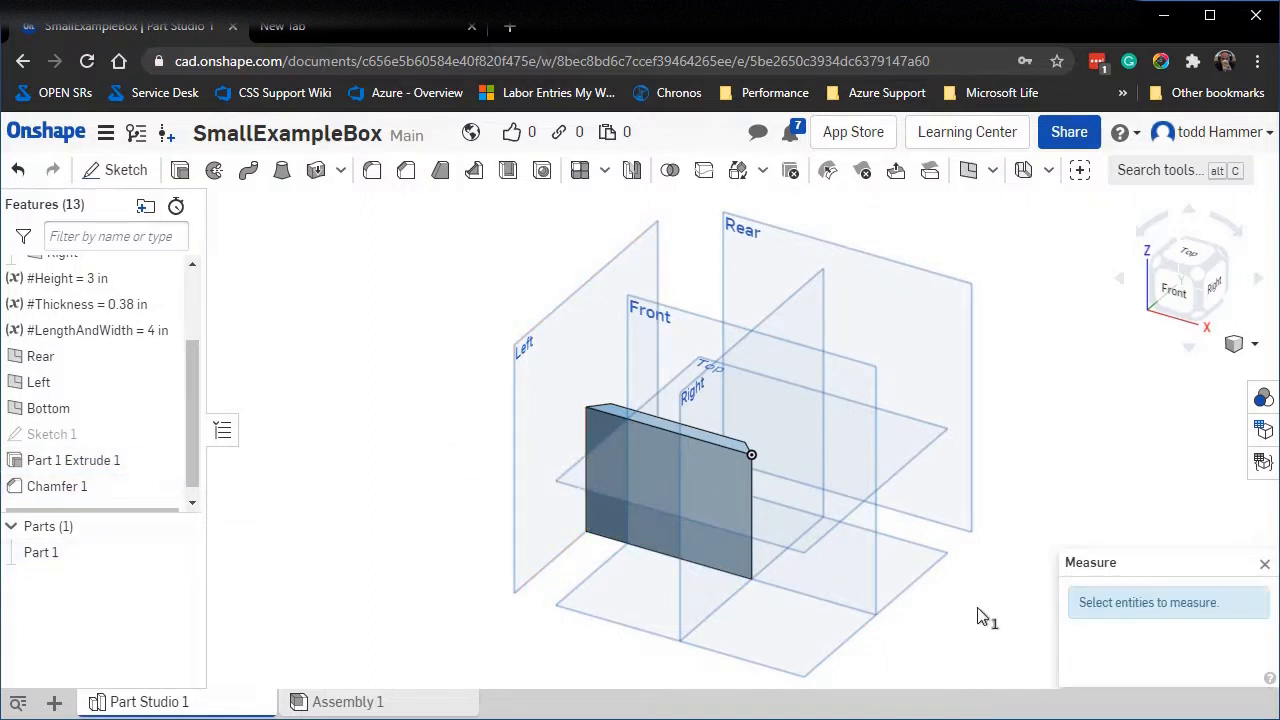
Measure the diagonal across the panel's outer face, from its upper left corner to its lower right corner, and end the measurement.
click(587, 408)
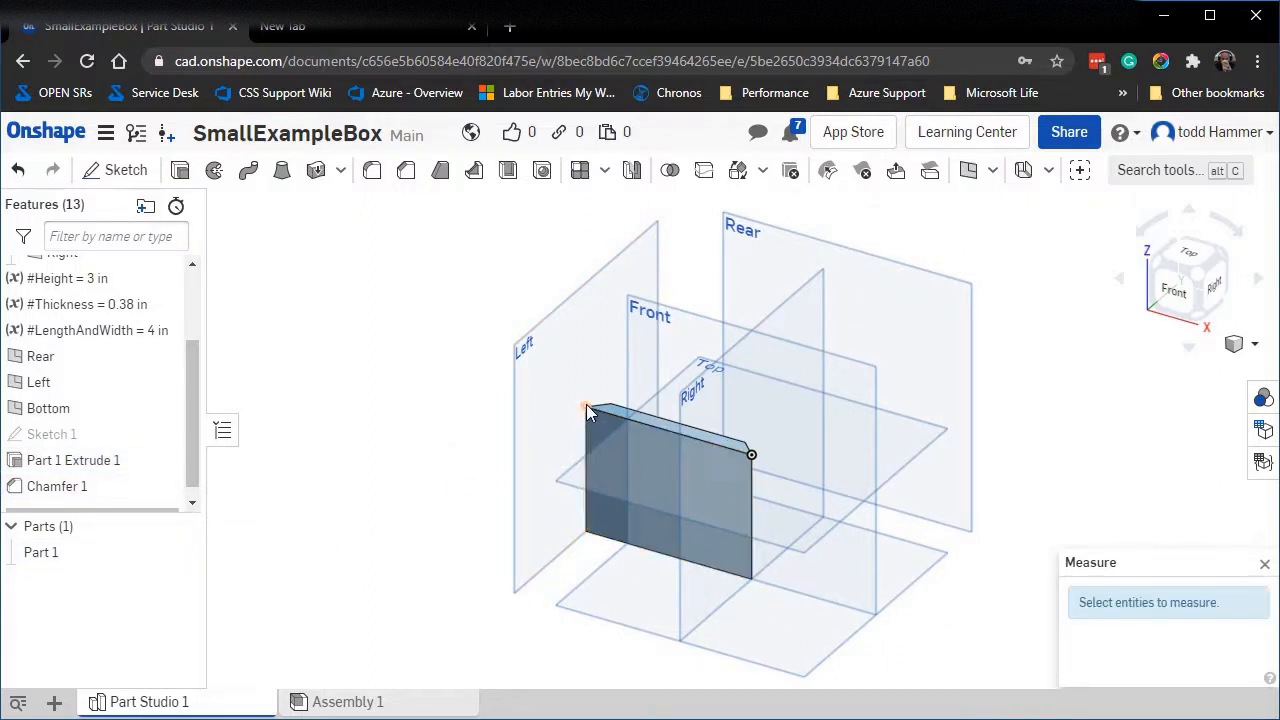
click(752, 579)
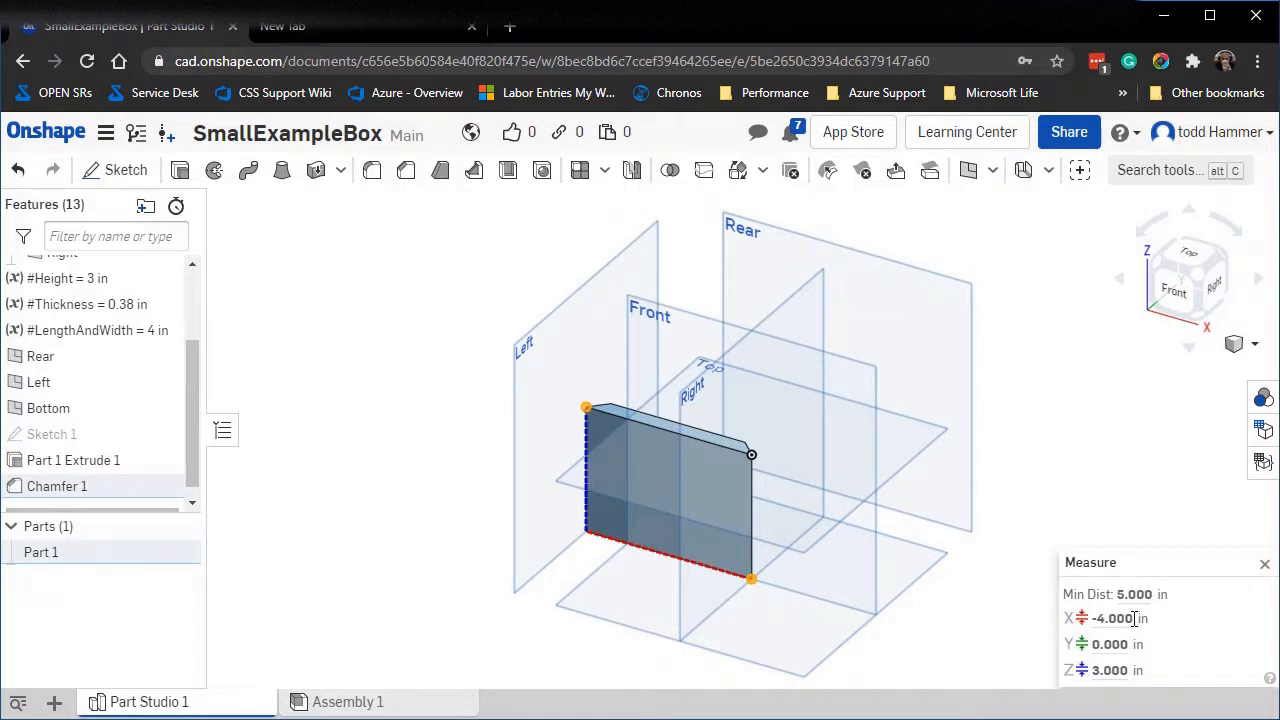
click(1043, 455)
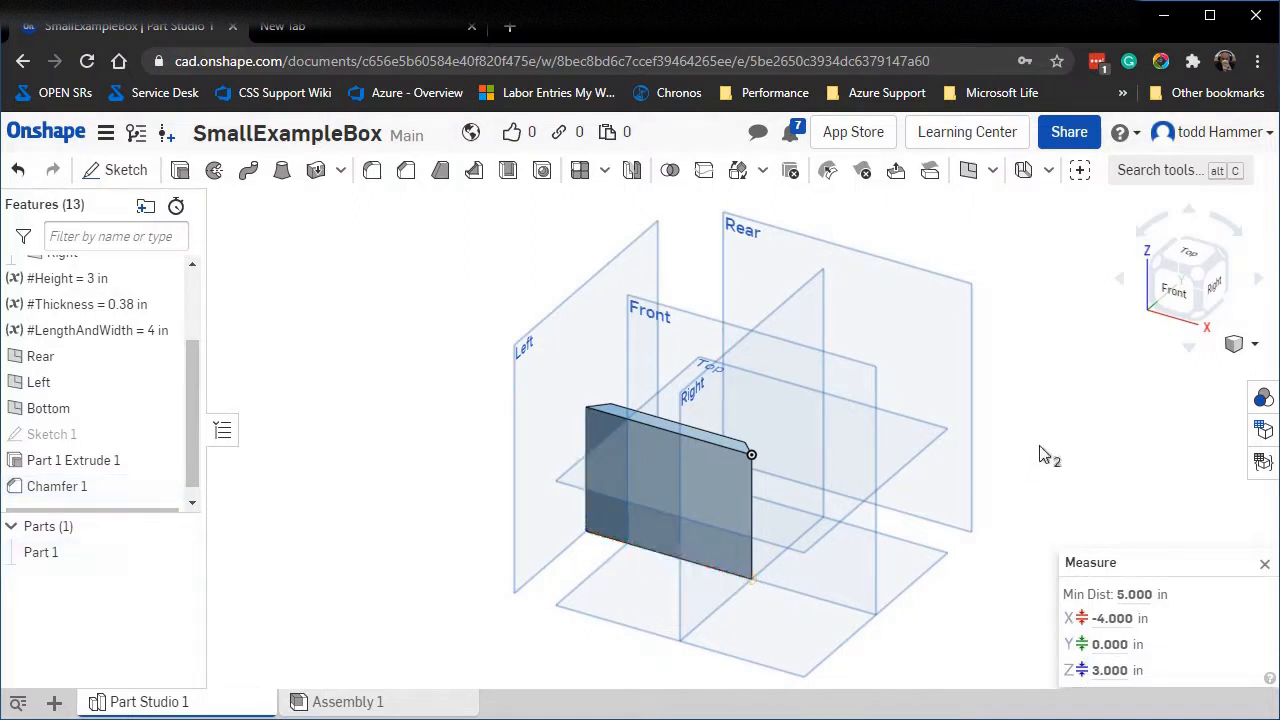
click(1264, 564)
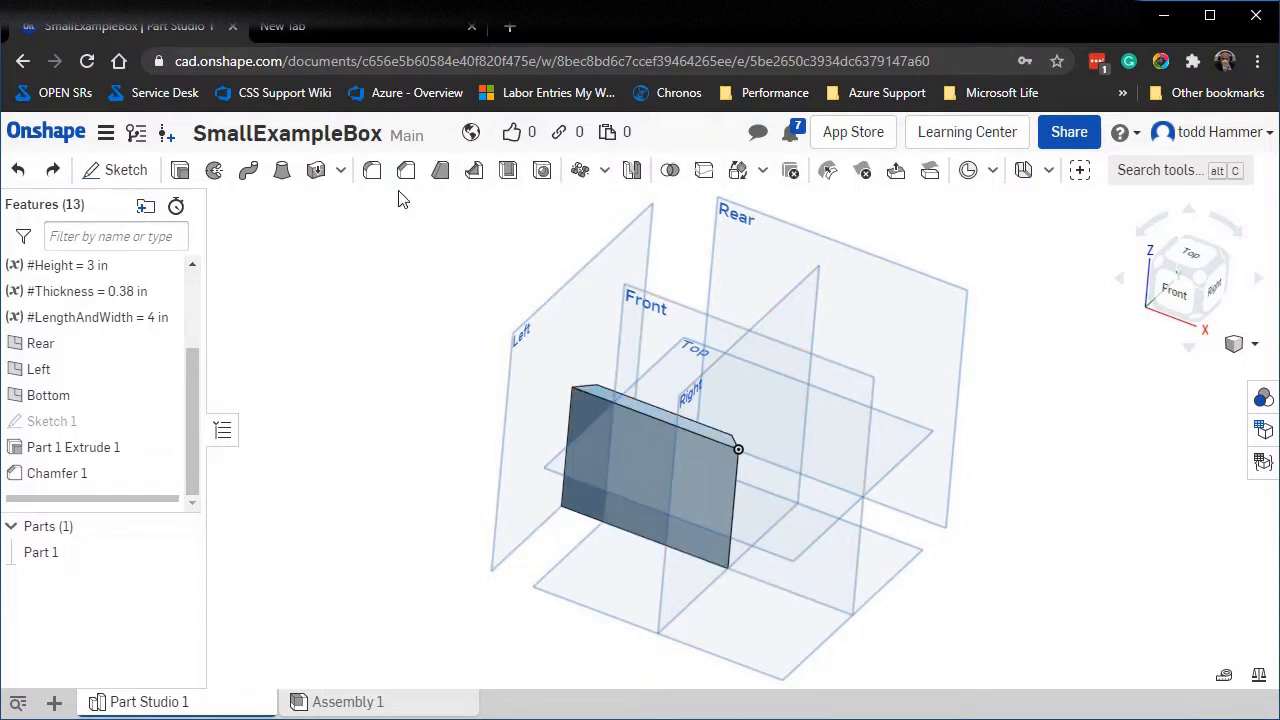
click(604, 170)
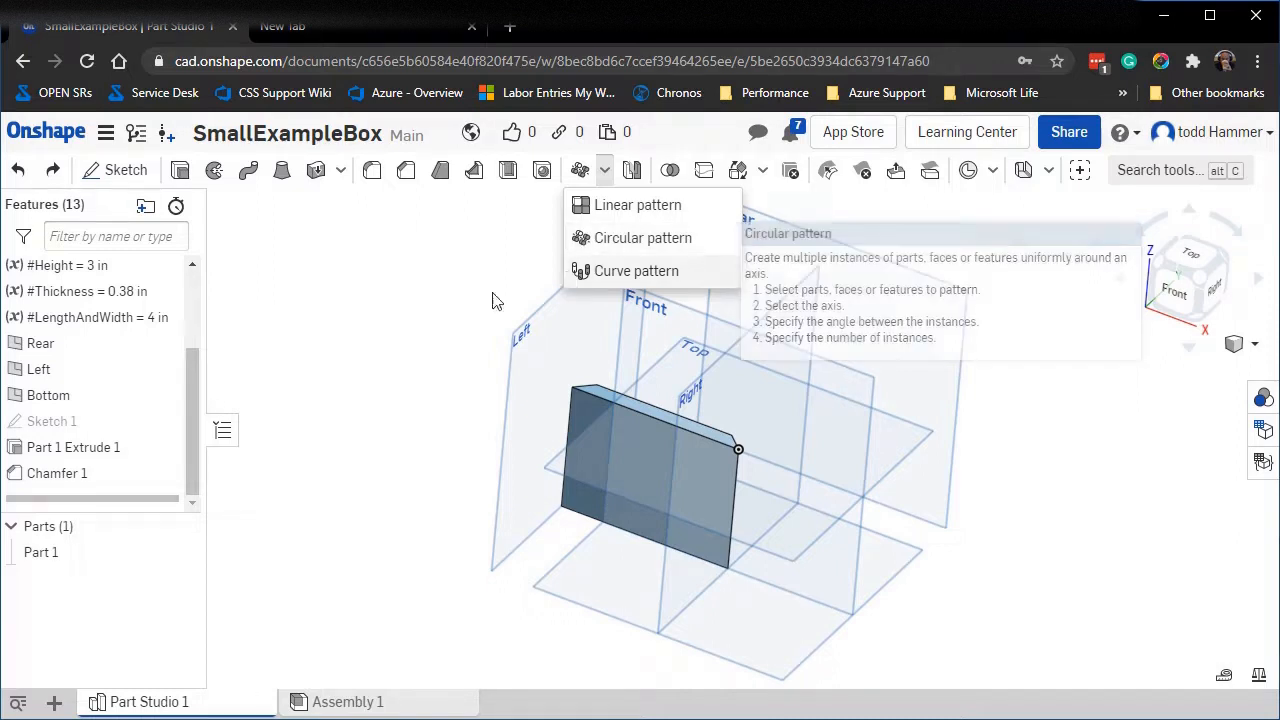
click(410, 333)
click(1182, 262)
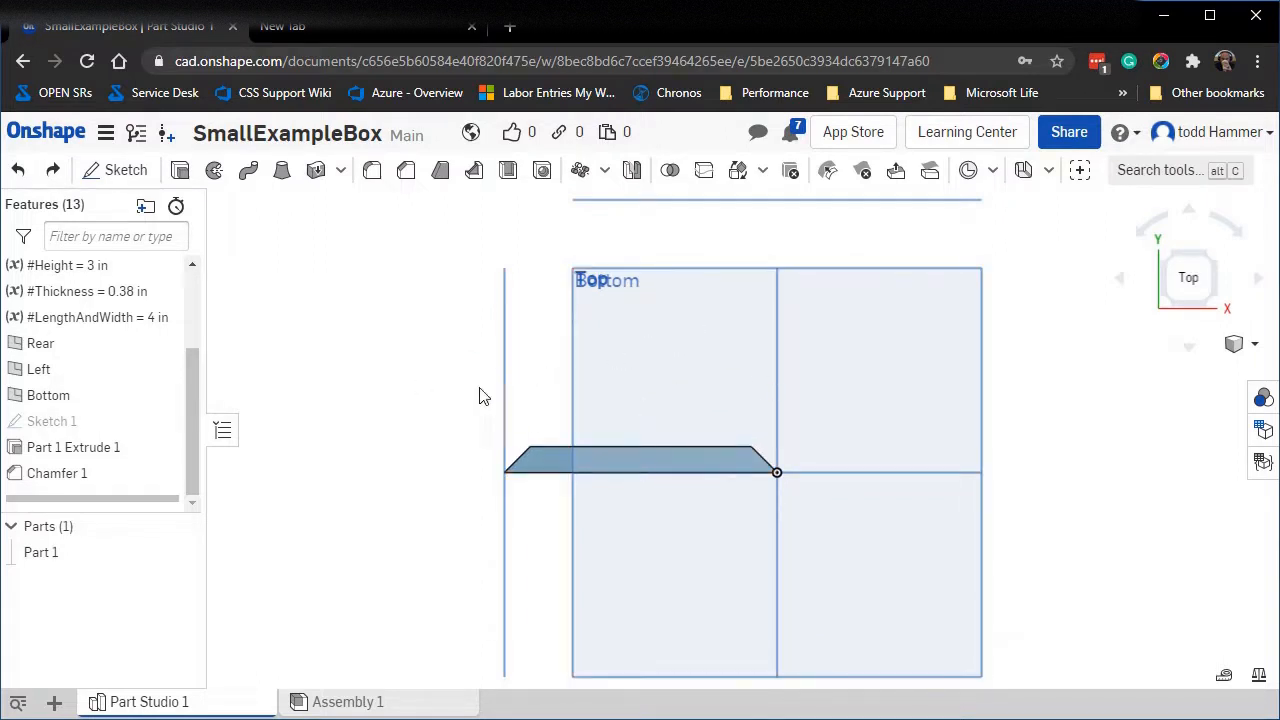
click(1234, 344)
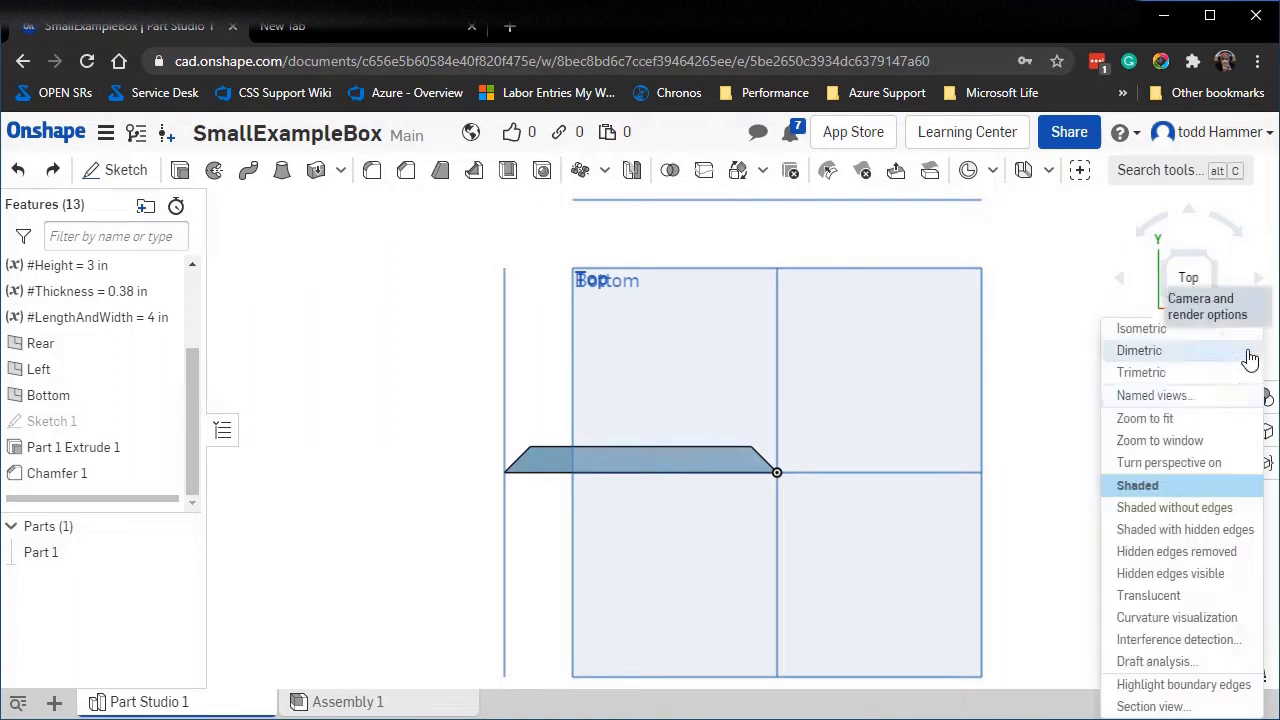
click(1145, 373)
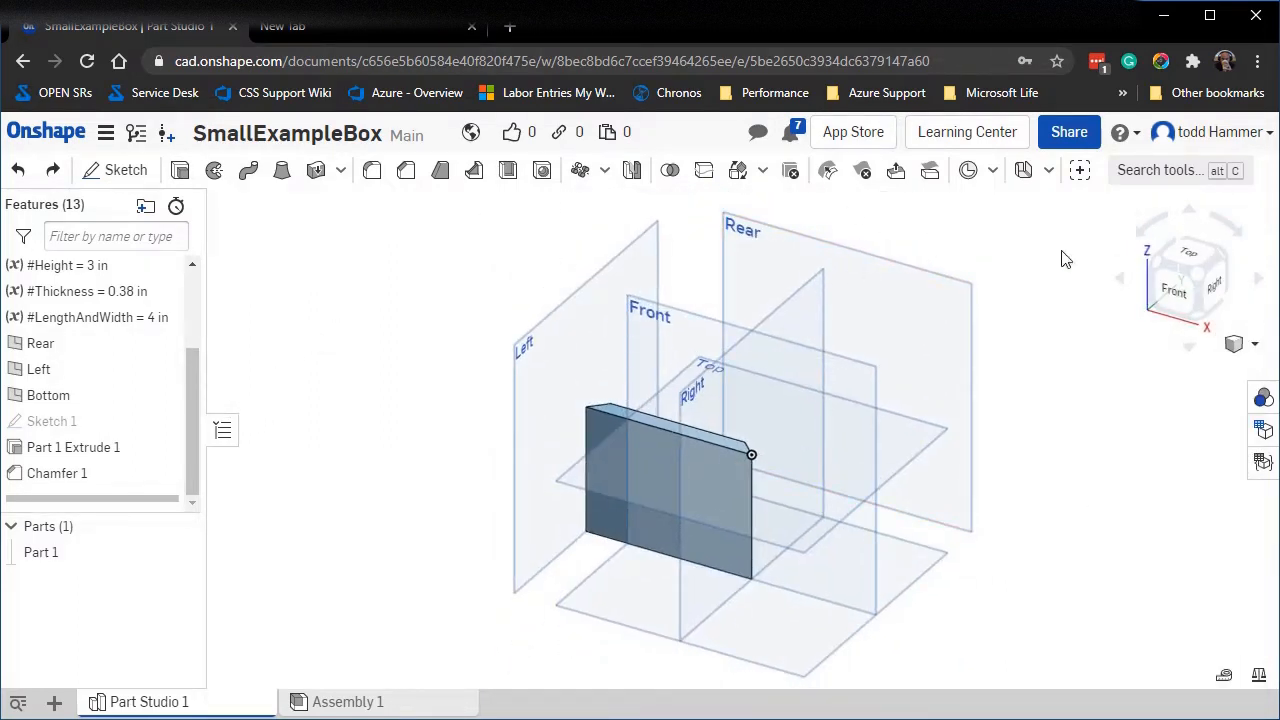
Start a new reference plane of the Mid plane type and name it RightLeftMid.
click(1048, 172)
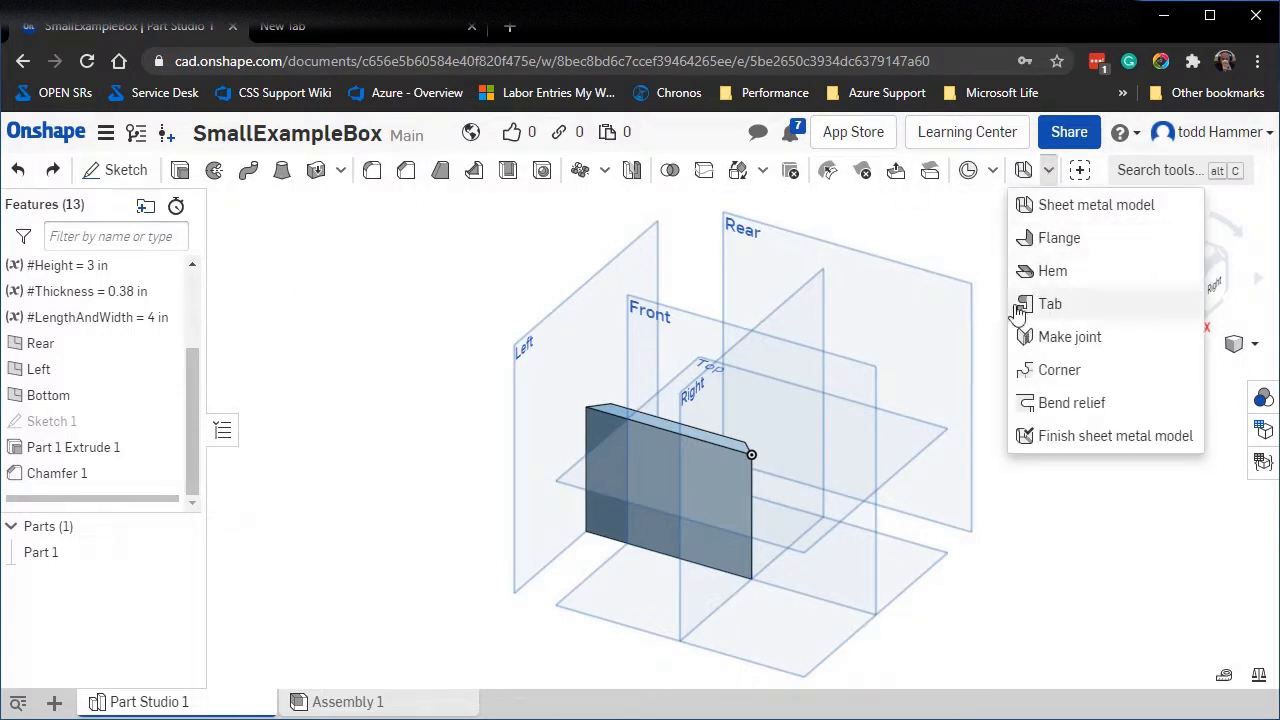
click(992, 170)
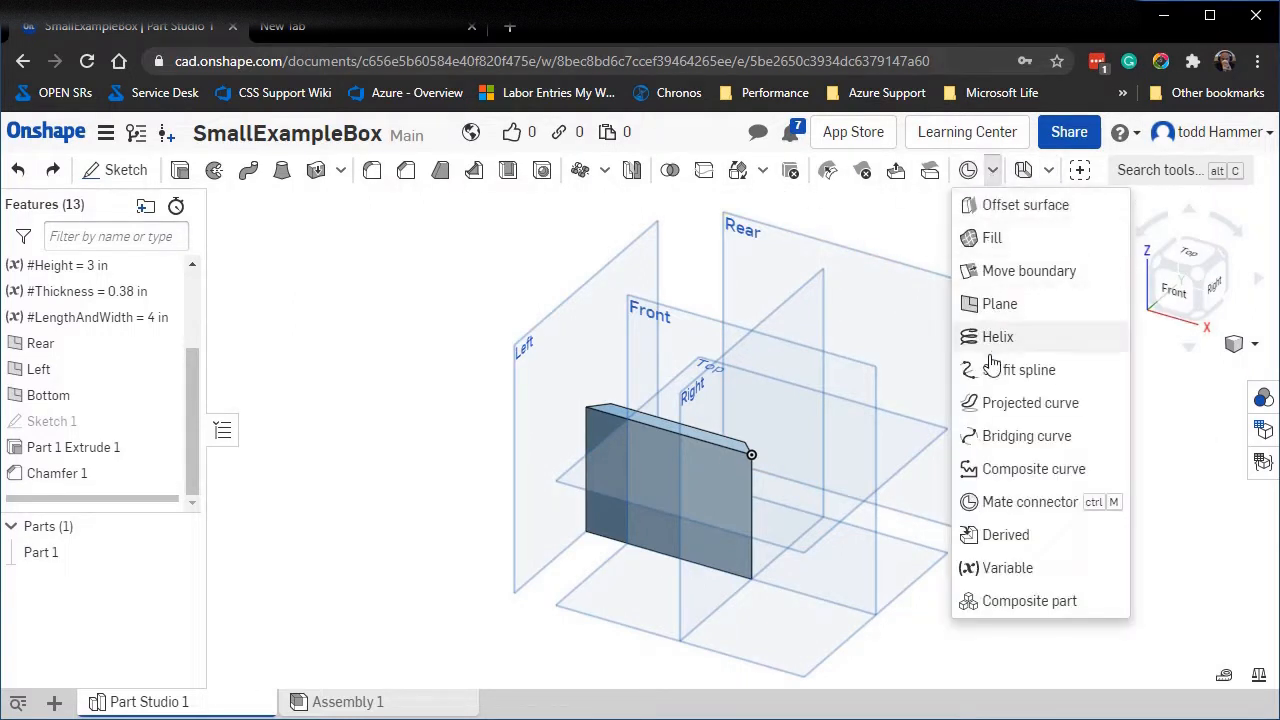
click(995, 304)
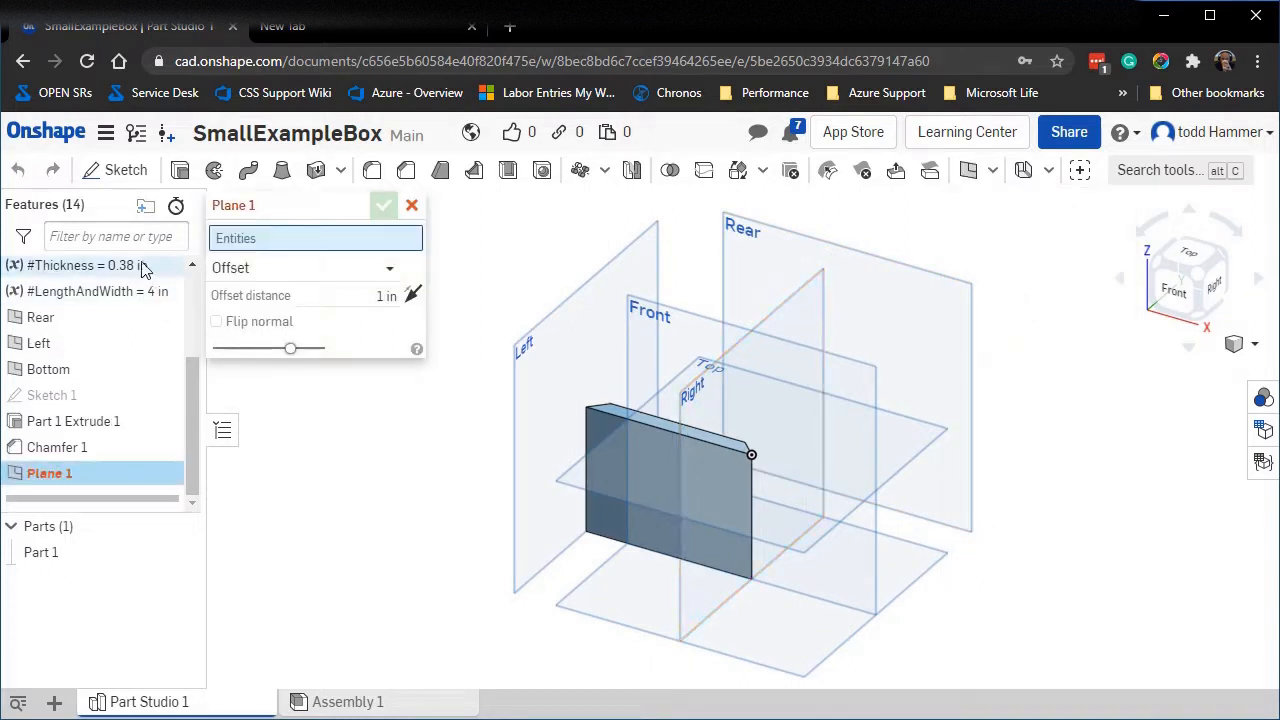
click(330, 270)
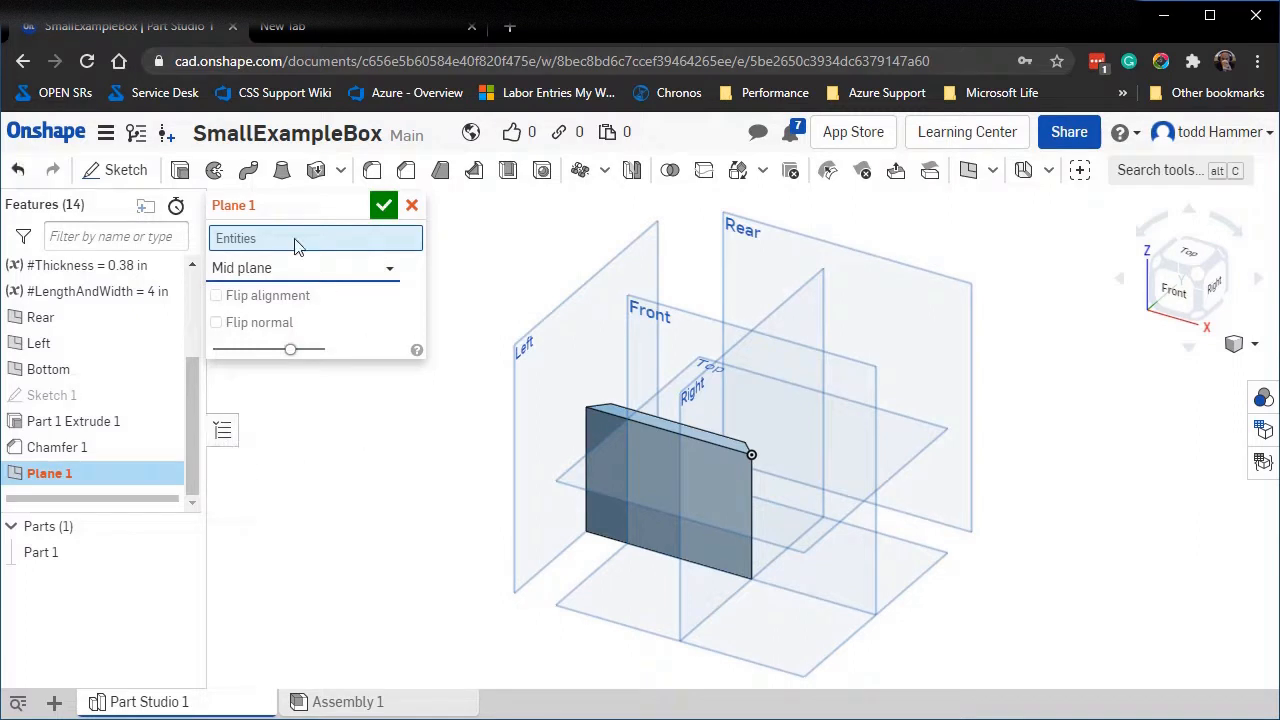
click(357, 210)
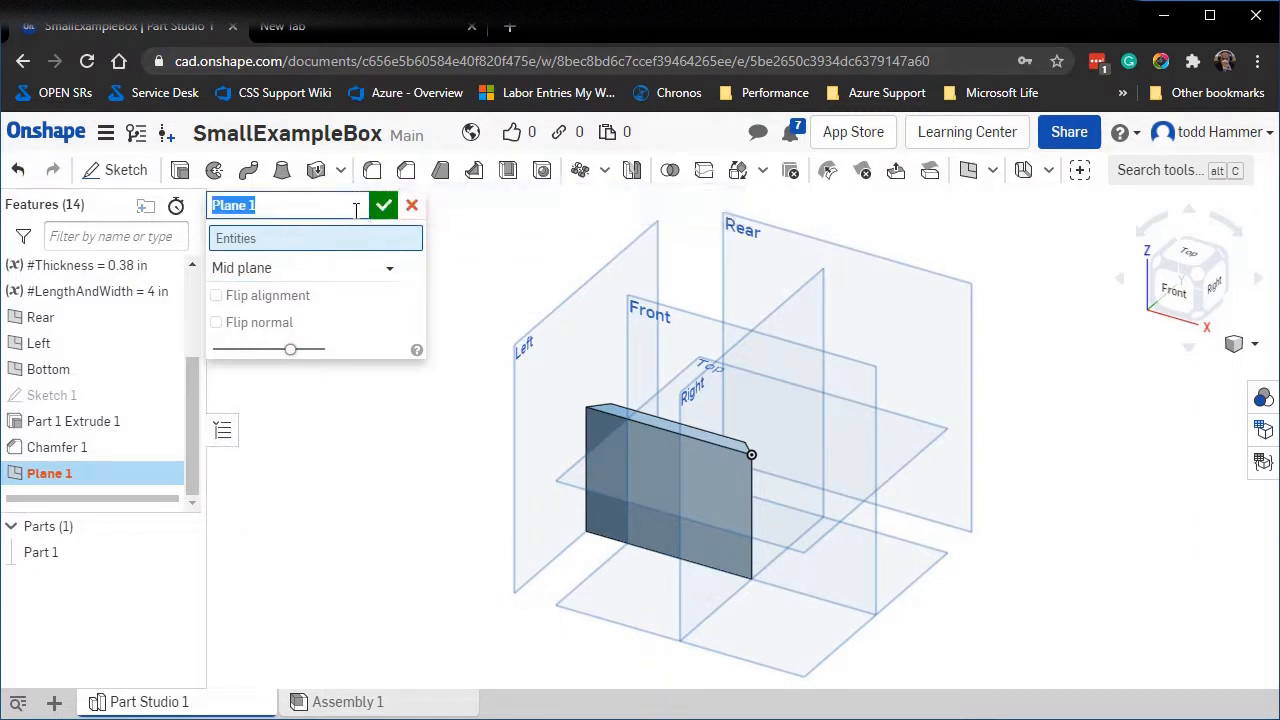
text(rightleftmid)
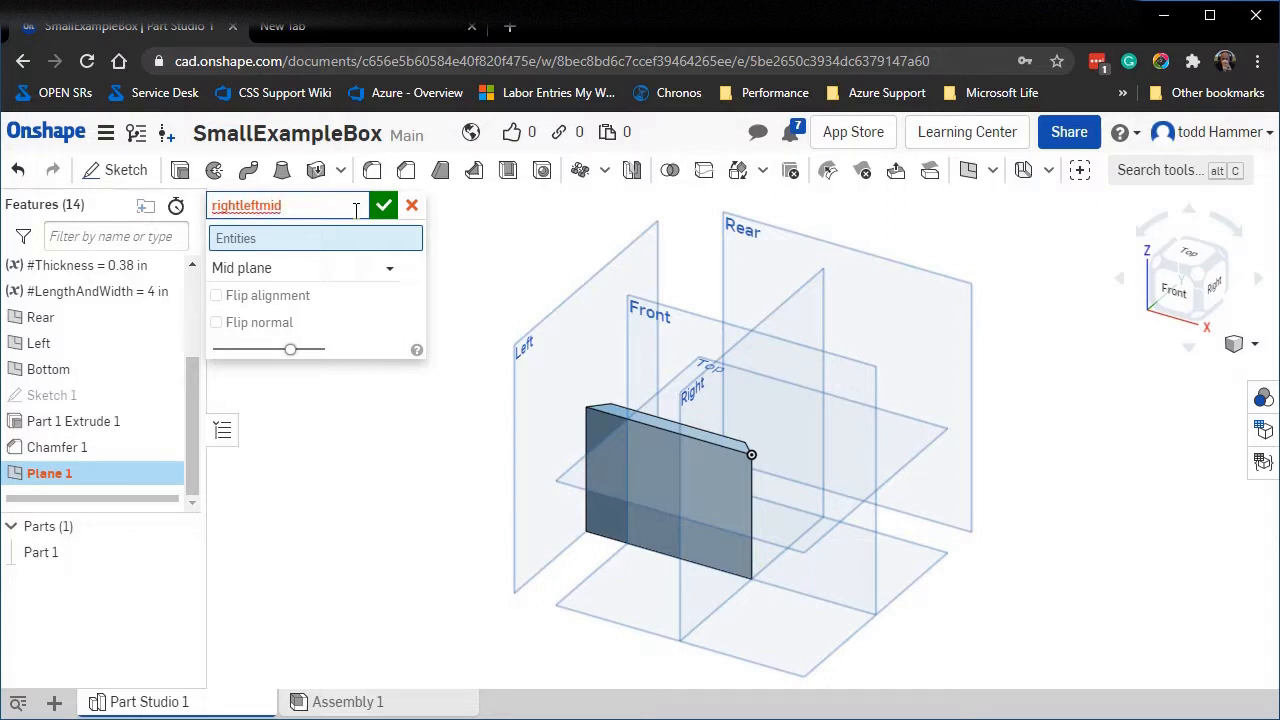
text(M)
key(BackSpace)
text(R)
key(Delete)
text(L)
key(Delete)
text(M)
Define the RightLeftMid plane halfway between the Left and Right planes and accept it.
click(550, 324)
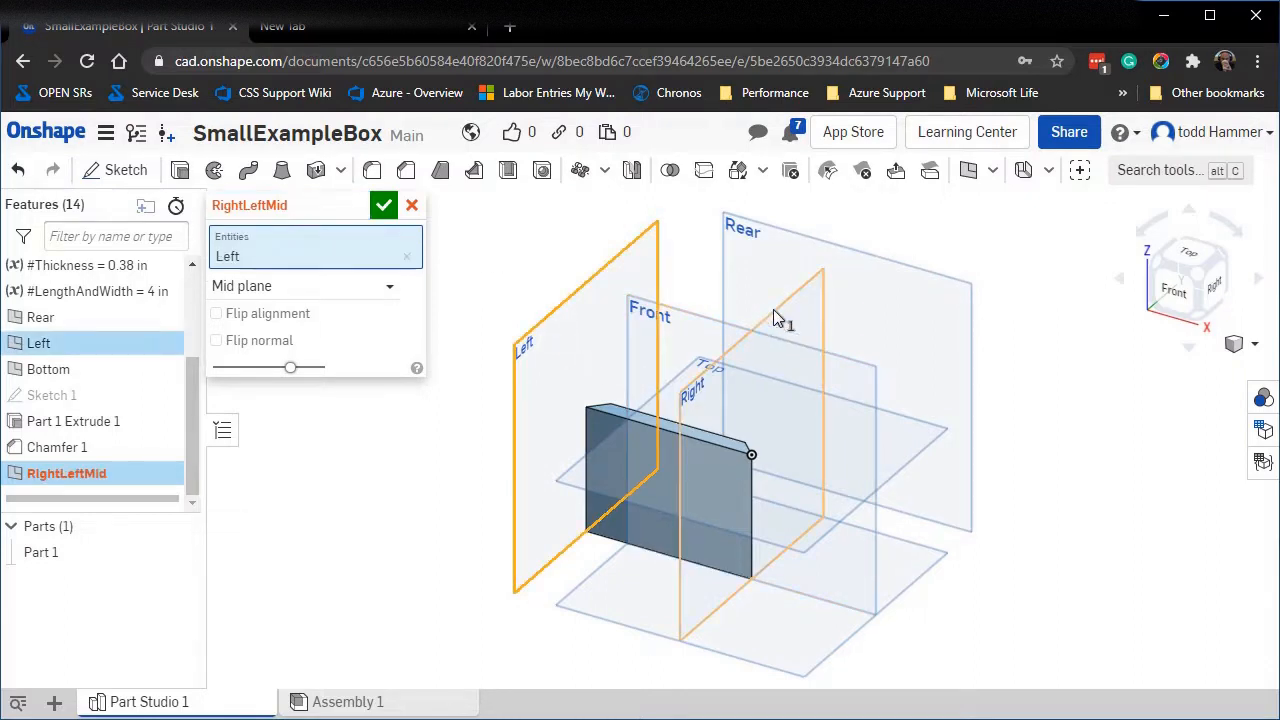
click(682, 604)
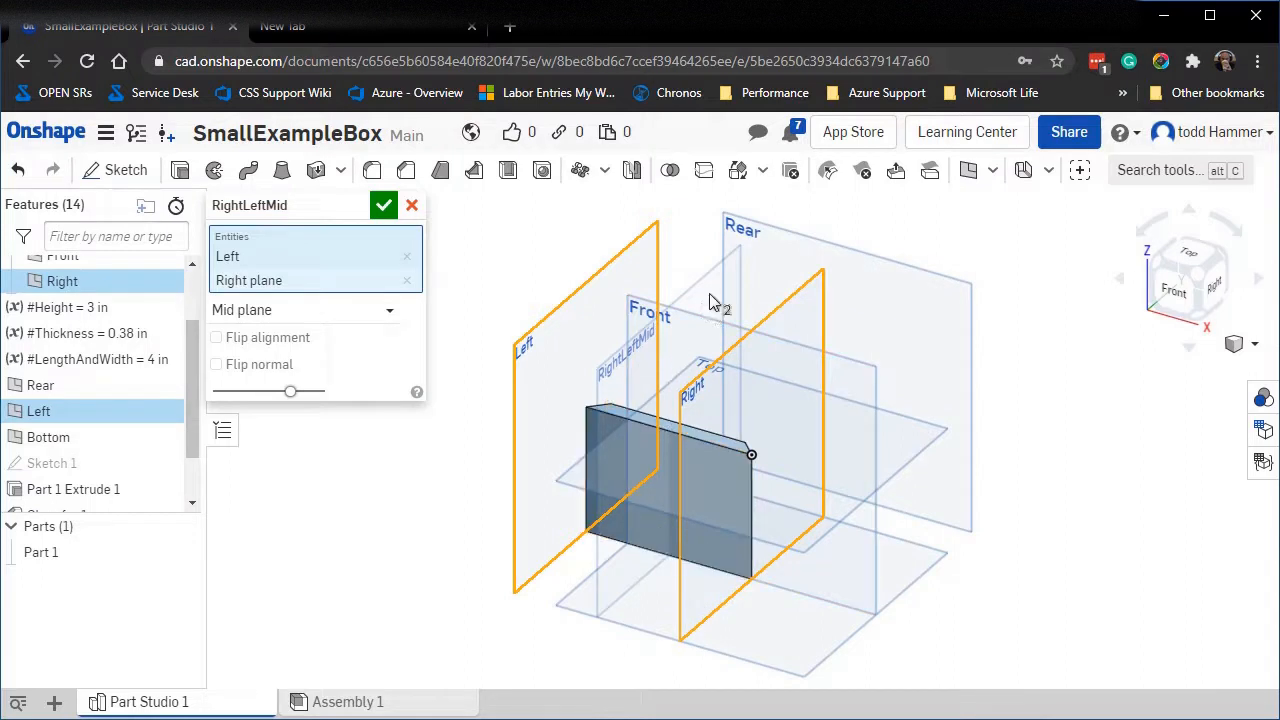
click(385, 207)
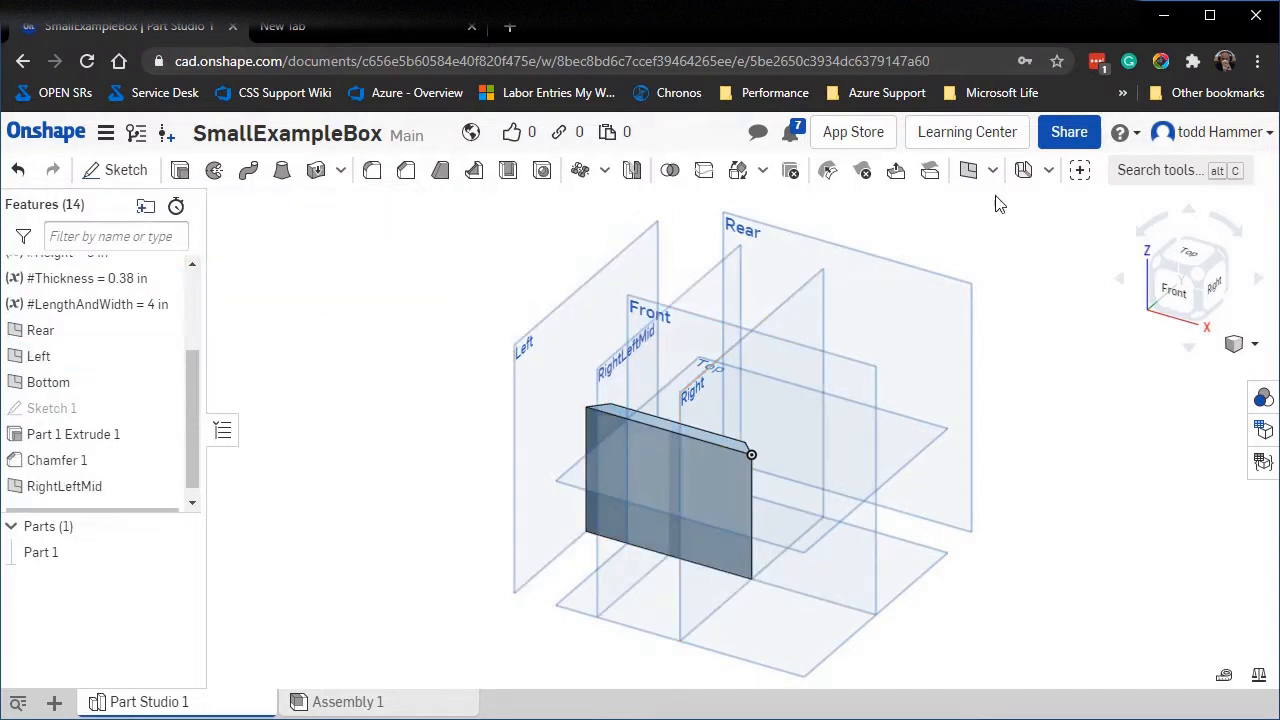
Start another reference plane, name it FrontRearMid, and set its type to Mid plane.
click(968, 170)
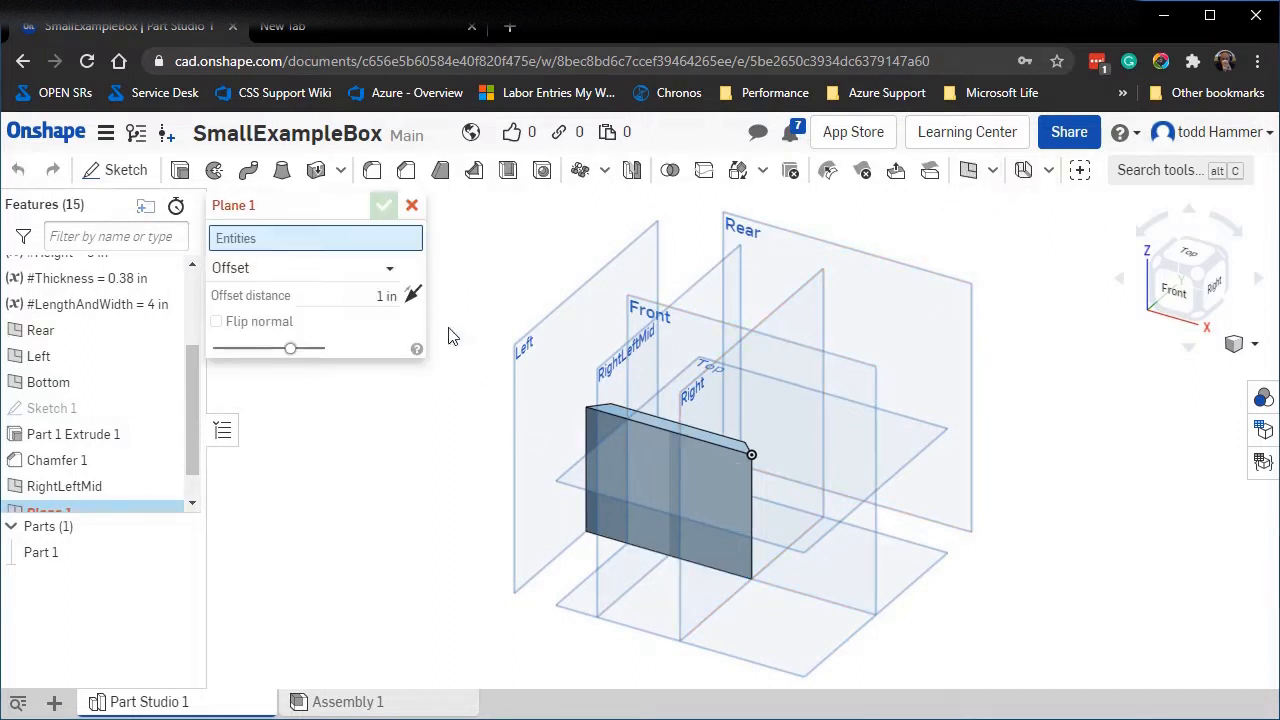
click(363, 210)
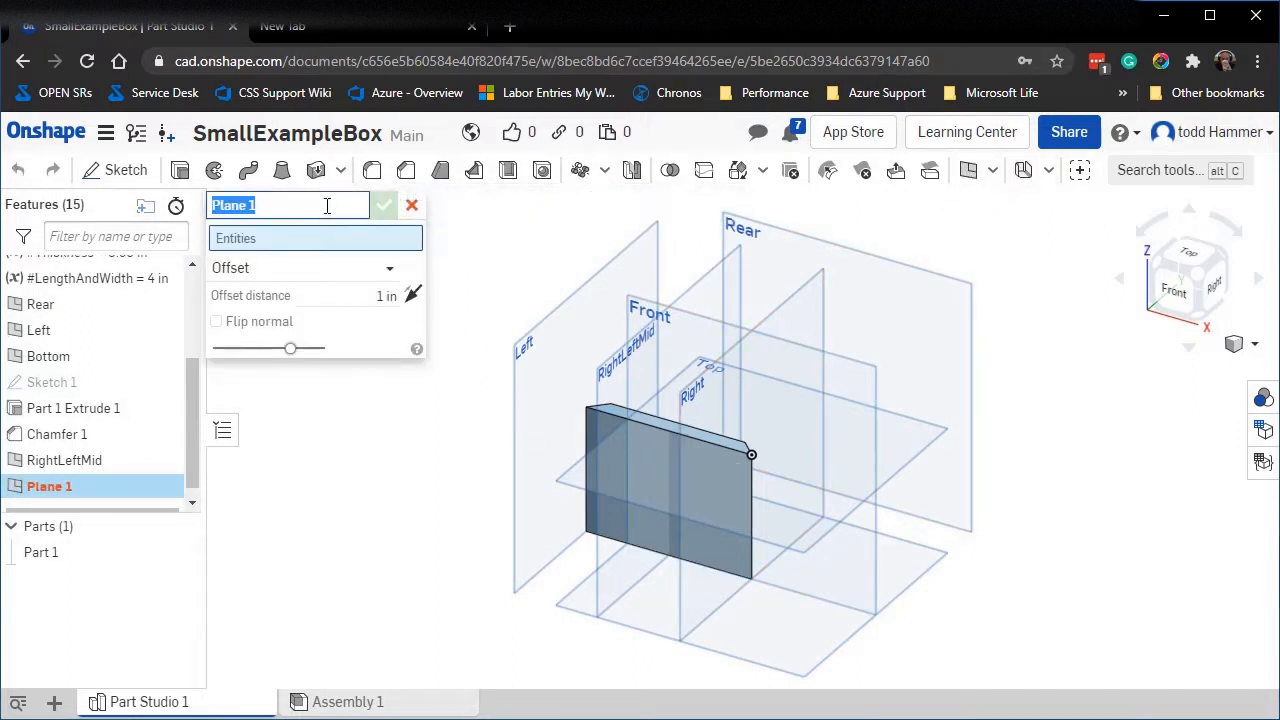
text(Fron)
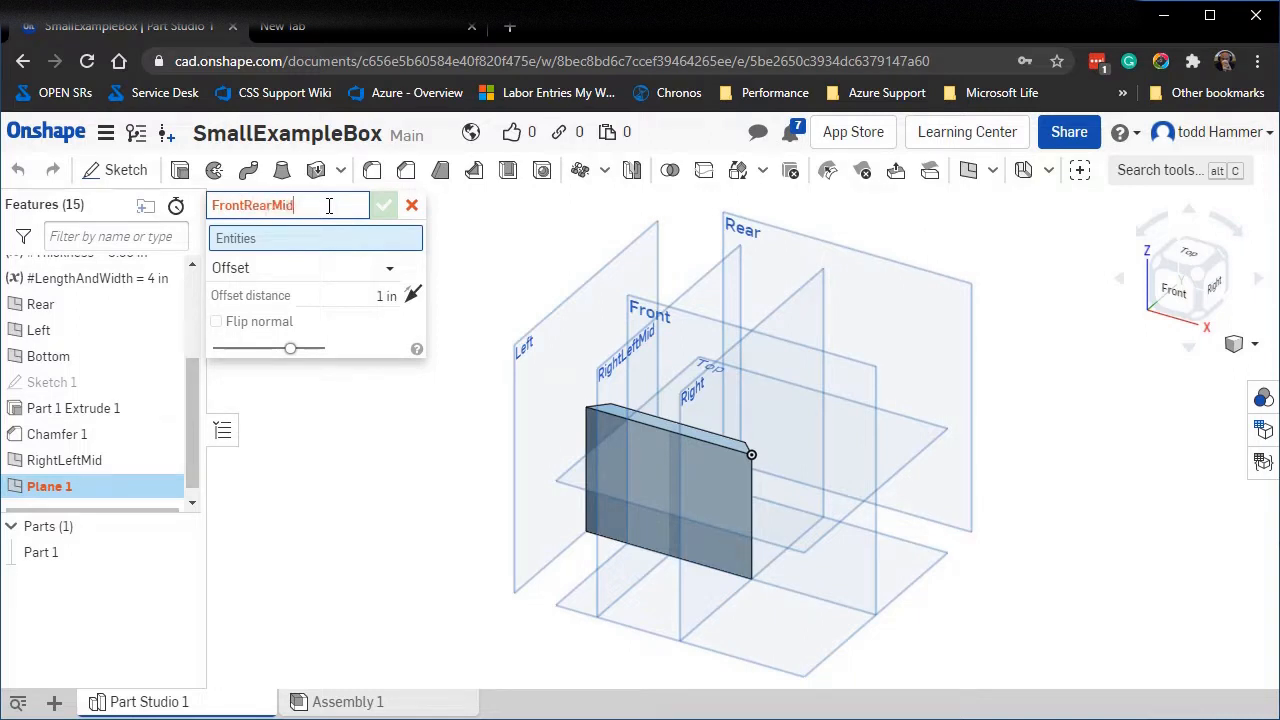
text(tRearMid)
click(349, 275)
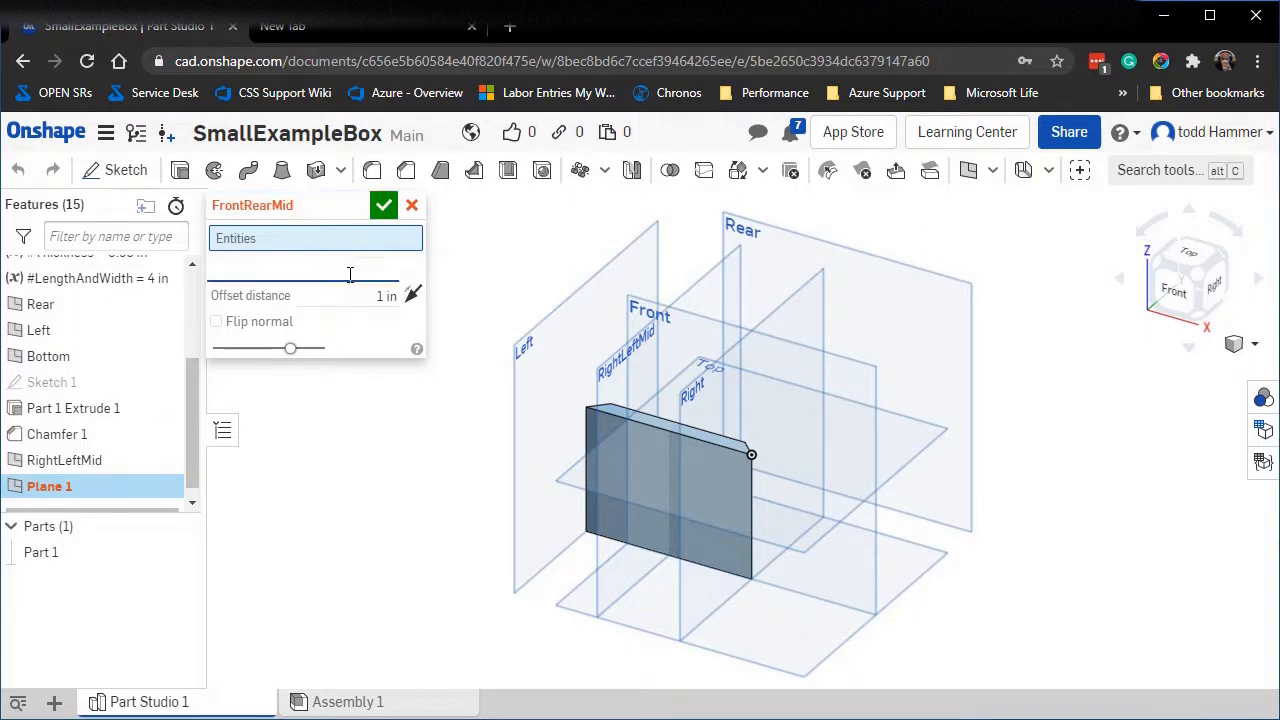
click(260, 429)
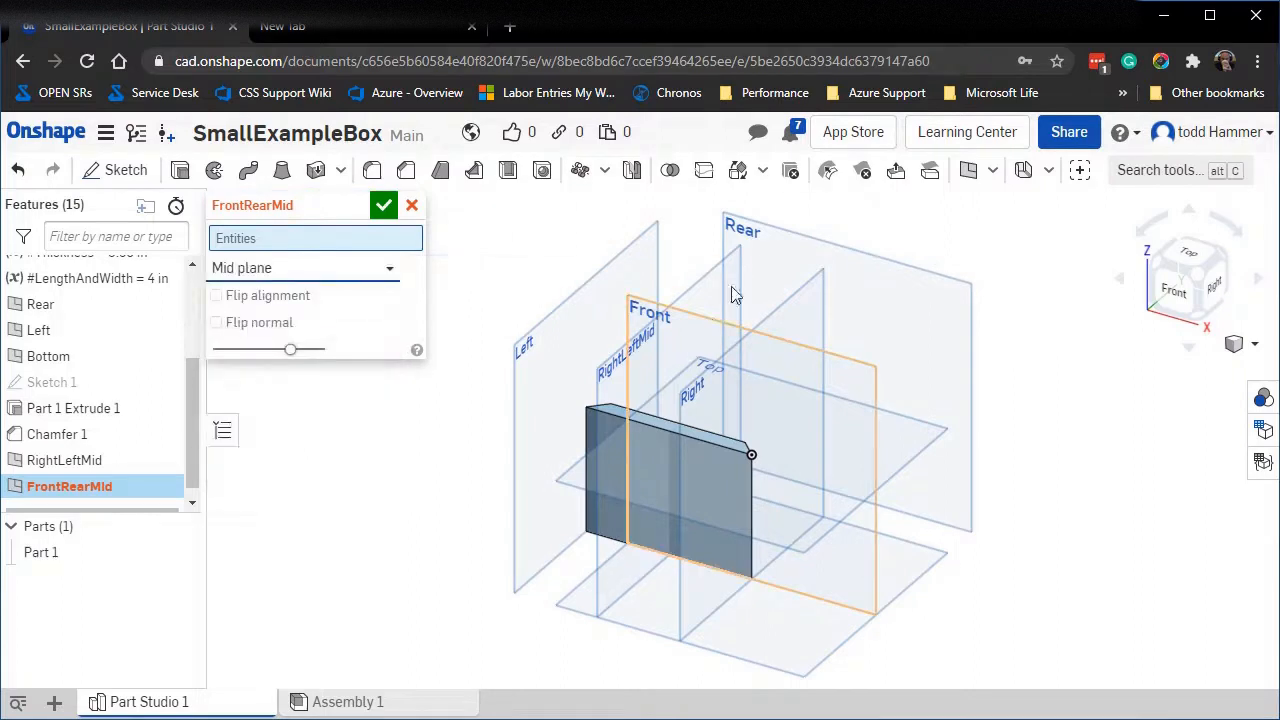
Define the FrontRearMid plane halfway between the Front and Rear planes and accept it.
click(864, 371)
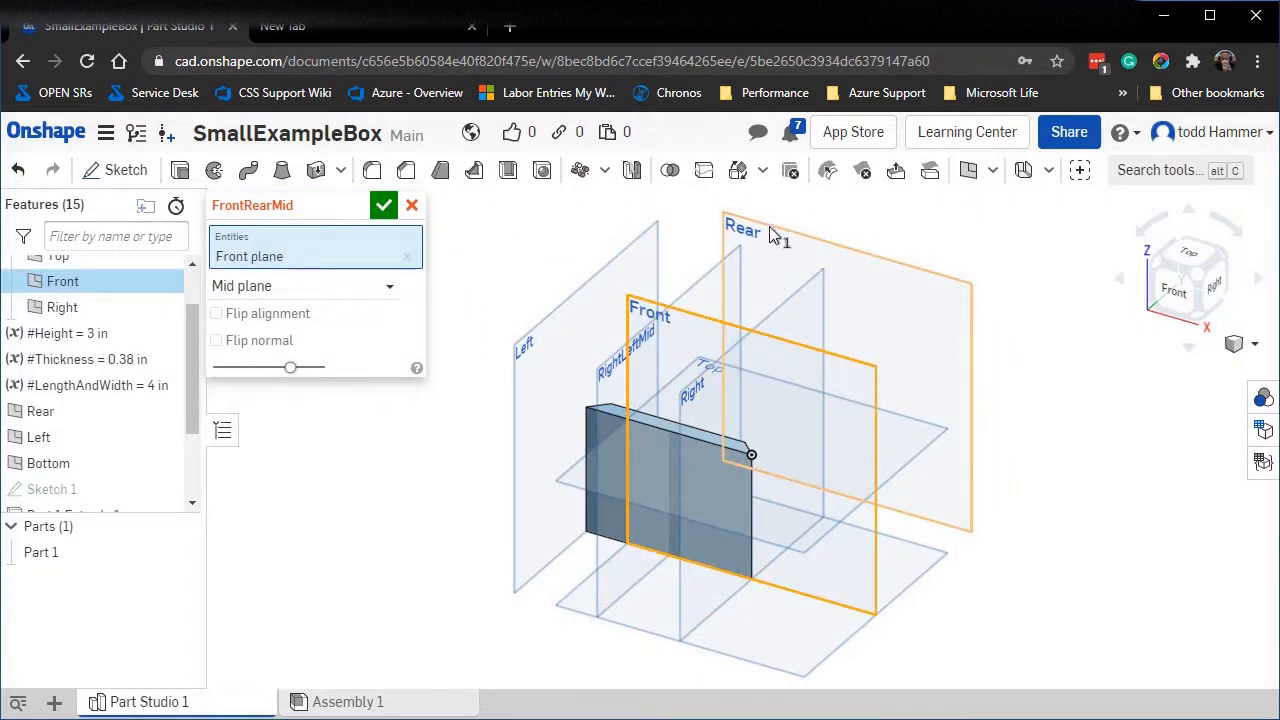
click(769, 226)
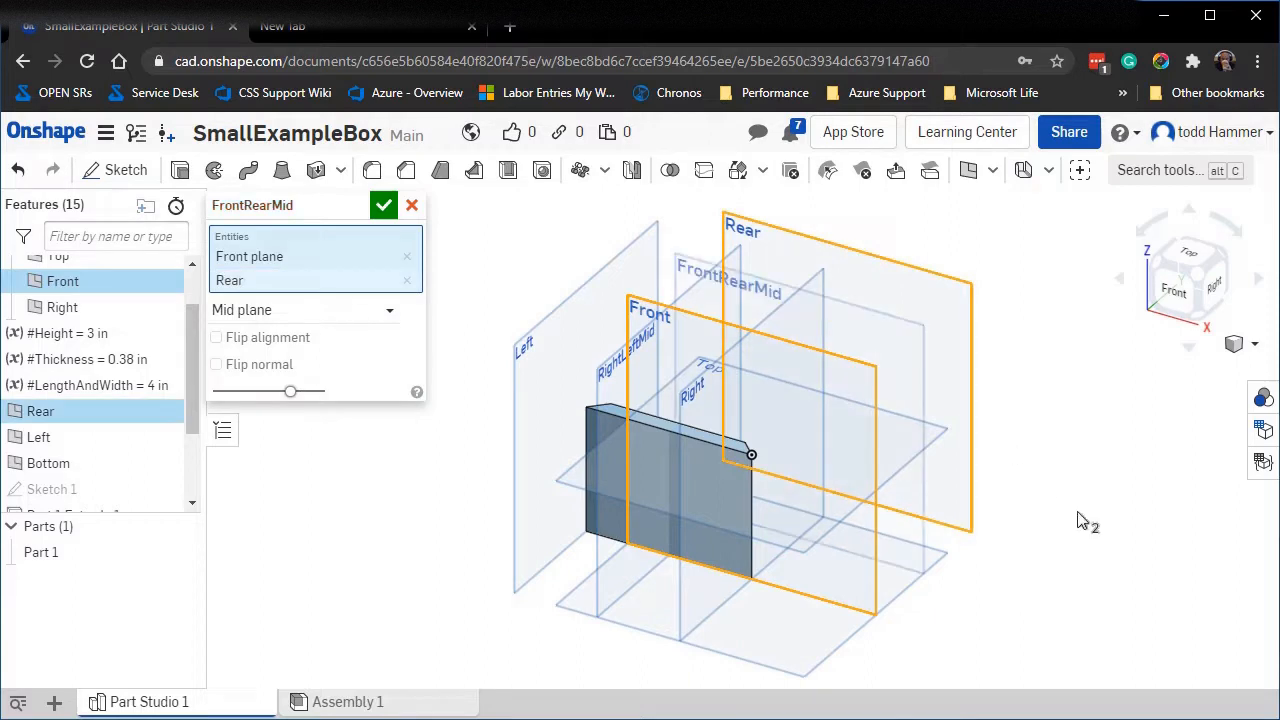
click(384, 205)
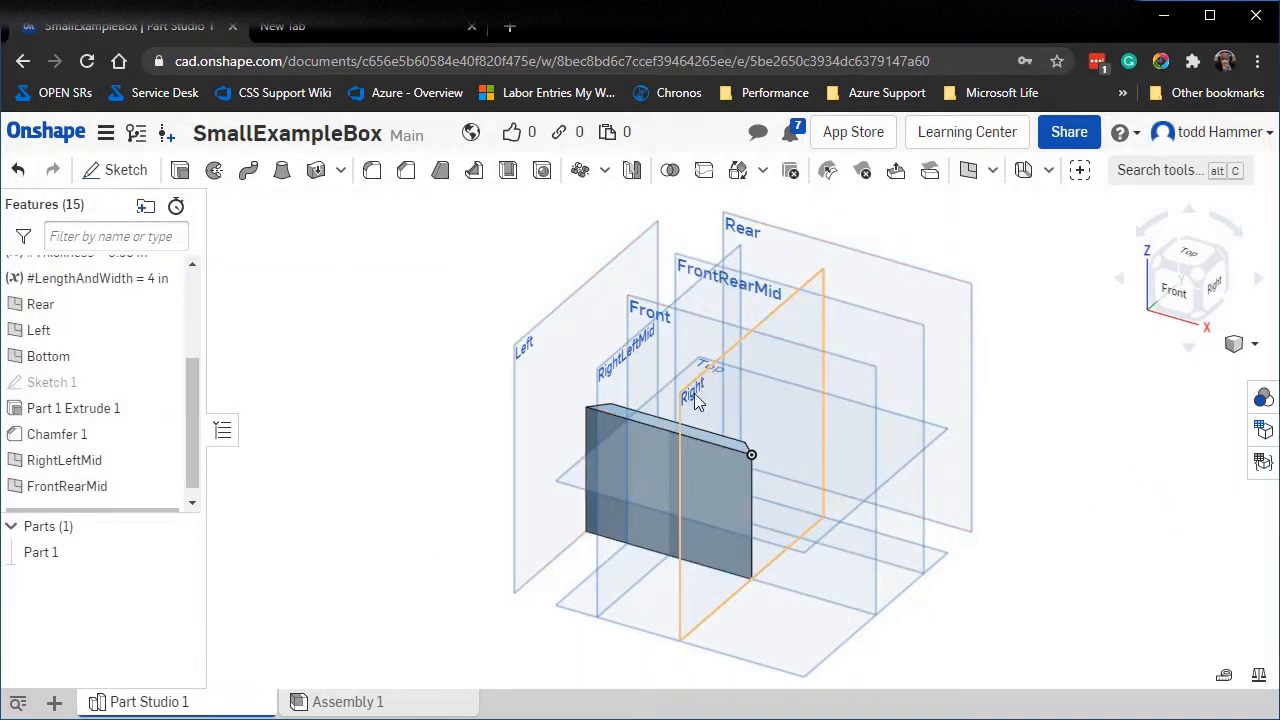
click(1187, 256)
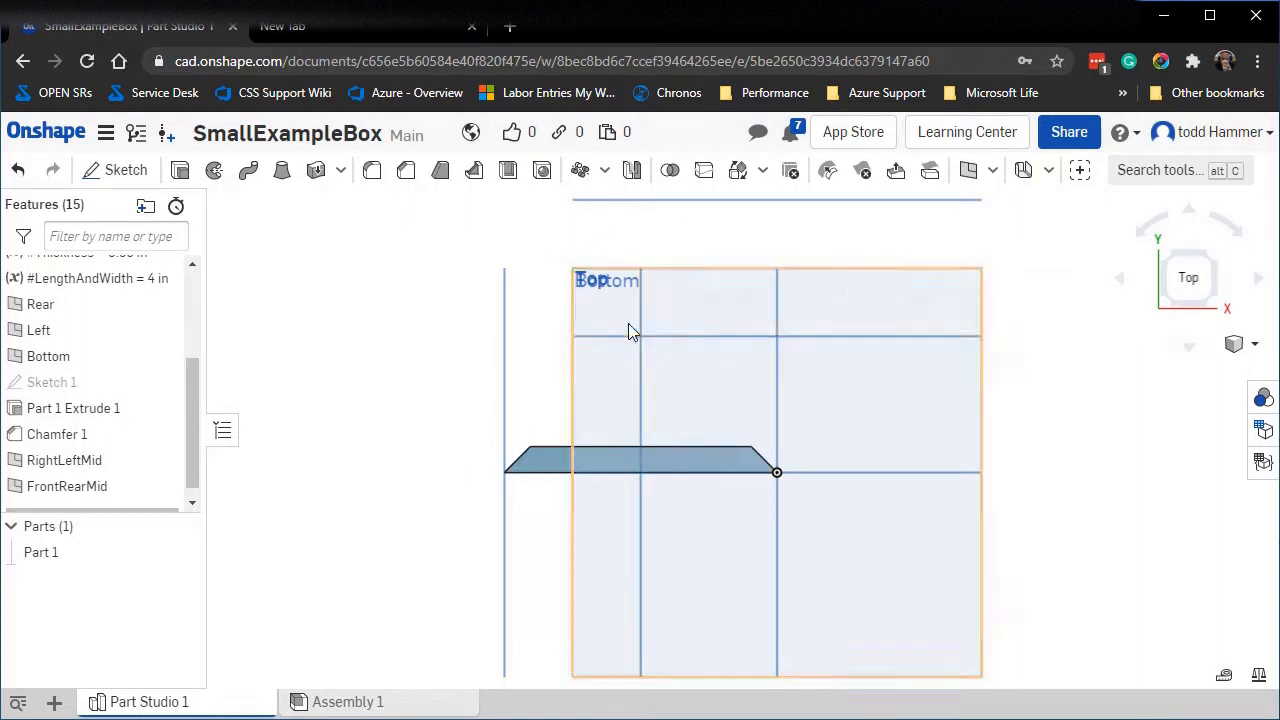
click(1252, 345)
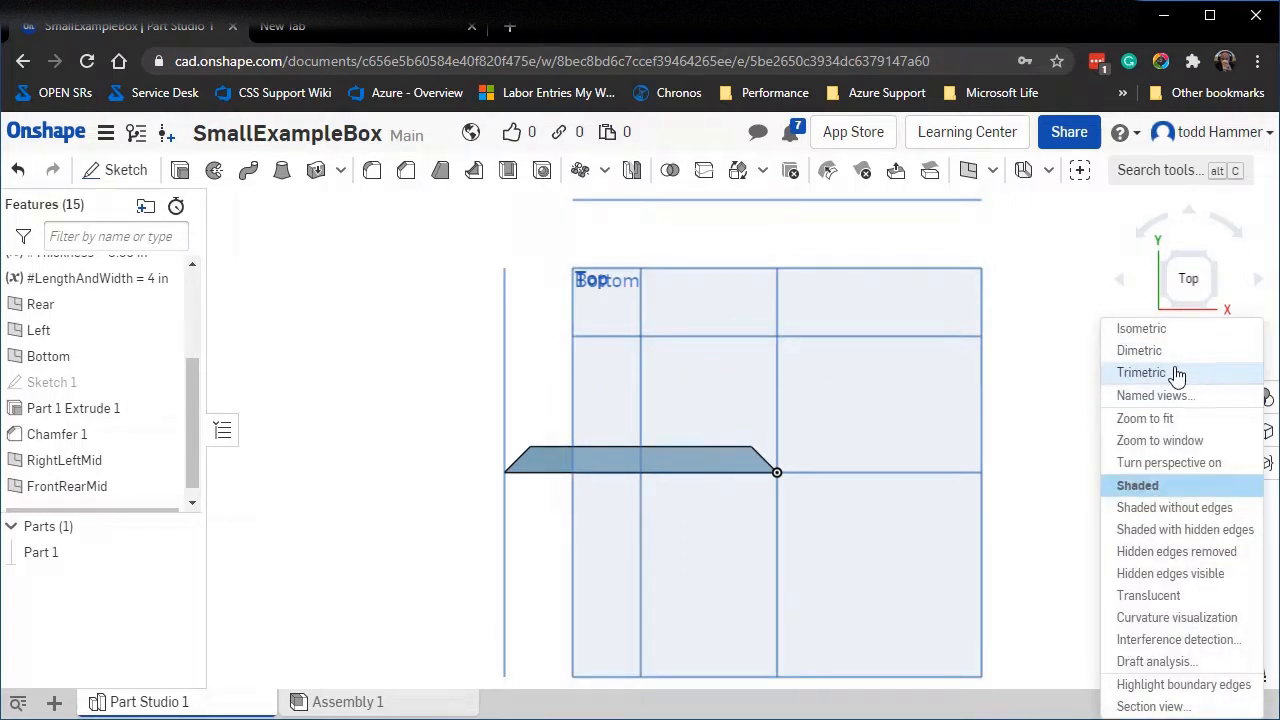
click(1176, 374)
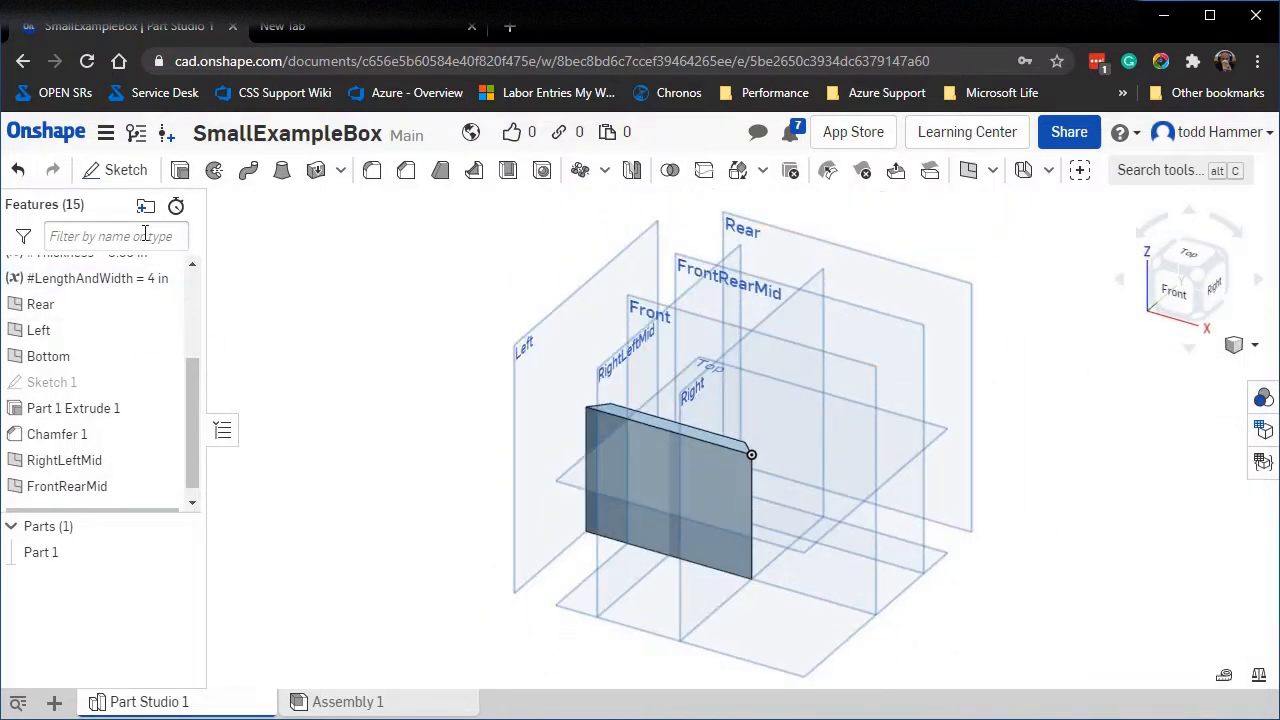
Sketch a vertical line about 2.6 in long on the FrontRearMid plane, close to the RightLeftMid plane.
click(100, 178)
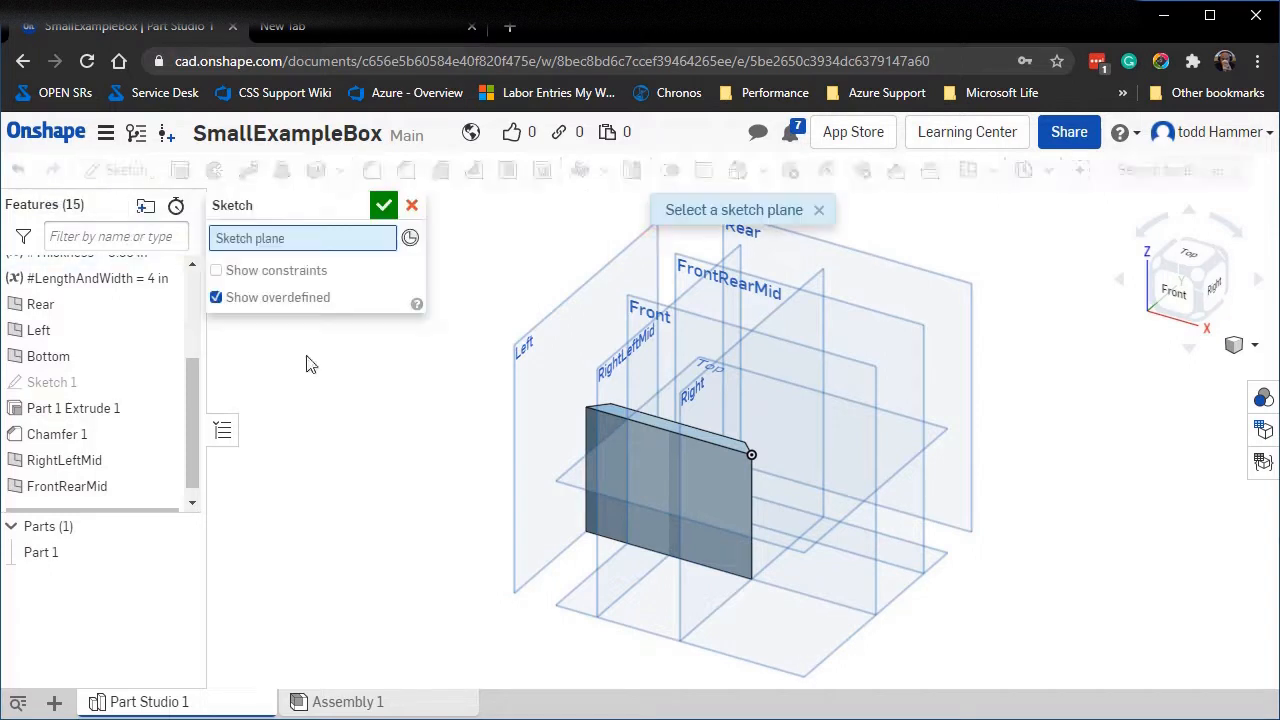
click(693, 268)
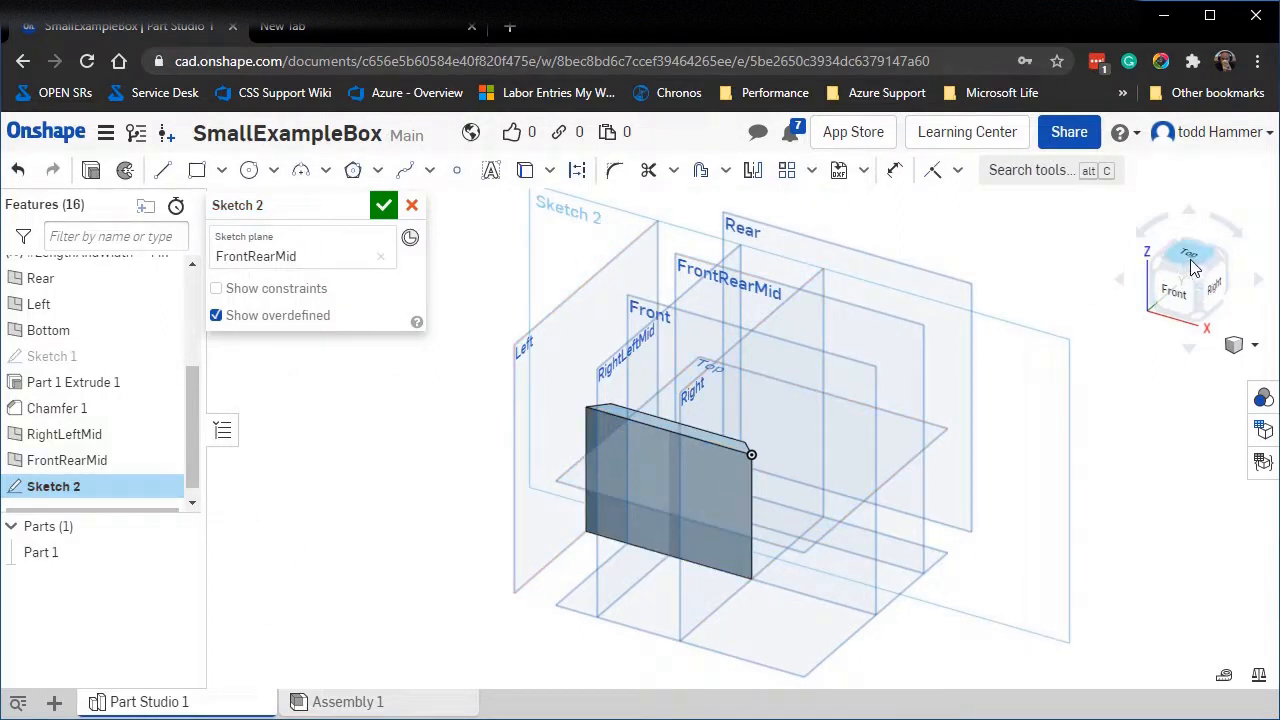
click(1175, 290)
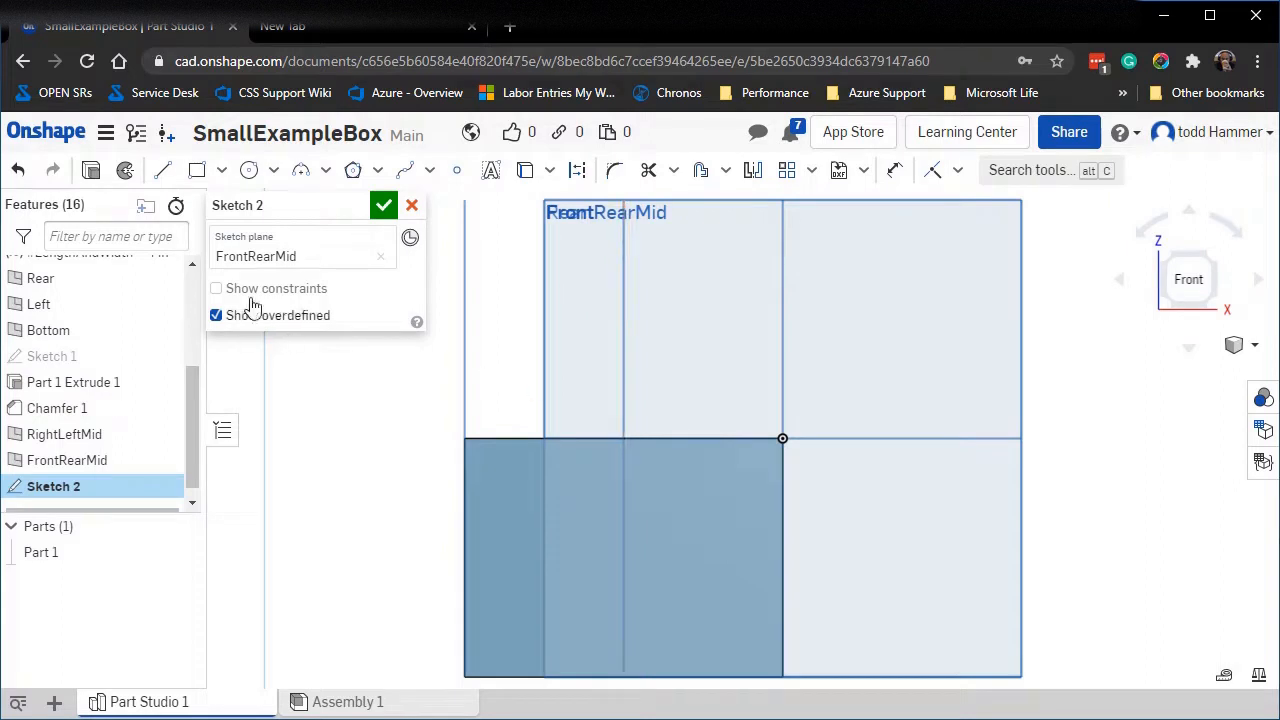
click(164, 171)
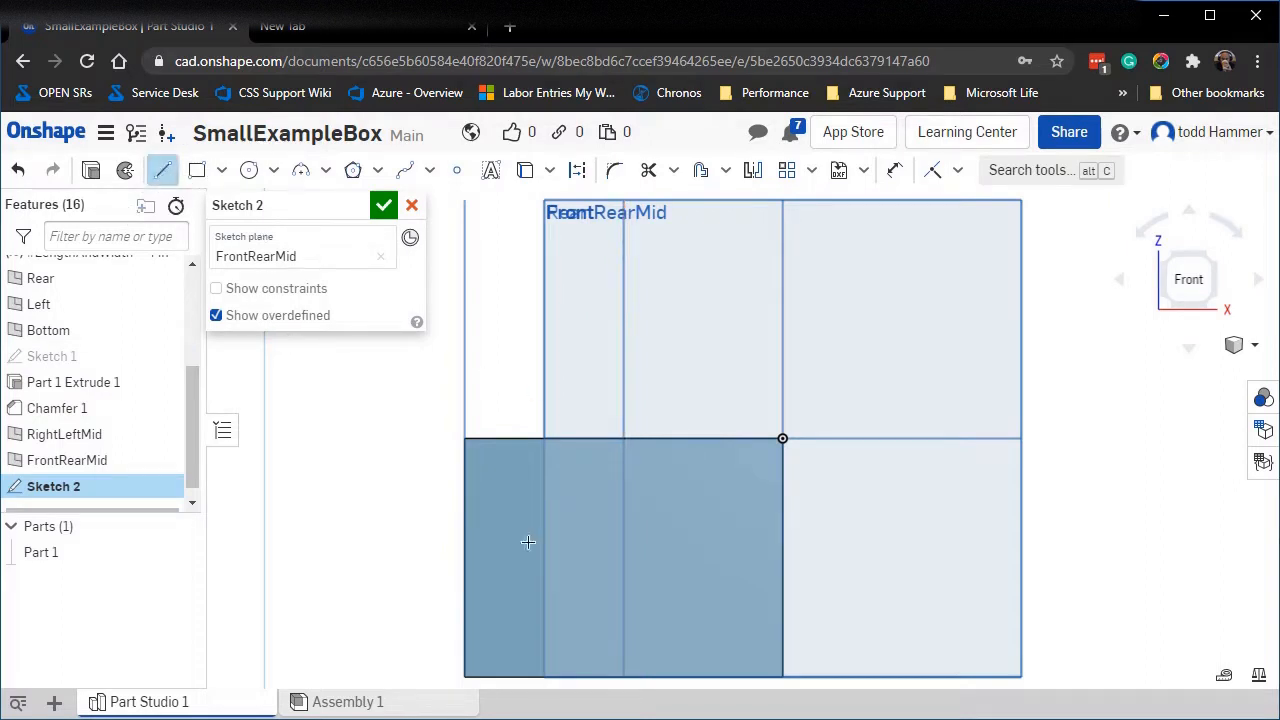
click(612, 413)
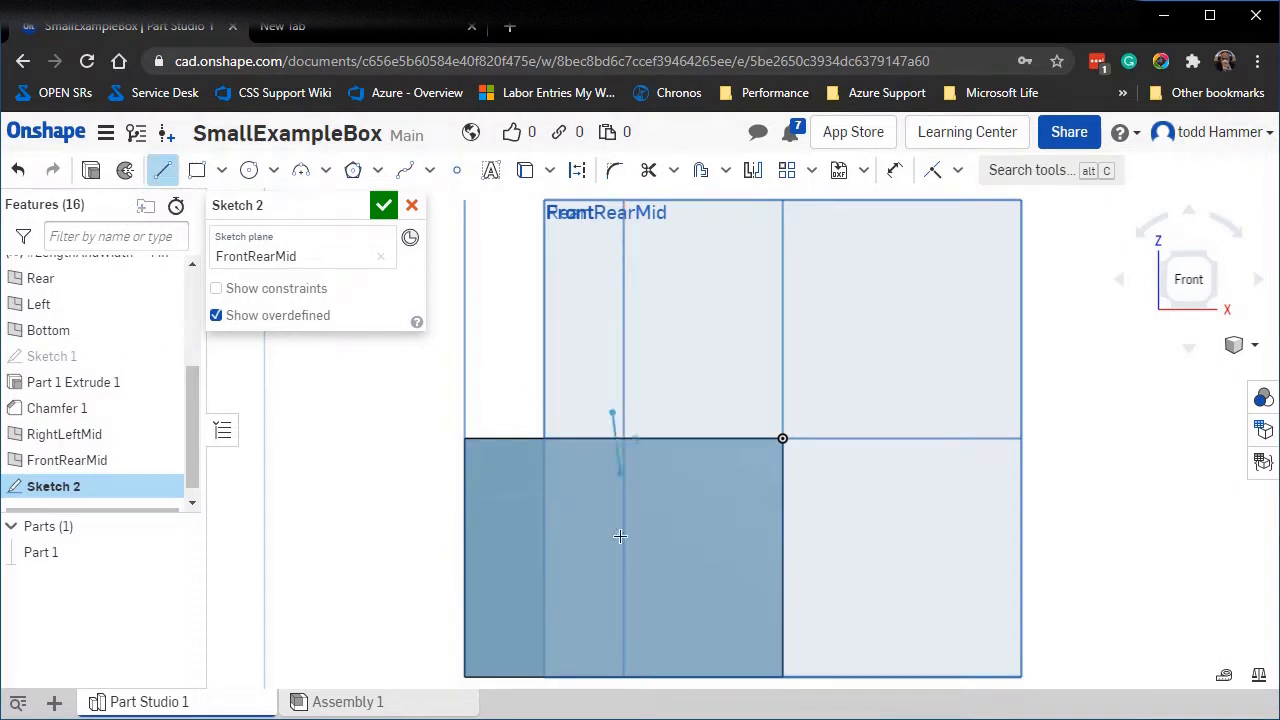
click(610, 620)
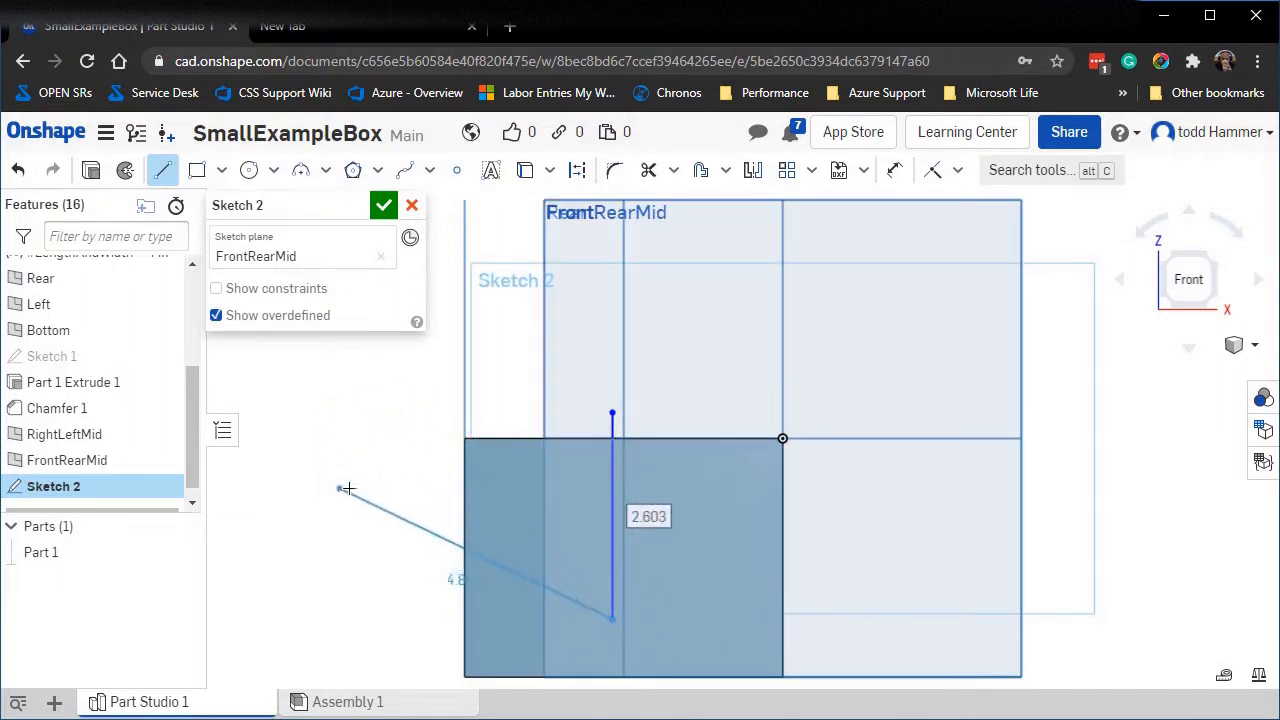
right_click(422, 489)
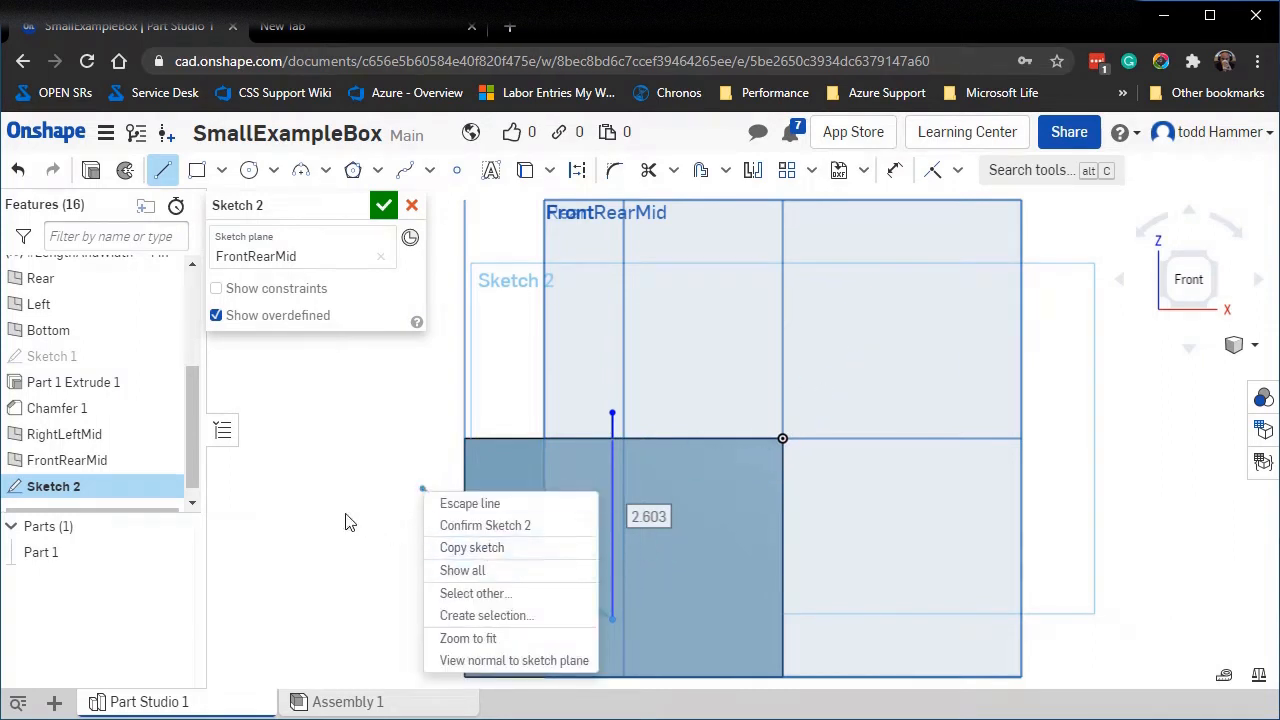
key(Escape)
key(Escape)
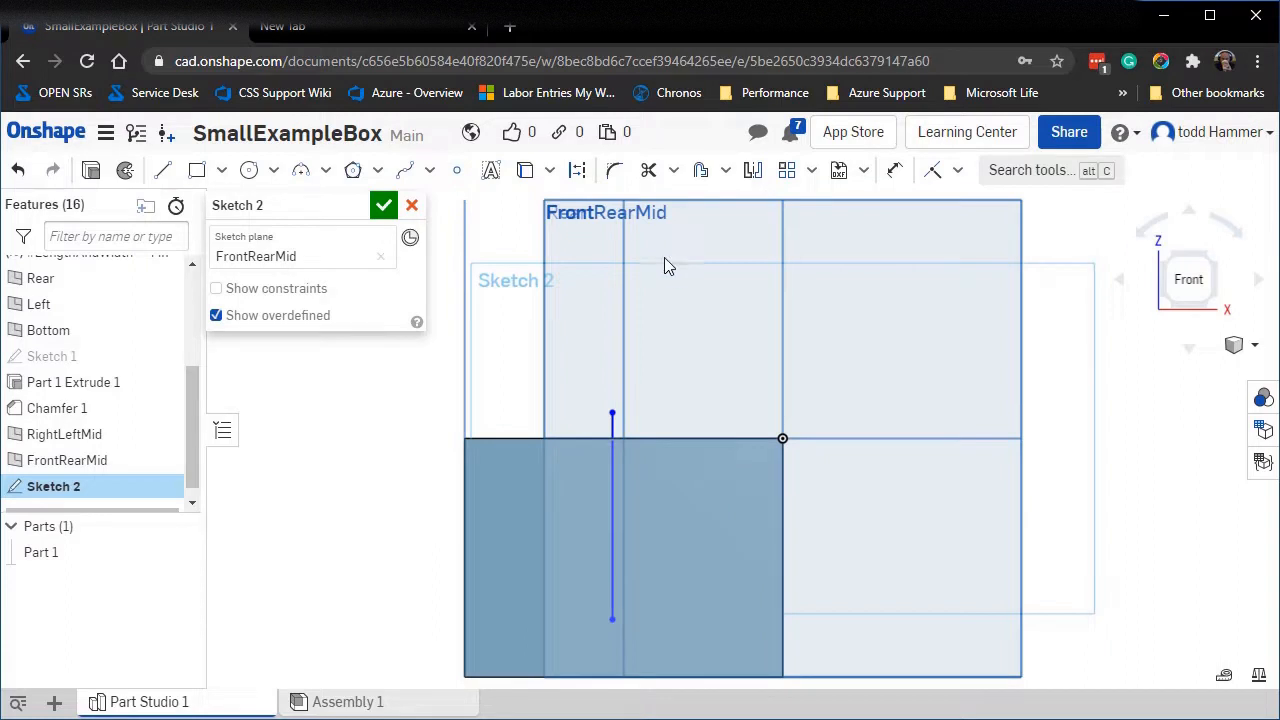
Make the line's upper endpoint coincident with the RightLeftMid plane and accept the sketch.
click(935, 172)
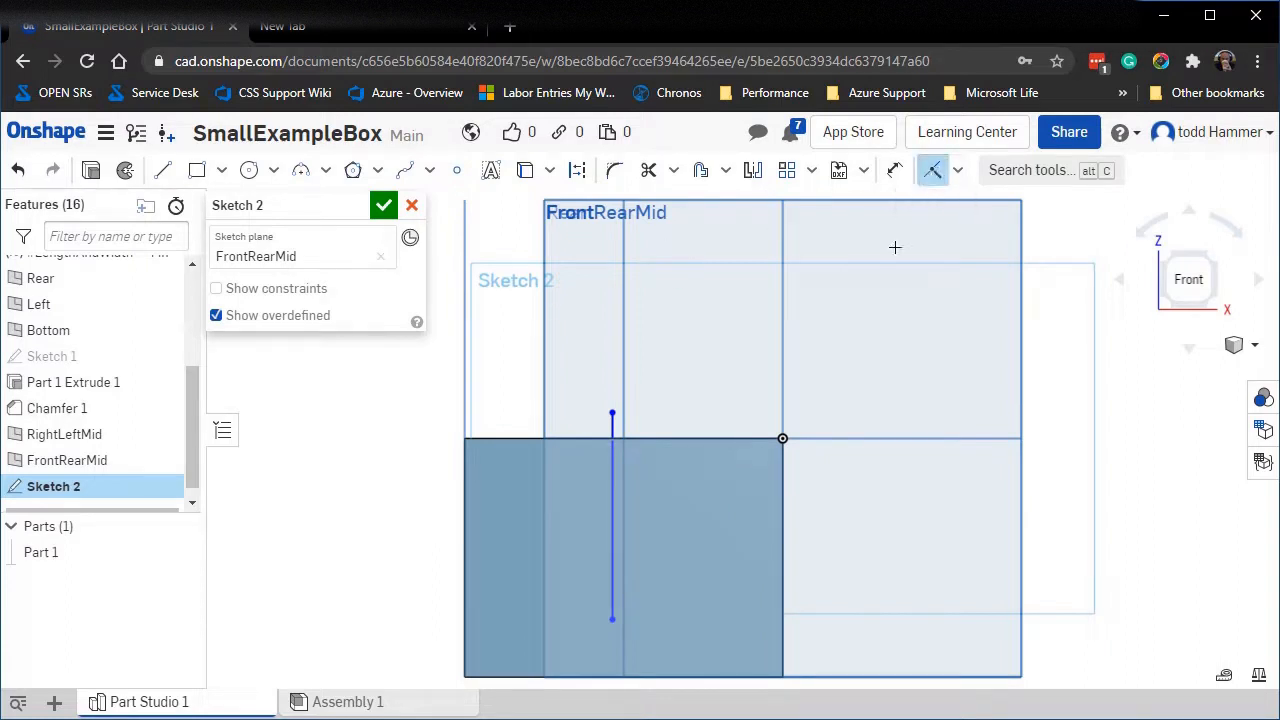
click(611, 413)
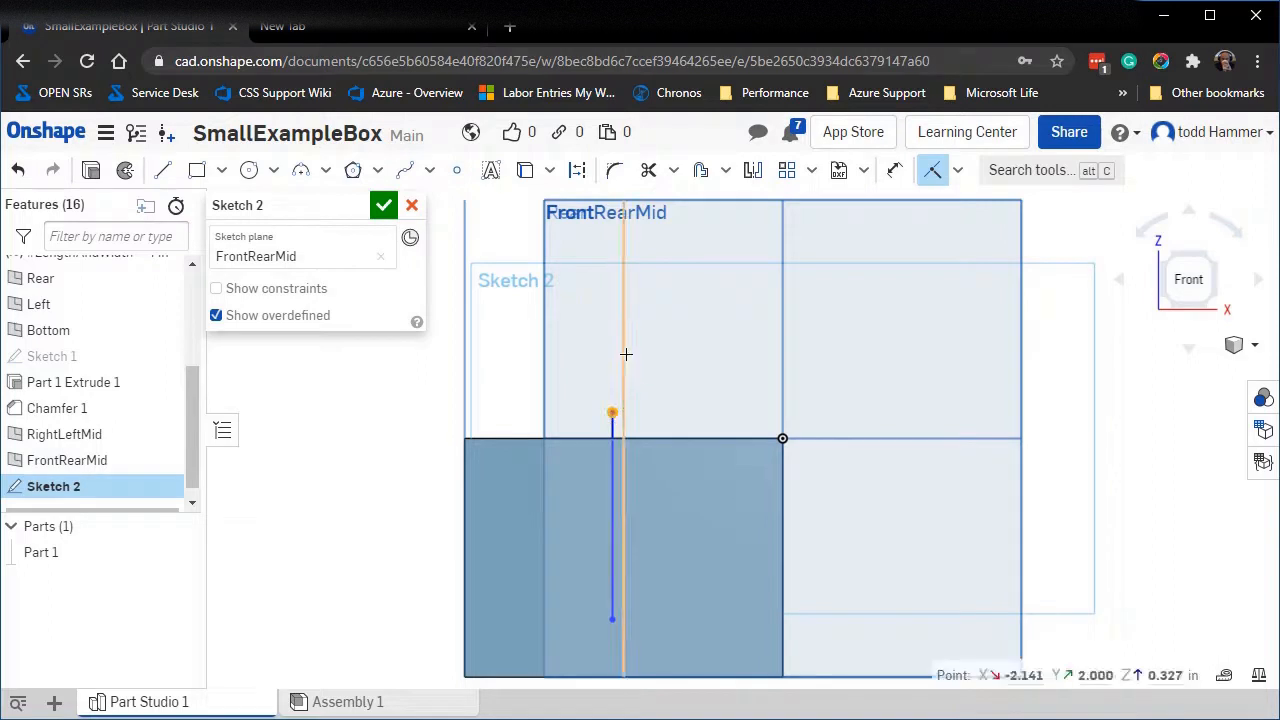
click(625, 354)
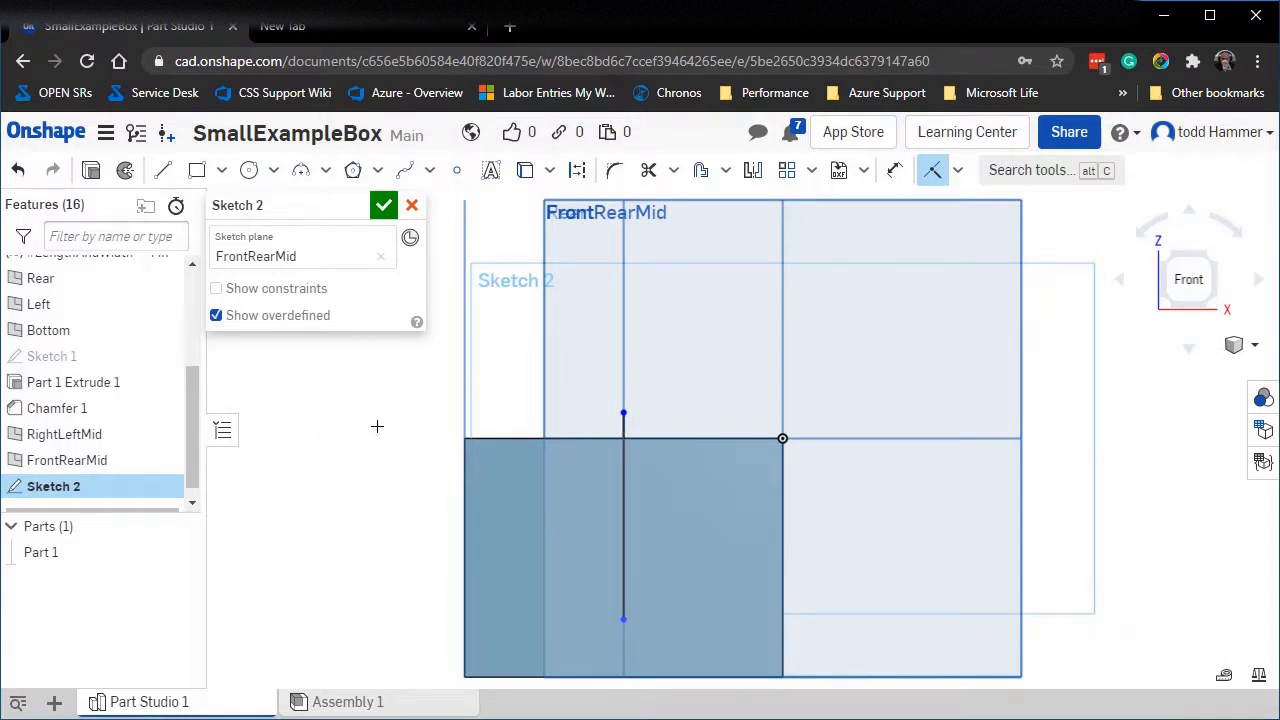
click(385, 207)
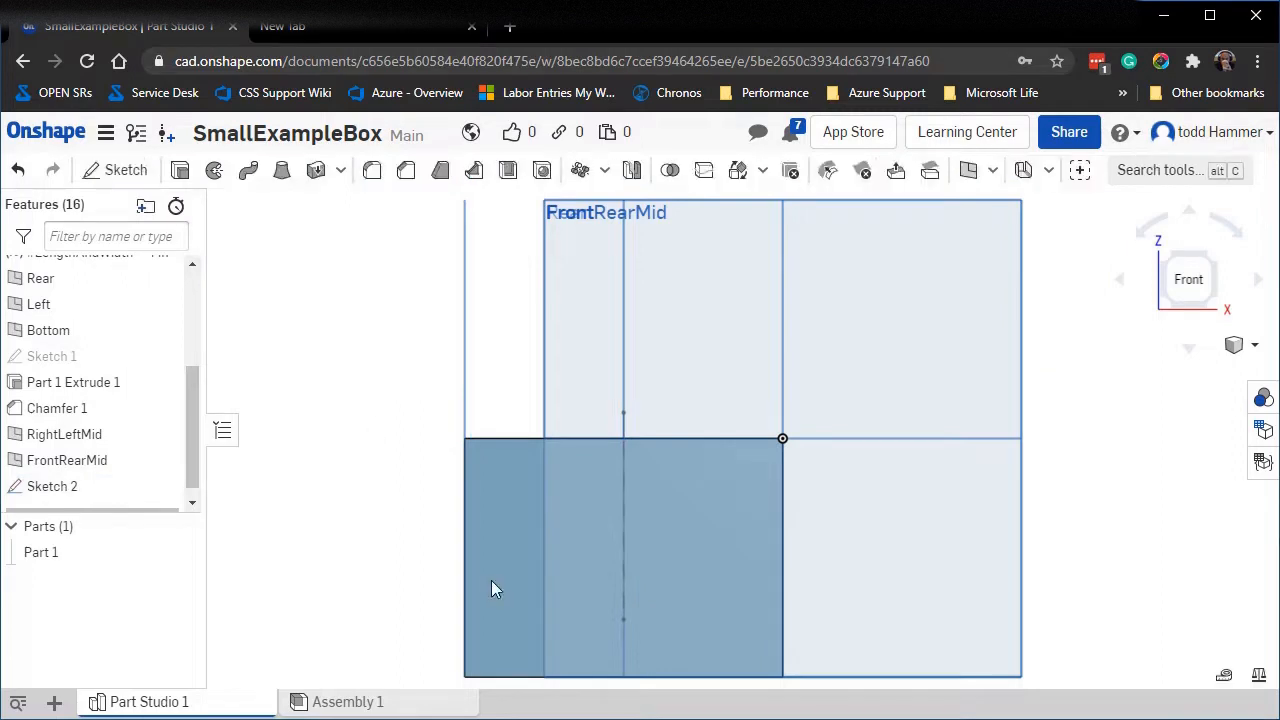
Create a circular part pattern of Part 1 around the sketched line, with 4 equally spaced instances over 360 degrees.
key(shift+7)
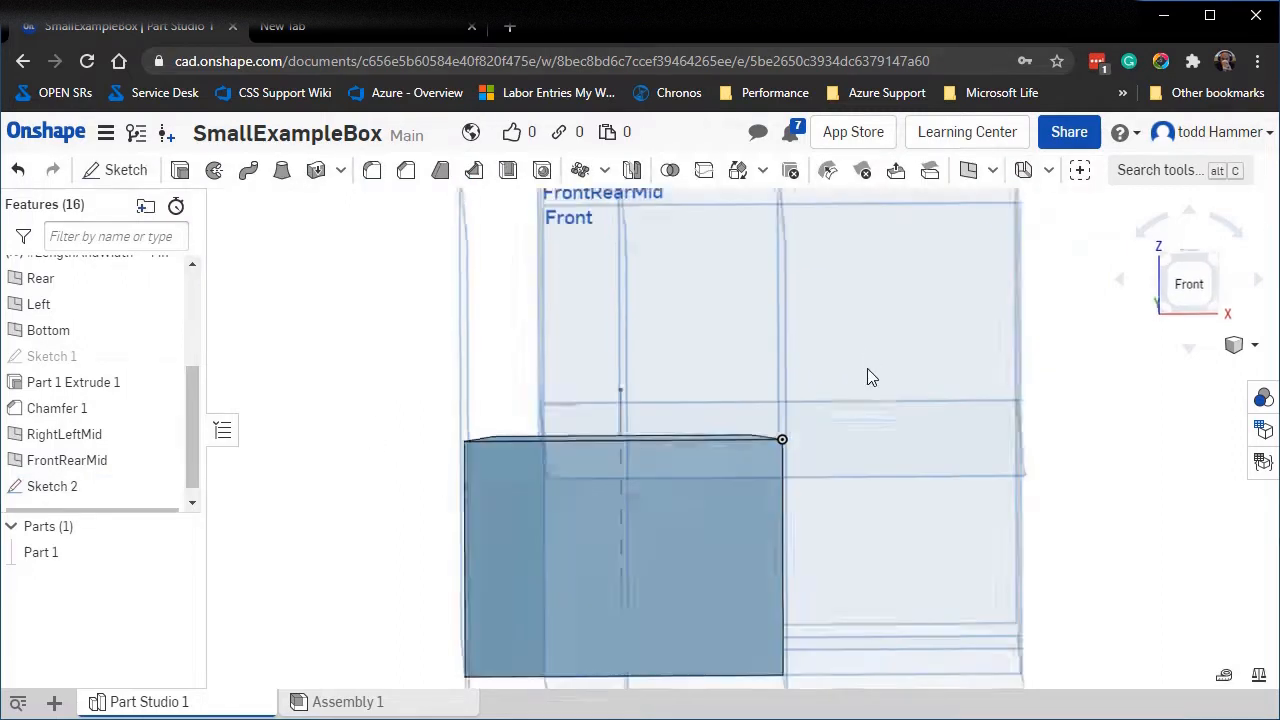
scroll(794, 393, down, 1)
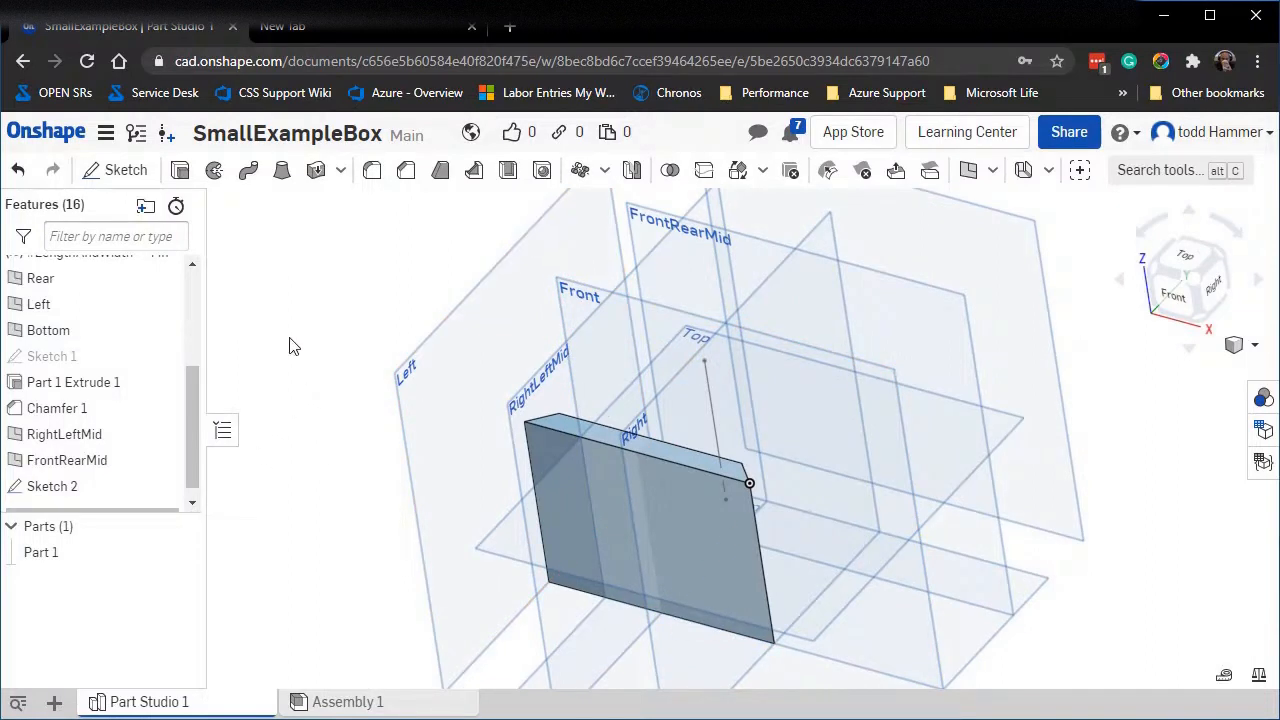
scroll(289, 346, up, 1)
scroll(290, 343, down, 1)
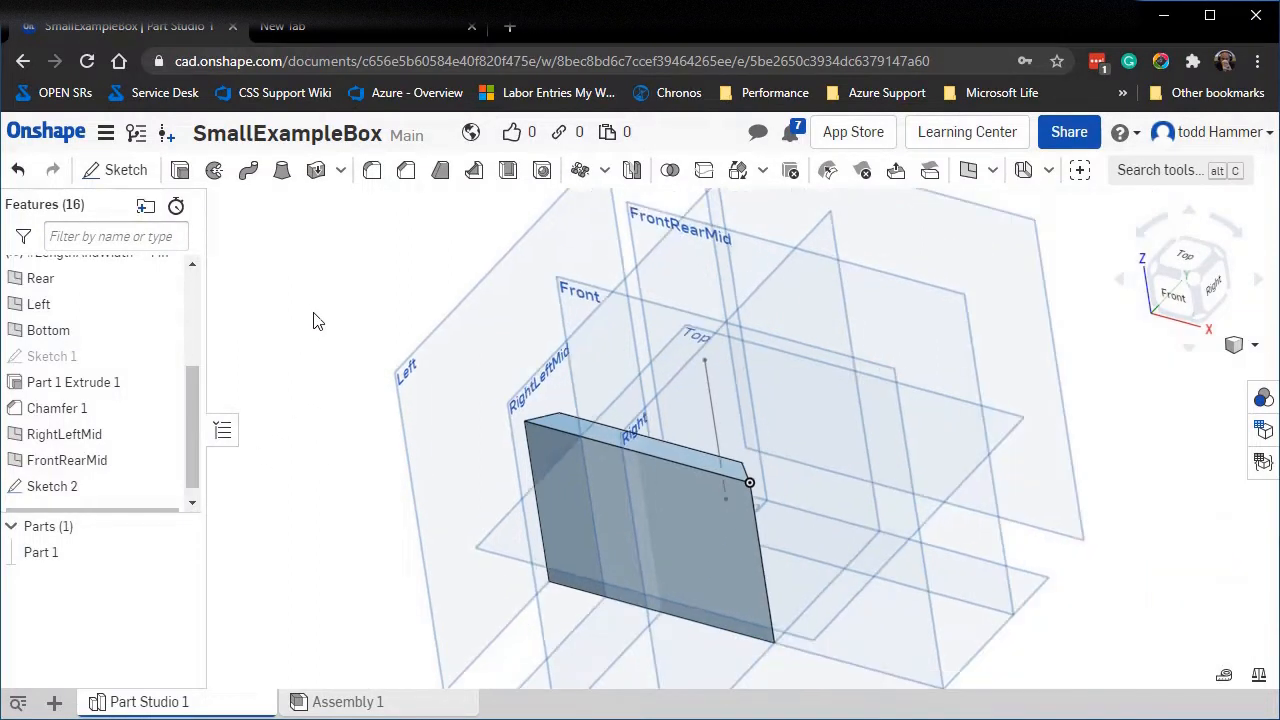
click(582, 172)
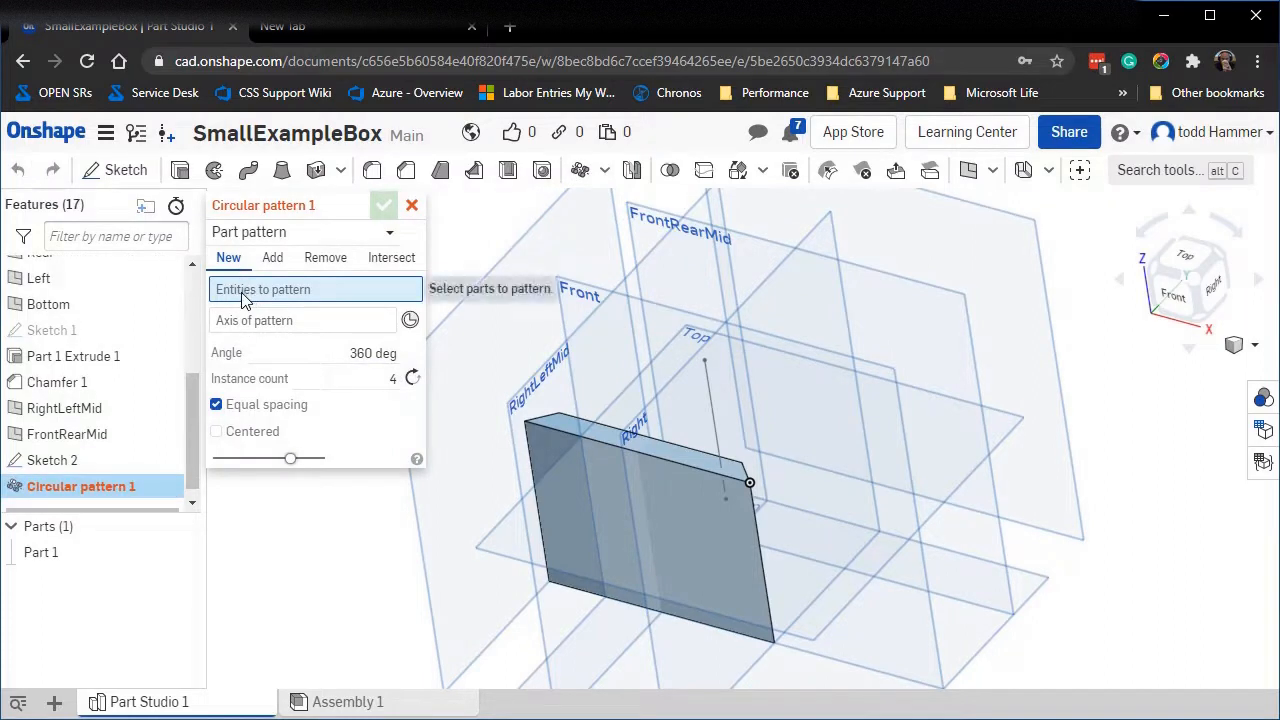
click(551, 427)
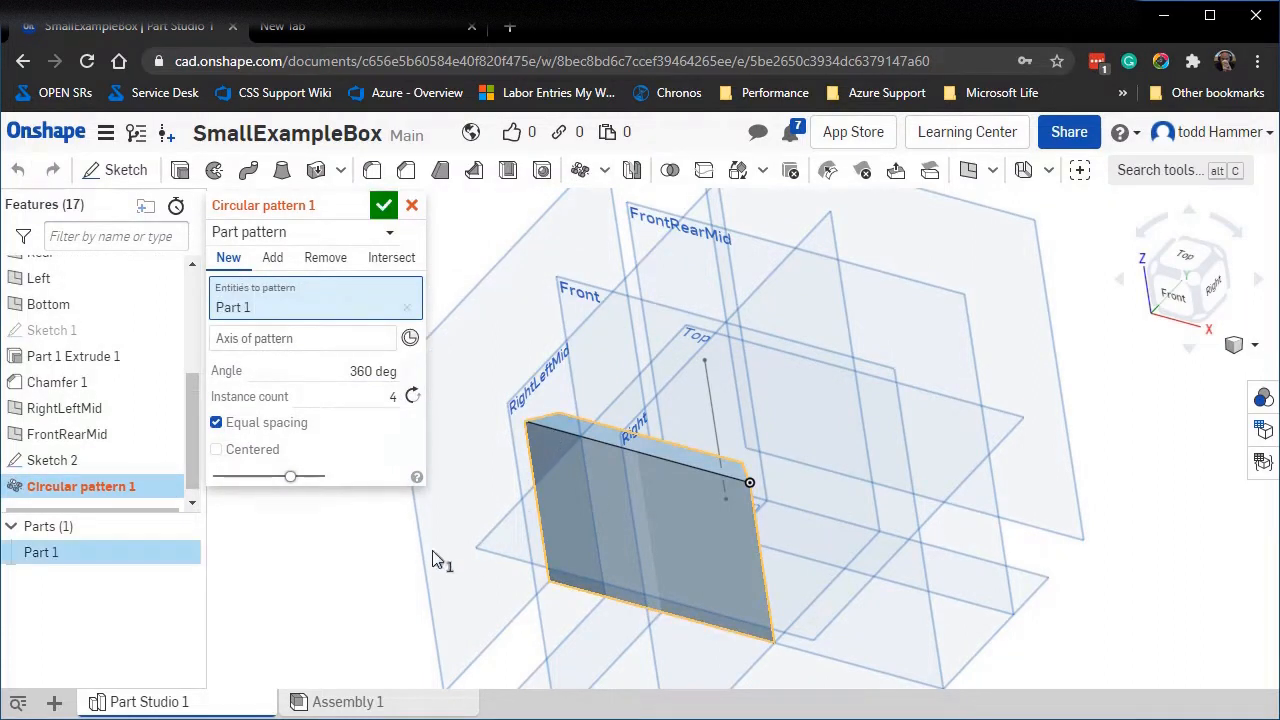
click(268, 339)
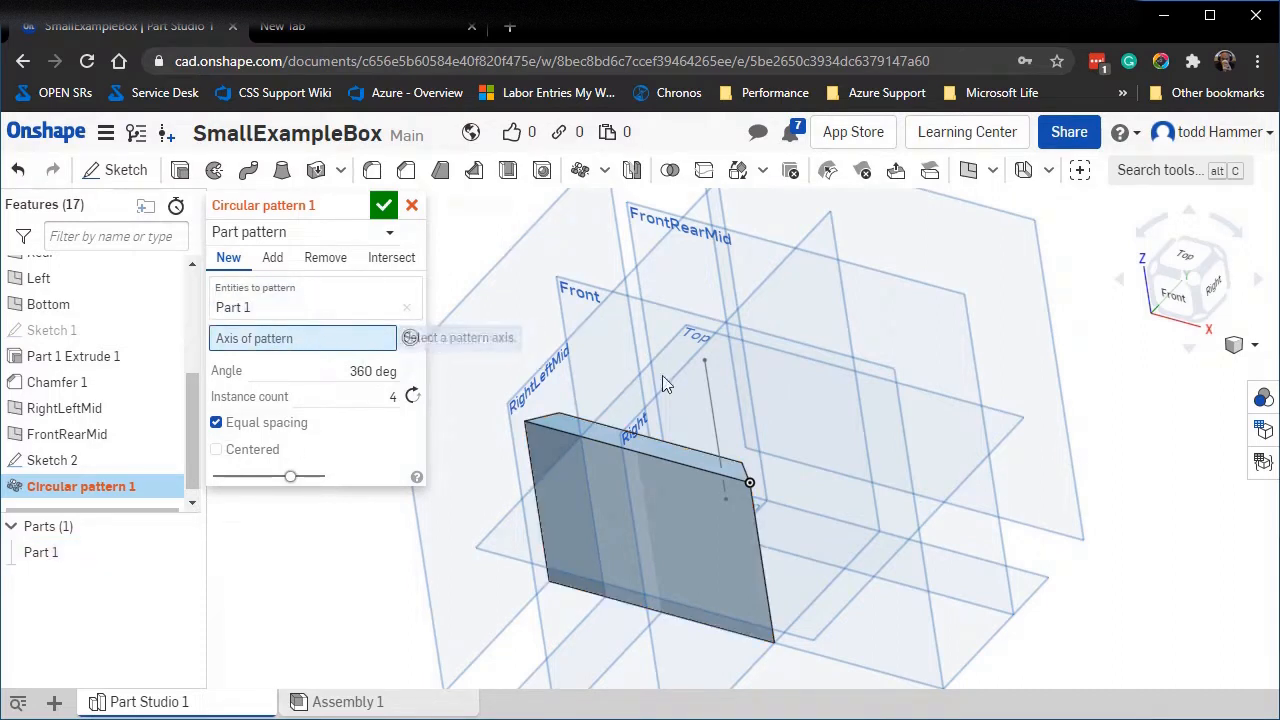
click(706, 368)
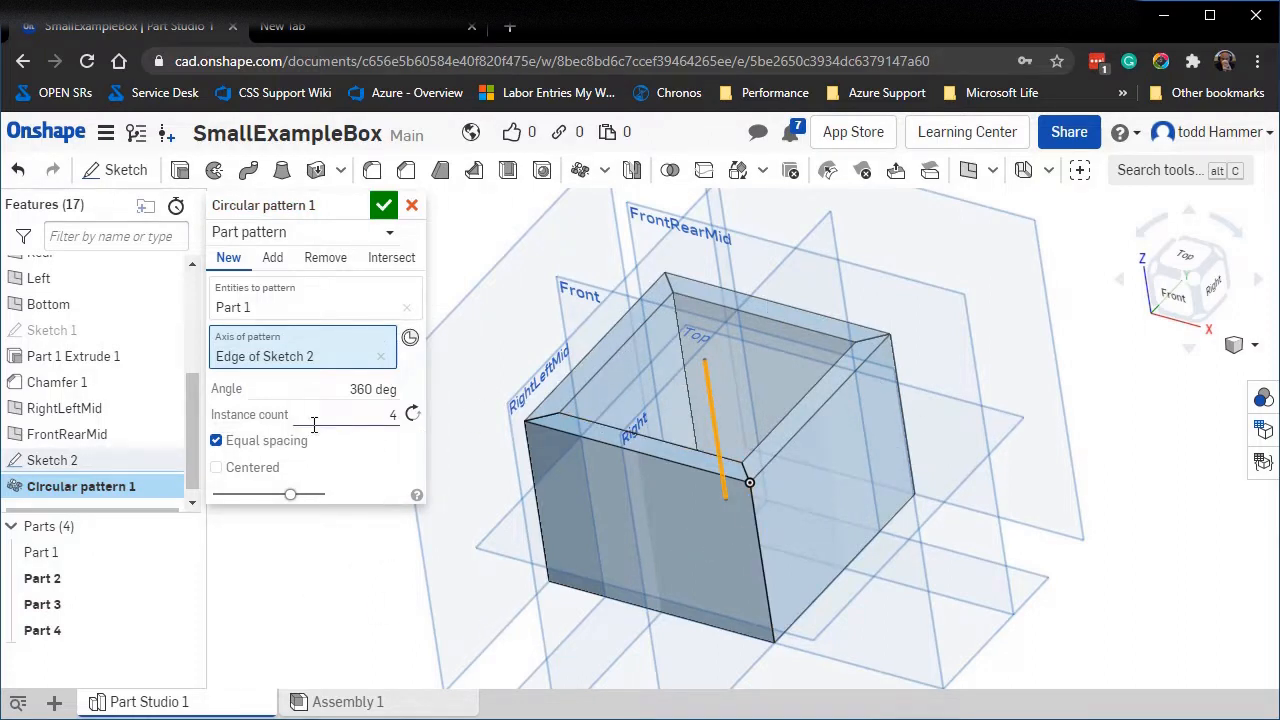
click(365, 412)
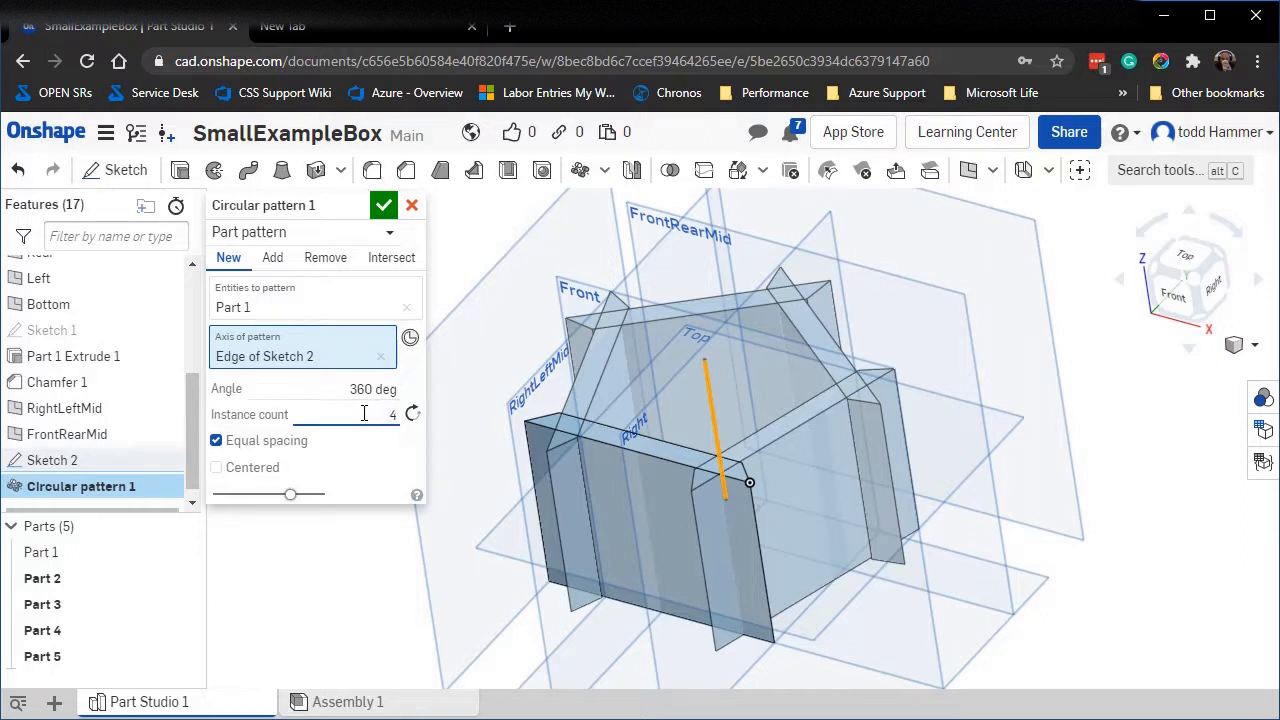
key(Return)
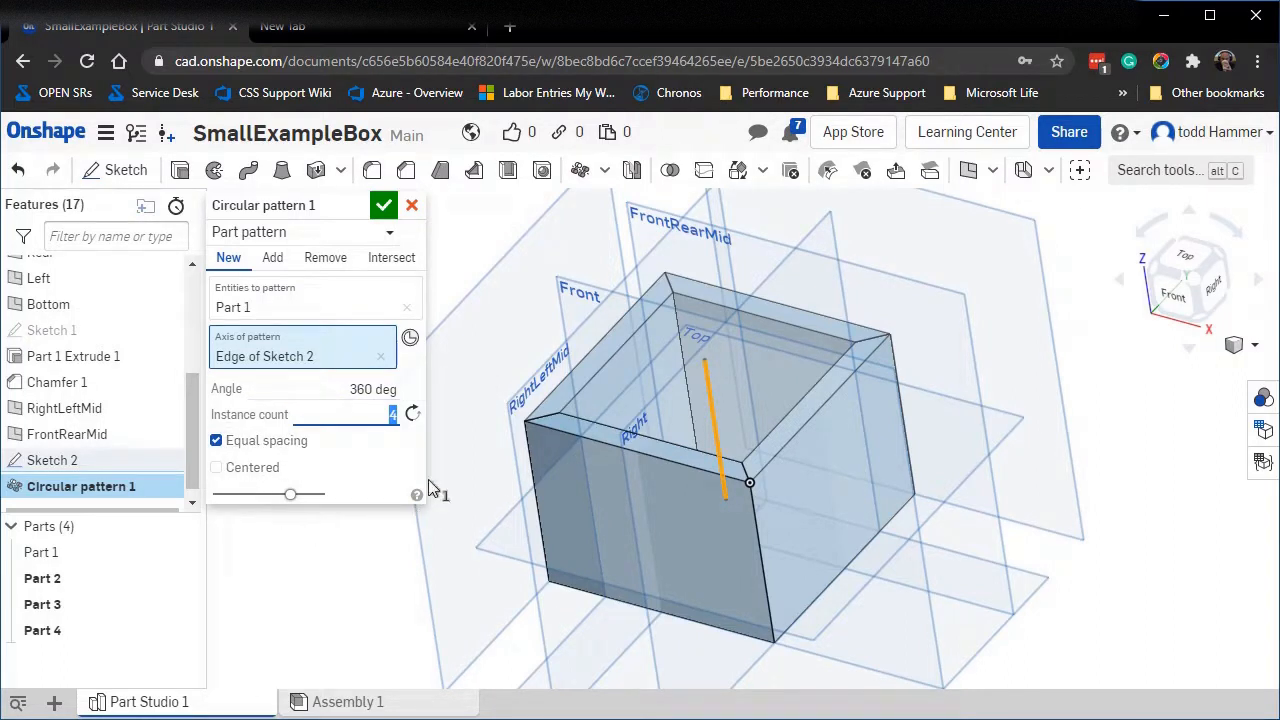
click(384, 205)
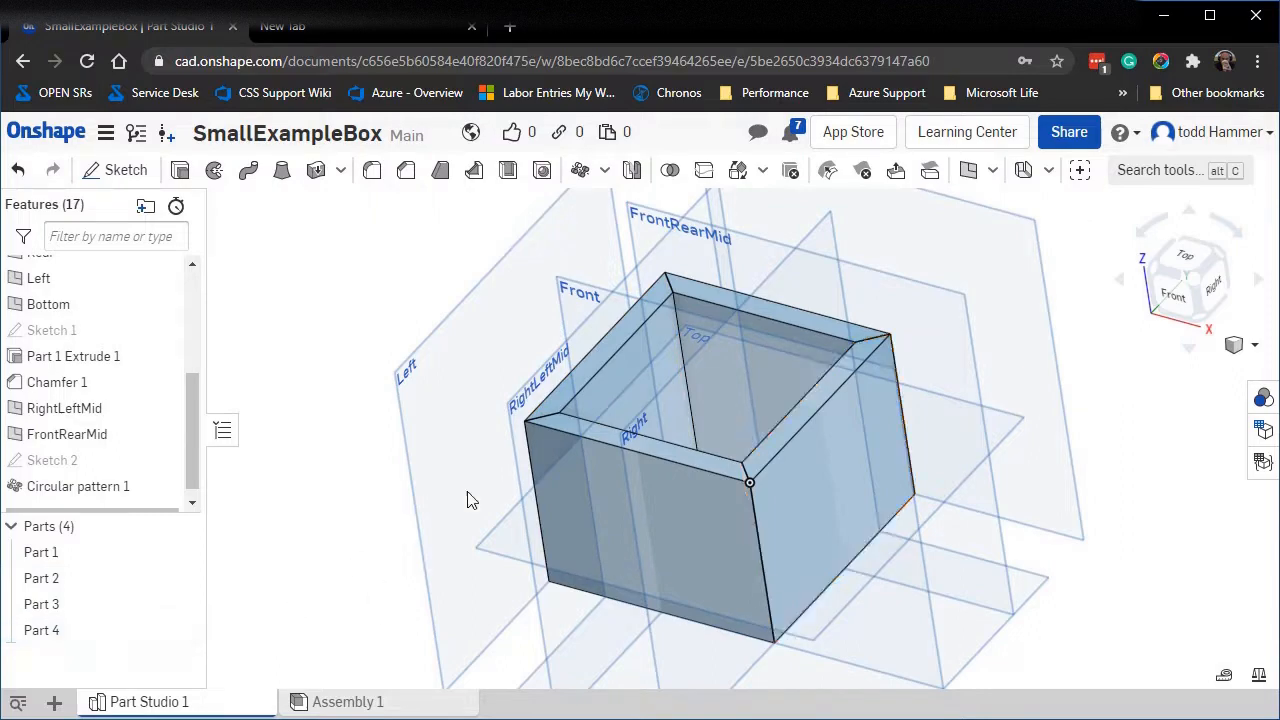
Start a new sketch on the Bottom plane and view it from the top.
right_drag(323, 466, 357, 490)
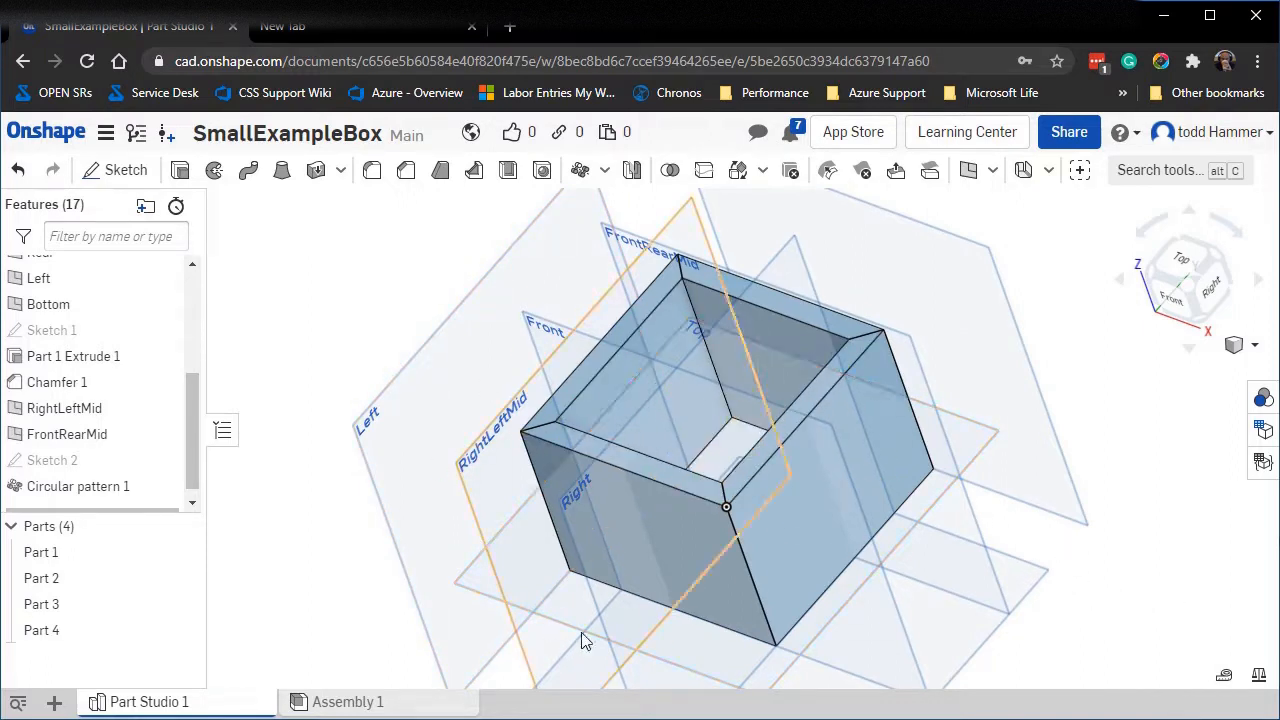
mouse_move(319, 355)
right_down()
mouse_move(330, 393)
mouse_move(332, 343)
right_up()
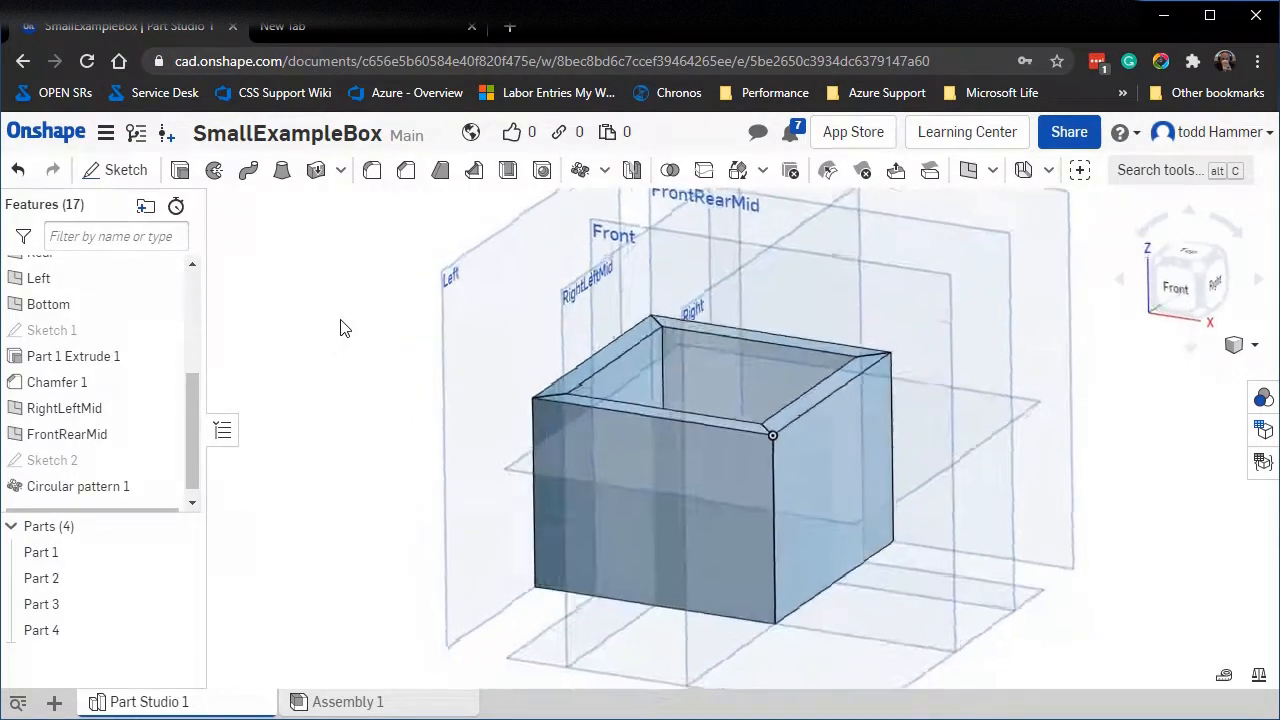
right_drag(334, 344, 374, 414)
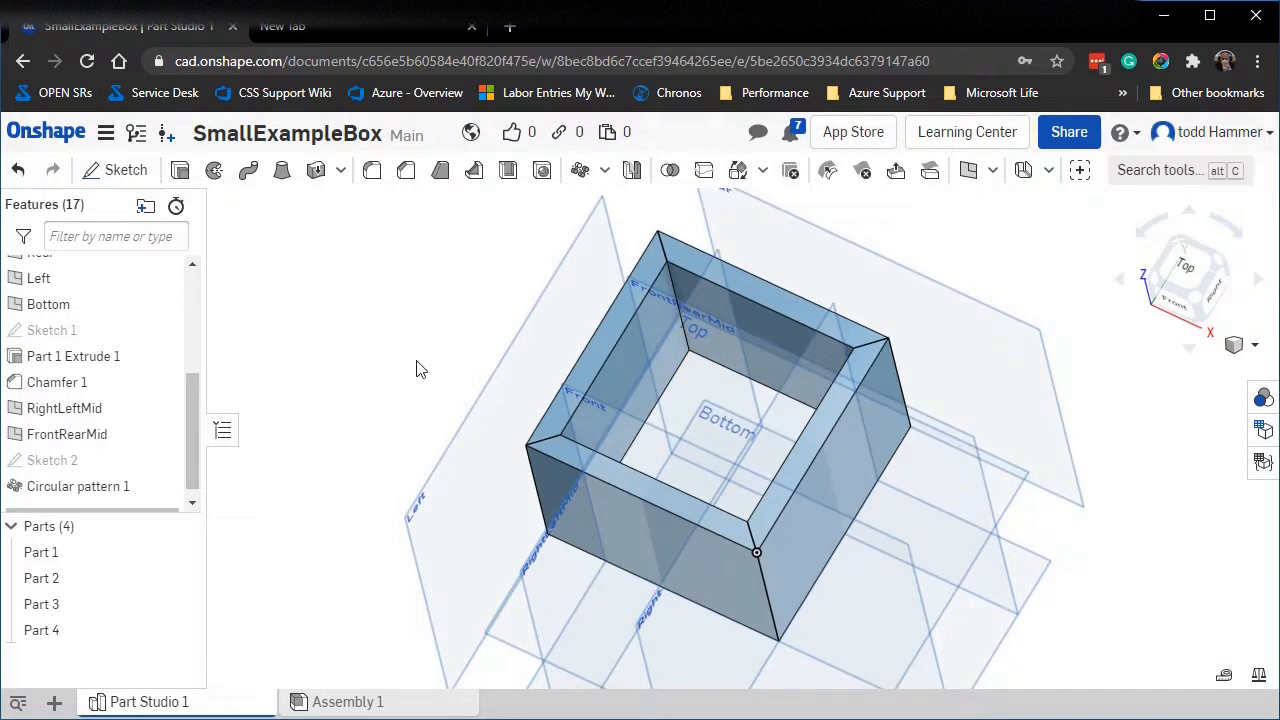
scroll(420, 368, down, 2)
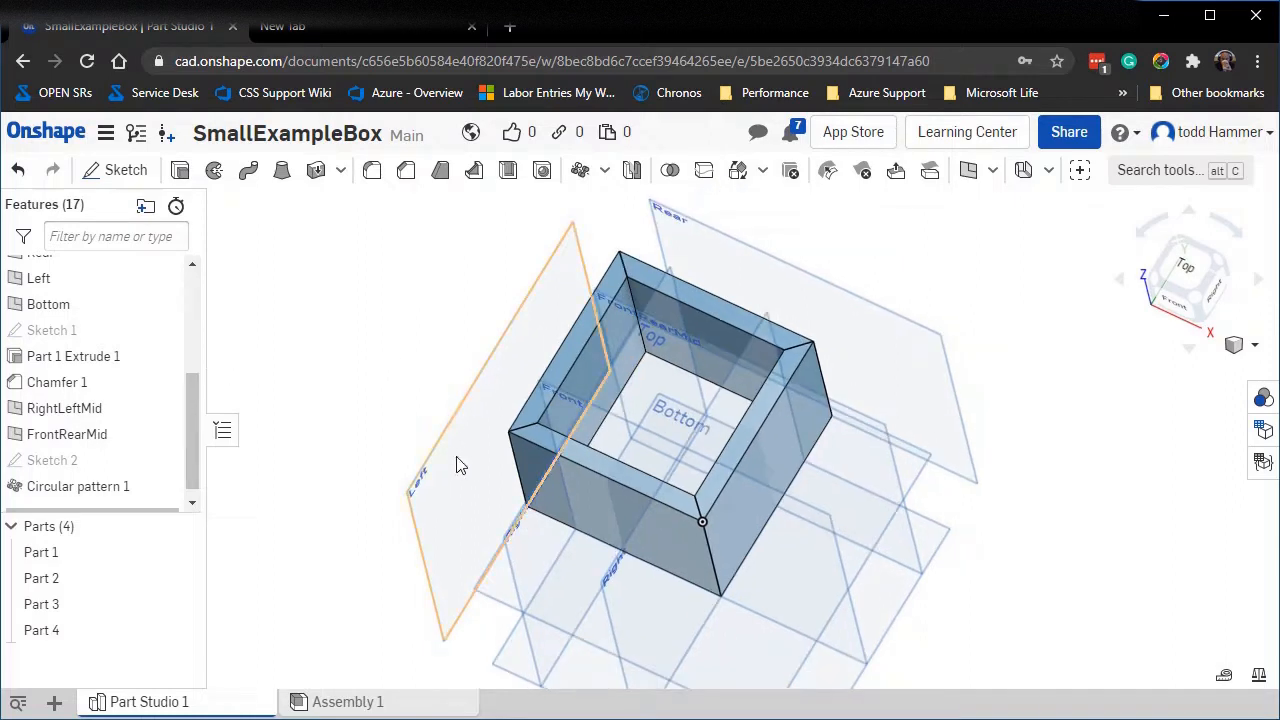
click(124, 172)
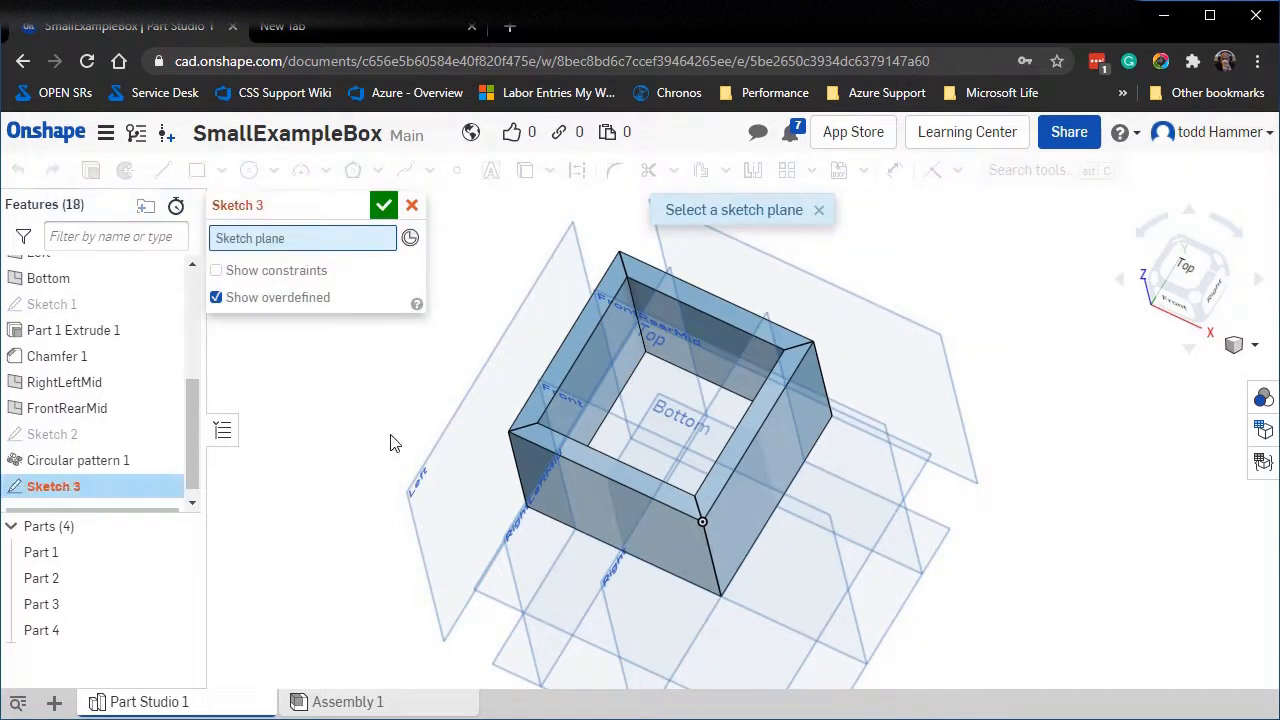
mouse_move(1029, 594)
right_down()
mouse_move(1051, 600)
mouse_move(1048, 566)
right_up()
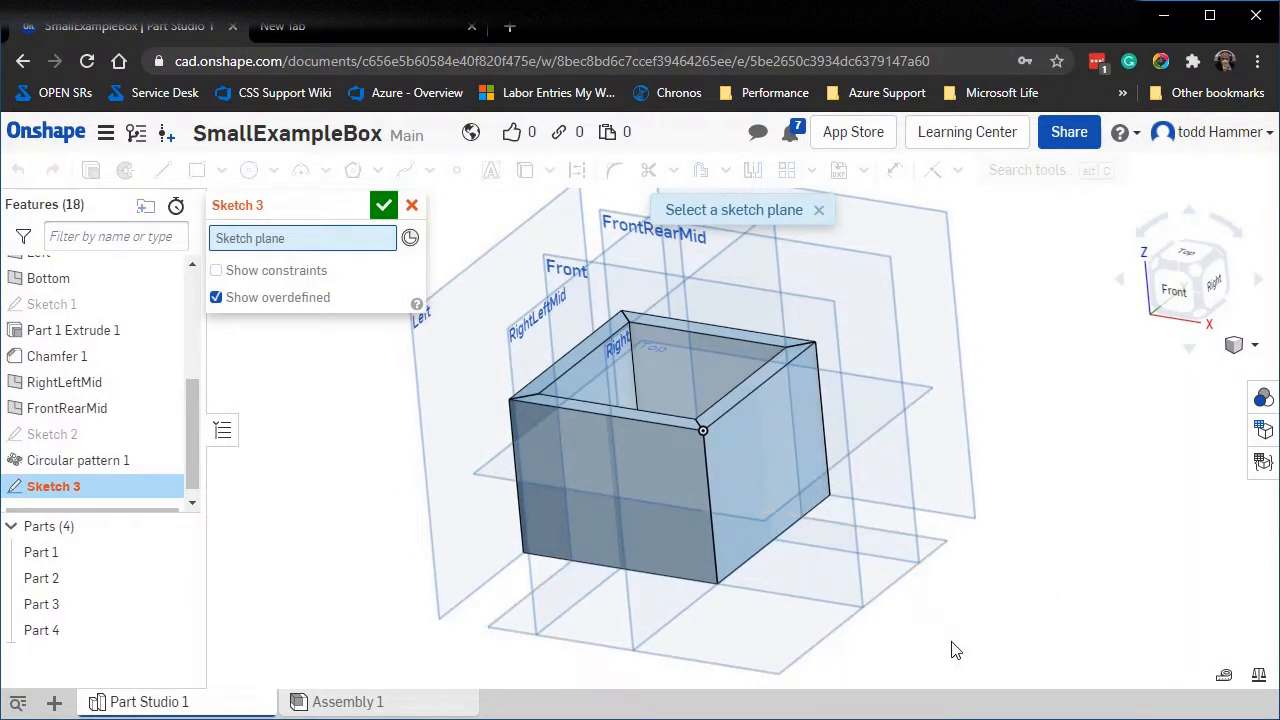
mouse_move(954, 649)
right_down()
mouse_move(1011, 629)
mouse_move(1061, 664)
right_up()
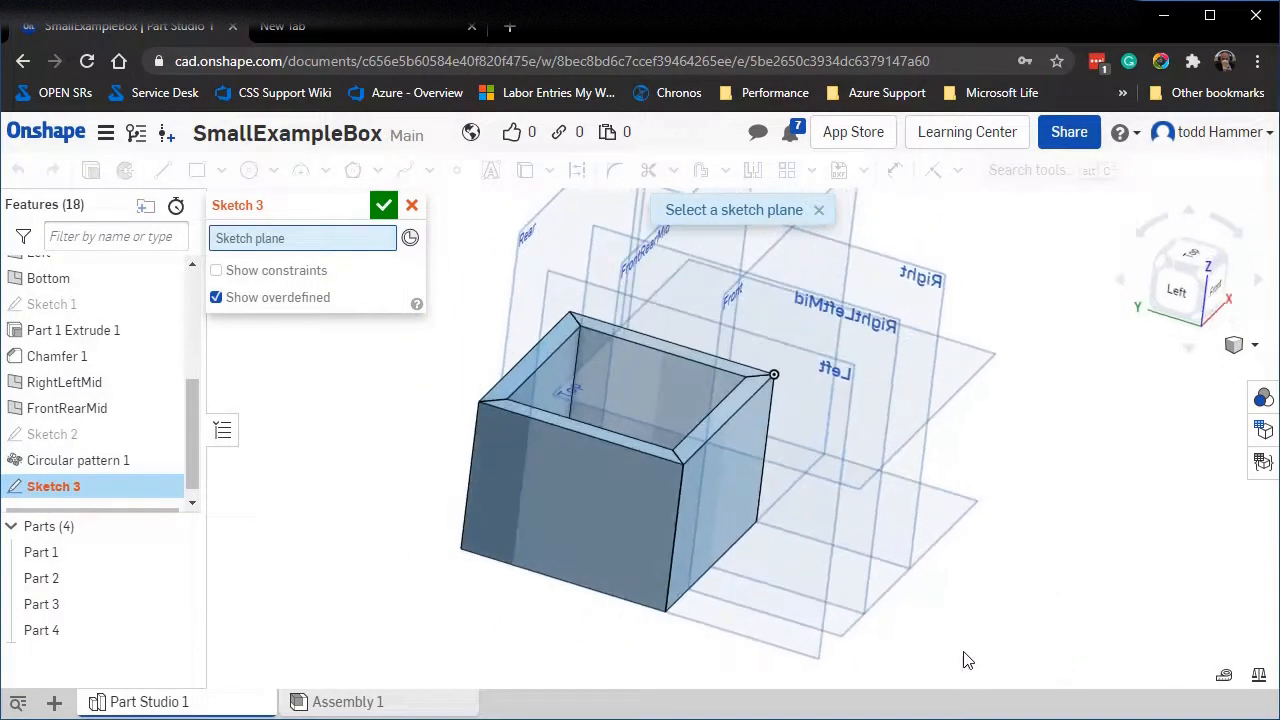
right_drag(968, 660, 986, 560)
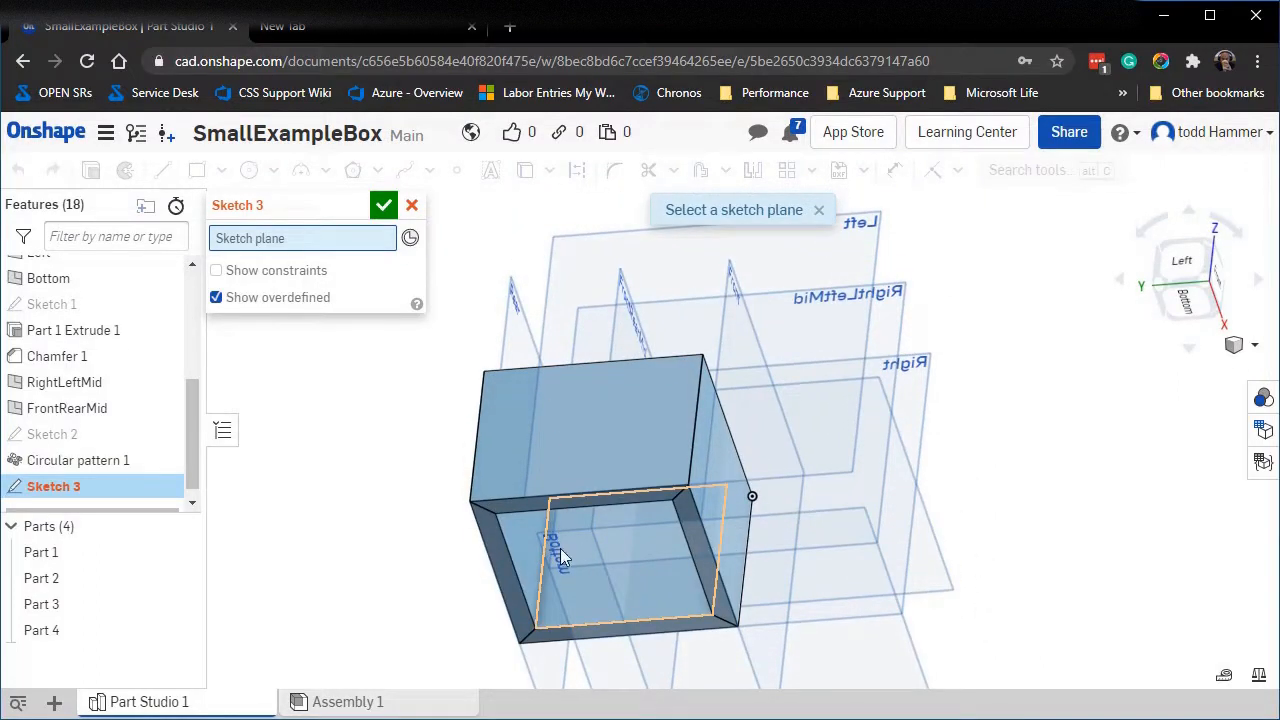
right_drag(1123, 517, 1046, 597)
click(953, 603)
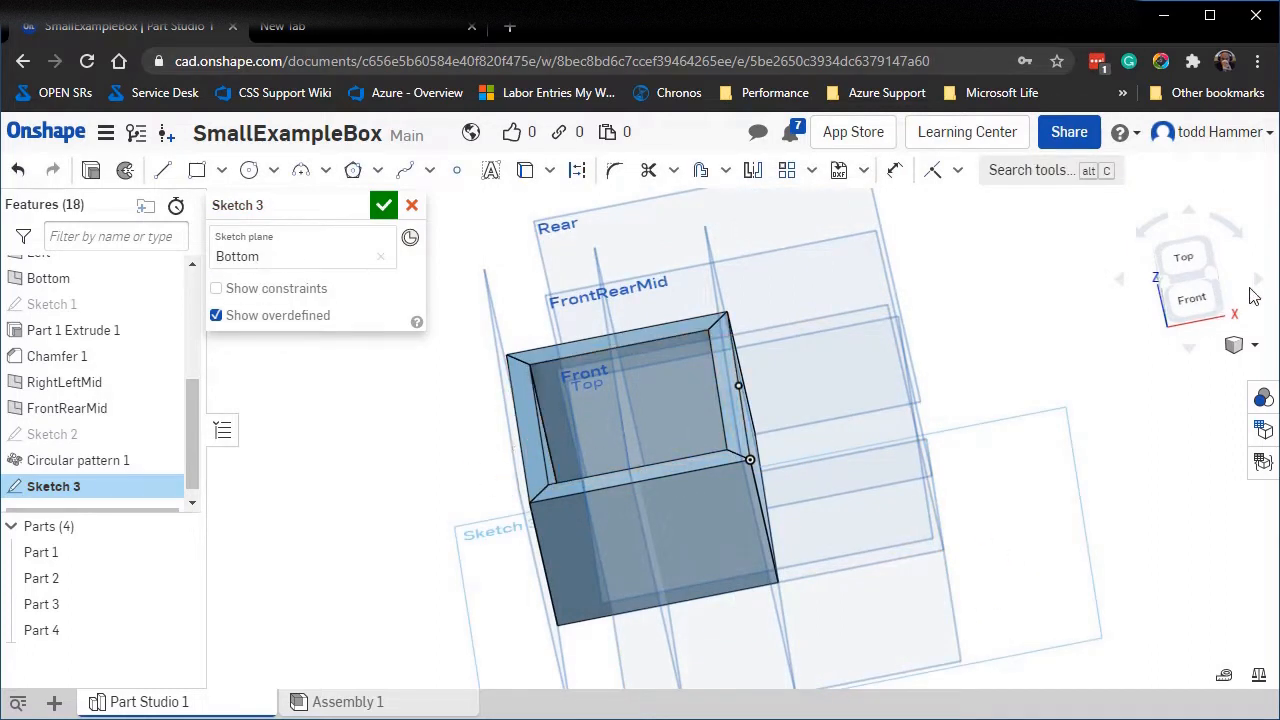
click(1188, 256)
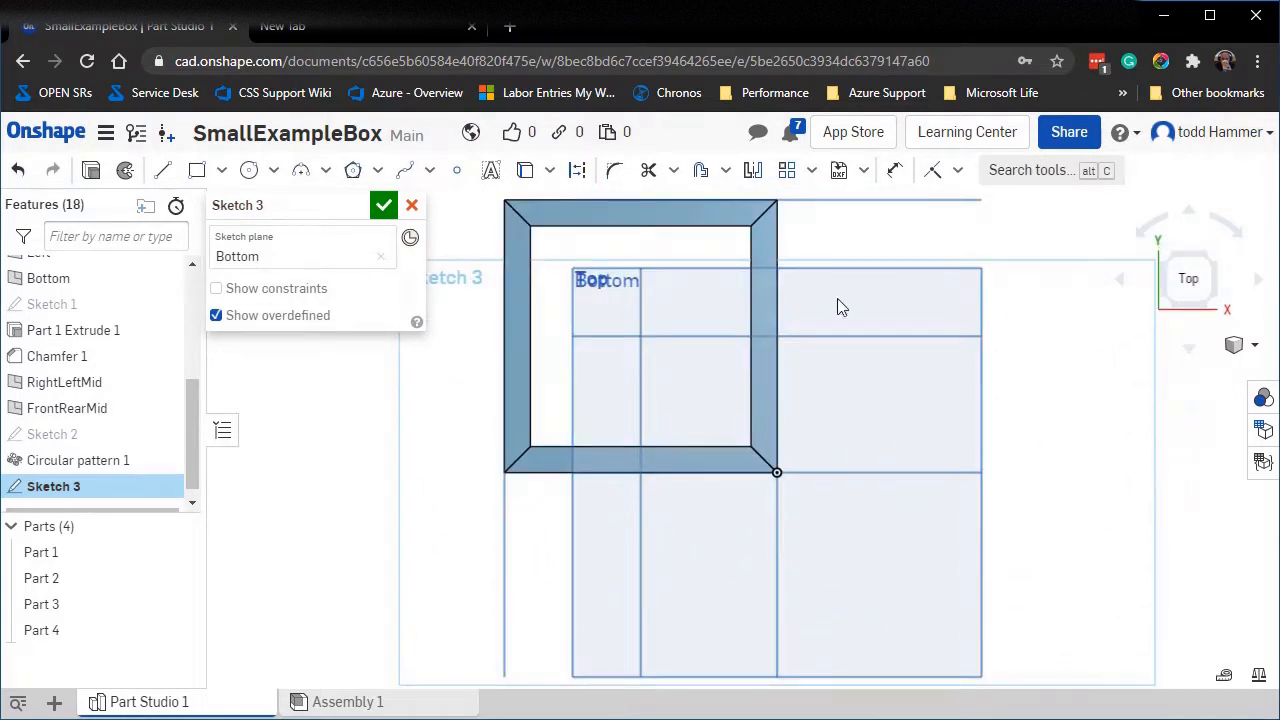
Sketch a corner rectangle about 2.74 in tall inside the opening between the four box walls.
click(192, 175)
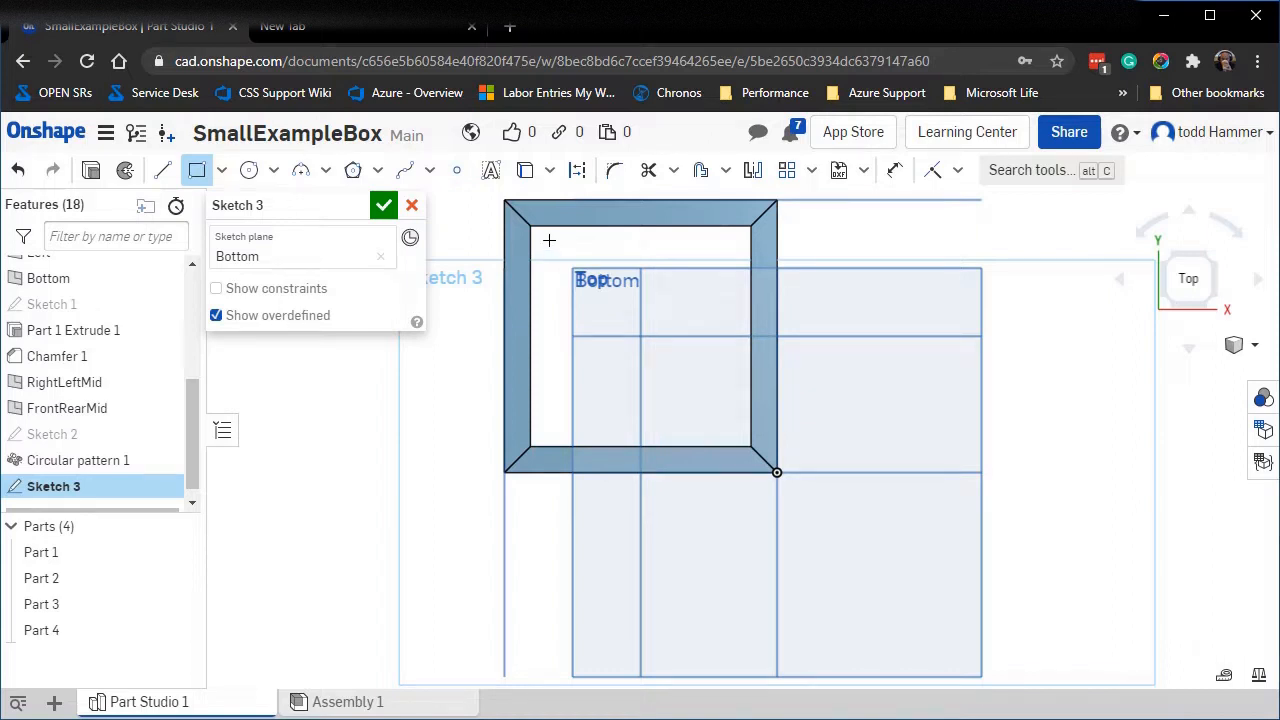
click(549, 241)
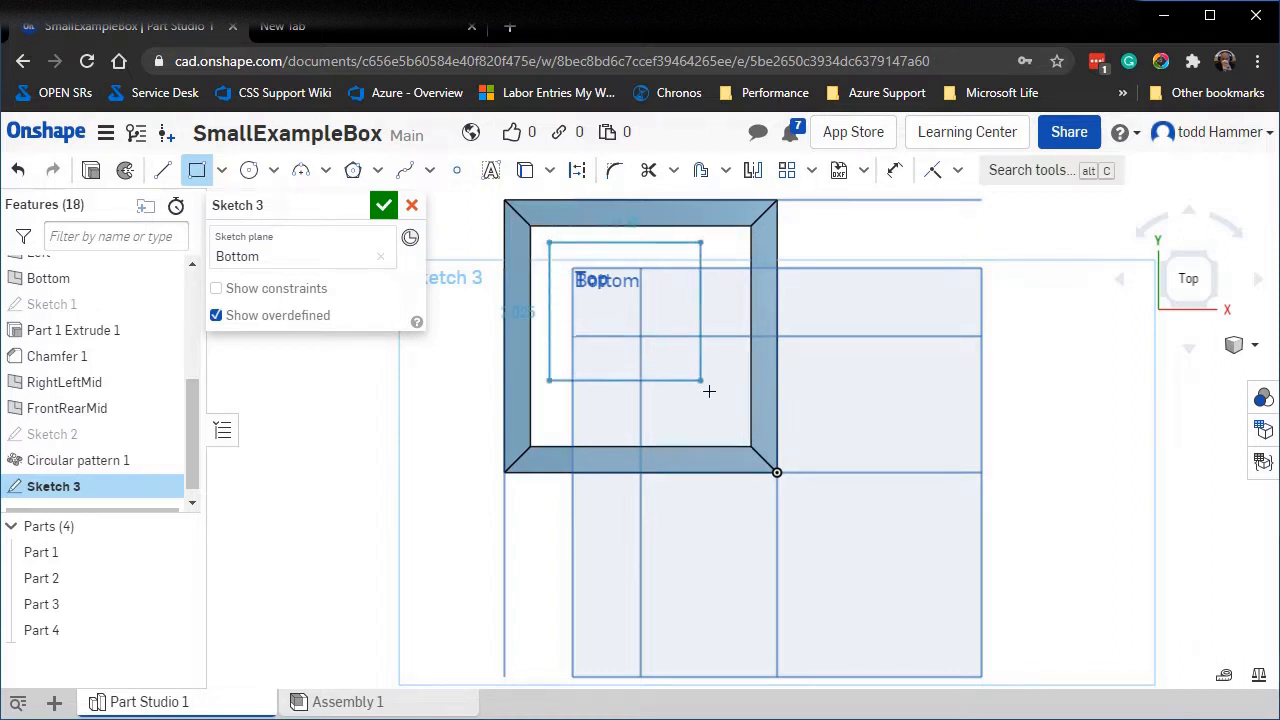
click(731, 429)
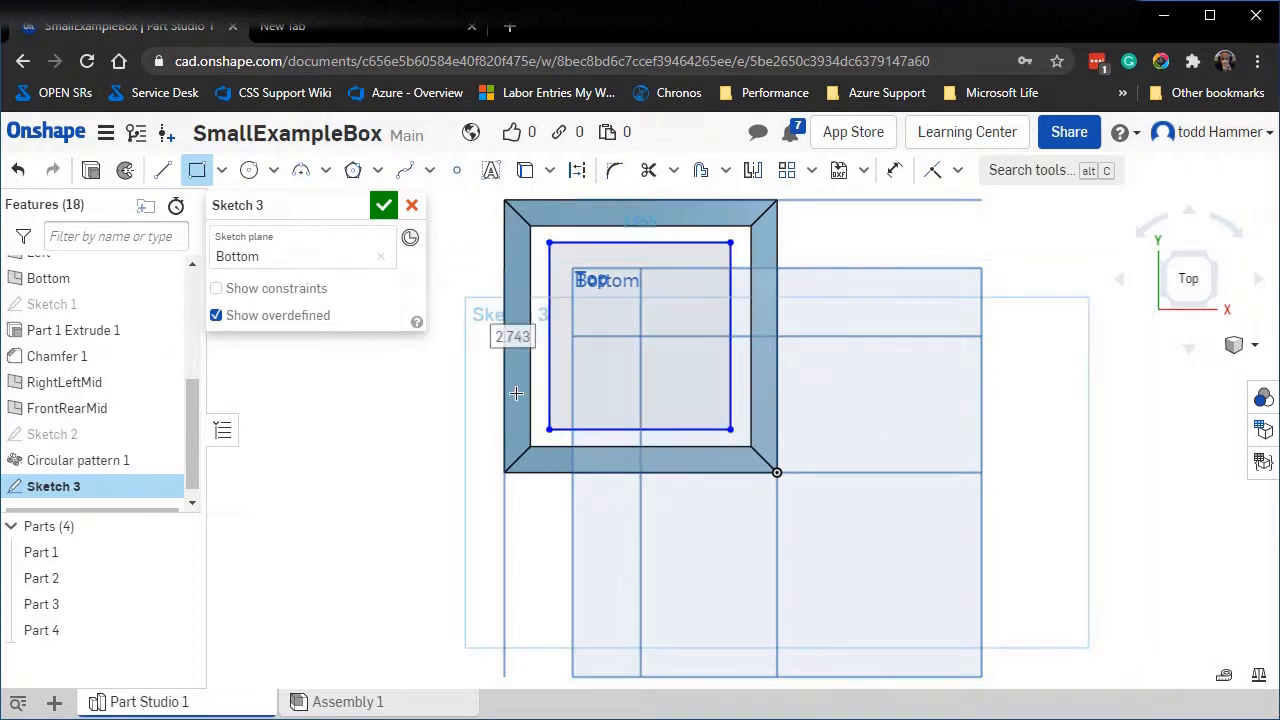
Make the rectangle coincident with the inner edges of all four box walls and accept the sketch.
click(933, 172)
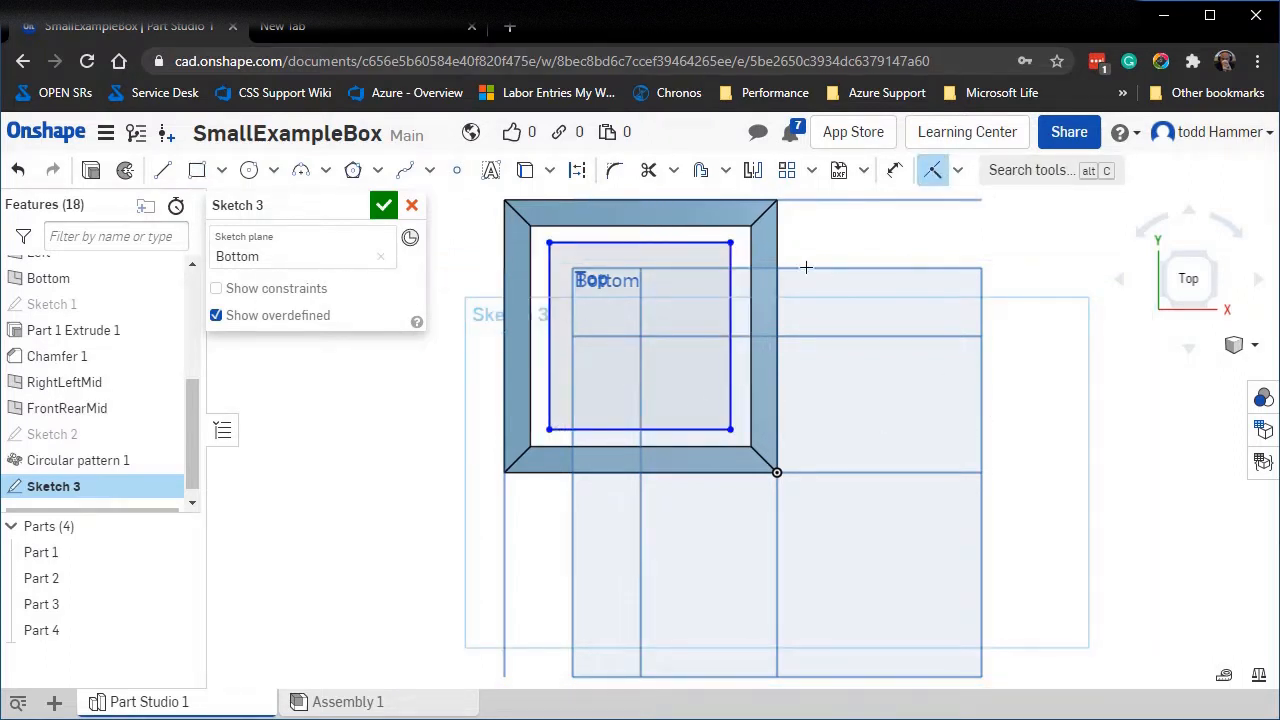
click(731, 243)
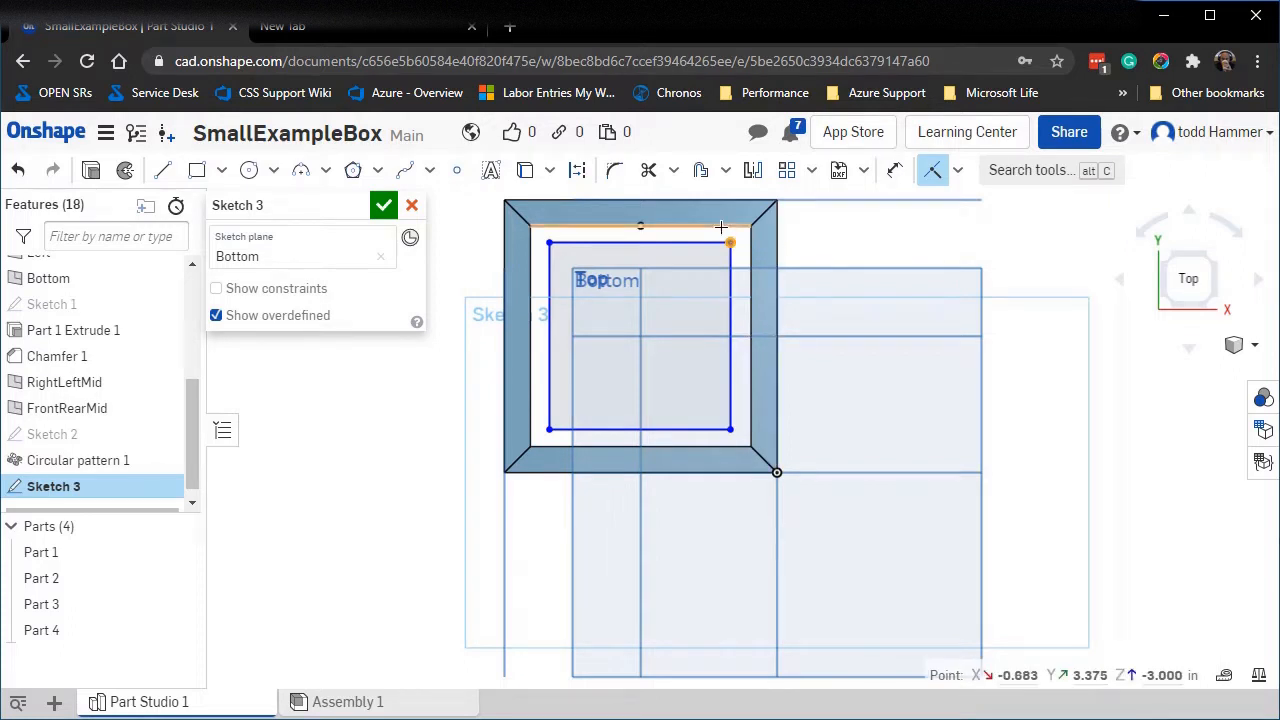
click(722, 228)
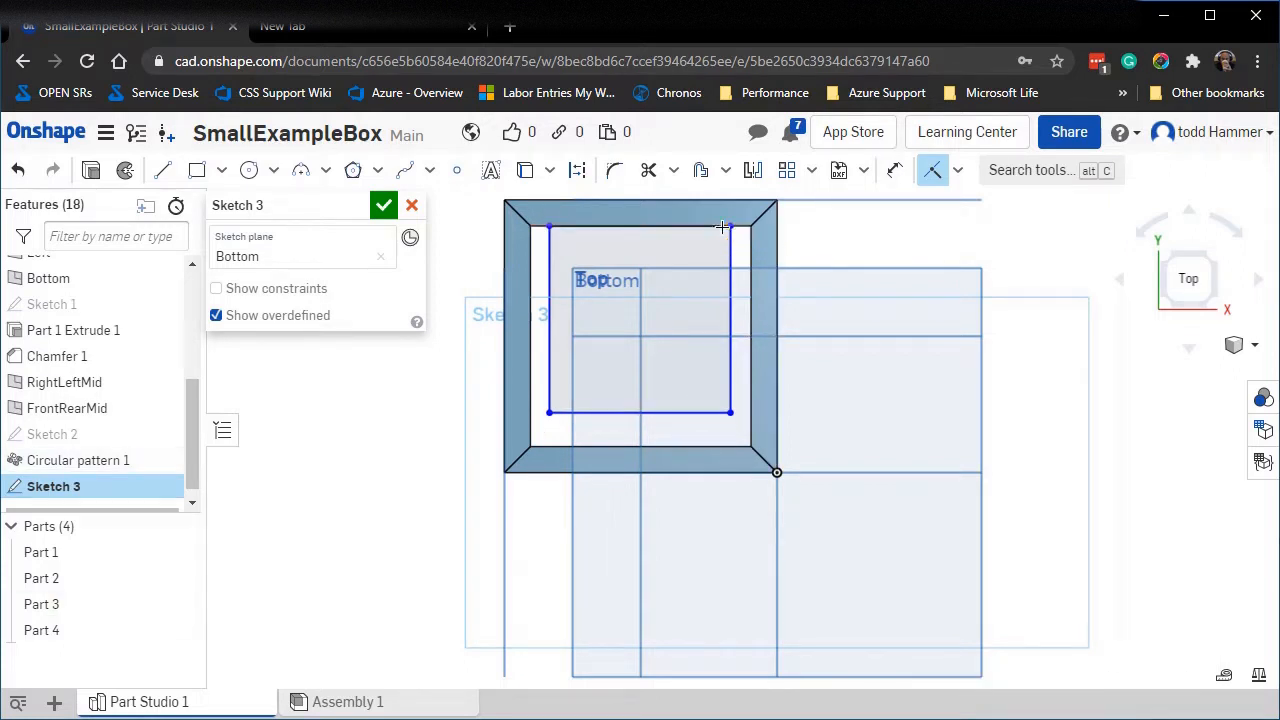
click(731, 412)
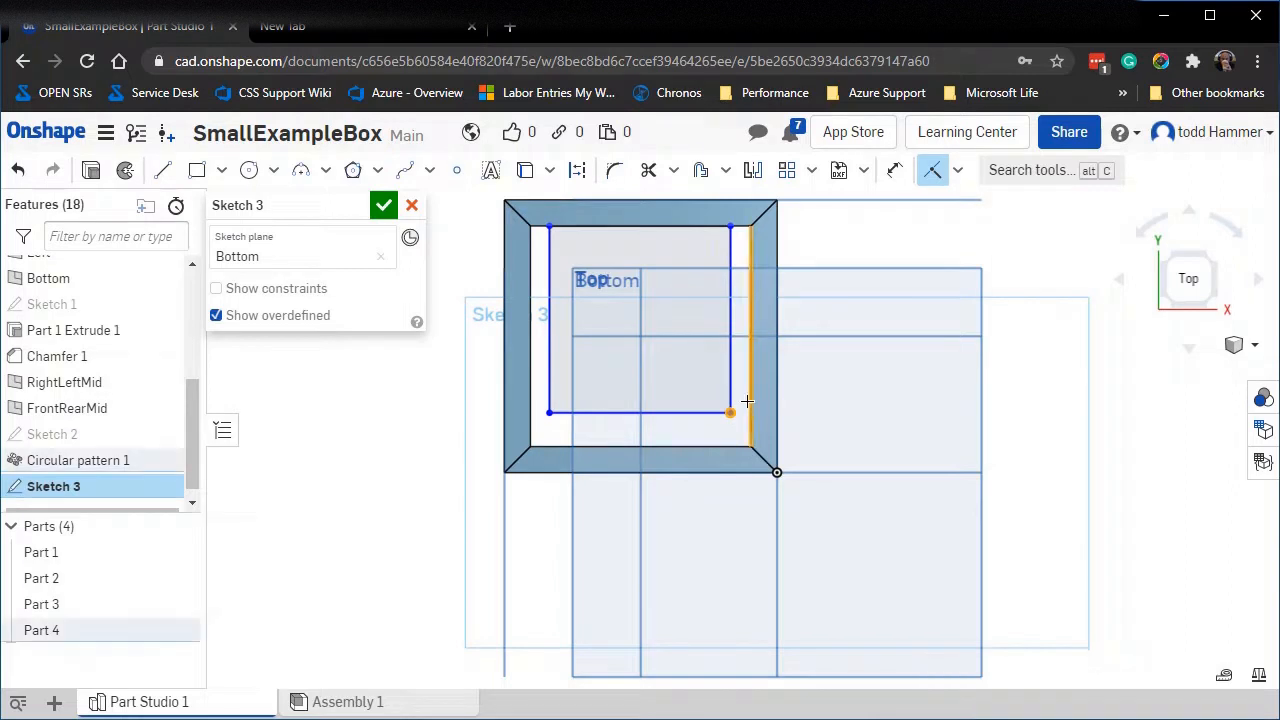
click(750, 405)
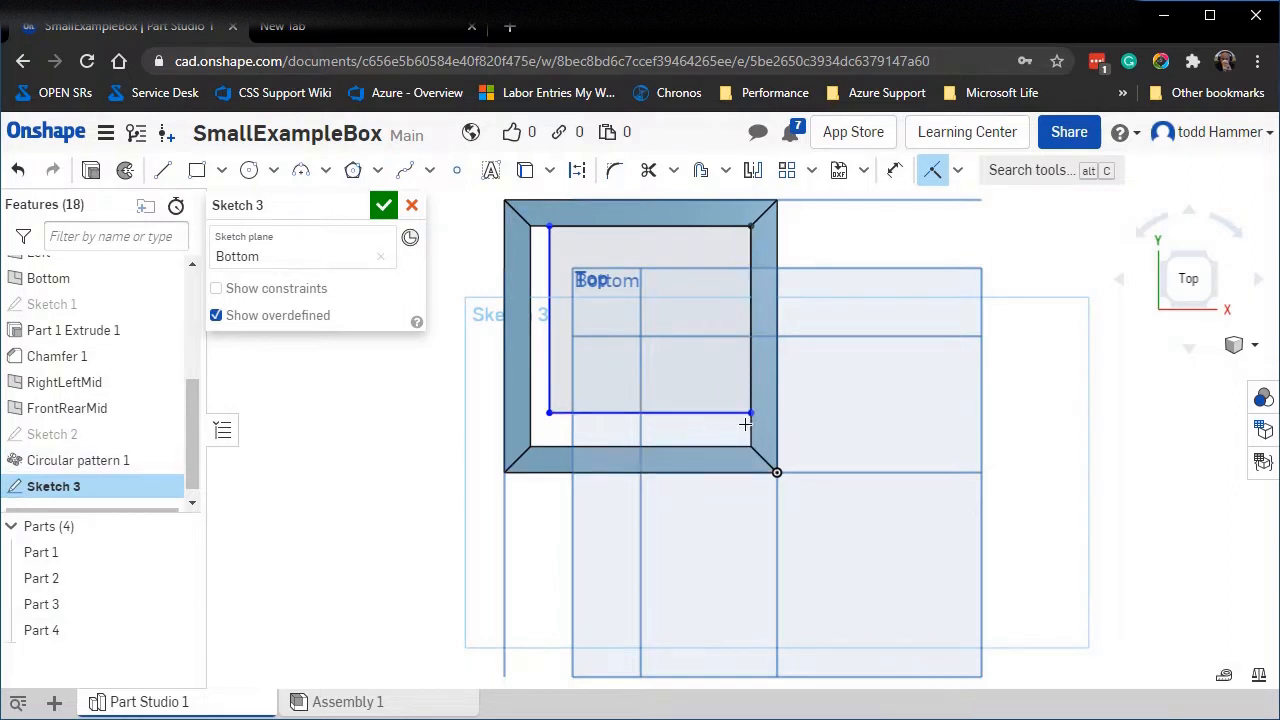
click(694, 444)
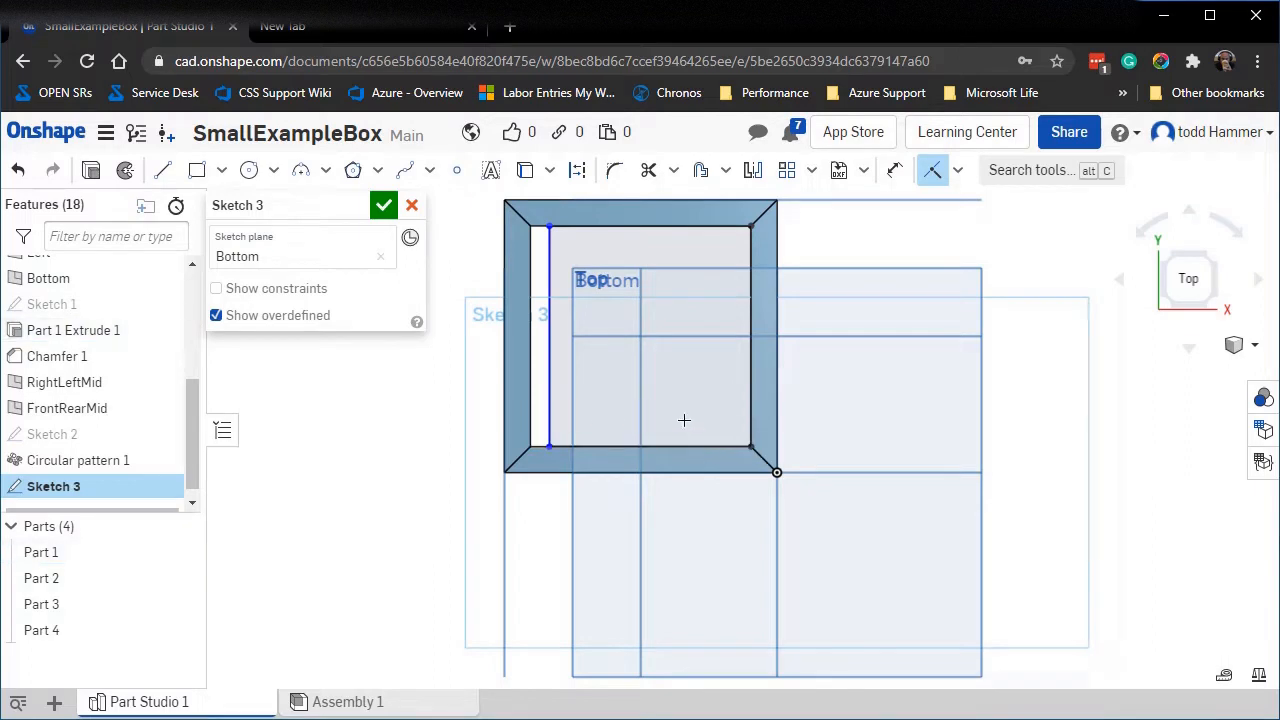
click(548, 440)
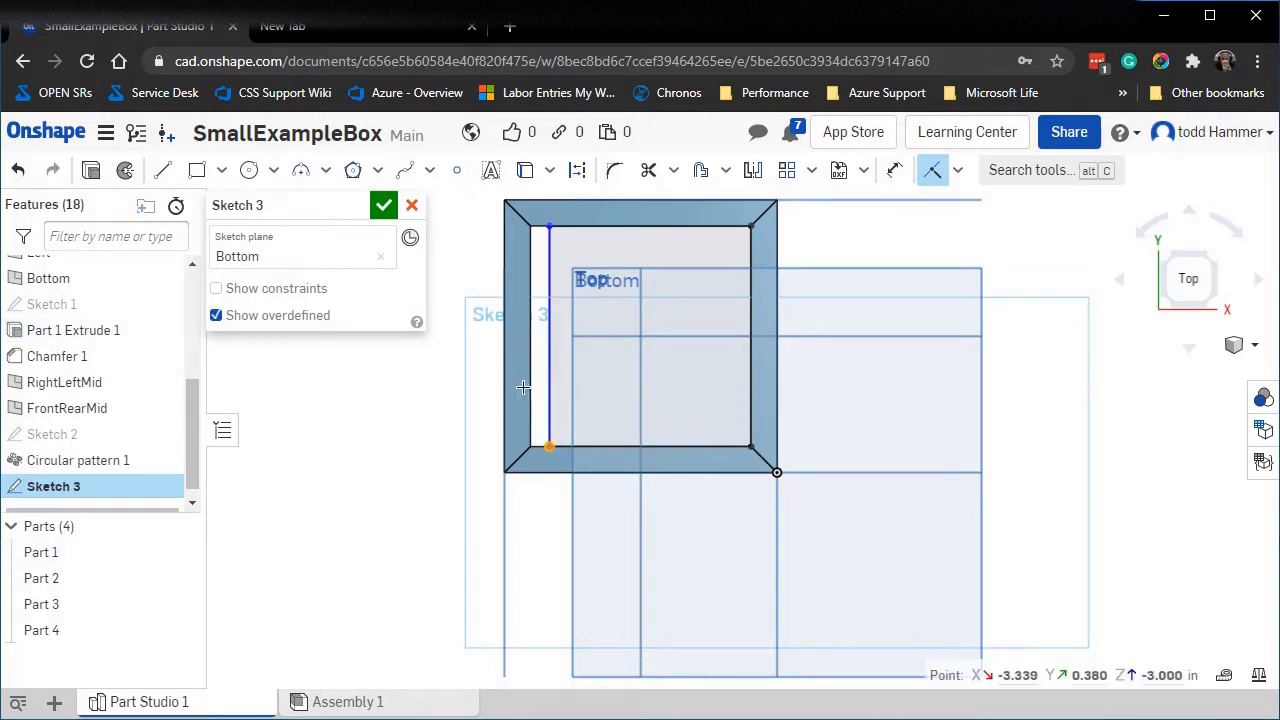
click(530, 386)
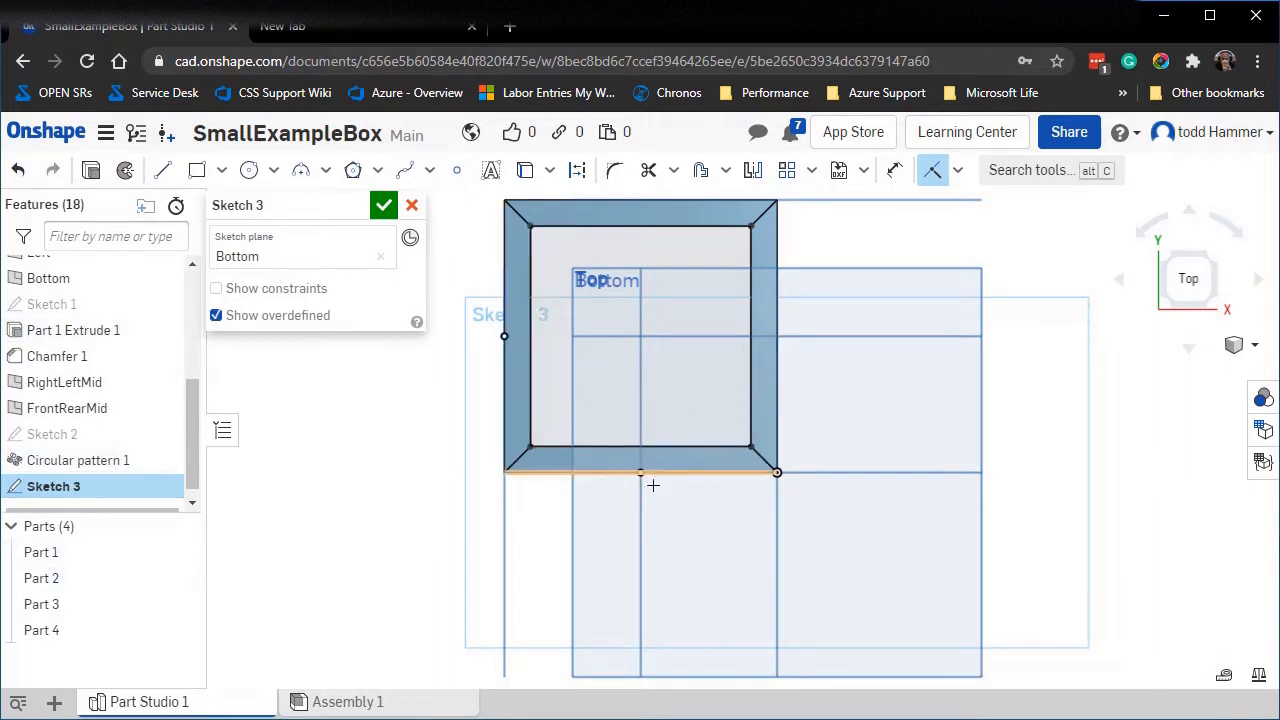
click(383, 206)
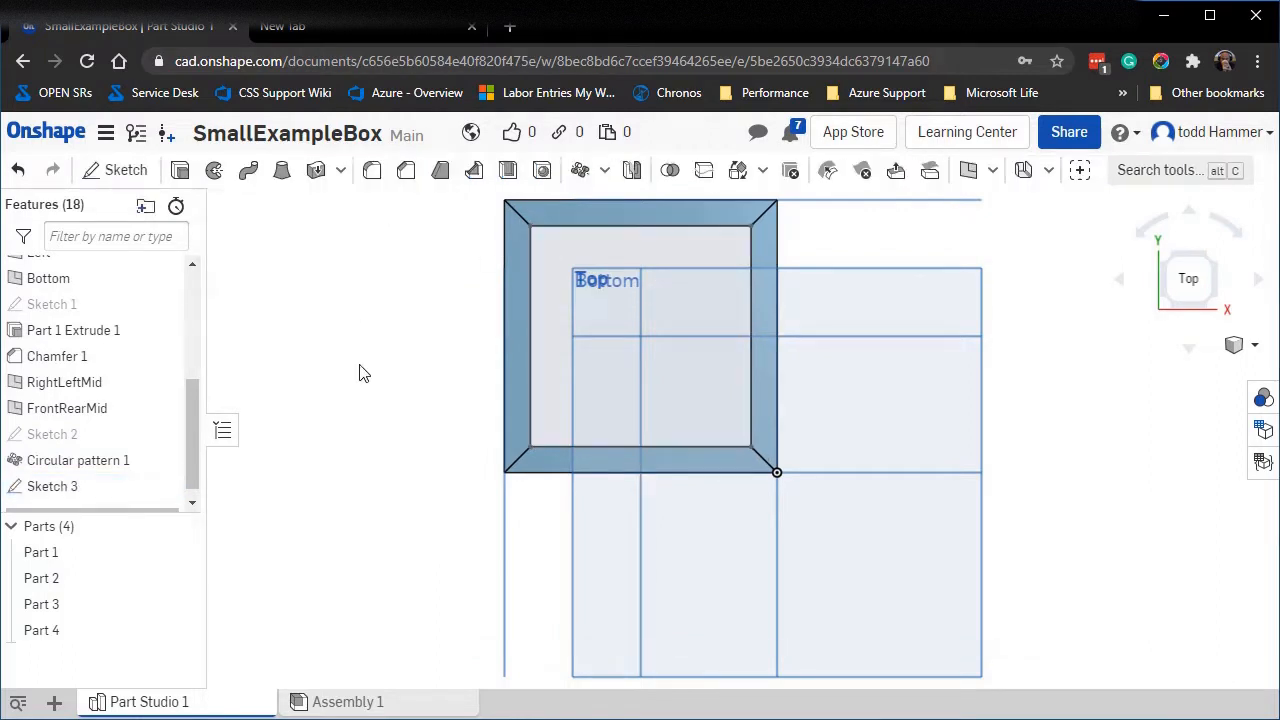
View the open box from an angle and locate the Rear plane among the part studio's features.
right_drag(1033, 563, 849, 465)
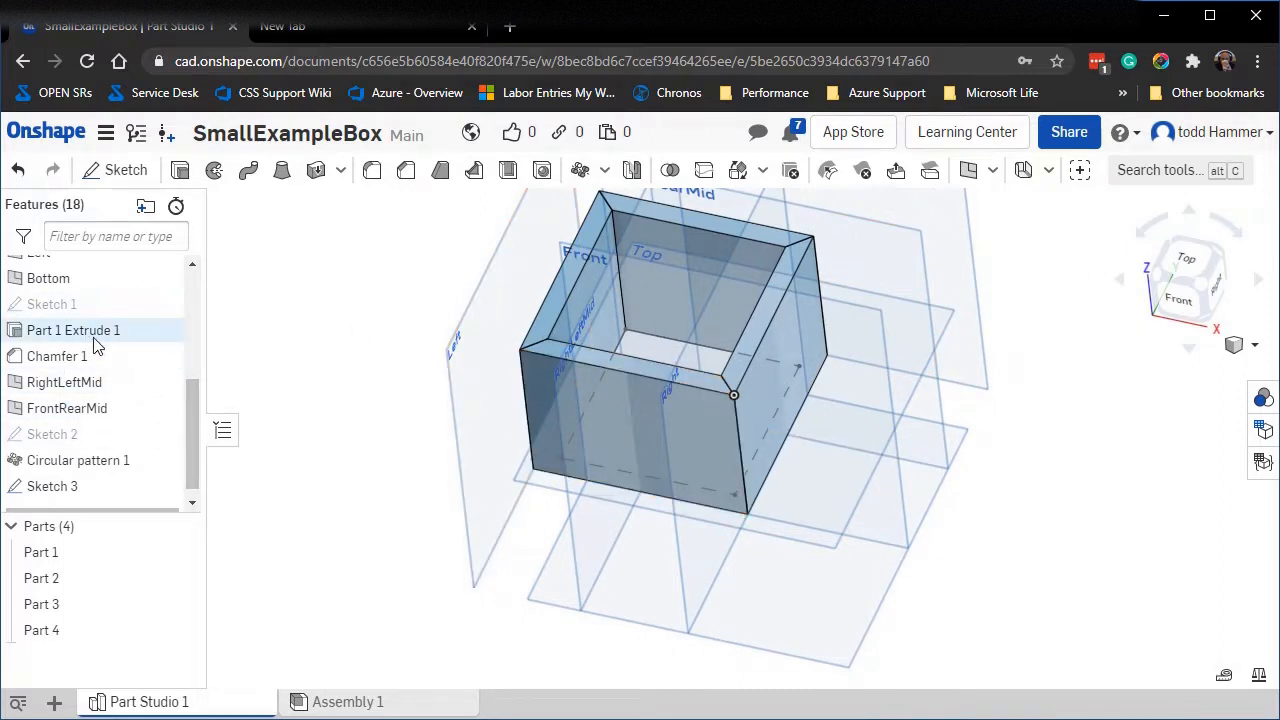
scroll(120, 350, up, 2)
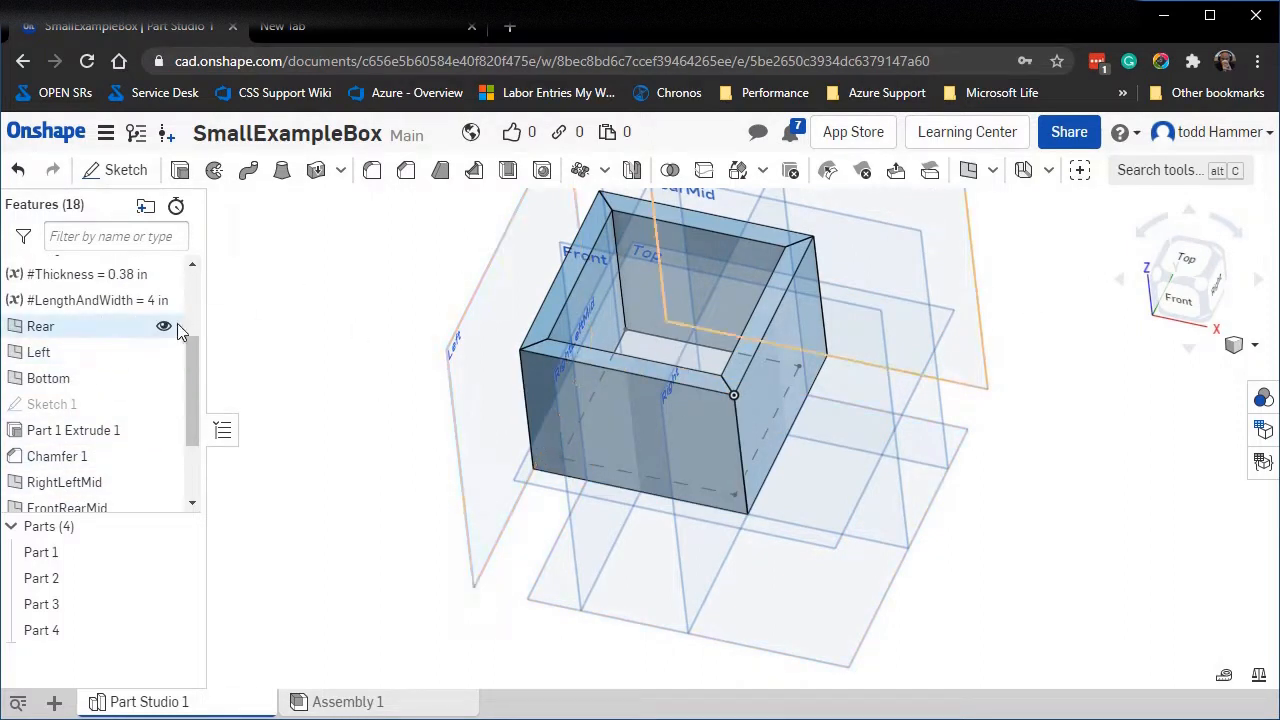
Hide the Rear, Left, Bottom, RightLeftMid and FrontRearMid construction planes.
click(164, 328)
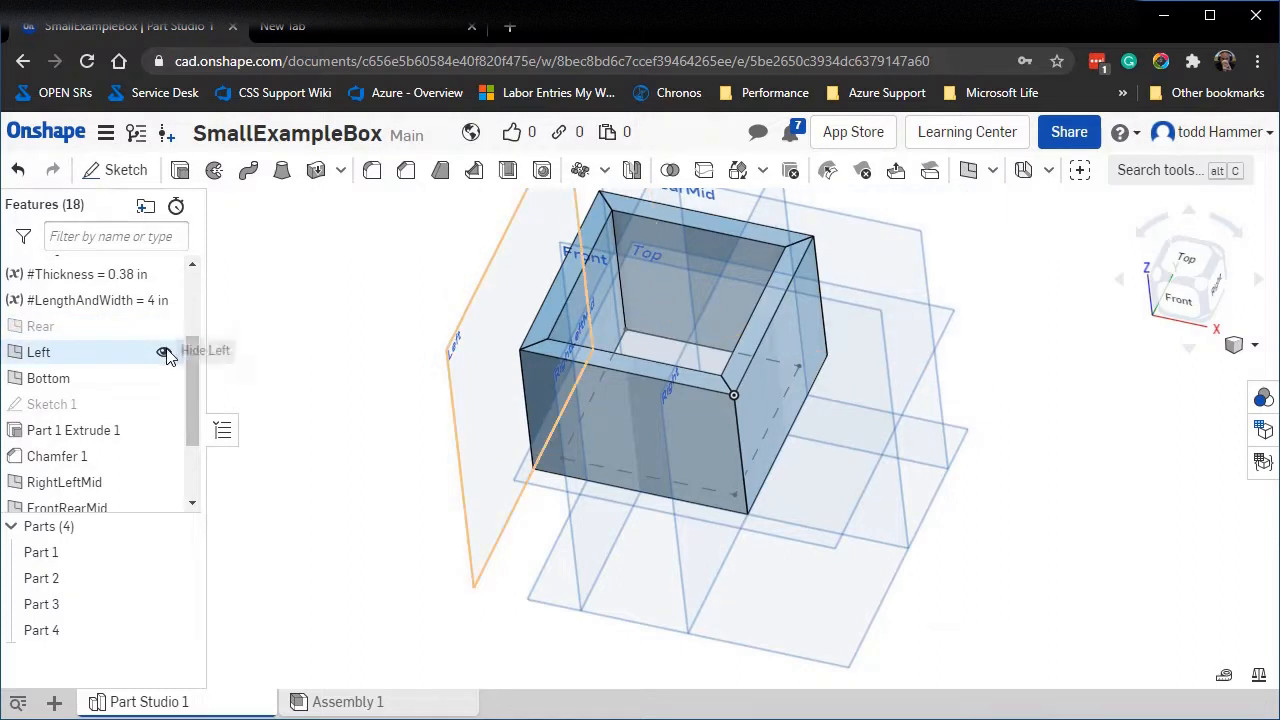
click(164, 352)
click(164, 378)
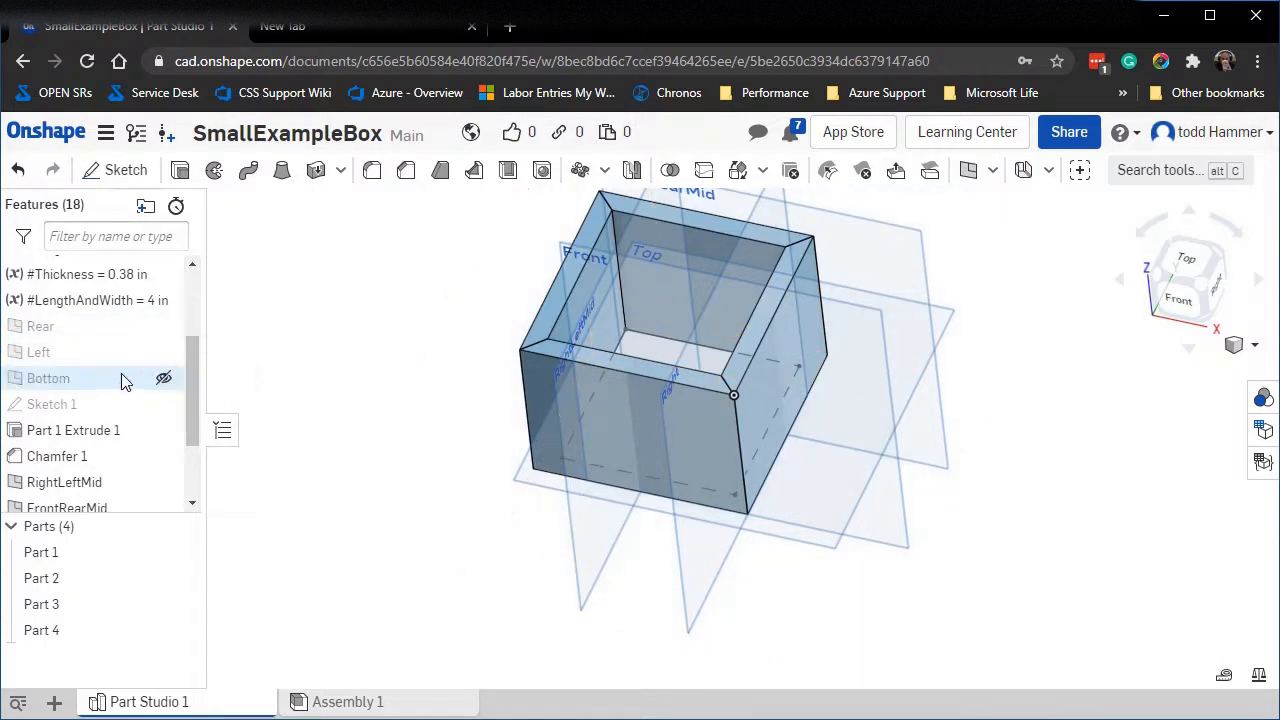
scroll(115, 375, down, 2)
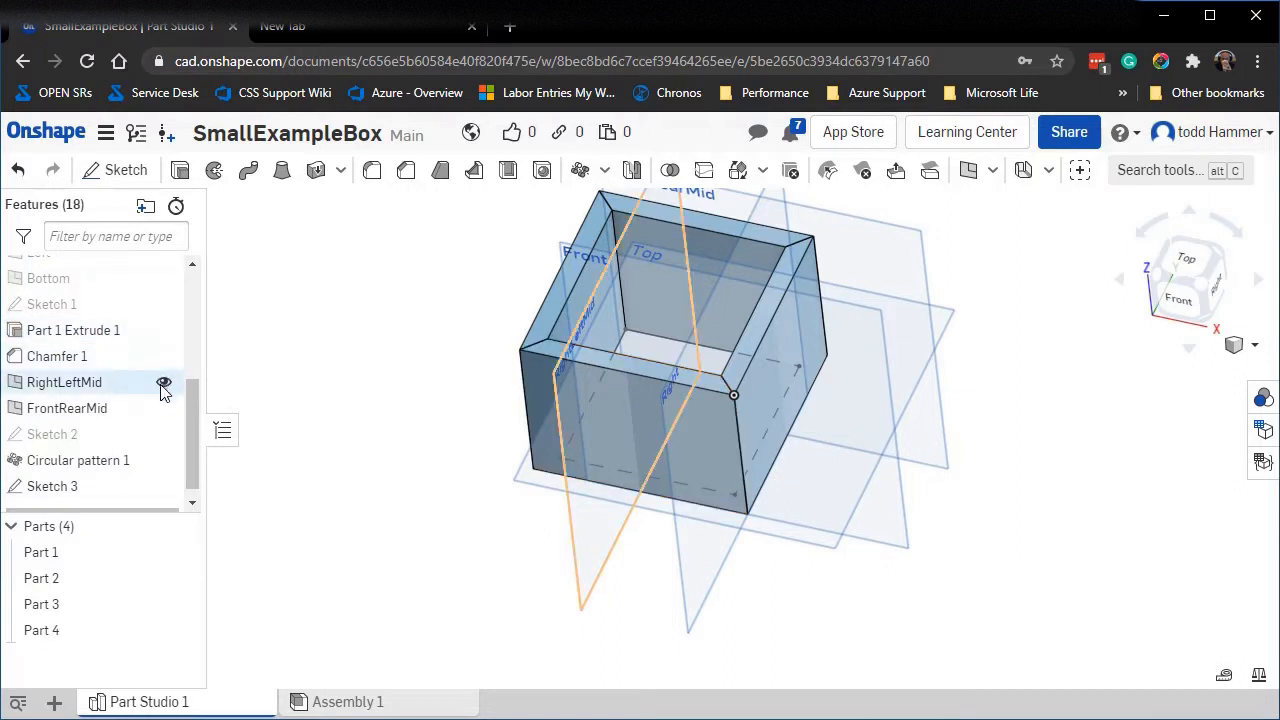
scroll(138, 398, down, 1)
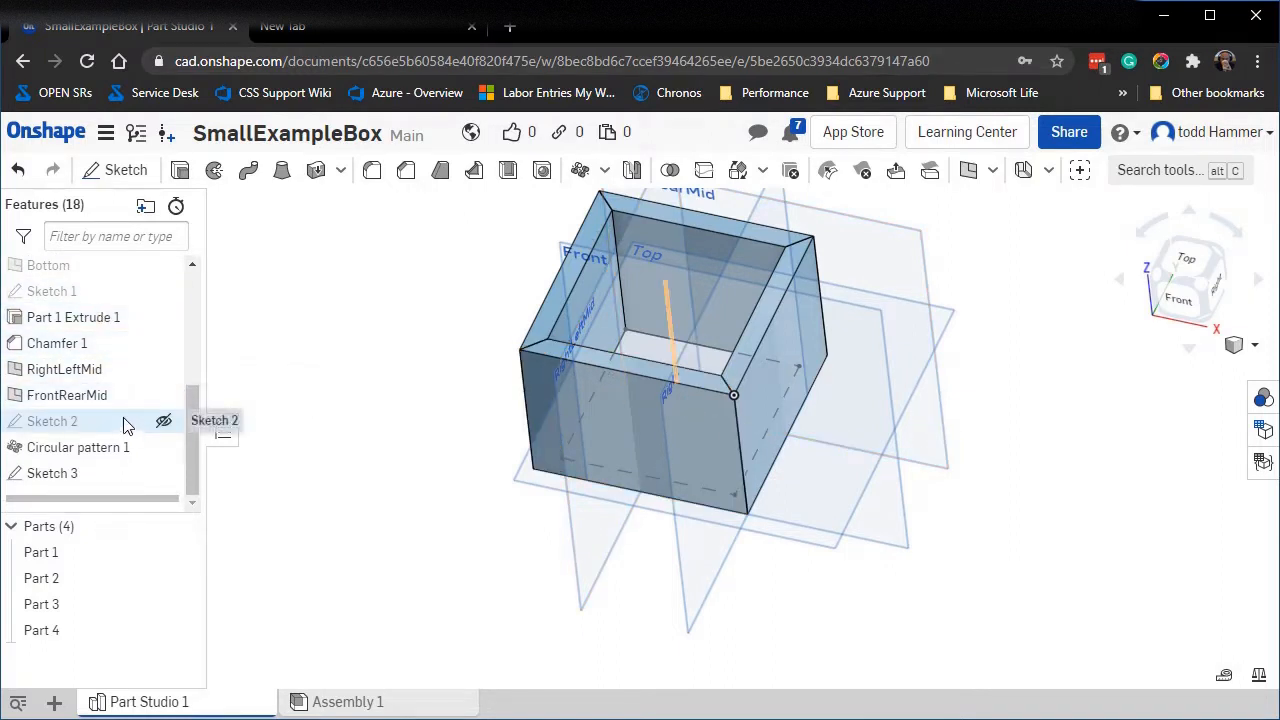
click(164, 369)
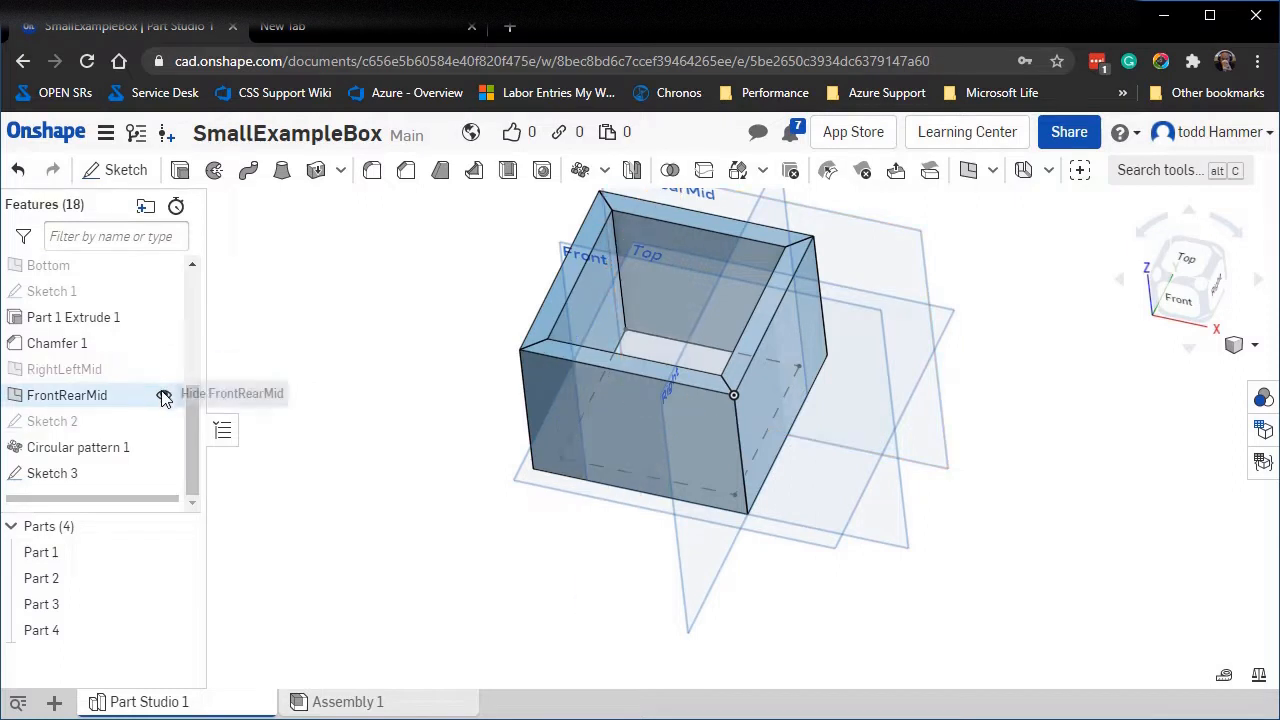
click(163, 394)
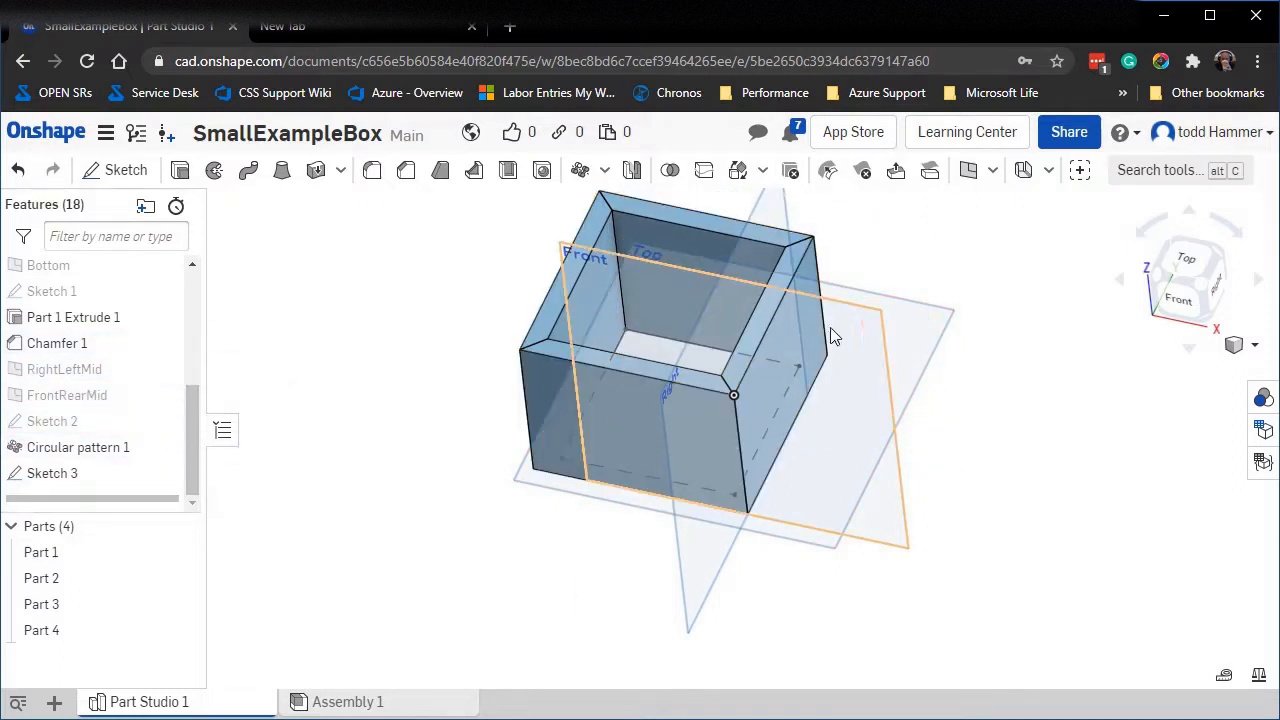
Hide the default Top, Front and Right planes so only the box stays displayed.
scroll(189, 277, up, 5)
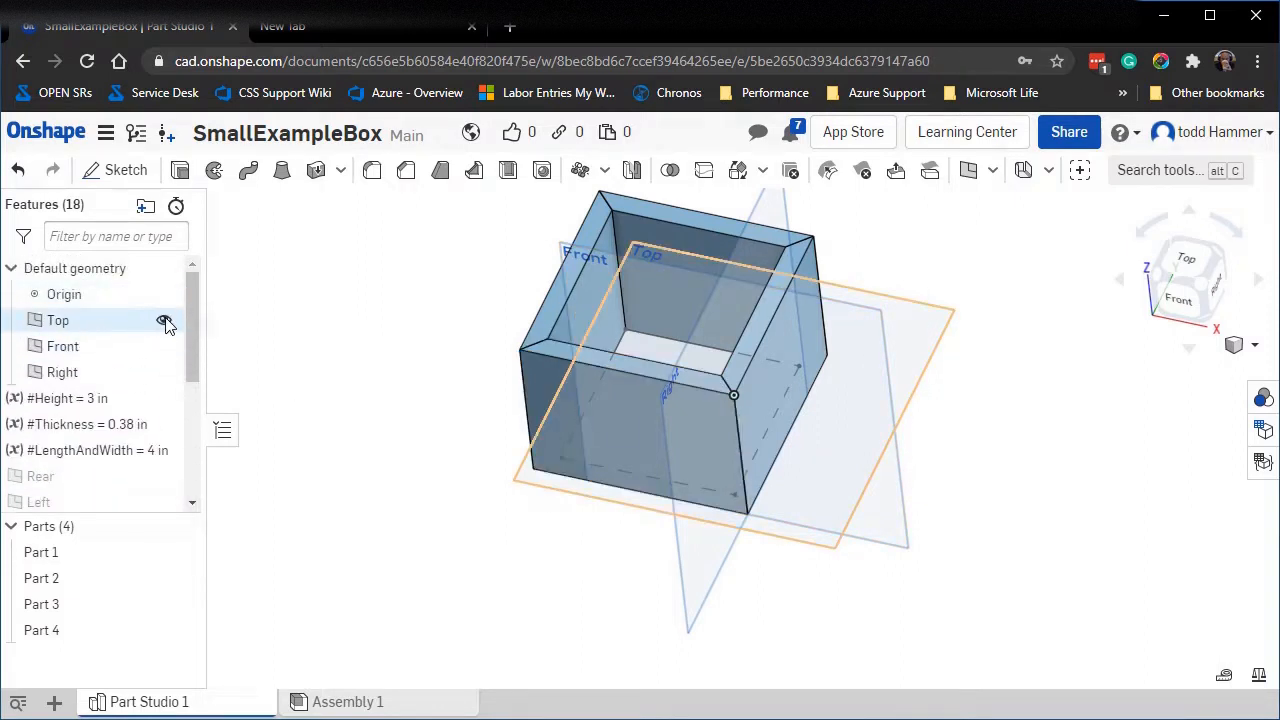
click(164, 321)
click(164, 346)
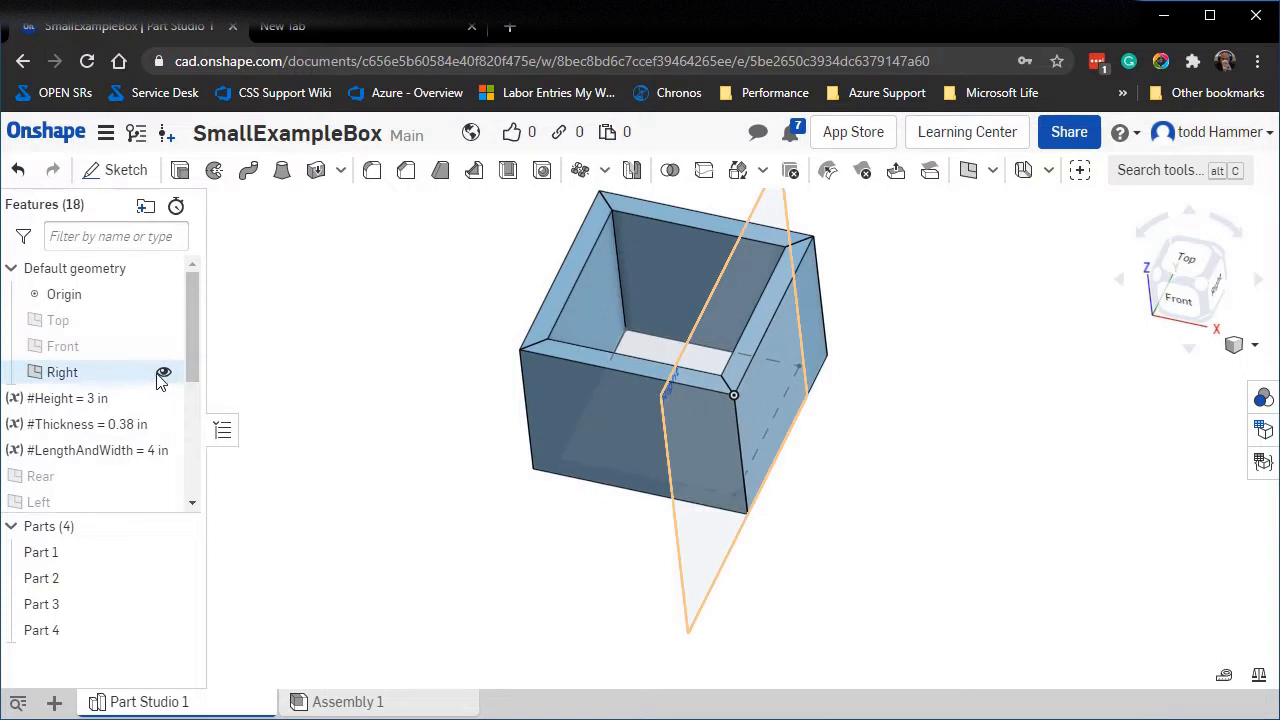
click(163, 373)
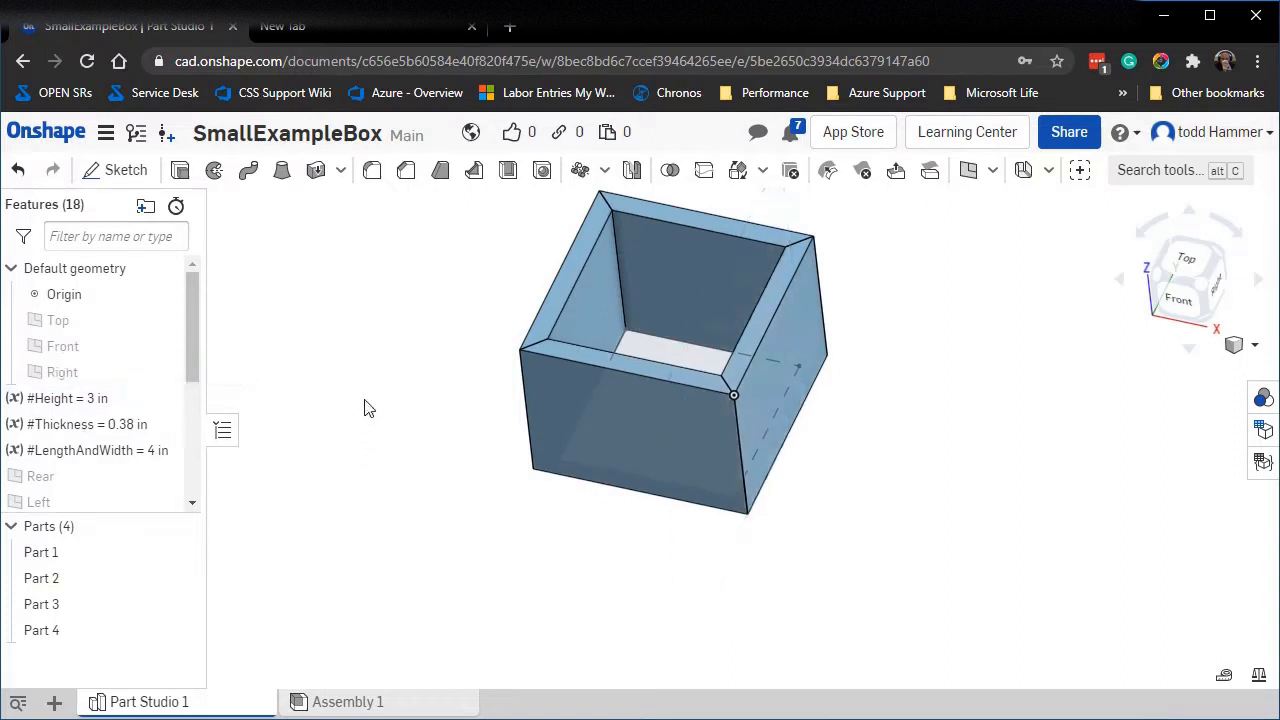
Extrude the Sketch 3 region at the bottom of the box as a new solid, with a blind depth of #Thickness.
mouse_move(365, 400)
right_down()
mouse_move(364, 422)
mouse_move(374, 391)
right_up()
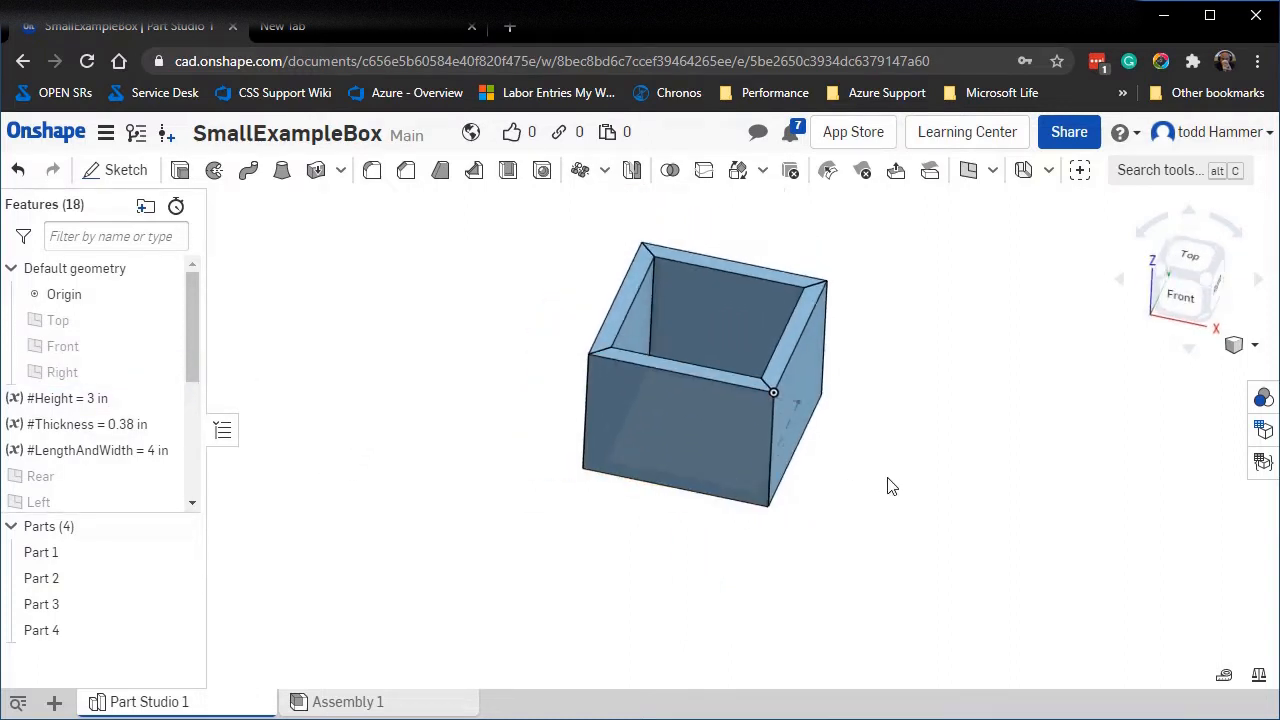
right_drag(523, 489, 498, 505)
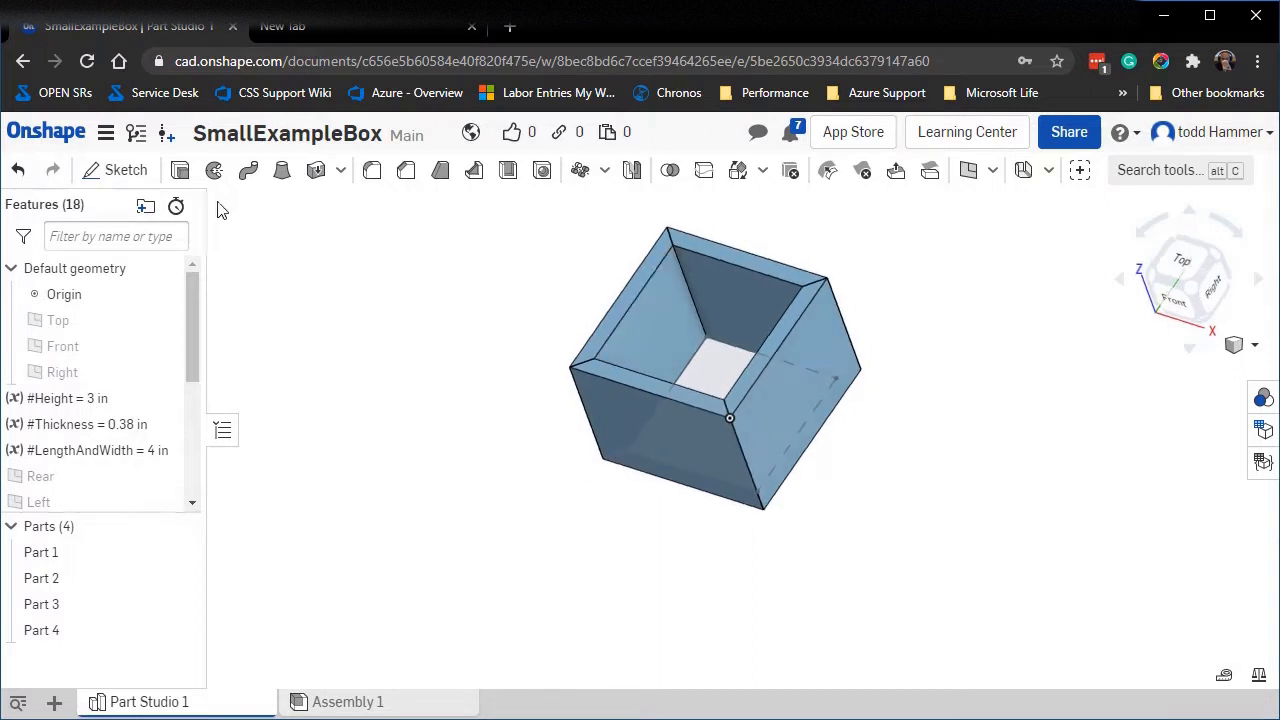
click(180, 170)
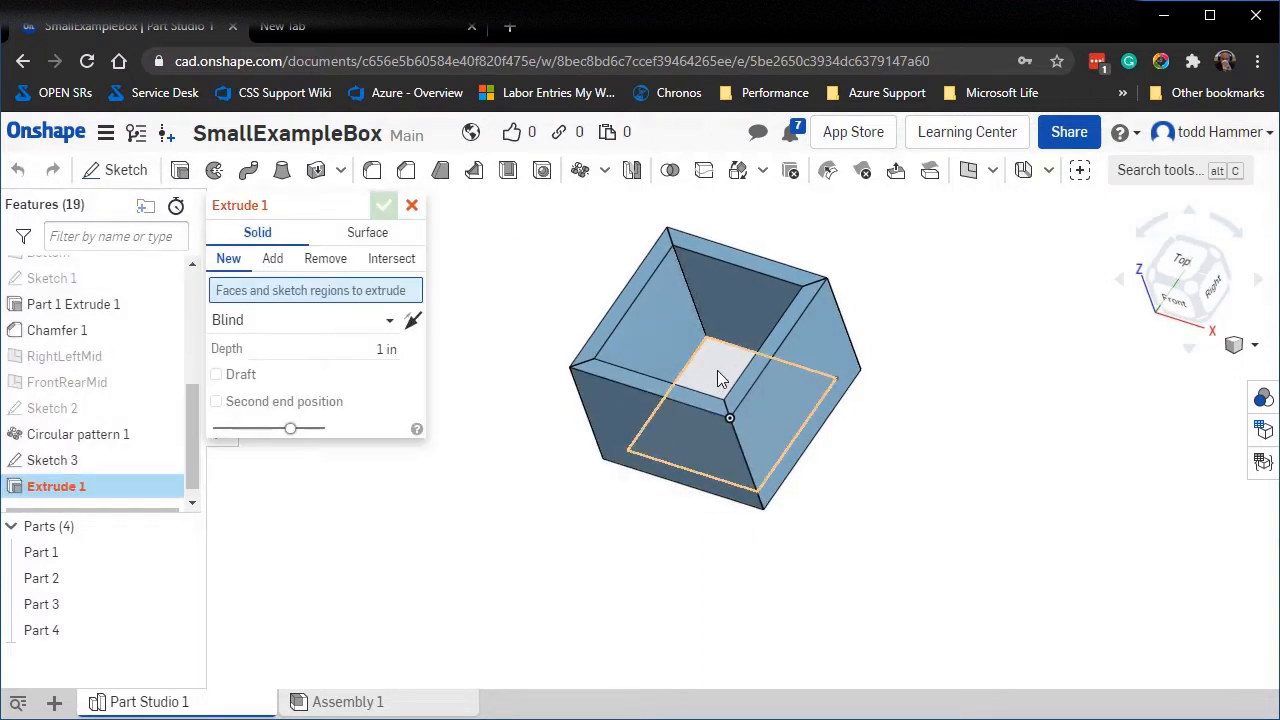
mouse_move(694, 554)
right_down()
mouse_move(748, 474)
mouse_move(700, 546)
mouse_move(651, 566)
mouse_move(674, 557)
right_up()
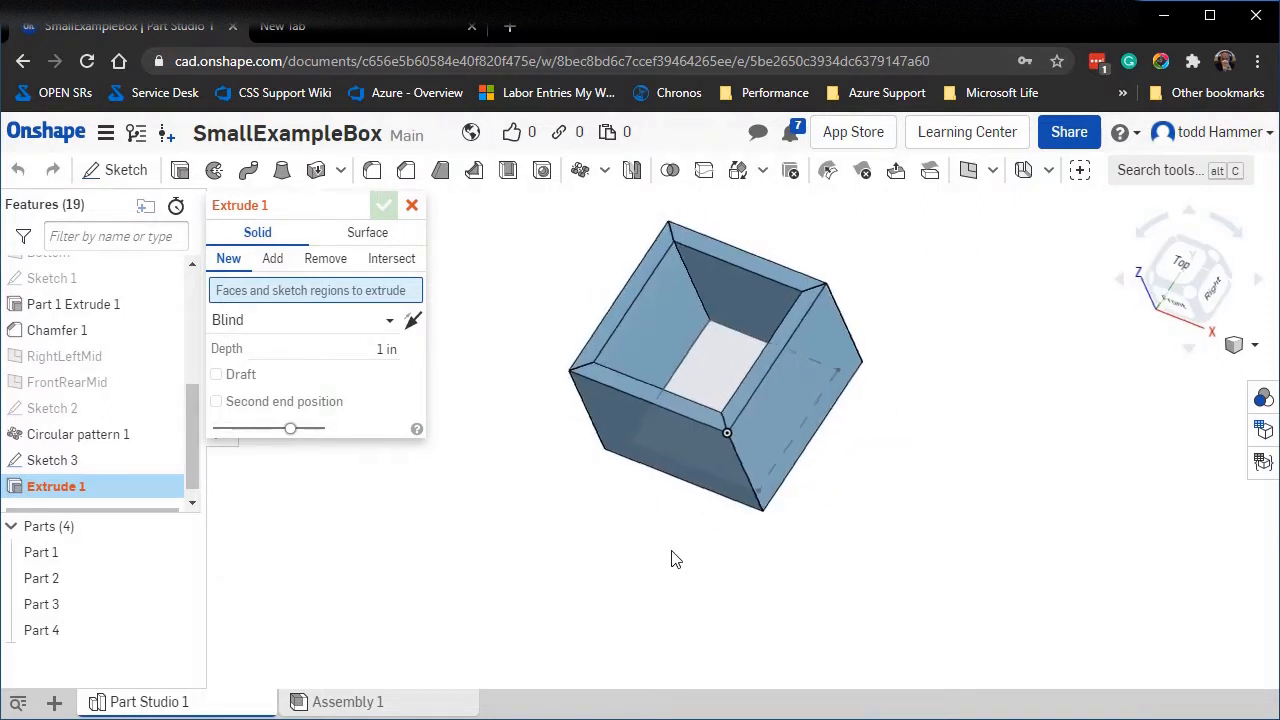
click(714, 356)
right_drag(714, 545, 660, 530)
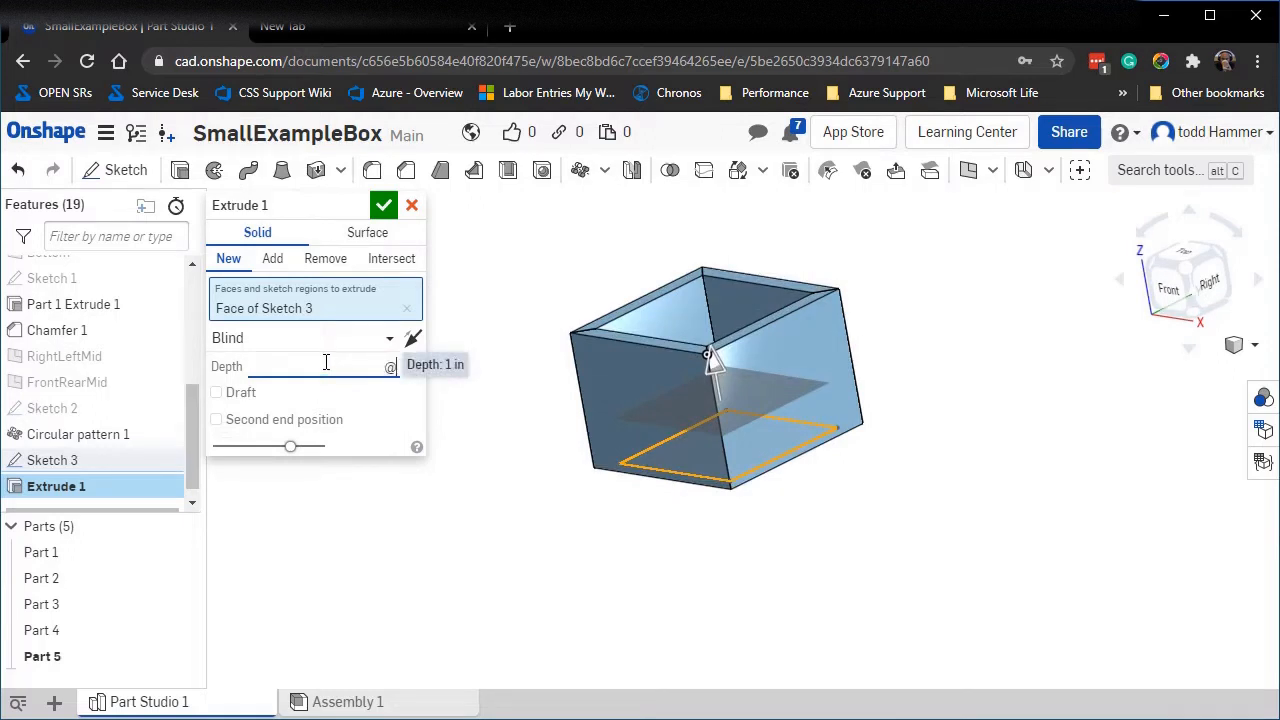
text(#)
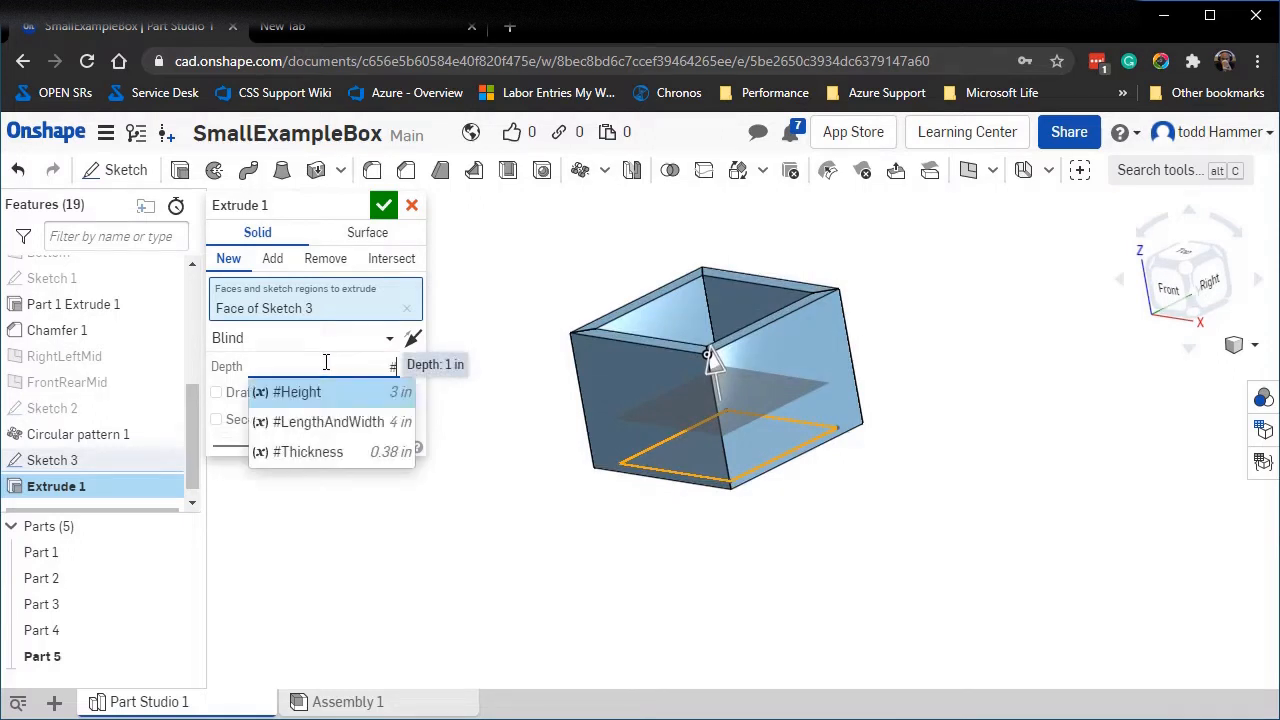
key(Down)
key(Down)
key(Return)
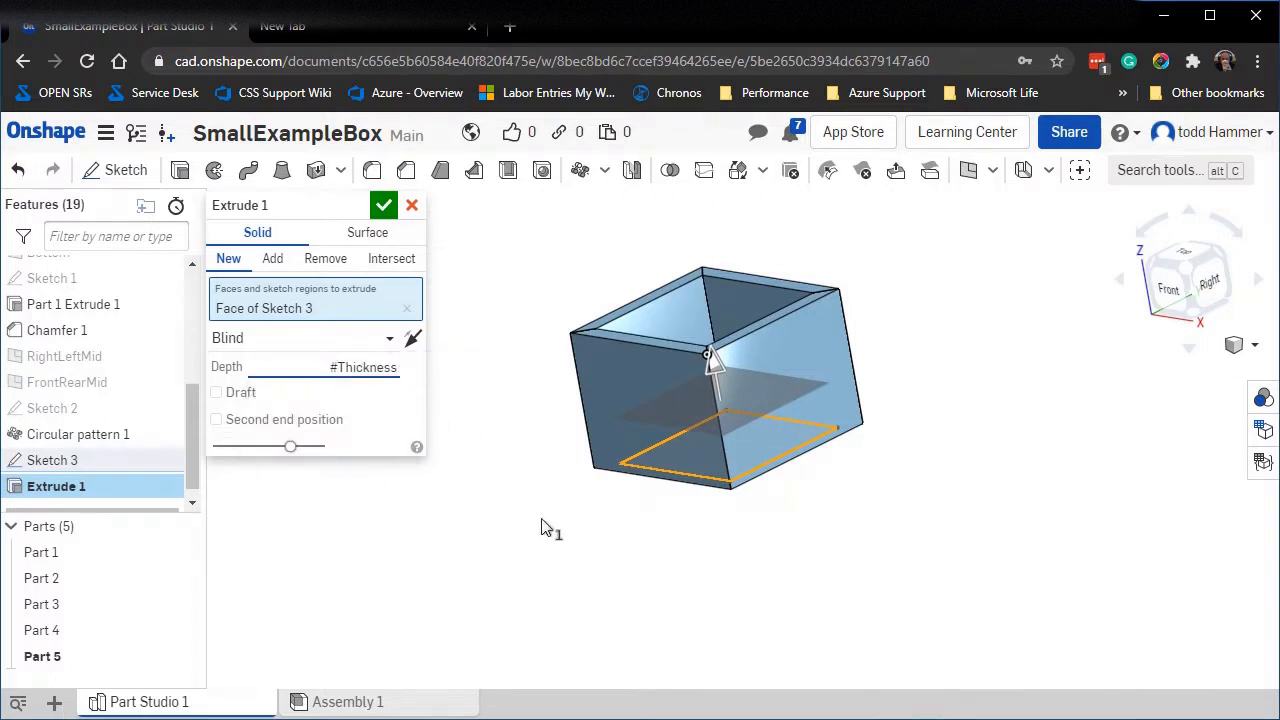
Name the new extrusion feature Bottom Extrude and accept it.
right_drag(541, 528, 435, 488)
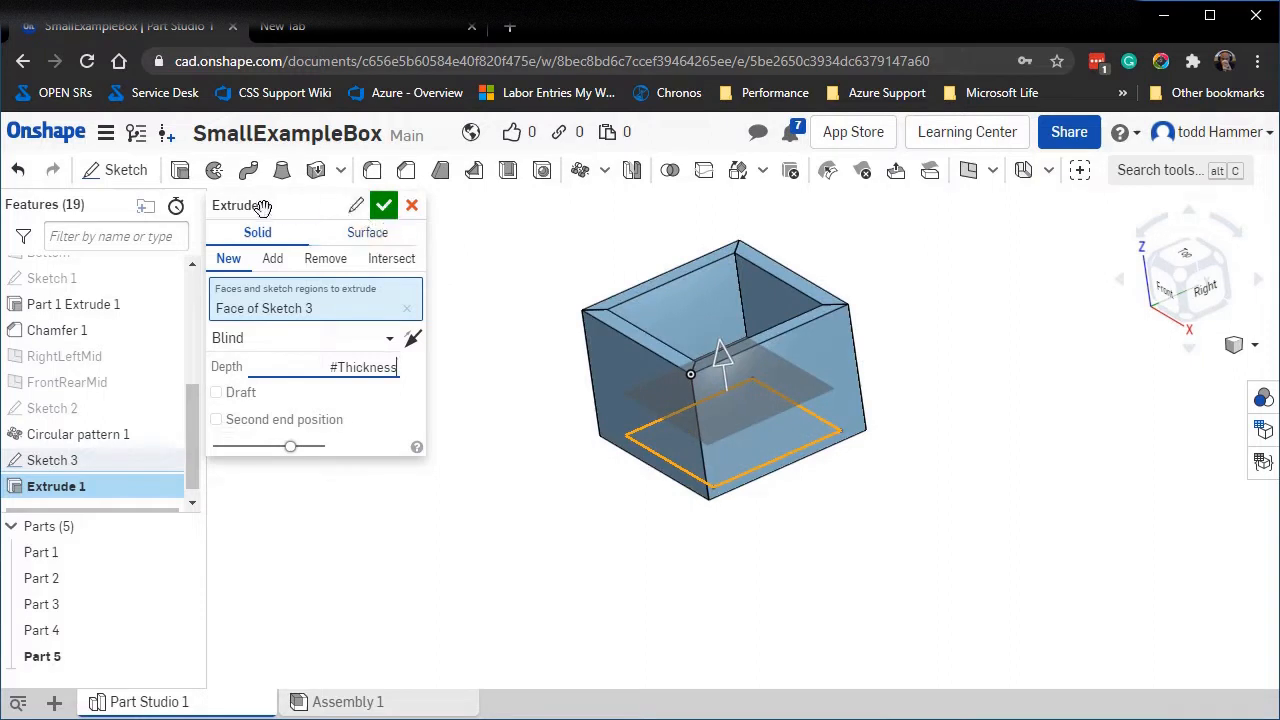
click(356, 210)
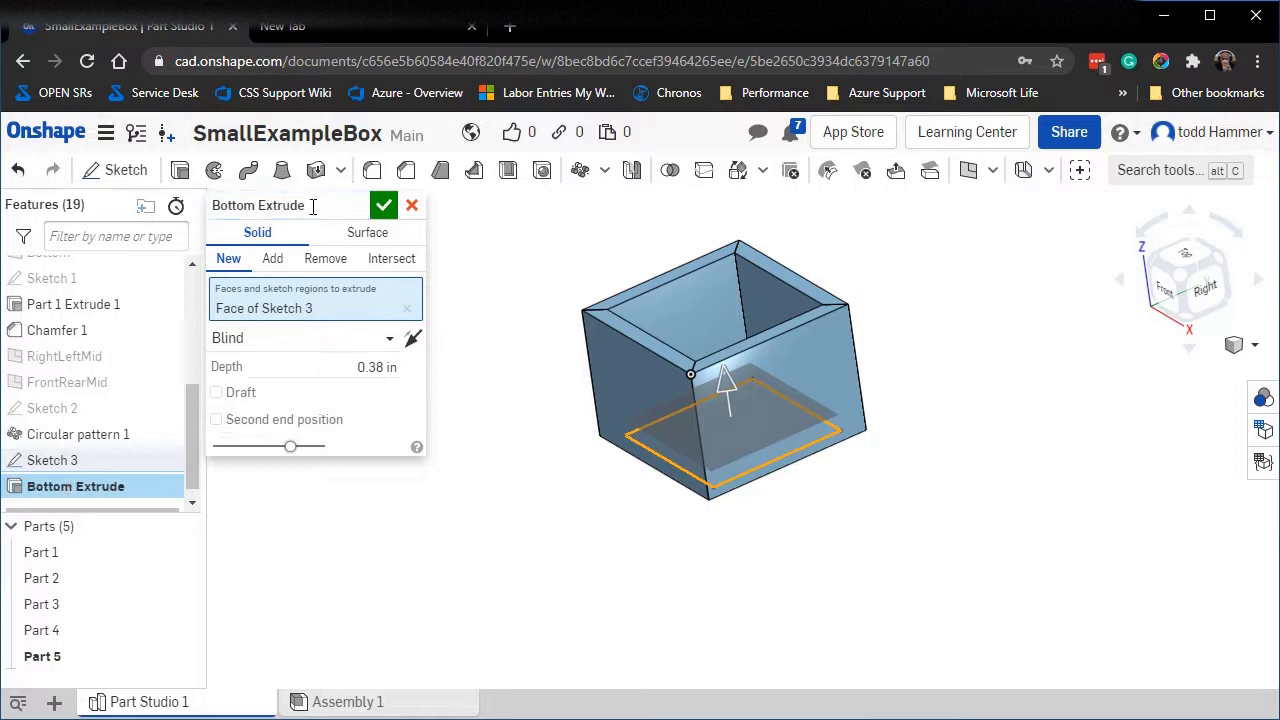
click(388, 207)
mouse_move(395, 456)
right_down()
mouse_move(437, 443)
mouse_move(449, 486)
mouse_move(463, 486)
mouse_move(456, 537)
mouse_move(434, 471)
mouse_move(443, 346)
mouse_move(449, 487)
mouse_move(443, 451)
right_up()
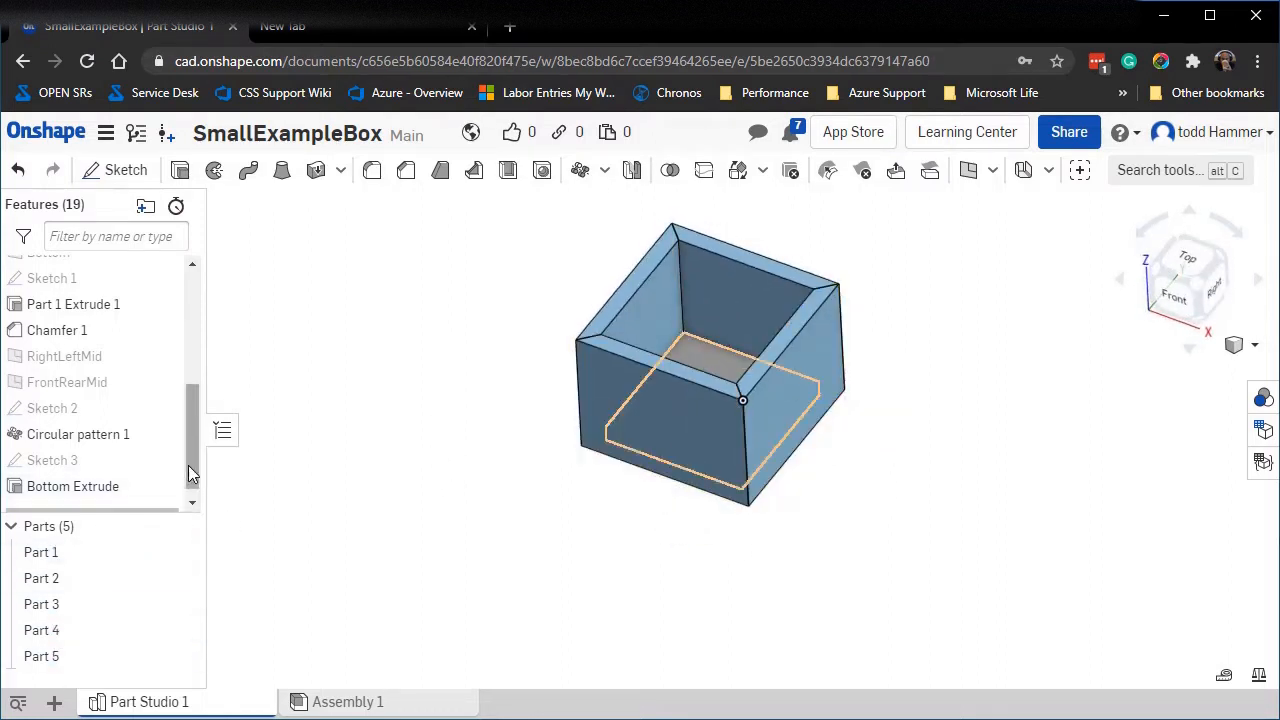
Rename Part 5 as Bottom and Part 1 as Side1 in the parts list.
right_click(50, 664)
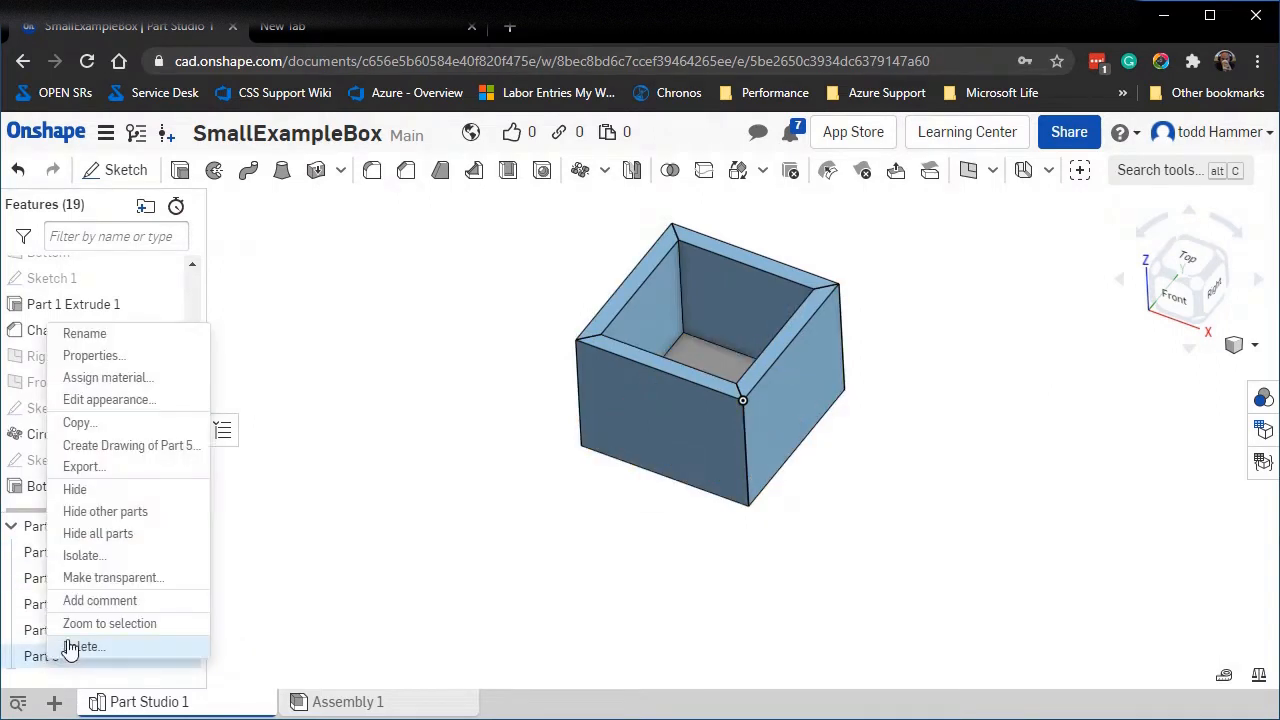
click(113, 344)
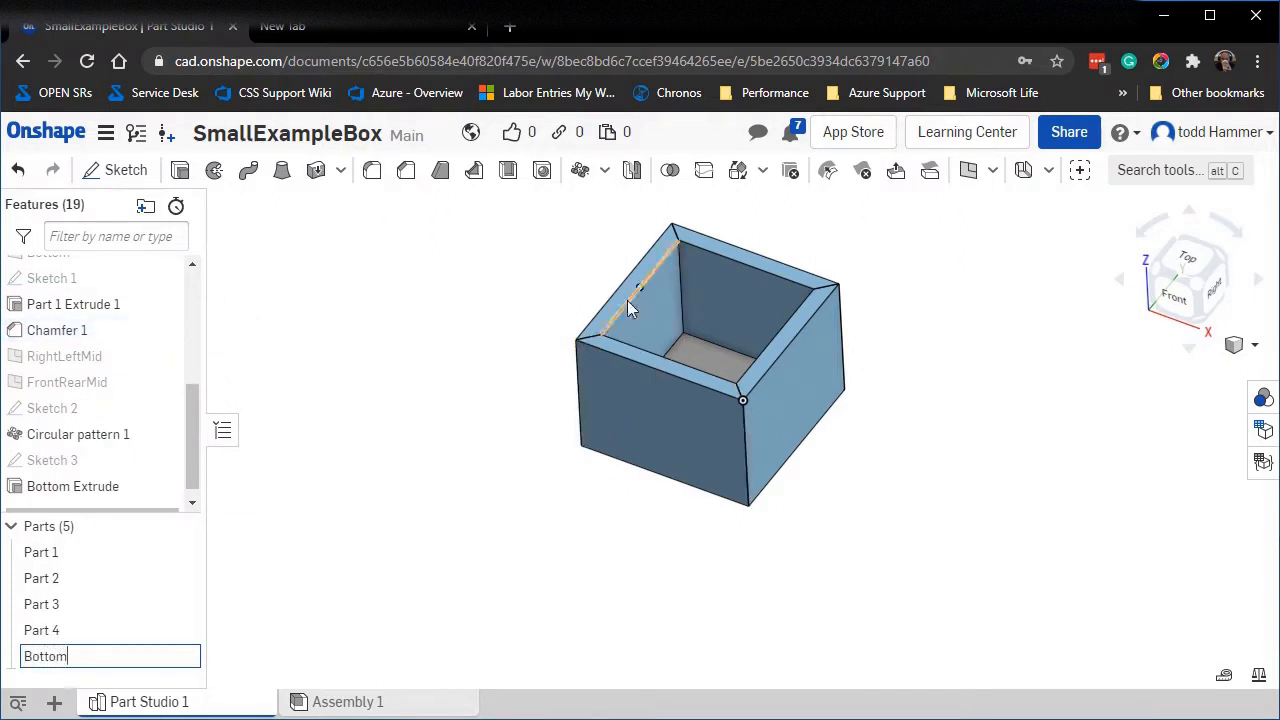
right_click(60, 563)
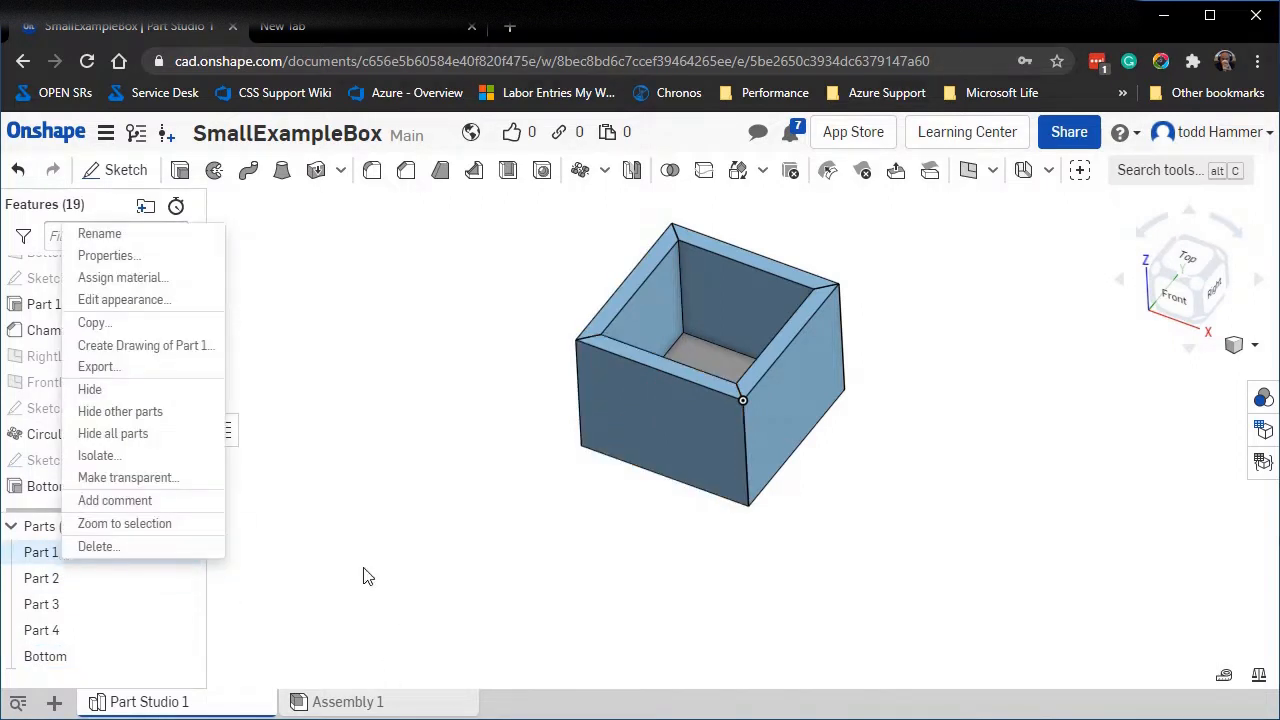
click(146, 235)
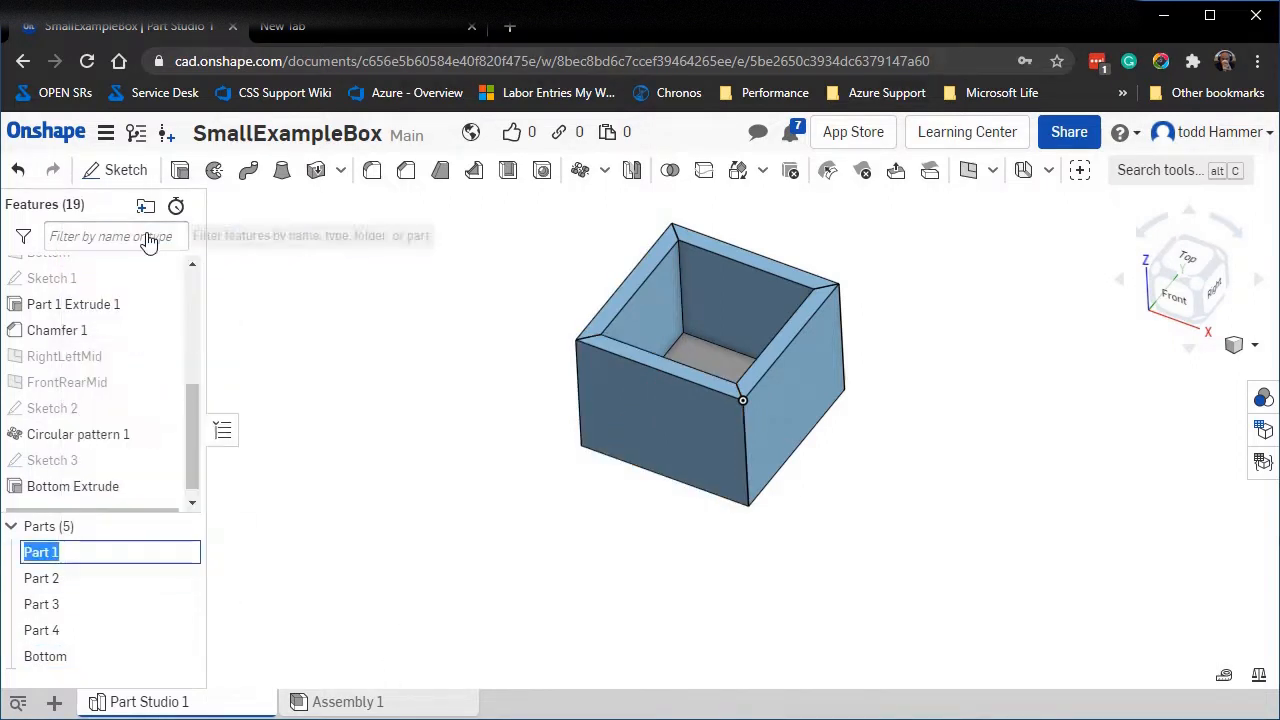
text(S)
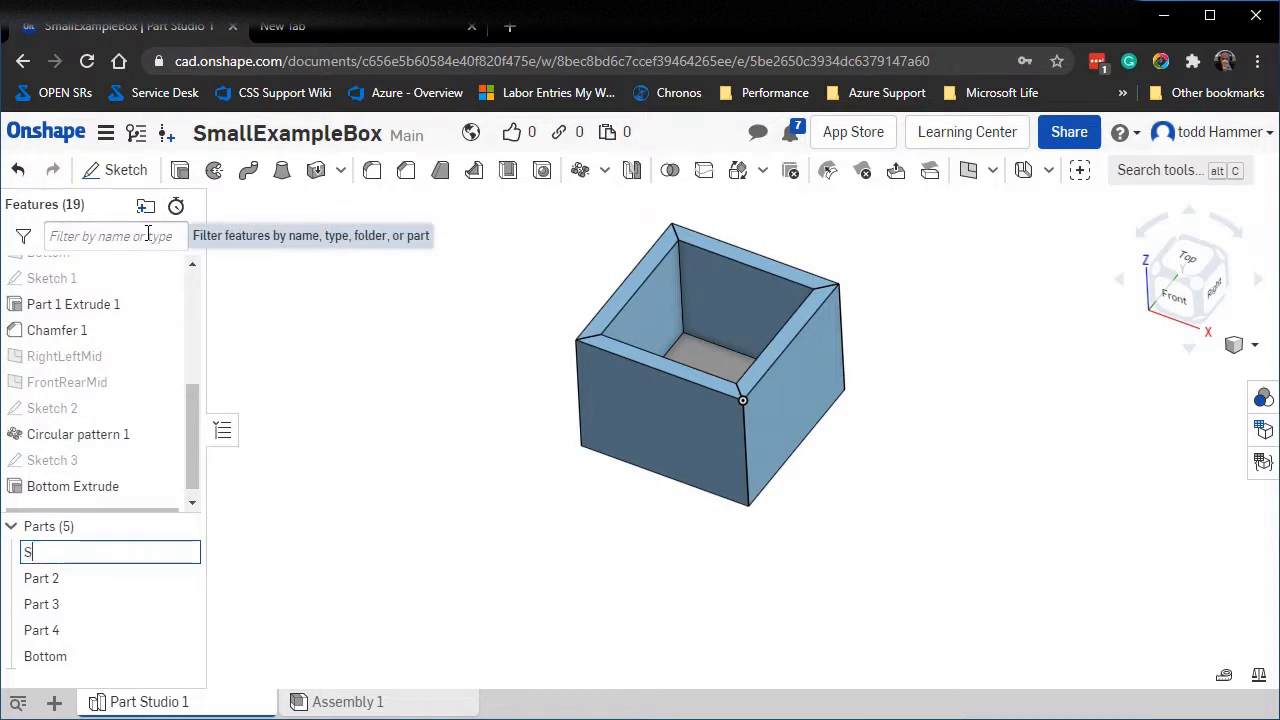
text(ide1)
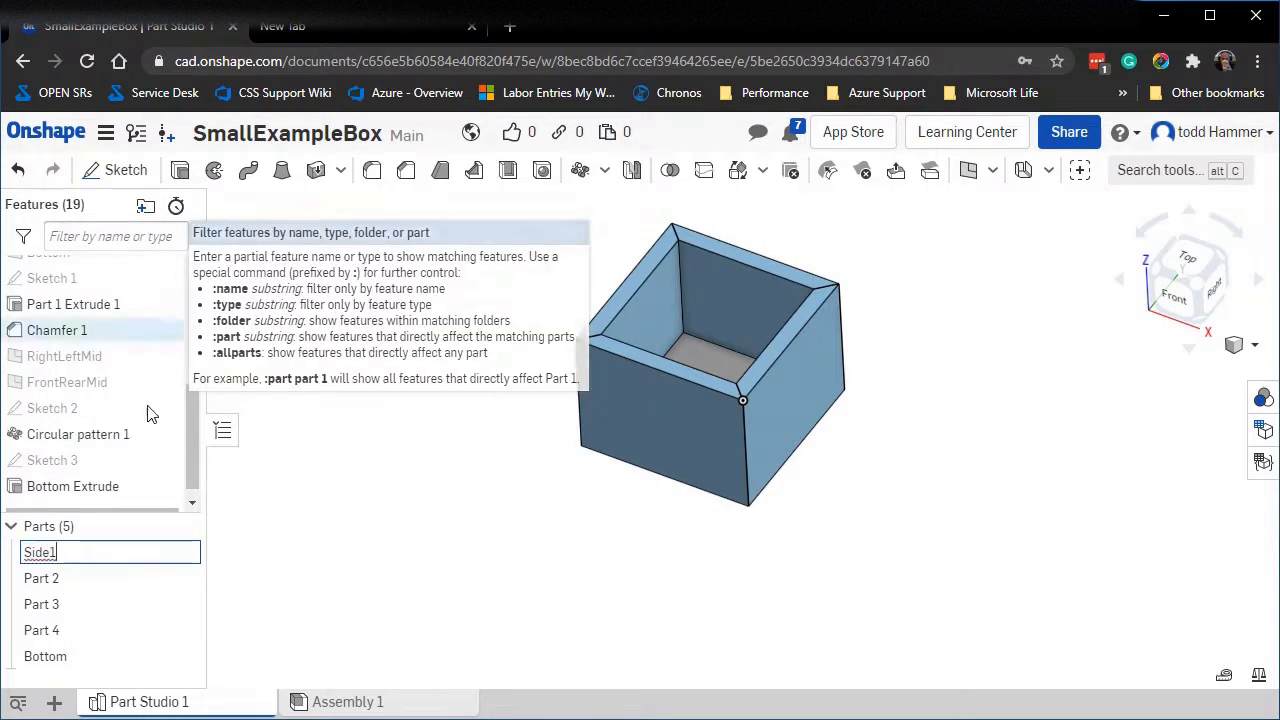
Rename Part 2 as Side2 and Part 3 as Side3.
right_click(45, 578)
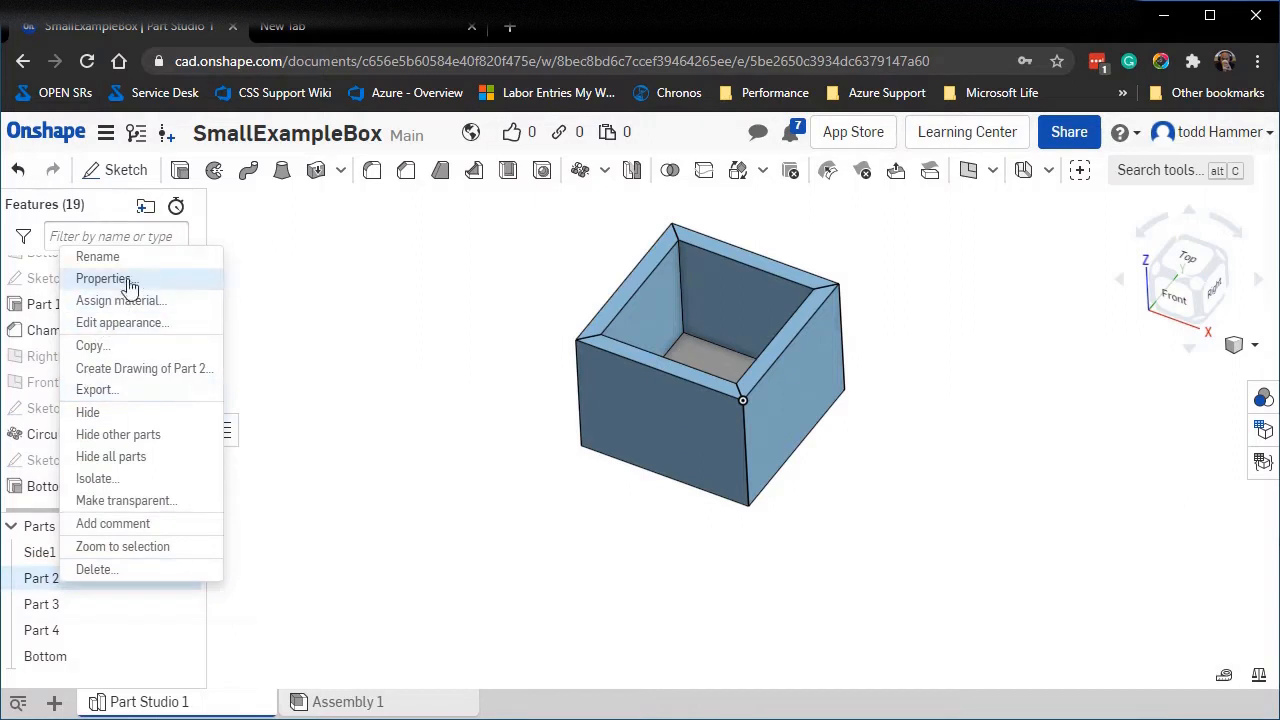
click(97, 256)
text(Side2)
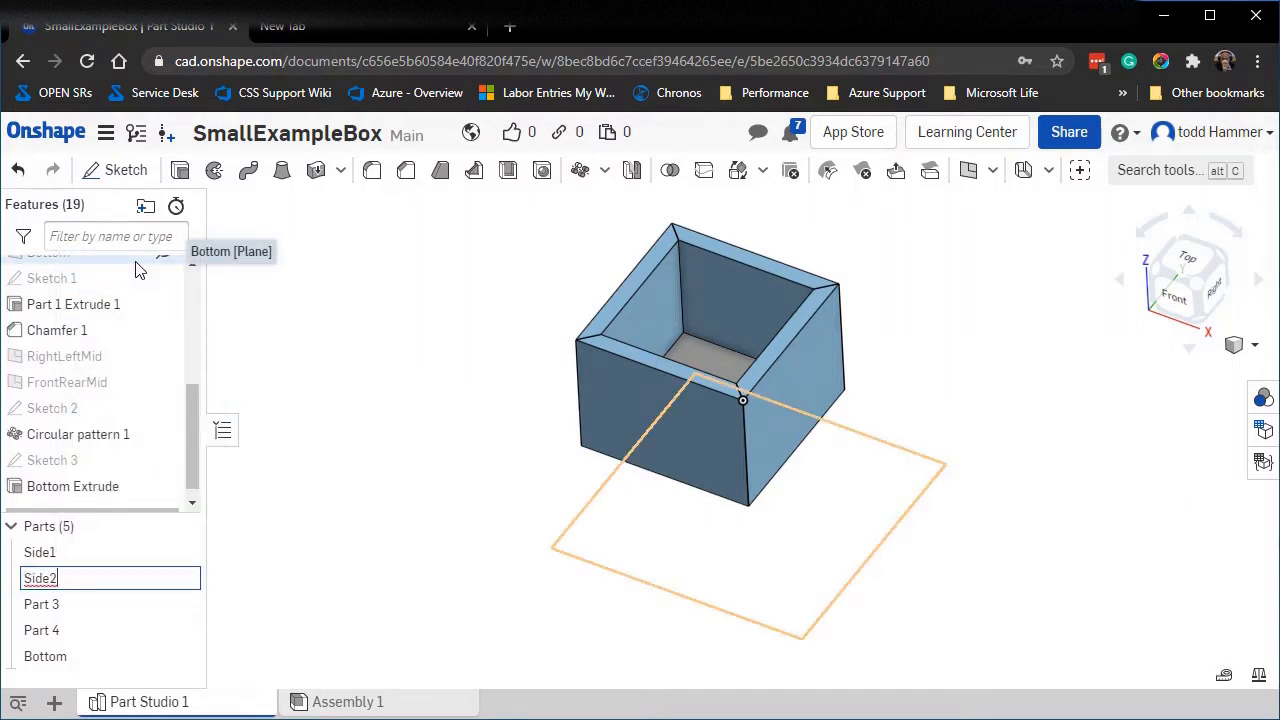
click(104, 604)
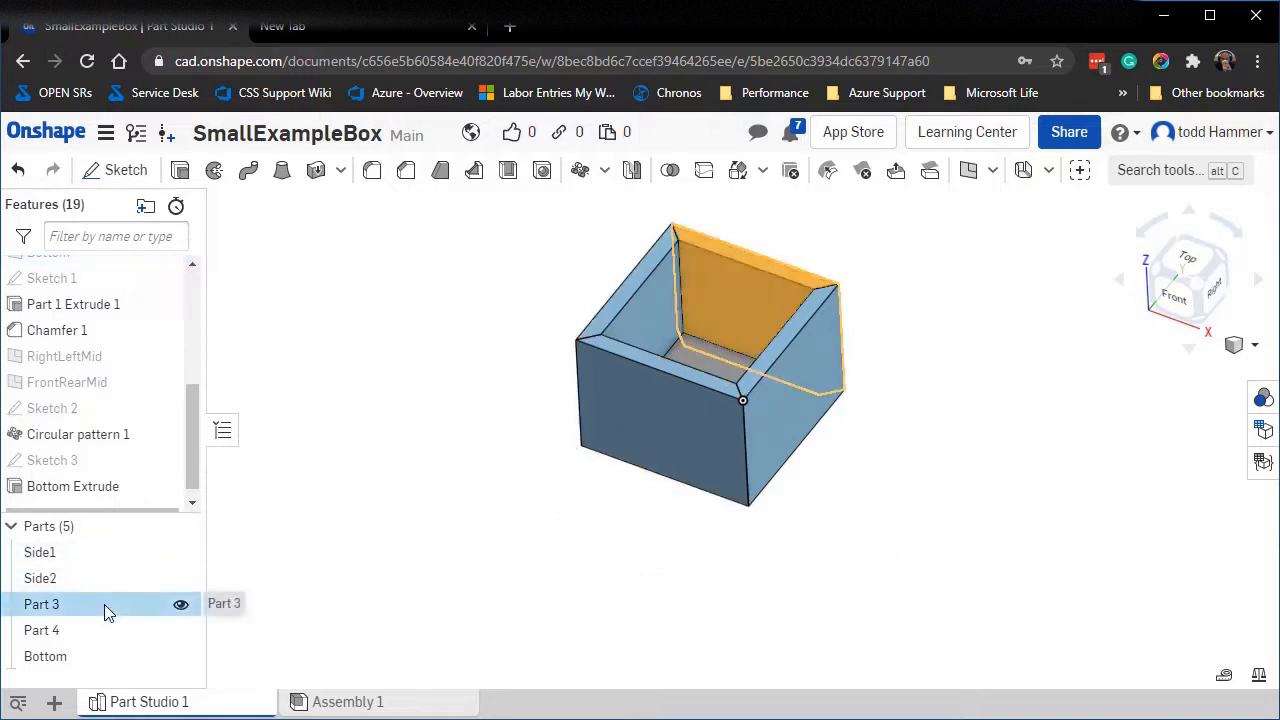
right_click(104, 604)
click(206, 288)
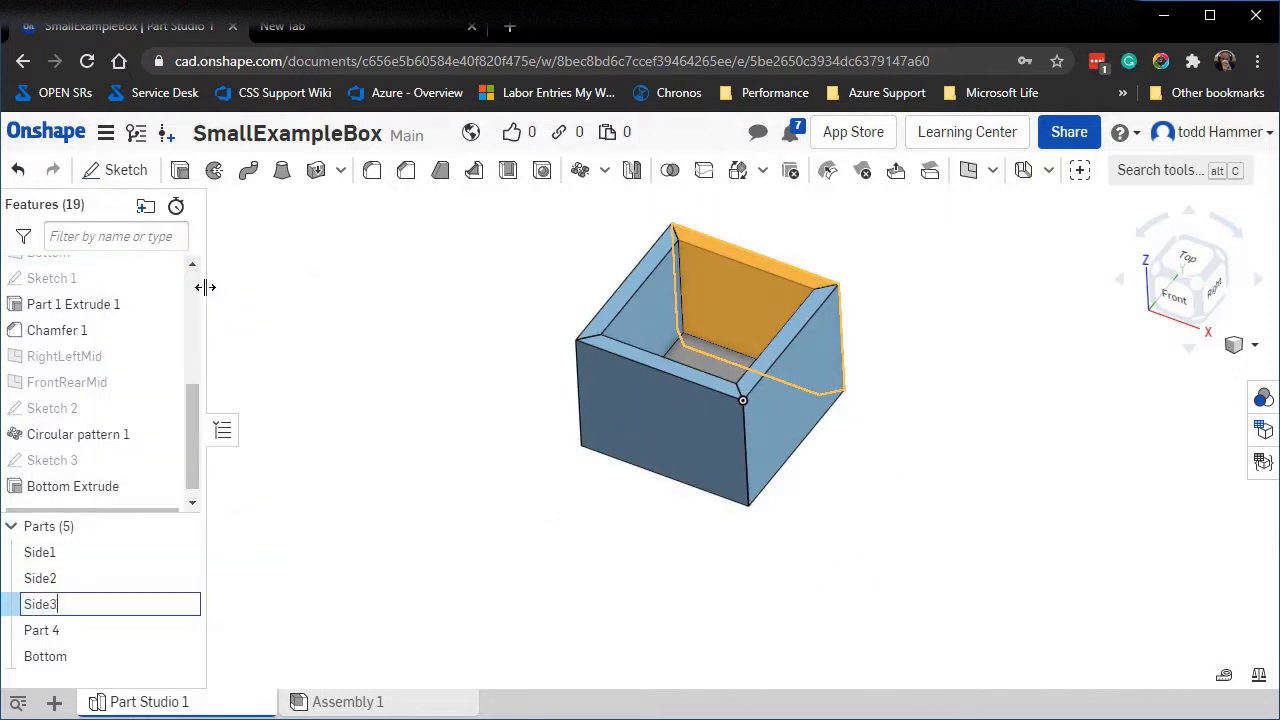
shift+click(71, 633)
right_click(71, 633)
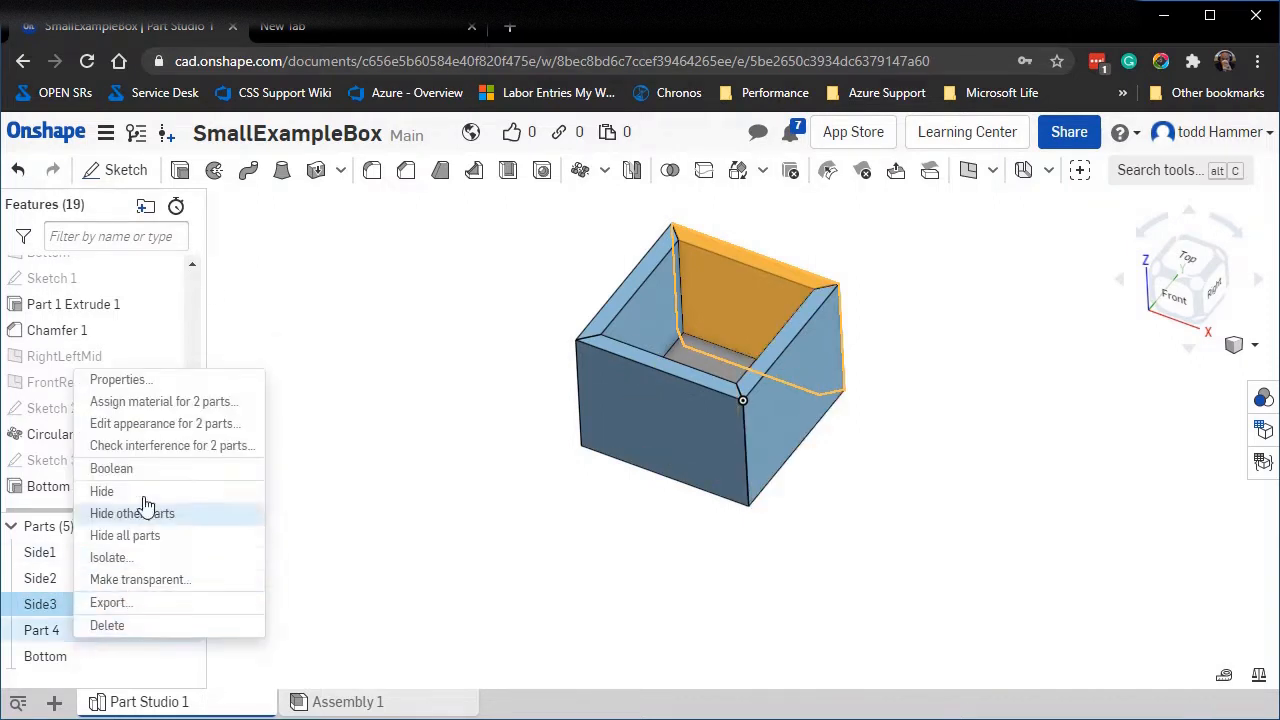
click(410, 537)
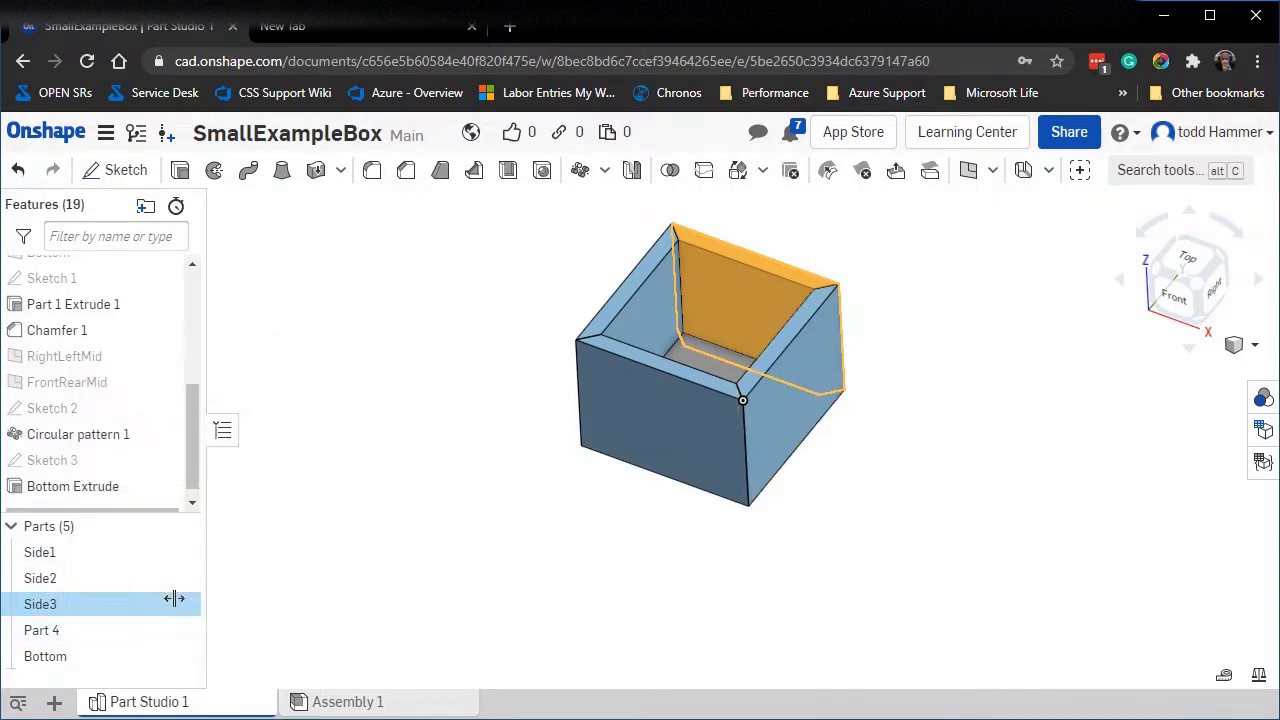
click(85, 627)
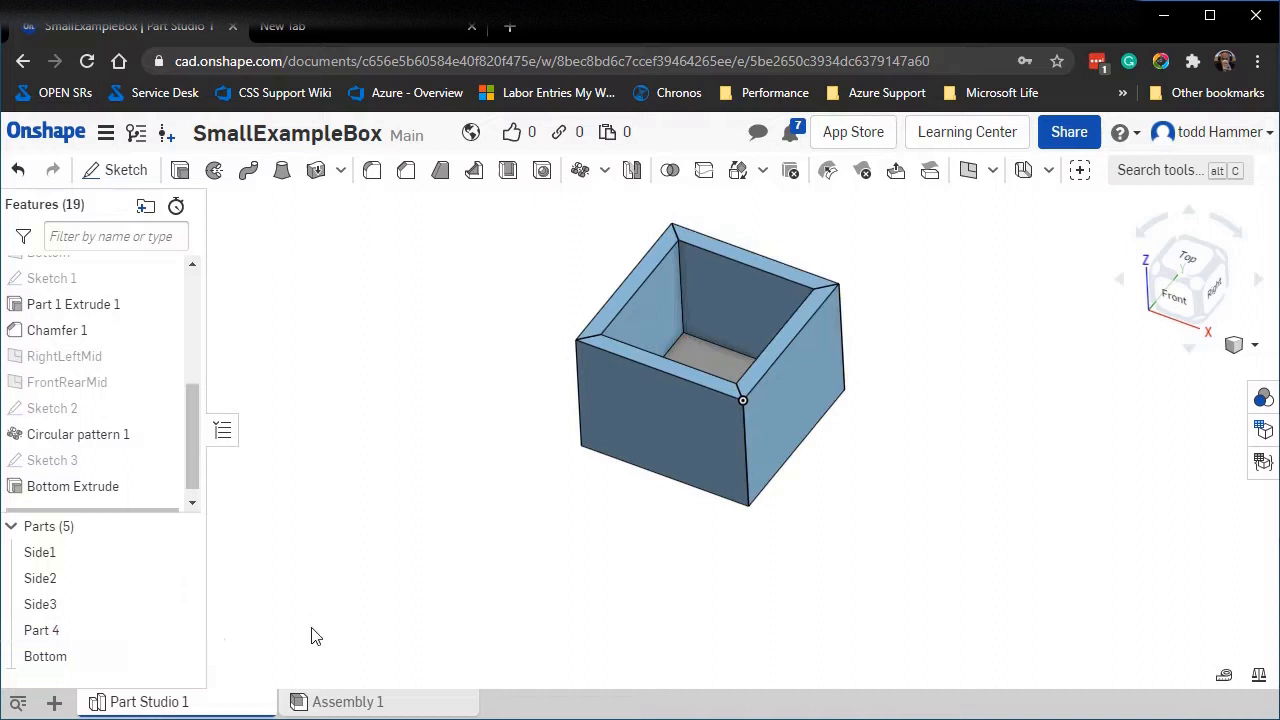
Rename Part 4 as Side4.
right_click(80, 630)
click(129, 303)
text(Side4)
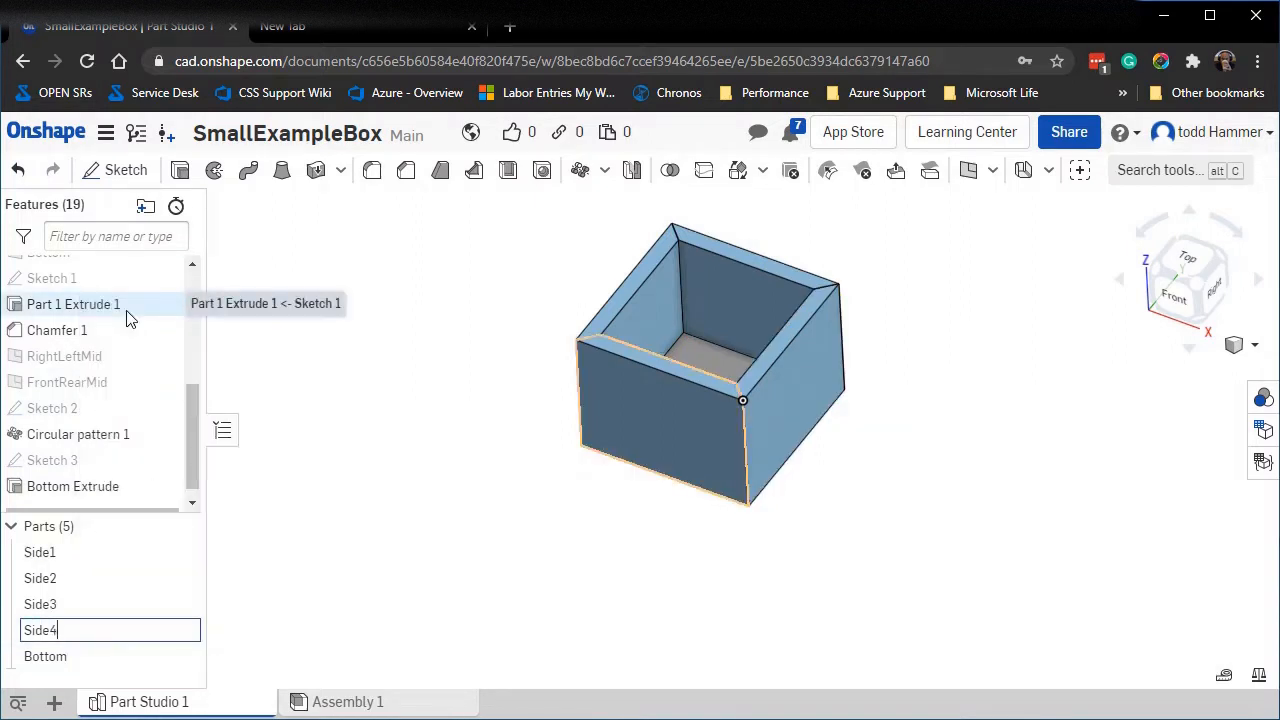
key(Return)
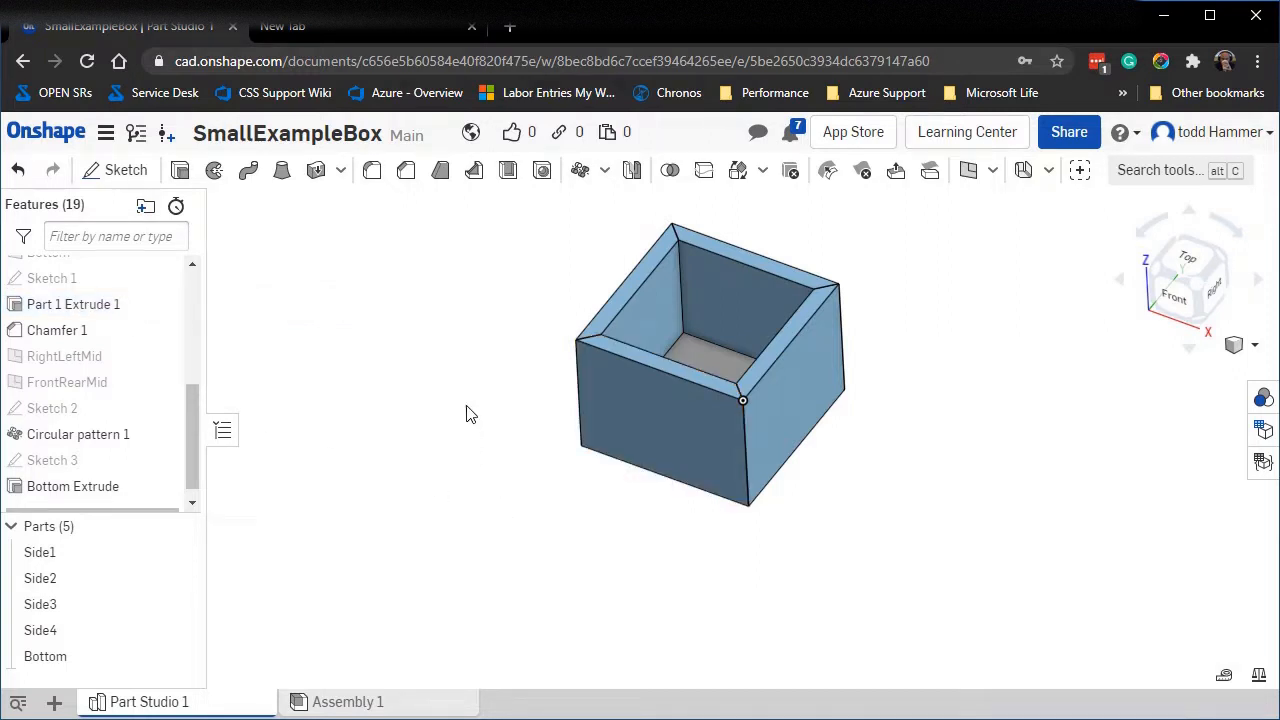
mouse_move(476, 487)
right_down()
mouse_move(486, 460)
mouse_move(462, 490)
right_up()
drag(187, 418, 169, 297)
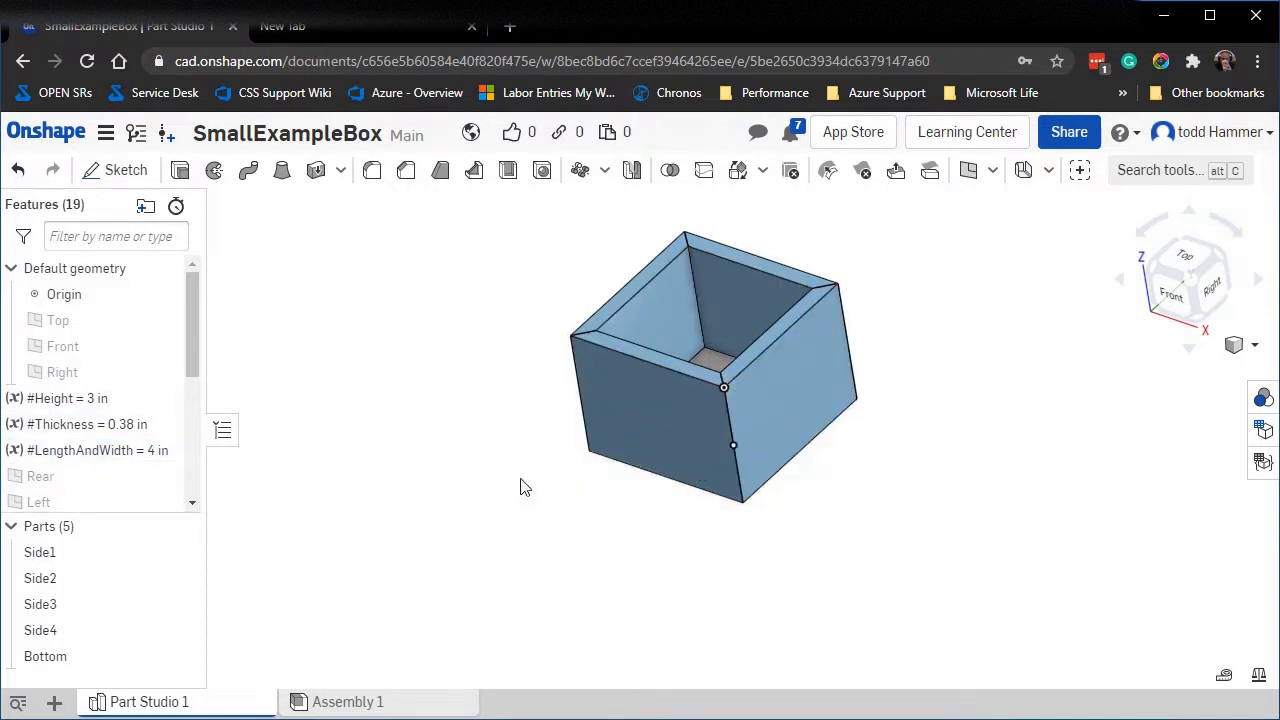
Set the LengthAndWidth variable to 6 in and accept the change.
double_click(113, 455)
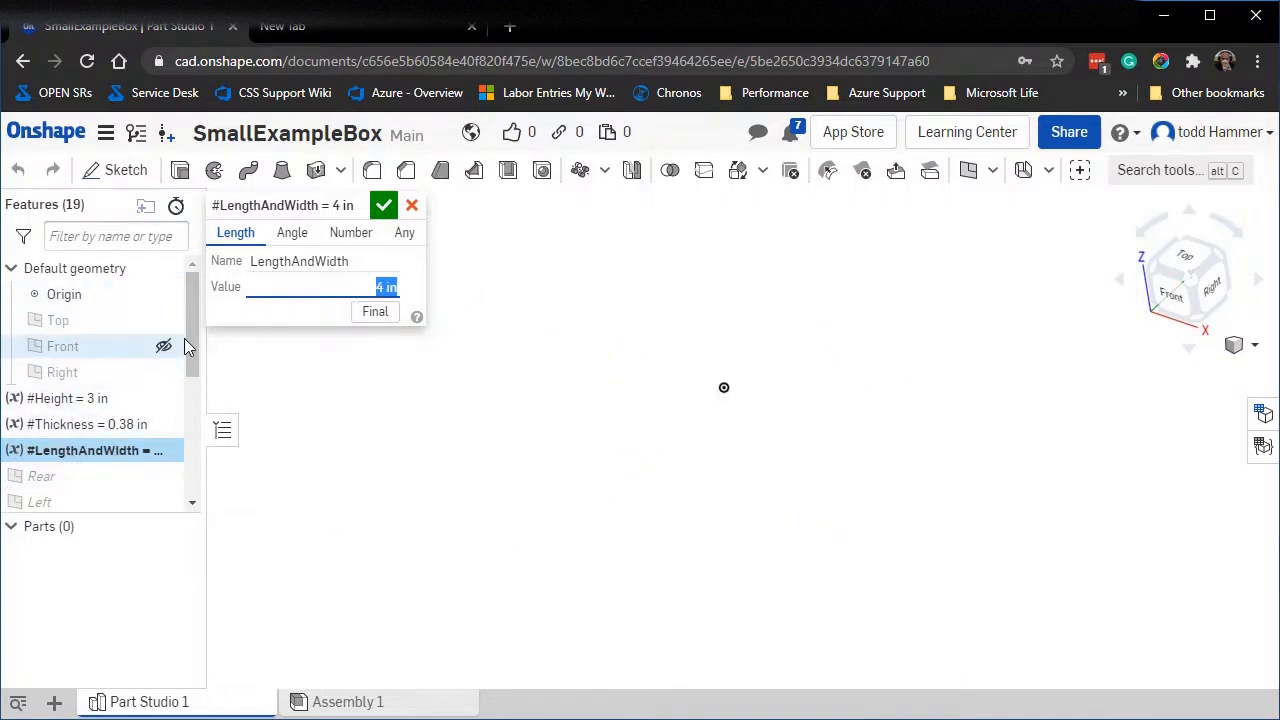
scroll(189, 316, down, 4)
scroll(186, 437, up, 3)
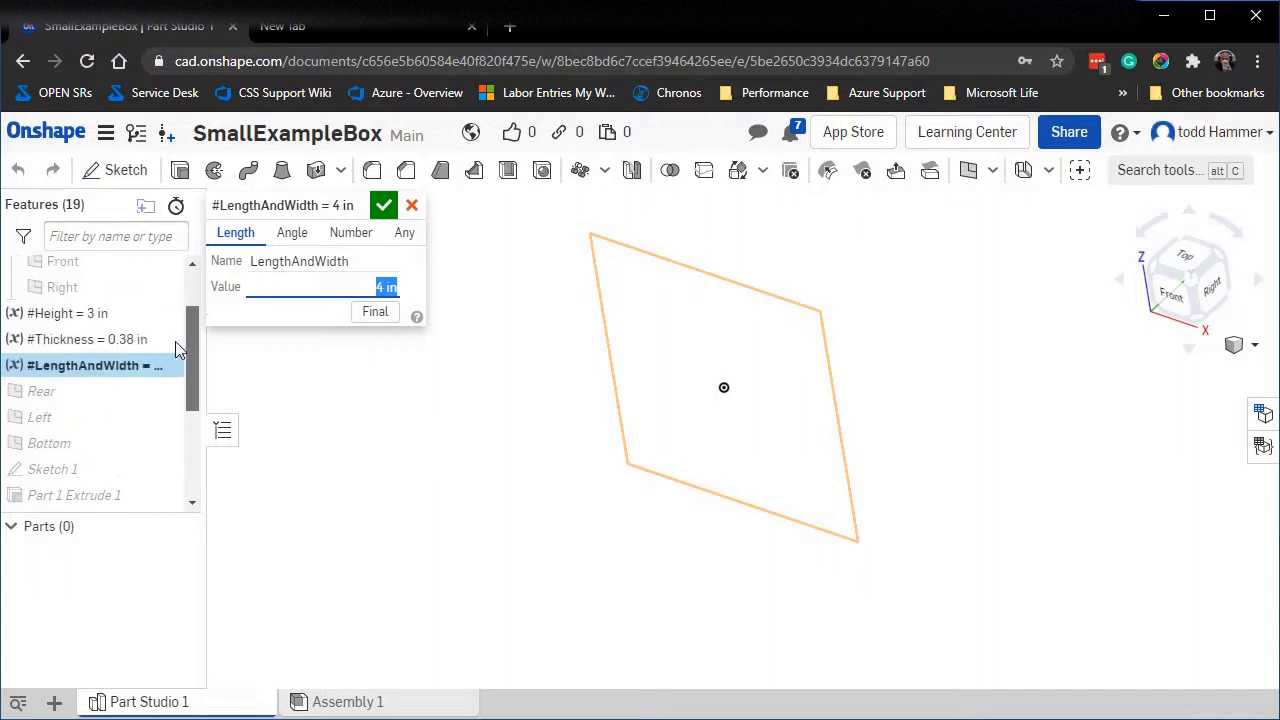
scroll(175, 348, up, 2)
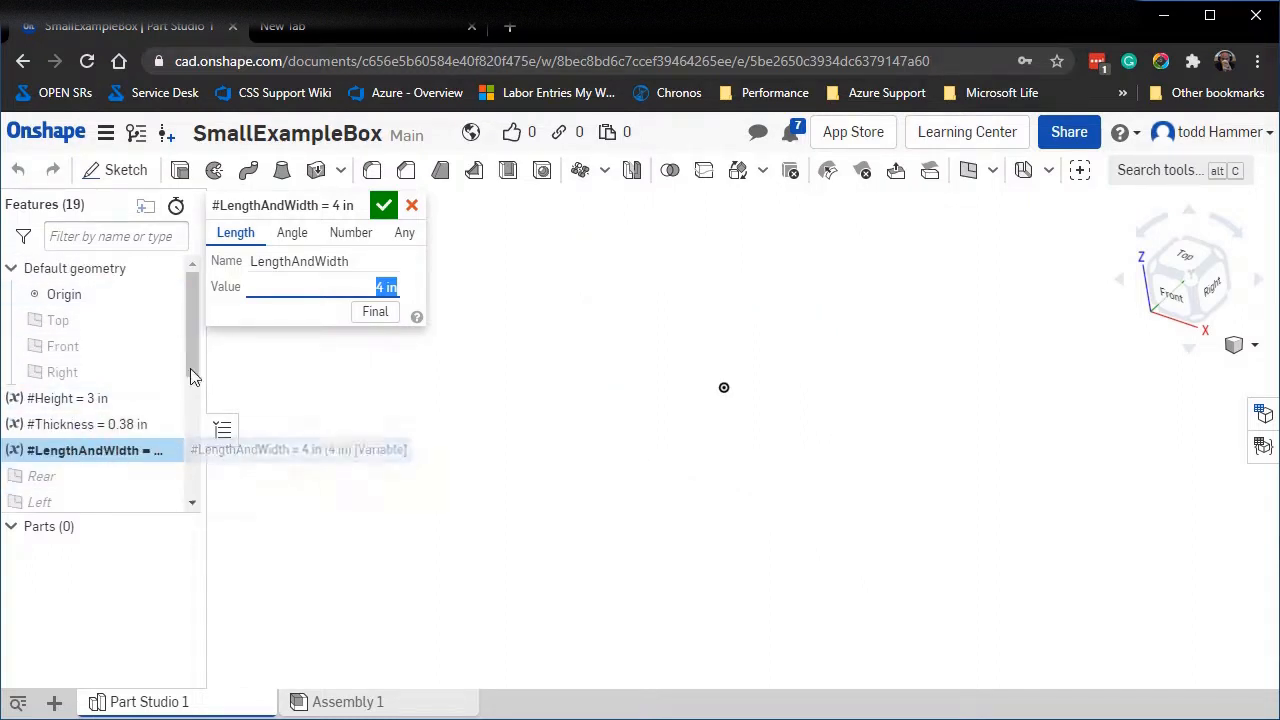
mouse_move(193, 349)
mouse_down()
mouse_move(197, 444)
mouse_move(205, 356)
mouse_up()
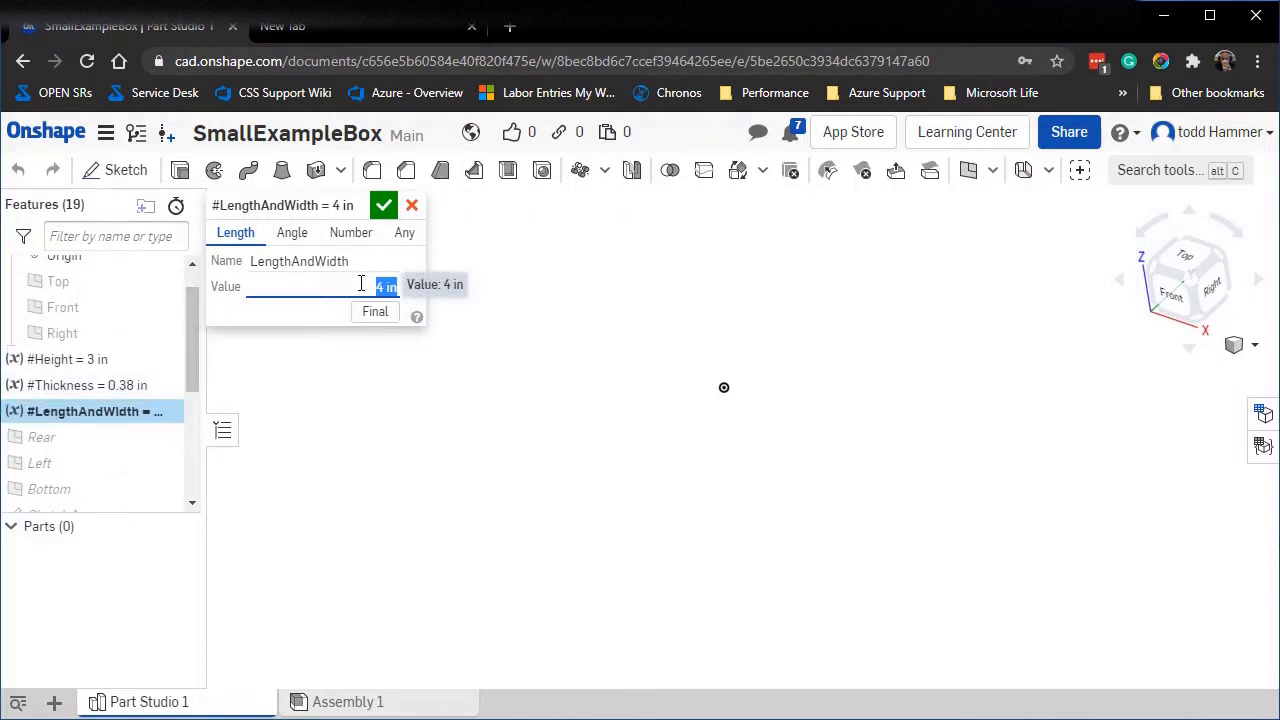
click(375, 206)
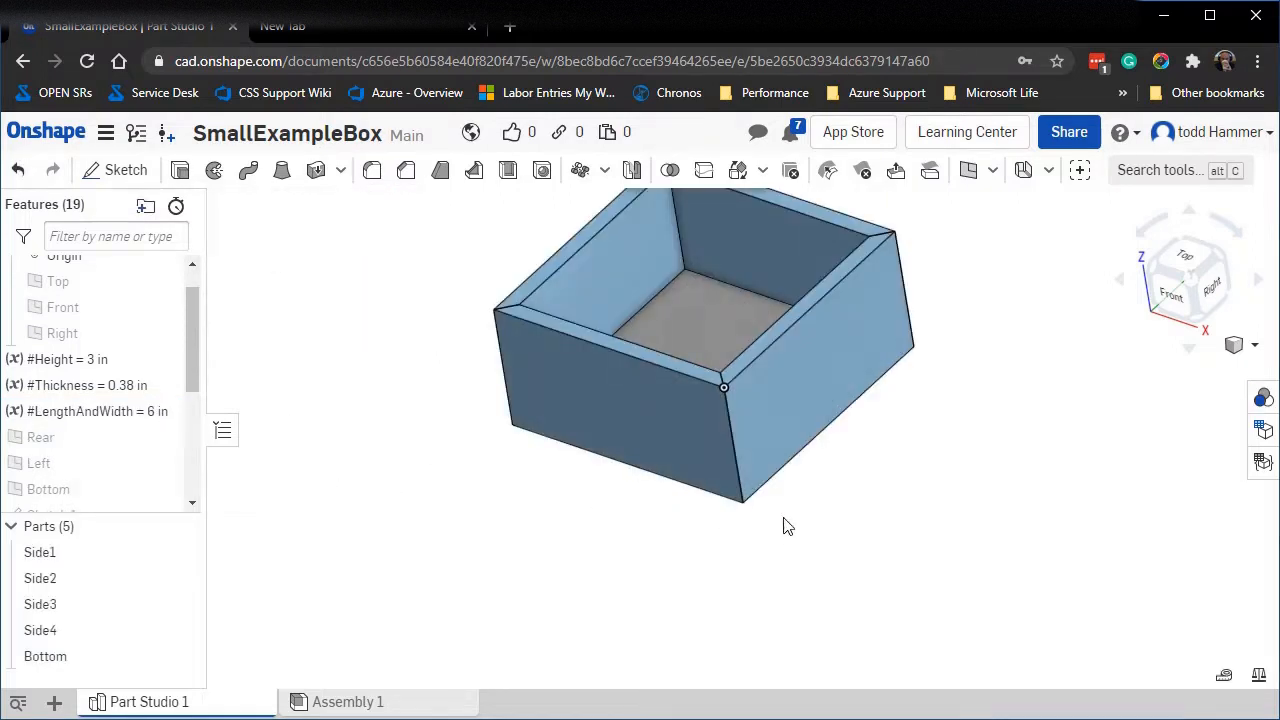
Measure the lengths of the outer top edges of Side1 and Side4 with the Measure tool.
middle_drag(893, 470, 866, 580)
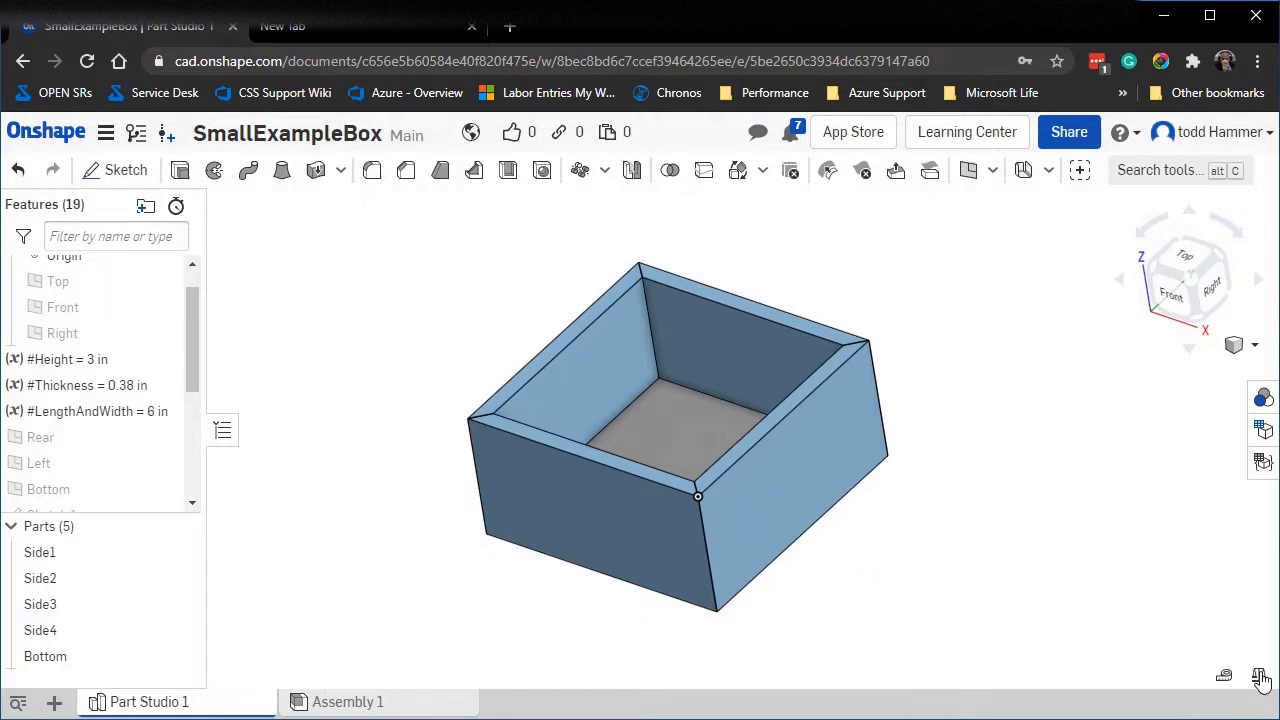
click(1223, 677)
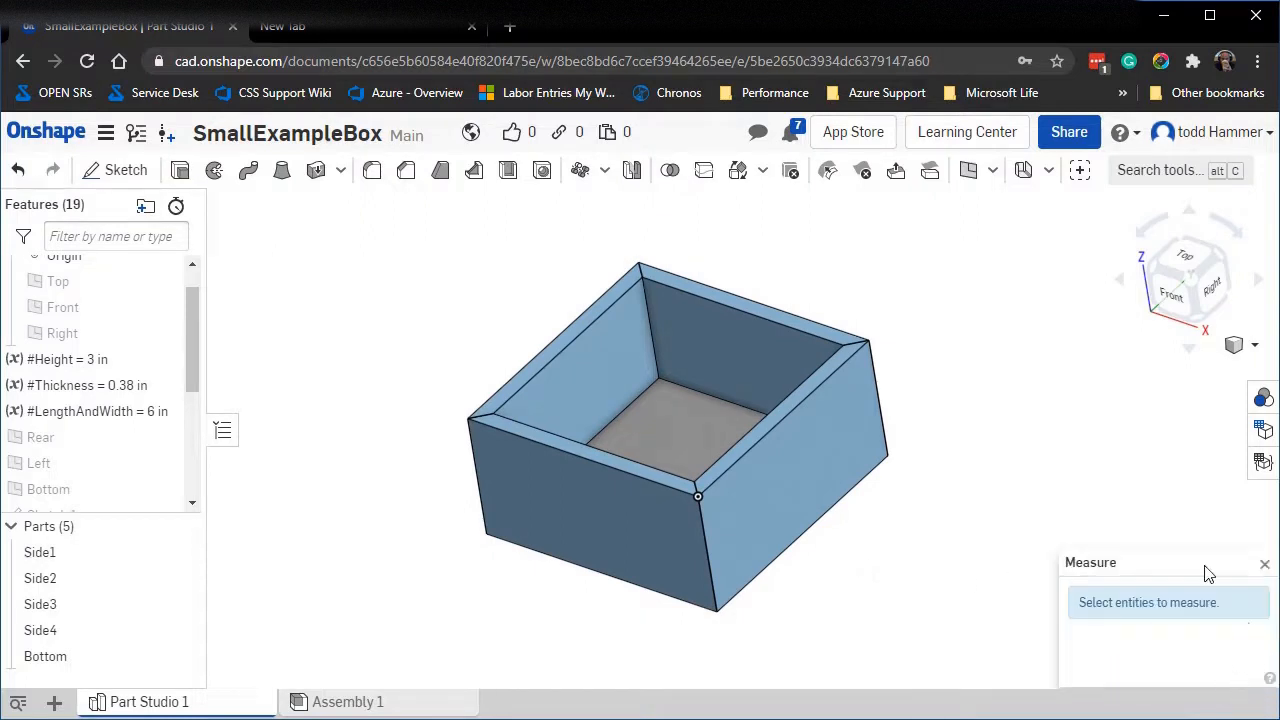
click(615, 470)
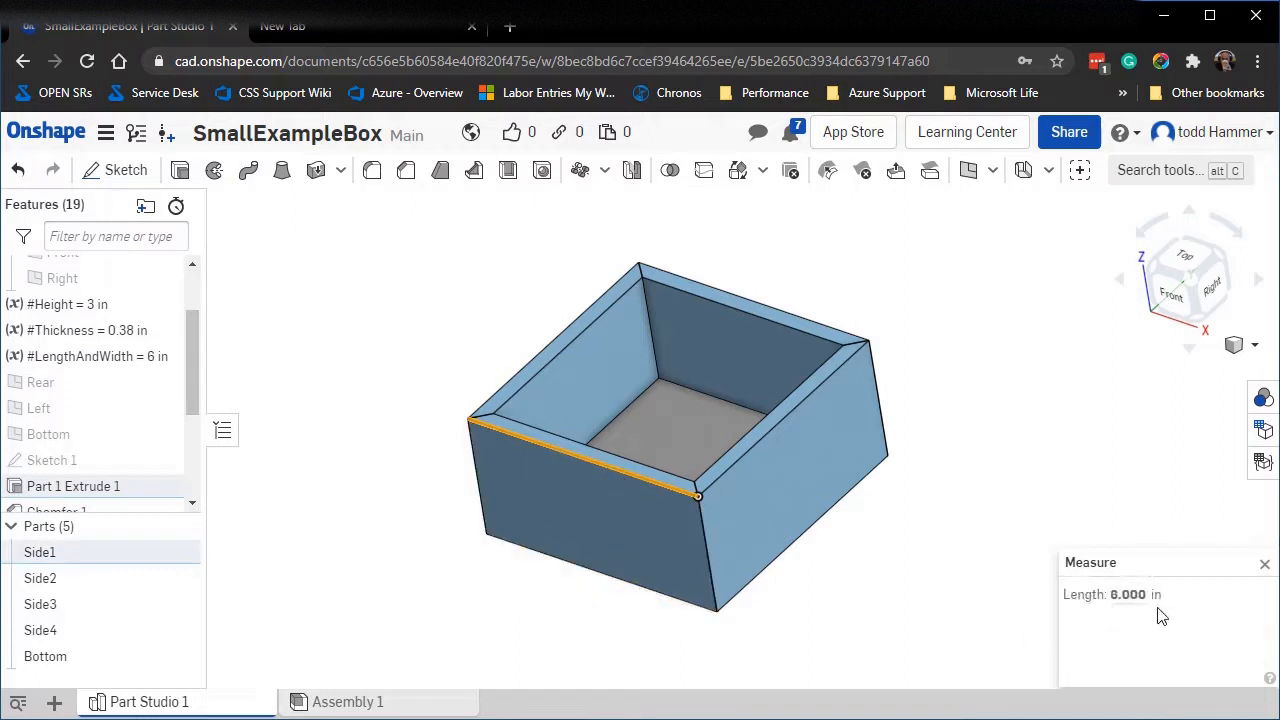
click(866, 551)
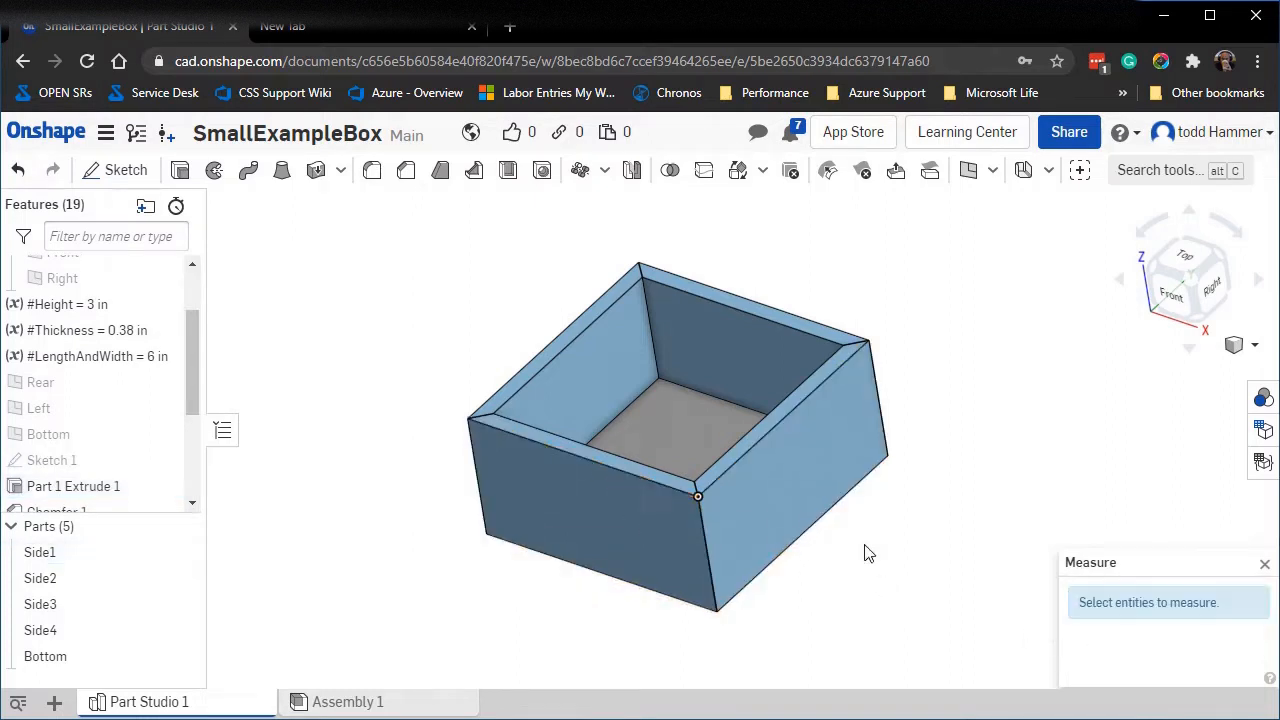
click(779, 417)
click(977, 486)
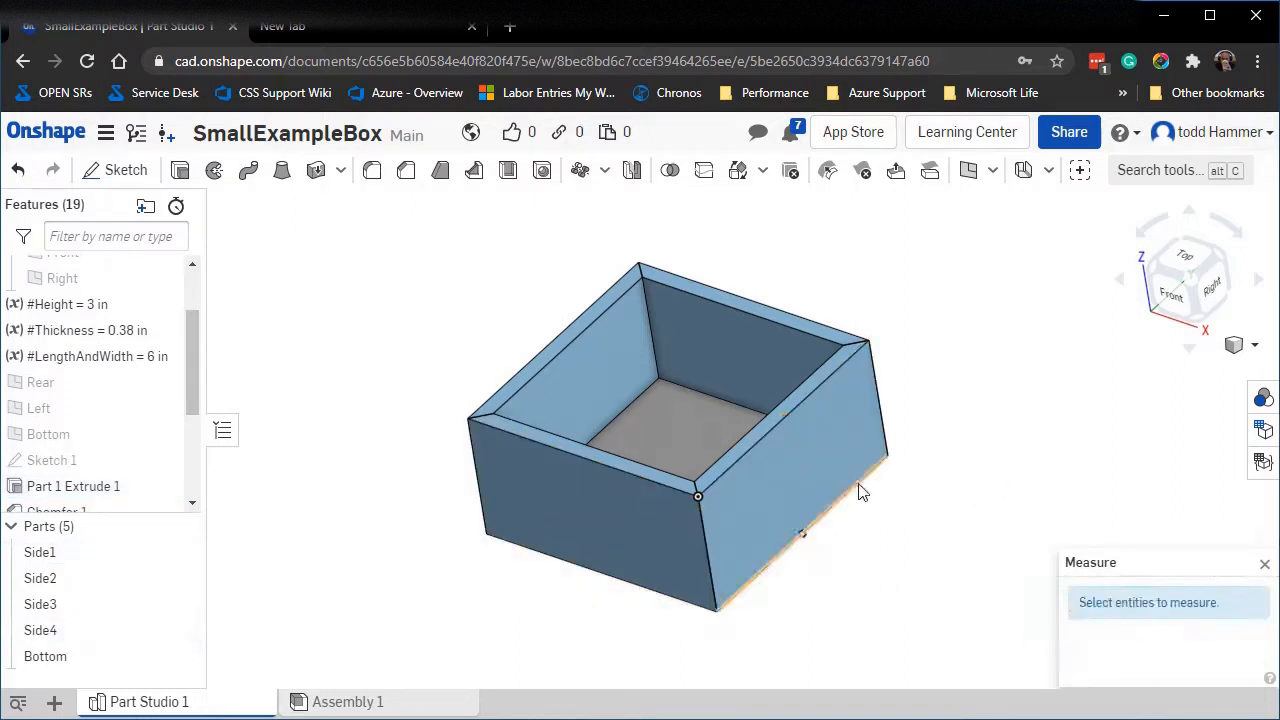
click(752, 447)
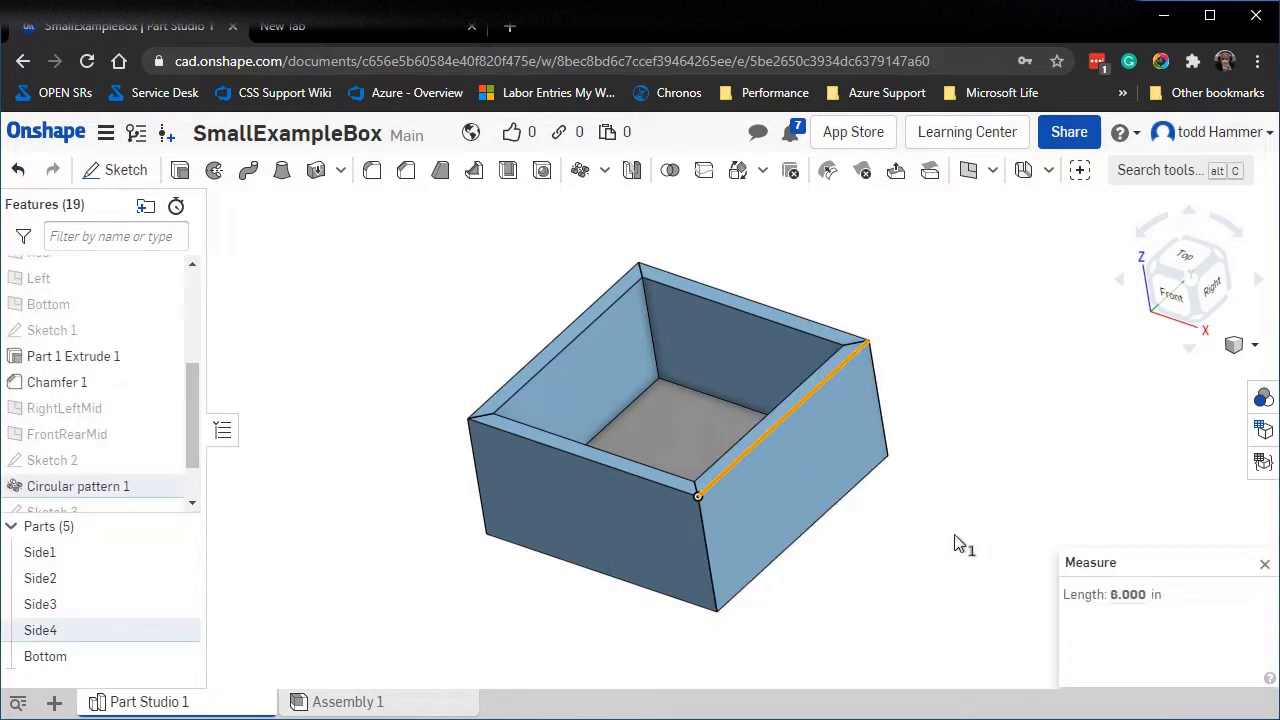
click(946, 558)
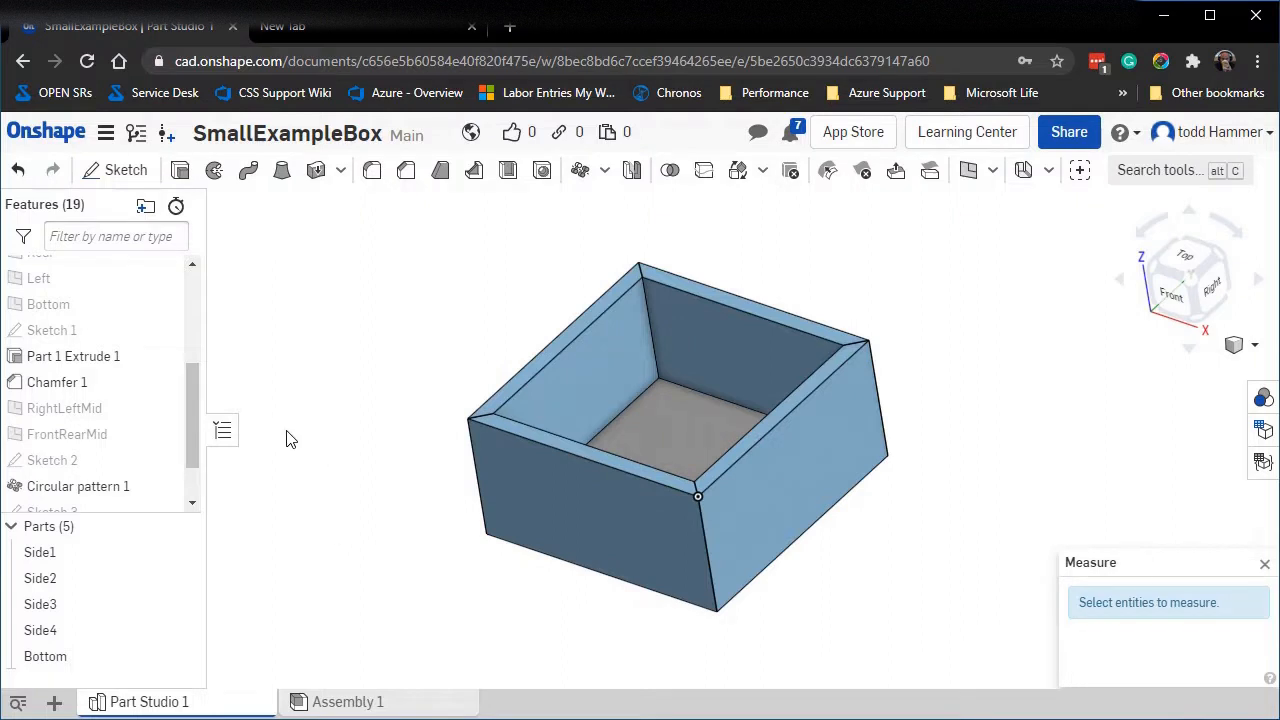
Set the Thickness variable to 0.25 in and accept the change.
drag(188, 386, 196, 305)
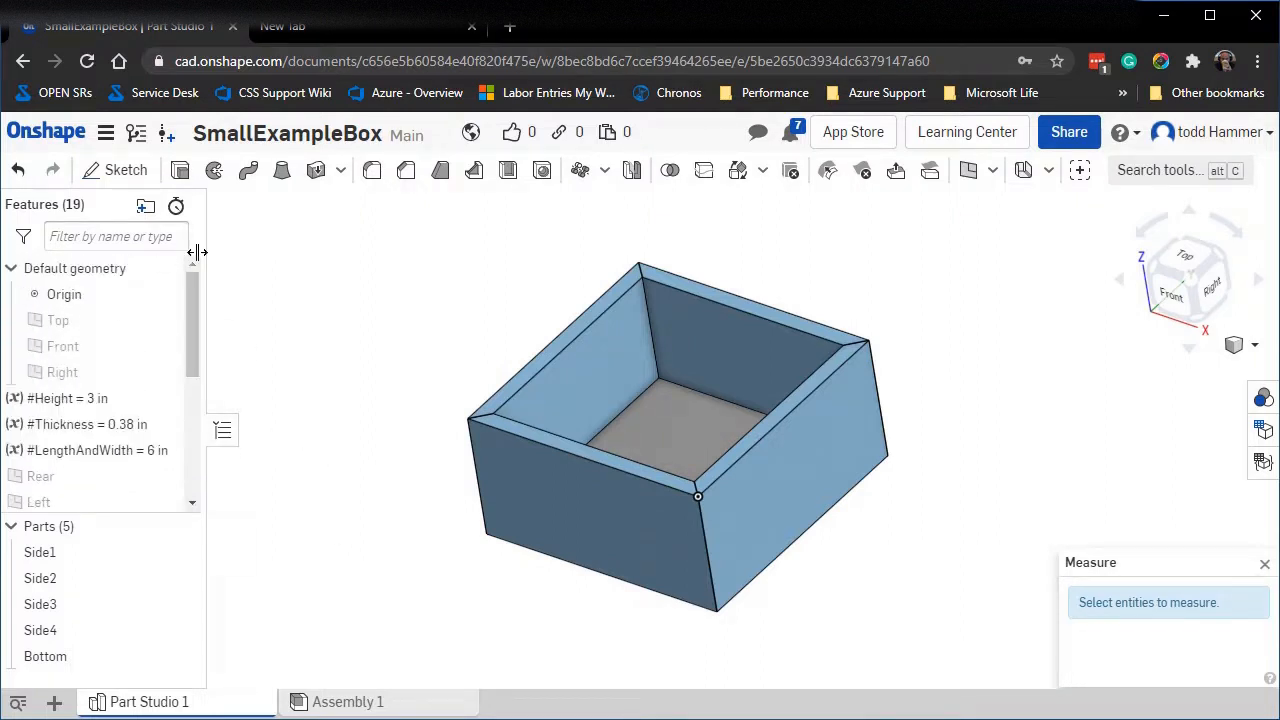
double_click(72, 425)
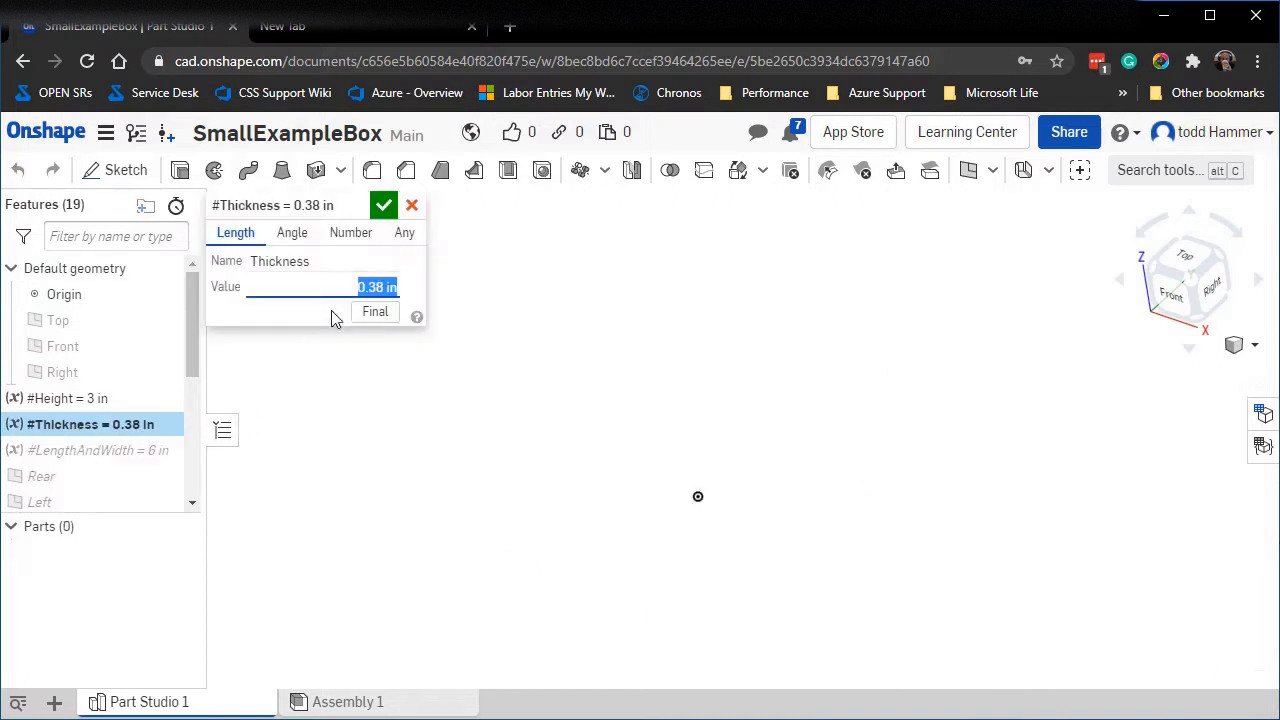
text(.25)
click(383, 206)
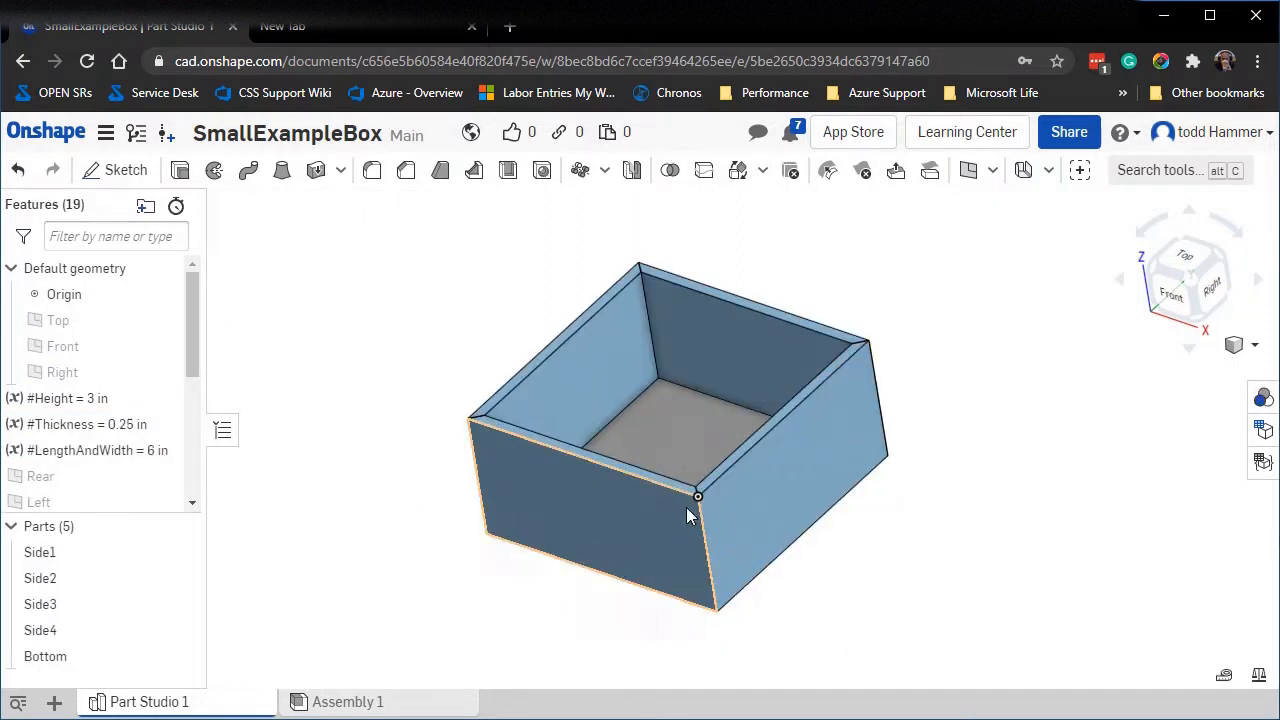
Measure the wall thickness of Side4 between its outer and inner faces, then clear the selection.
scroll(686, 506, up, 5)
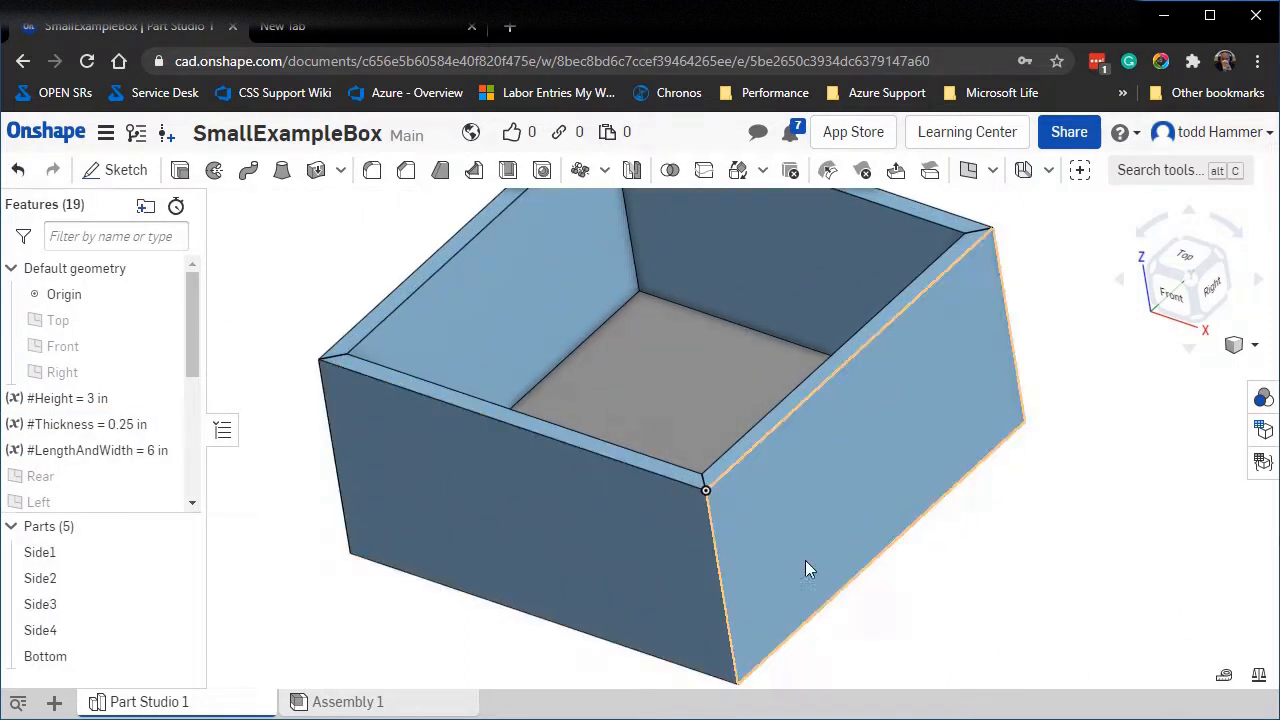
click(1226, 678)
click(878, 472)
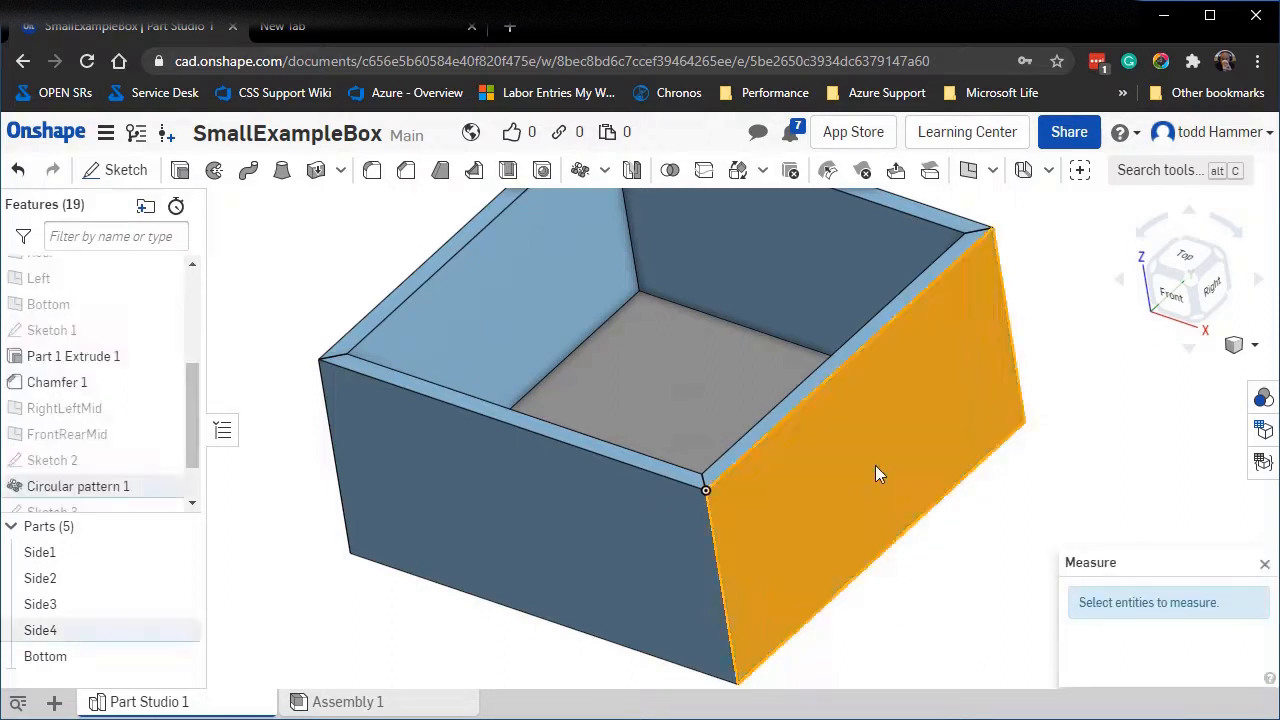
right_drag(829, 543, 927, 542)
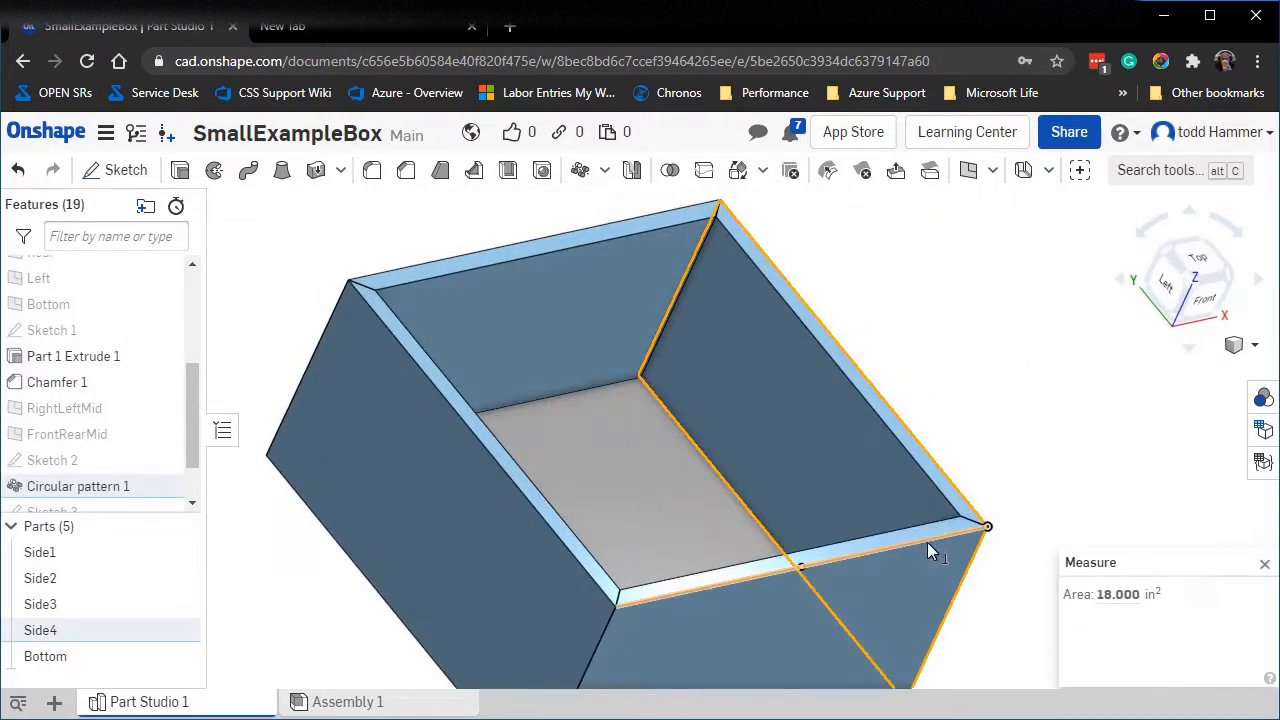
click(813, 419)
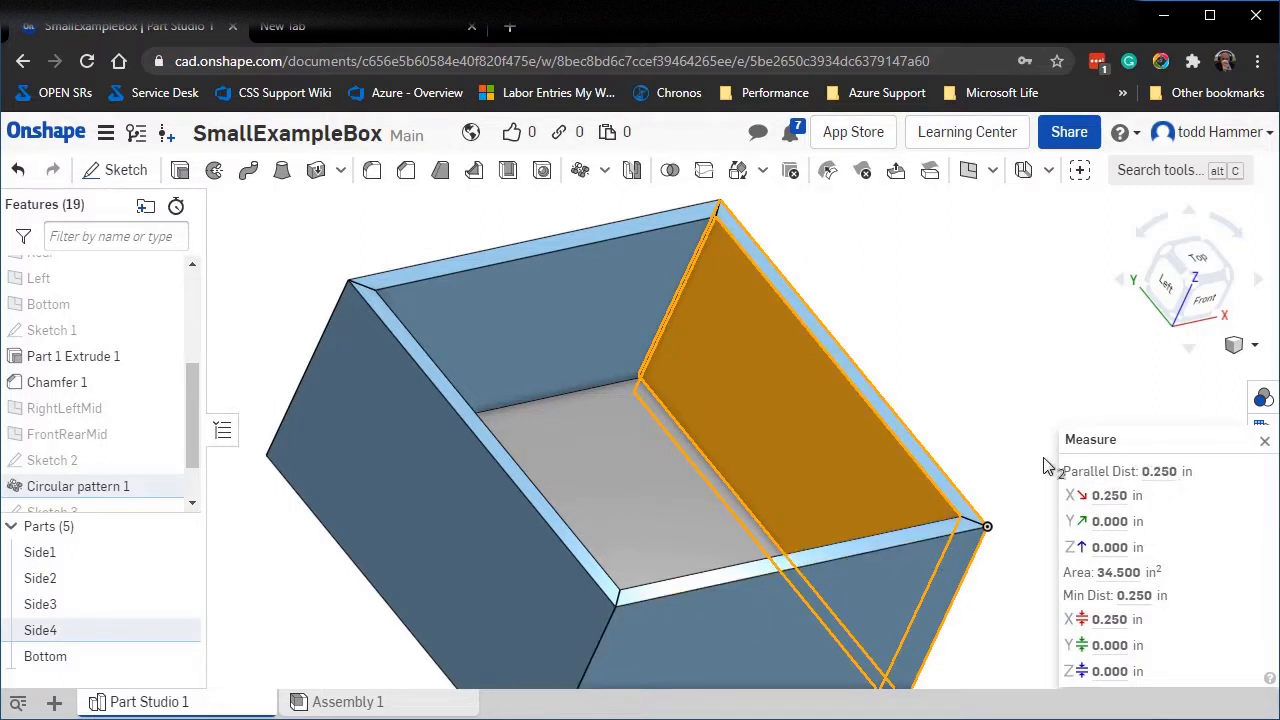
click(1040, 340)
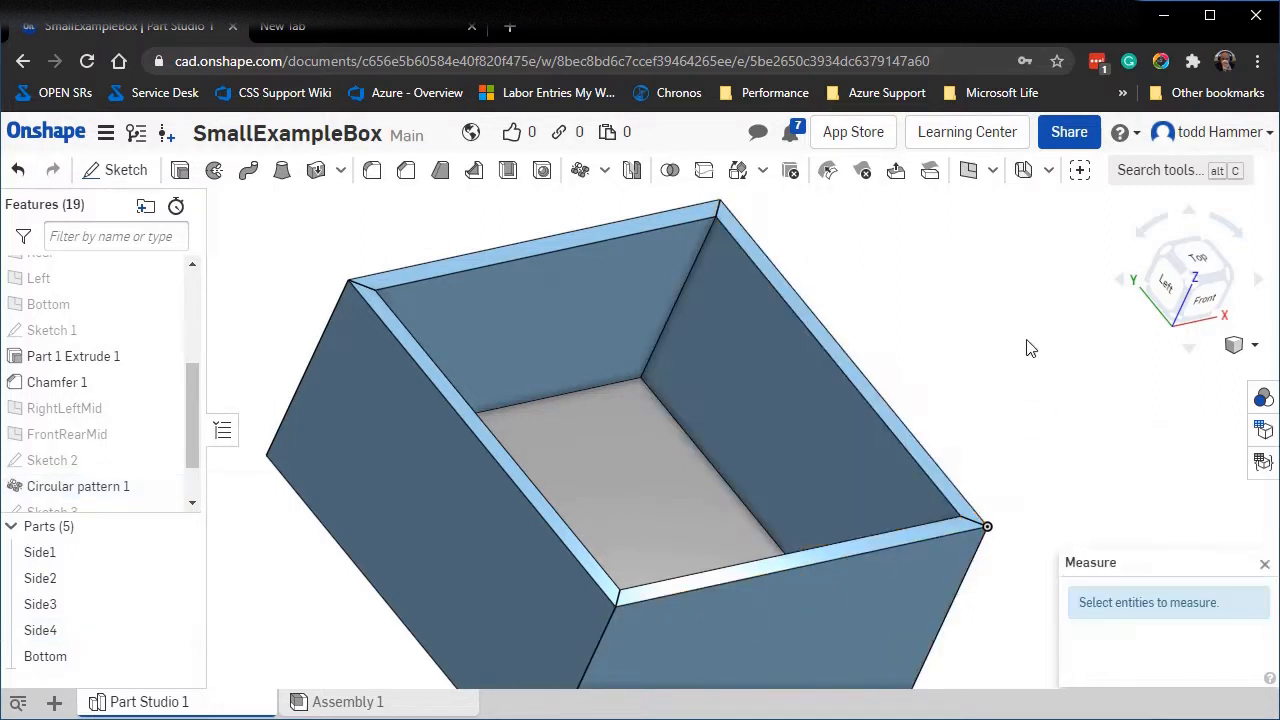
right_drag(1029, 349, 937, 357)
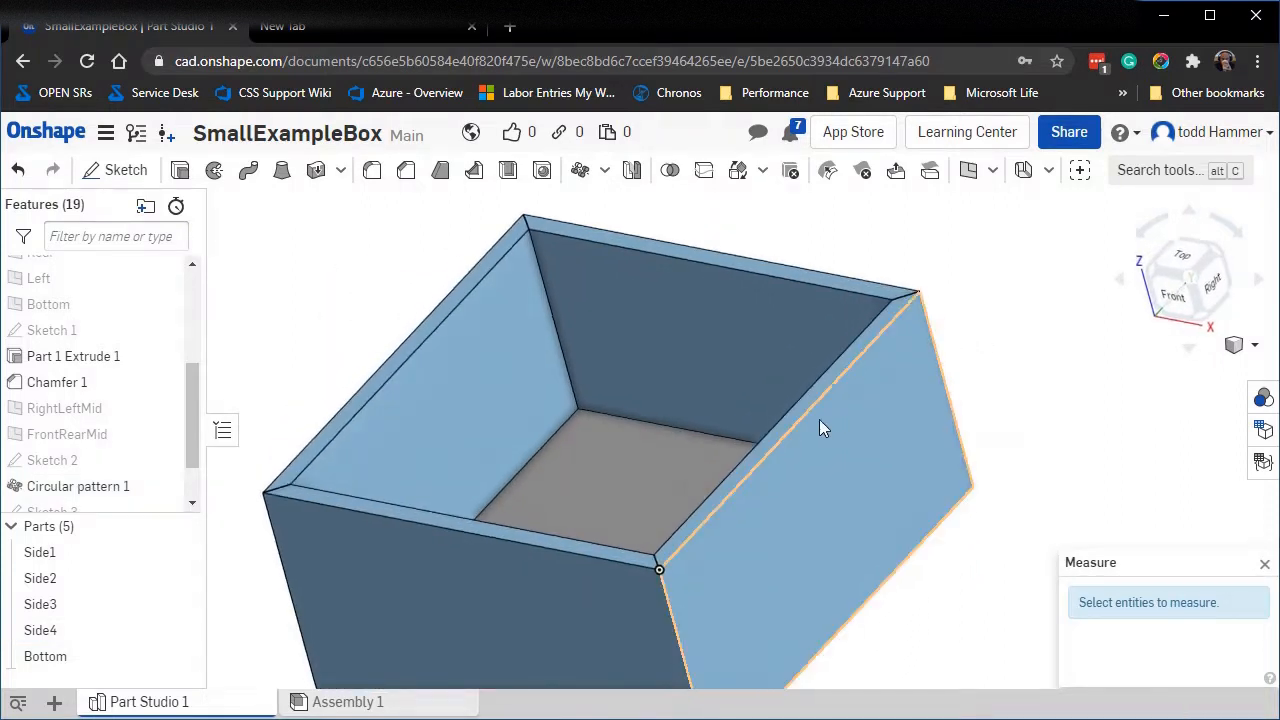
scroll(765, 430, down, 3)
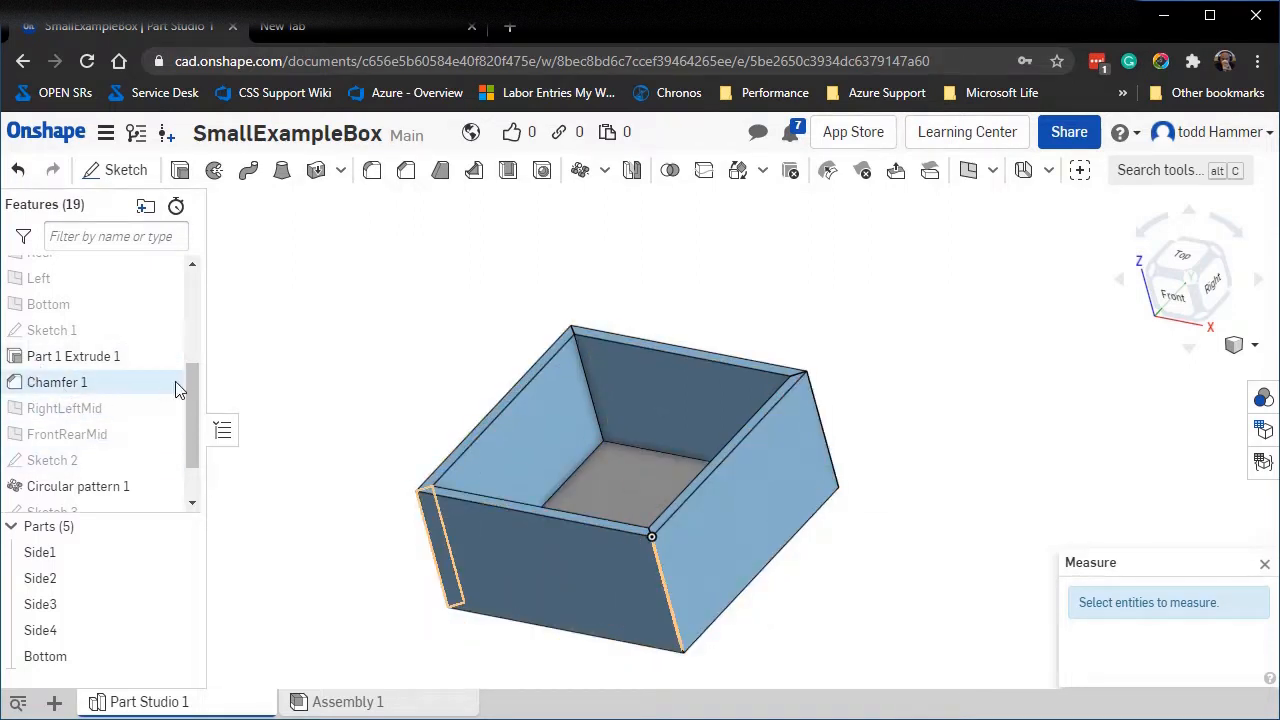
drag(193, 400, 194, 300)
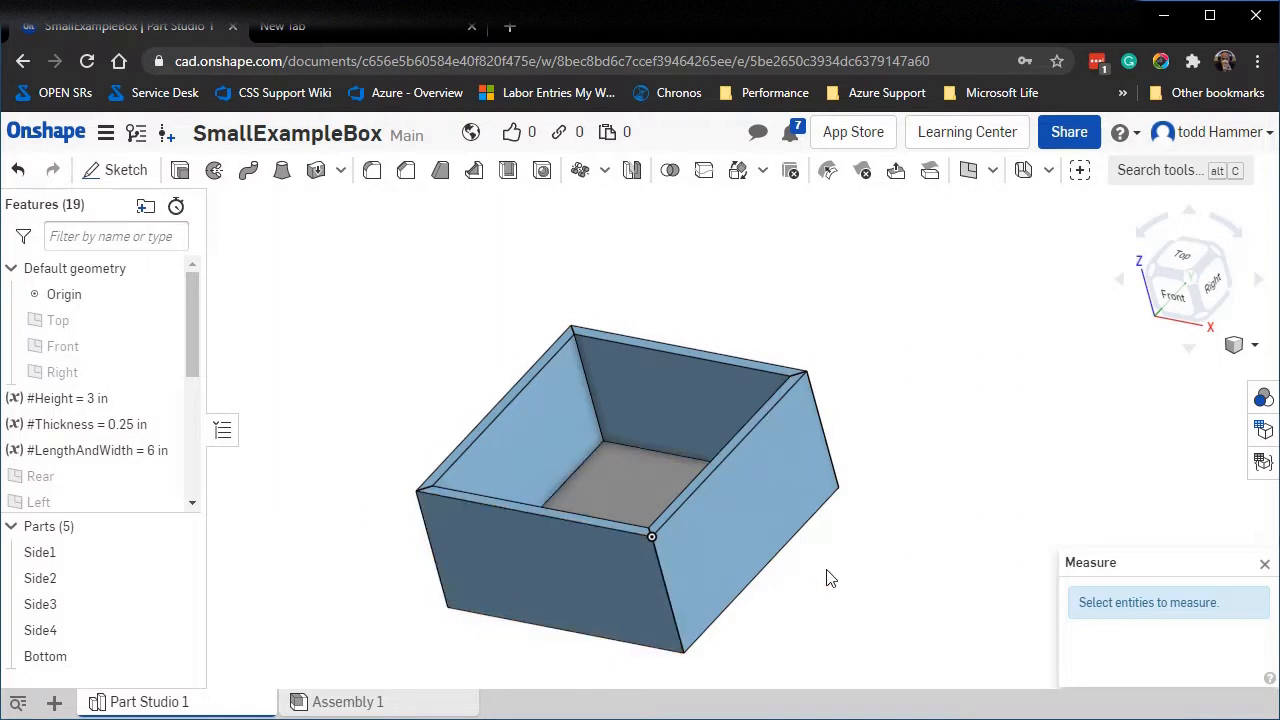
right_drag(395, 530, 373, 478)
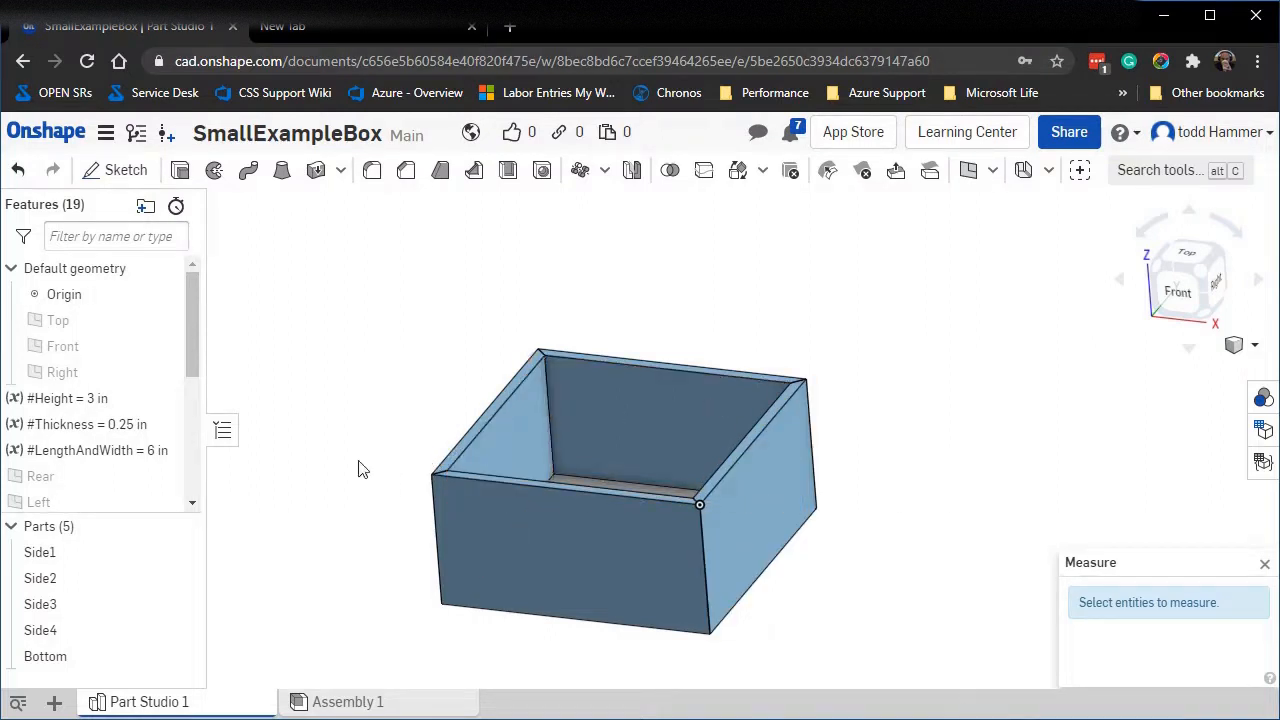
key(shift+1)
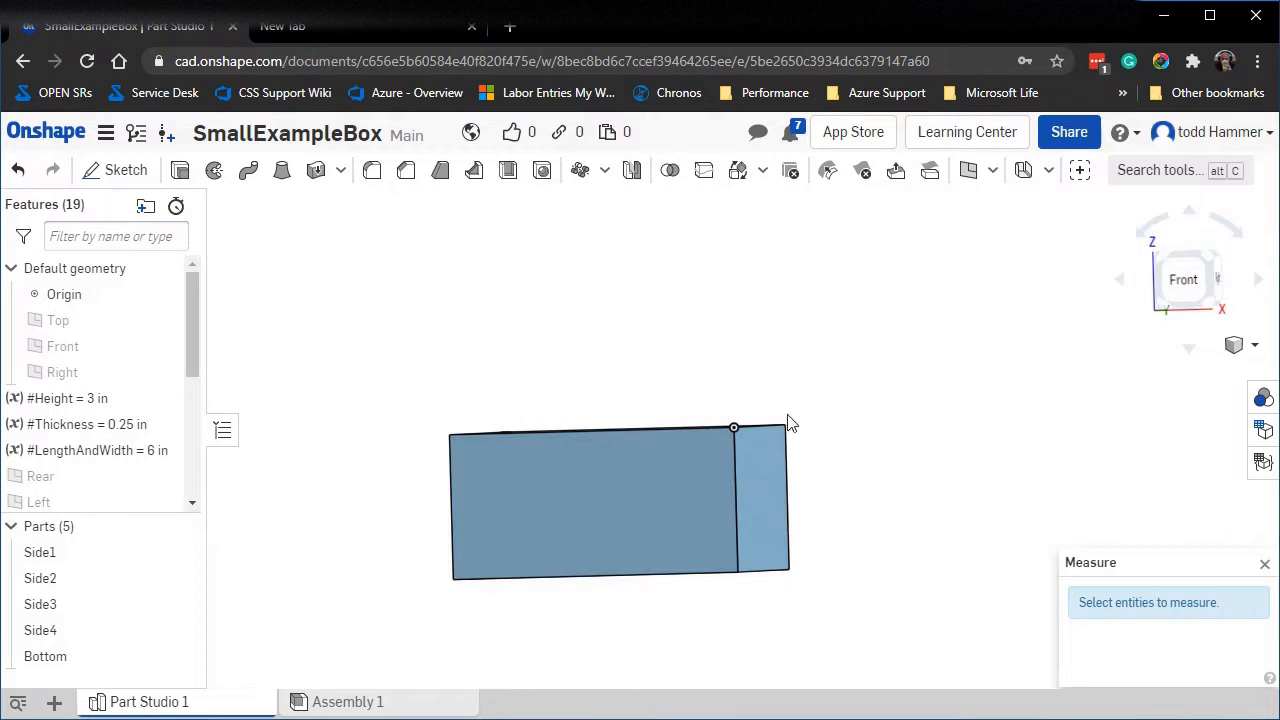
key(shift+7)
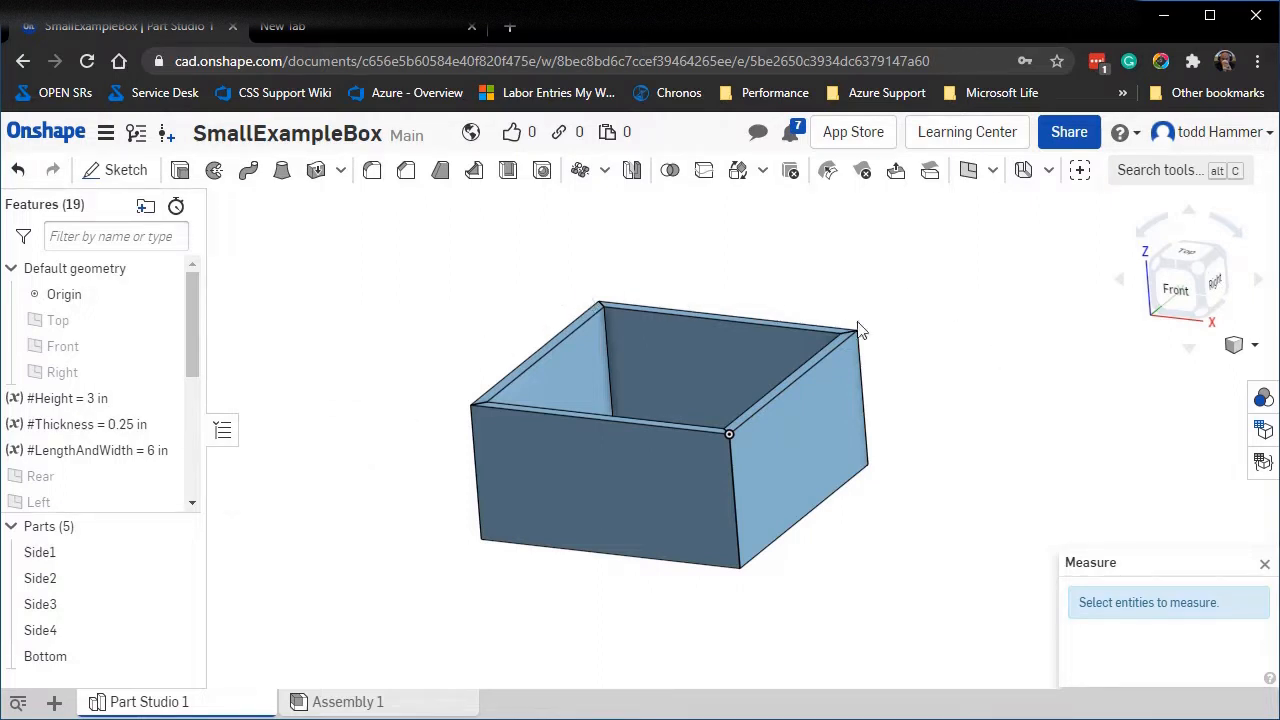
Start a new sketch, make the default Top plane visible and choose it as the sketch plane.
click(127, 172)
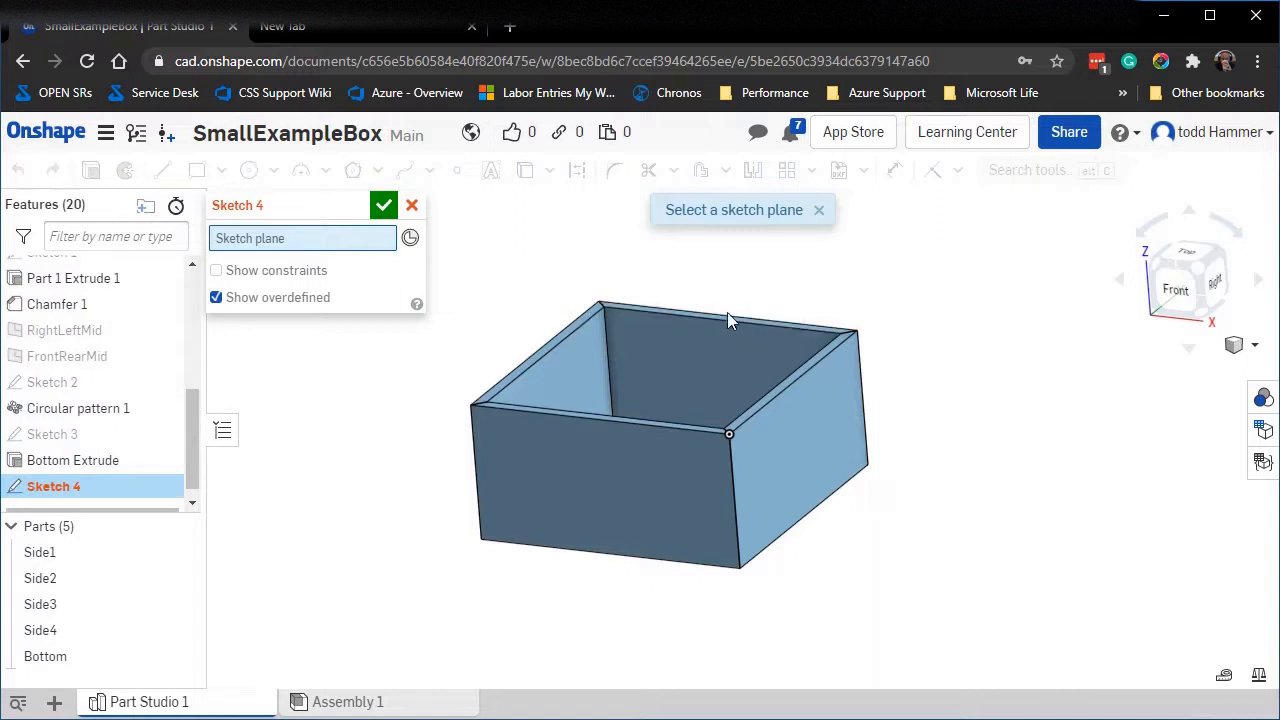
scroll(196, 293, up, 3)
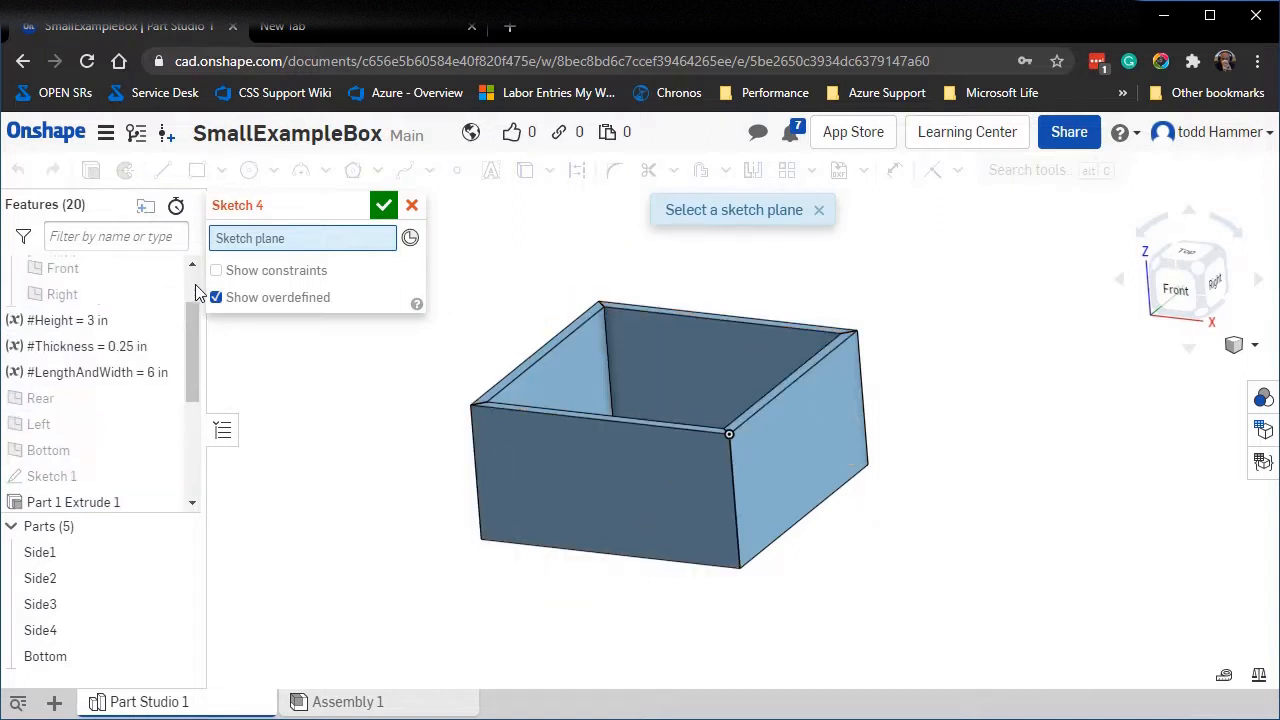
scroll(196, 293, up, 3)
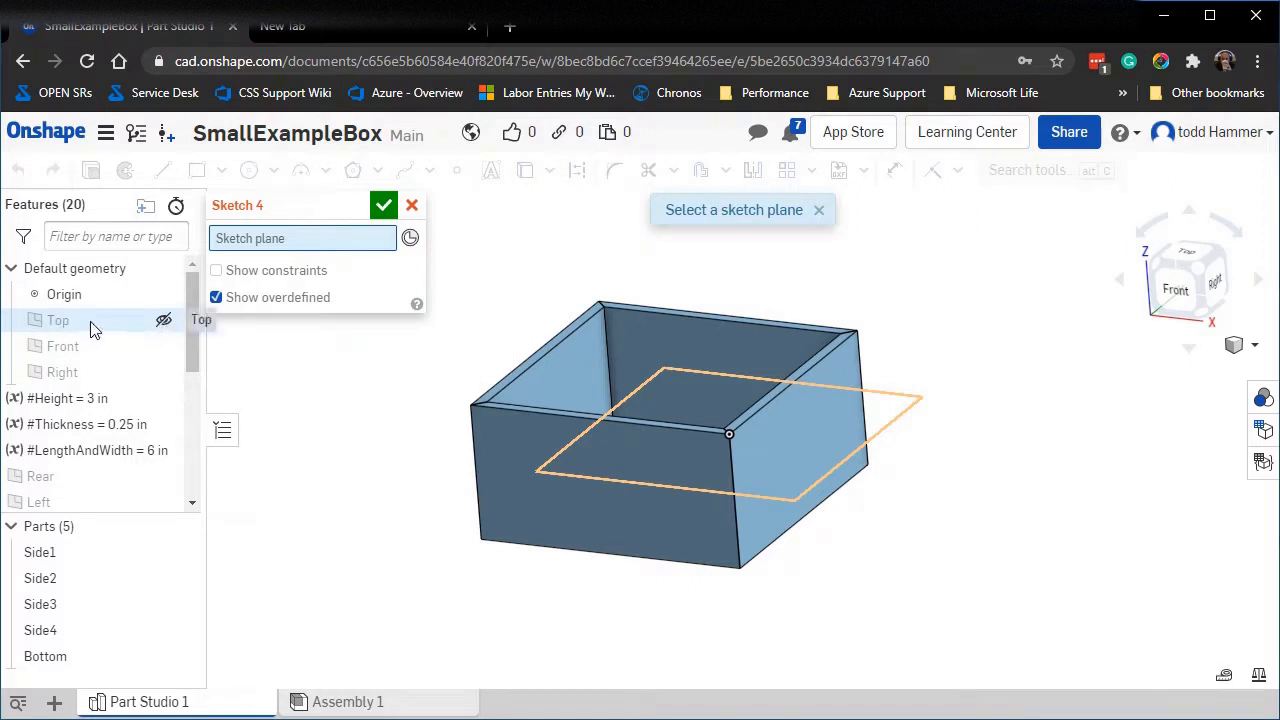
click(164, 322)
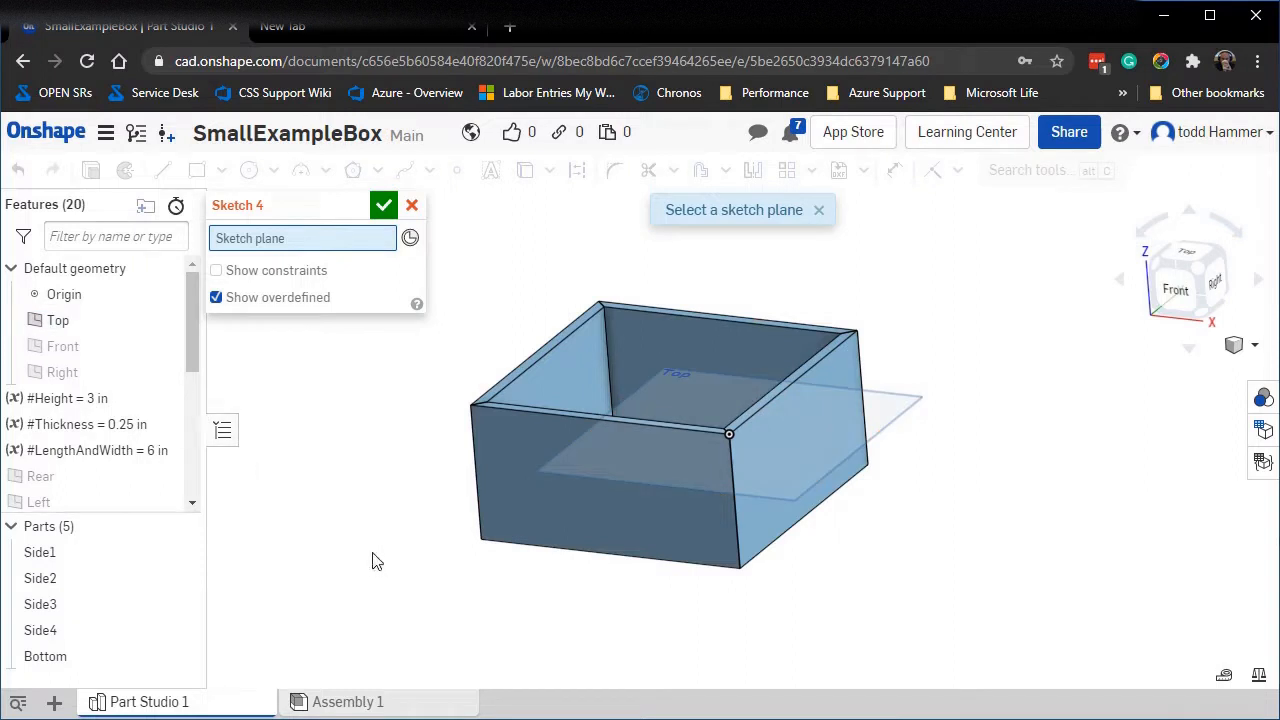
mouse_move(372, 554)
right_down()
mouse_move(389, 522)
mouse_move(392, 565)
right_up()
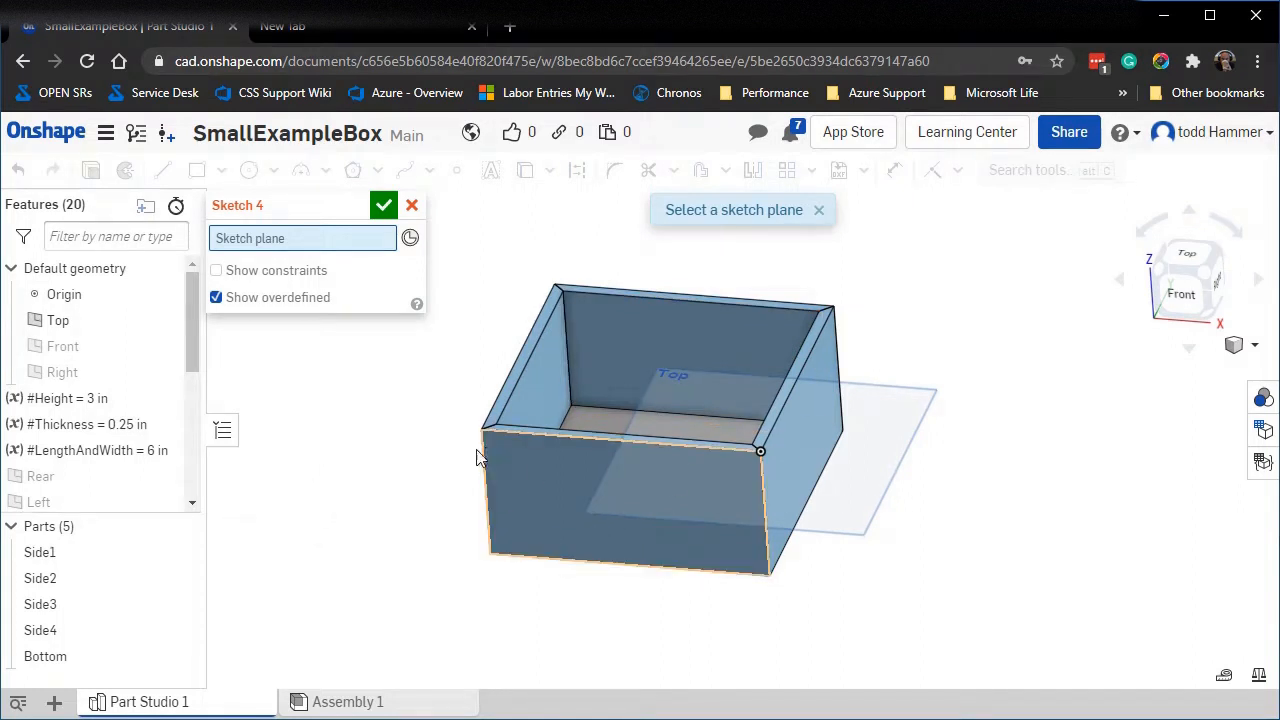
right_drag(352, 389, 391, 411)
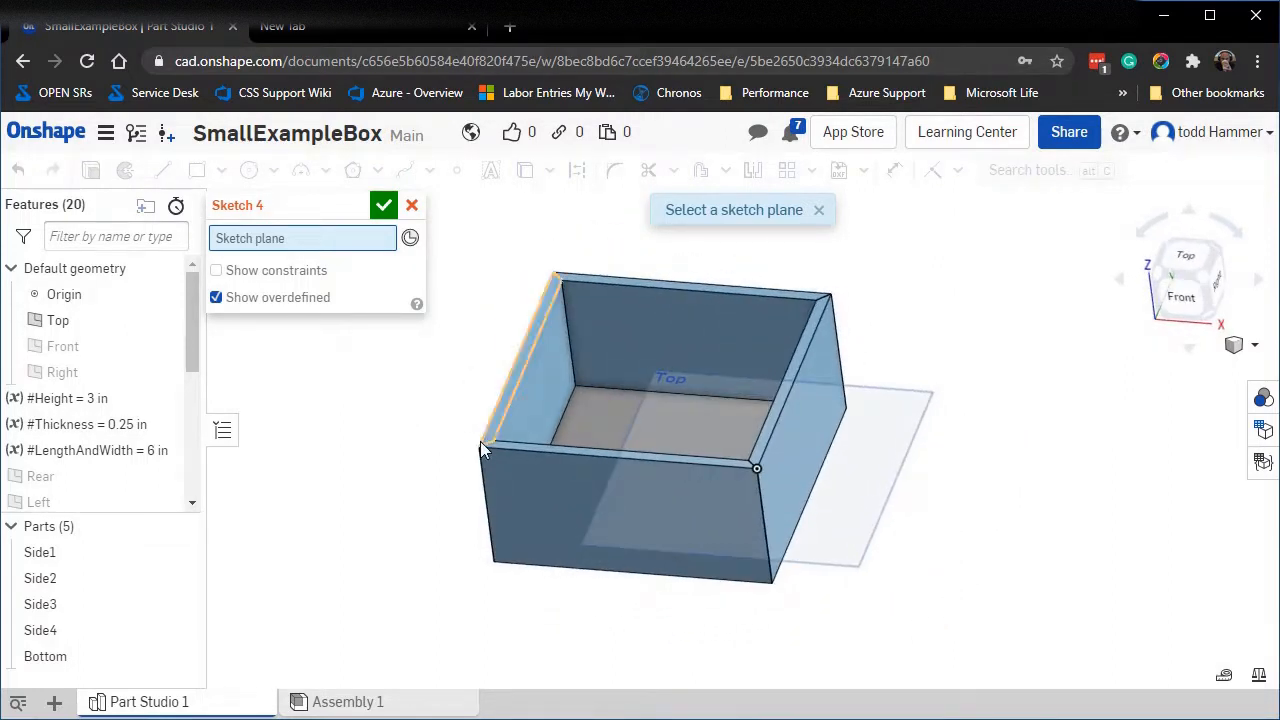
right_drag(460, 455, 434, 454)
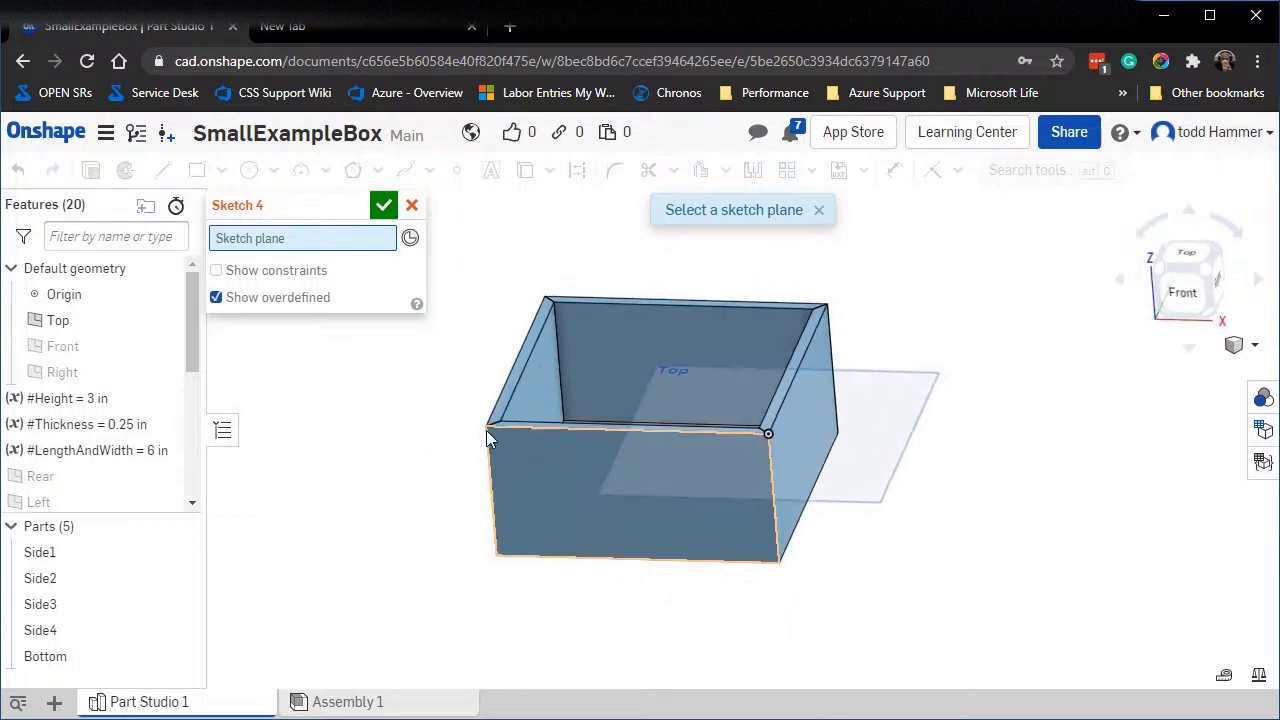
right_drag(460, 360, 440, 428)
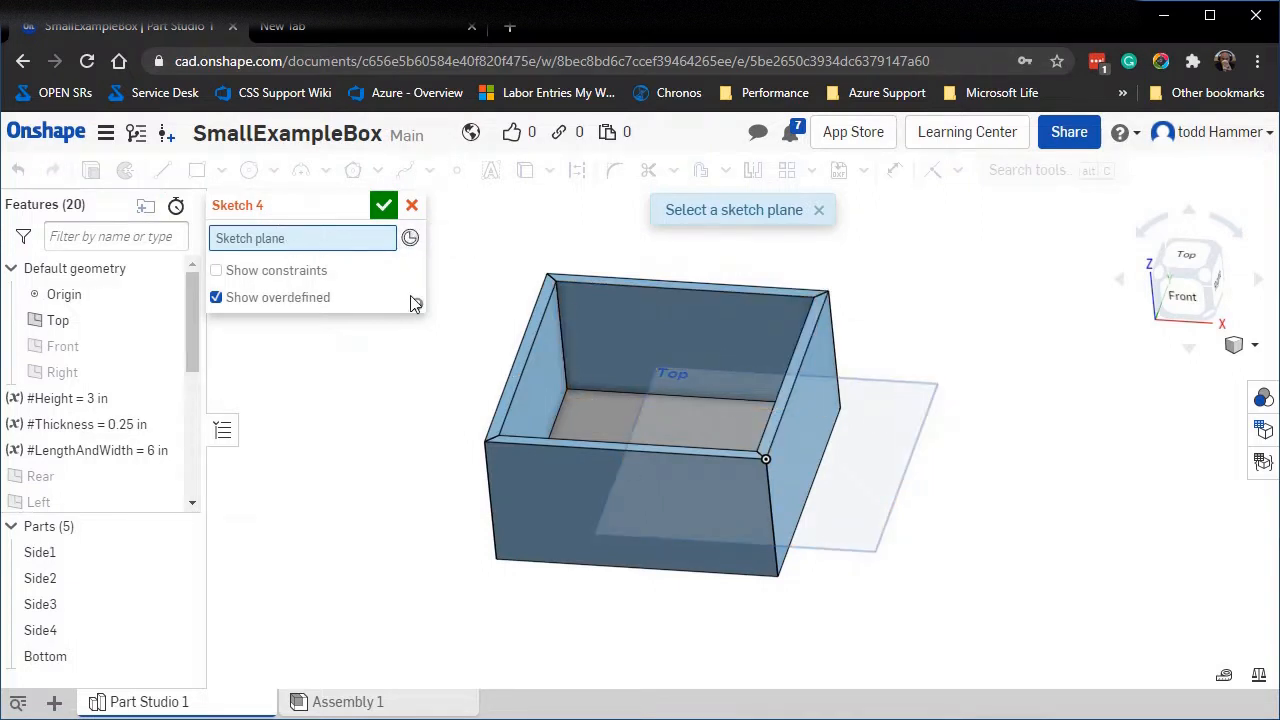
click(870, 388)
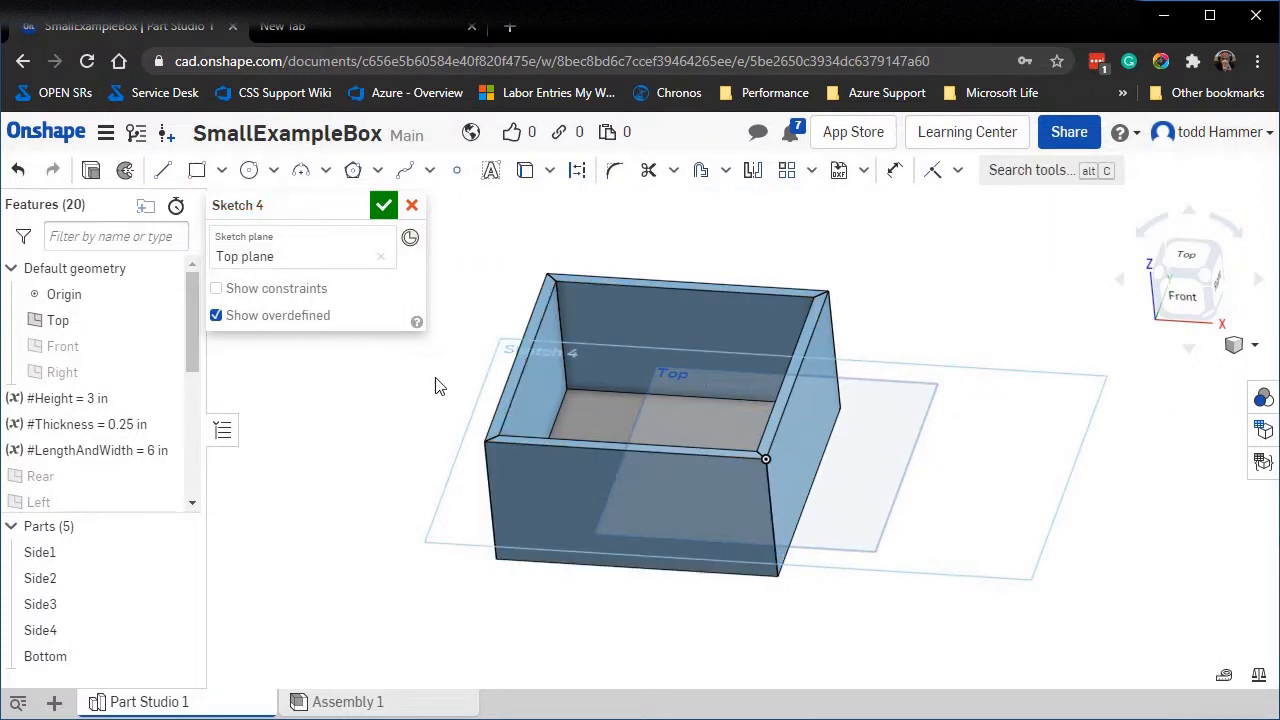
Sketch a corner rectangle about 6.73 in wide and 7.04 in deep around the outside of the box's top rim.
scroll(533, 382, up, 2)
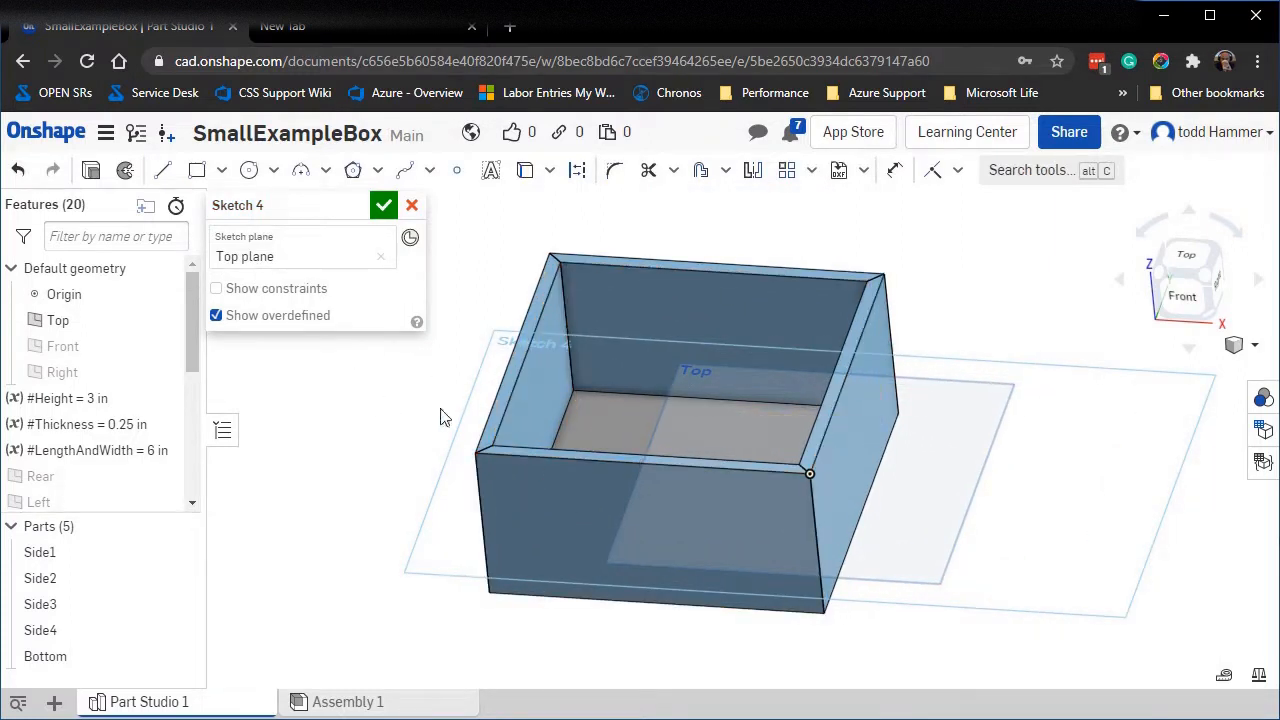
click(197, 170)
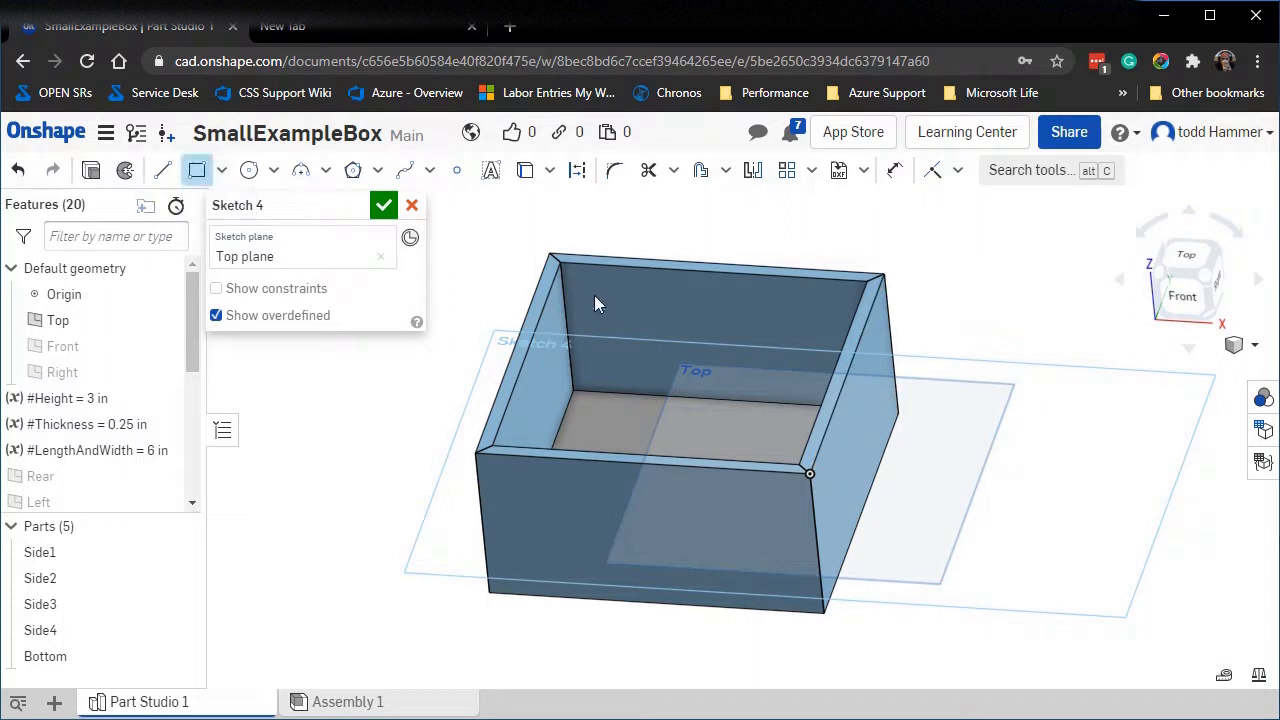
click(539, 237)
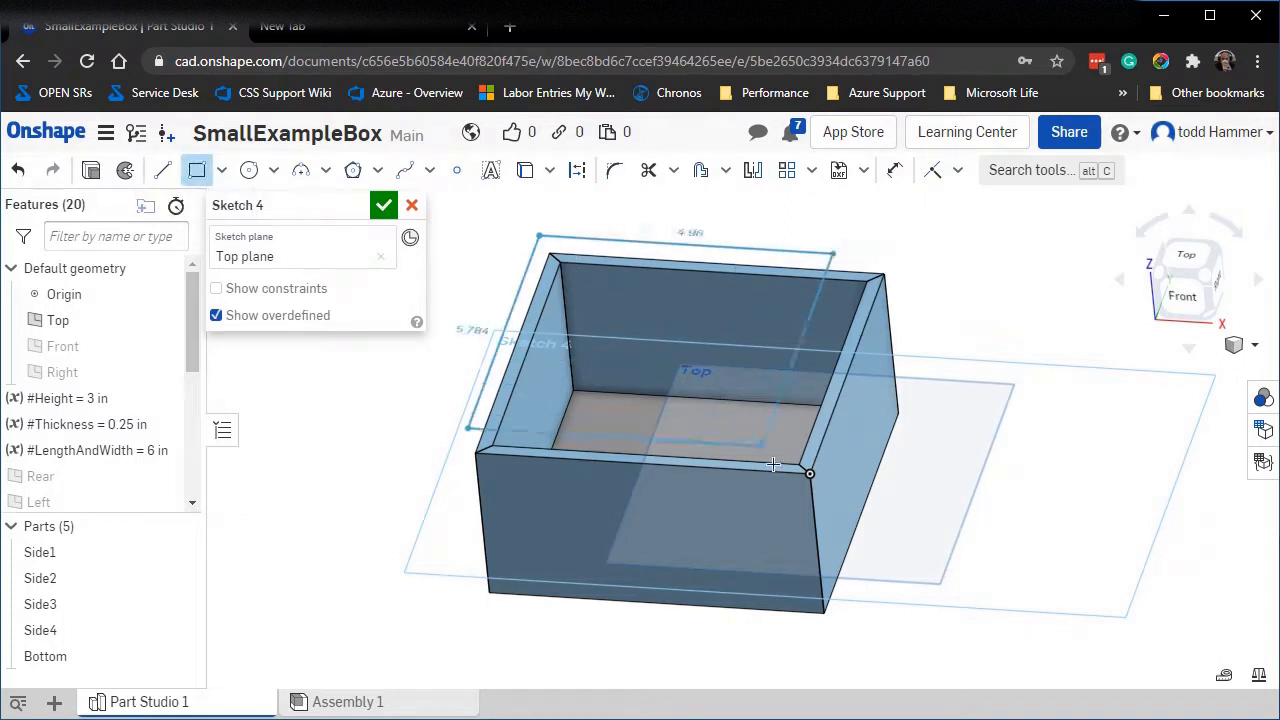
click(827, 492)
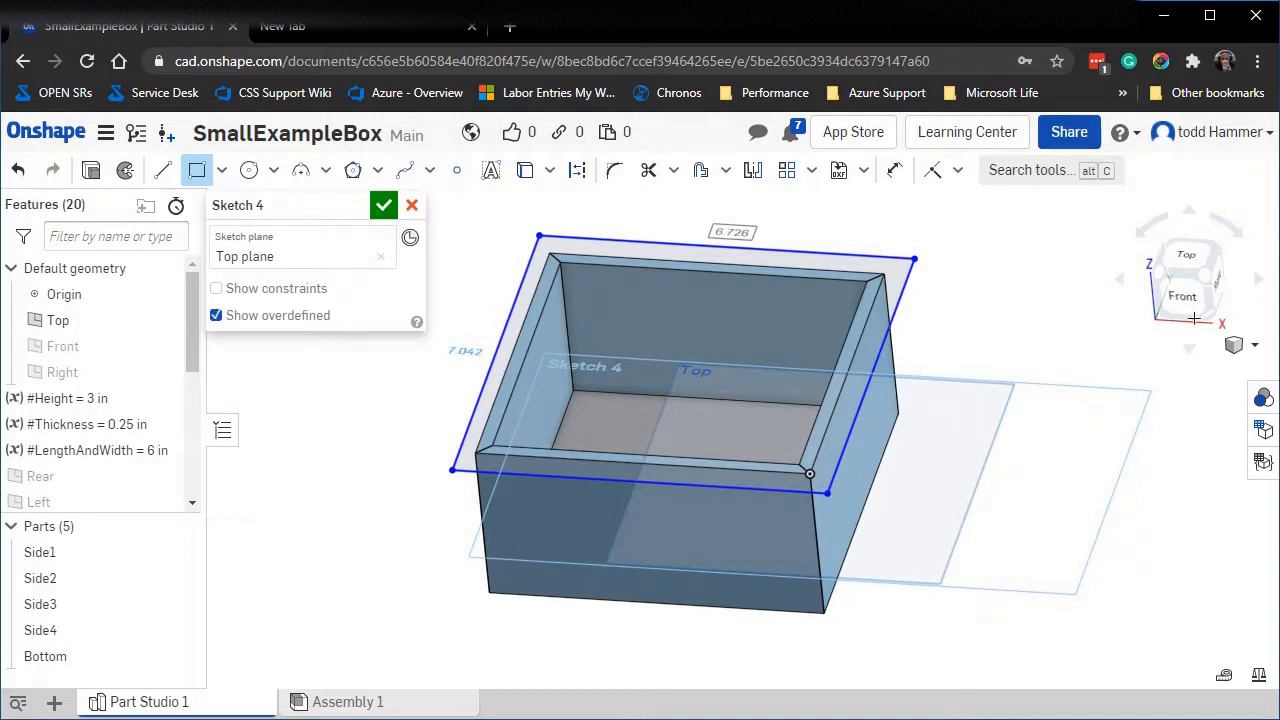
click(1186, 258)
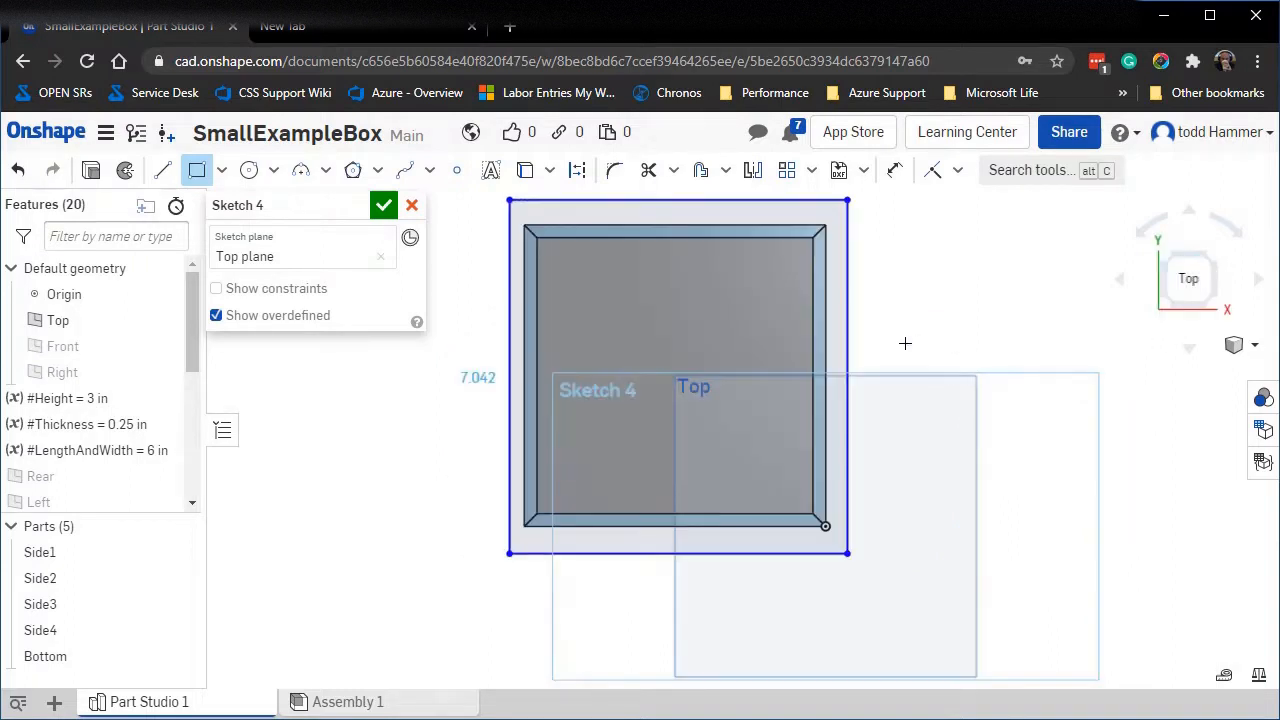
scroll(916, 341, down, 3)
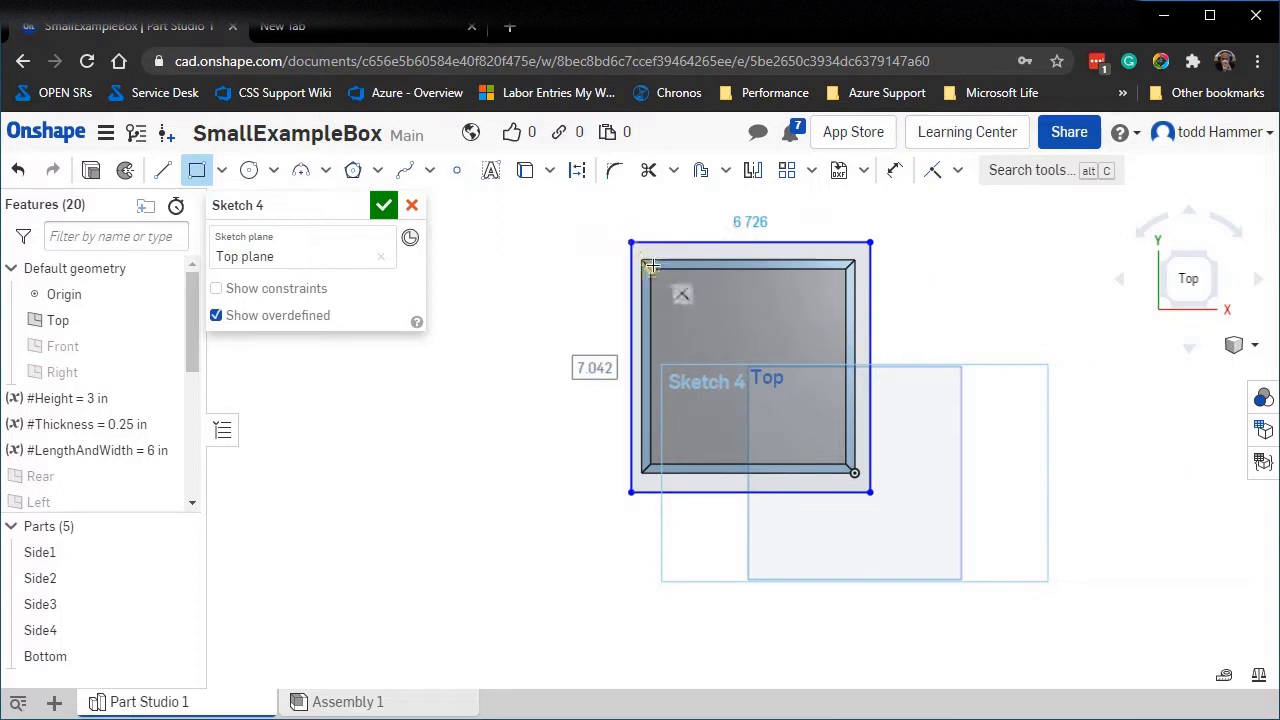
scroll(546, 305, up, 1)
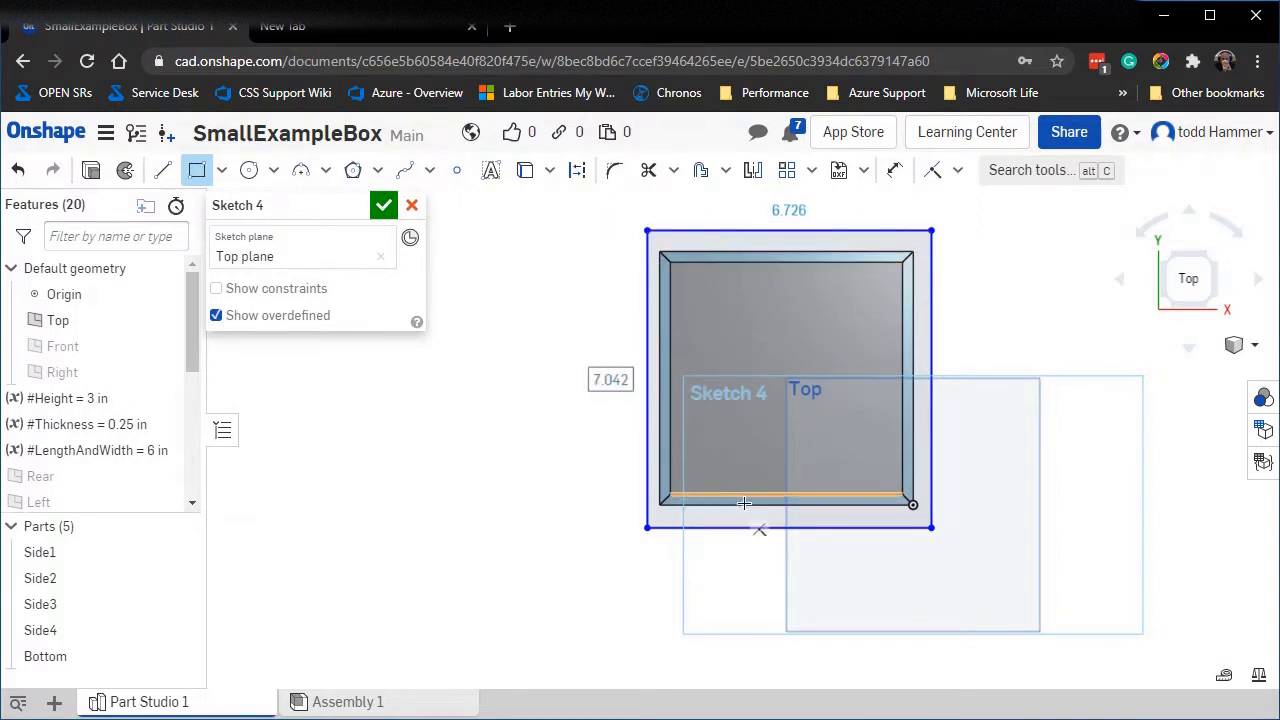
click(500, 262)
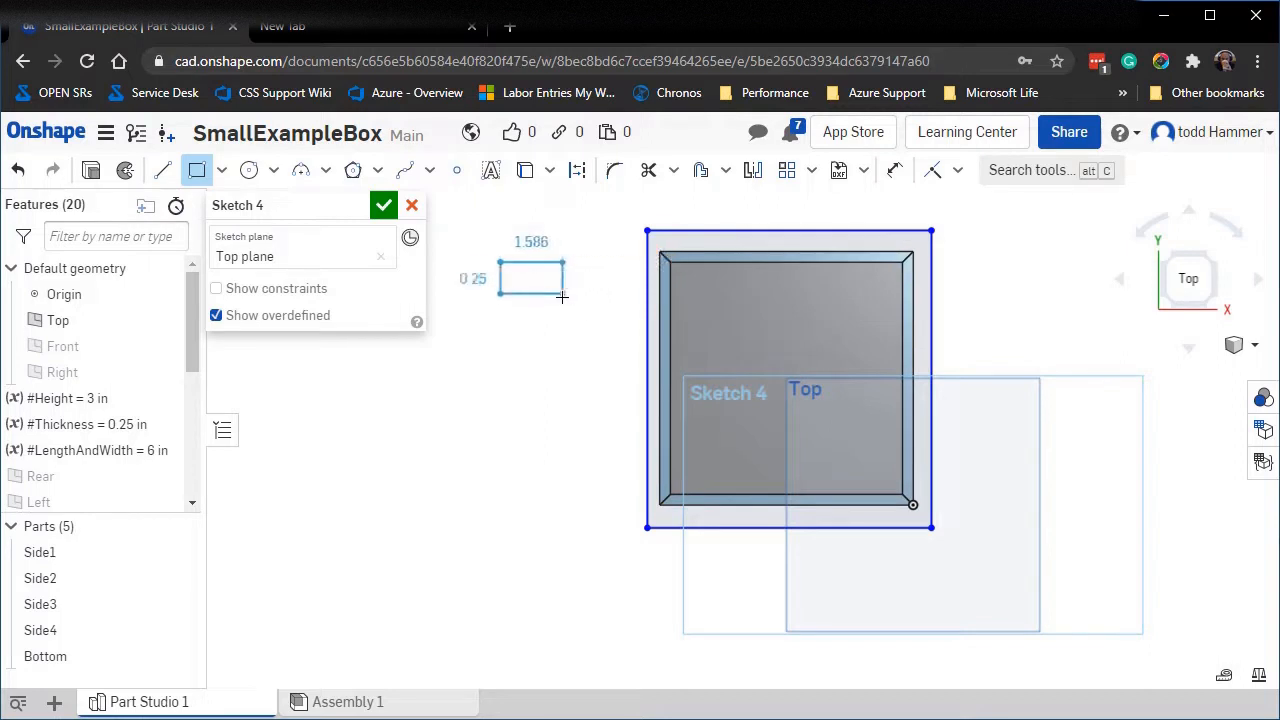
key(Escape)
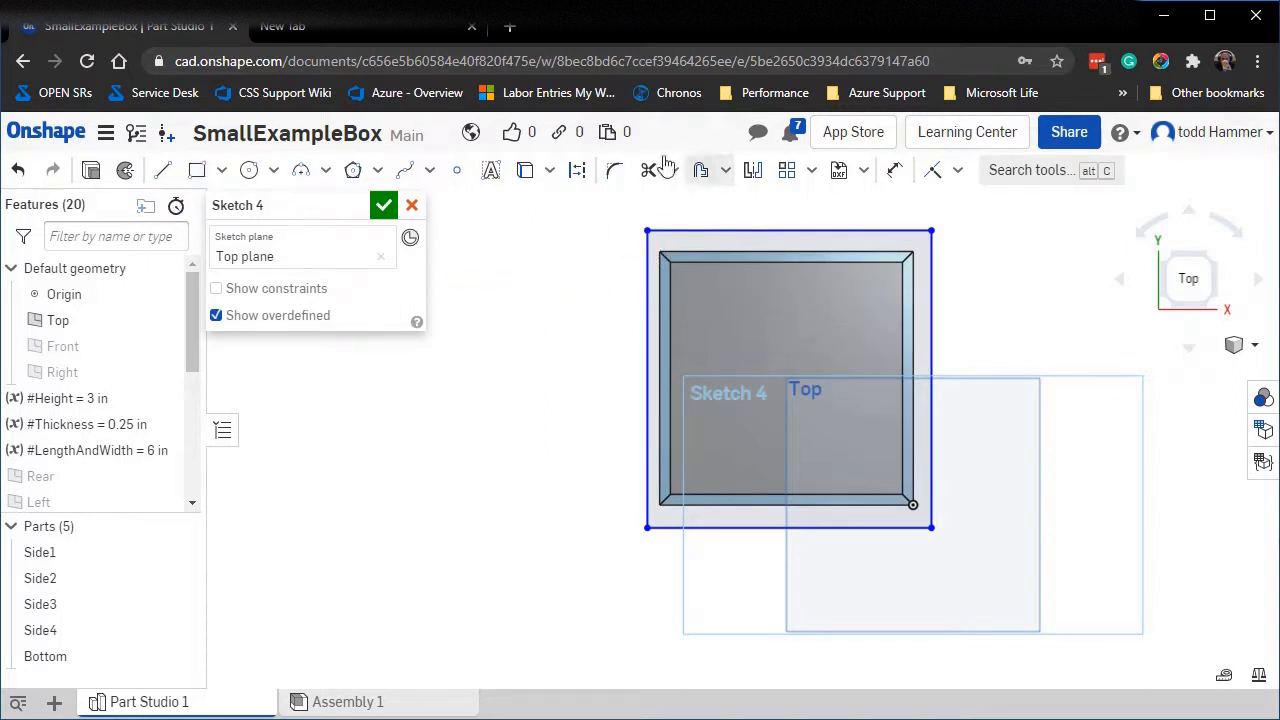
Dimension the rectangle's rear edge 0.25 in outside the box's rear outer edge.
click(896, 172)
scroll(780, 208, up, 5)
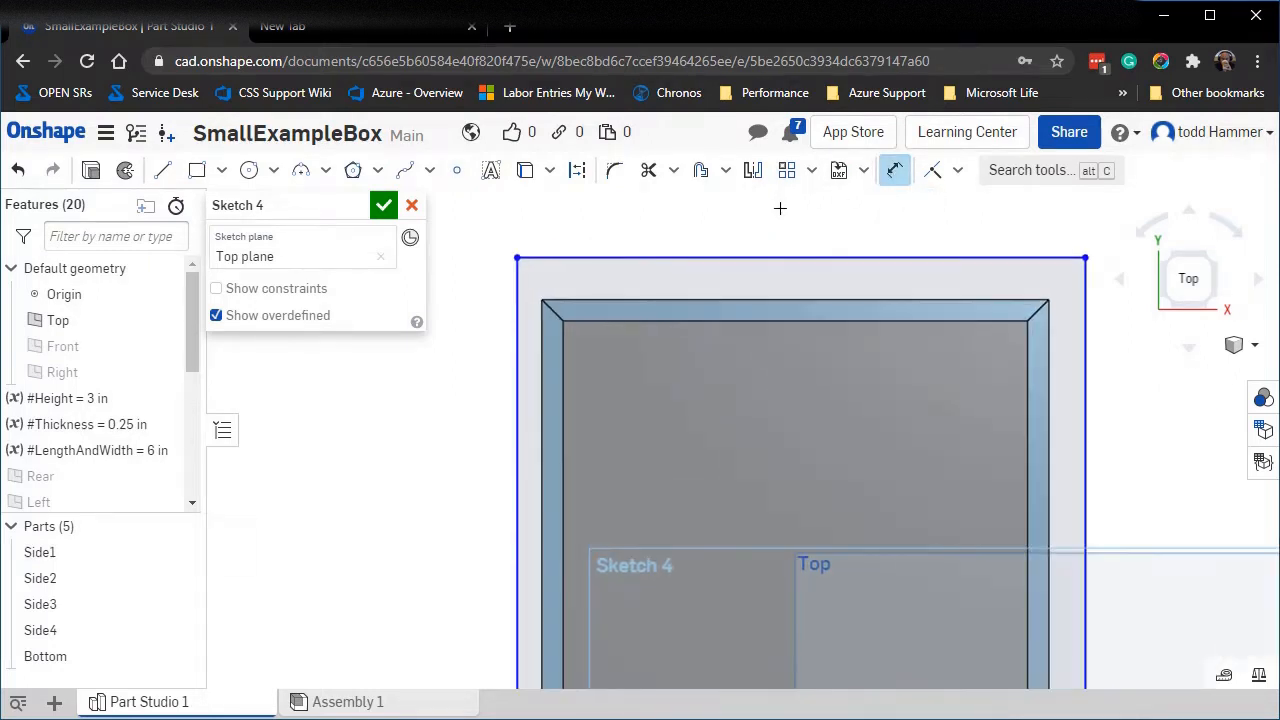
click(728, 299)
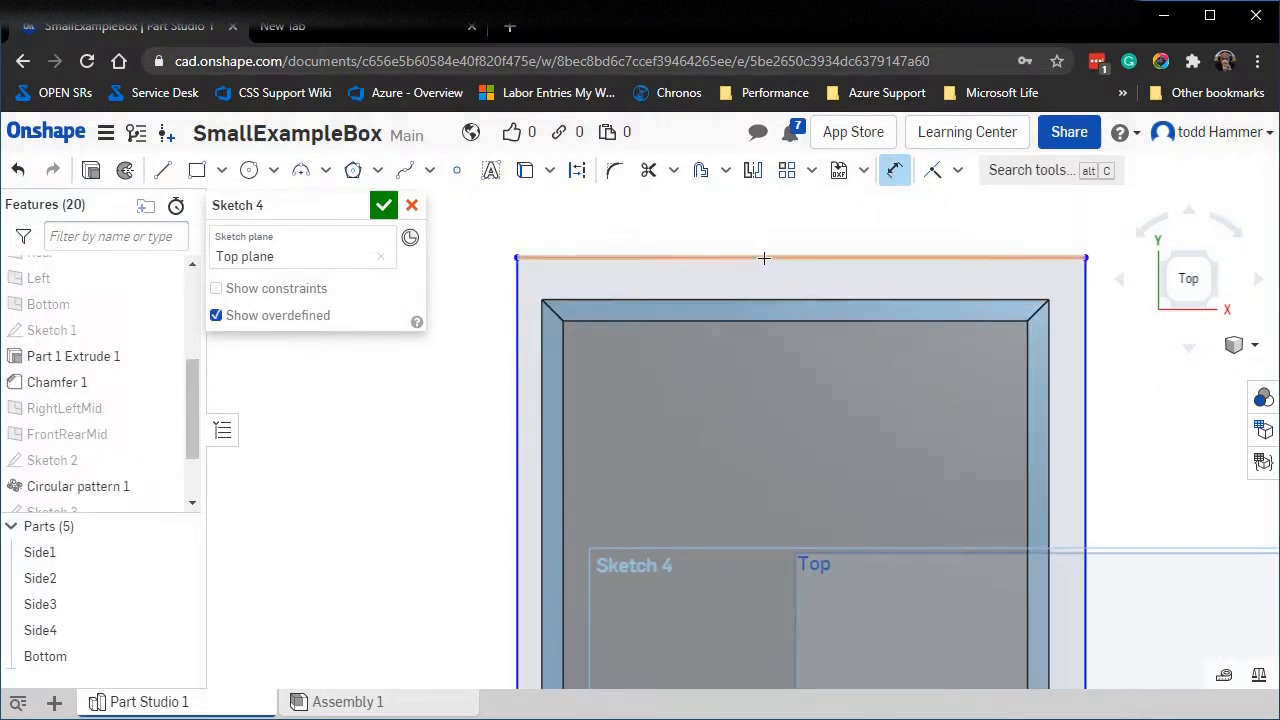
click(718, 258)
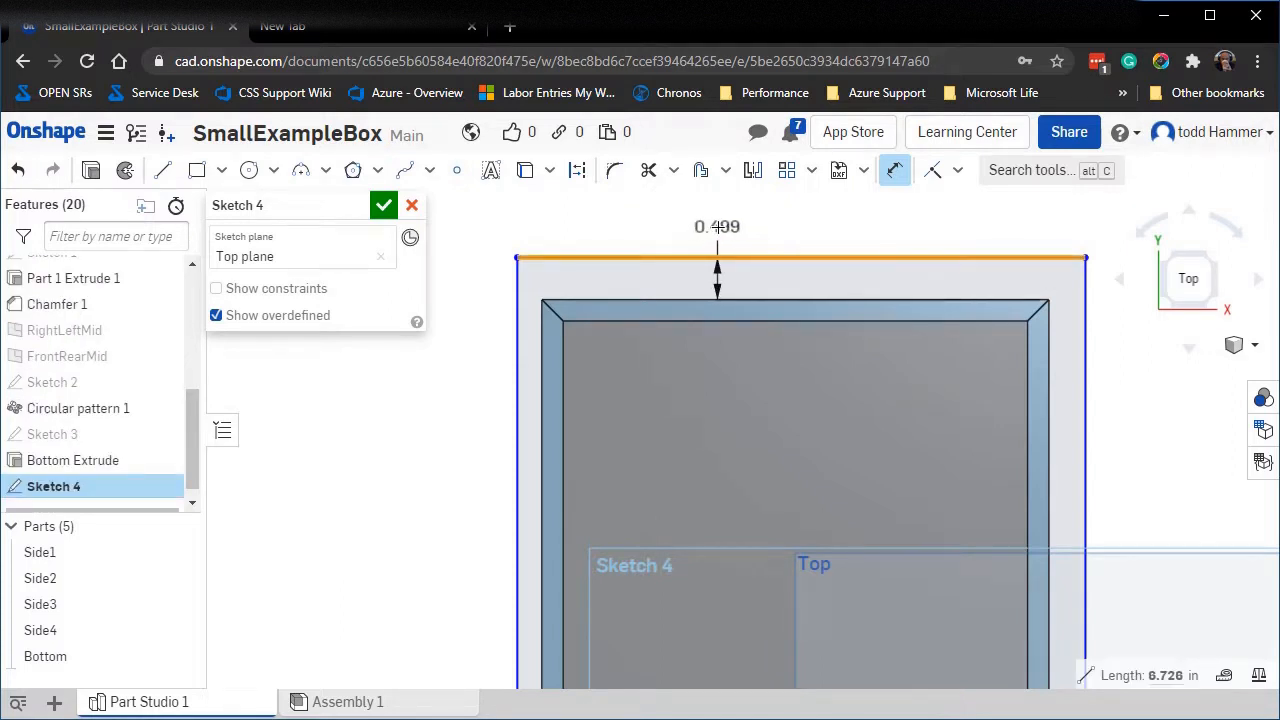
click(719, 228)
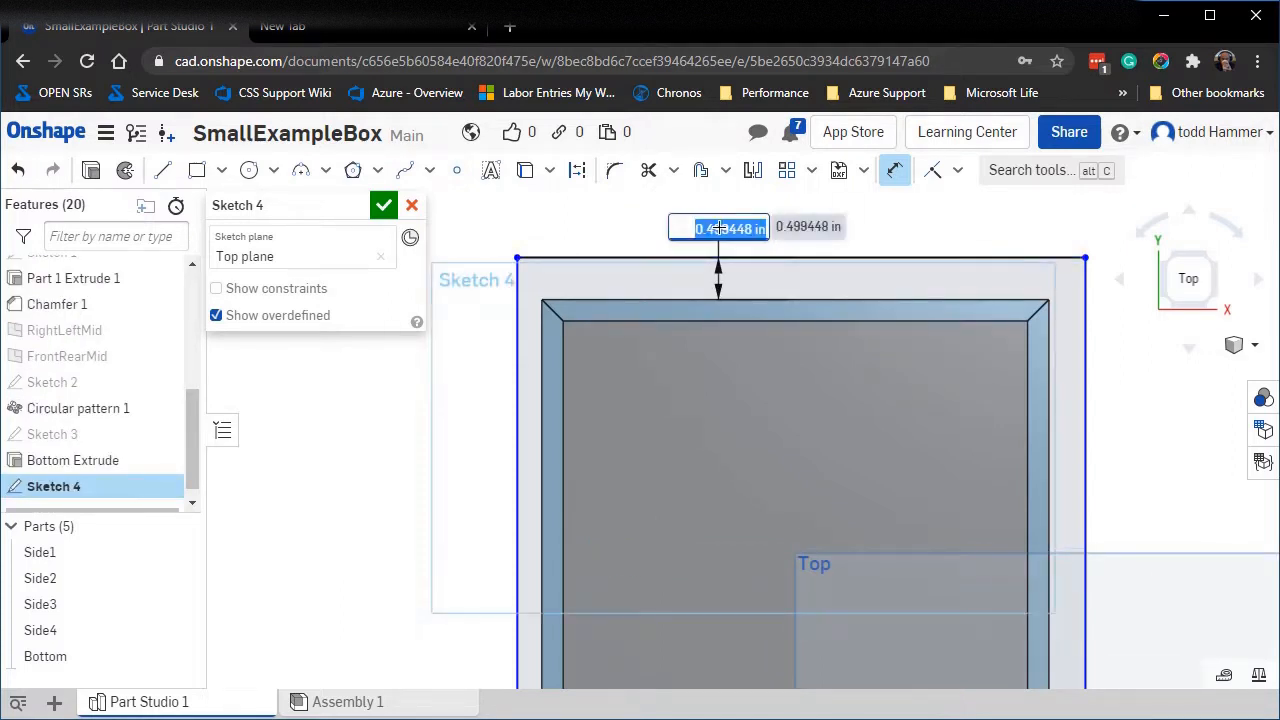
key(BackSpace)
key(Return)
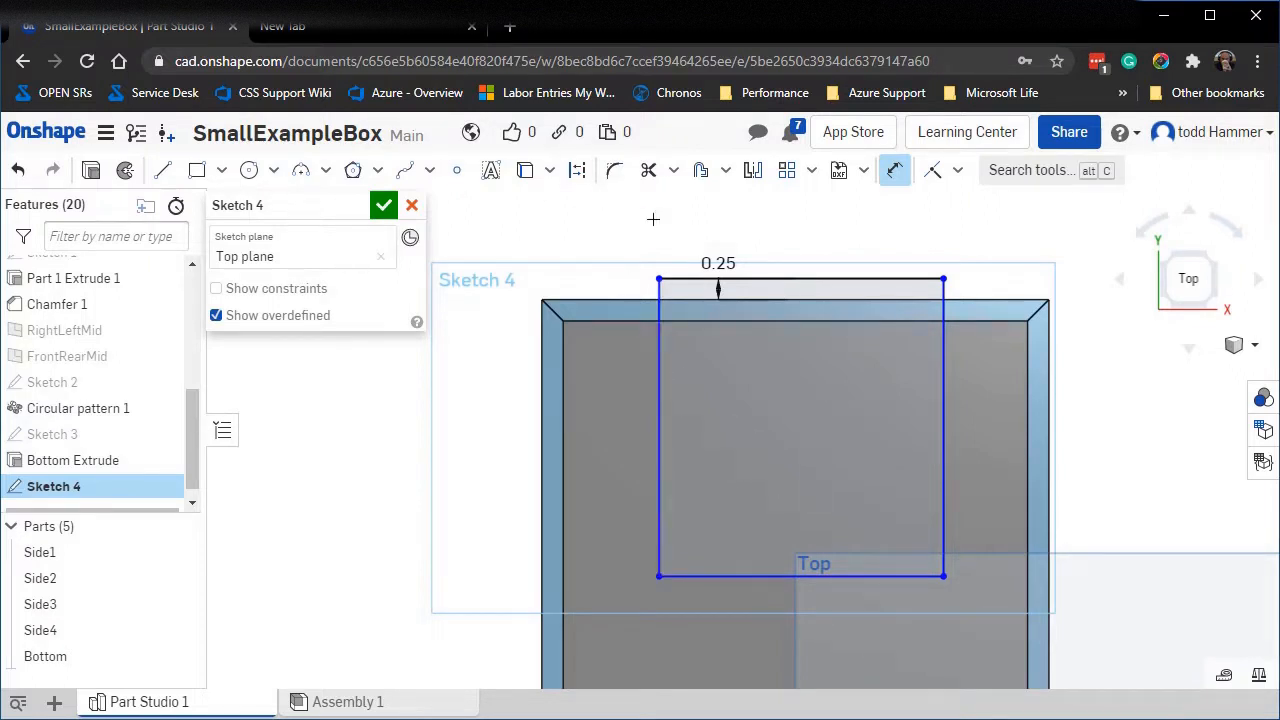
Dimension the rectangle's left edge 0.25 in outside the box's left outer edge.
click(659, 430)
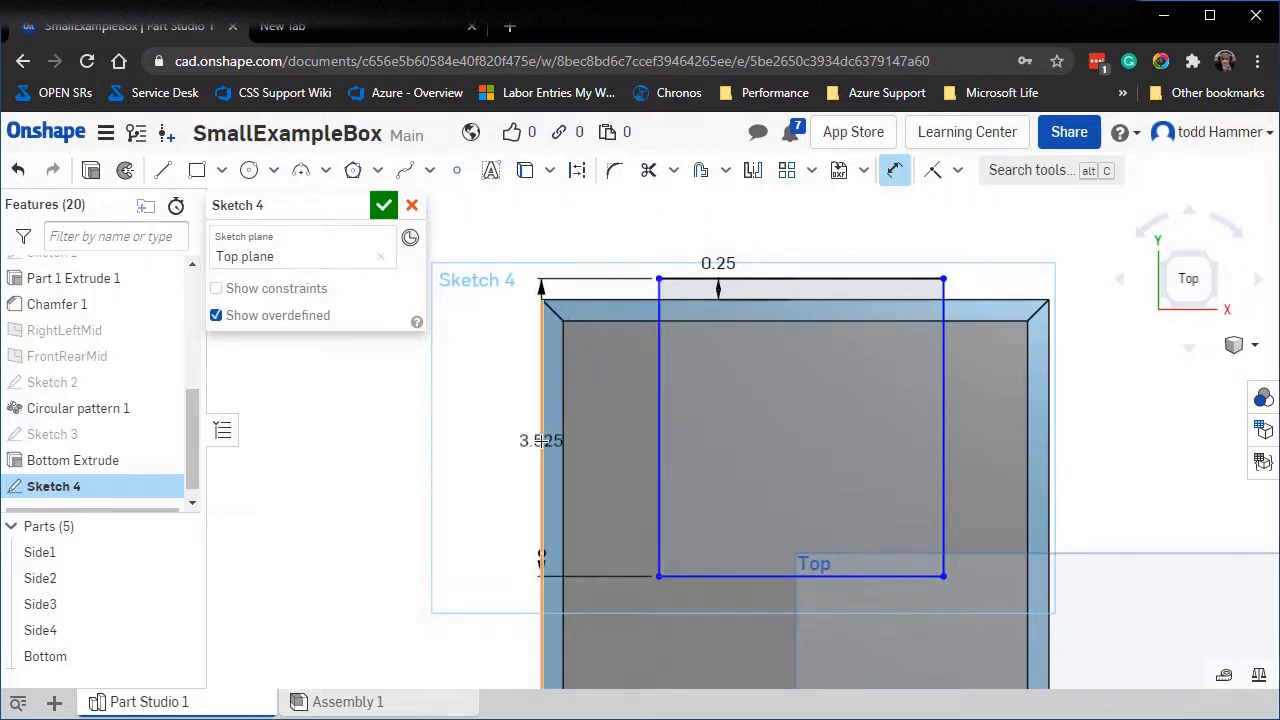
click(543, 435)
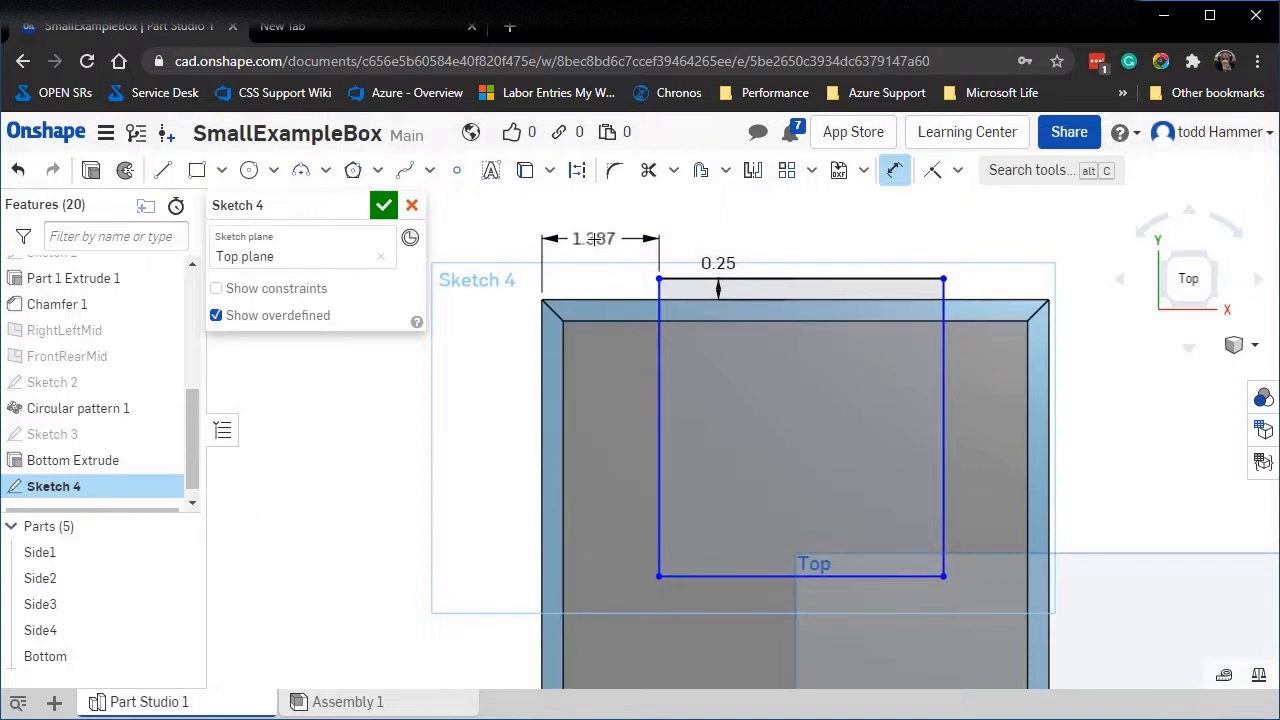
click(594, 240)
key(BackSpace)
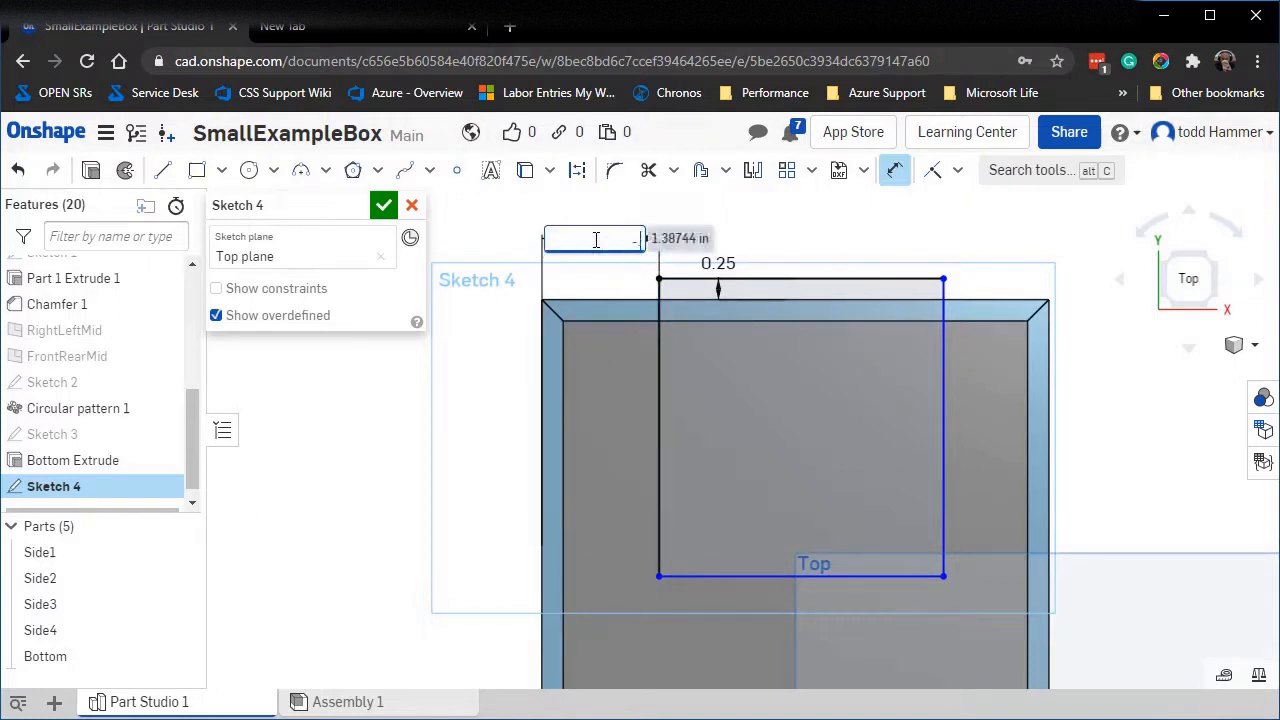
key(Return)
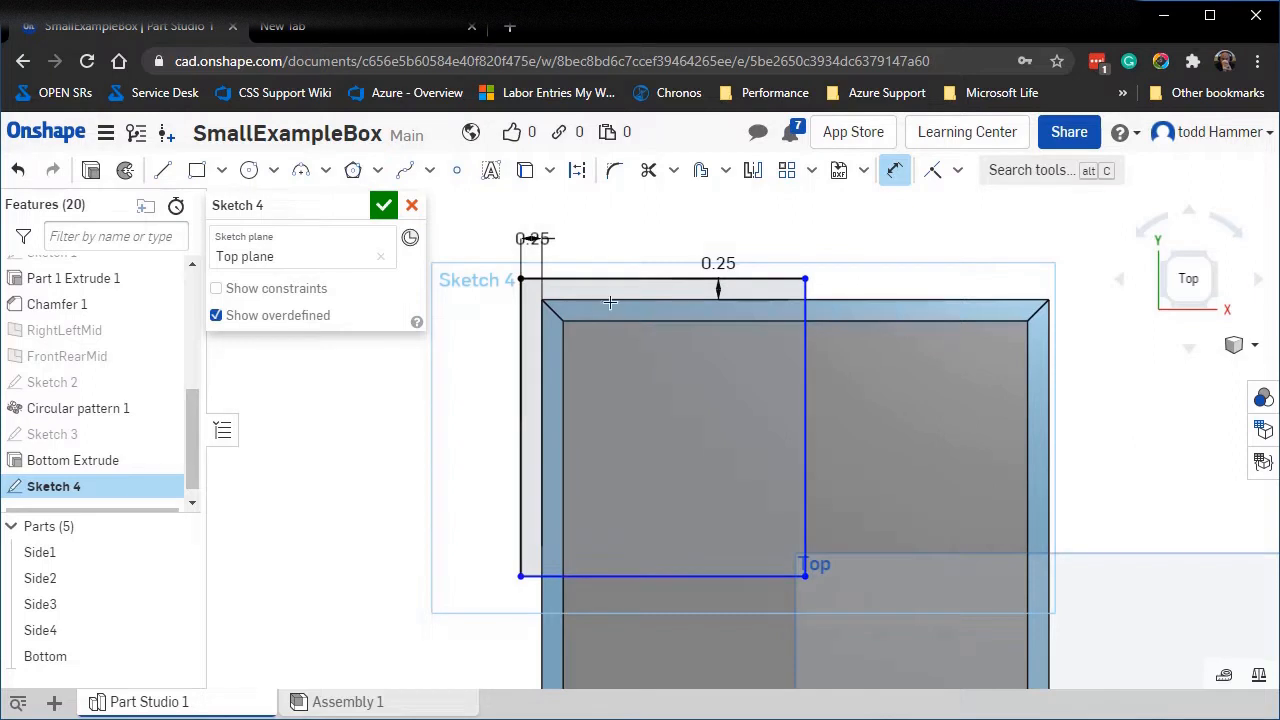
Dimension the rectangle's right edge against the box's right outer edge, entering -.25 to place it 0.25 in outside.
click(815, 449)
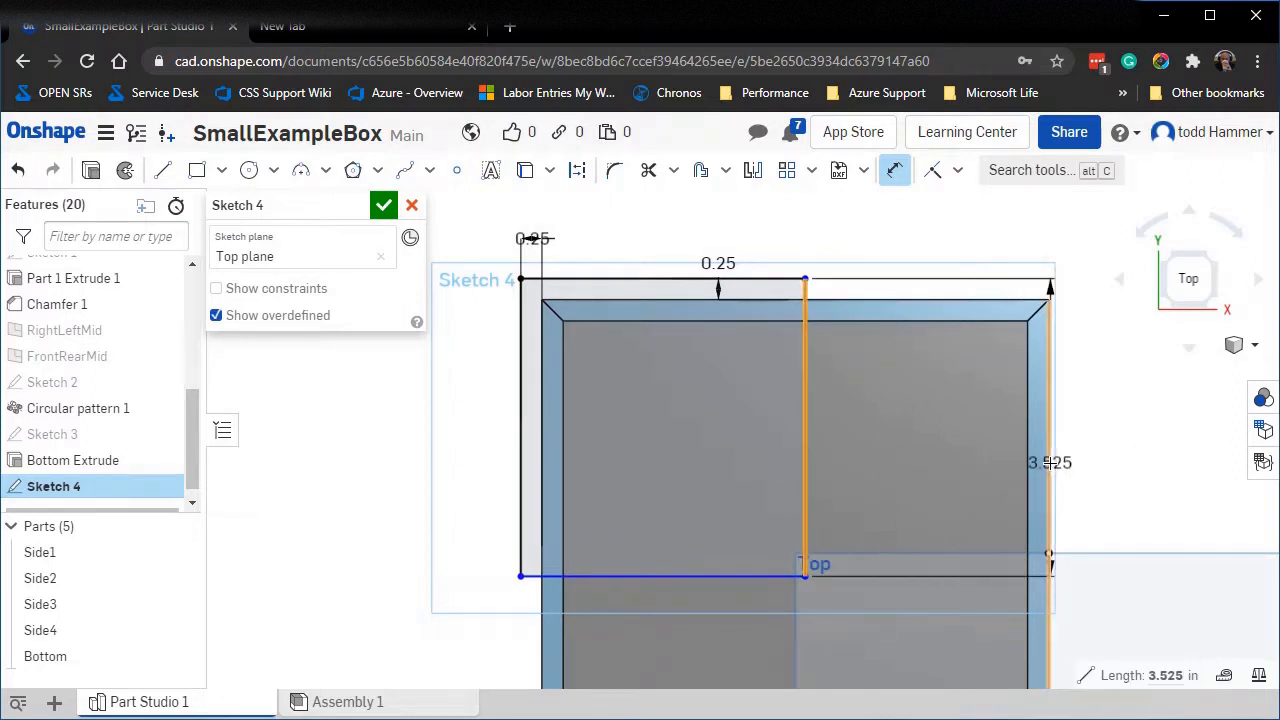
click(1046, 455)
click(1120, 452)
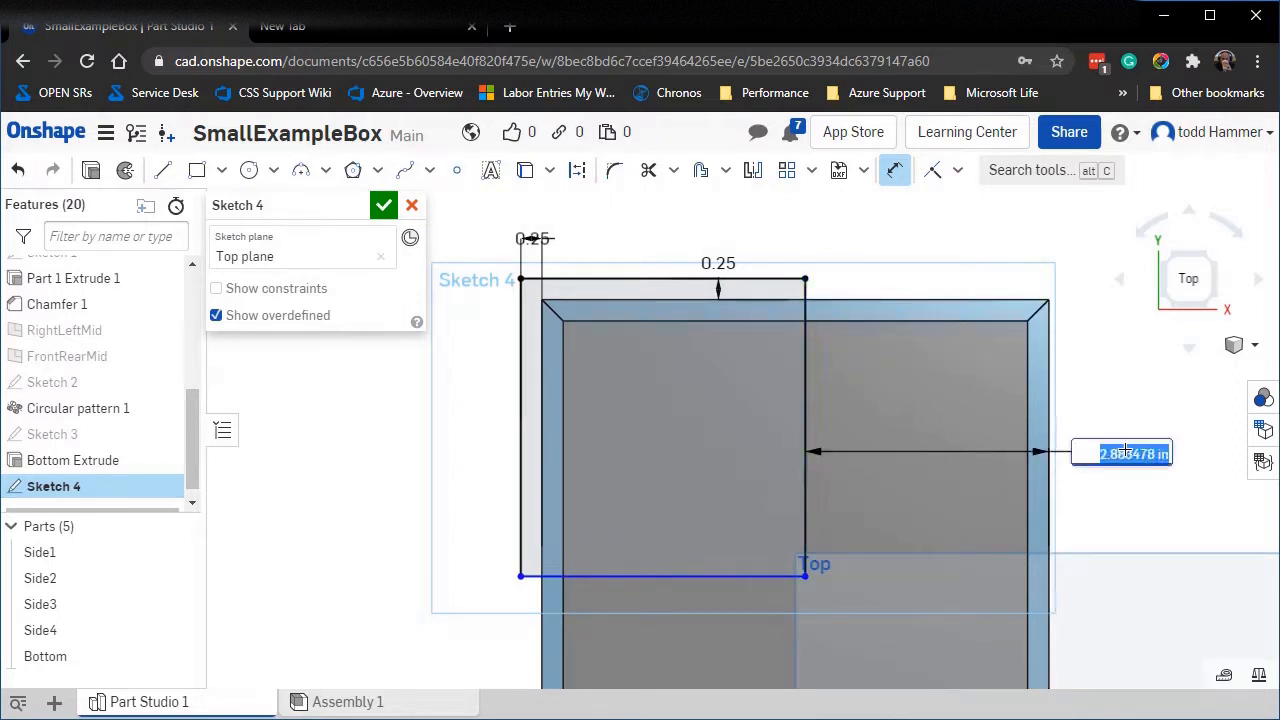
key(BackSpace)
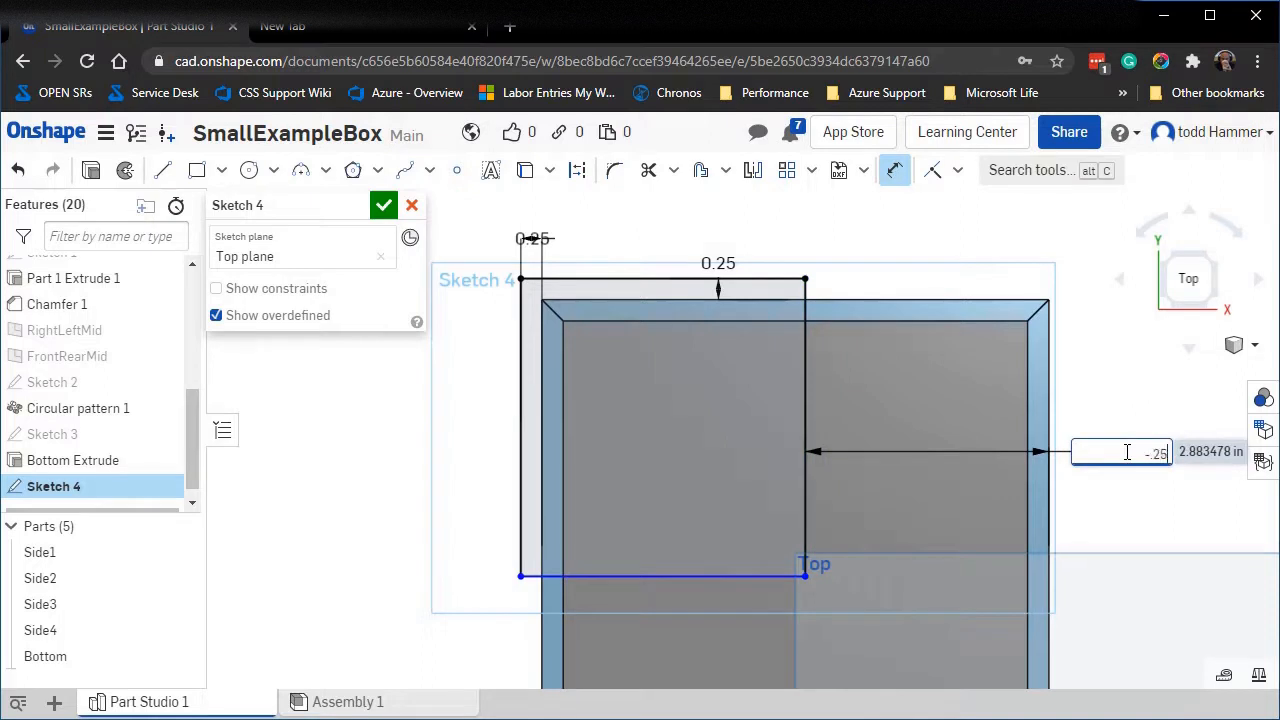
key(Return)
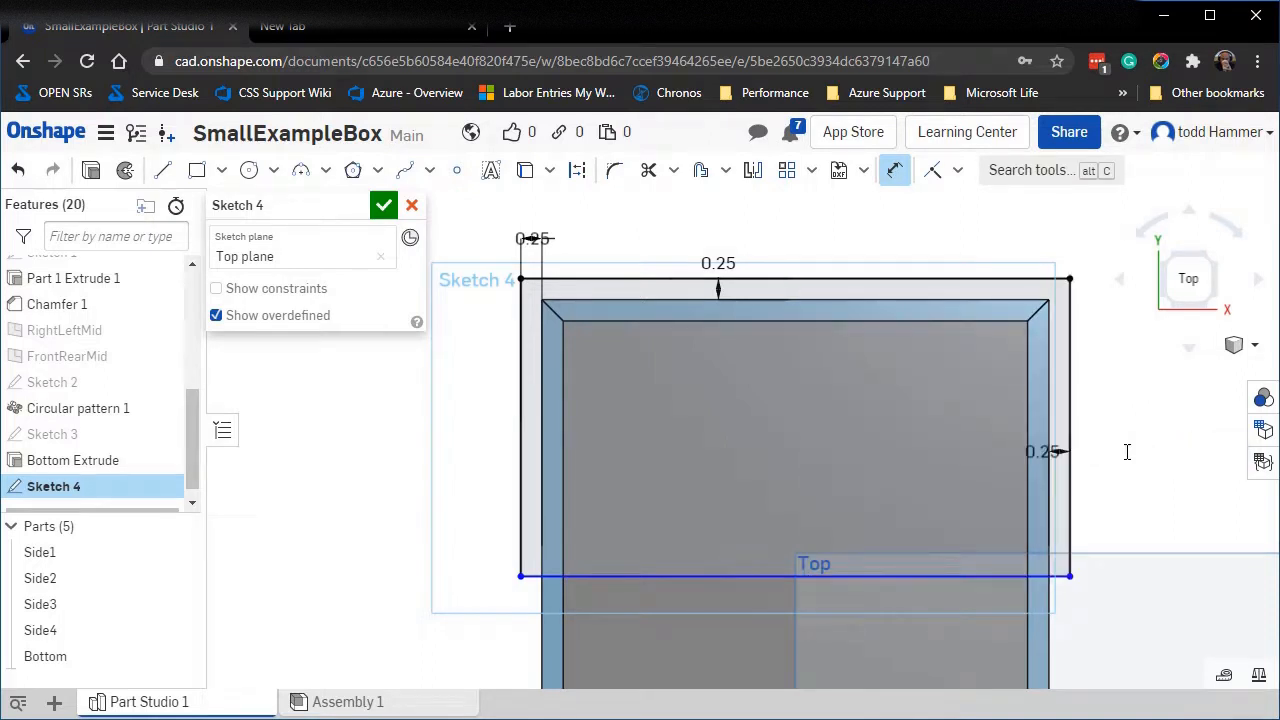
Dimension the rectangle's front edge 0.25 in outside the box's front outer edge.
scroll(947, 483, down, 4)
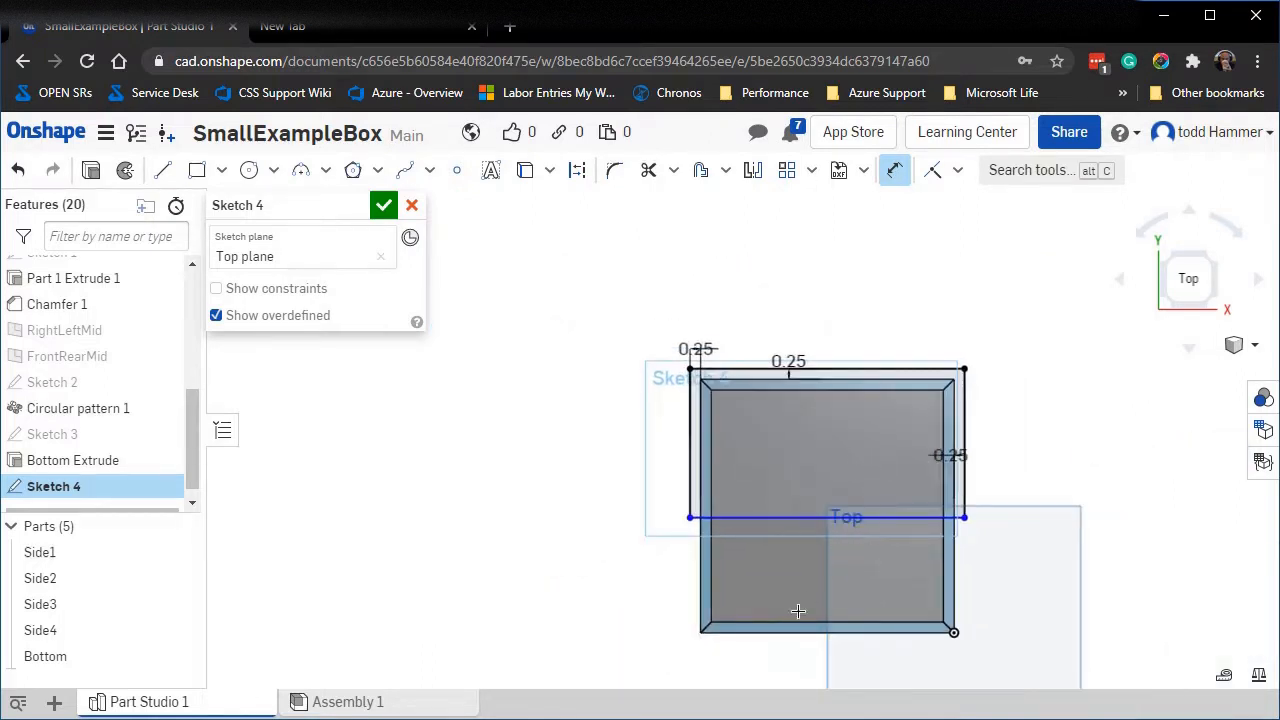
click(815, 517)
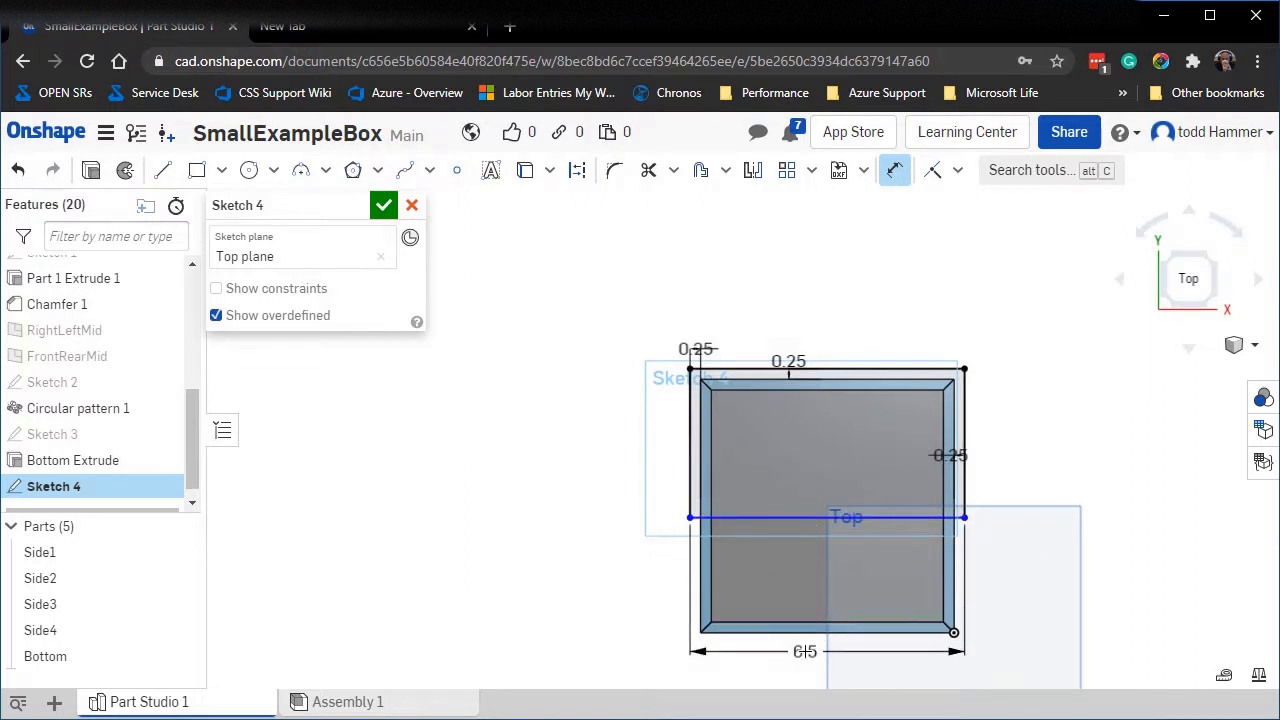
click(806, 631)
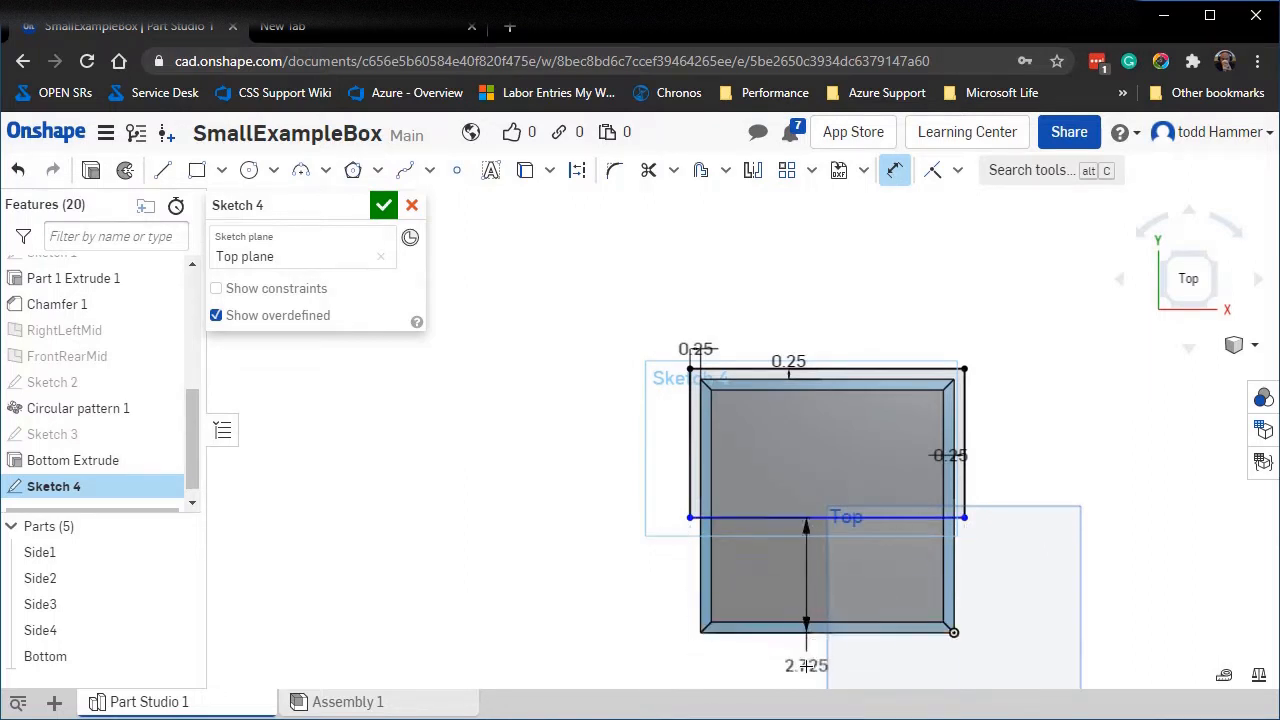
click(806, 665)
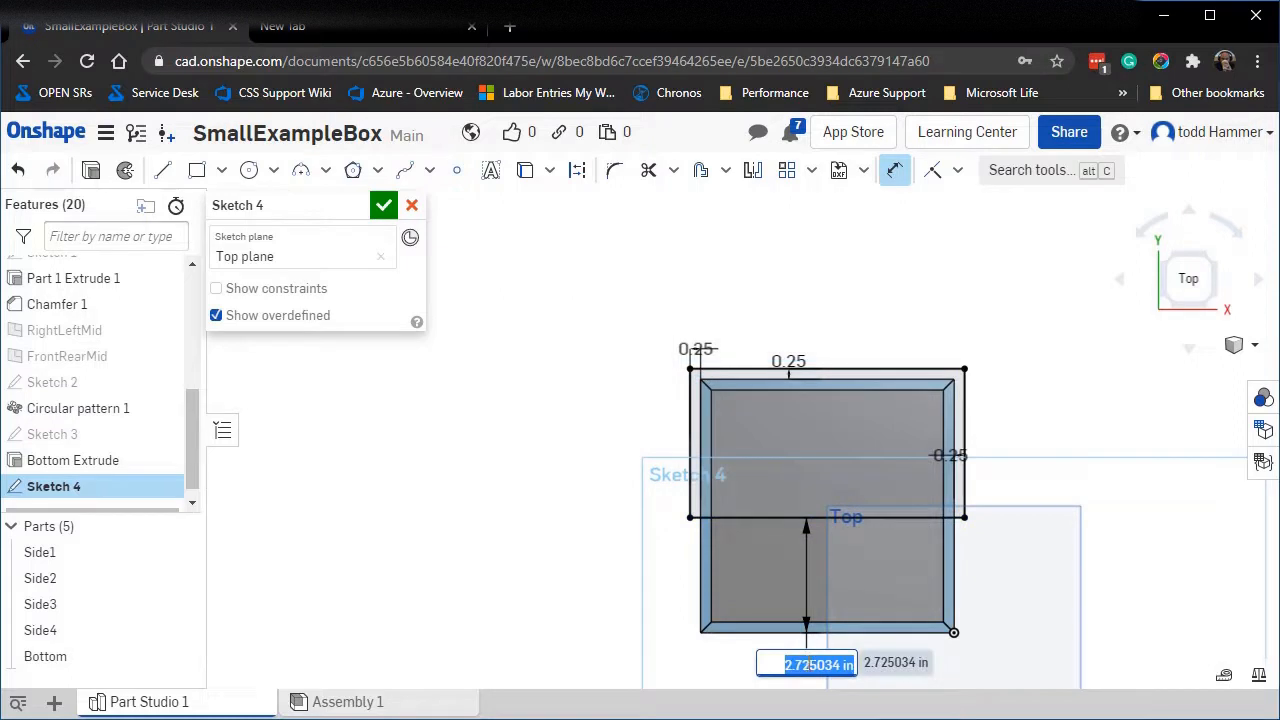
key(BackSpace)
text(.25)
key(Return)
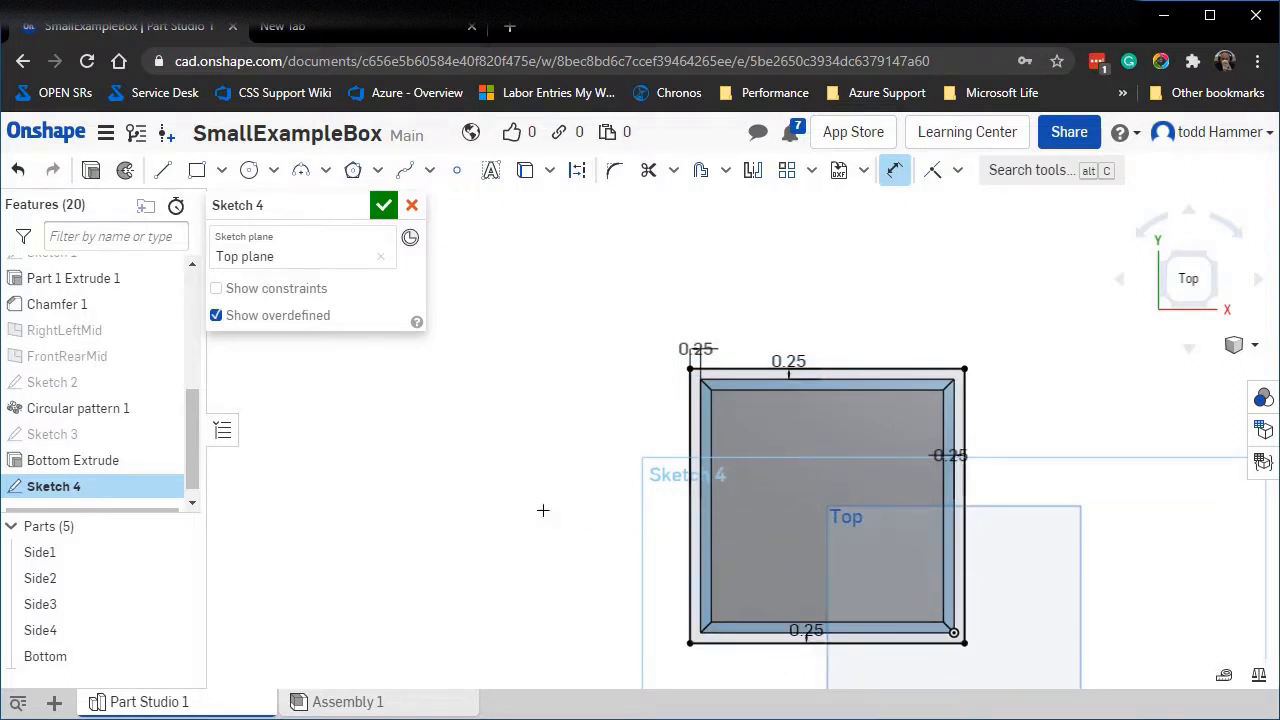
Review the fully dimensioned rectangle and the planes, sketches and features in the feature list.
scroll(543, 510, down, 1)
scroll(548, 517, up, 1)
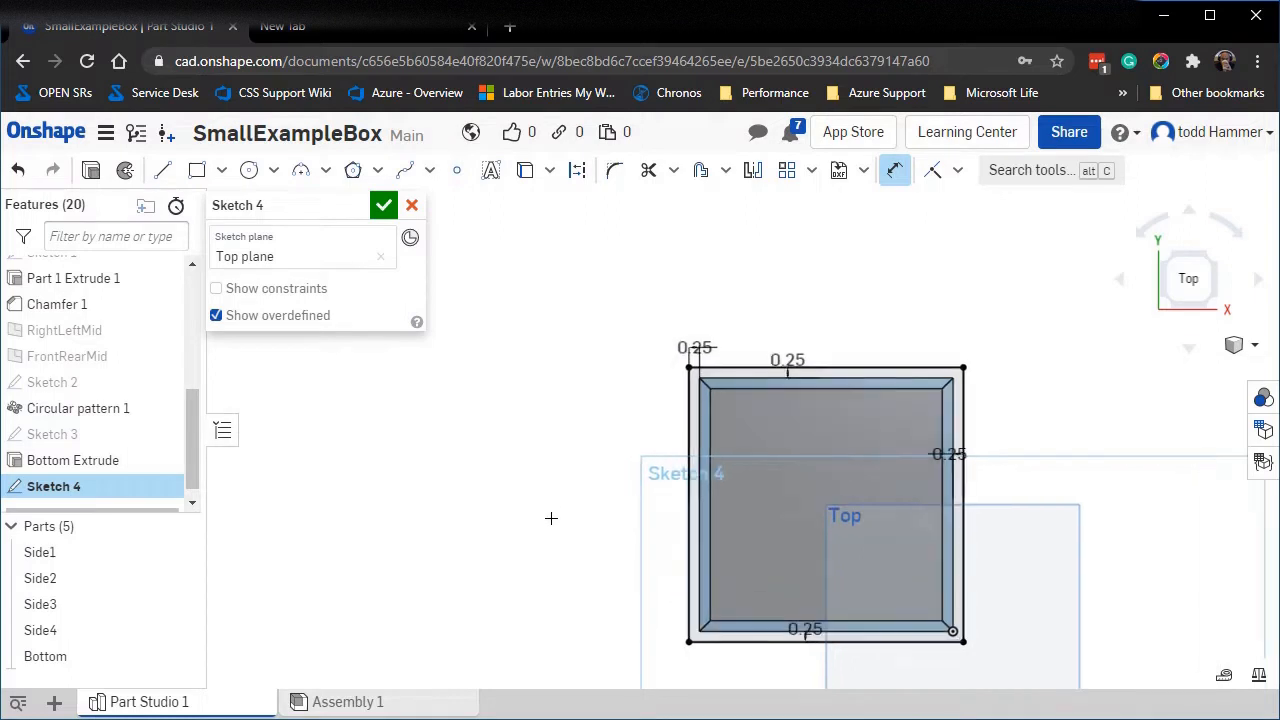
scroll(552, 521, up, 1)
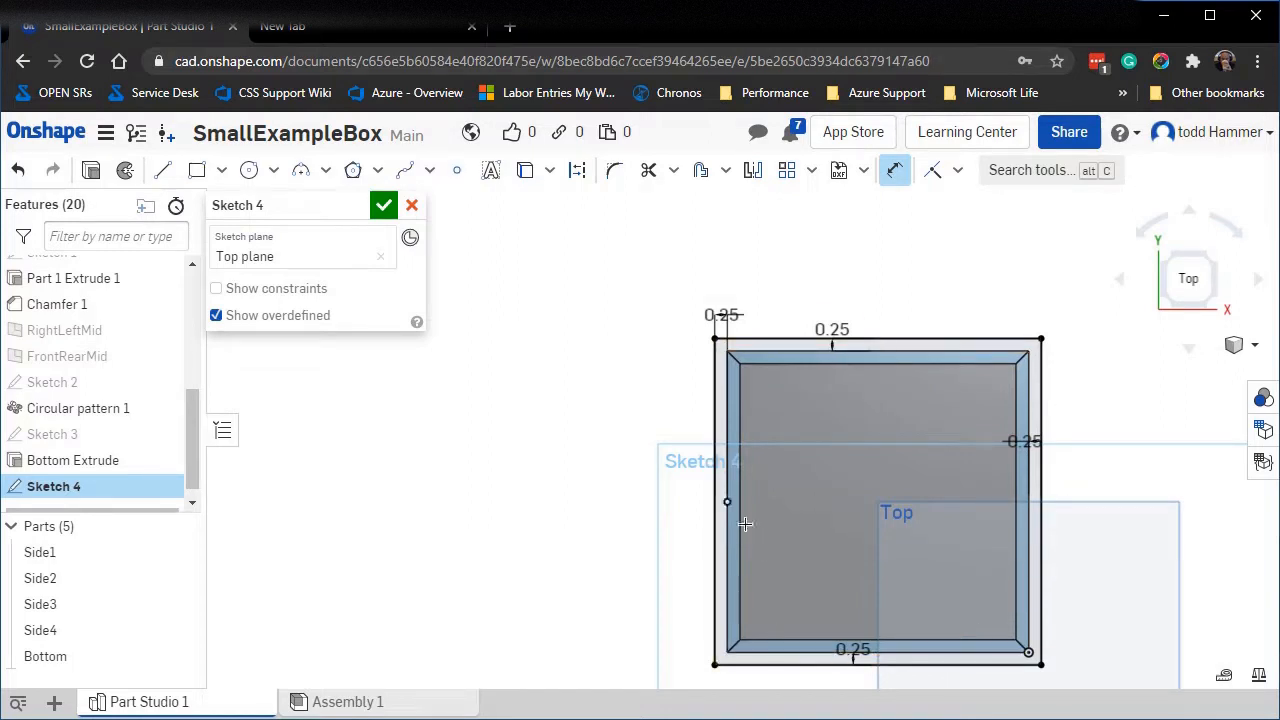
scroll(155, 307, up, 6)
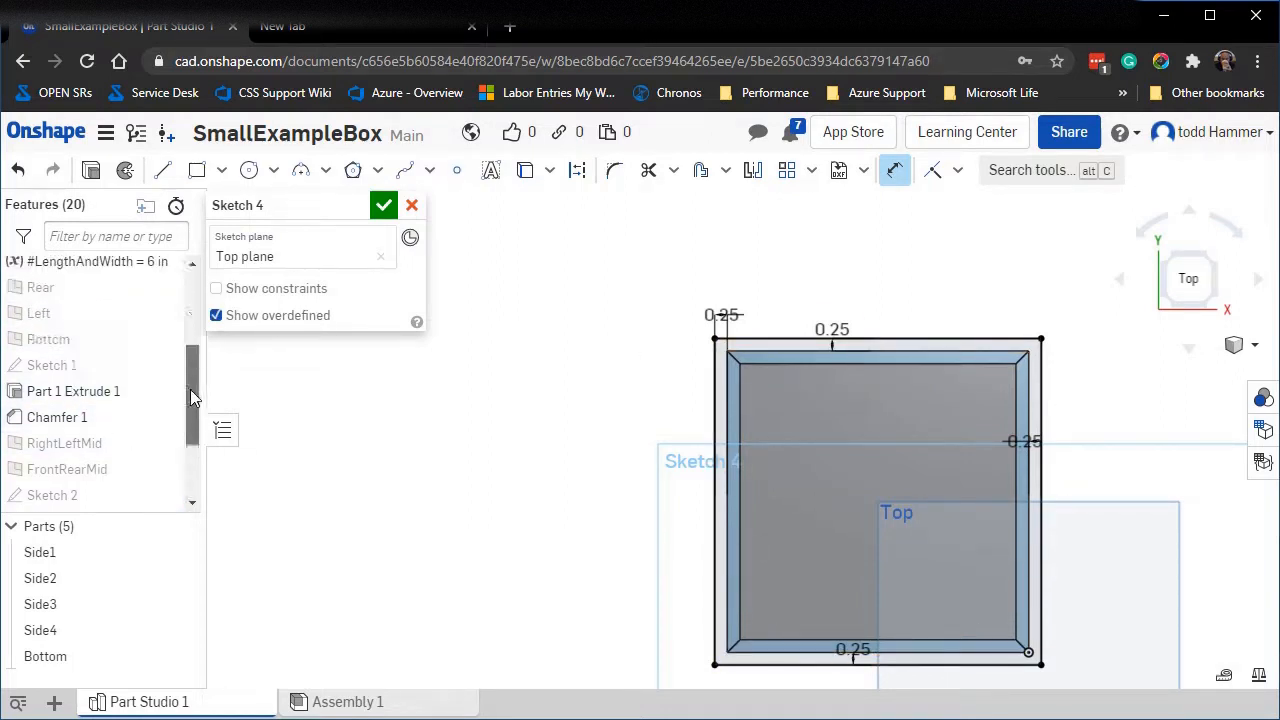
scroll(175, 349, down, 1)
scroll(175, 349, down, 5)
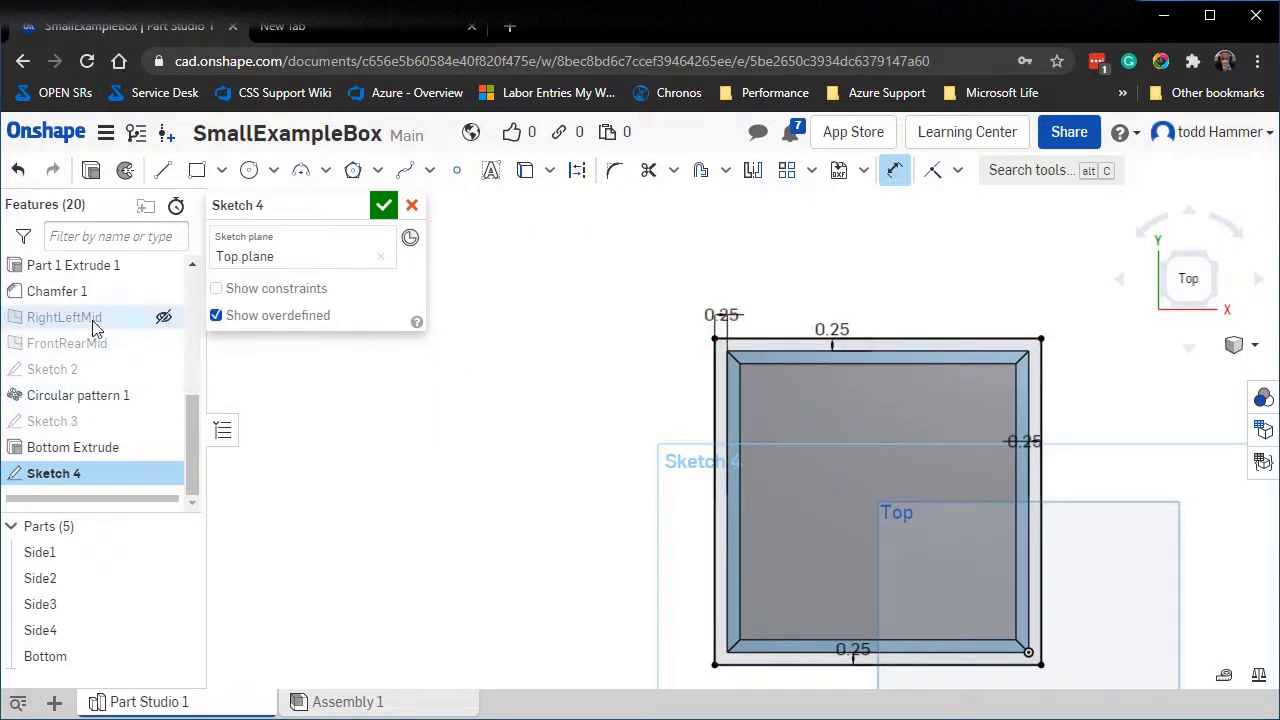
click(193, 280)
mouse_move(193, 285)
mouse_down()
mouse_move(194, 371)
mouse_move(178, 420)
mouse_up()
Accept the lid outline sketch and show the box in an isometric view.
click(384, 206)
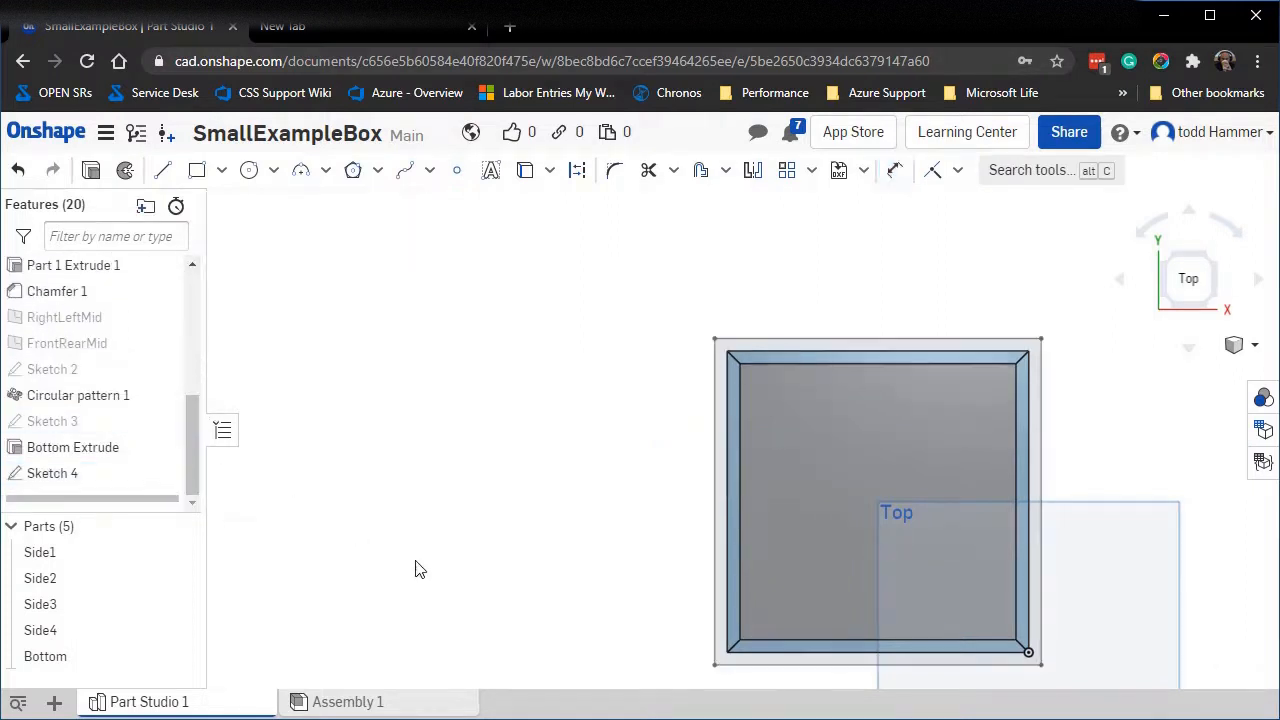
scroll(457, 425, down, 3)
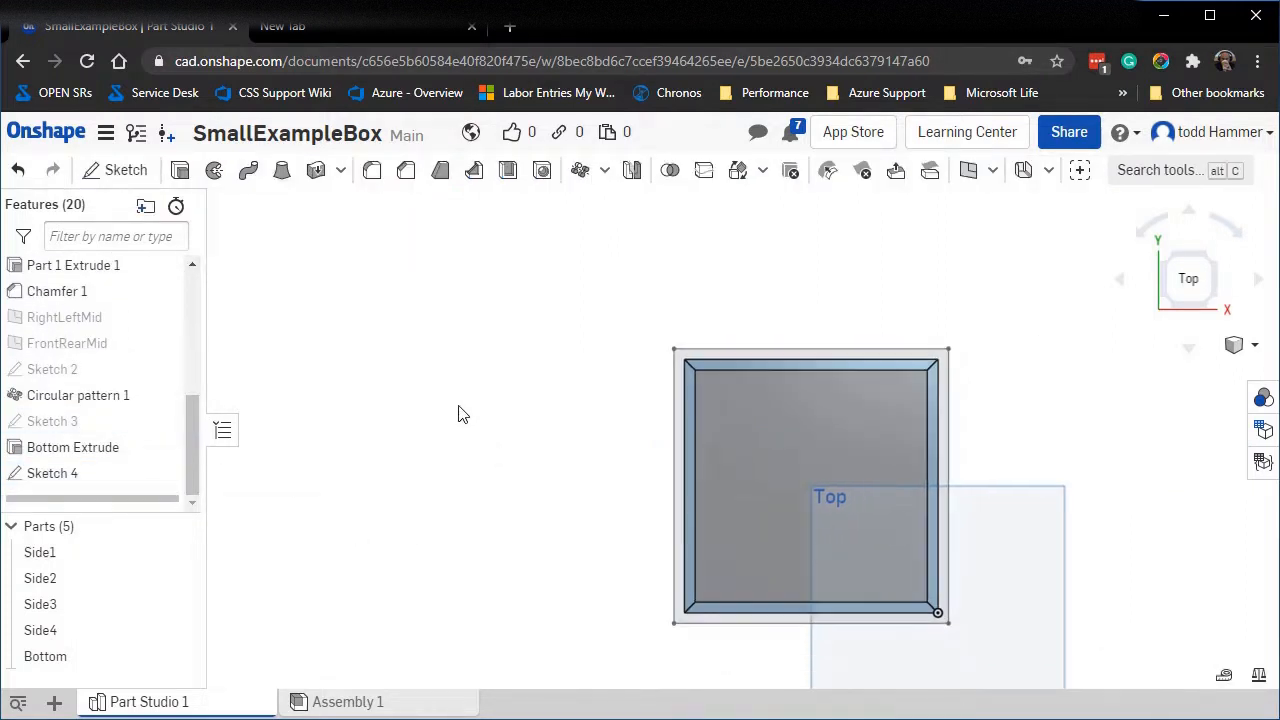
click(1252, 345)
click(1141, 372)
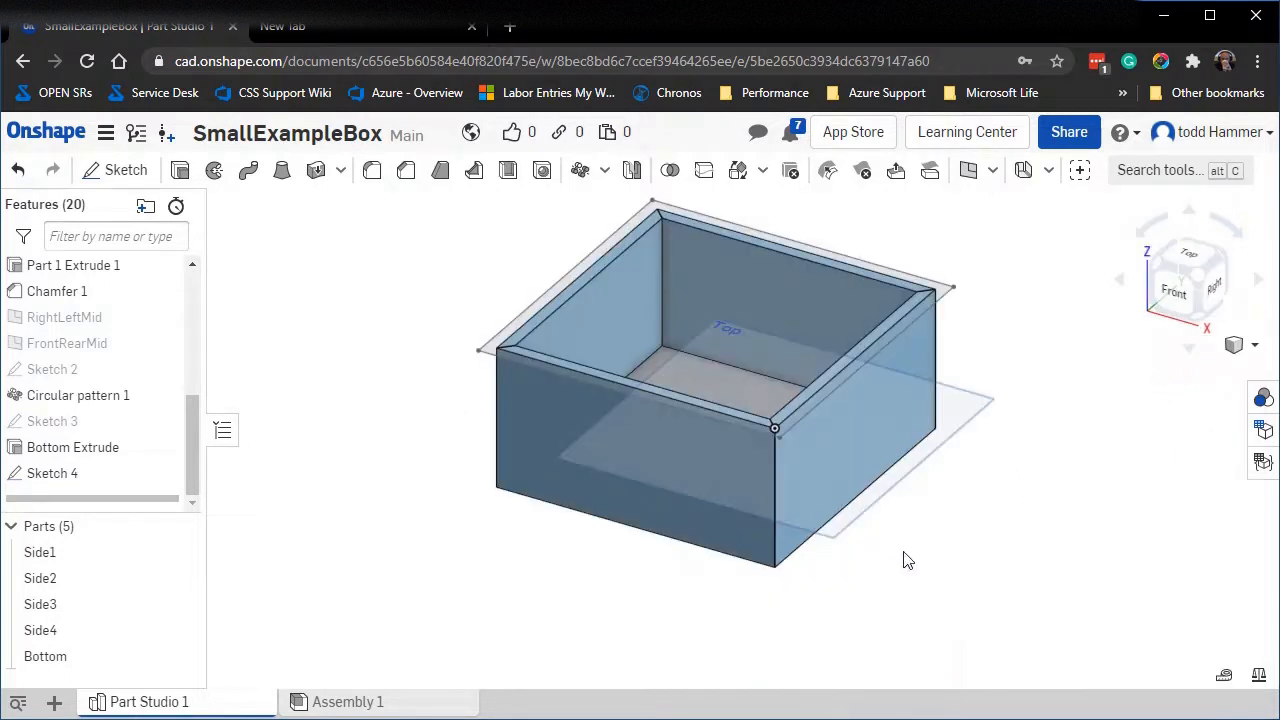
scroll(1030, 314, up, 1)
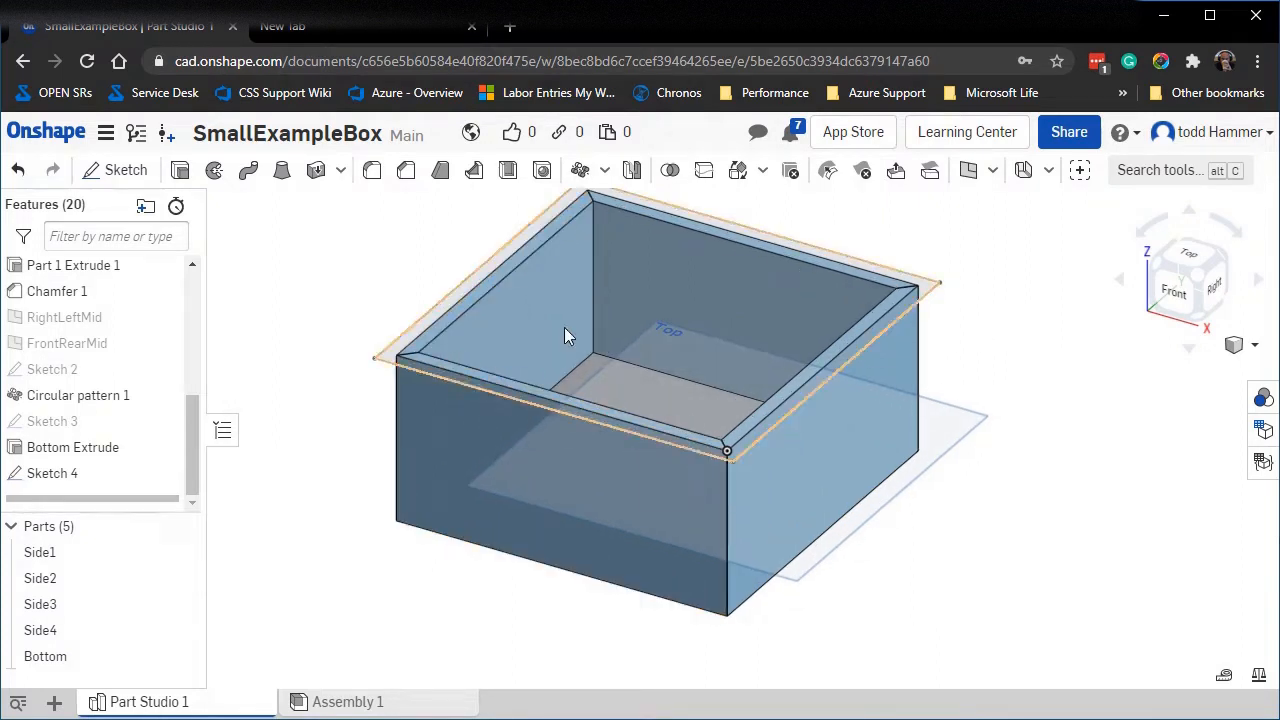
Start a new solid extrusion of the overhanging lid outline sketch and set its end type to Symmetric.
click(179, 170)
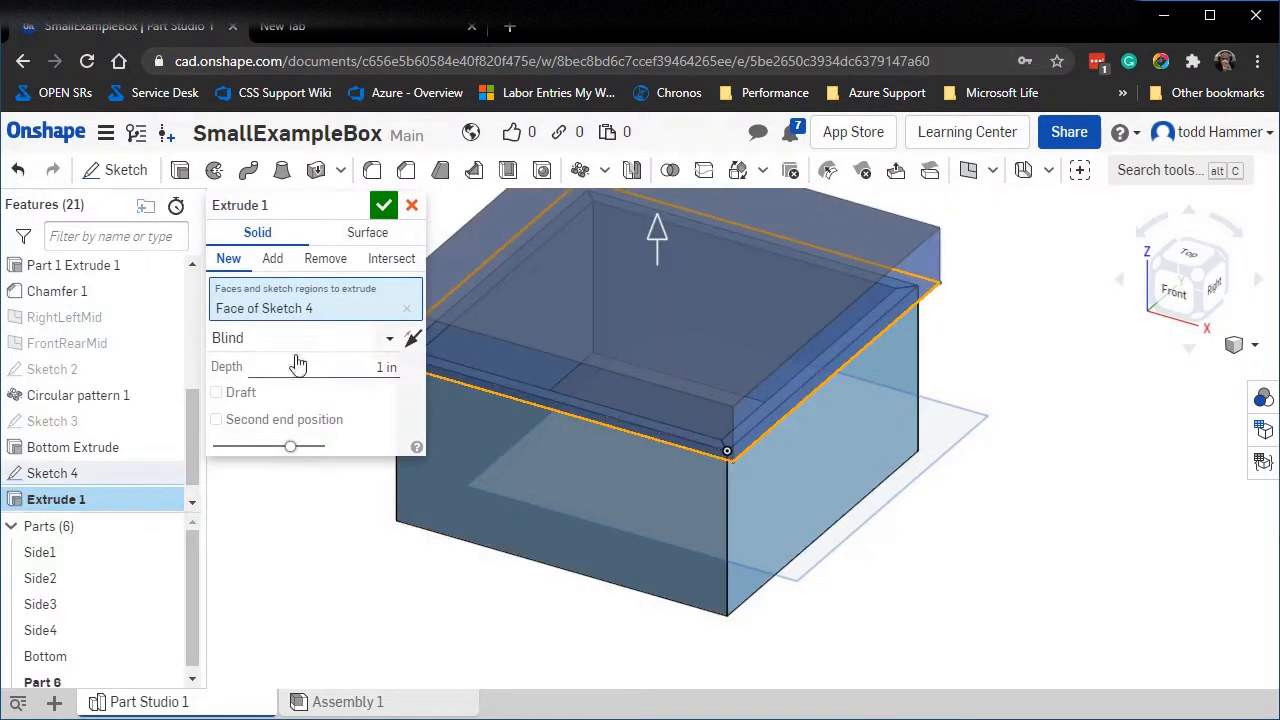
click(352, 362)
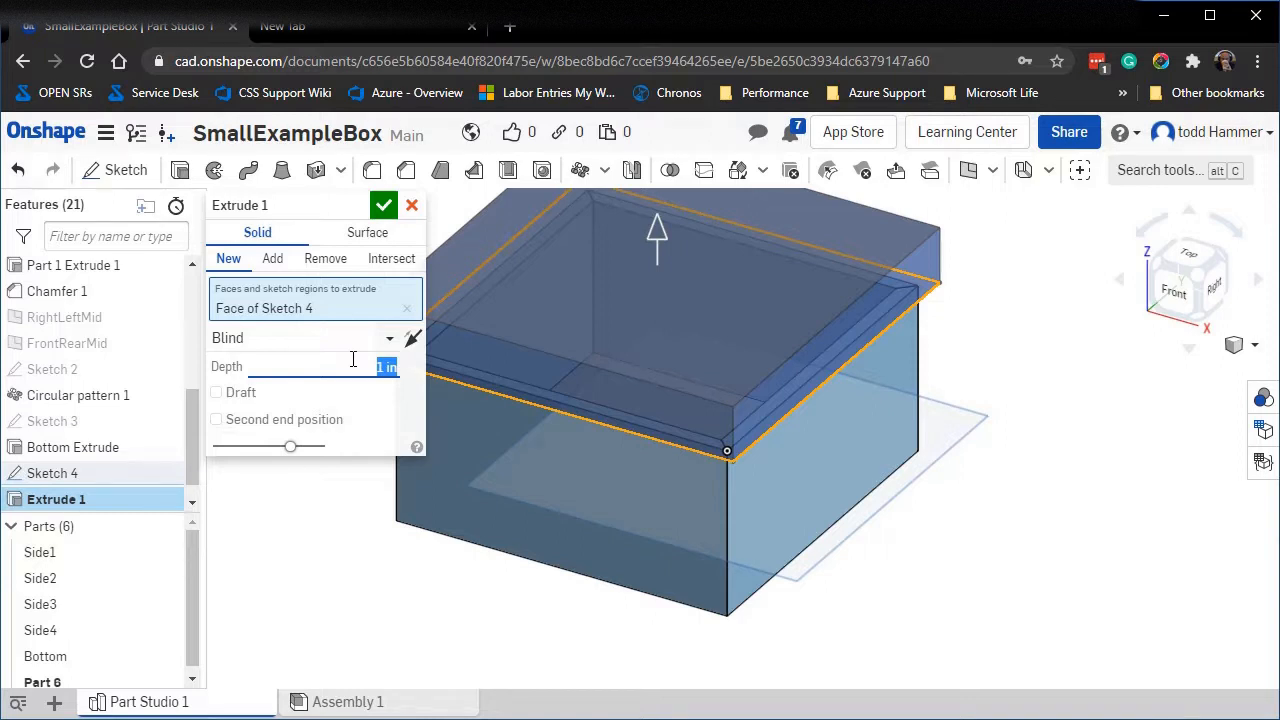
right_drag(1094, 507, 1082, 476)
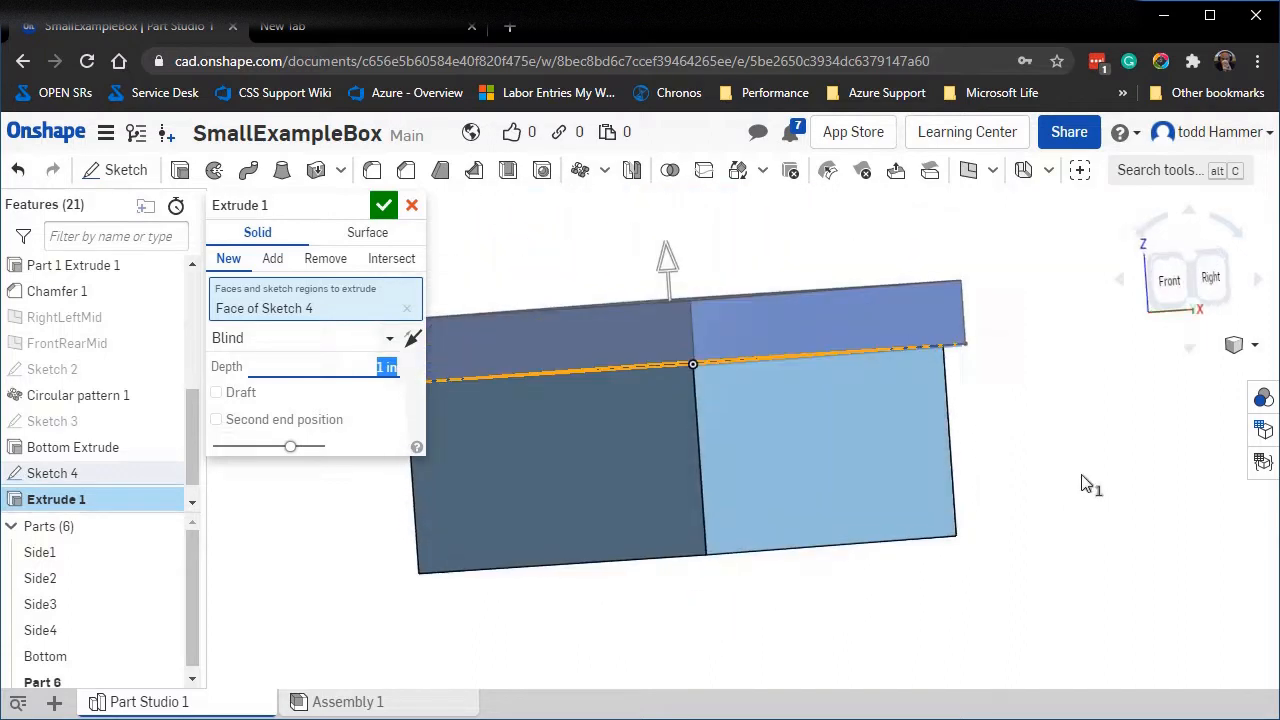
key(shift+7)
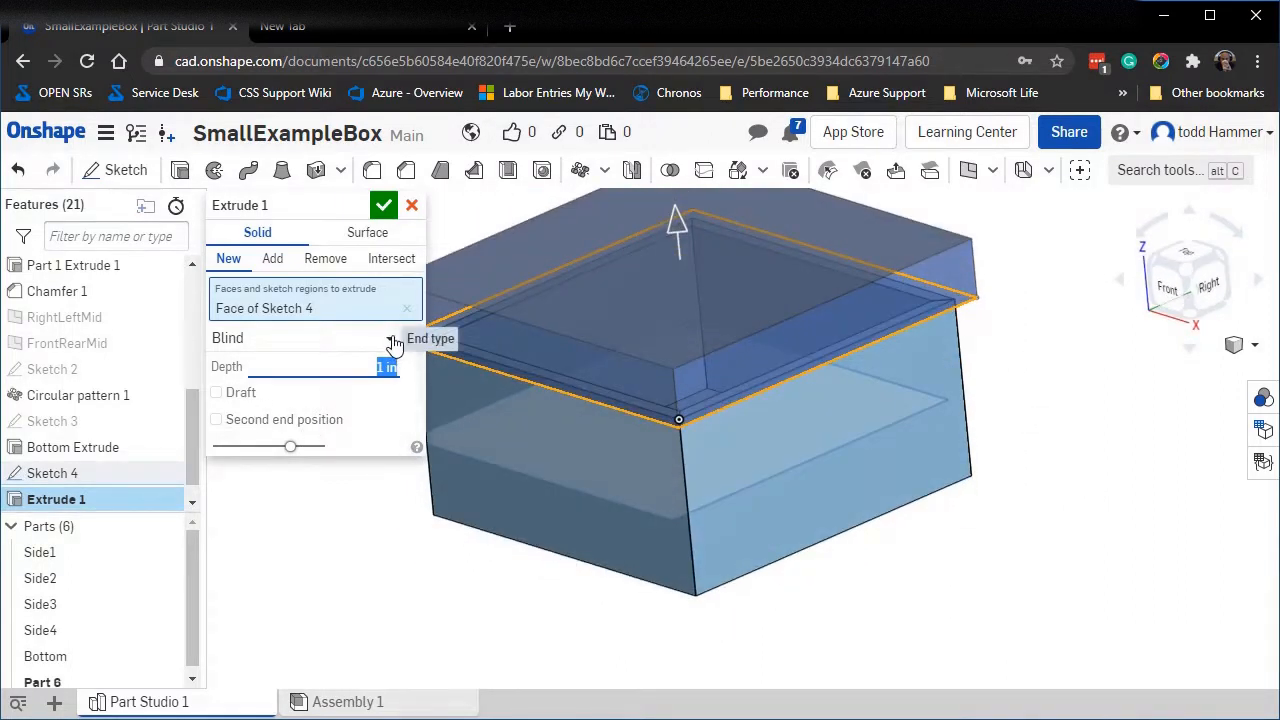
click(391, 341)
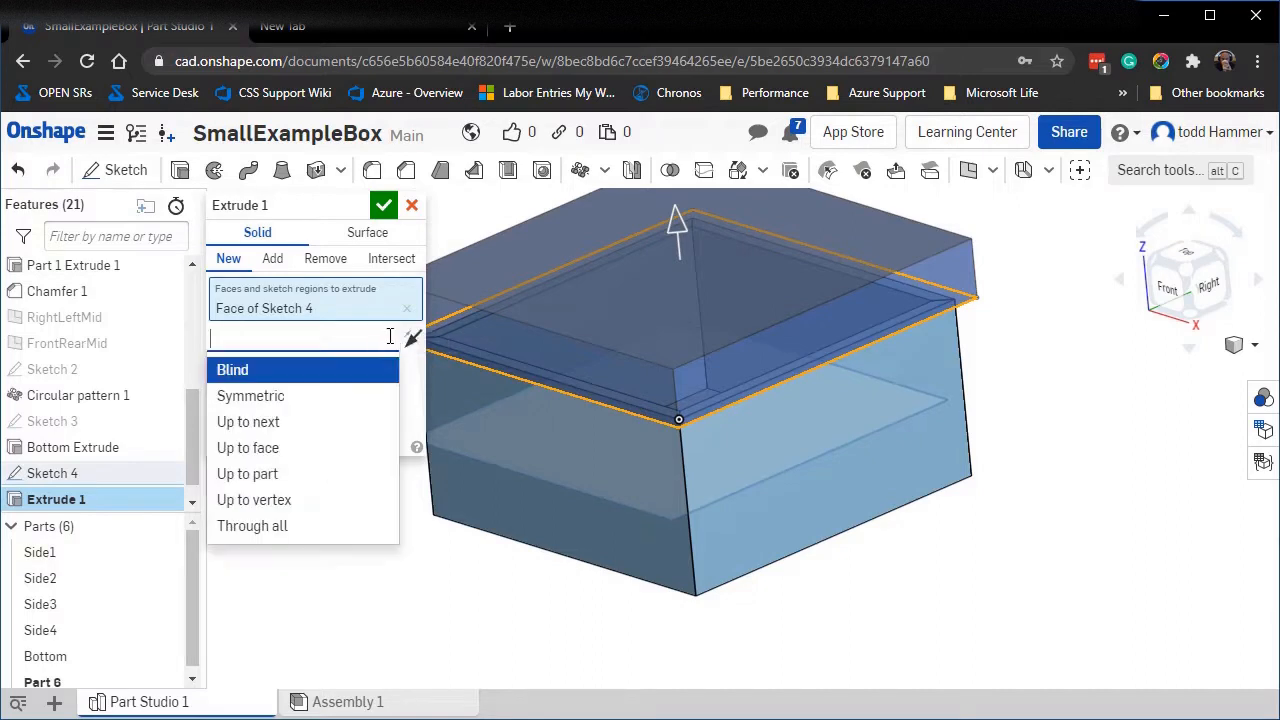
click(255, 398)
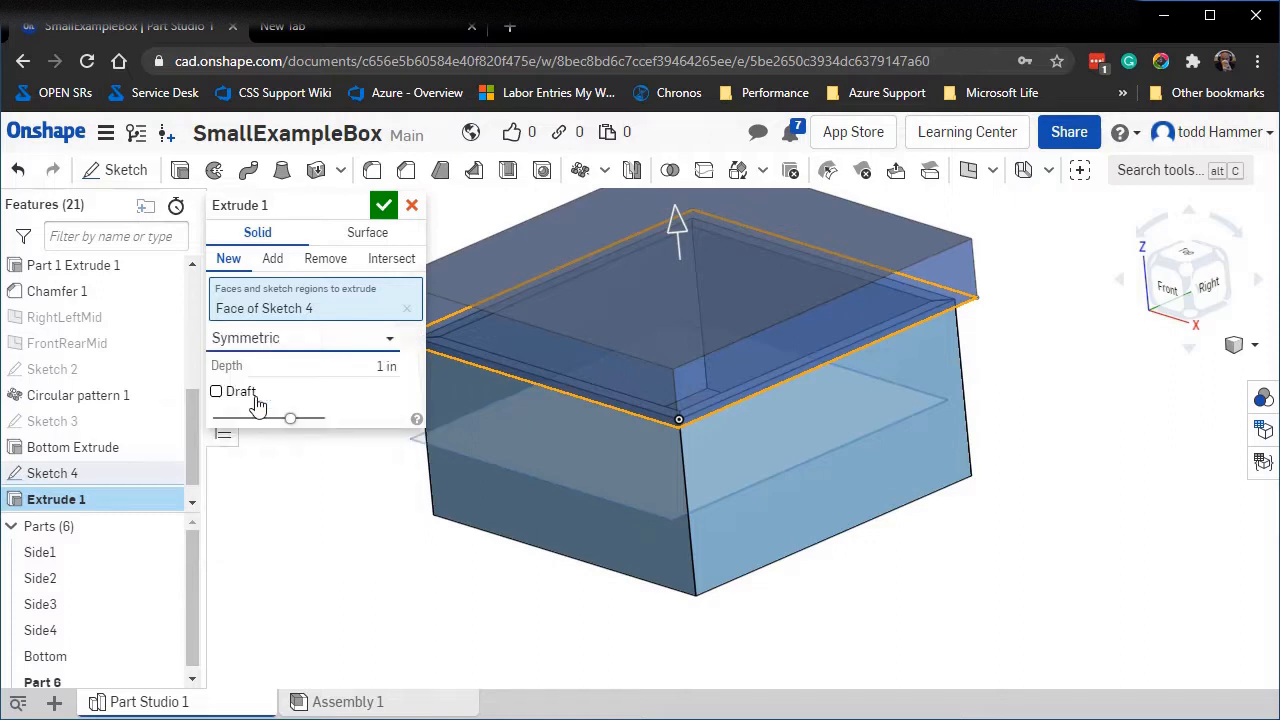
right_drag(1015, 520, 1012, 412)
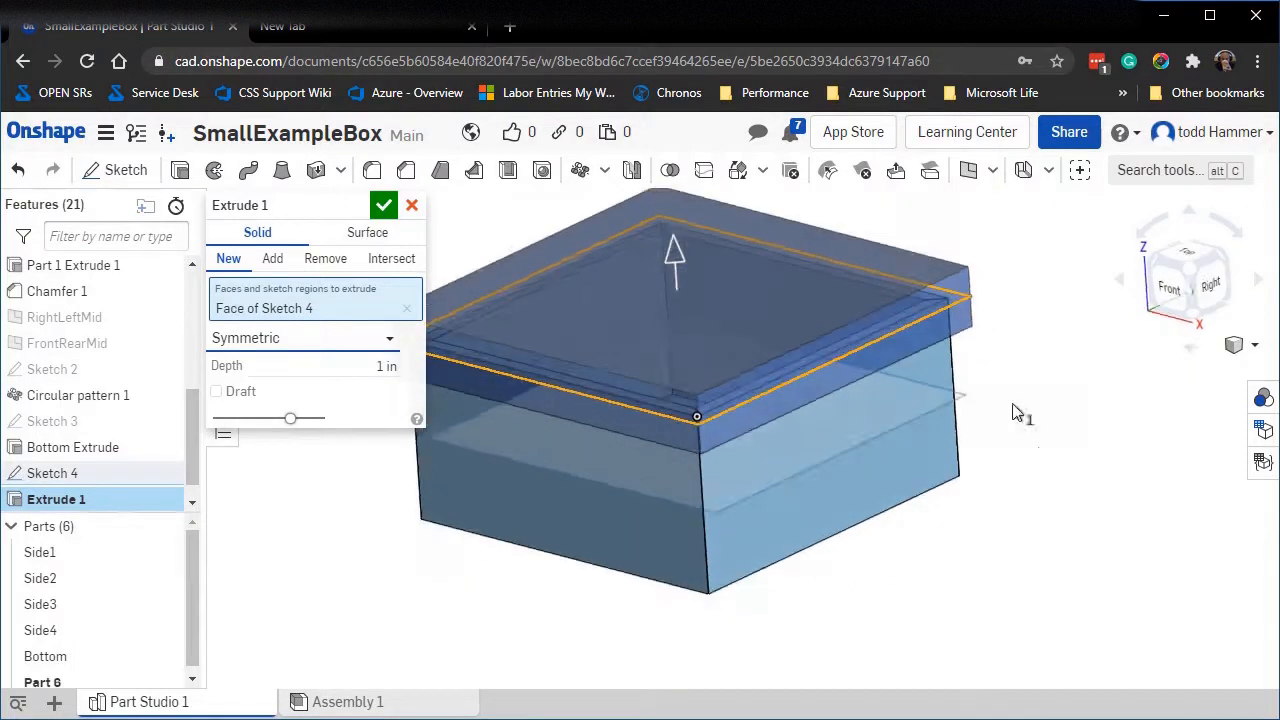
Set the symmetric extrusion's depth to twice the wall thickness with the expression #Thickness*2.
click(330, 367)
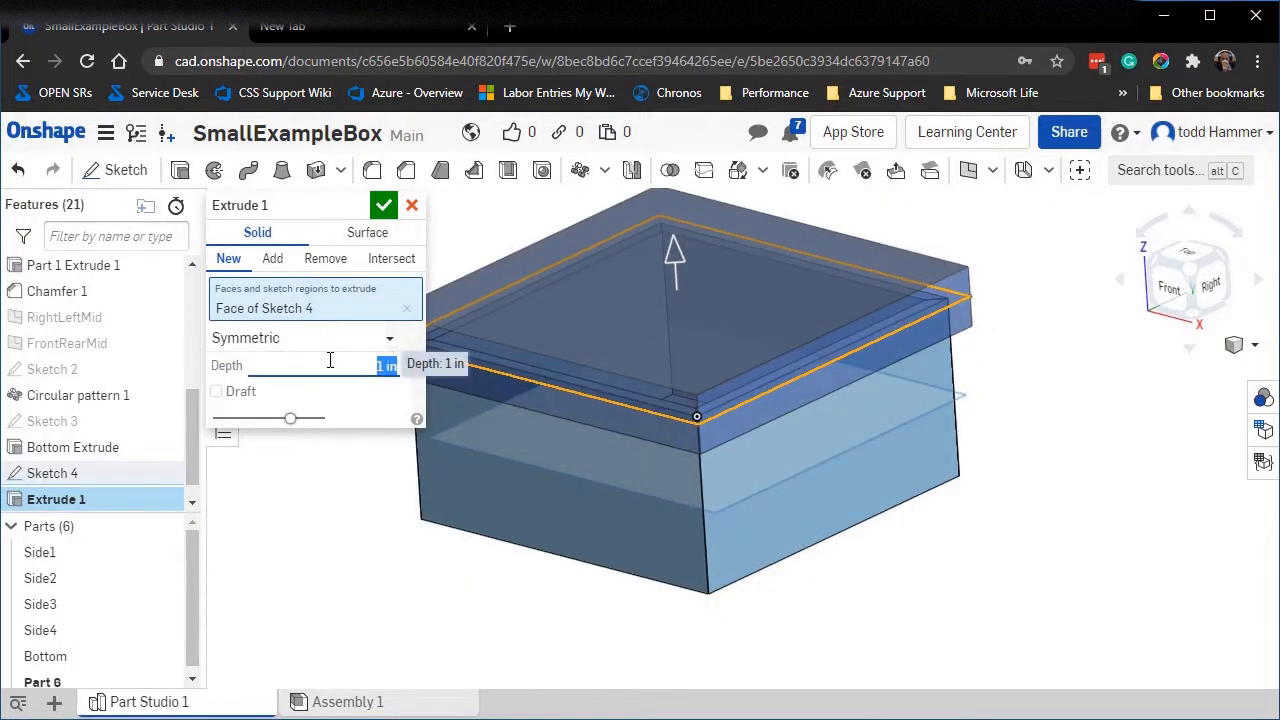
text(#th)
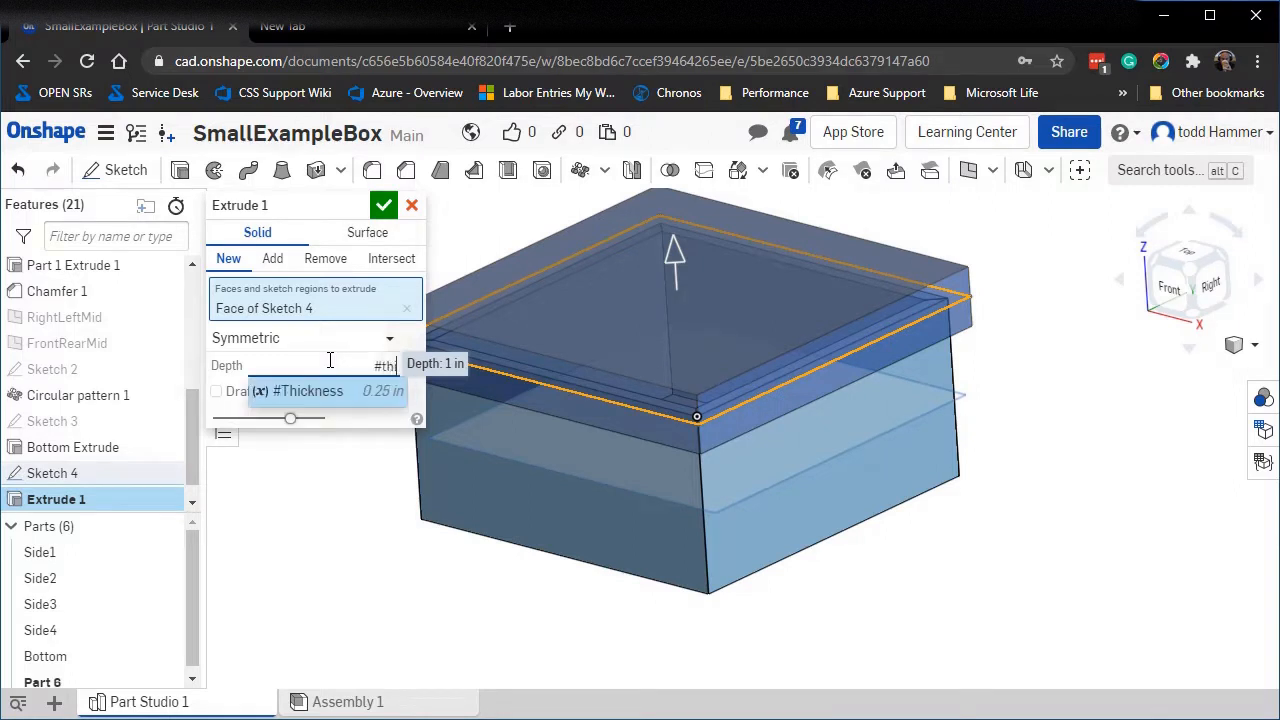
key(Return)
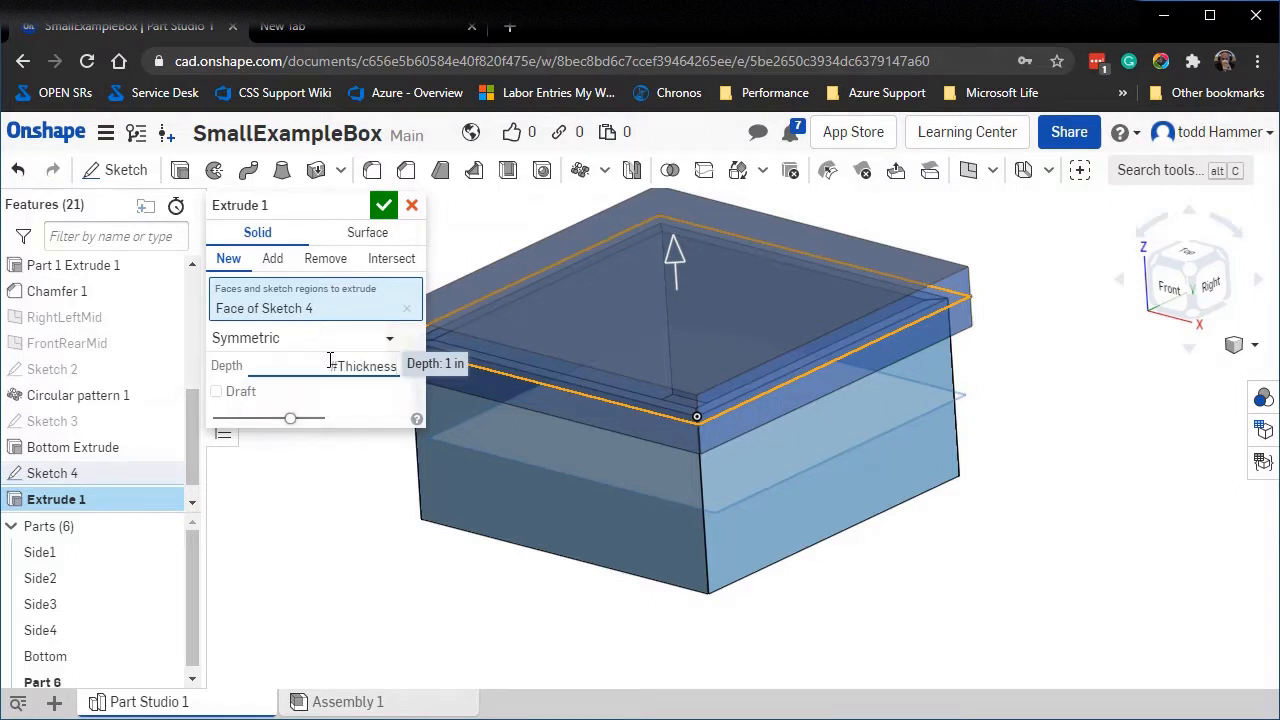
text(*2)
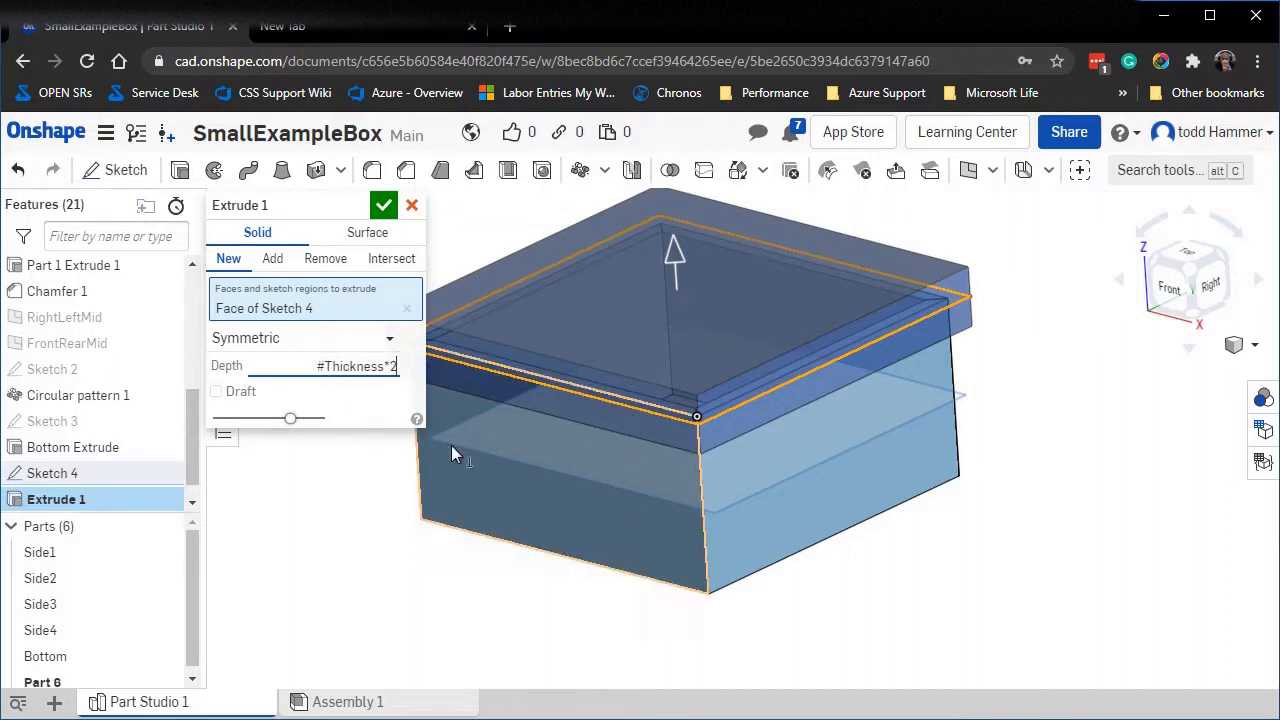
click(385, 208)
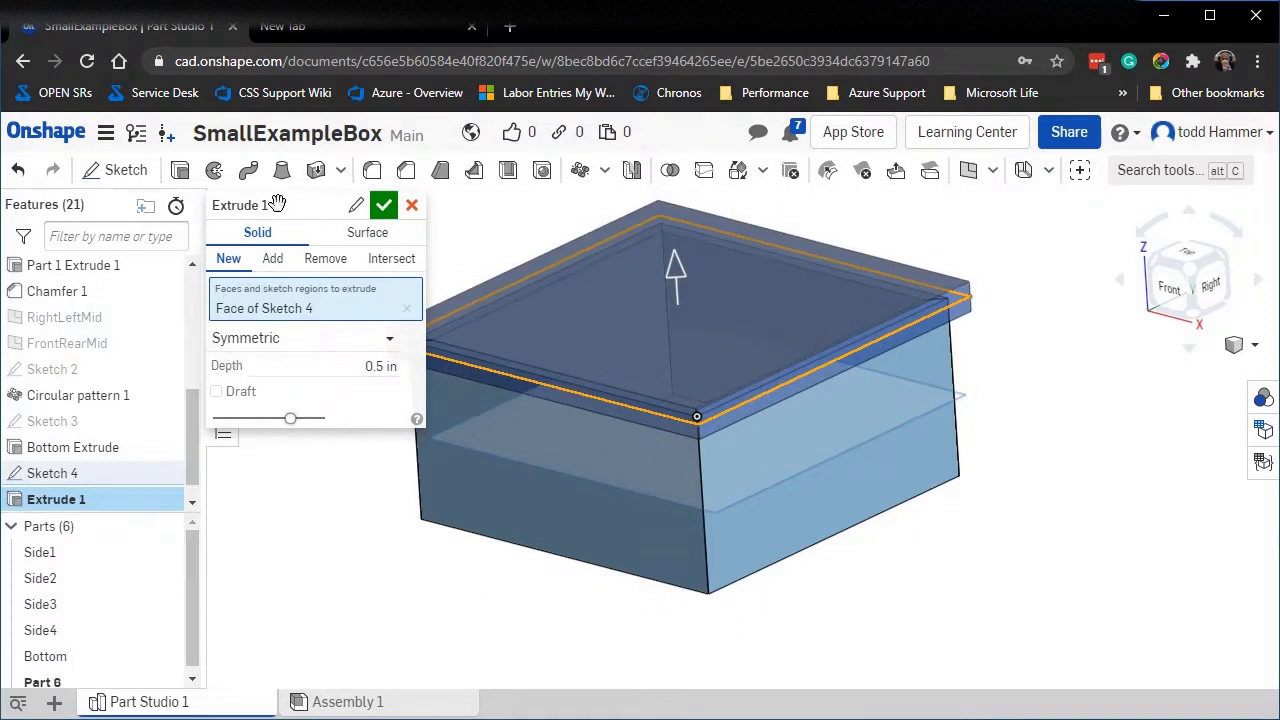
Name the extrude feature "Top Extrude" and accept it to create the lid.
click(356, 206)
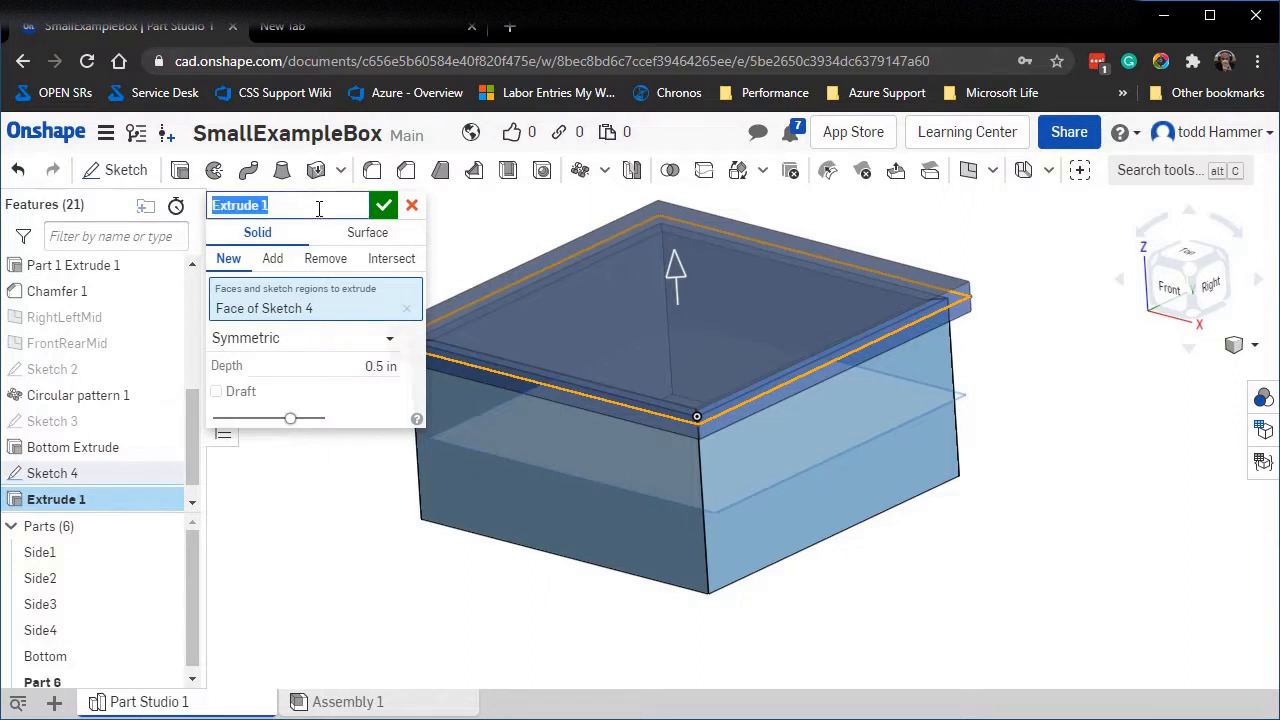
text(Top)
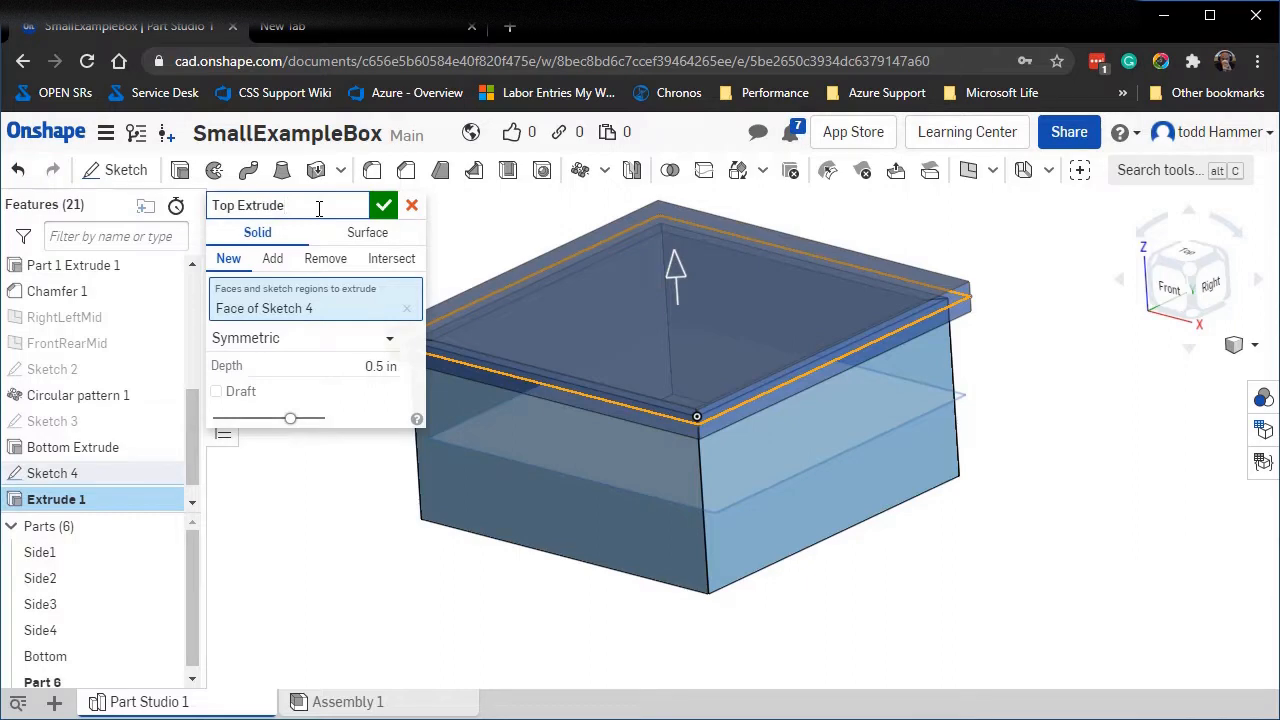
click(384, 205)
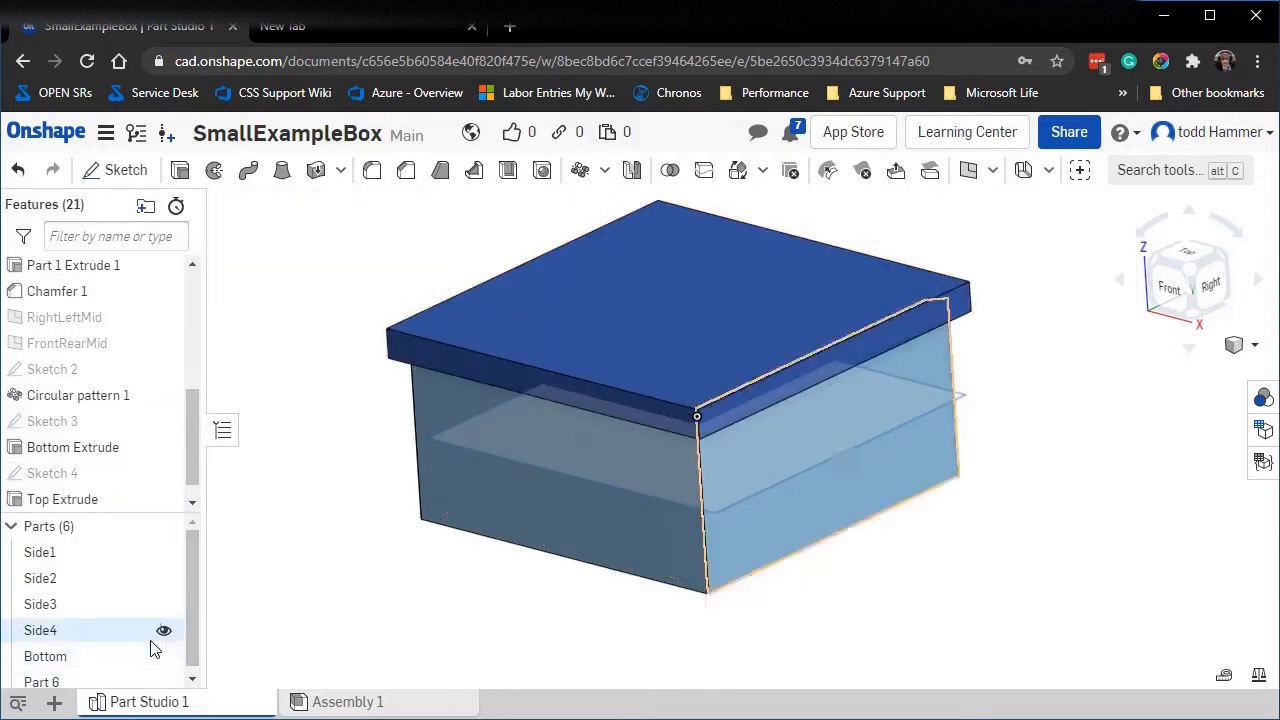
Rename the new lid part, Part 6, as "Top" in the parts list.
scroll(190, 615, down, 1)
right_click(50, 676)
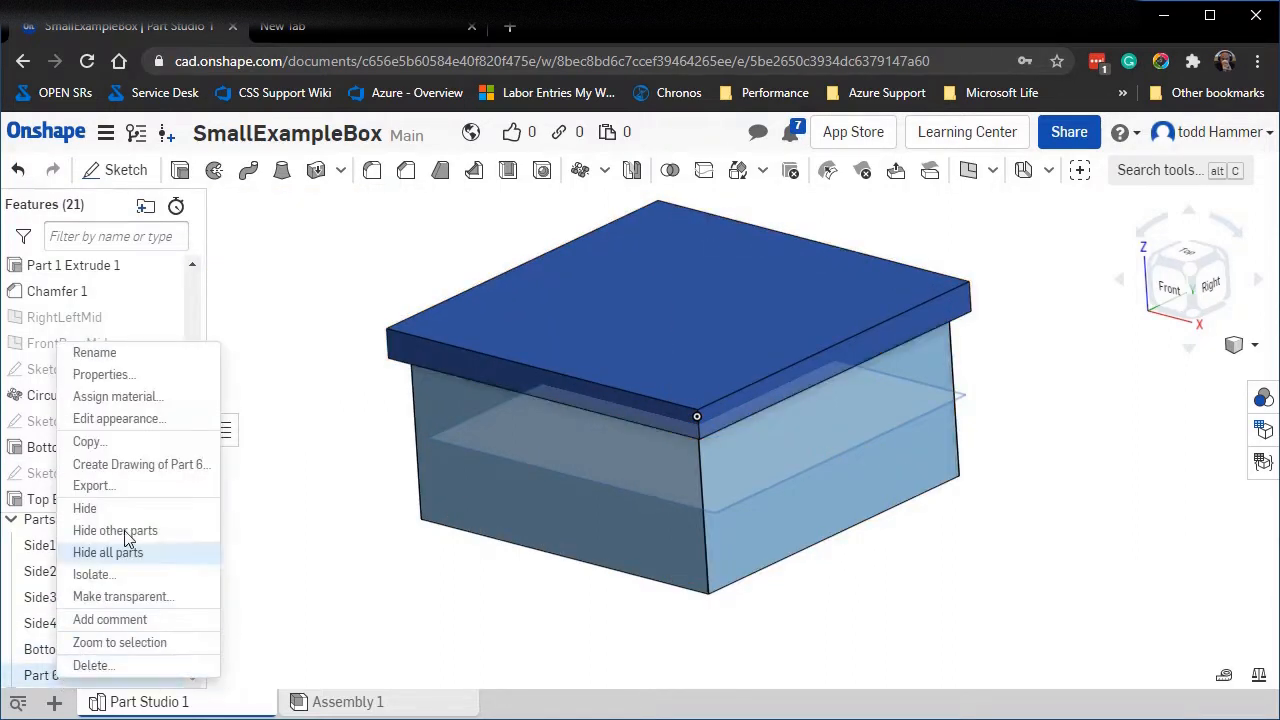
click(148, 360)
text(Top)
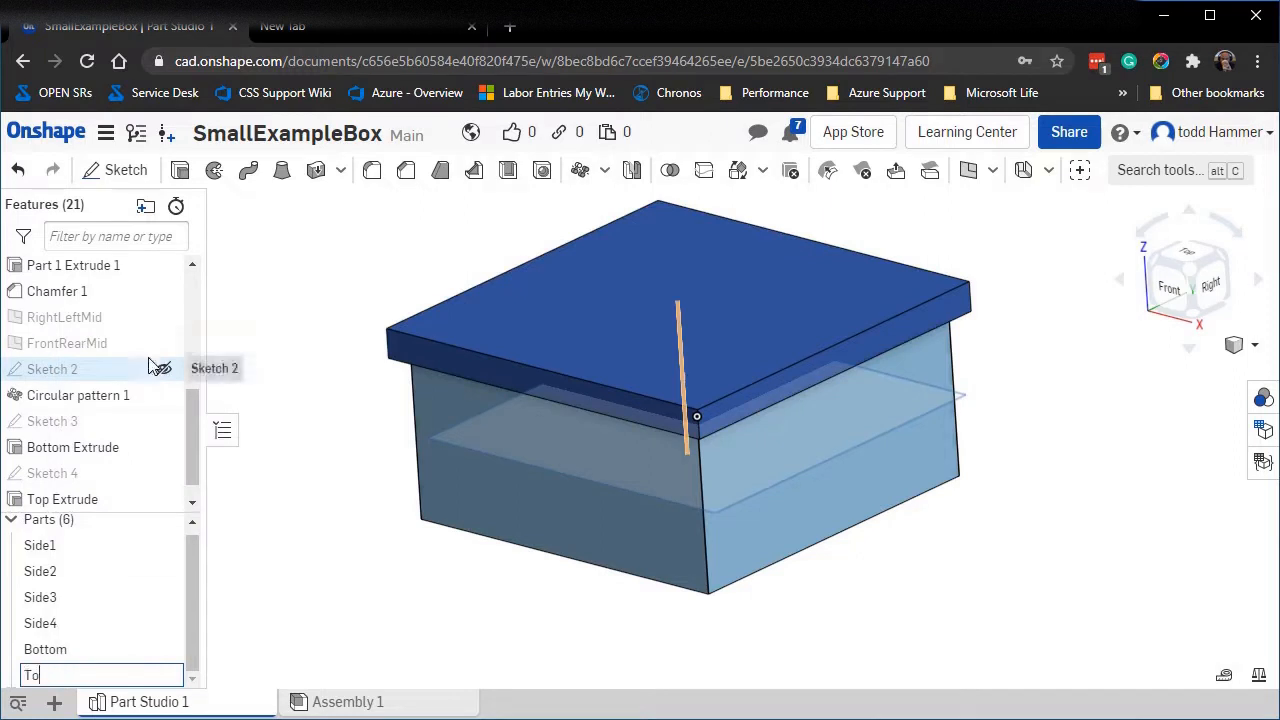
key(Return)
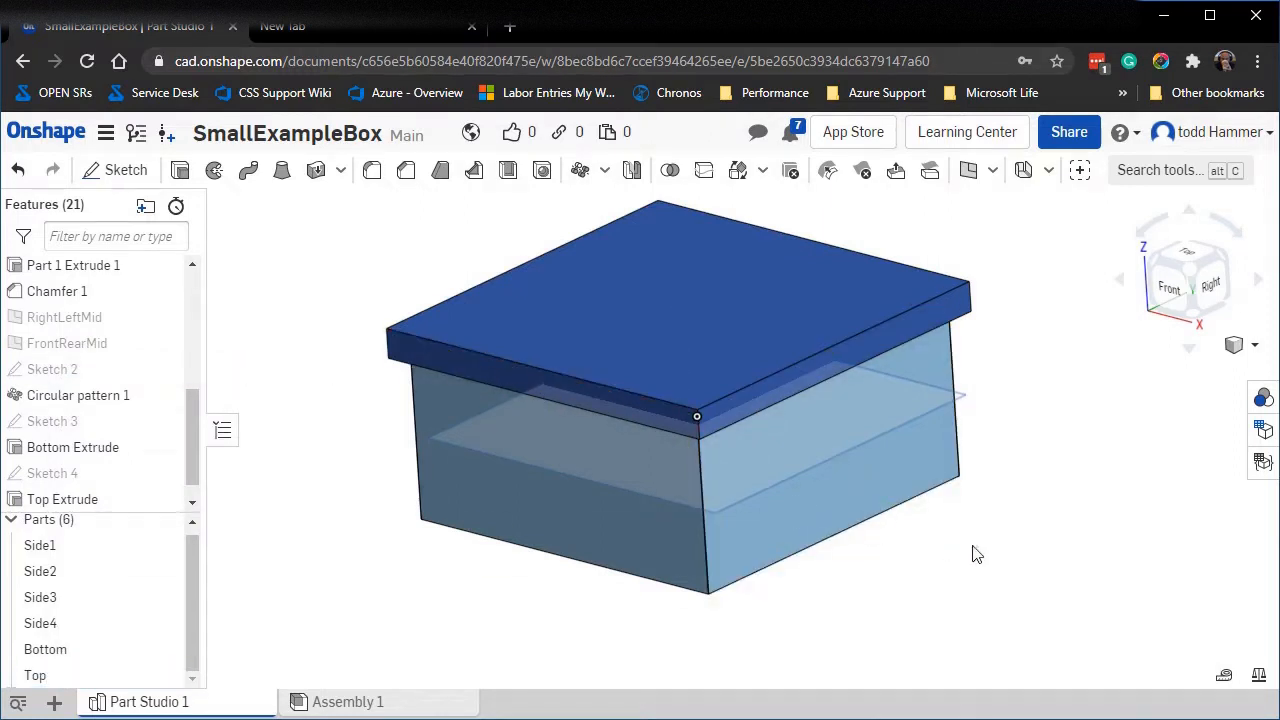
Switch the model display to shaded with hidden edges so the walls show through the lid.
mouse_move(1060, 580)
right_down()
mouse_move(1068, 546)
mouse_move(1058, 592)
right_up()
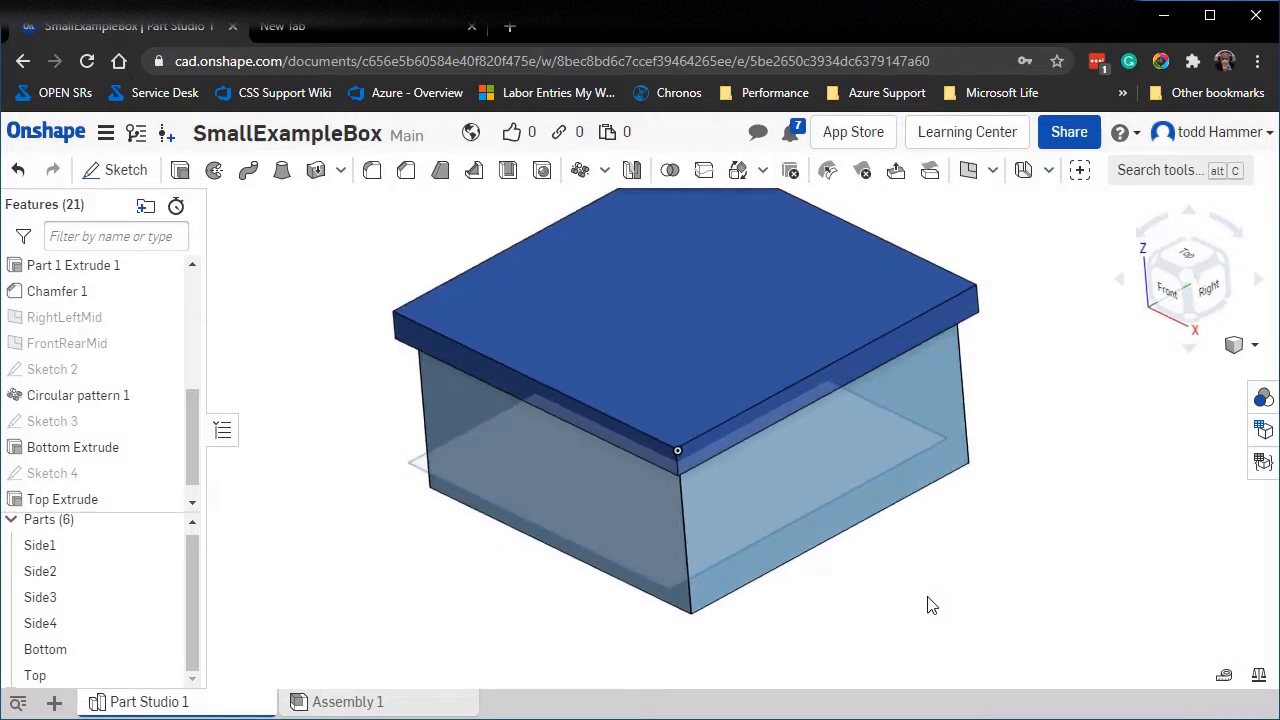
right_drag(928, 605, 951, 567)
right_drag(953, 557, 940, 604)
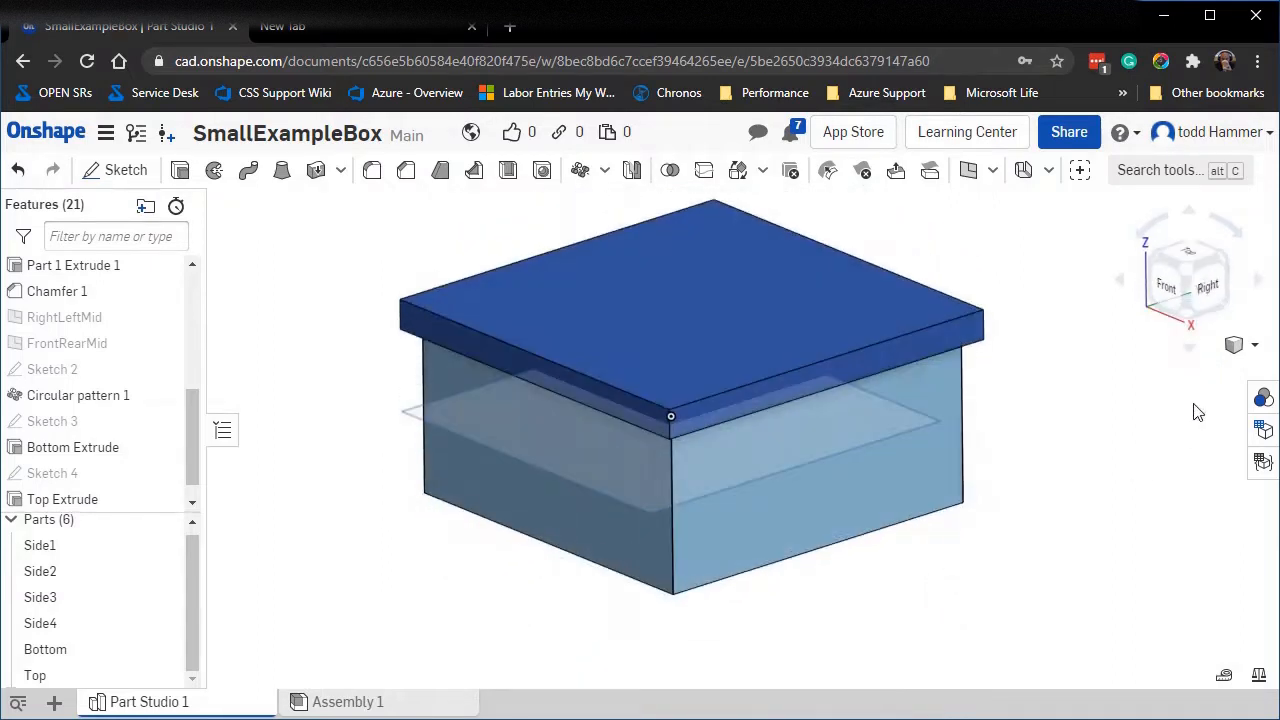
click(1236, 345)
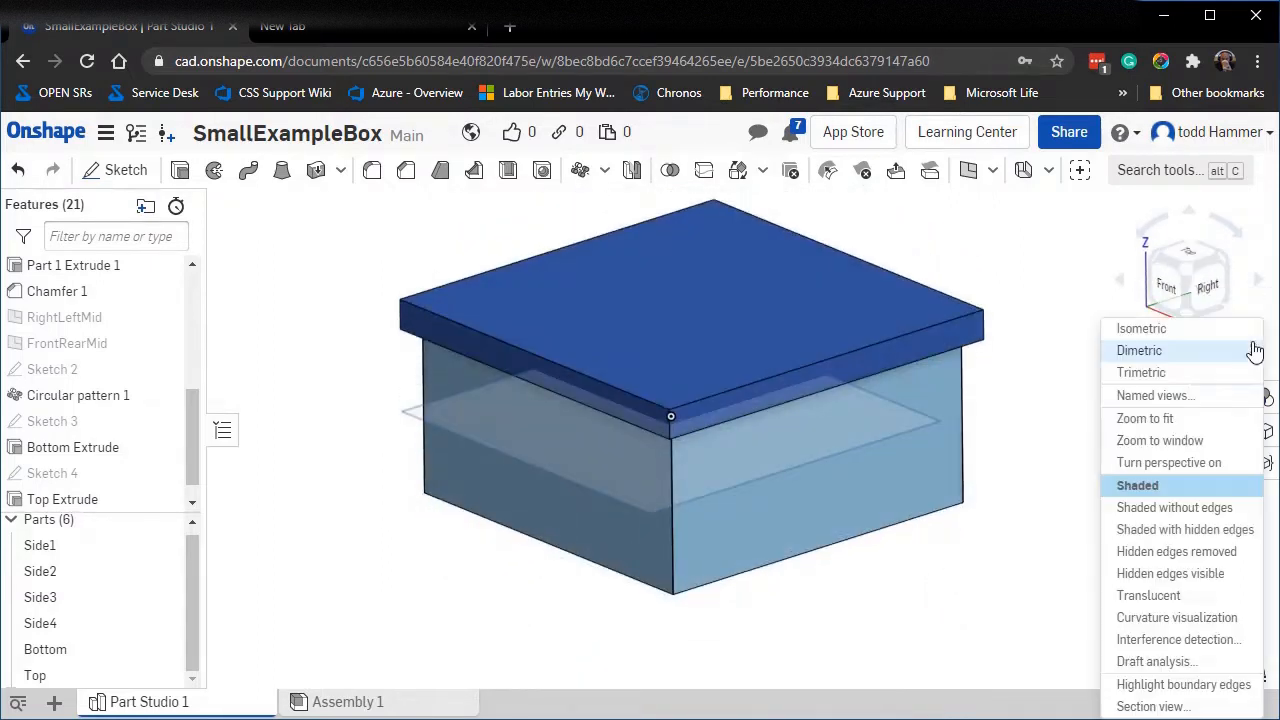
click(1150, 531)
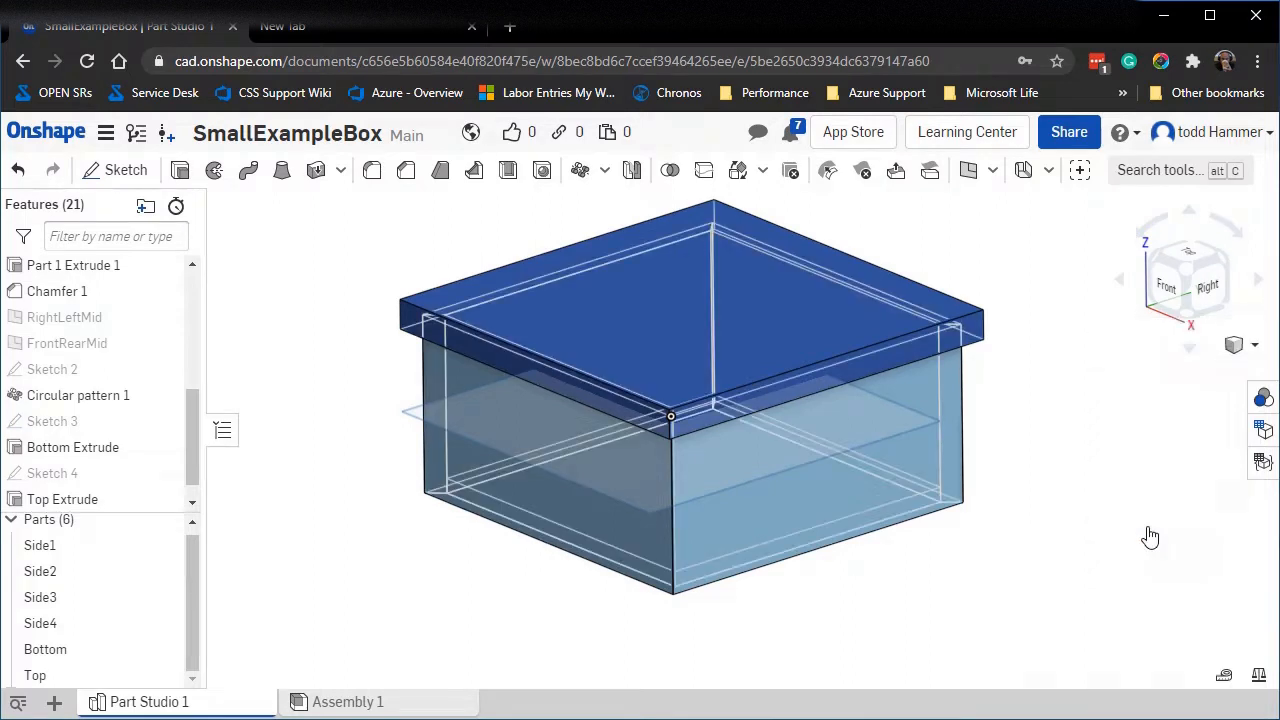
Examine how the lid overlaps the box walls, using the front and trimetric views.
right_drag(395, 540, 851, 404)
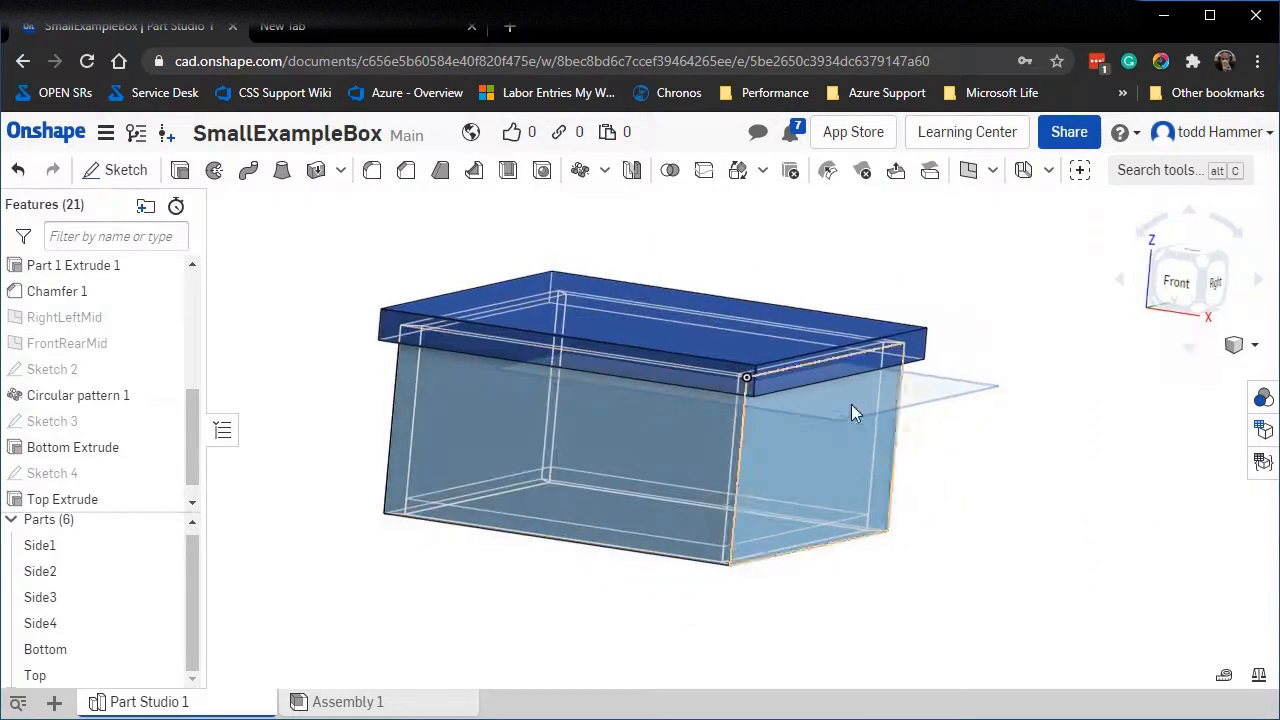
click(1178, 282)
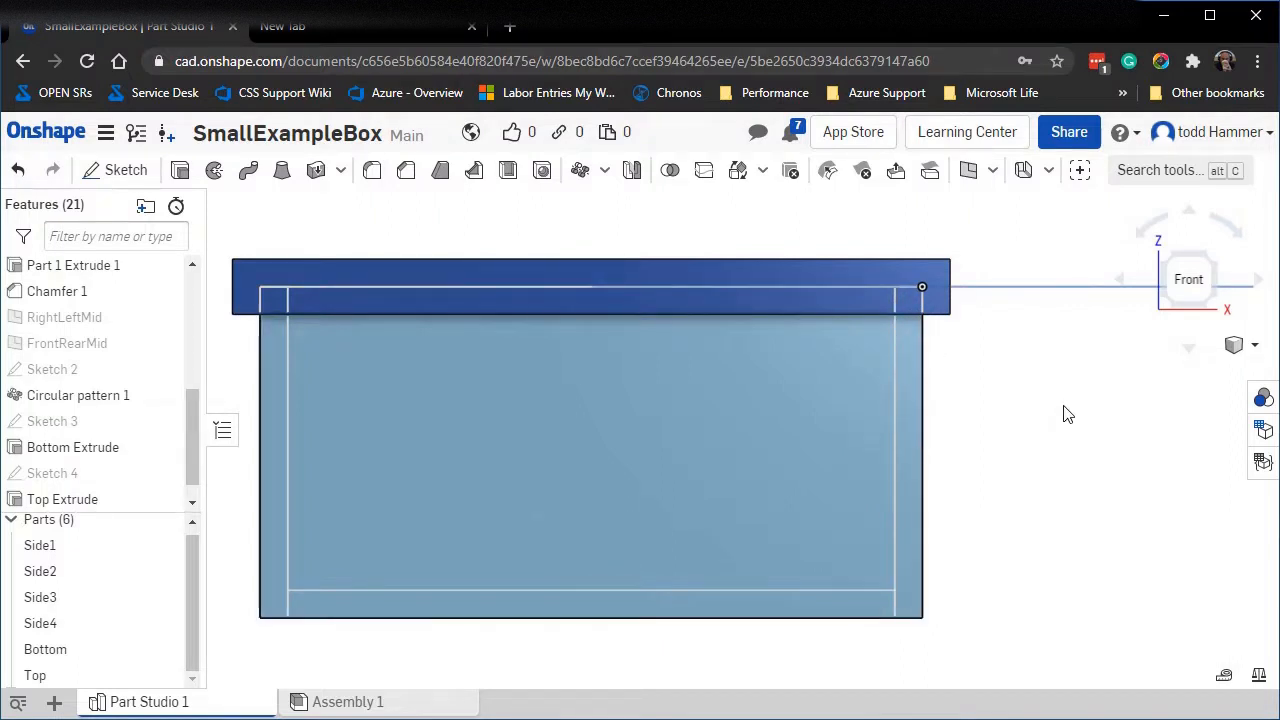
click(1236, 344)
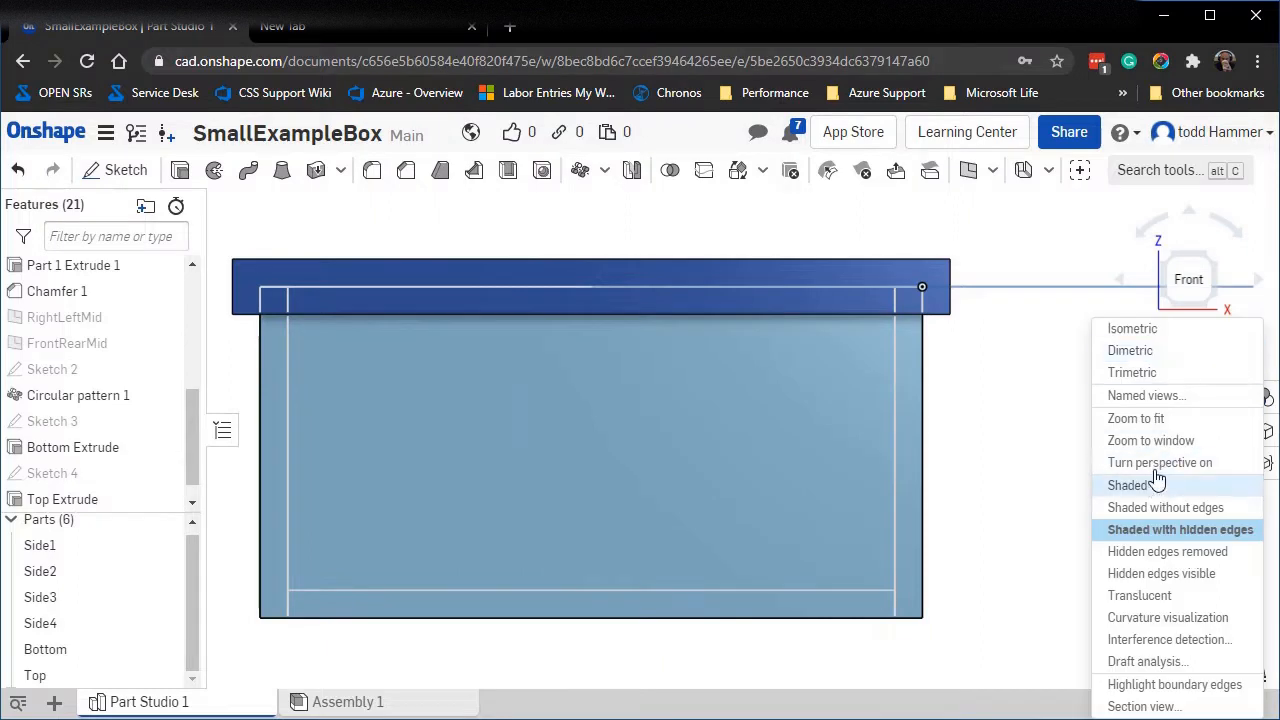
click(1160, 373)
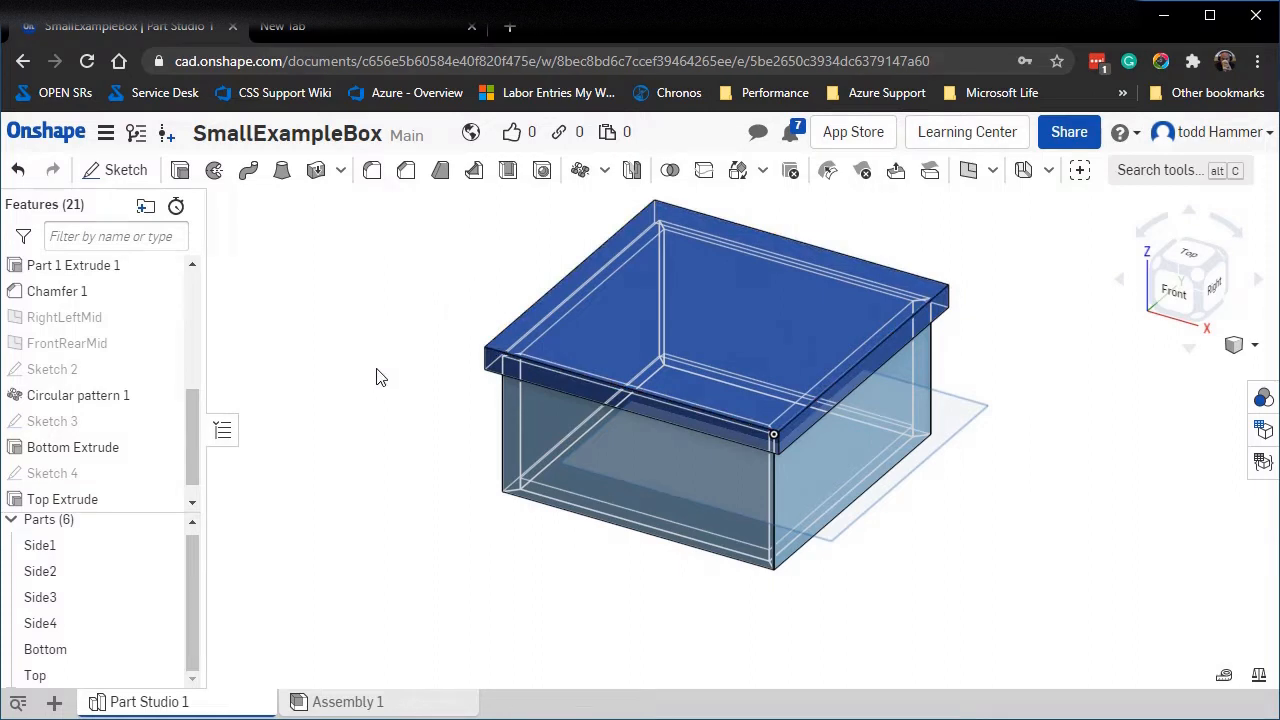
key(shift+1)
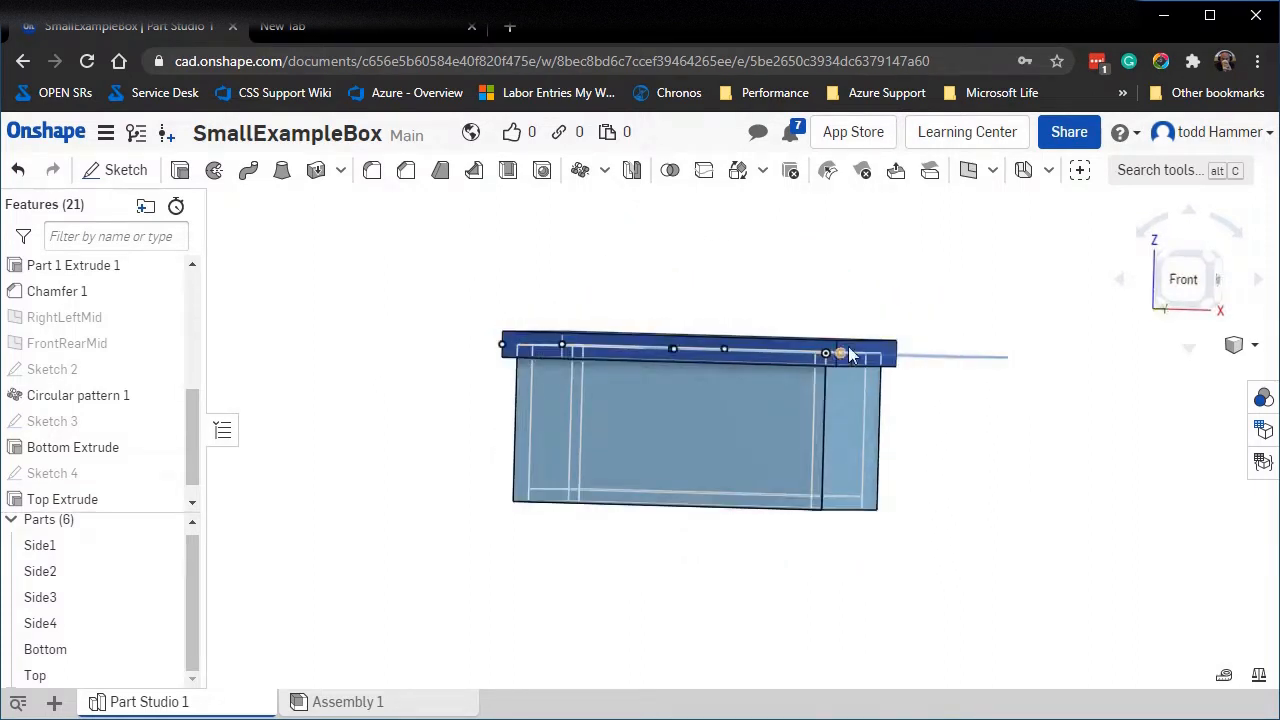
scroll(900, 345, up, 4)
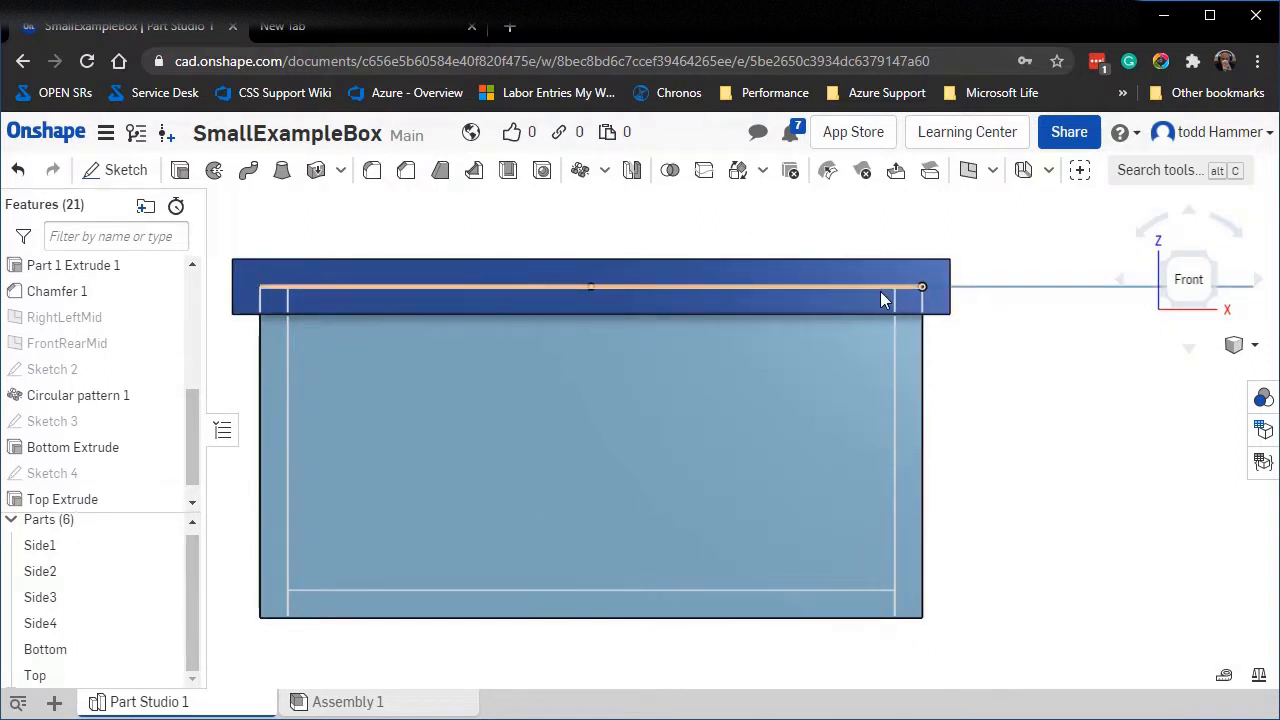
click(1236, 346)
click(1131, 376)
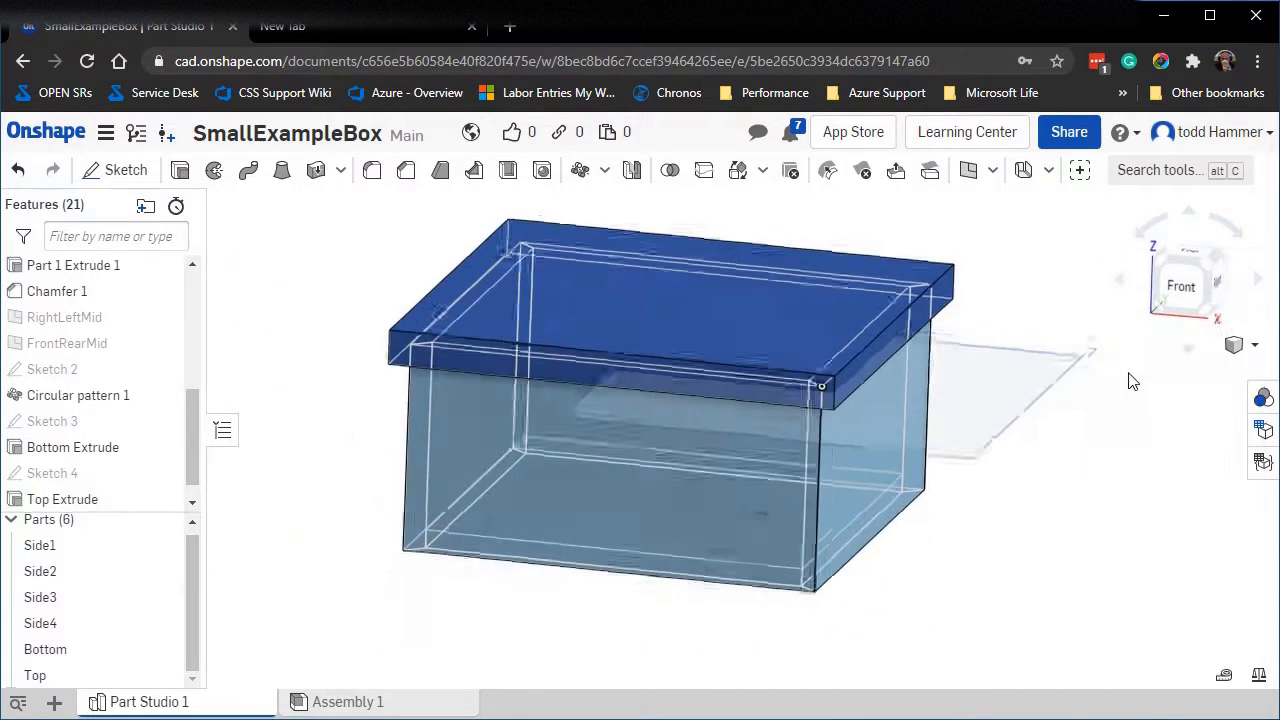
Start a new sketch on the default Top plane and look at it straight from above.
click(120, 170)
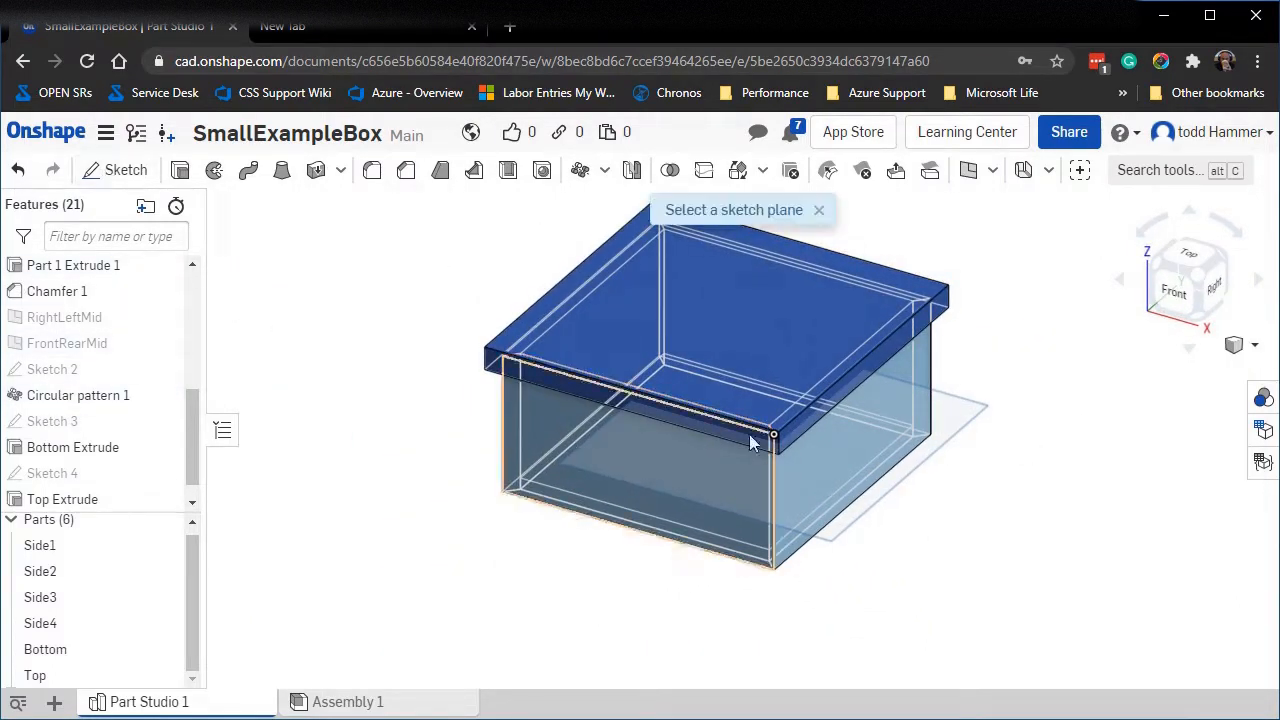
scroll(197, 283, up, 3)
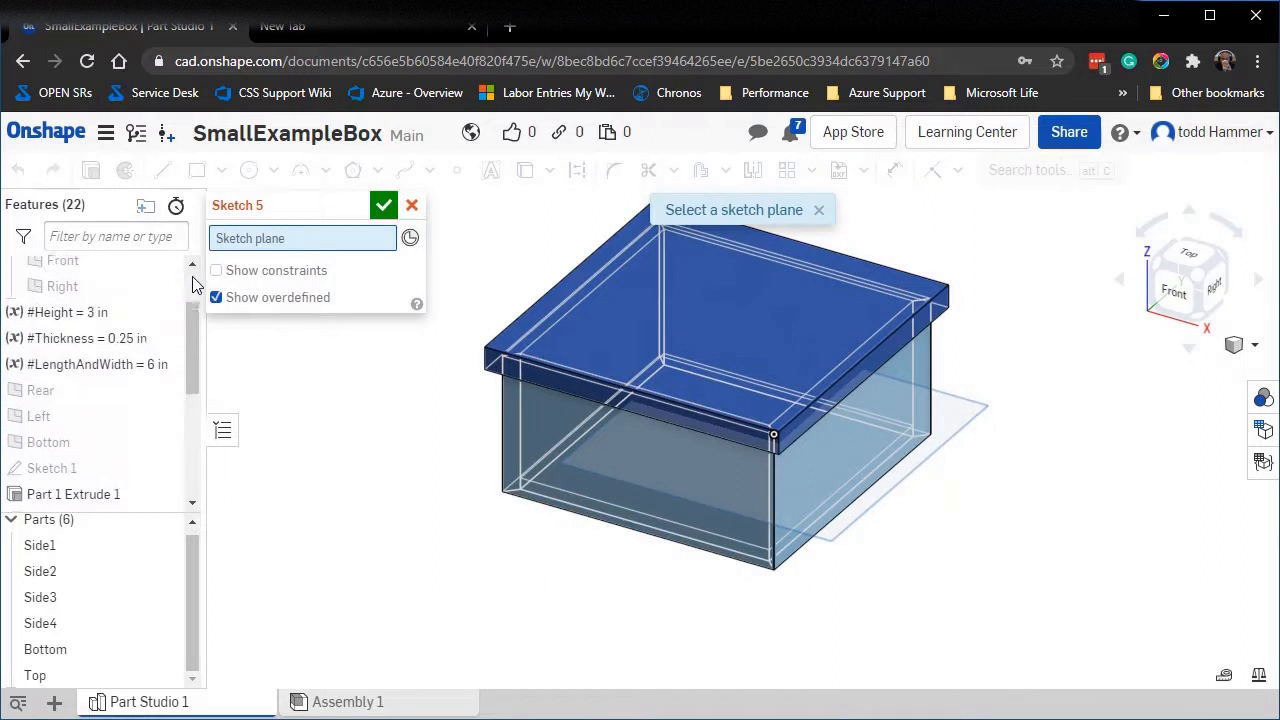
scroll(197, 283, up, 2)
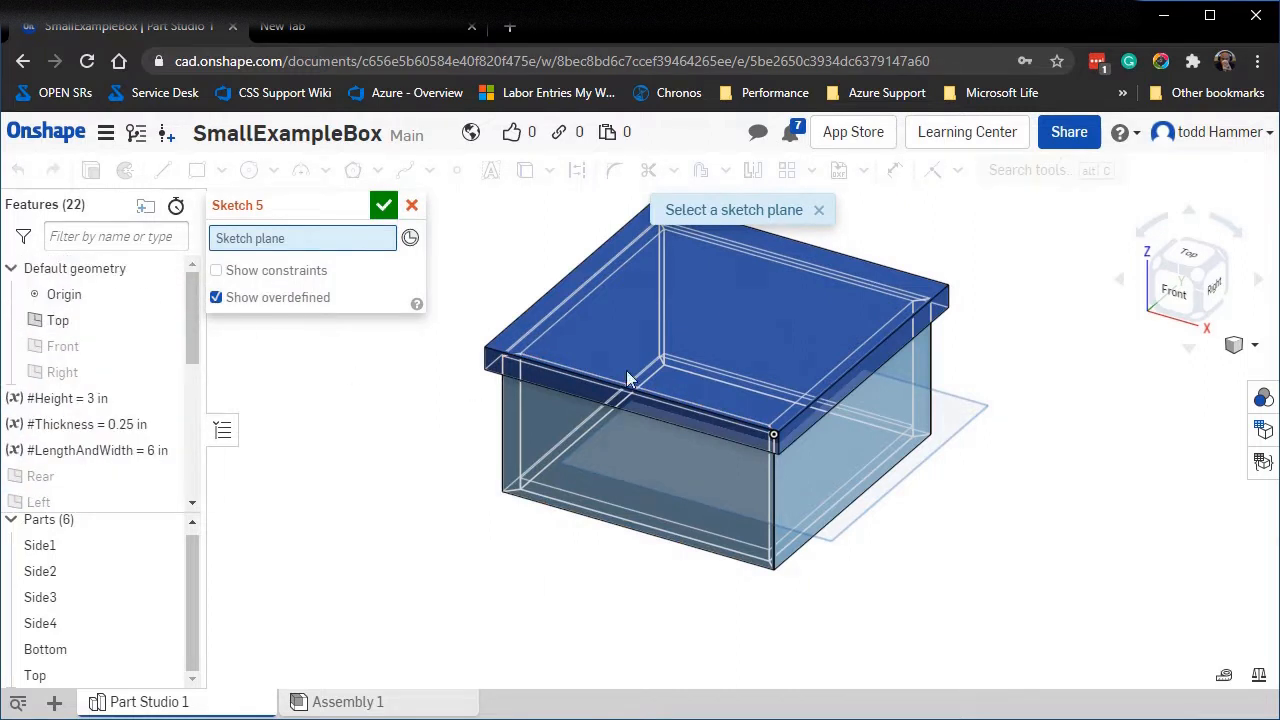
click(60, 322)
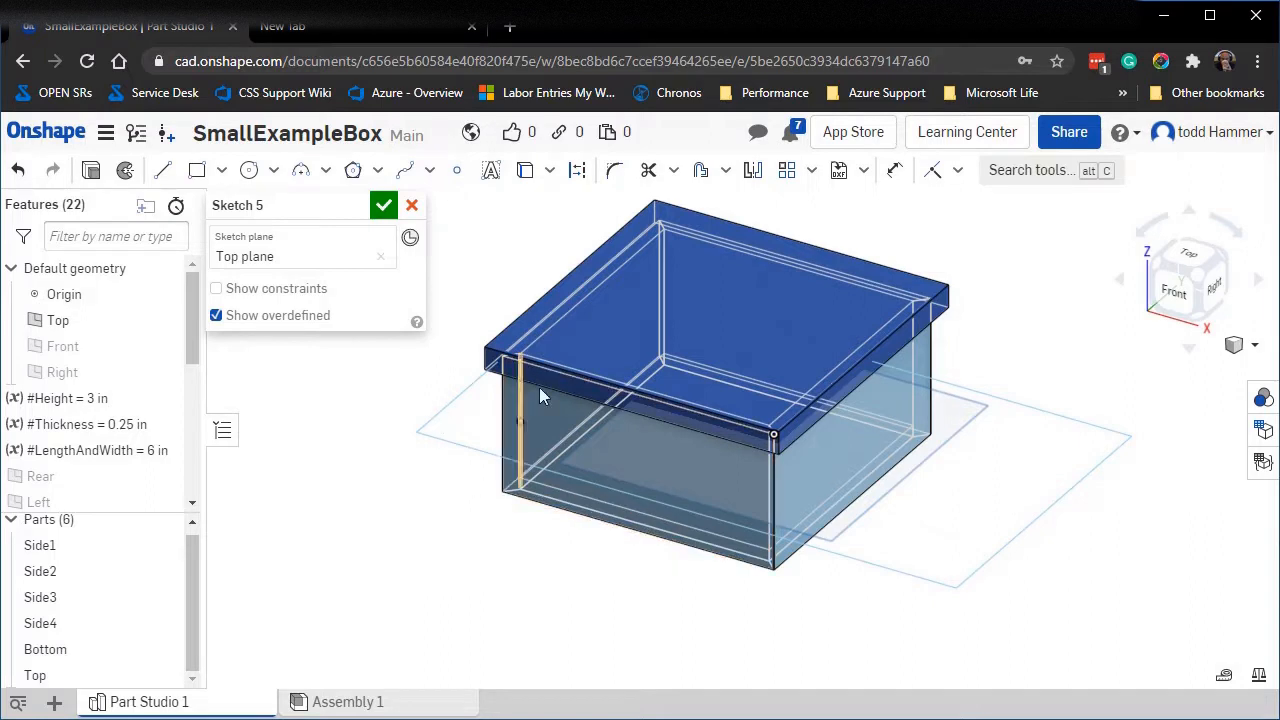
click(1190, 256)
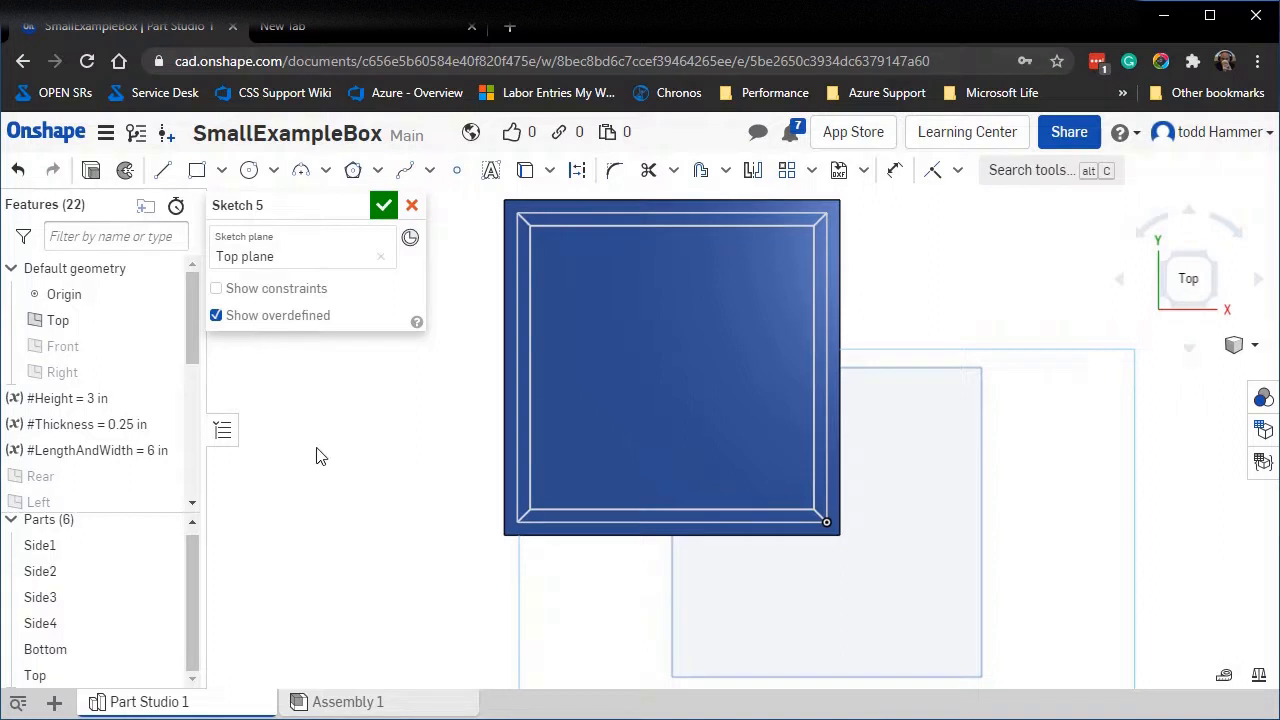
Sketch a corner rectangle about 4.96 in wide inside the walls' inner outline, beneath the lid.
click(197, 170)
click(544, 244)
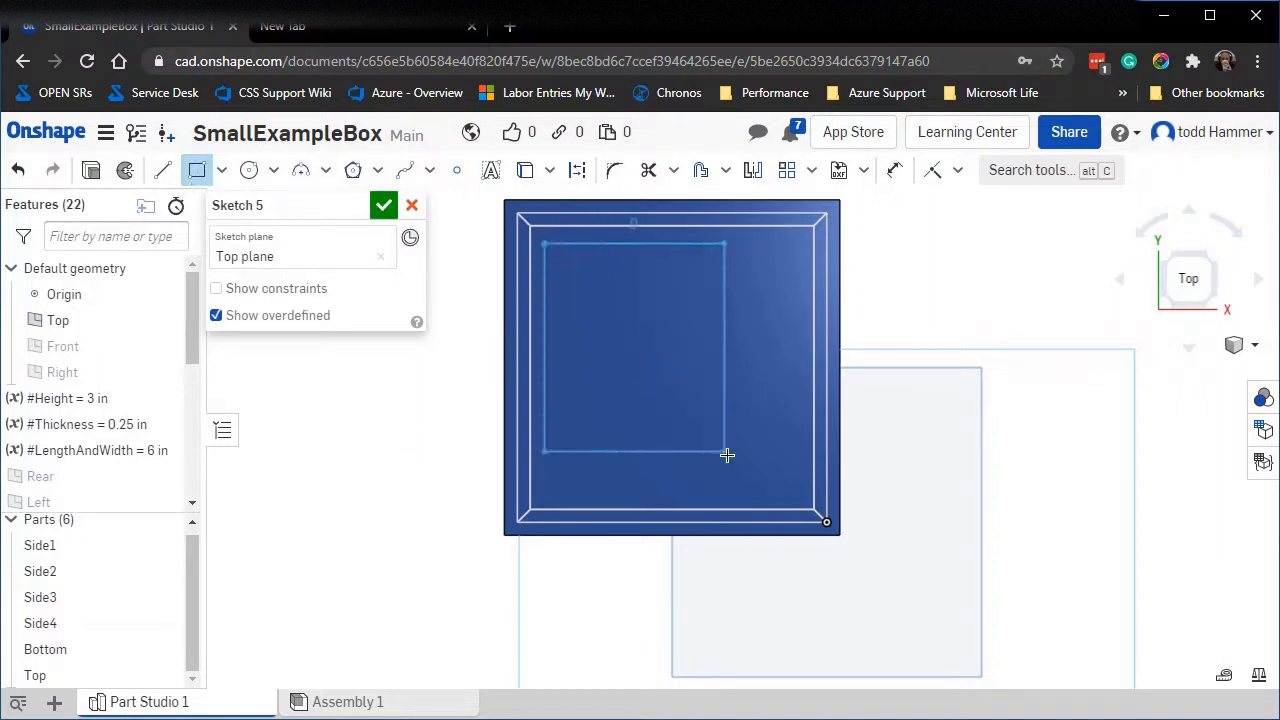
click(800, 497)
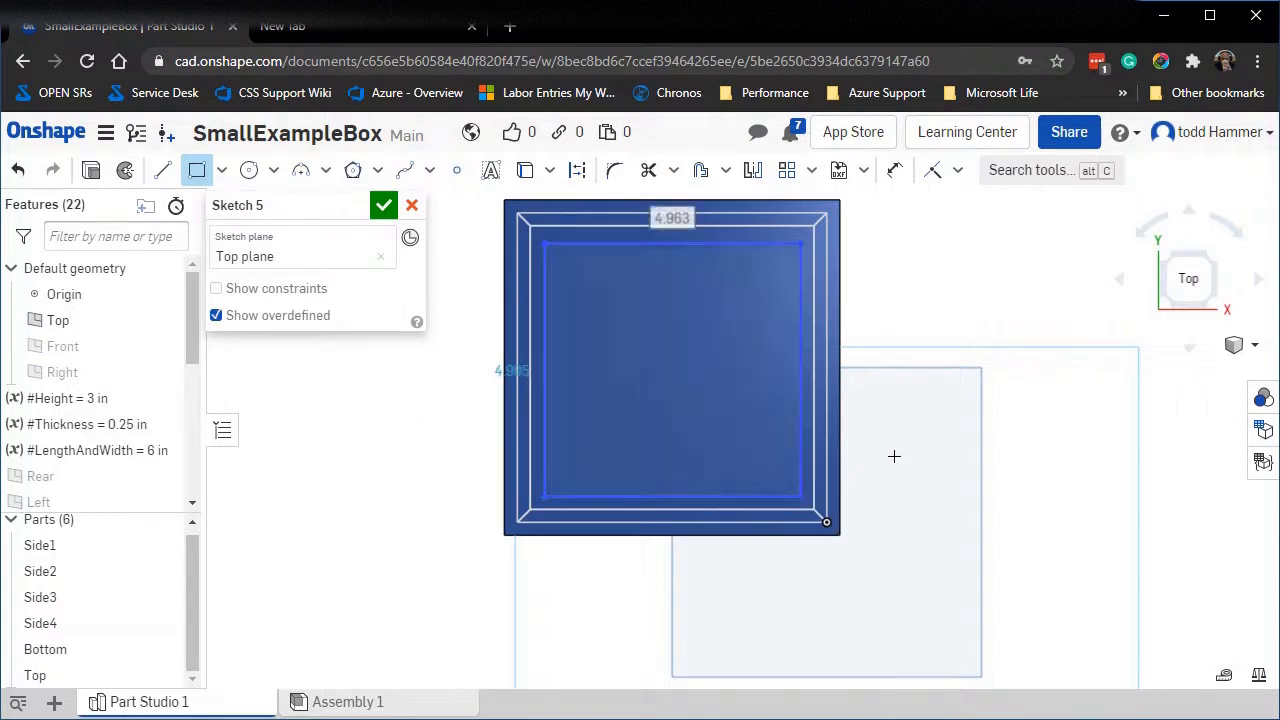
Make the rectangle's upper-right corner coincident with the upper and right inner edges of the walls.
click(934, 172)
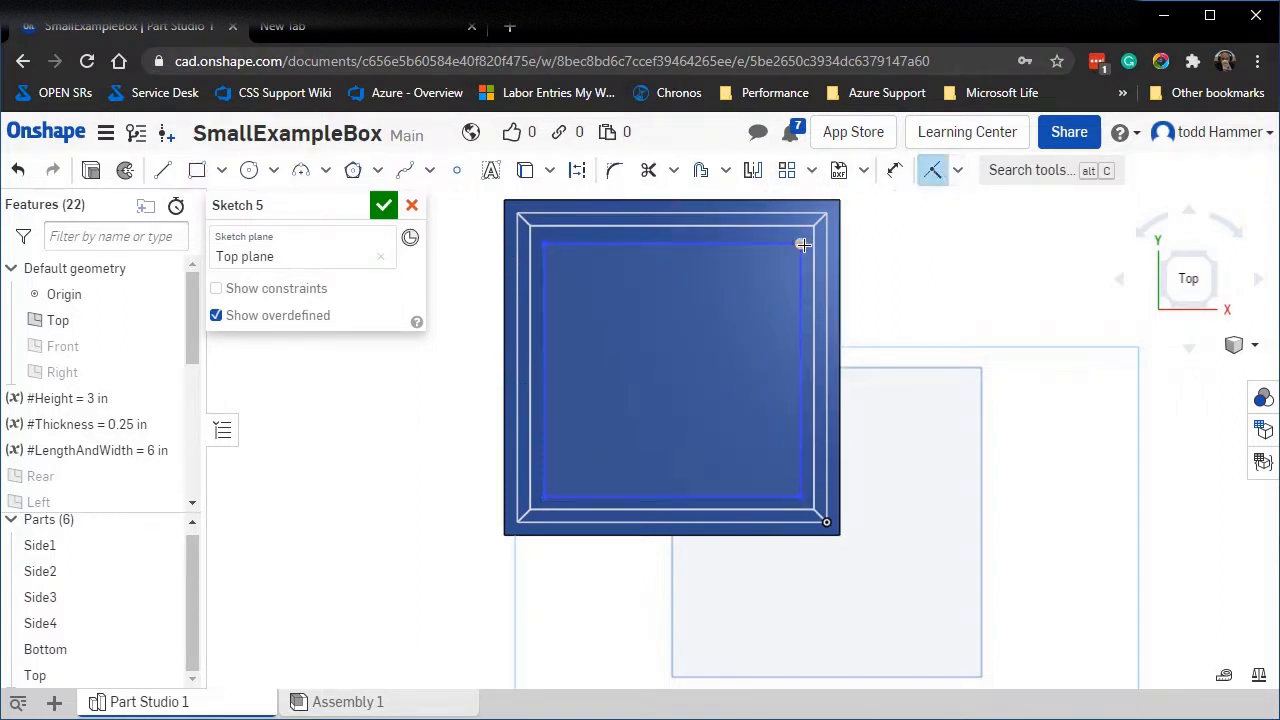
click(801, 244)
click(796, 226)
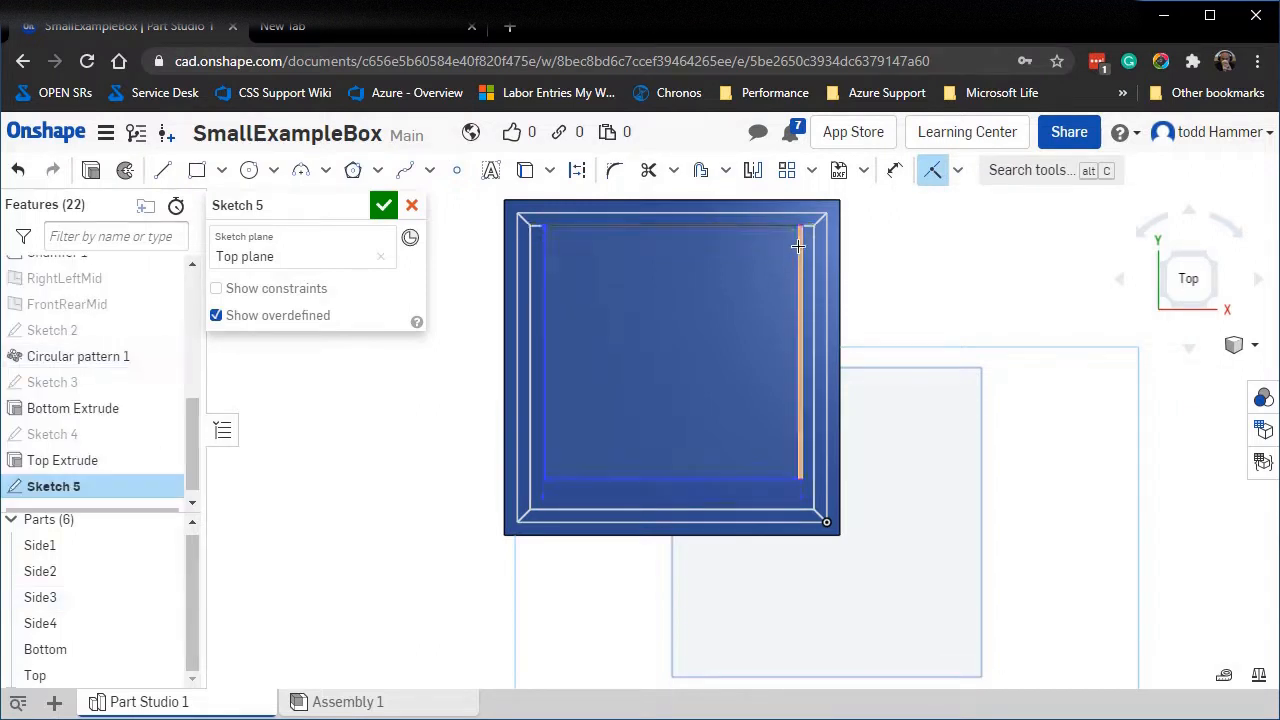
click(801, 226)
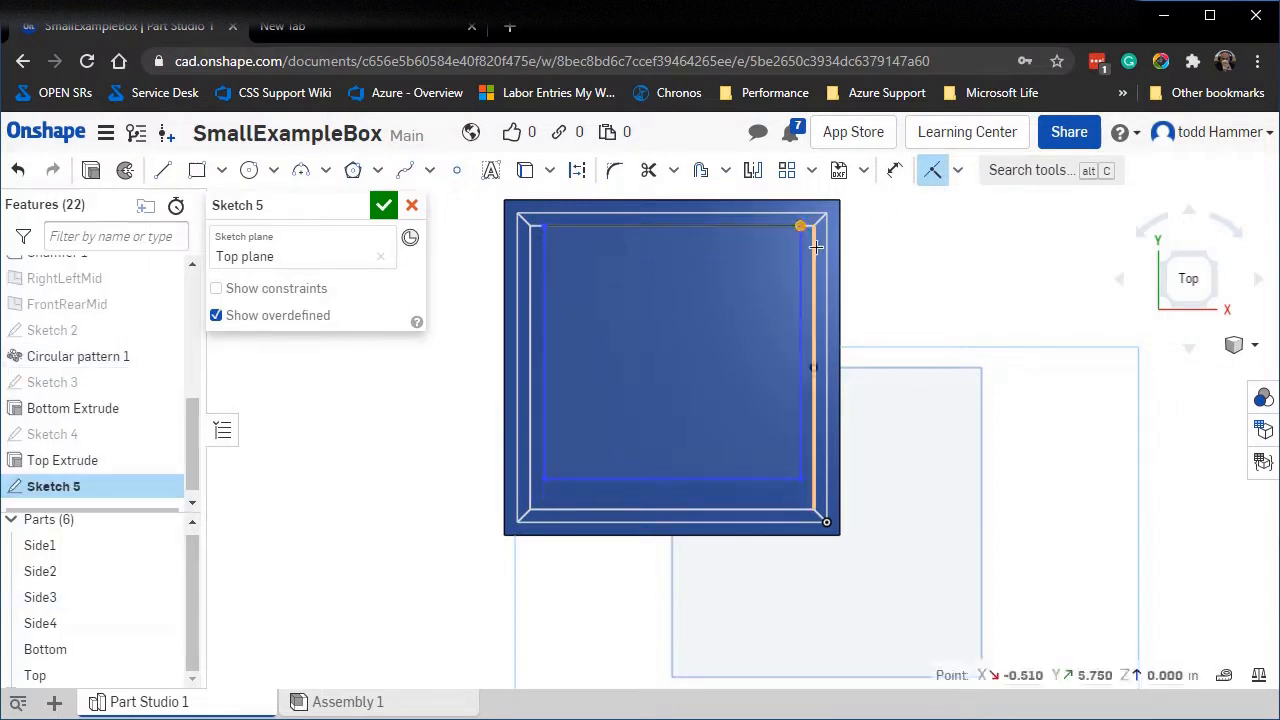
click(813, 248)
key(Escape)
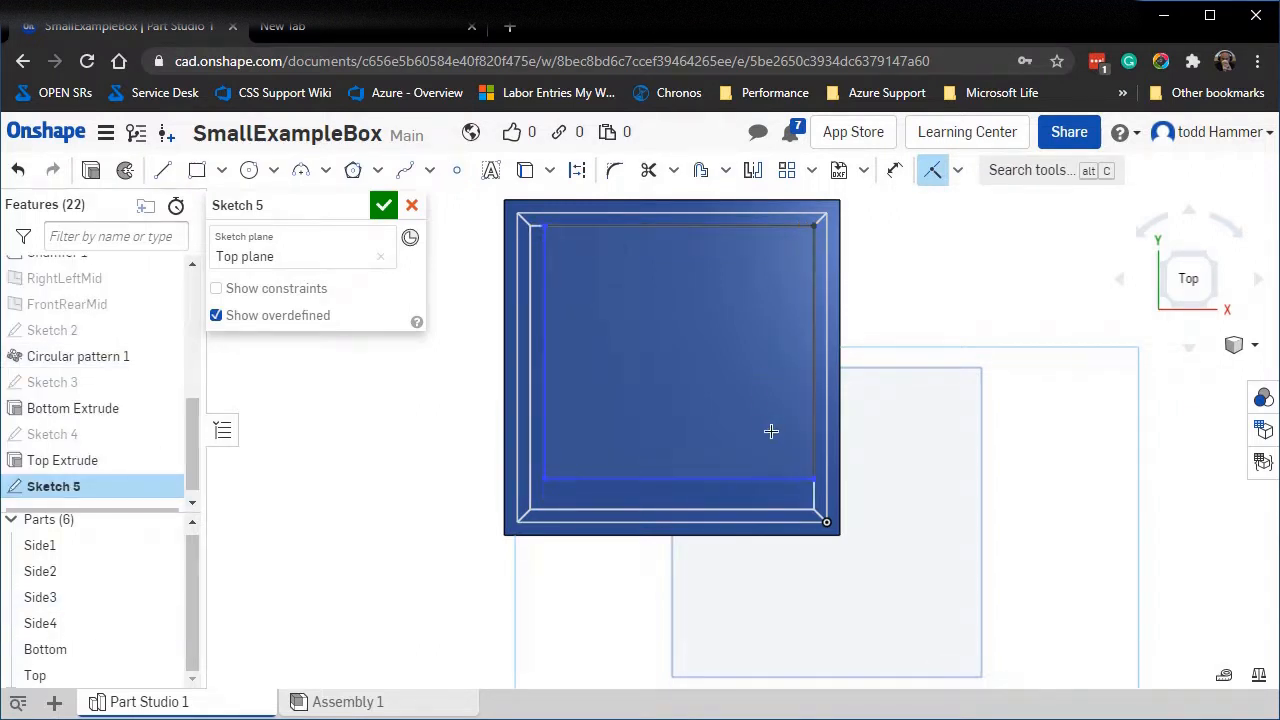
Make the rectangle's lower corners coincident with the lower and left inner edges of the walls.
click(814, 480)
click(791, 509)
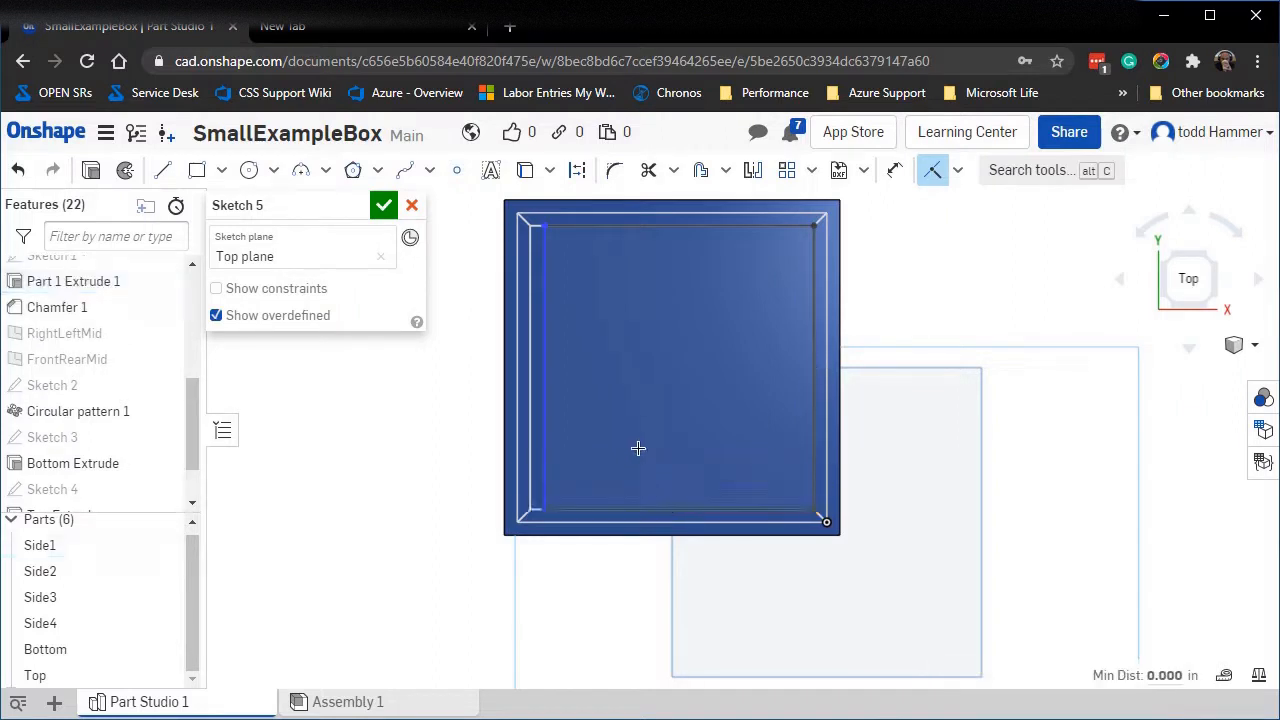
click(541, 510)
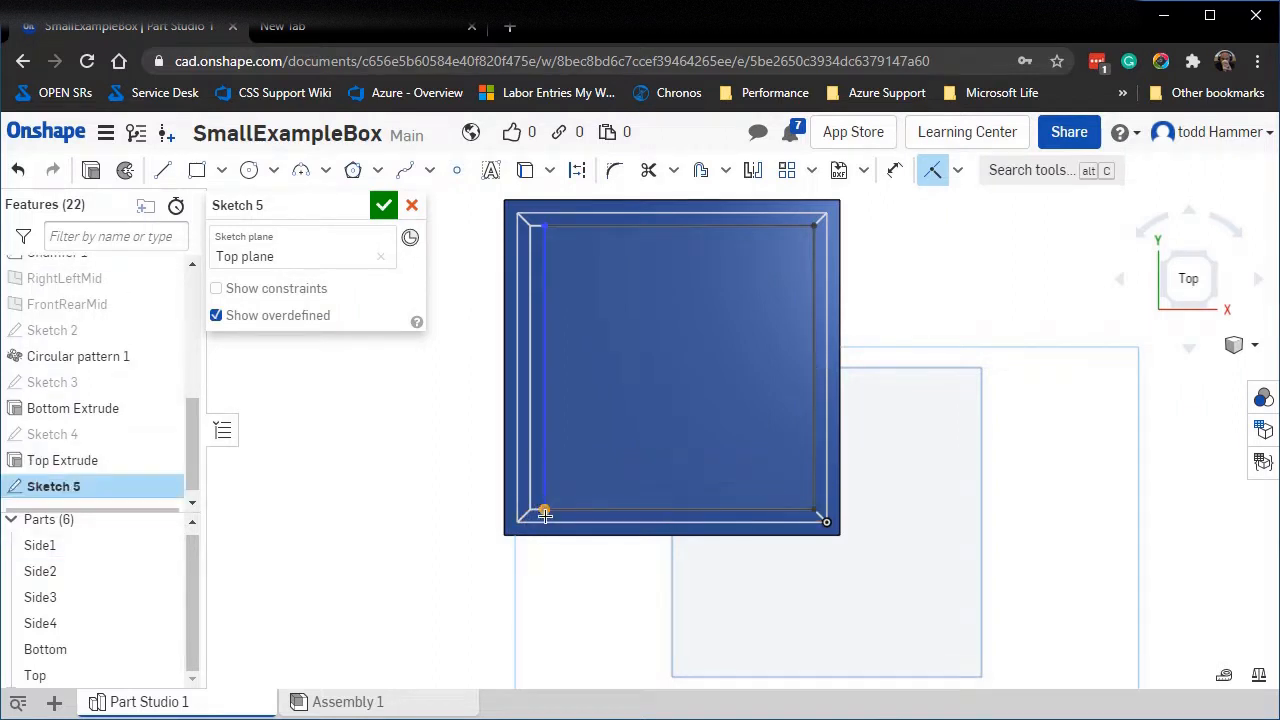
click(531, 457)
key(i)
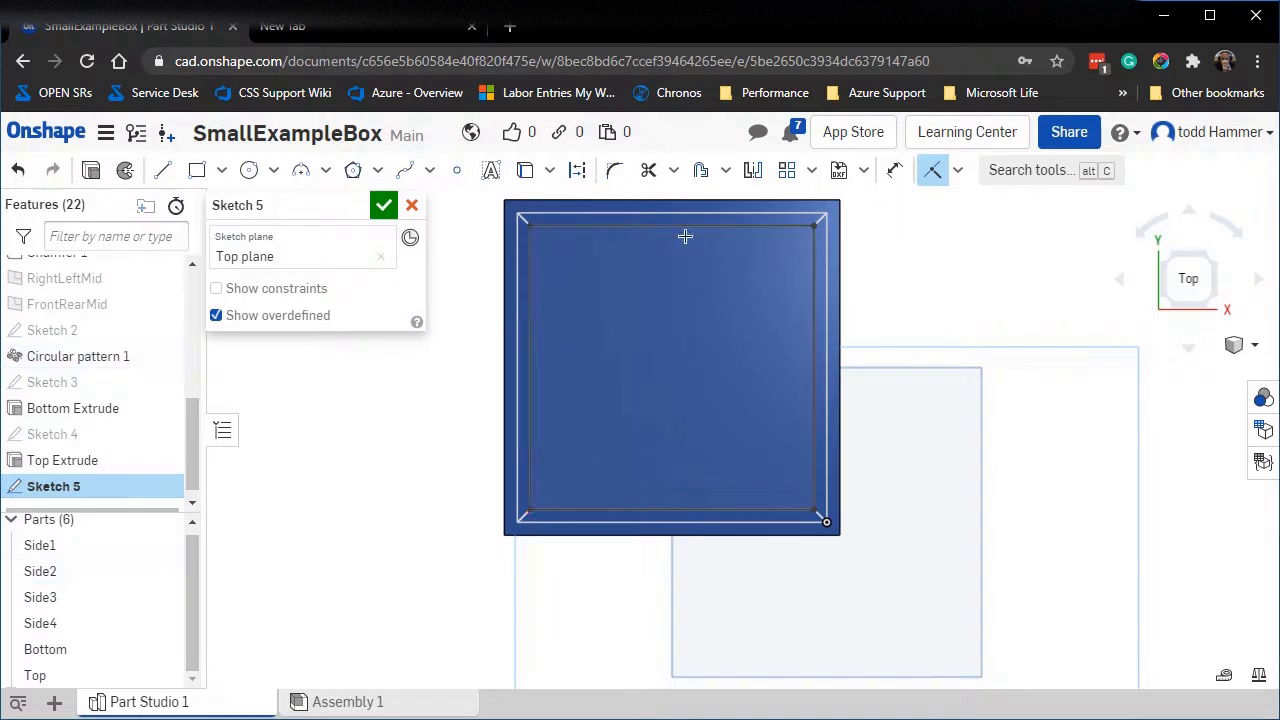
Sketch a second rectangle about 6.92 in high around the lid and constrain its upper-right corner to the lid's right edge.
click(198, 172)
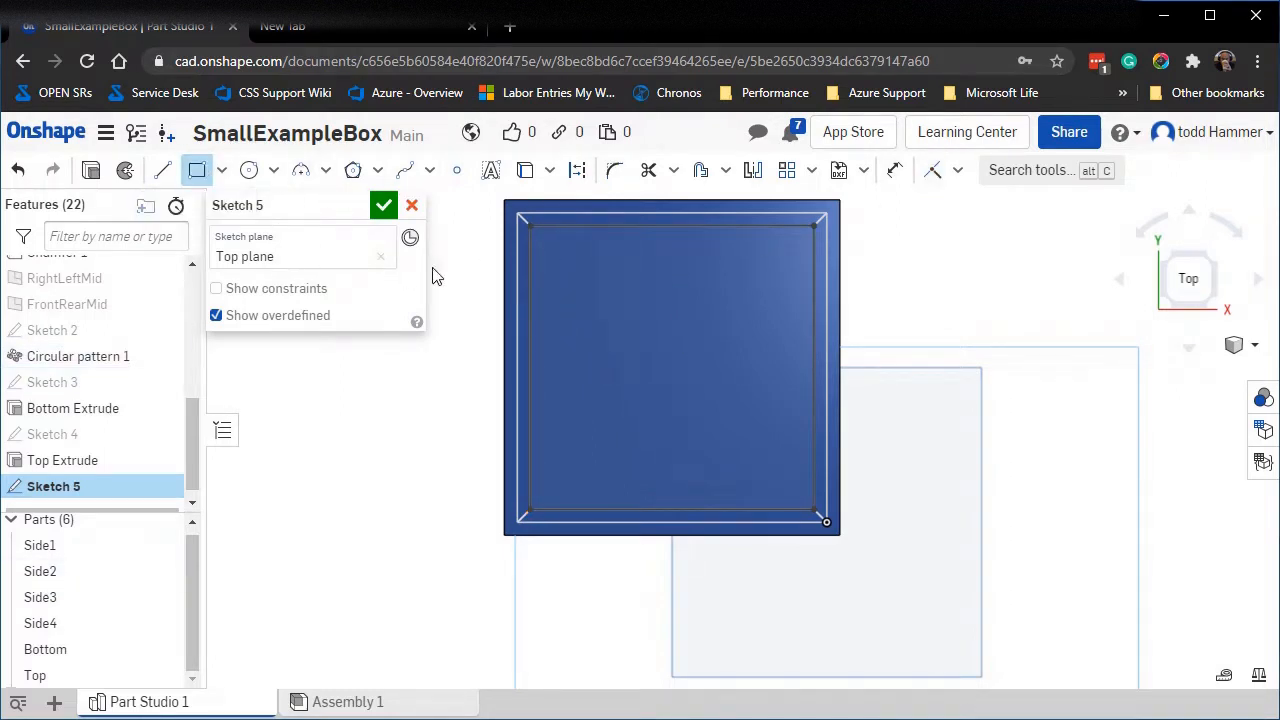
mouse_move(492, 190)
mouse_down()
mouse_move(658, 337)
mouse_move(853, 545)
mouse_up()
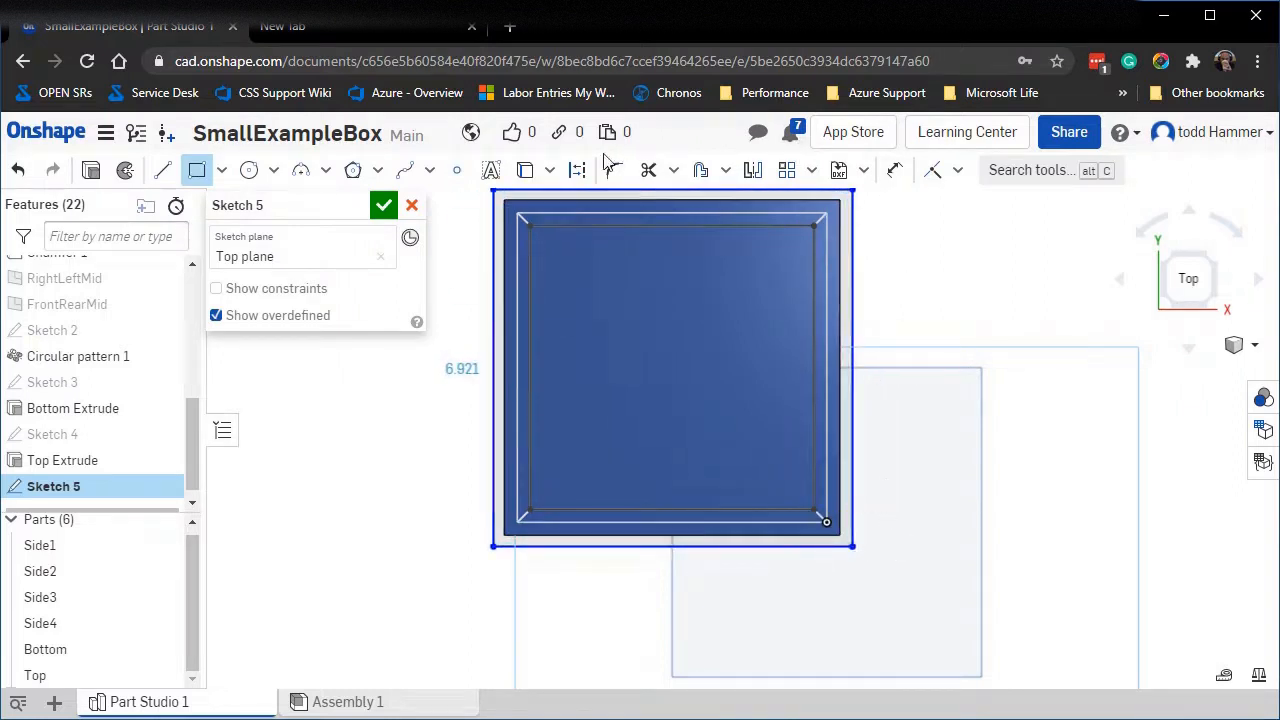
click(938, 184)
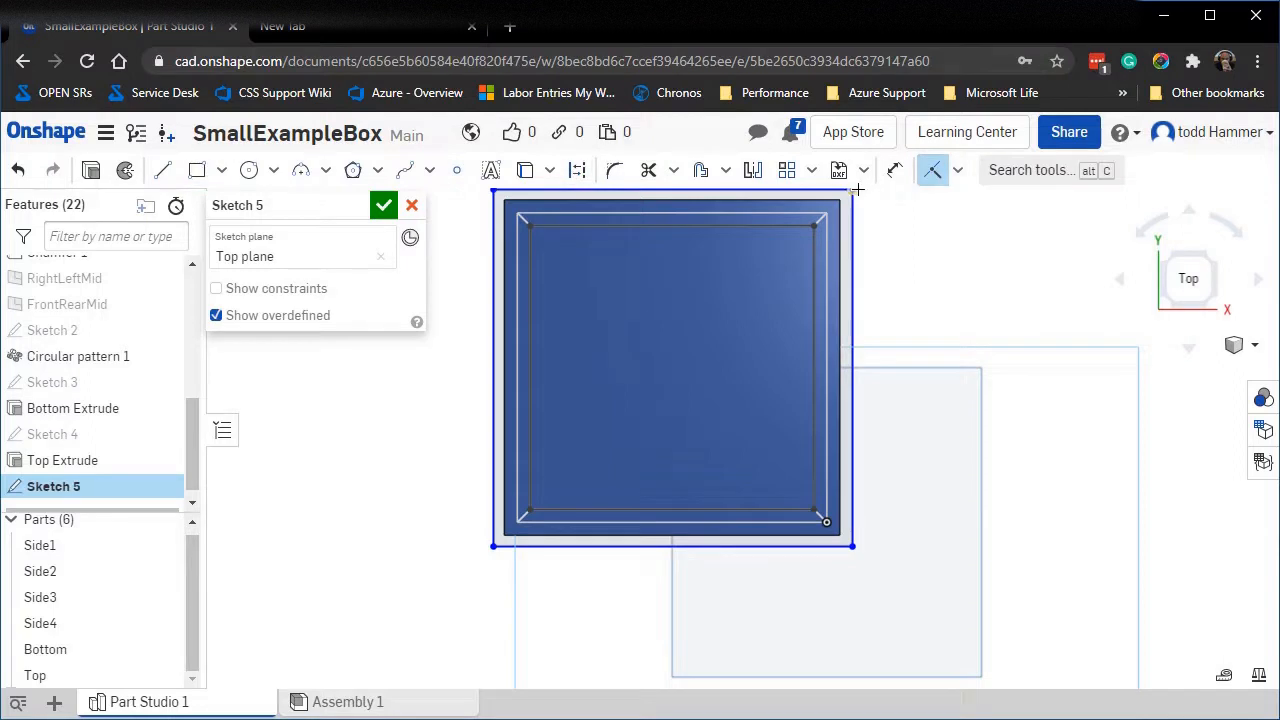
click(841, 231)
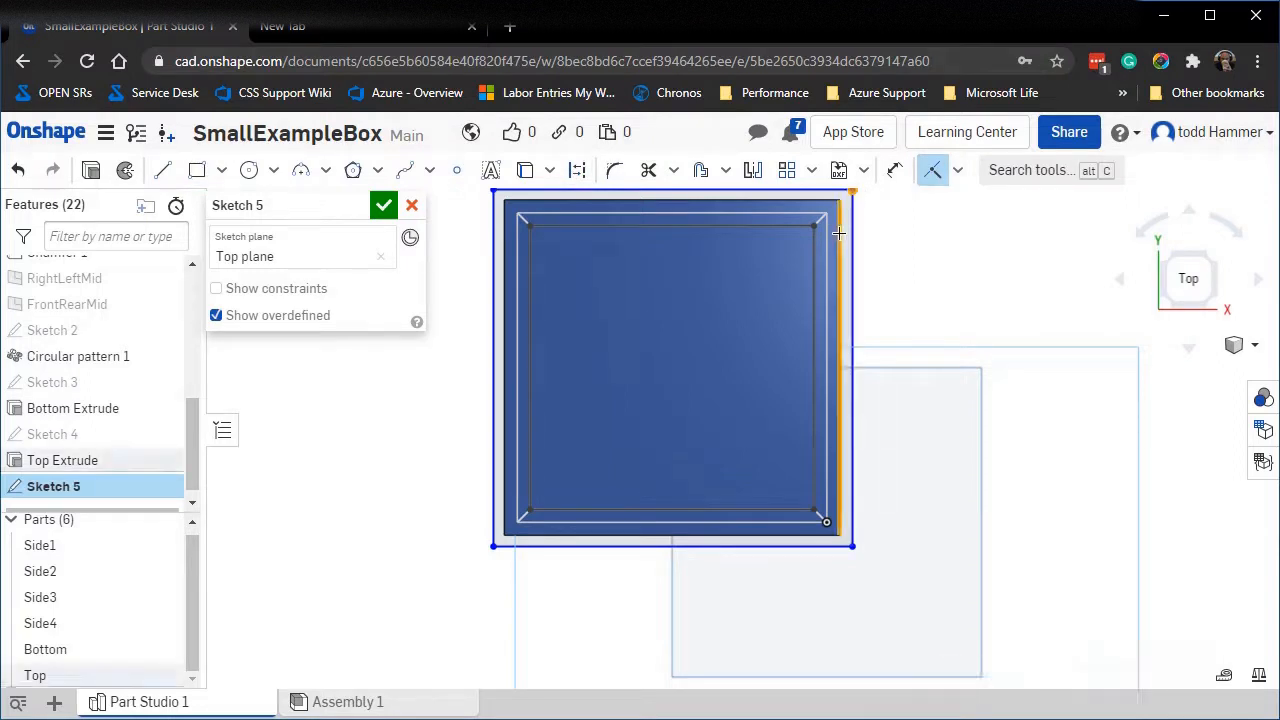
Make the outer rectangle's remaining sides coincident with the lid's lower, left and upper edges.
click(842, 547)
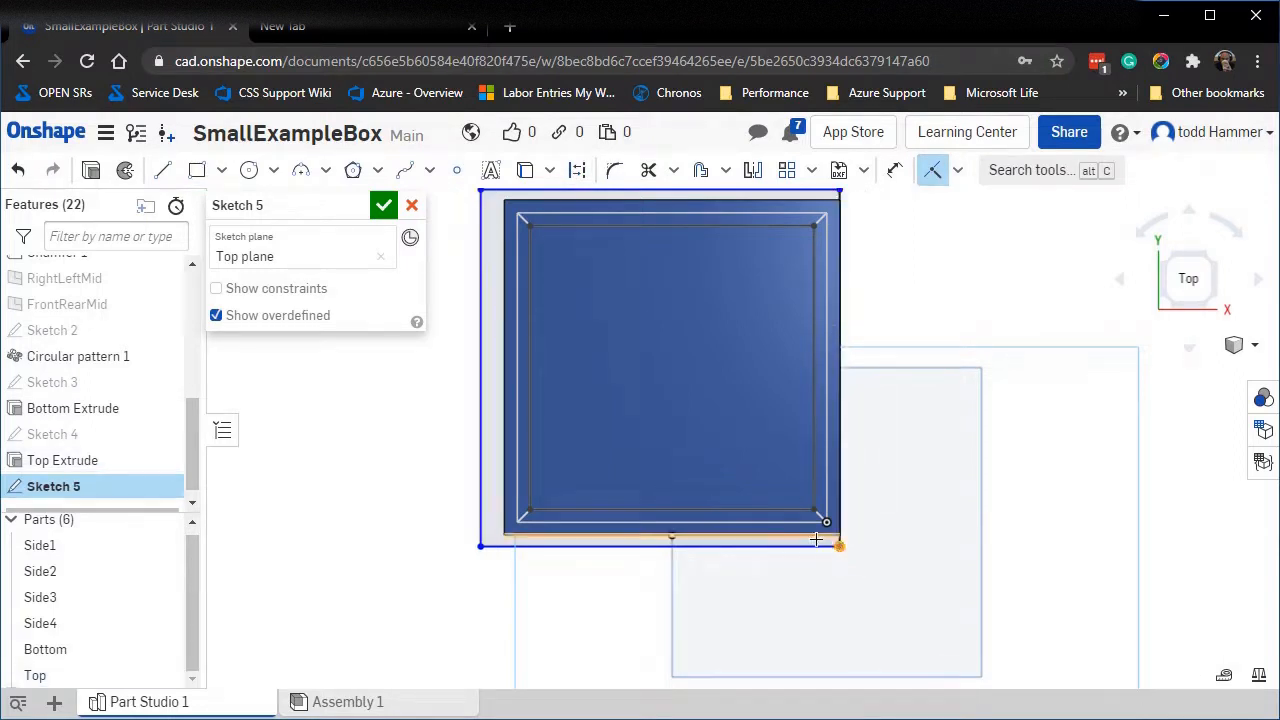
click(732, 545)
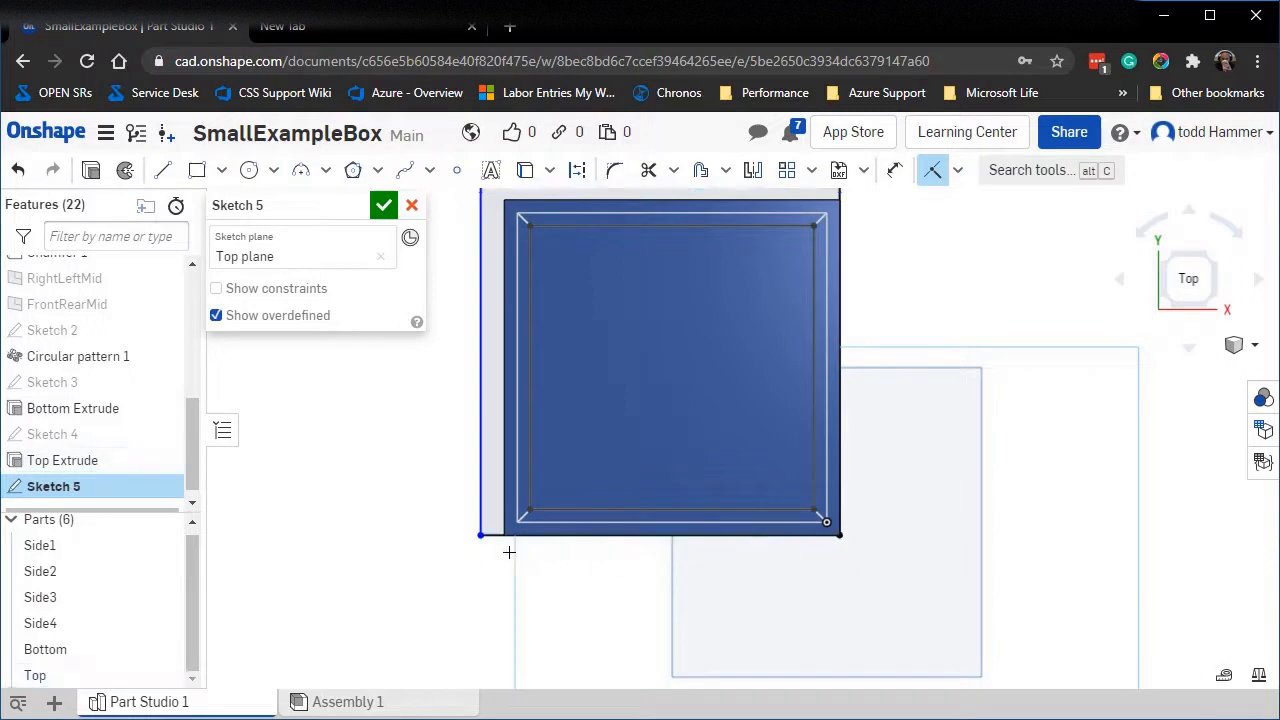
click(480, 534)
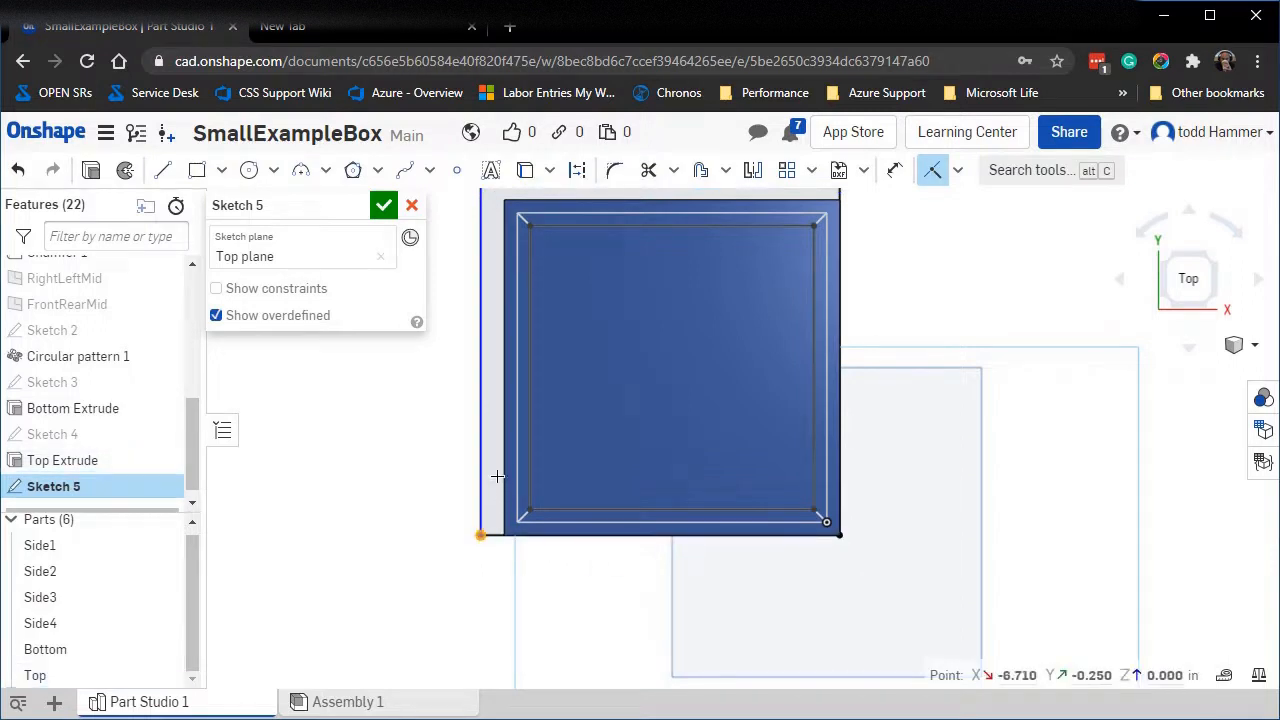
click(504, 476)
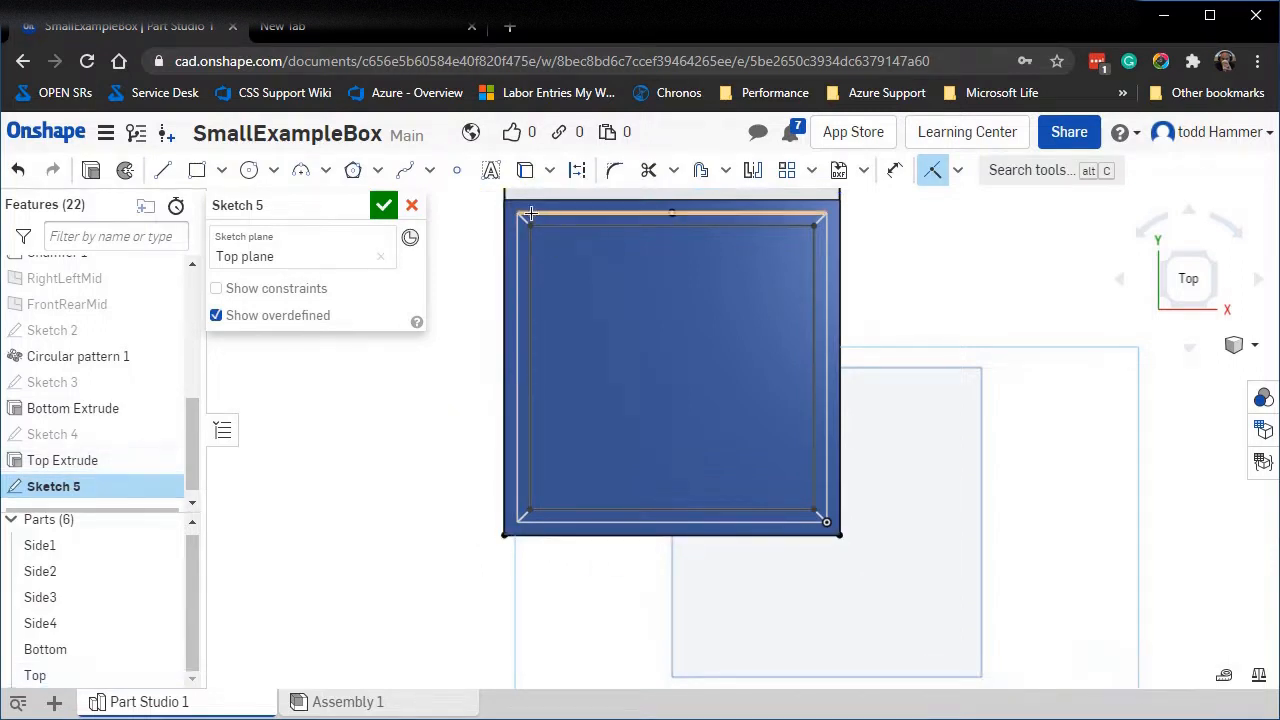
scroll(677, 349, up, 1)
scroll(677, 352, down, 2)
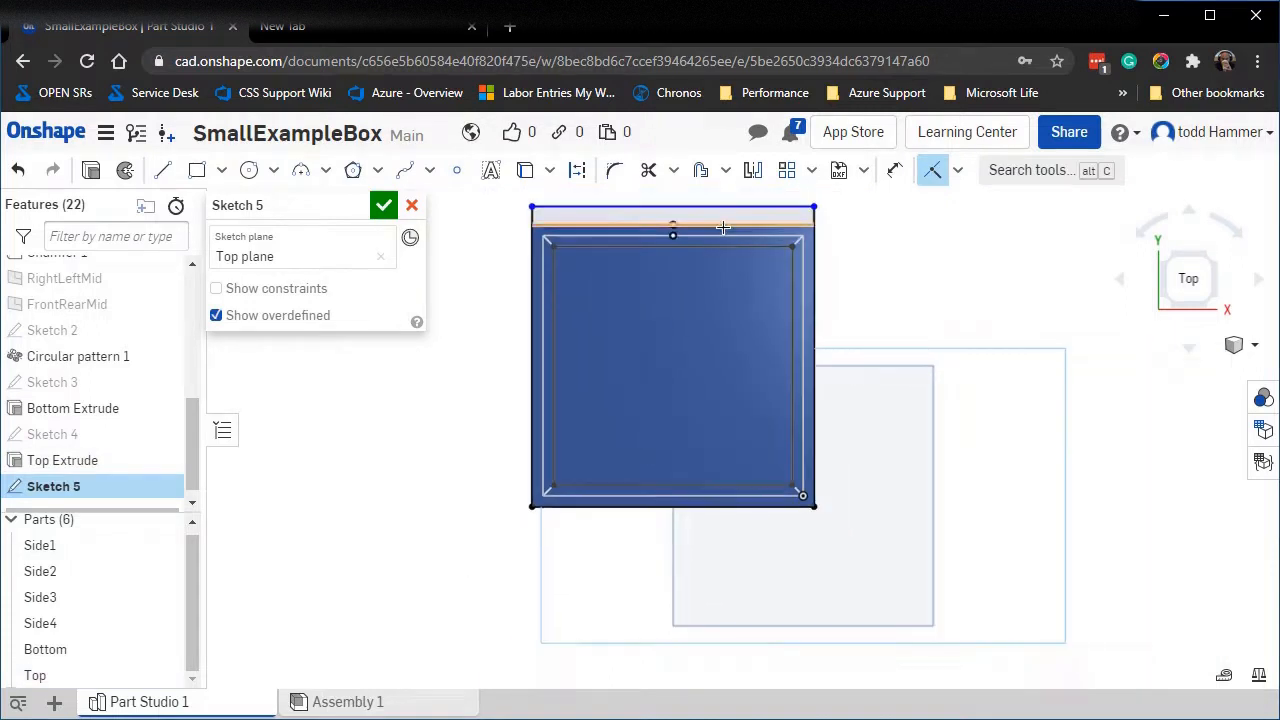
click(815, 207)
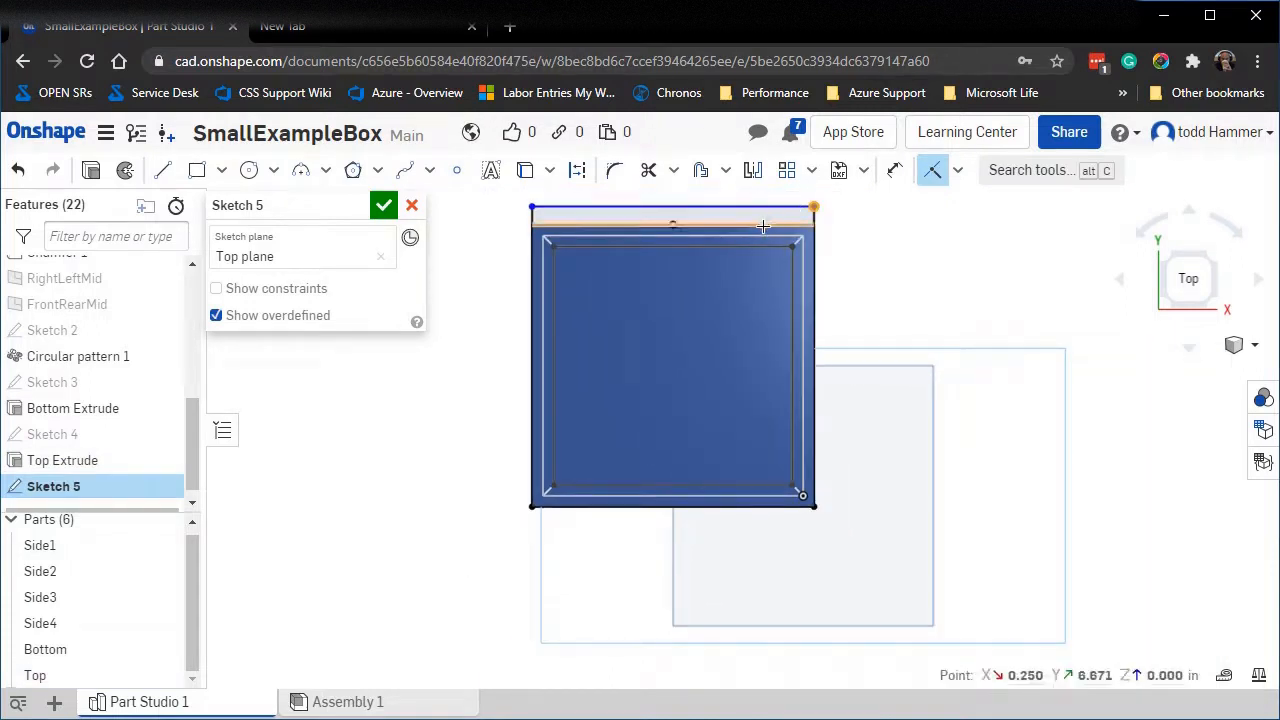
click(763, 226)
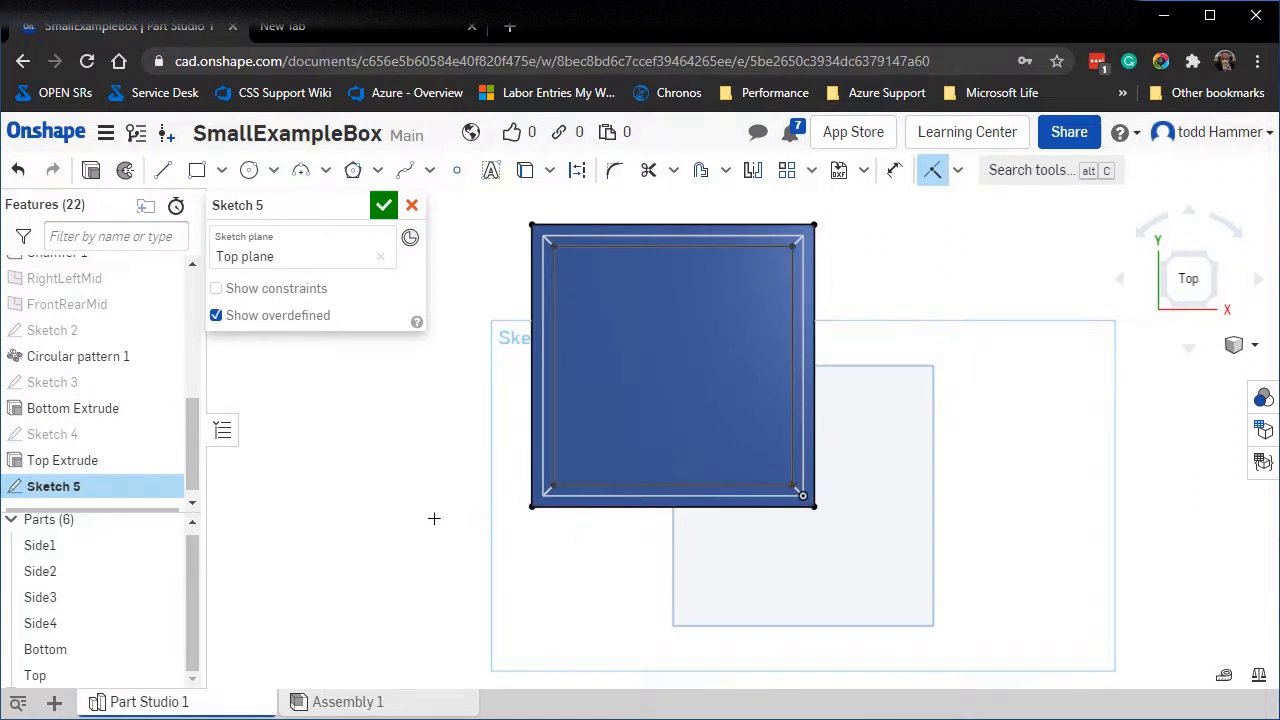
Rename the sketch as "TopClearing" and finish it.
right_drag(395, 548, 379, 492)
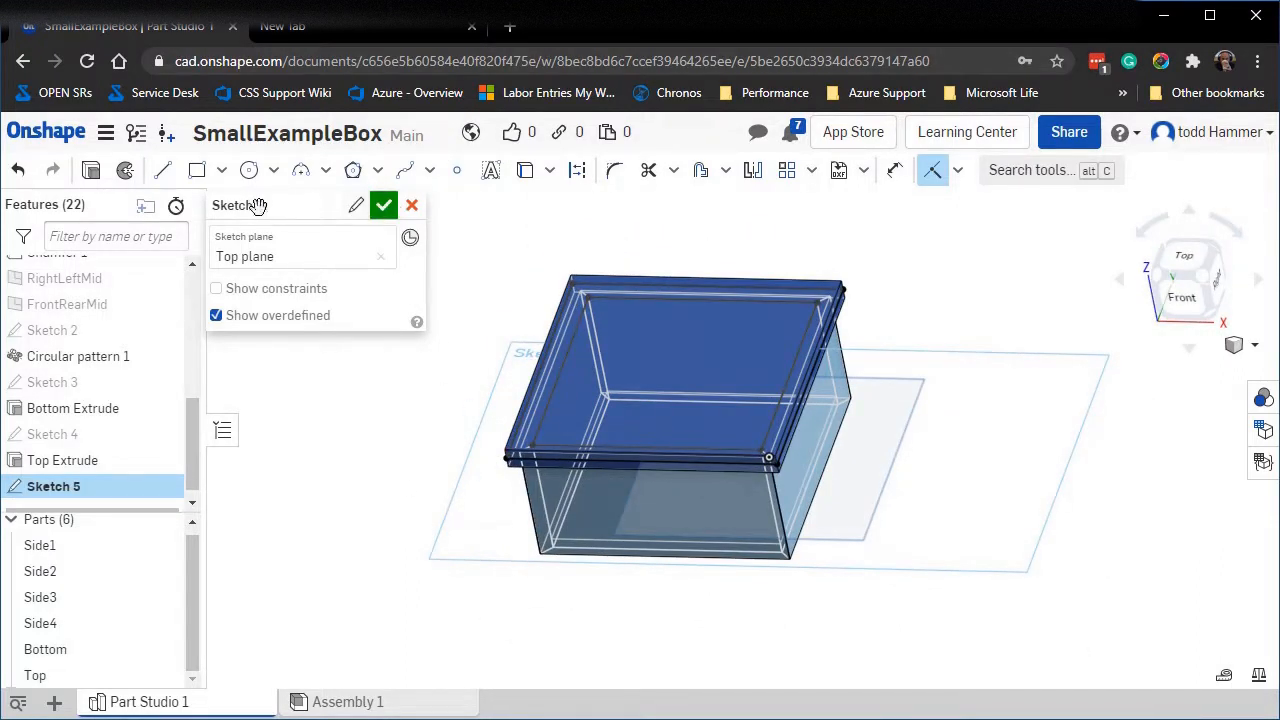
click(356, 205)
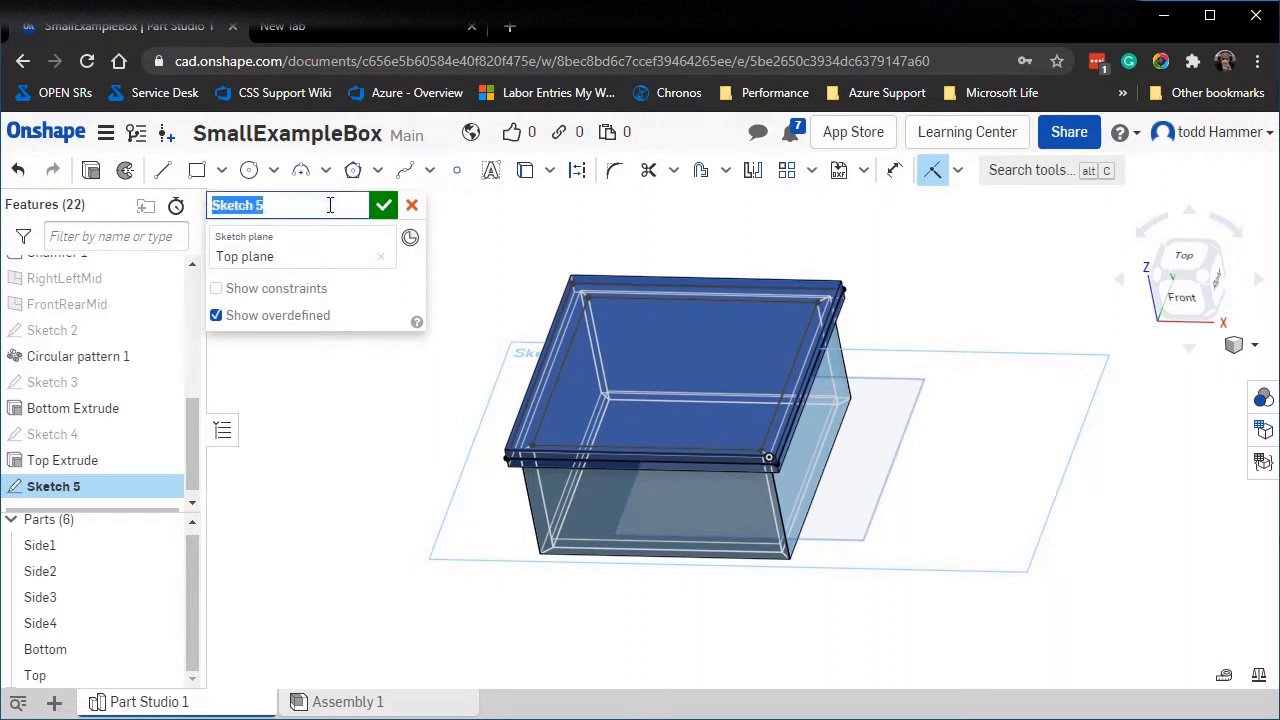
text(TopClearing)
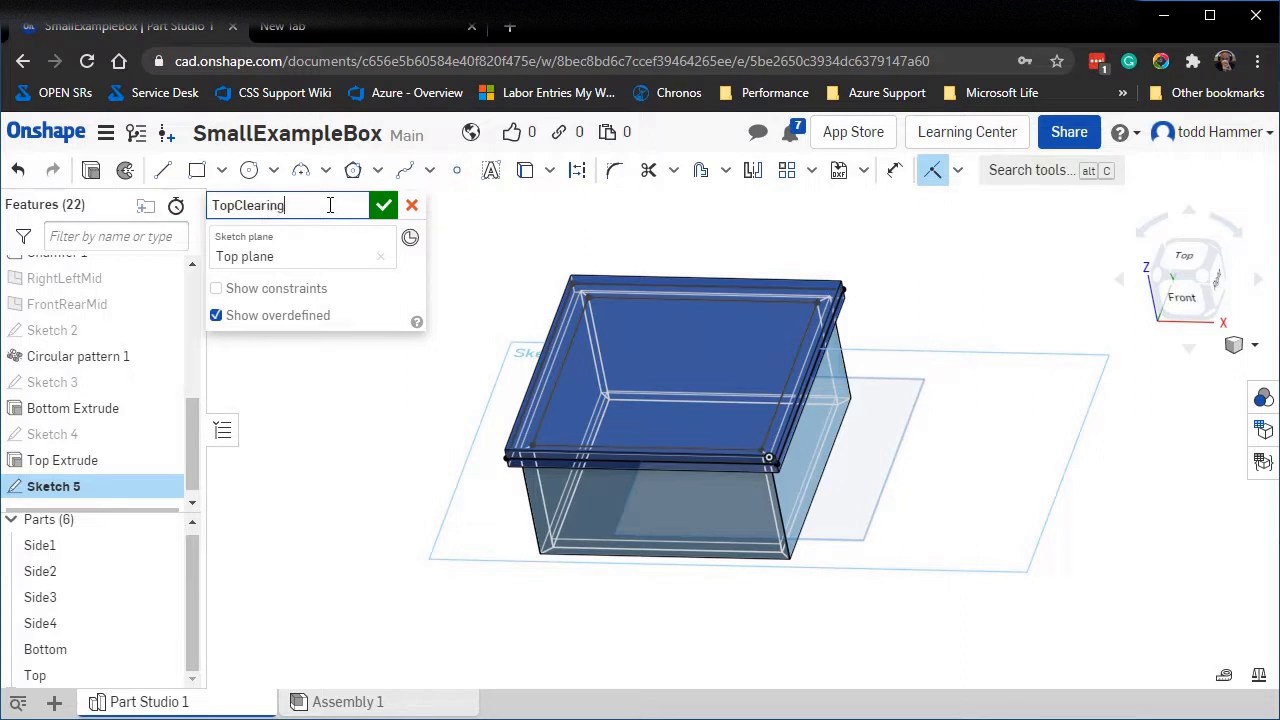
key(Return)
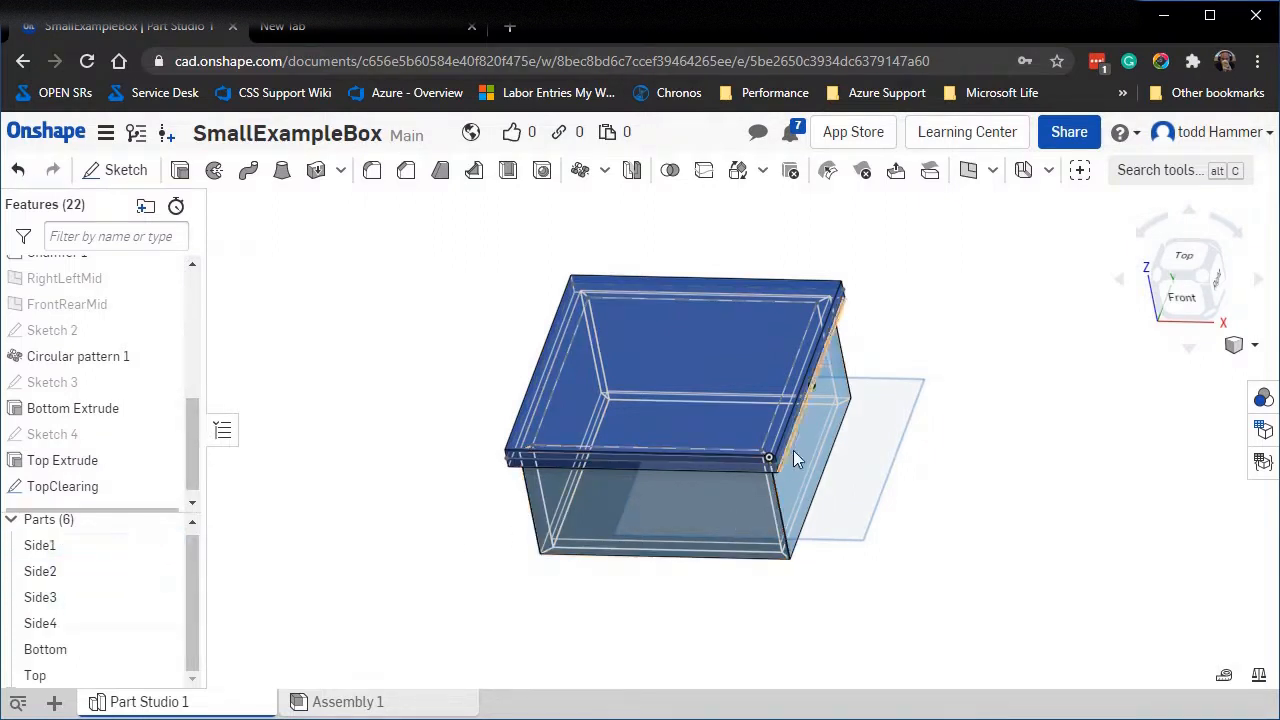
Hide the four wall parts, Side1 to Side4, leaving only the bottom and the lid shown.
click(163, 545)
click(163, 571)
click(163, 597)
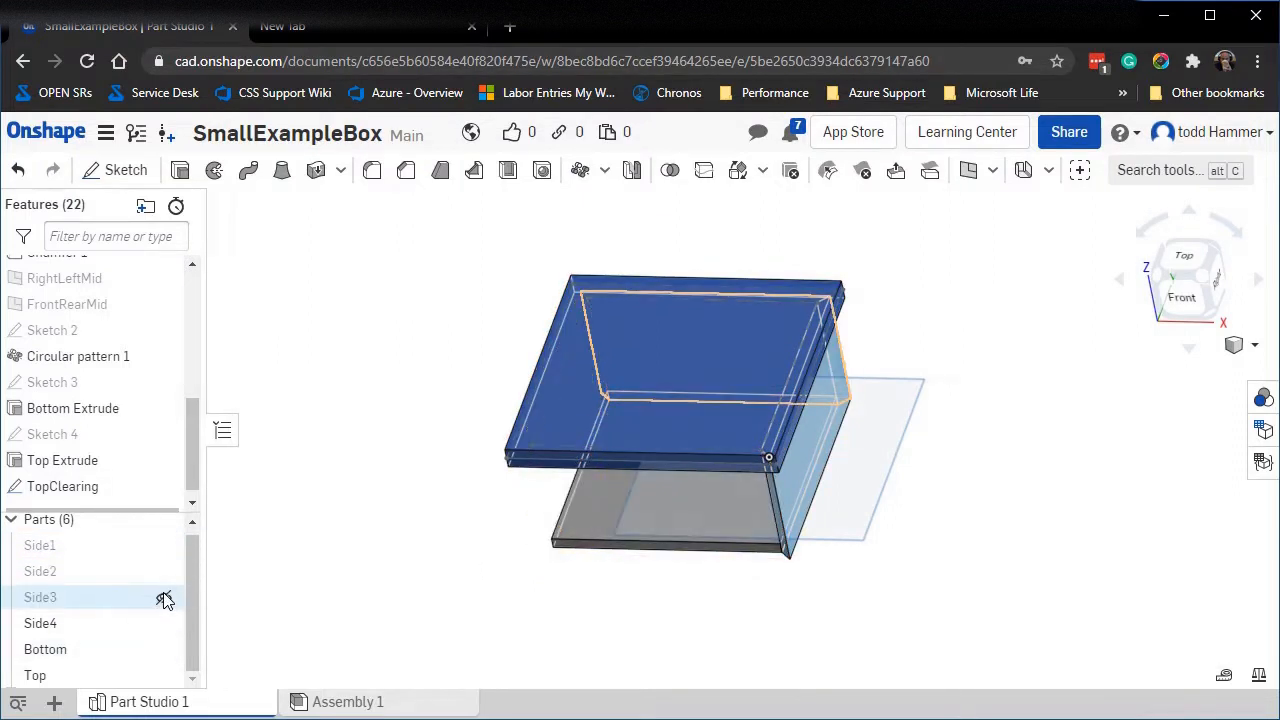
click(165, 624)
key(shift+1)
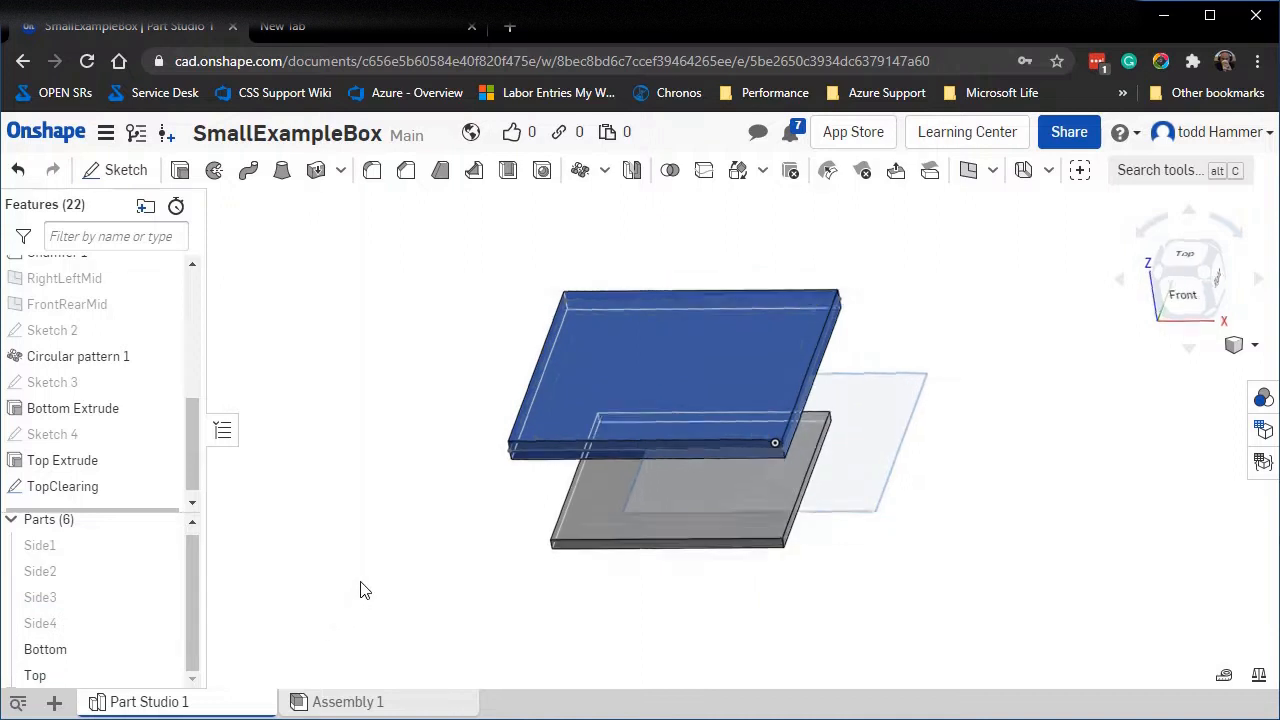
Start a solid extrude of the ring-shaped region between the two rectangles of the TopClearing sketch.
right_drag(371, 555, 352, 586)
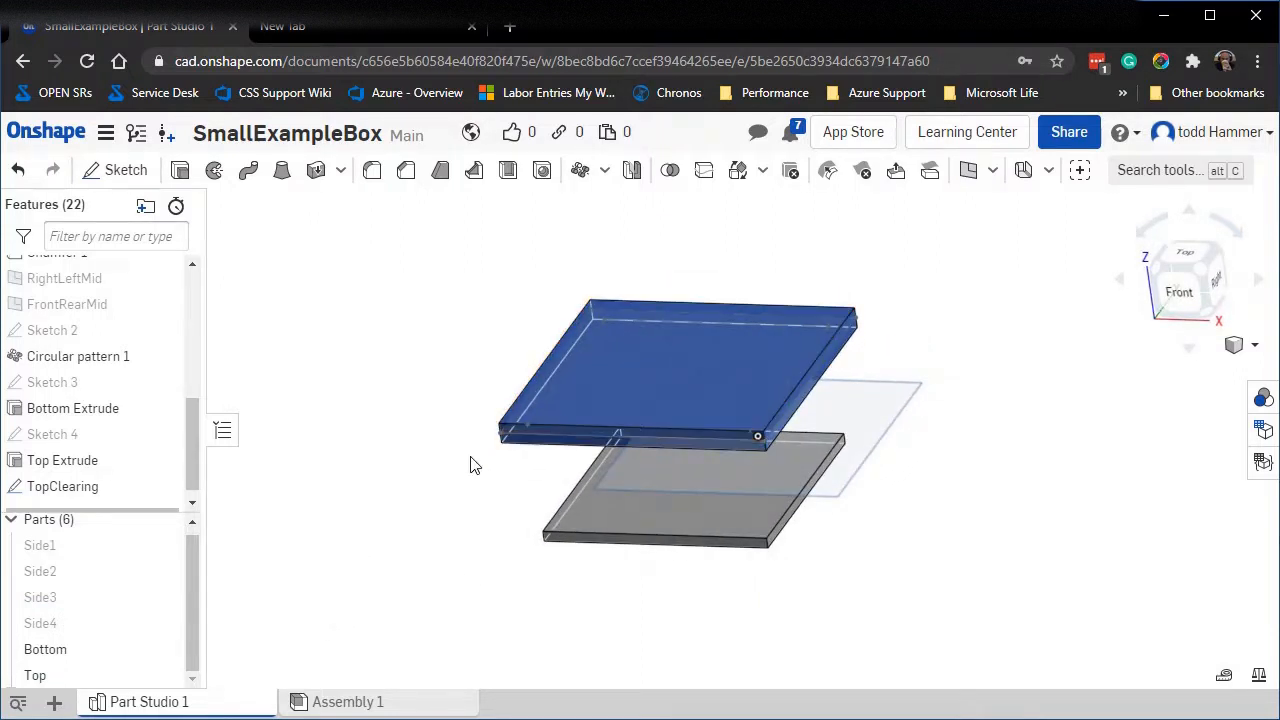
scroll(534, 420, up, 2)
scroll(534, 420, up, 2)
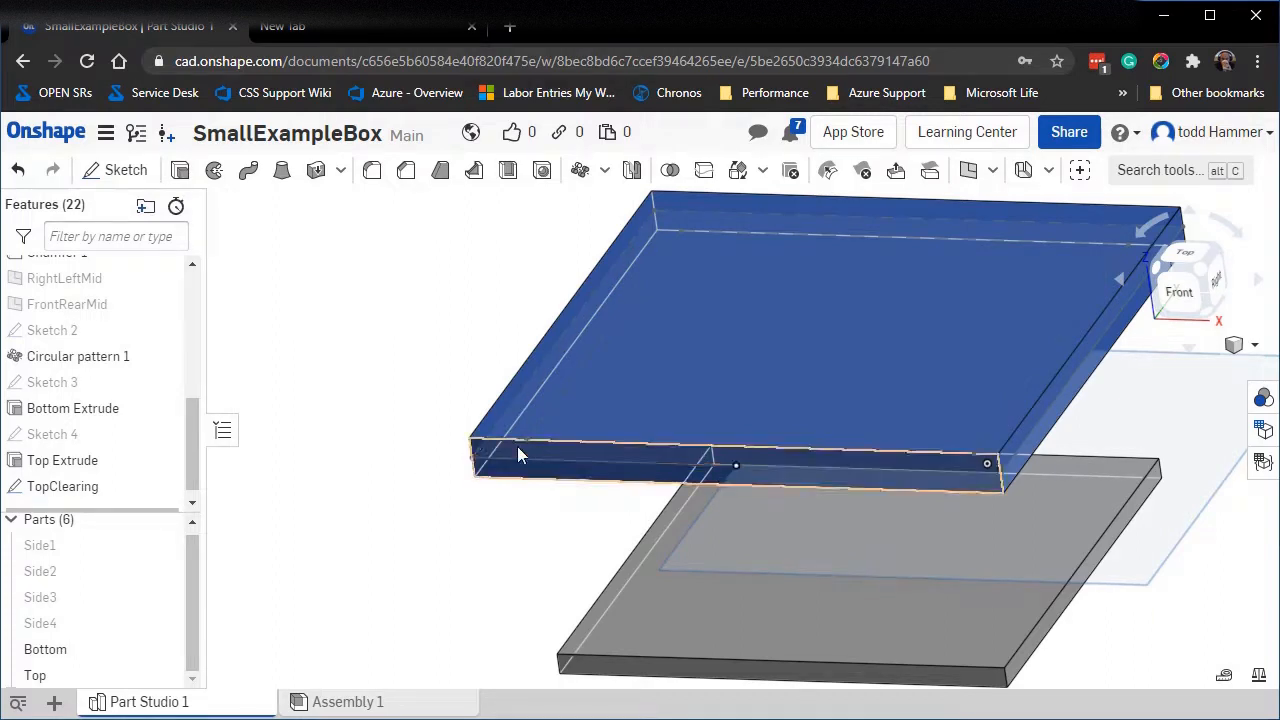
click(180, 170)
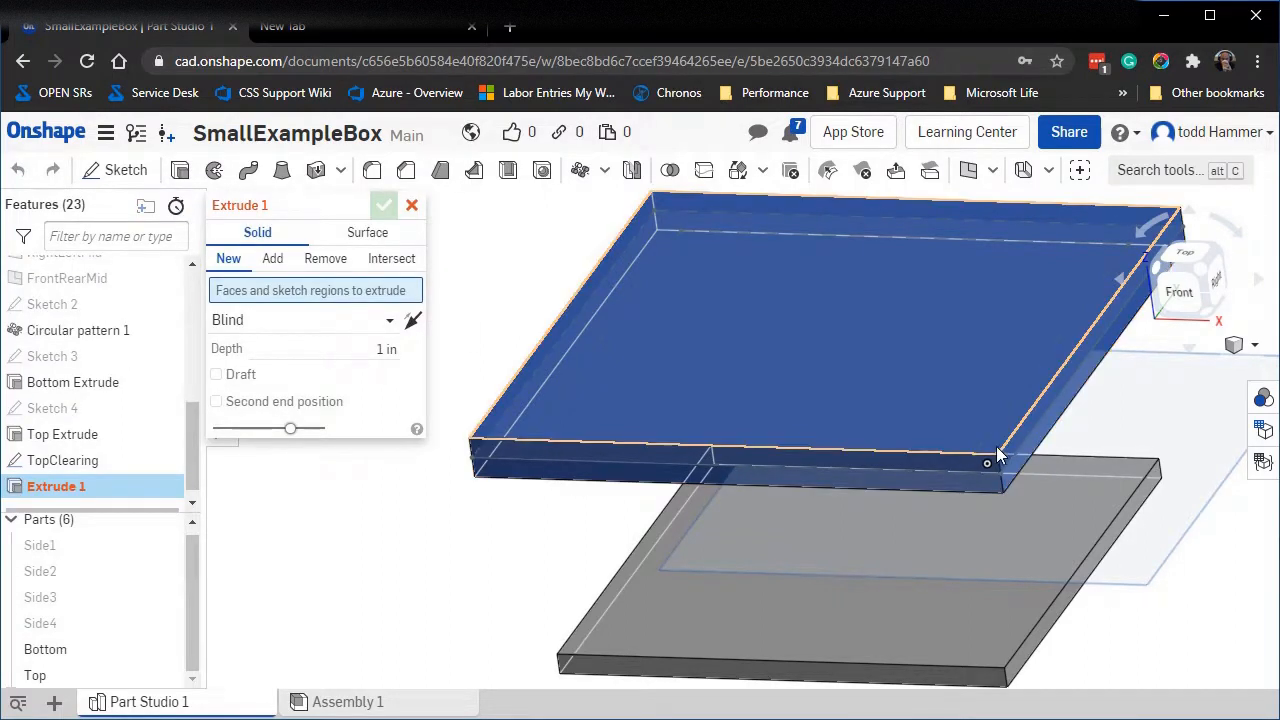
scroll(550, 414, up, 3)
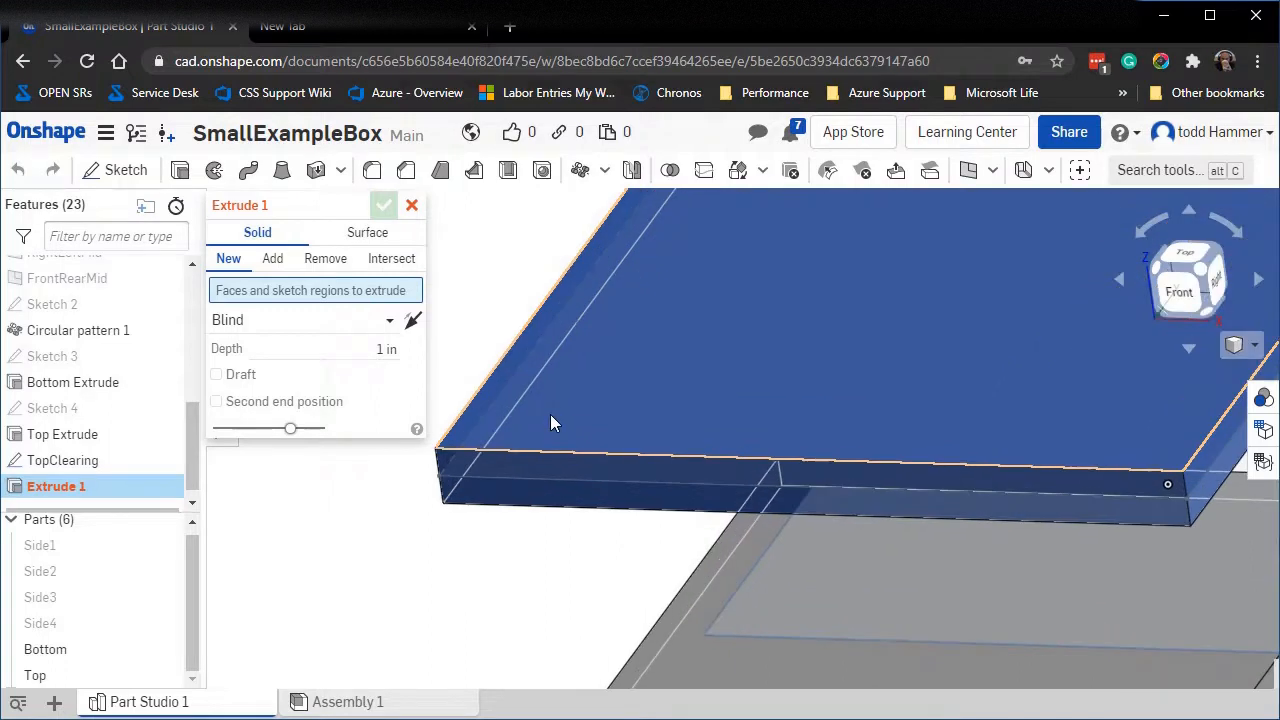
click(494, 476)
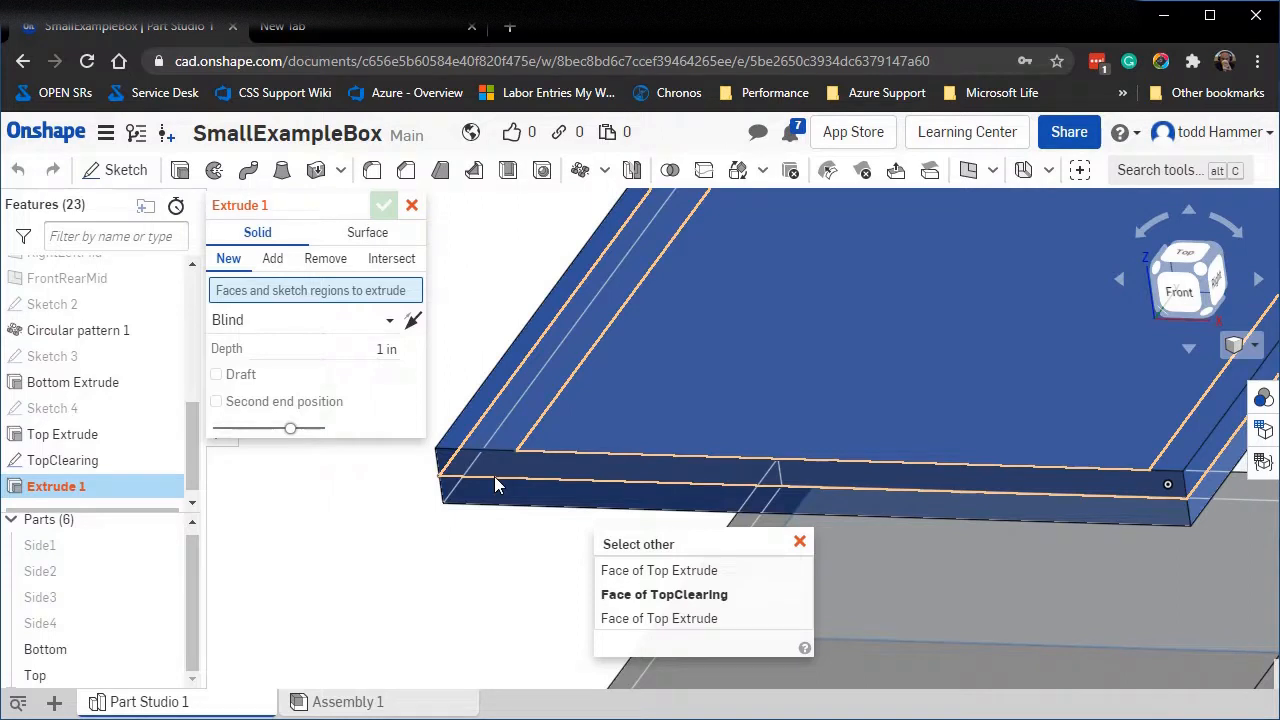
click(631, 595)
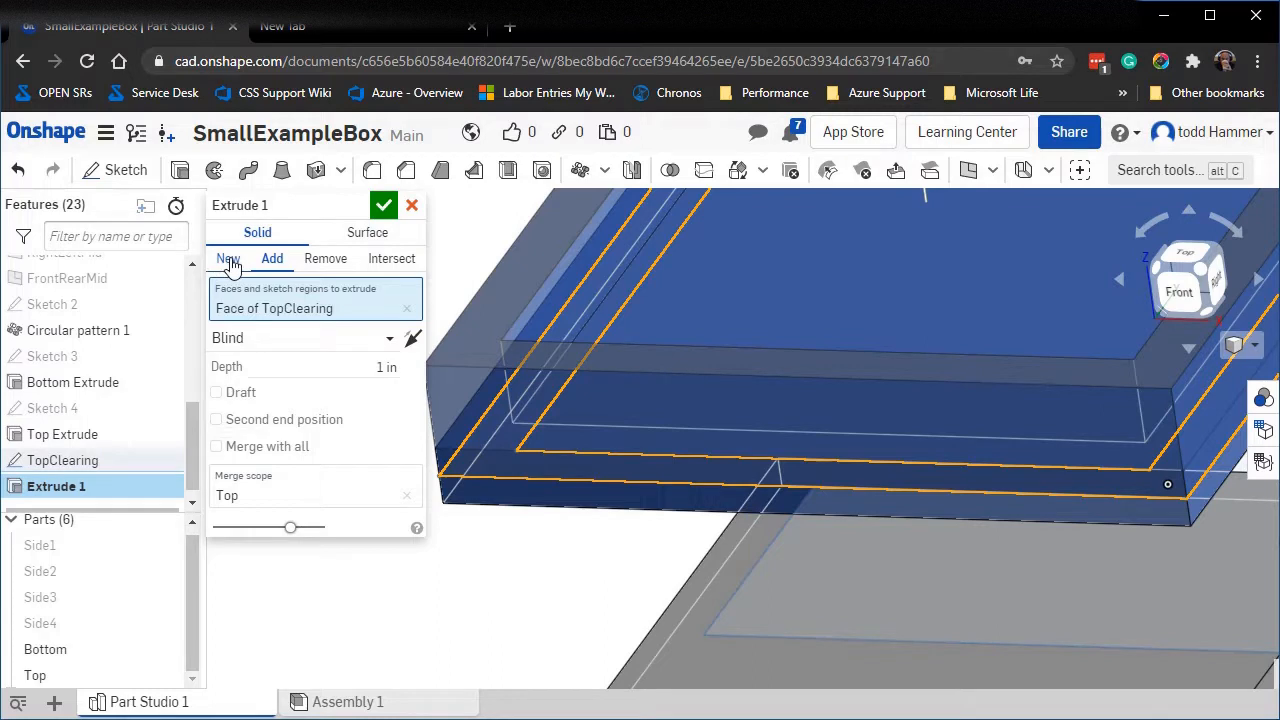
Set the extrude of the TopClearing ring to remove material from the lid, ending up to the lid's lower face.
click(329, 264)
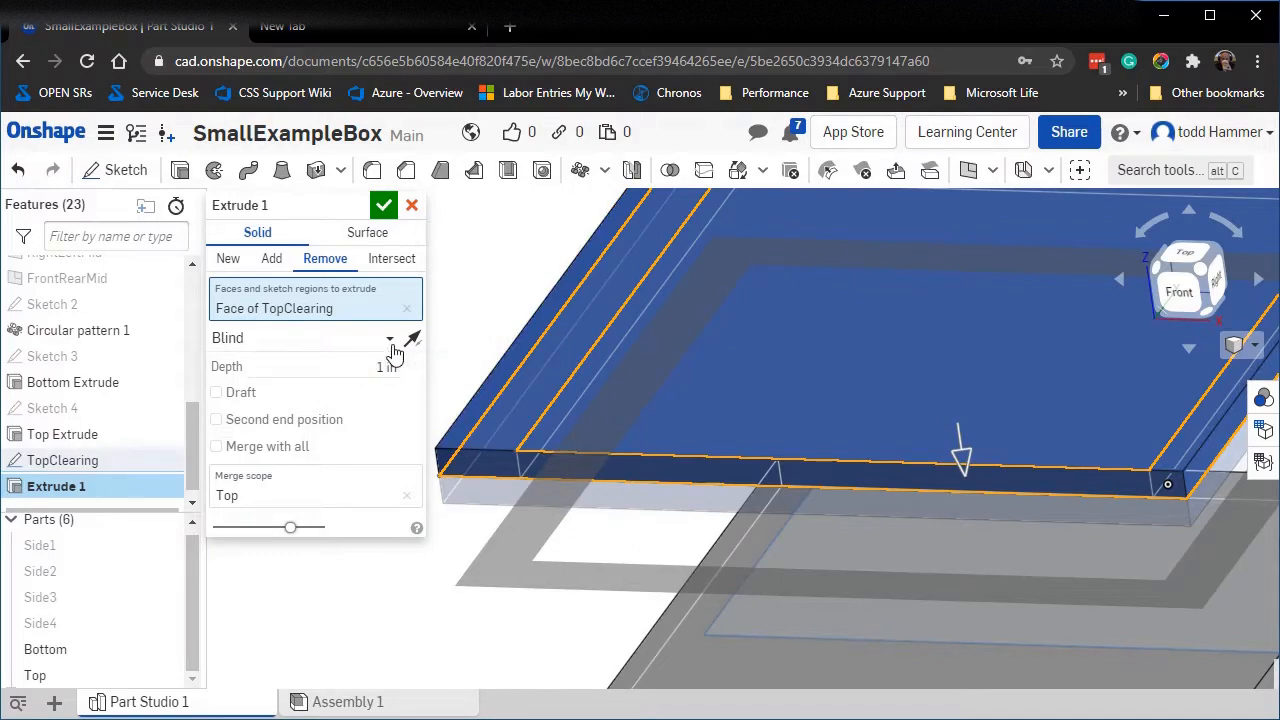
right_drag(507, 587, 514, 534)
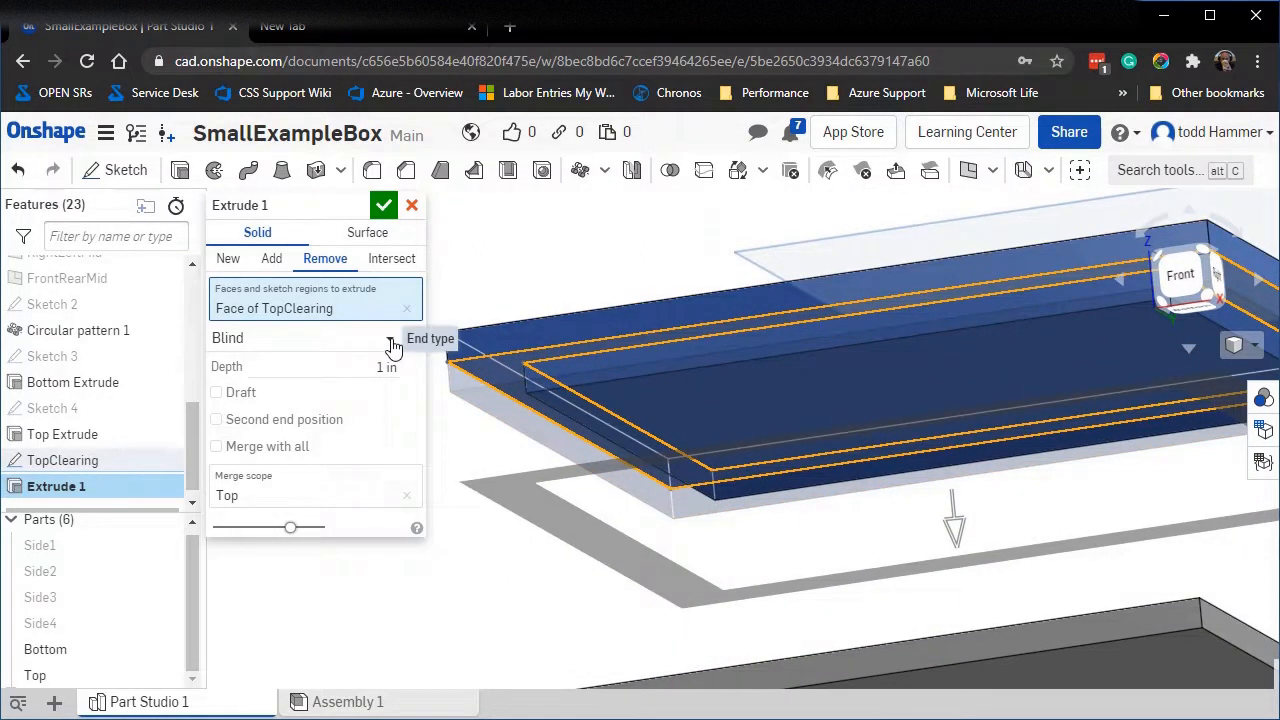
click(392, 343)
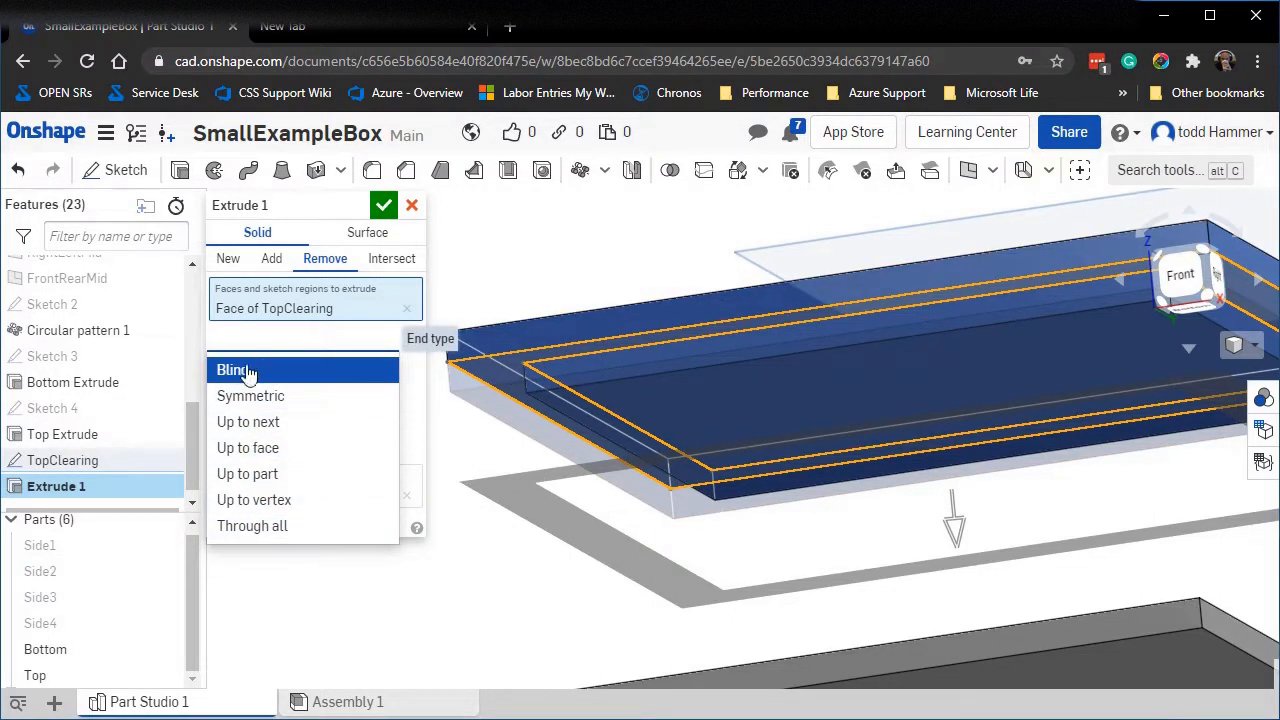
click(254, 452)
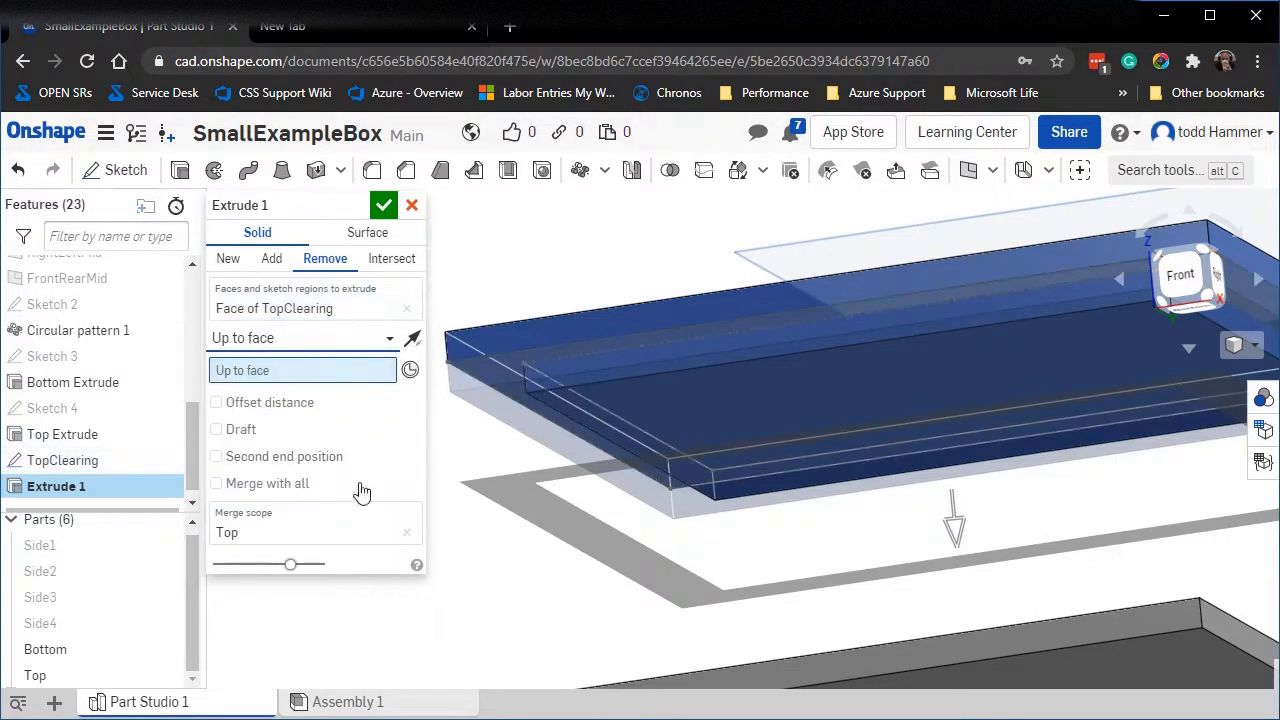
click(739, 417)
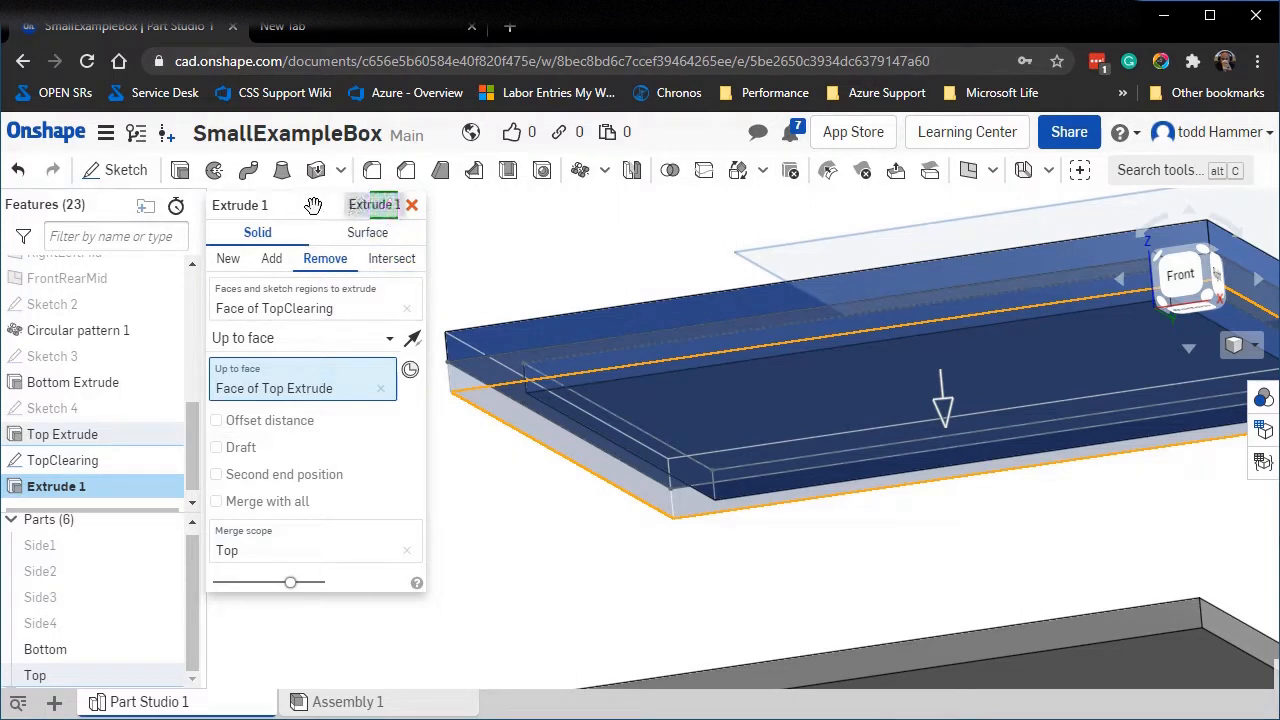
Rename the extrude as "ClearTopLip" and accept it.
click(357, 208)
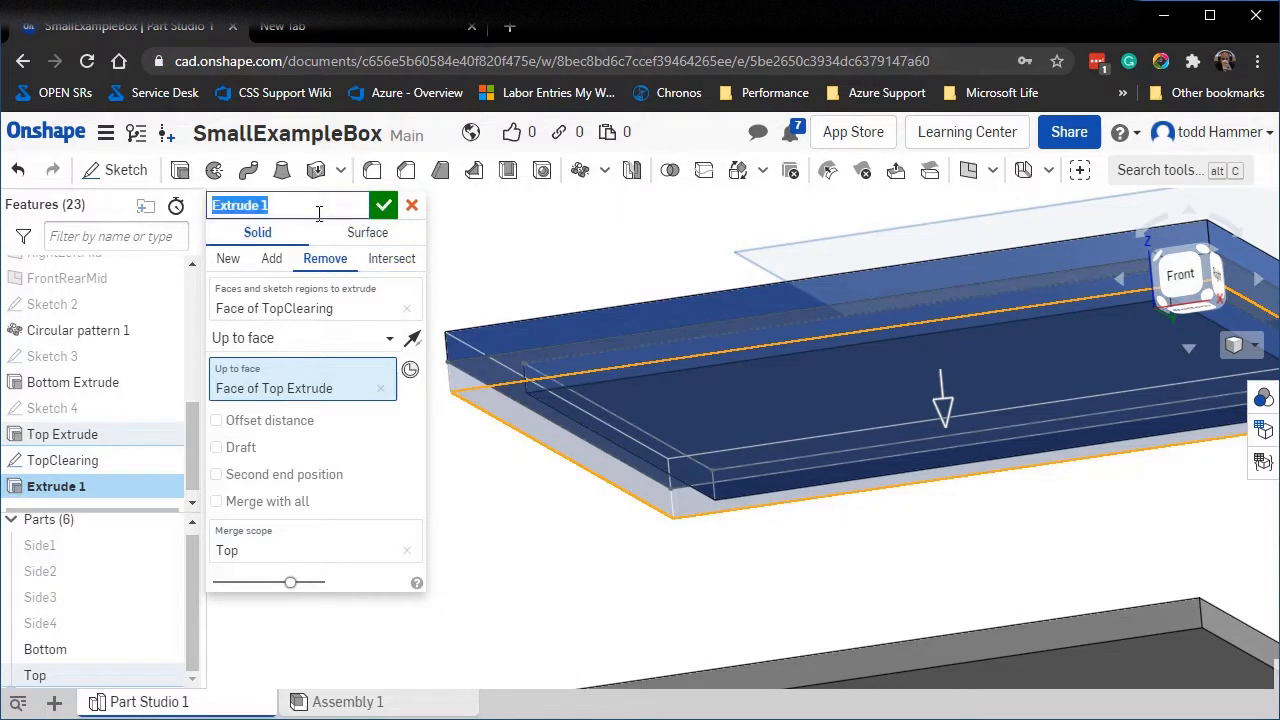
text(ClearTopLip)
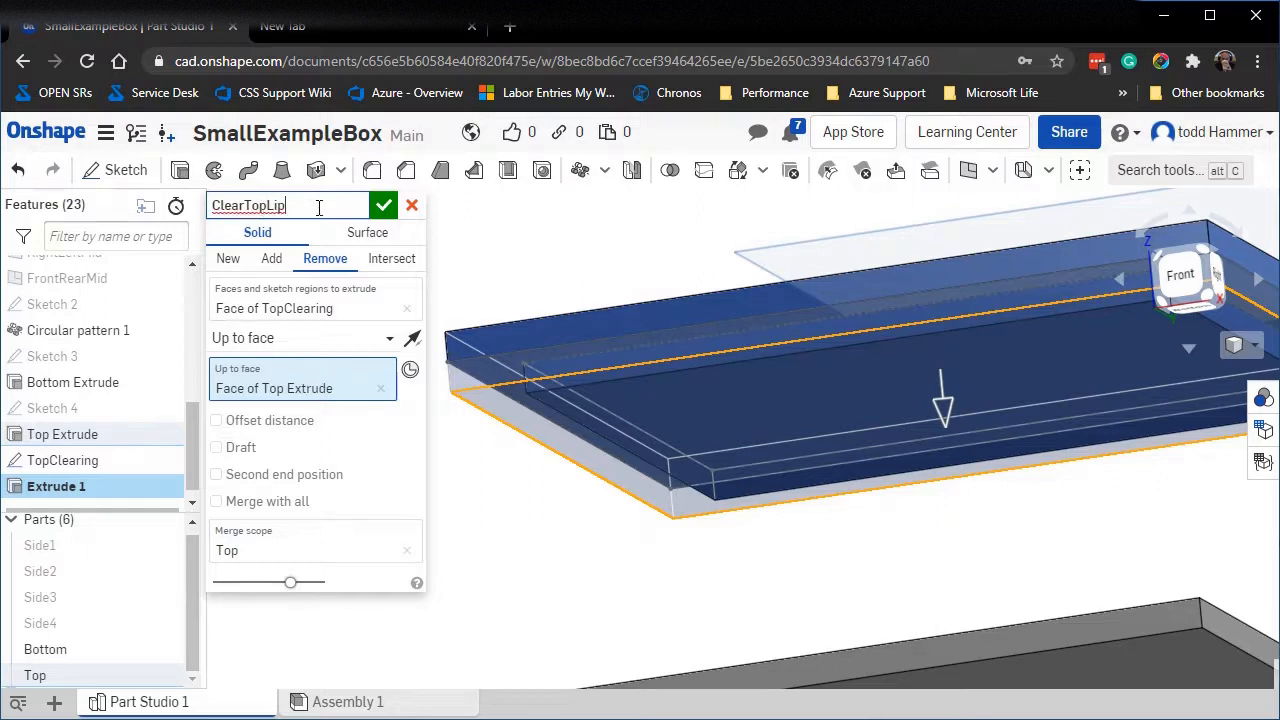
click(384, 205)
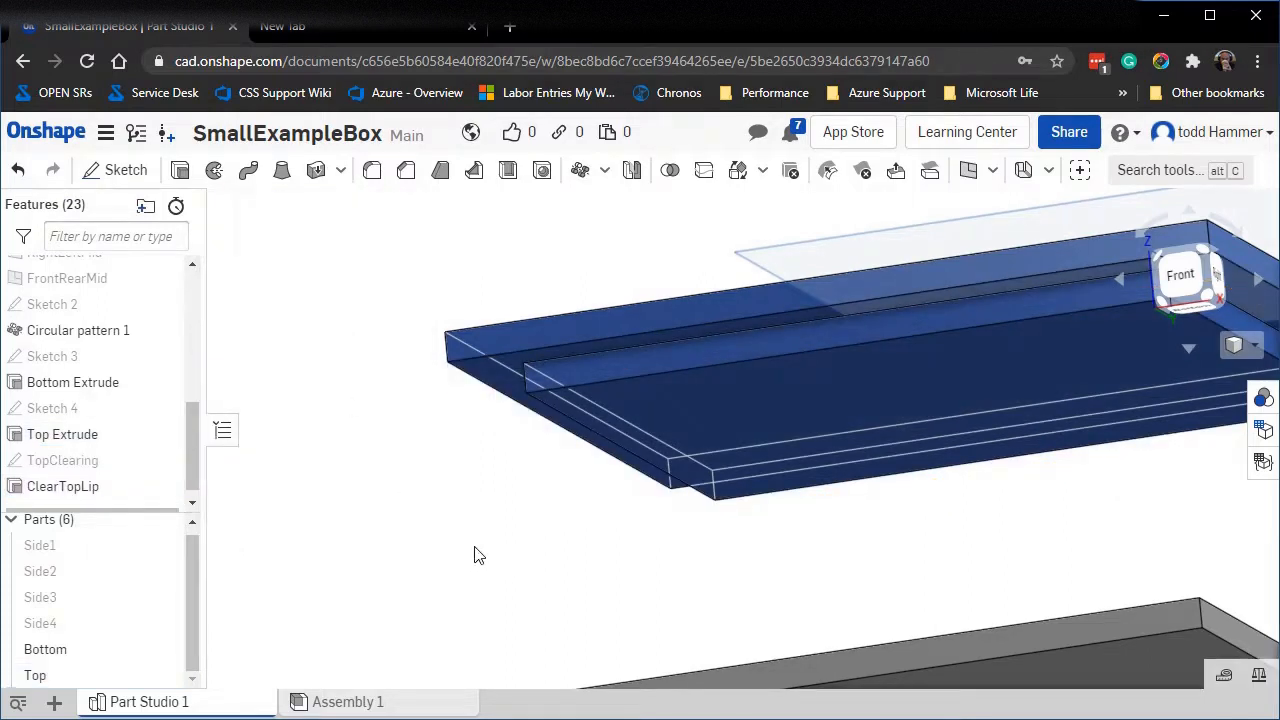
Show the four hidden wall parts, Side1 to Side4, again.
right_drag(475, 547, 573, 489)
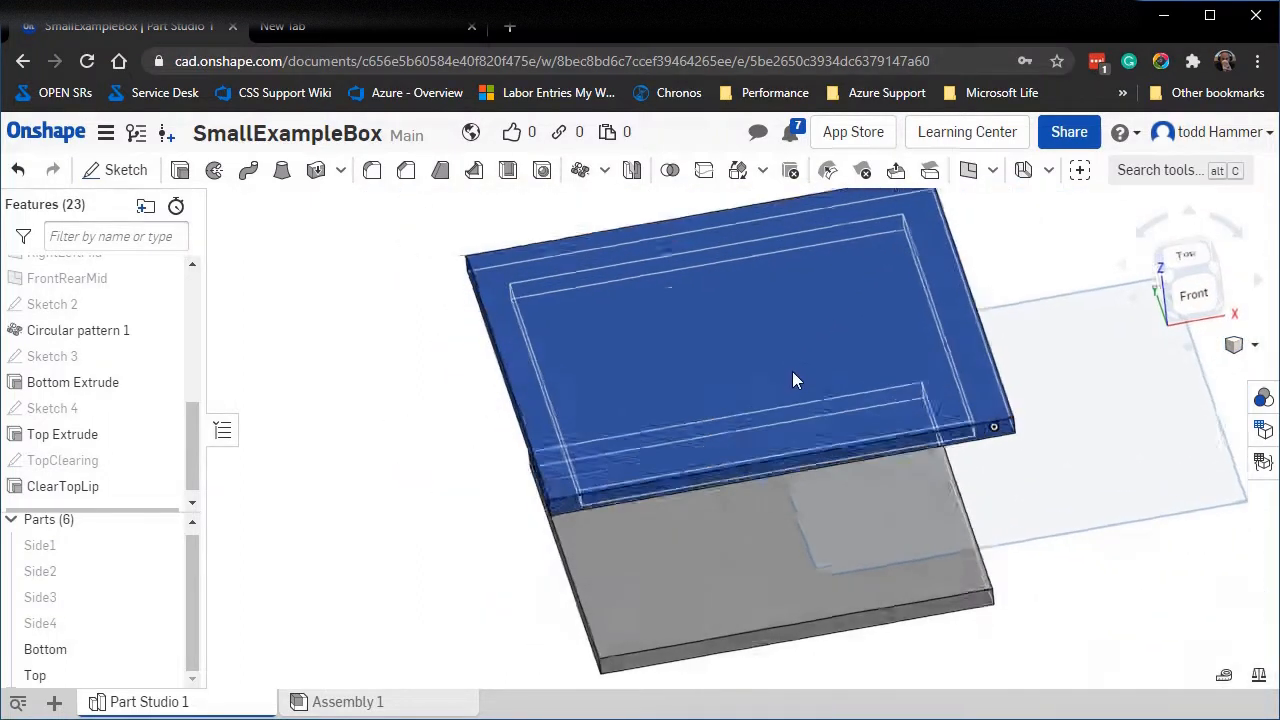
right_drag(793, 378, 837, 406)
click(1175, 277)
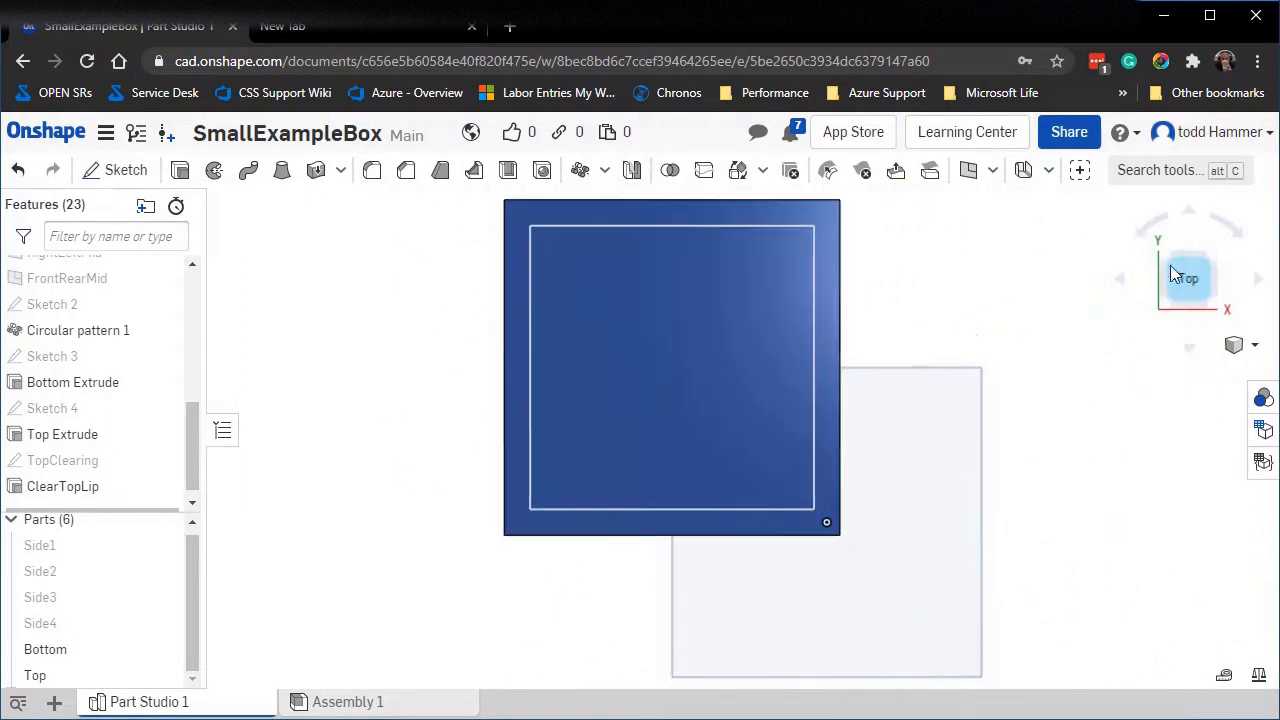
right_drag(1036, 519, 1045, 455)
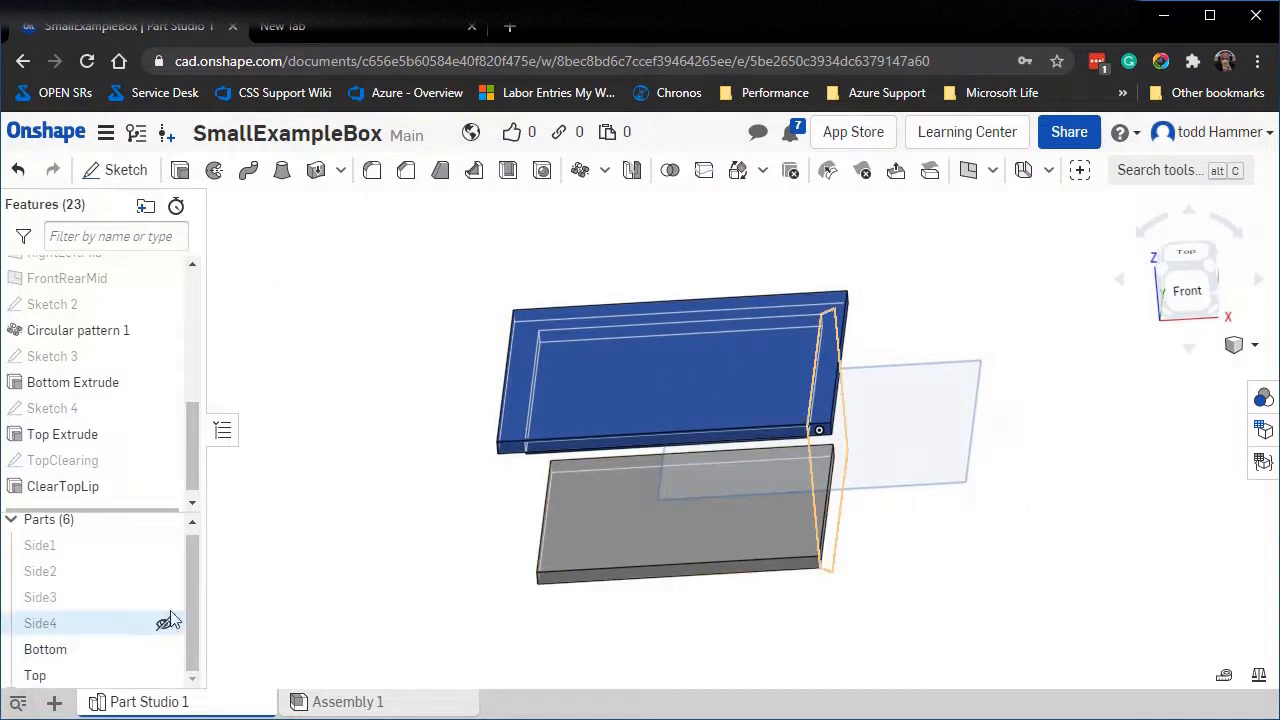
right_click(162, 553)
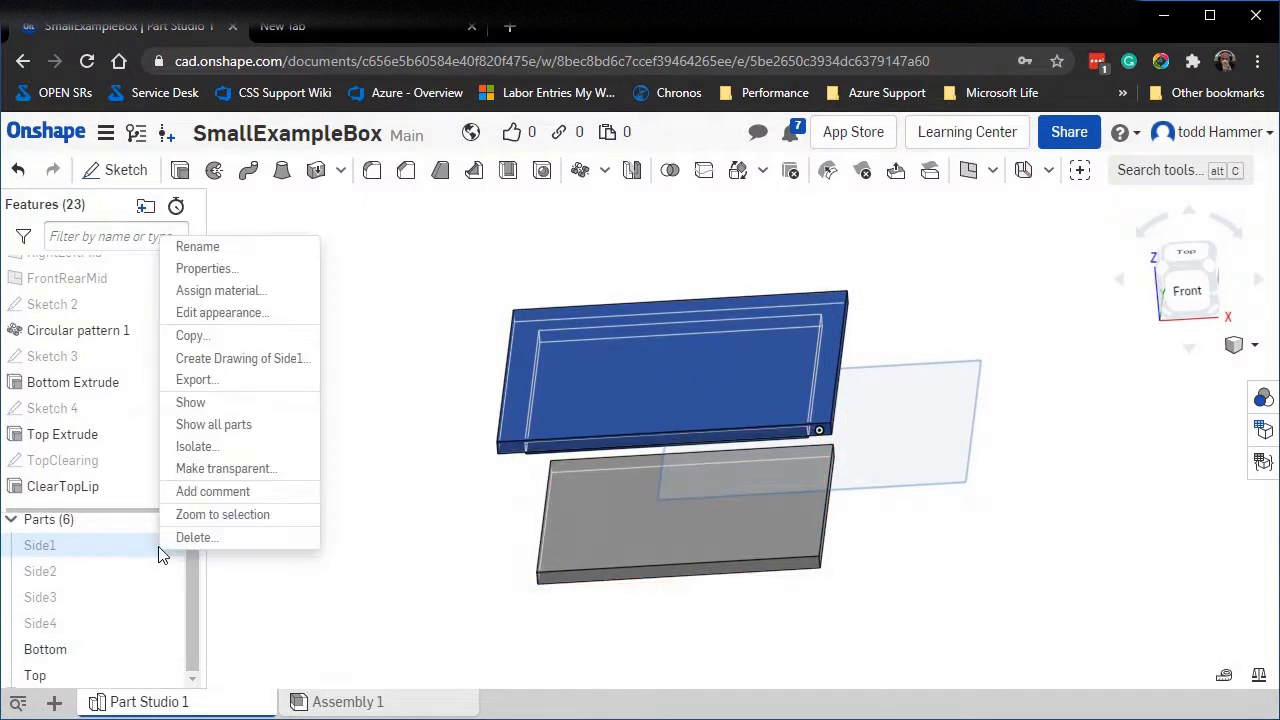
click(155, 550)
click(163, 545)
click(163, 571)
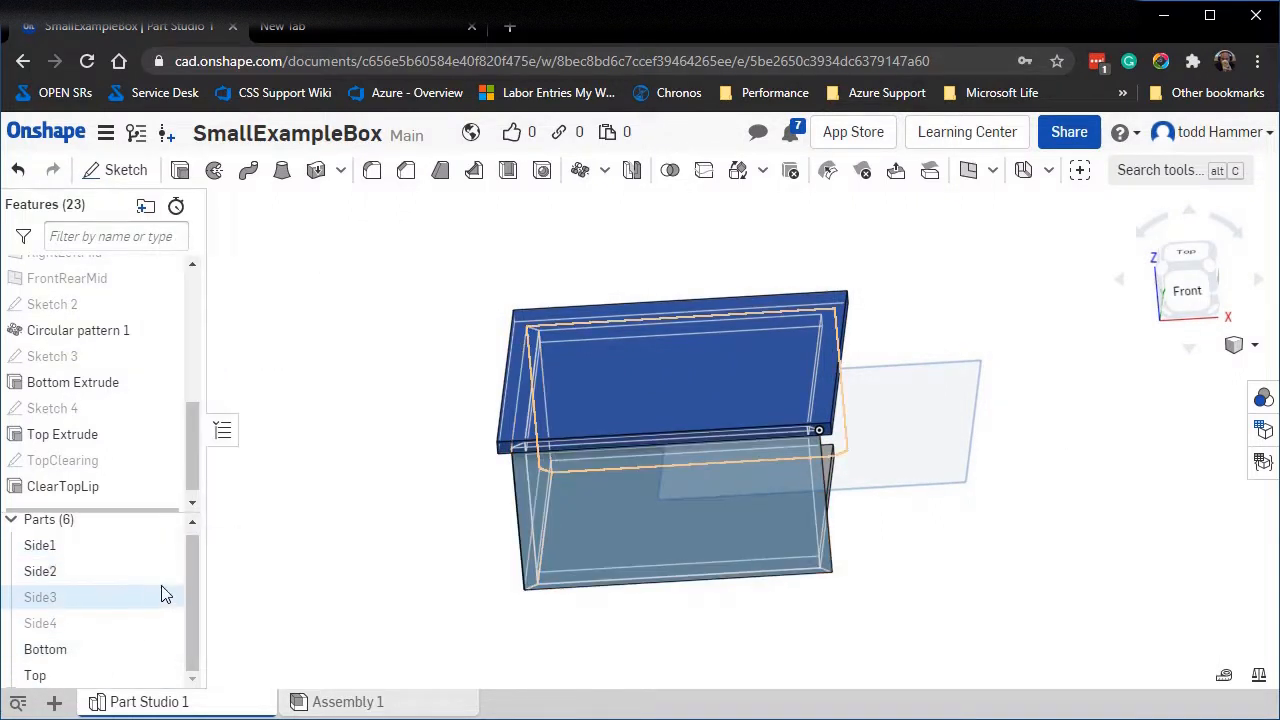
click(163, 597)
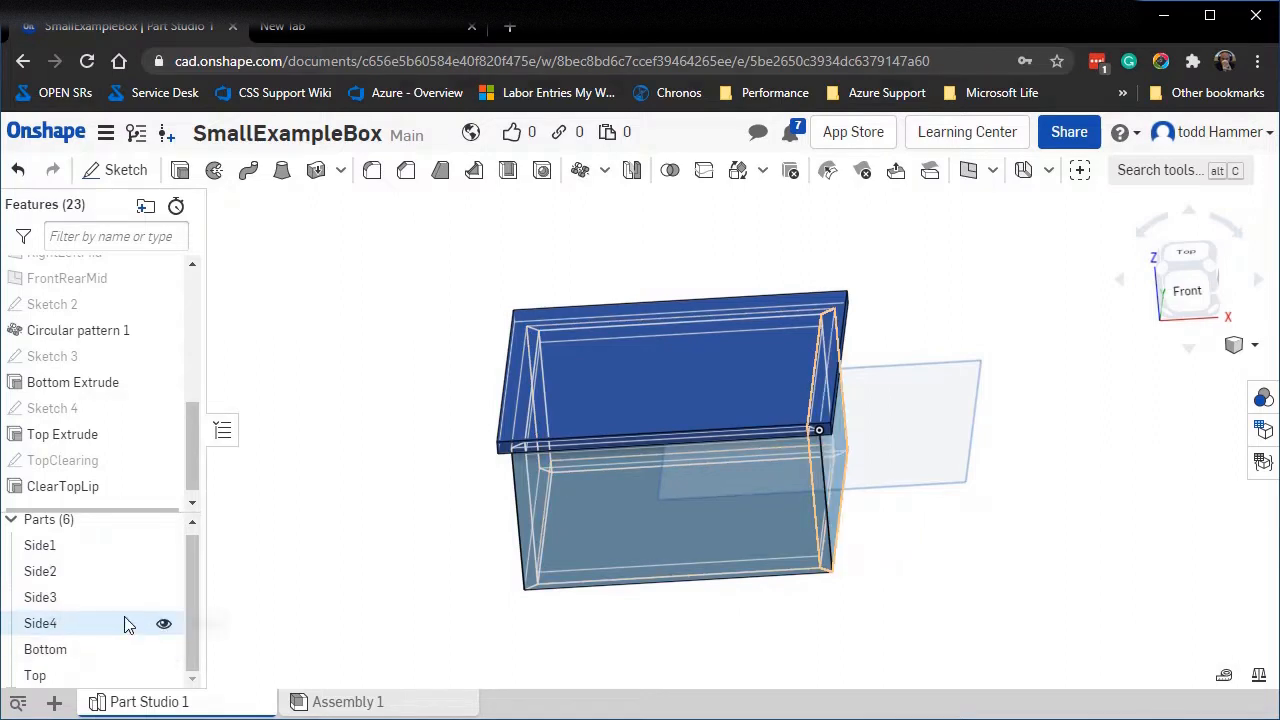
click(163, 623)
Examine how the rimmed lid sits on the walls in the top, right and trimetric views.
mouse_move(820, 572)
right_down()
mouse_move(831, 574)
mouse_move(803, 523)
mouse_move(800, 577)
right_up()
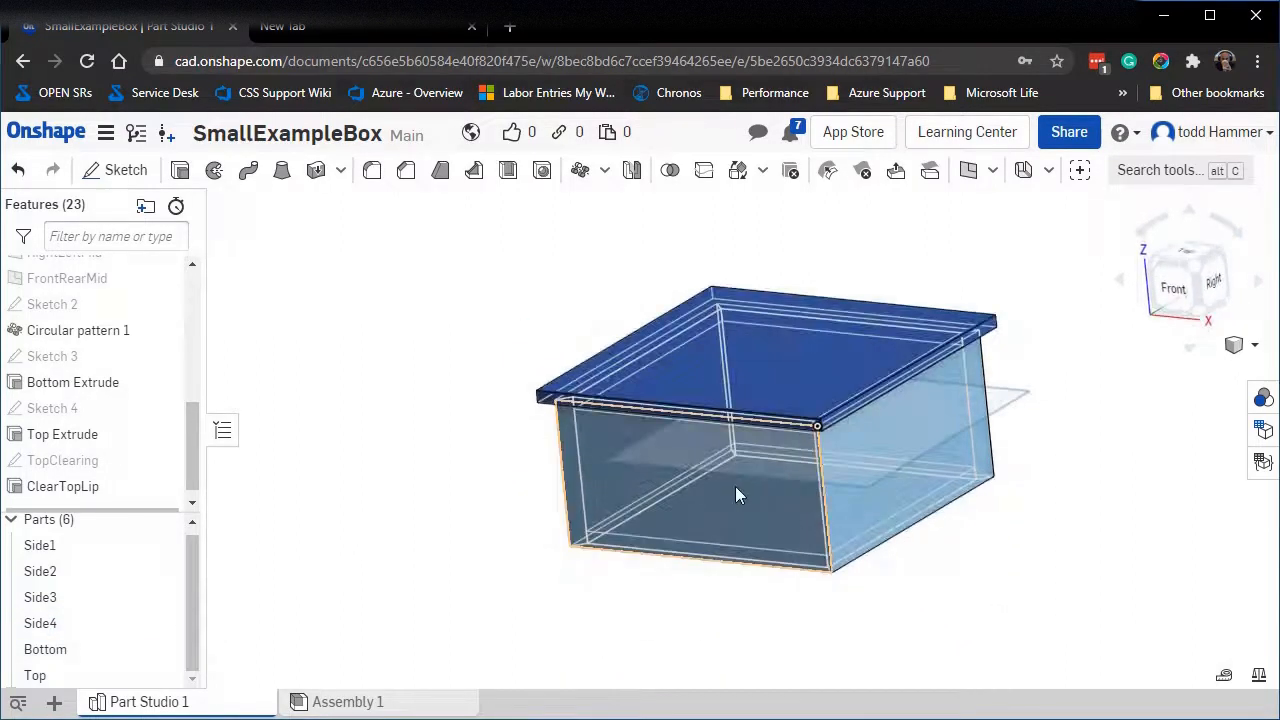
click(1196, 252)
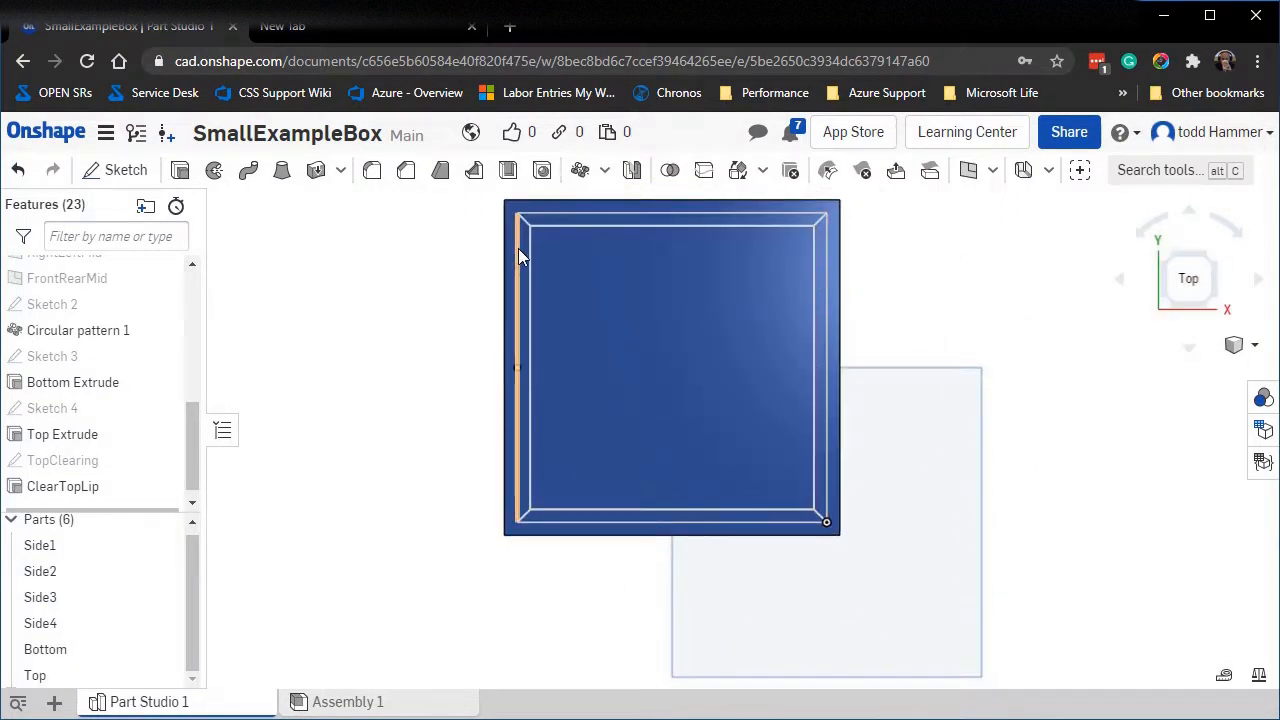
click(1252, 345)
click(1184, 372)
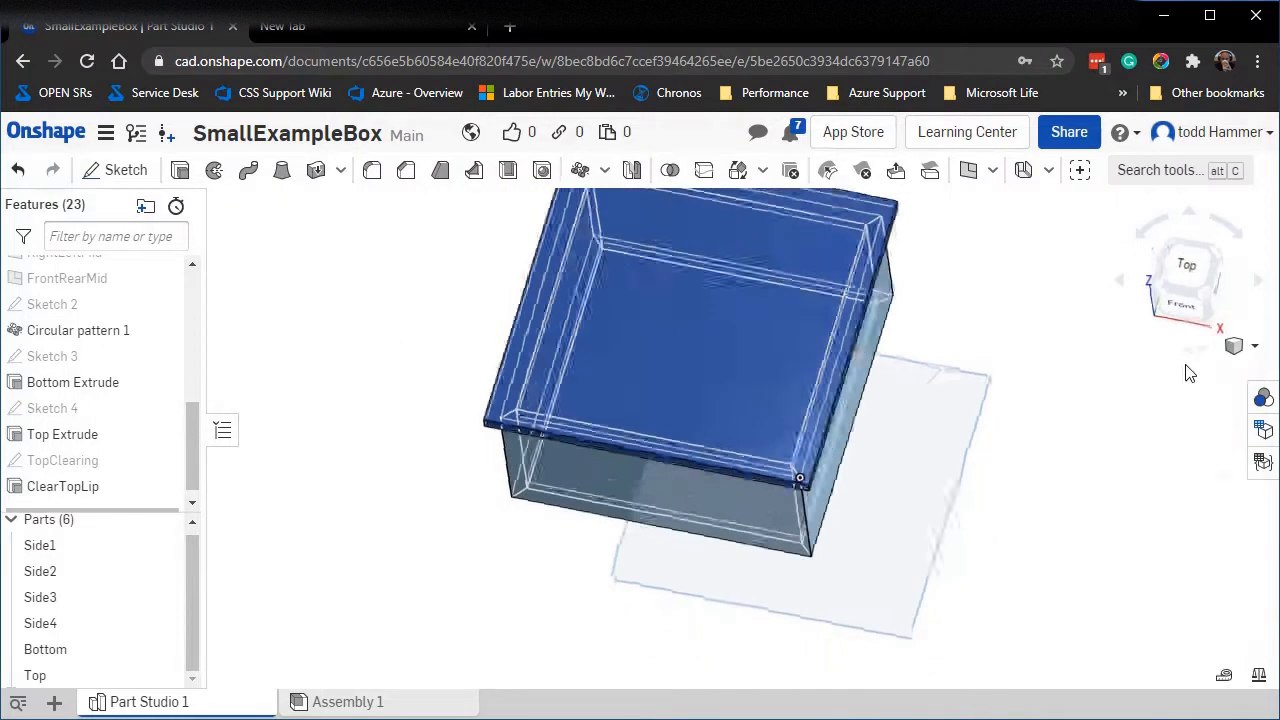
click(1219, 285)
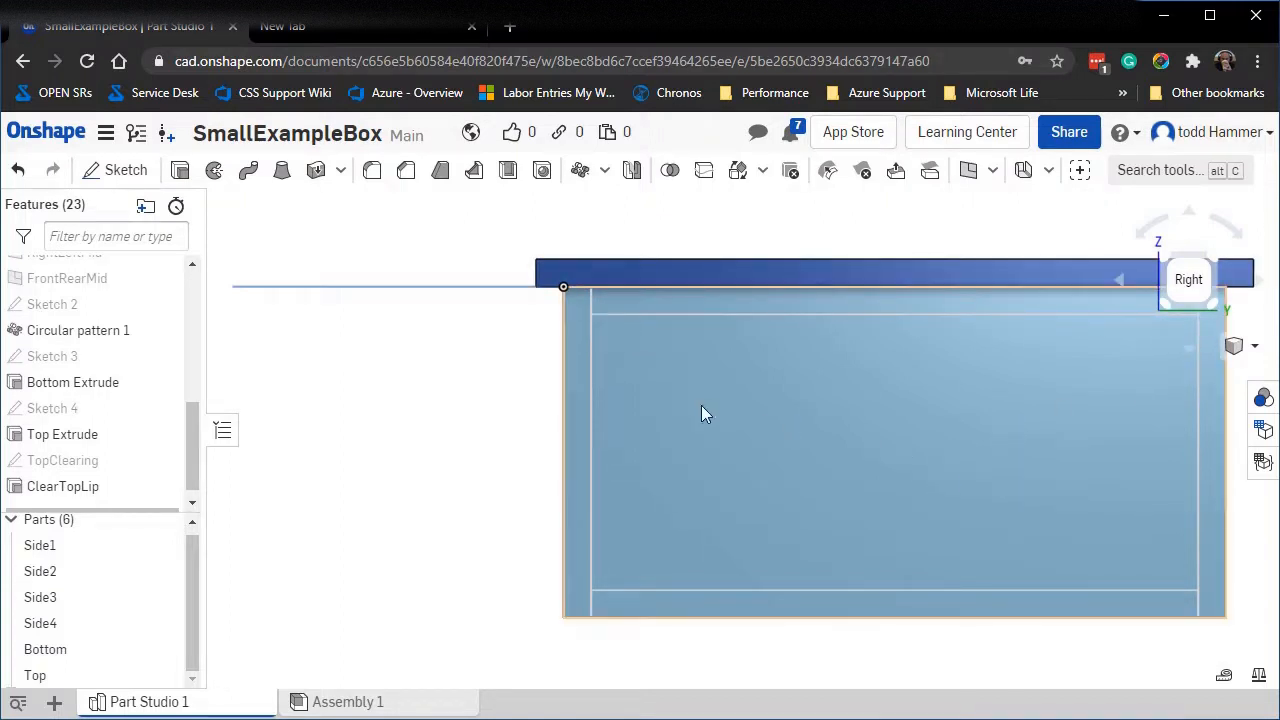
click(1252, 347)
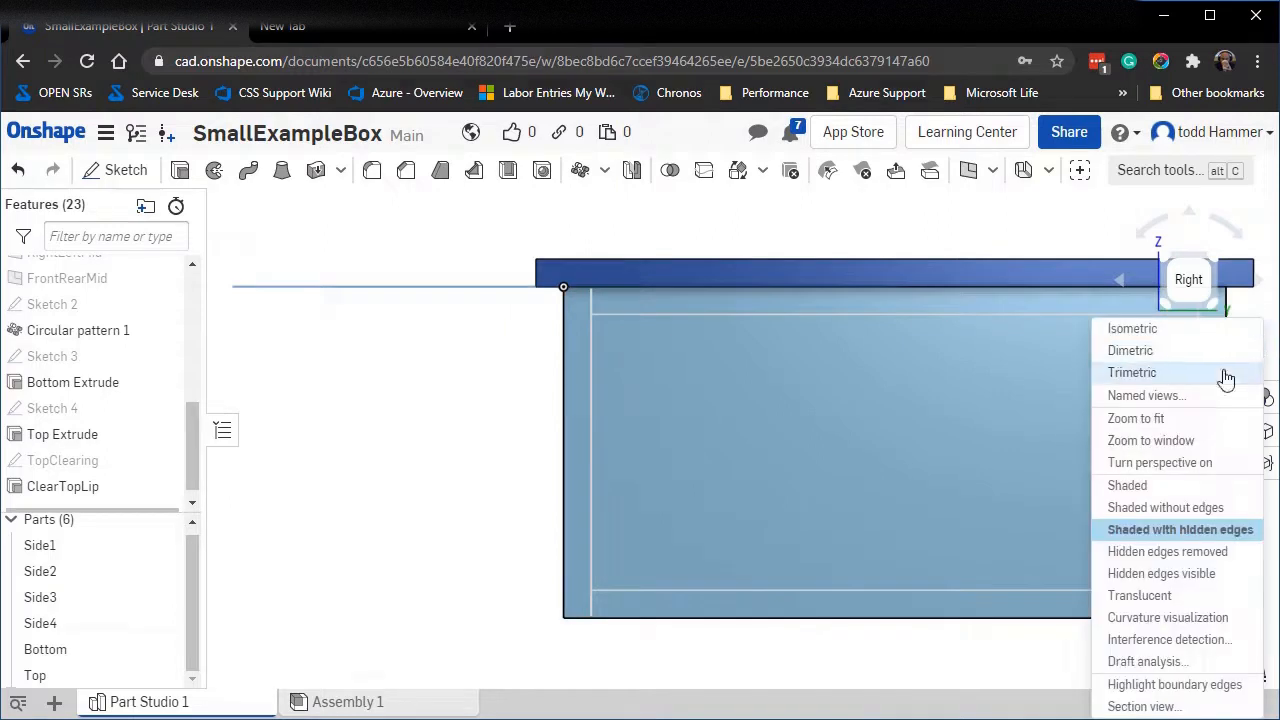
click(1163, 375)
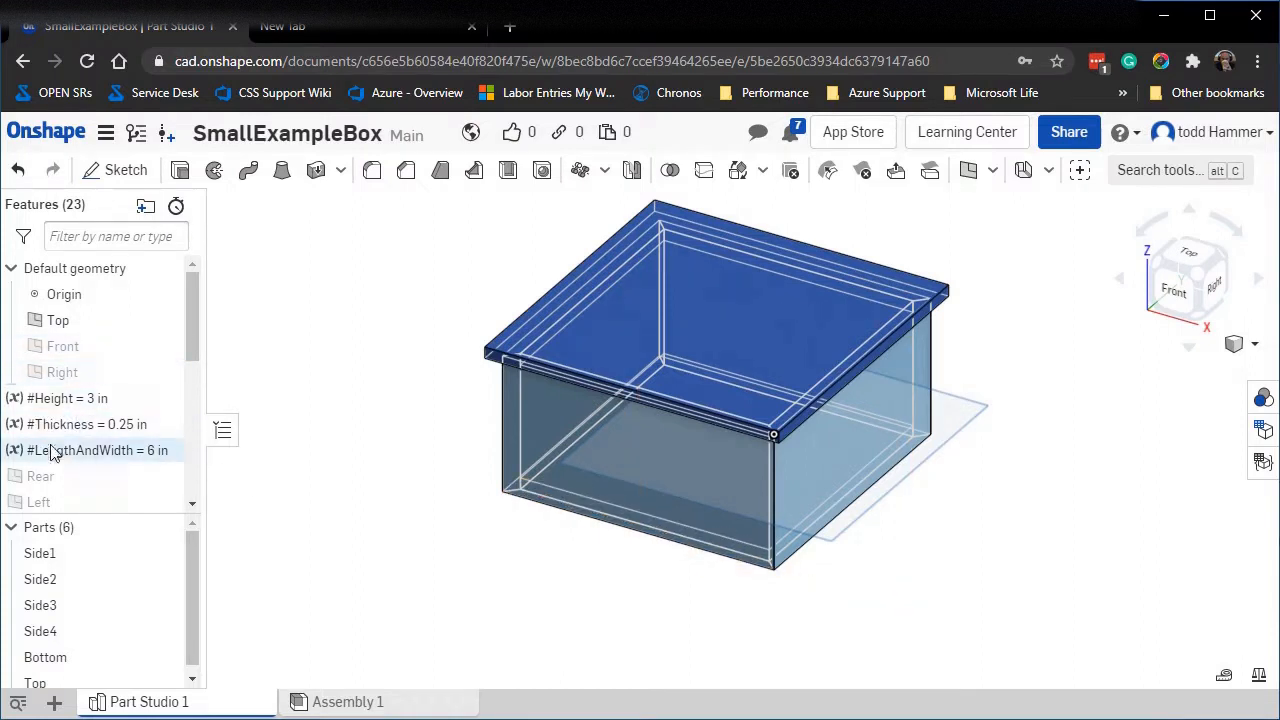
Set the Height variable to 5 in and inspect the rebuilt box.
double_click(62, 401)
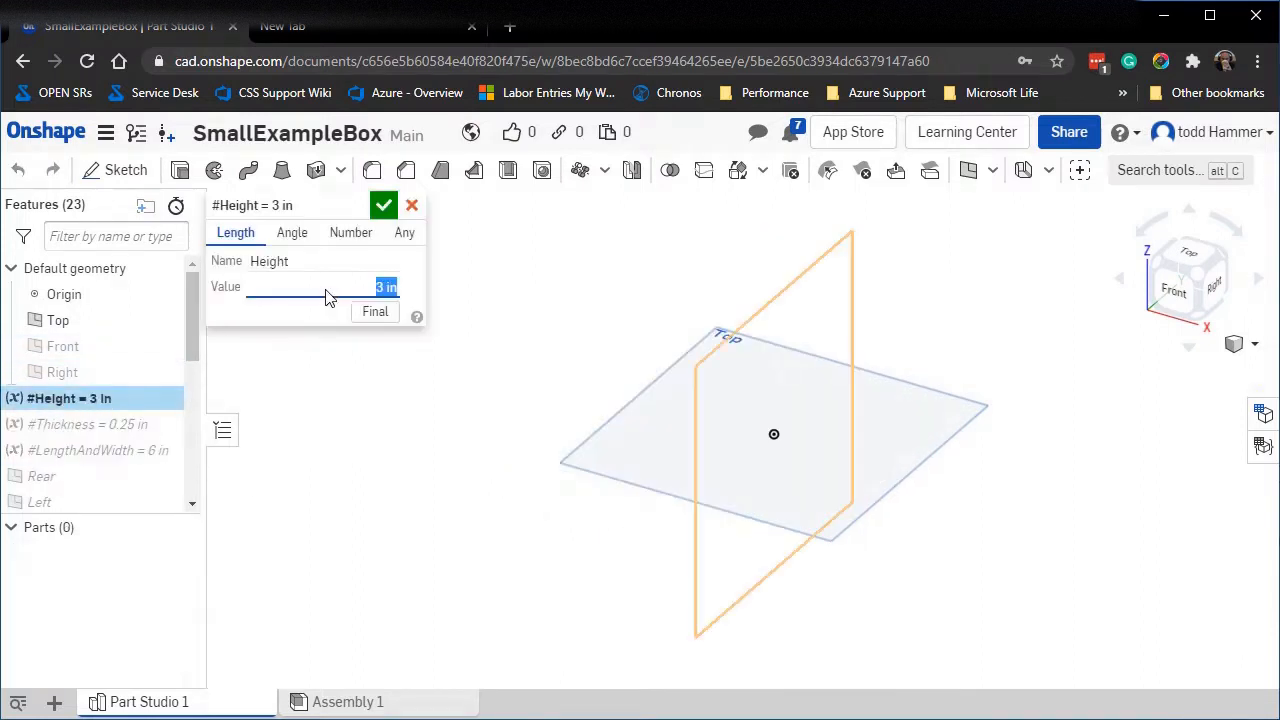
text(5)
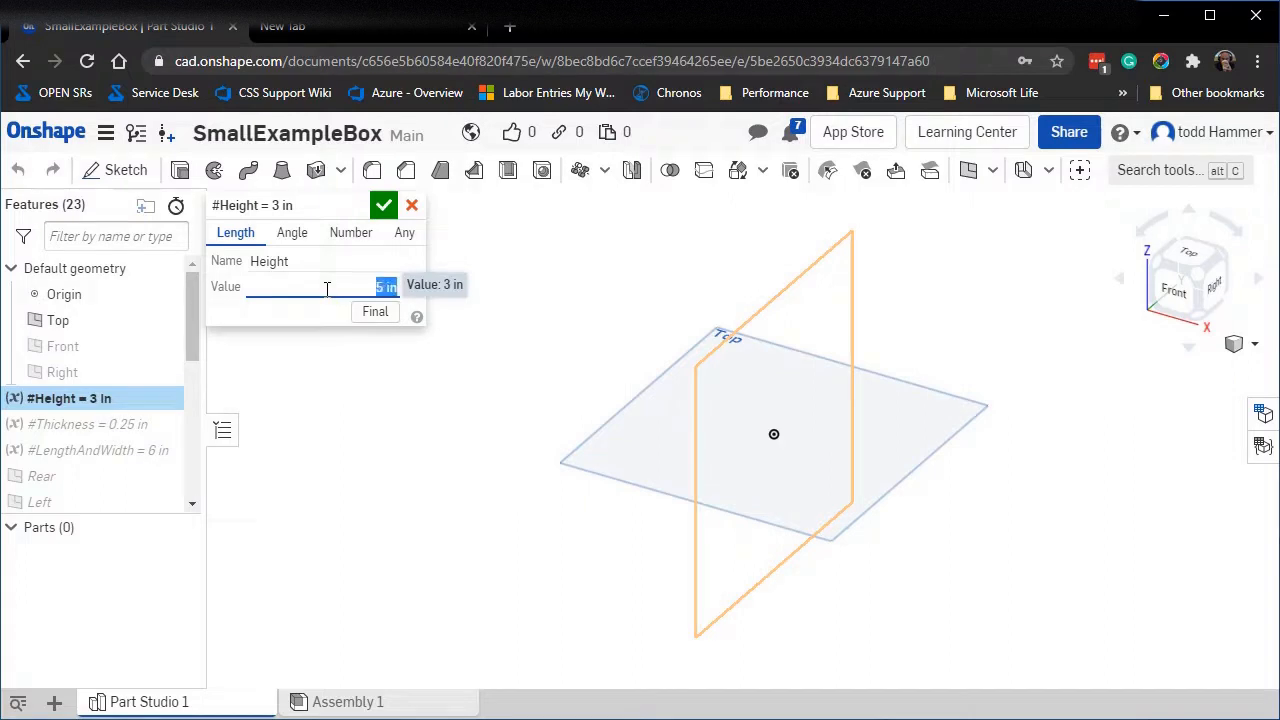
click(384, 205)
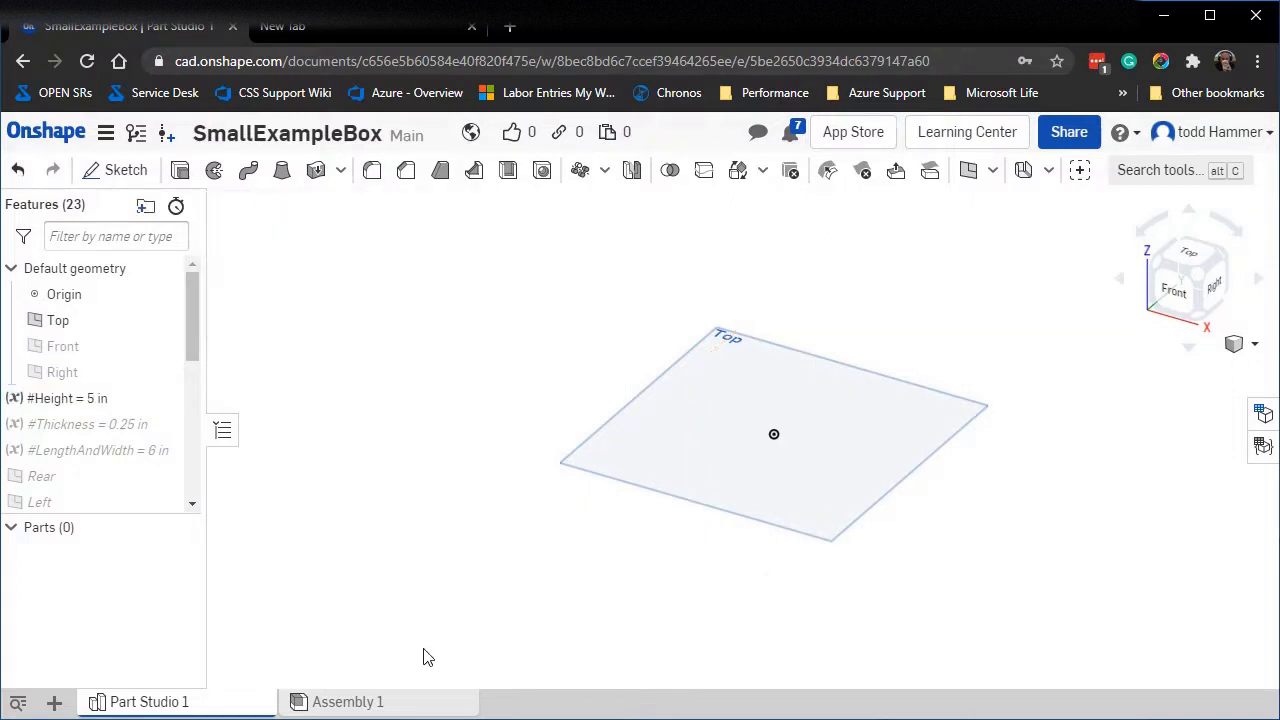
mouse_move(375, 472)
right_down()
mouse_move(429, 414)
mouse_move(354, 474)
mouse_move(371, 463)
right_up()
Set the Thickness variable to 0.5 in and inspect the rebuilt walls and lid.
double_click(112, 428)
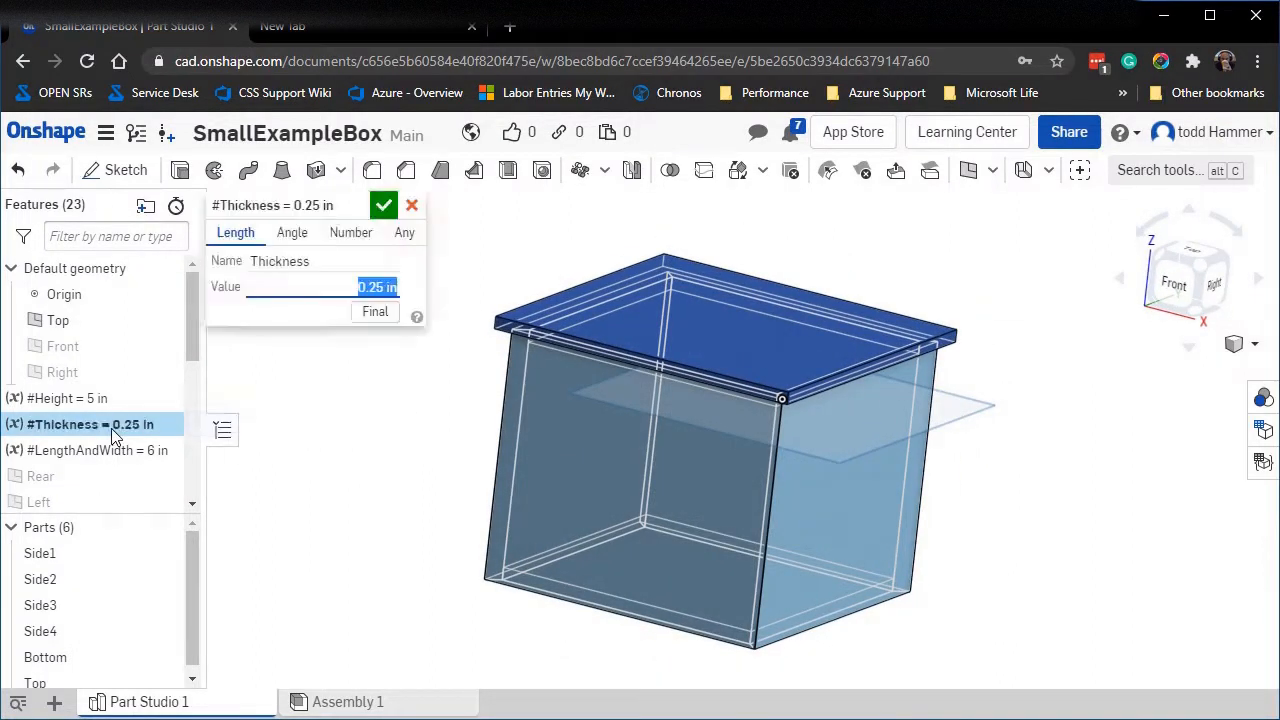
text(.5)
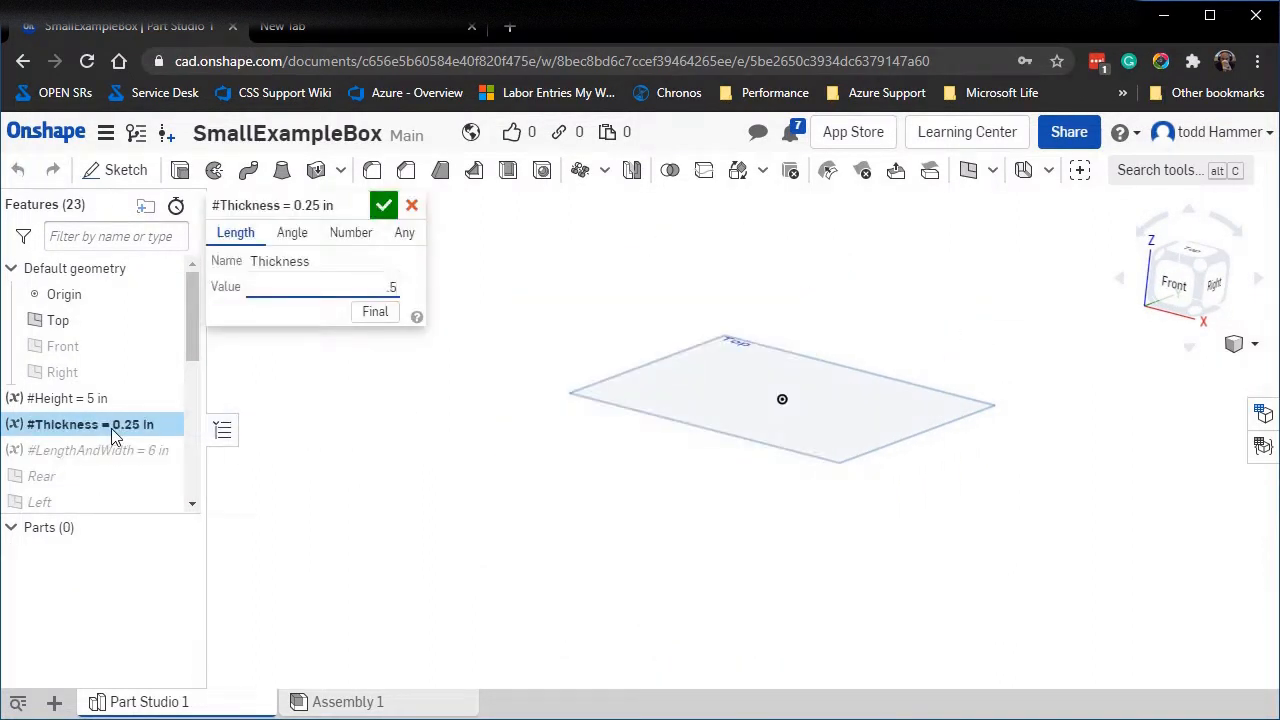
key(Return)
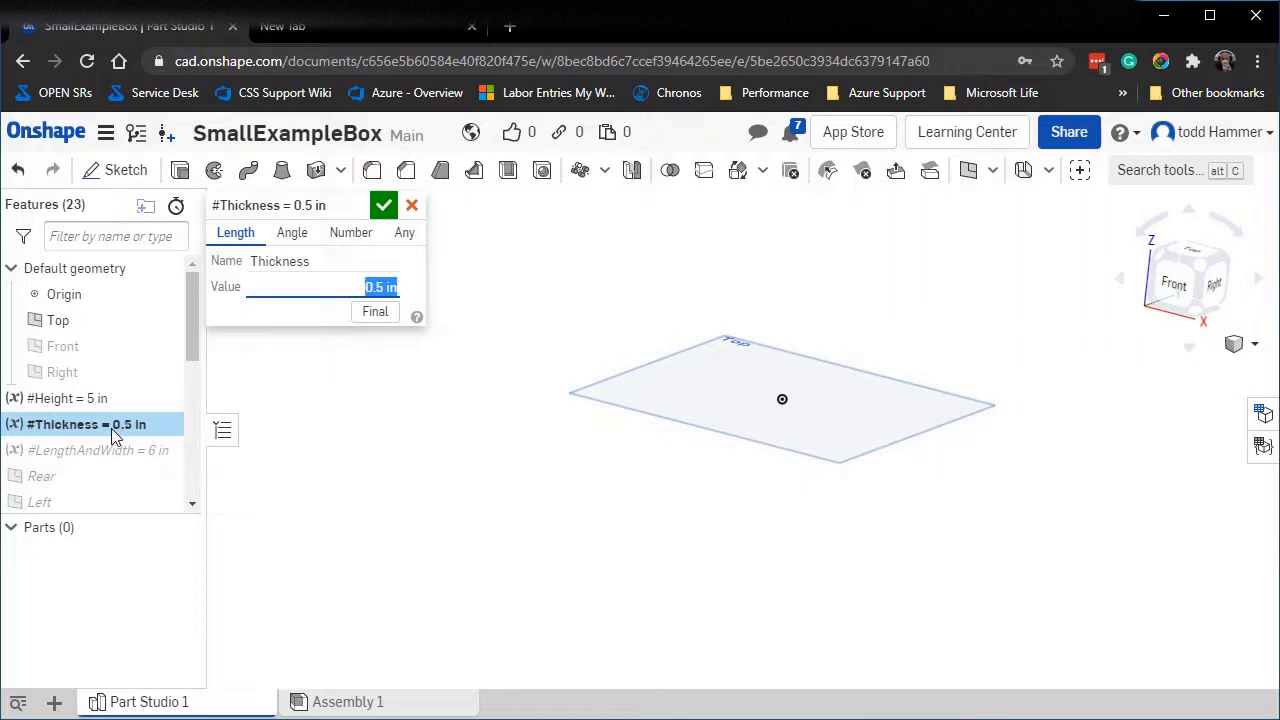
click(383, 208)
right_drag(420, 437, 391, 431)
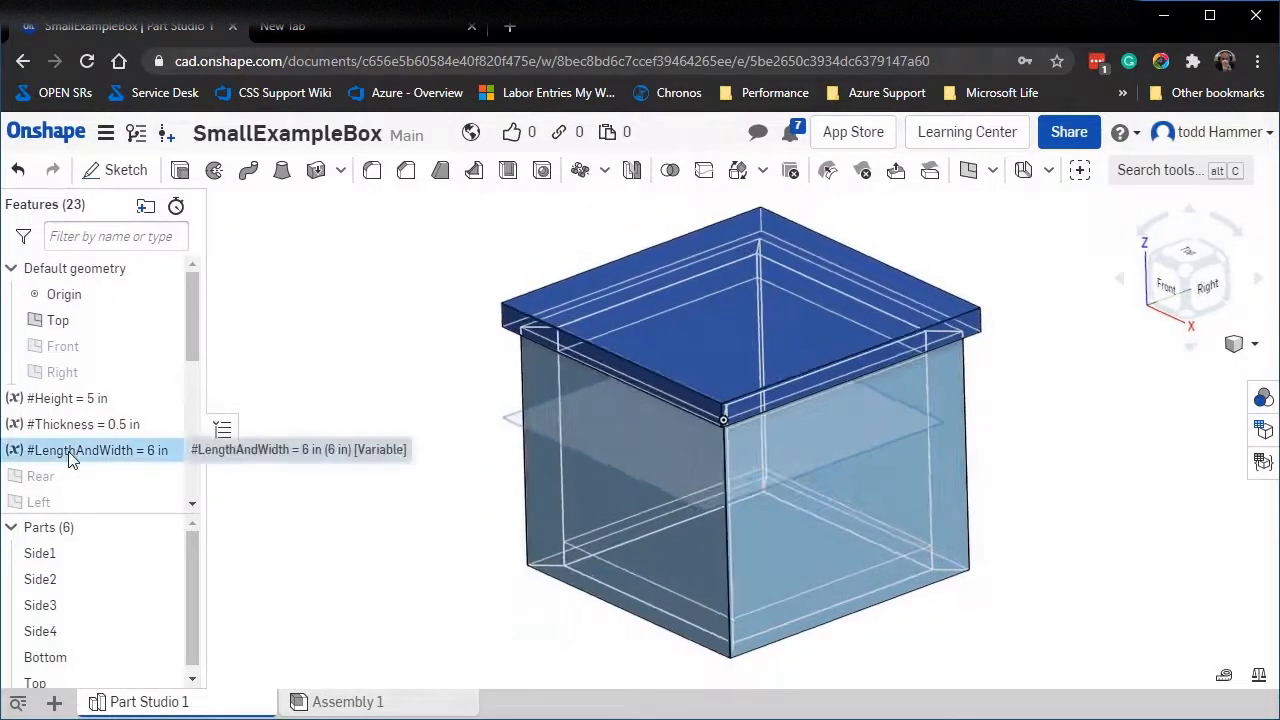
Set the LengthAndWidth variable to 2 in and inspect the lid and walls from below and above.
double_click(100, 452)
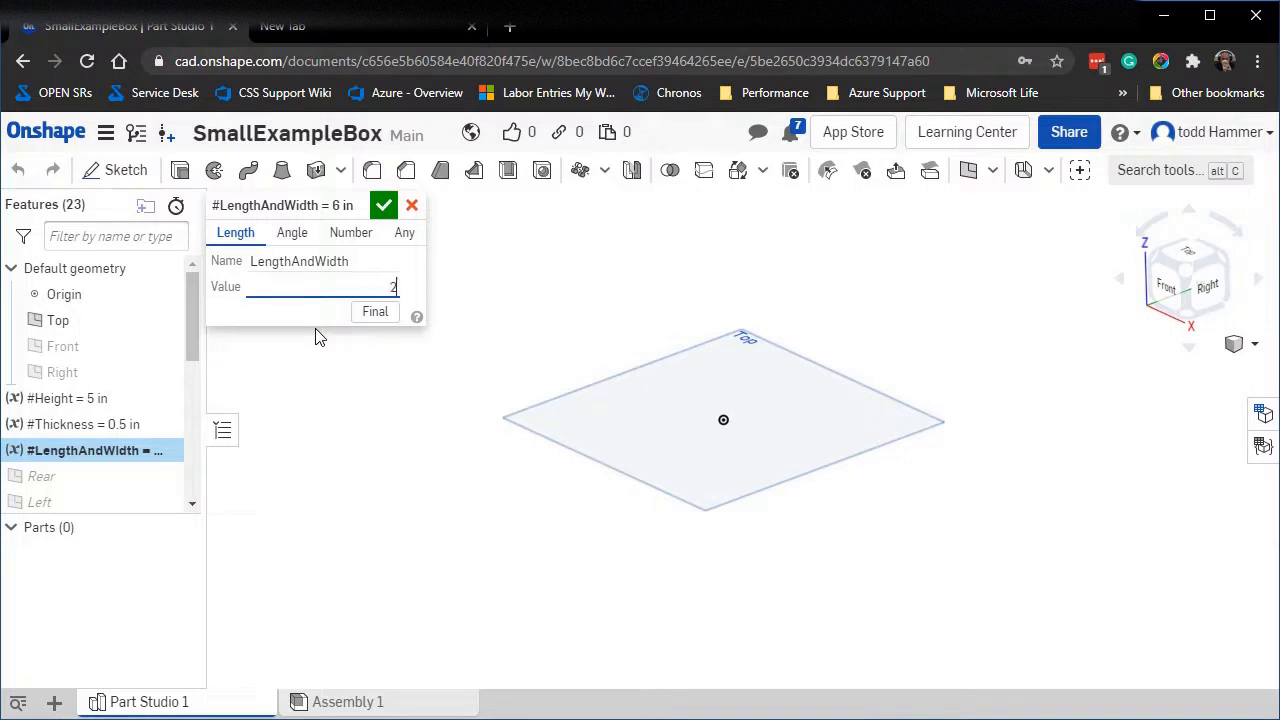
click(384, 205)
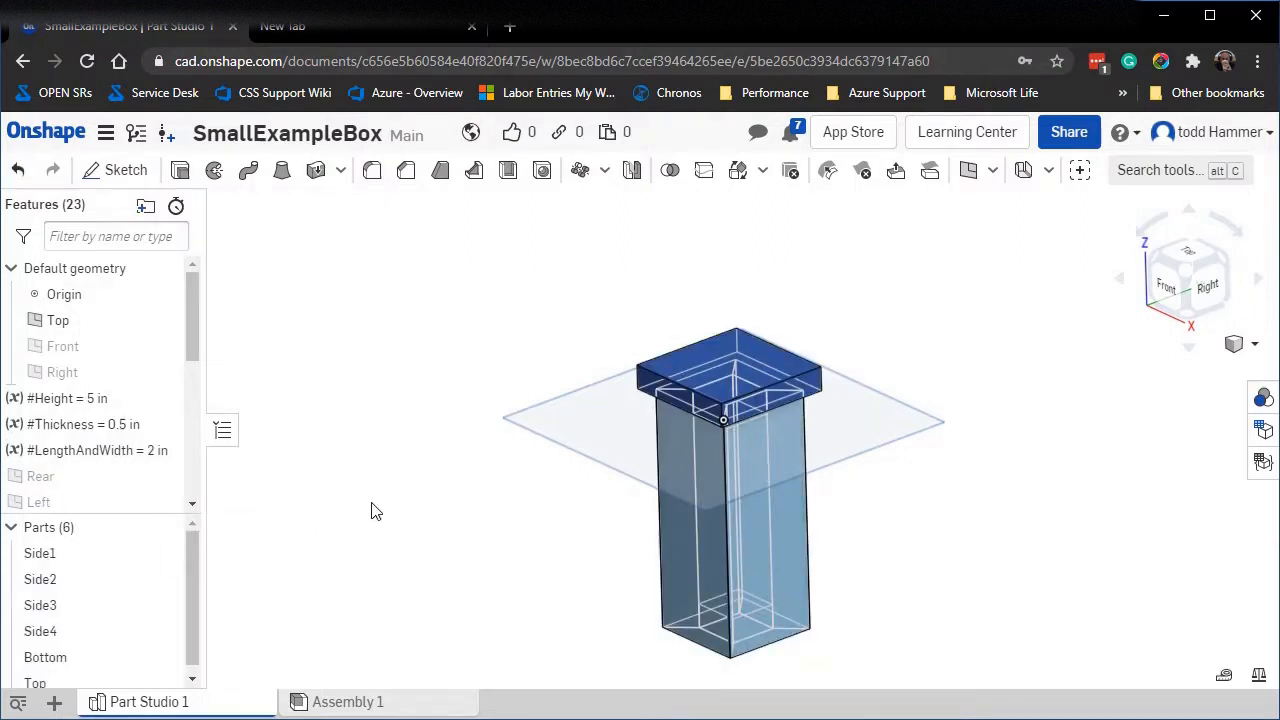
right_drag(445, 558, 472, 501)
scroll(650, 442, up, 5)
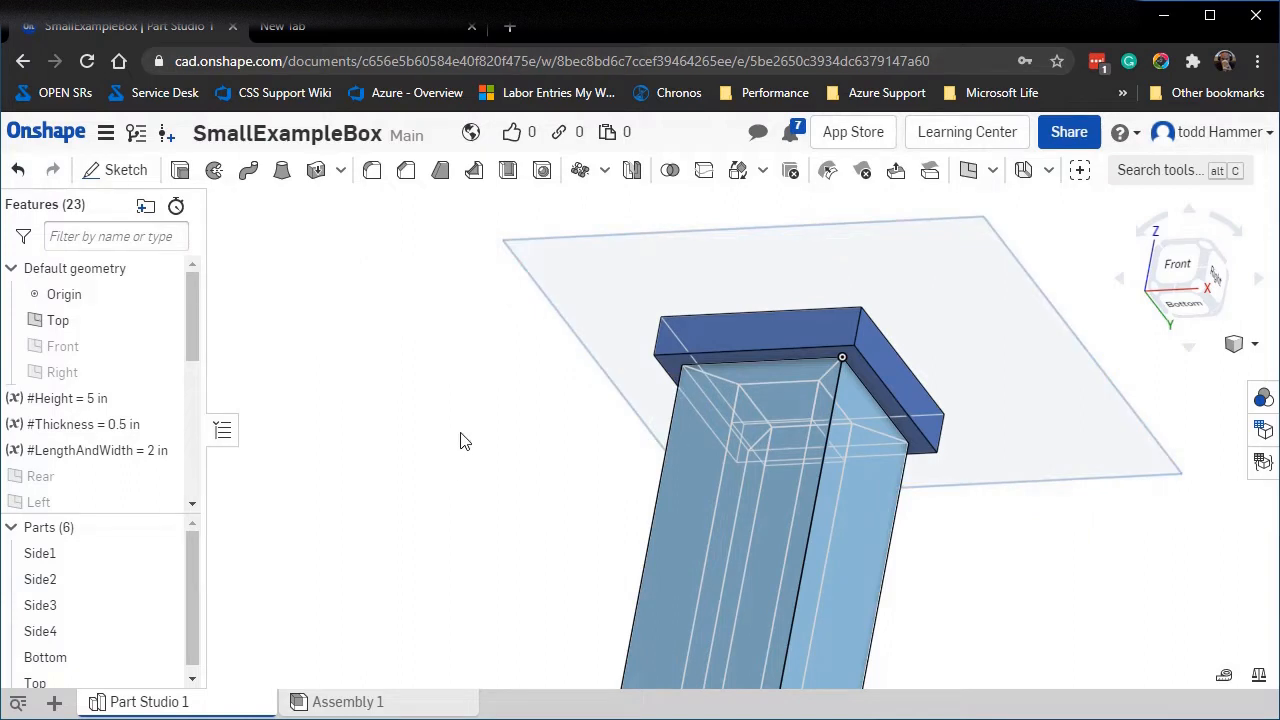
right_drag(462, 441, 424, 531)
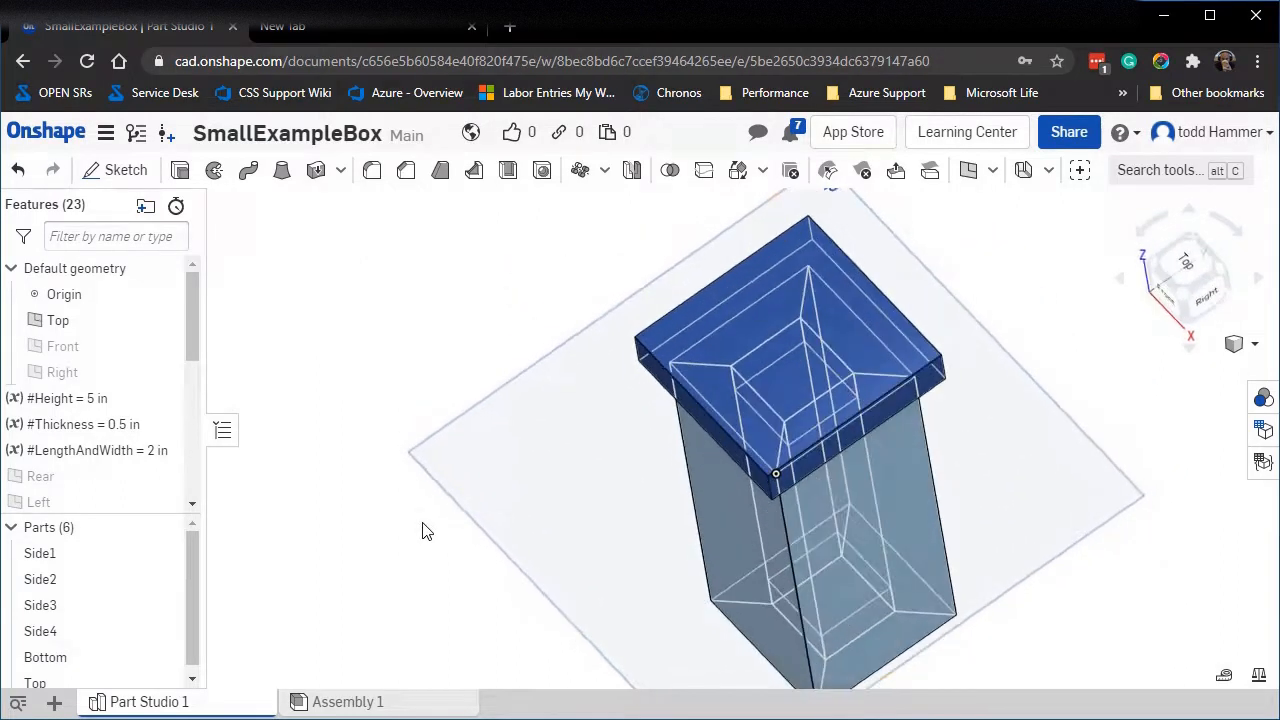
Measure the length of the Side2 wall's inner upper edge, clear the selection and return to the trimetric view.
click(1257, 678)
click(776, 332)
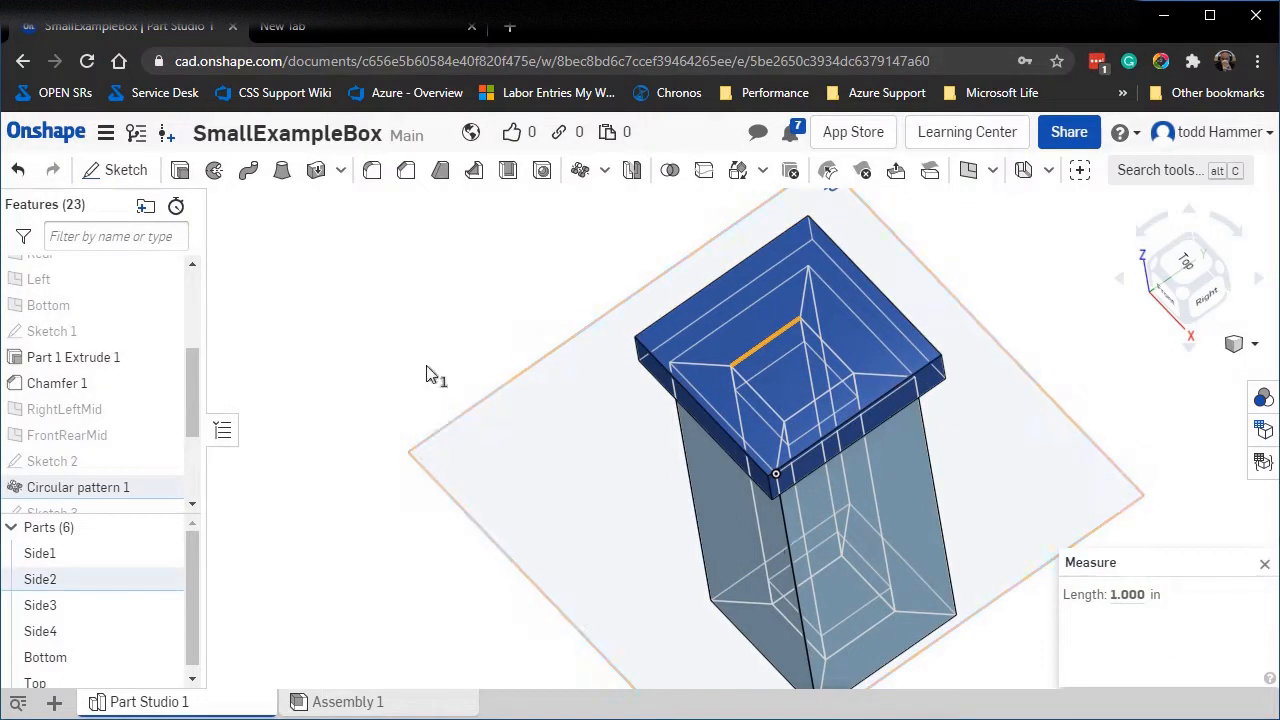
click(446, 414)
scroll(448, 384, down, 2)
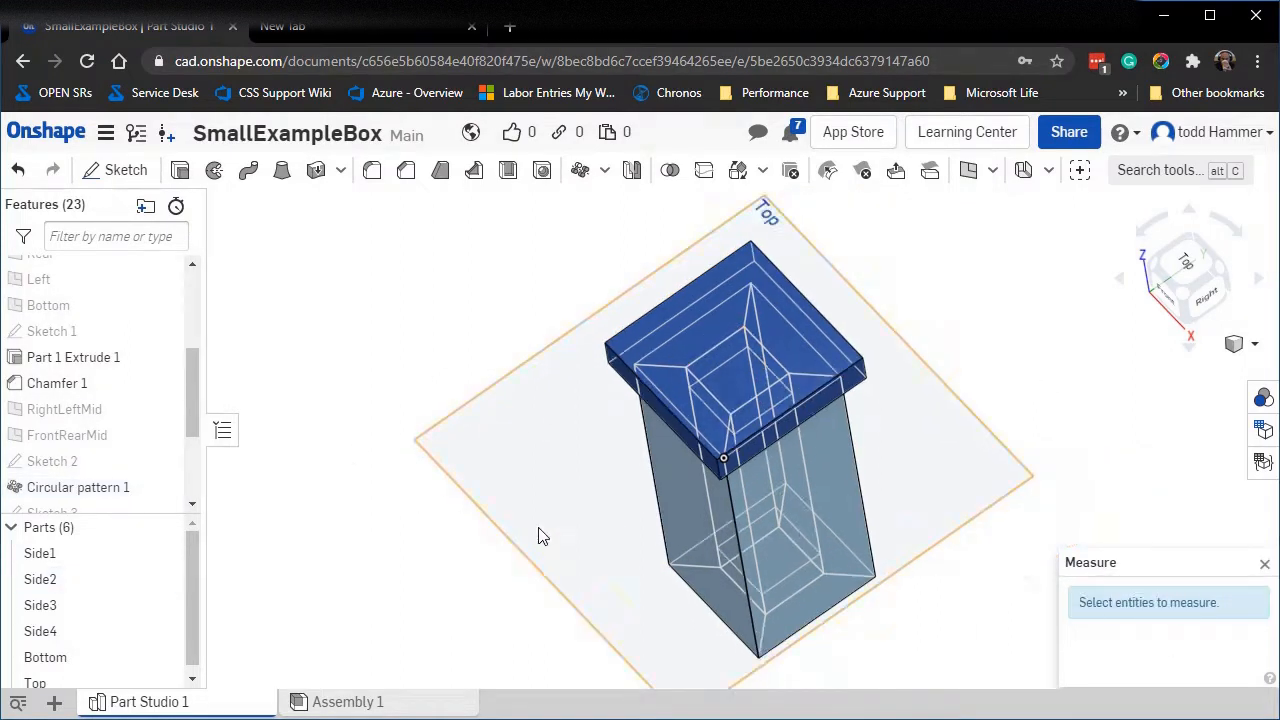
click(1240, 345)
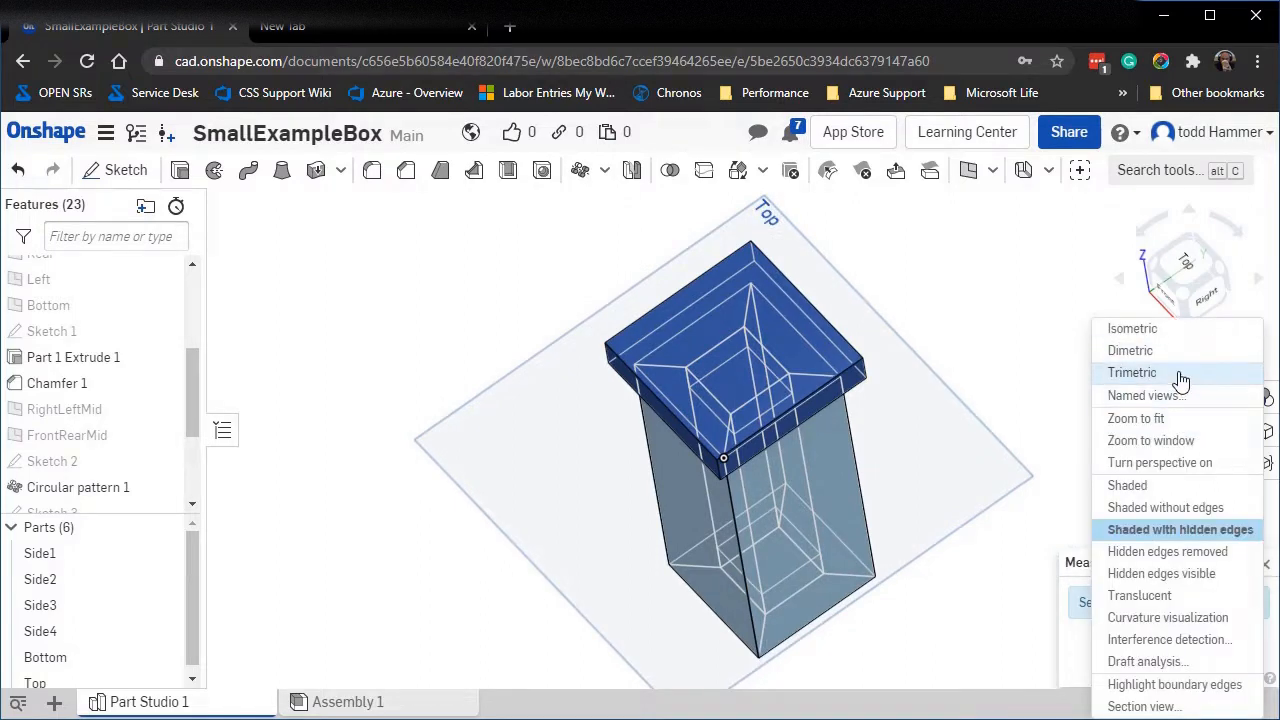
click(1105, 371)
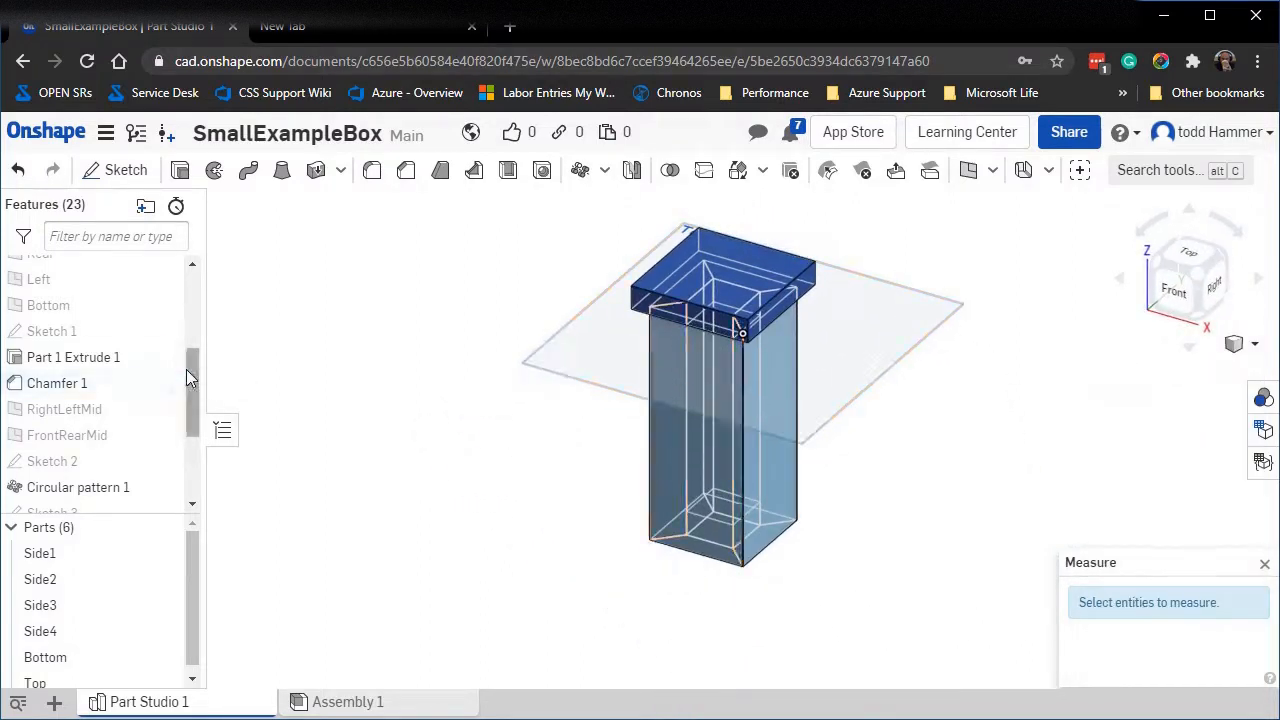
Set the Height variable to 3 in.
drag(186, 369, 185, 285)
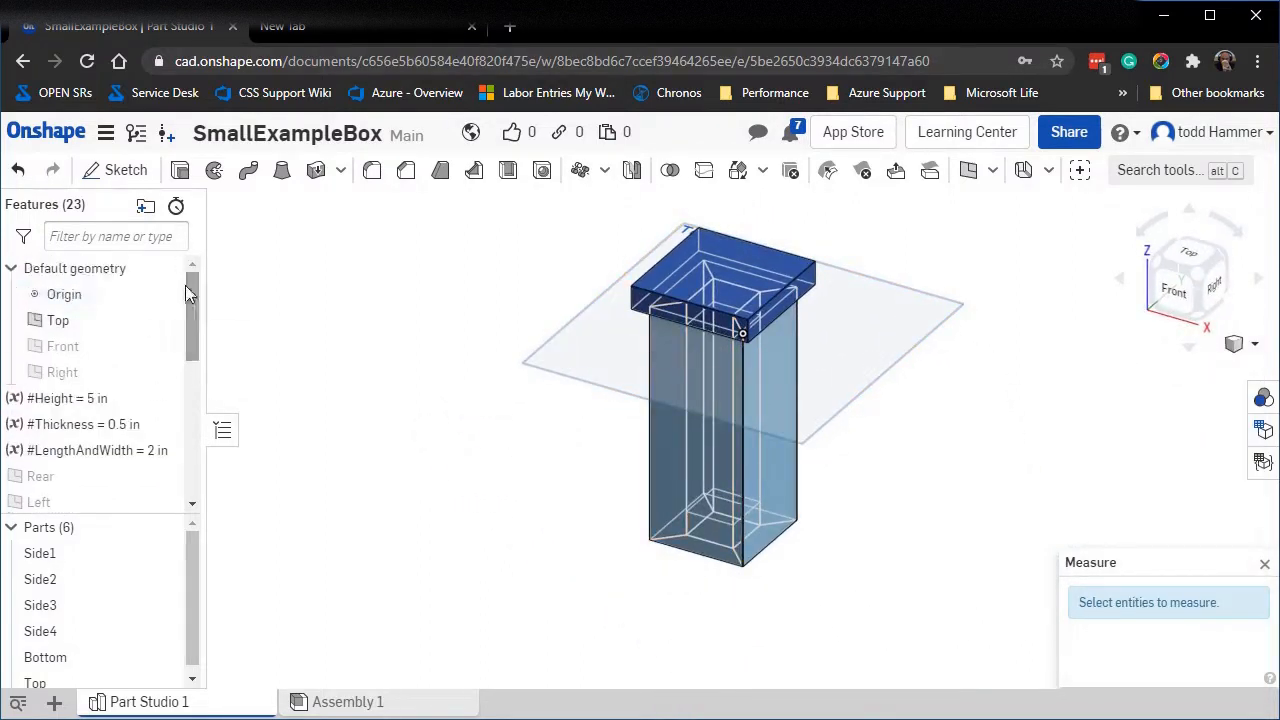
double_click(50, 405)
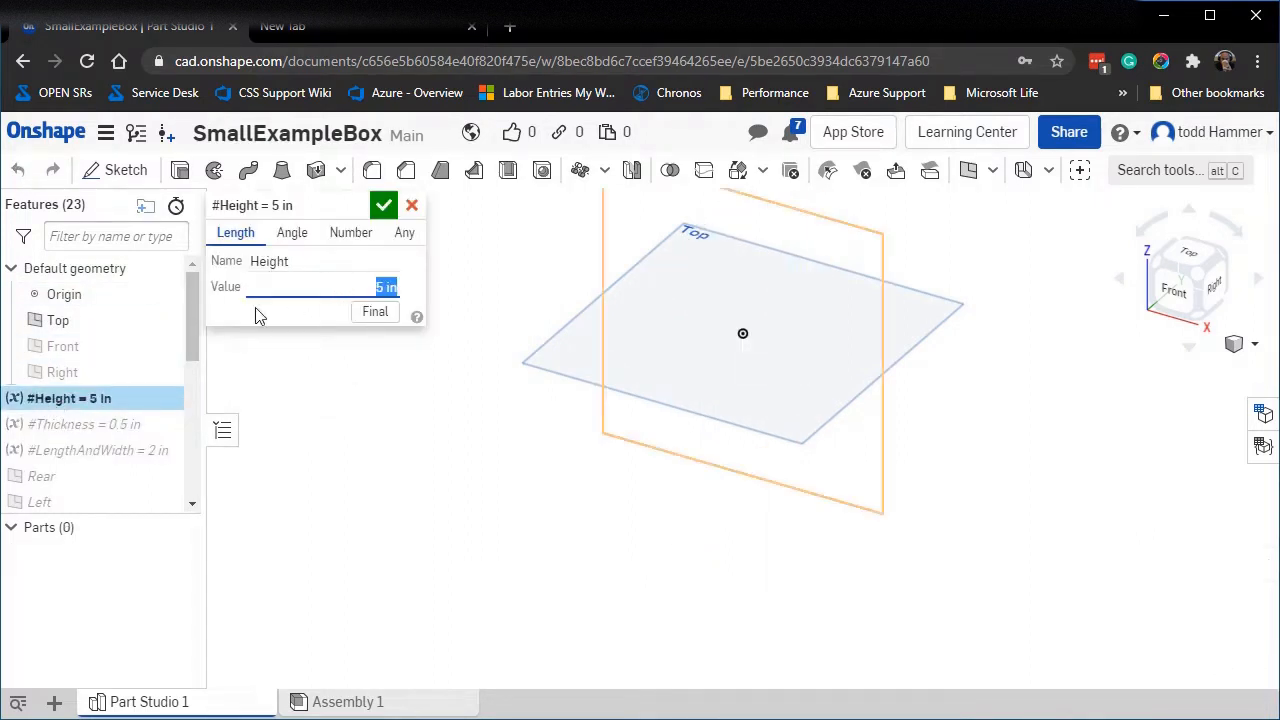
text(3)
key(Return)
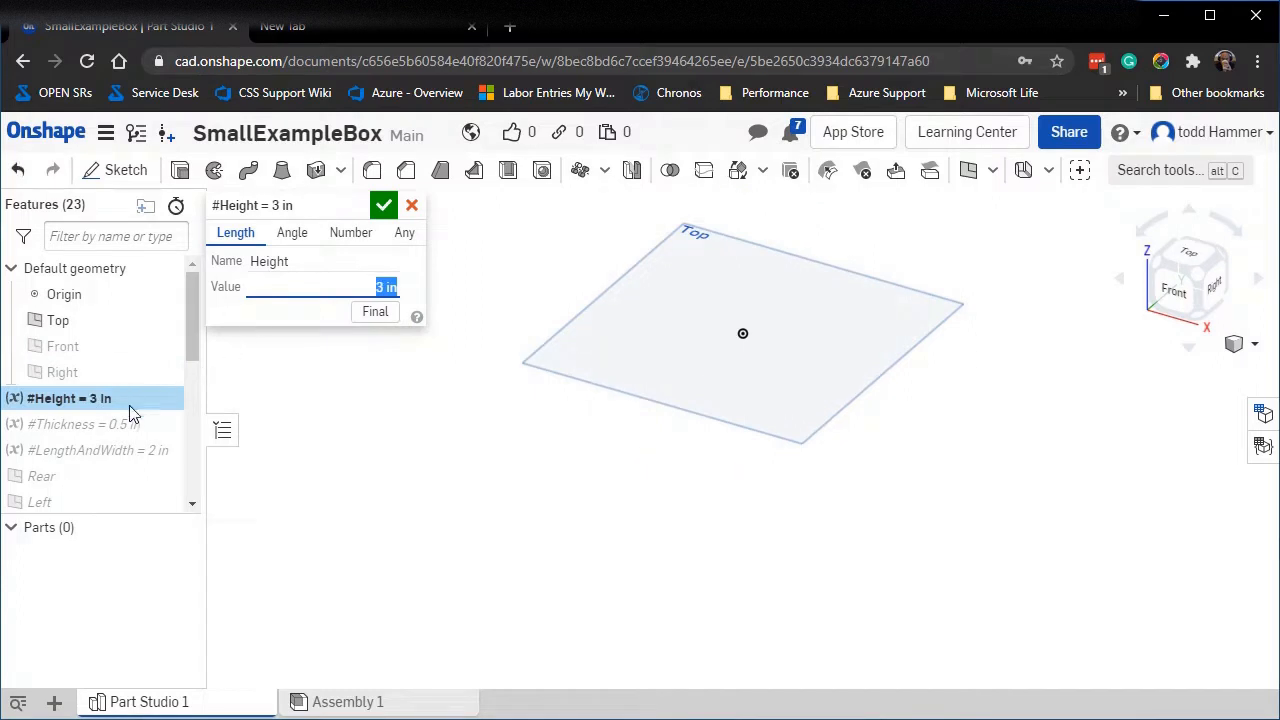
click(384, 205)
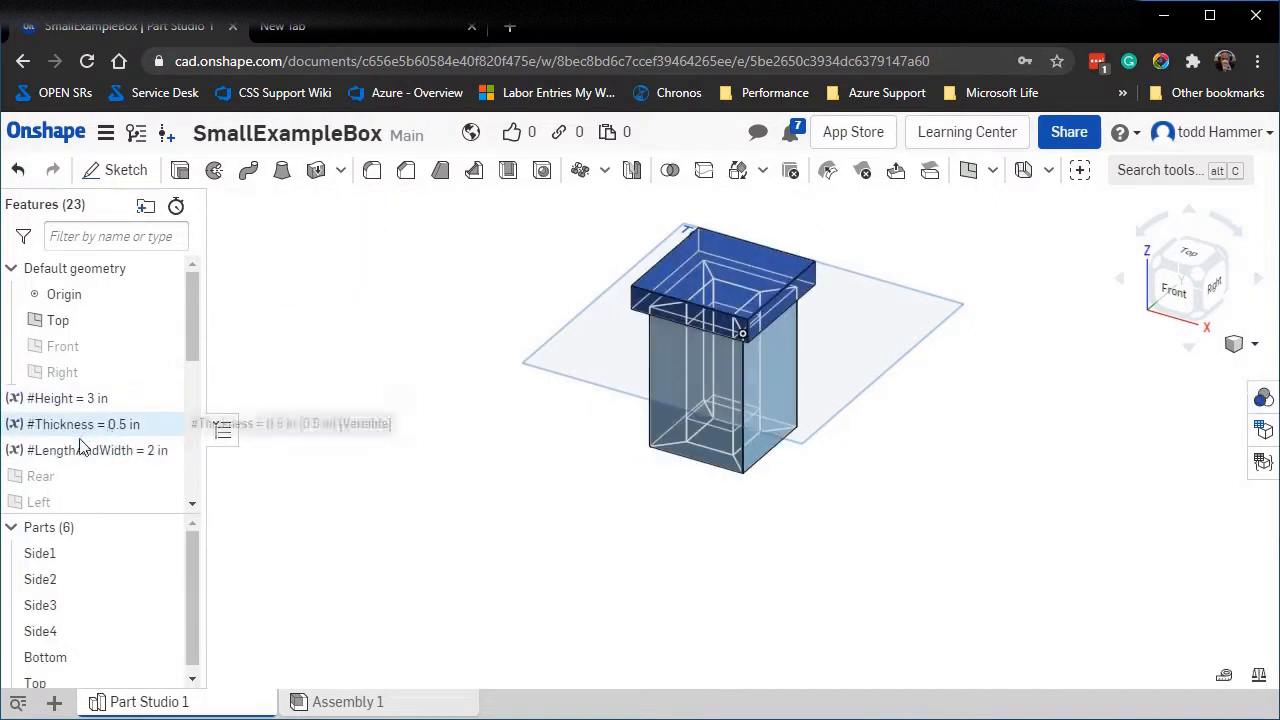
Set the Thickness variable to 0.25 in.
double_click(86, 428)
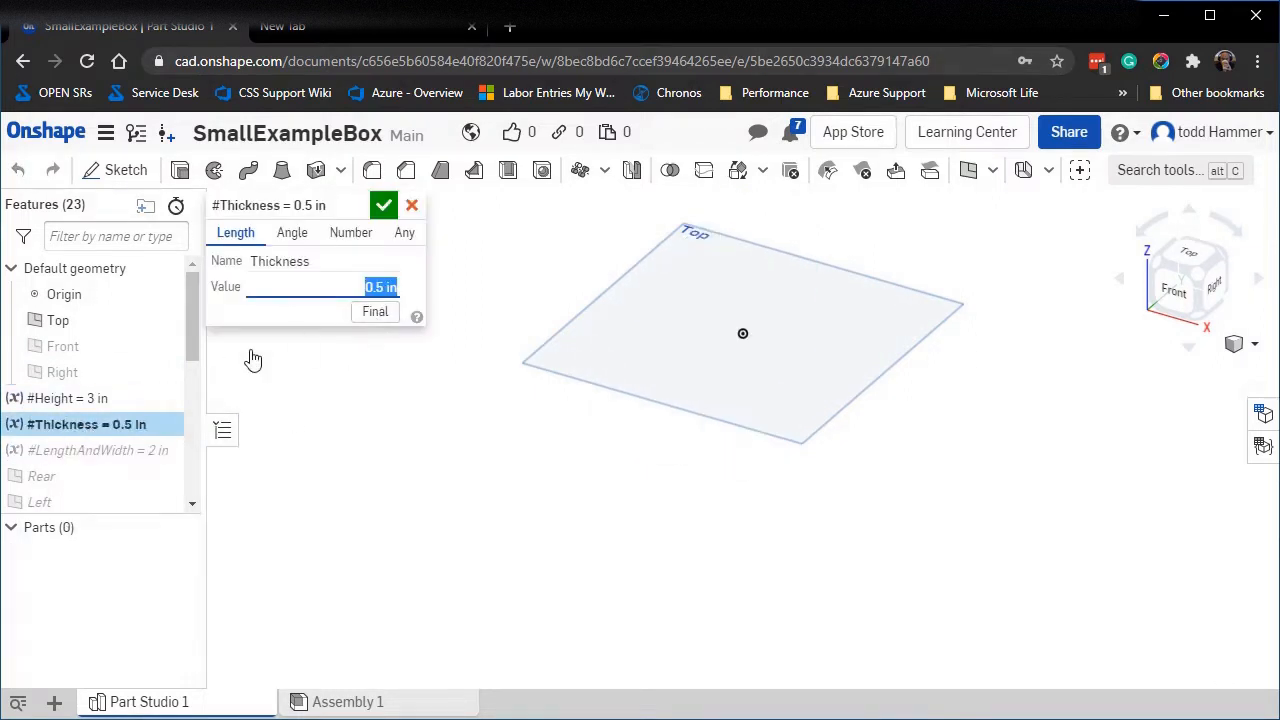
key(BackSpace)
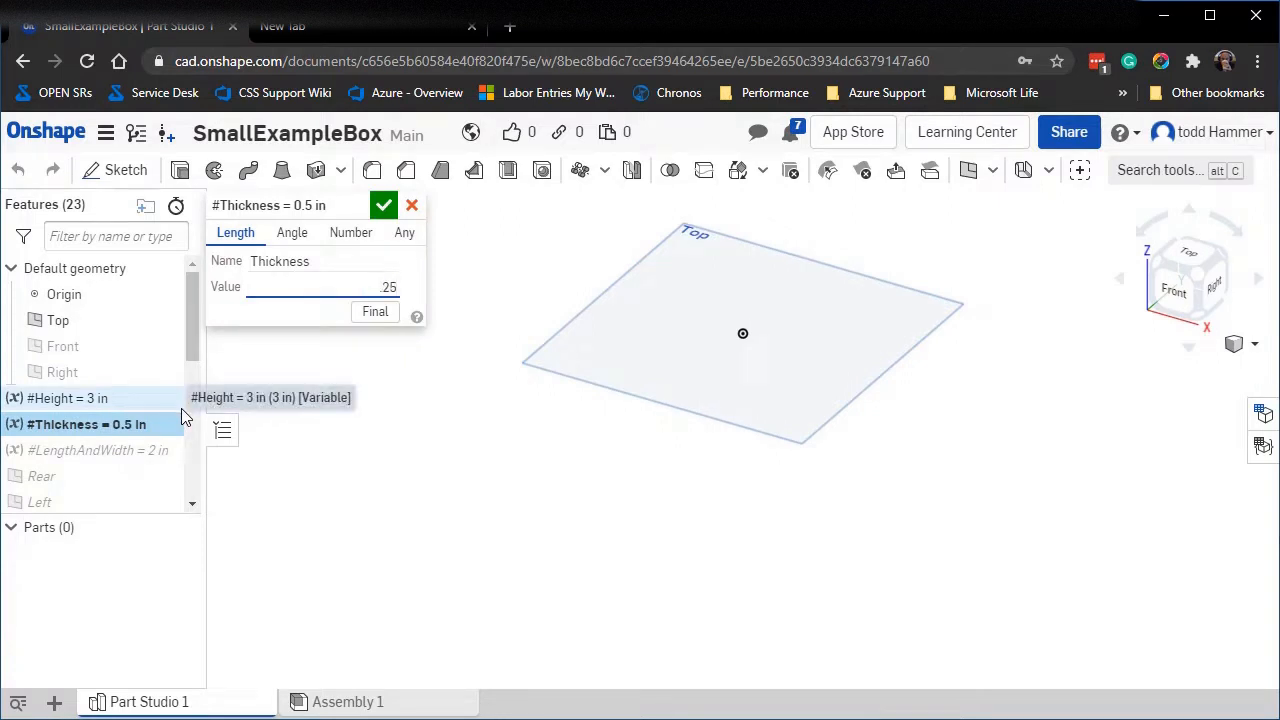
text(.25)
key(Return)
click(384, 205)
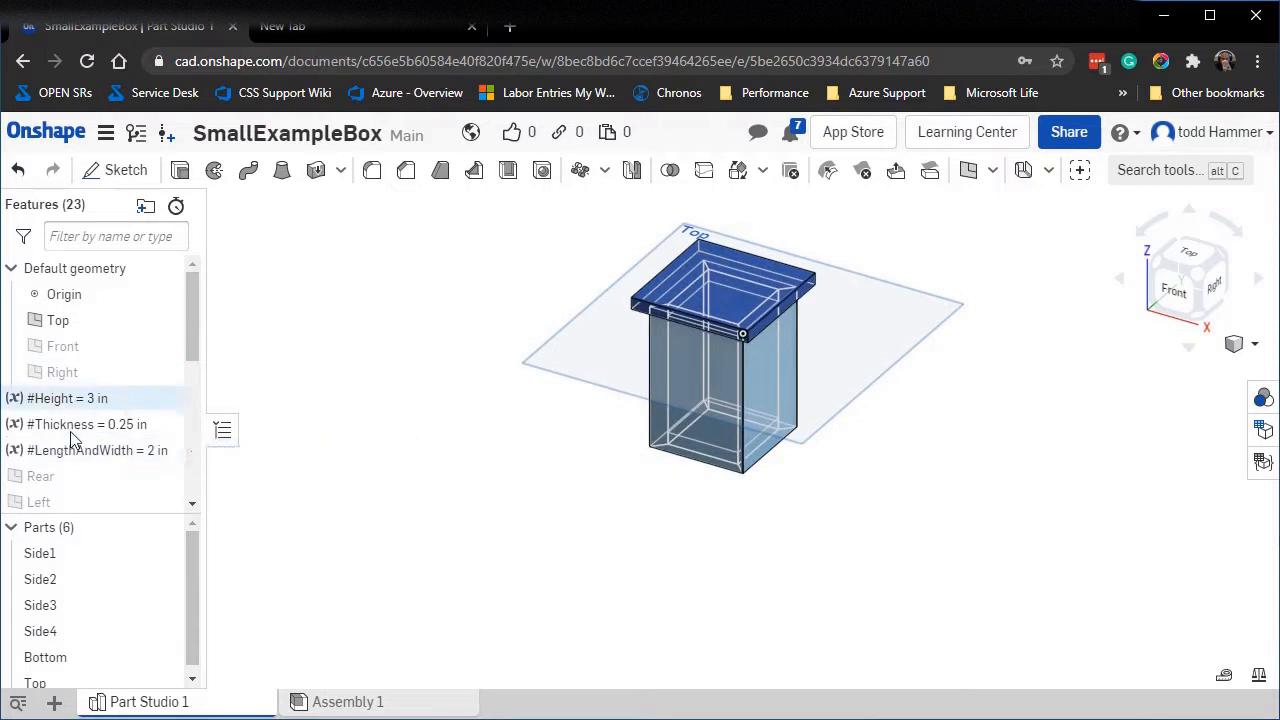
Set the LengthAndWidth variable to 4 in and inspect the rebuilt box from above and at an angle.
double_click(80, 455)
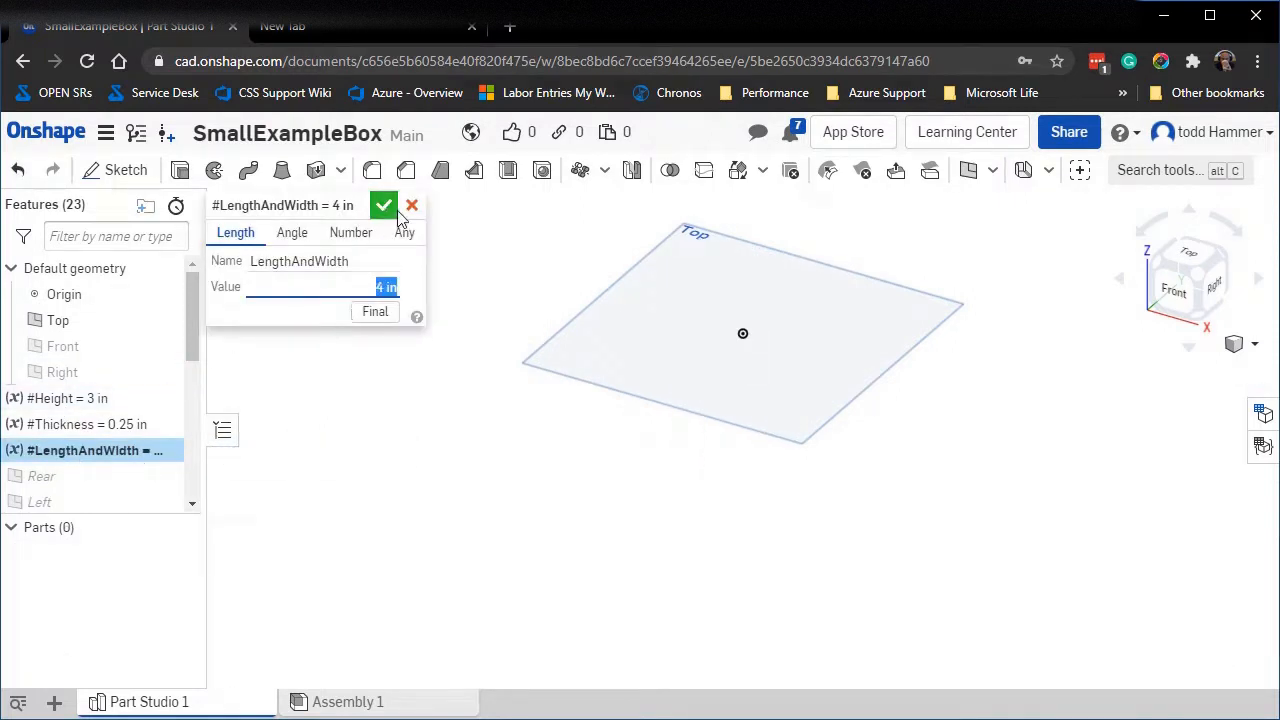
click(384, 205)
right_drag(416, 393, 630, 520)
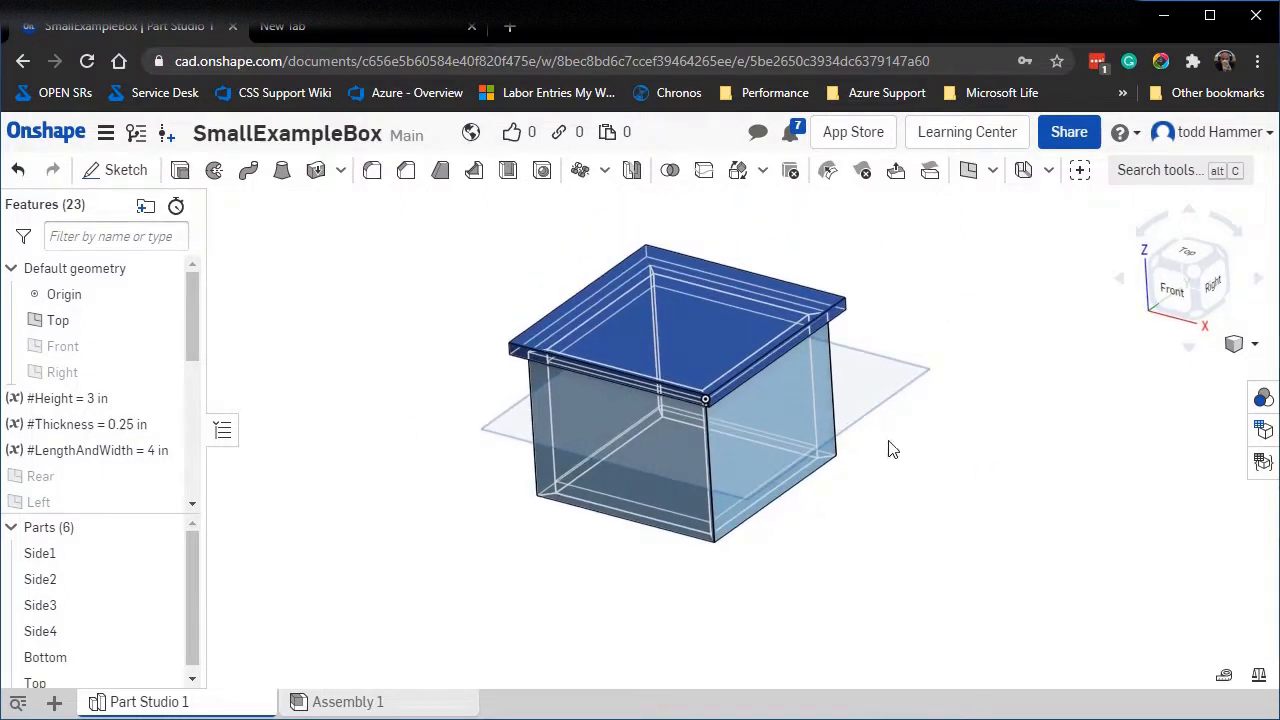
right_drag(989, 391, 1012, 476)
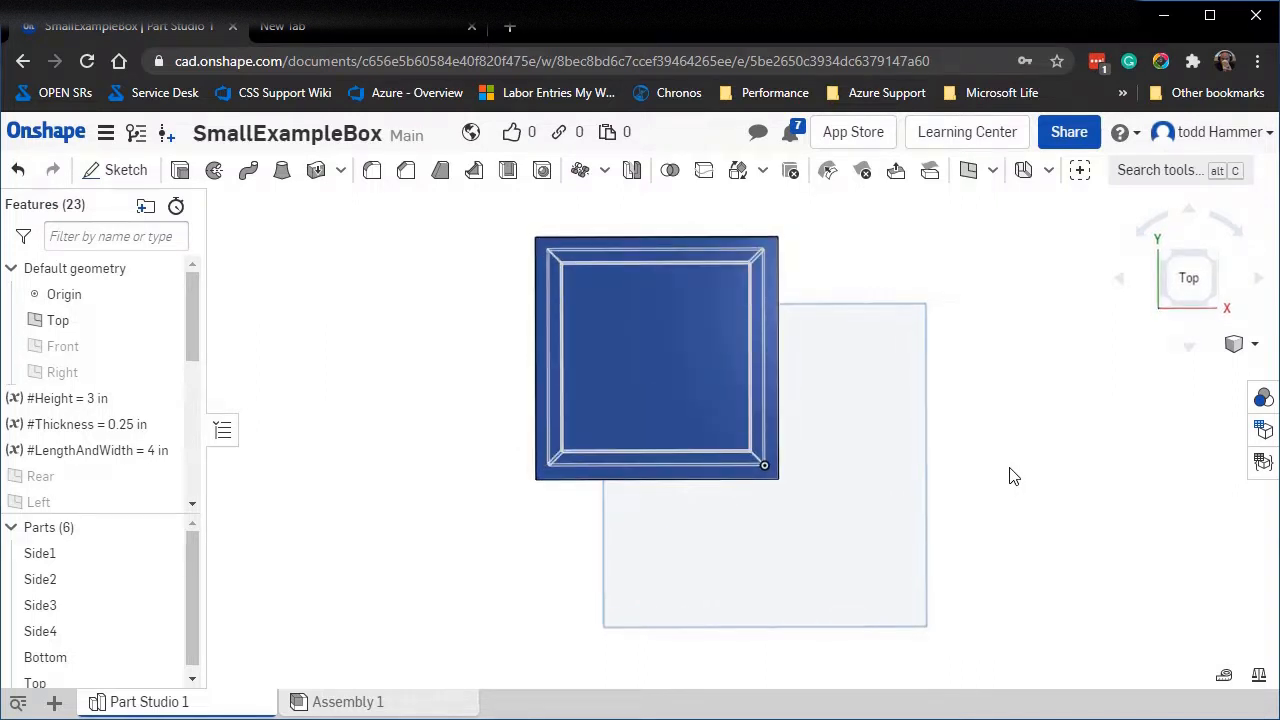
right_drag(1010, 476, 977, 434)
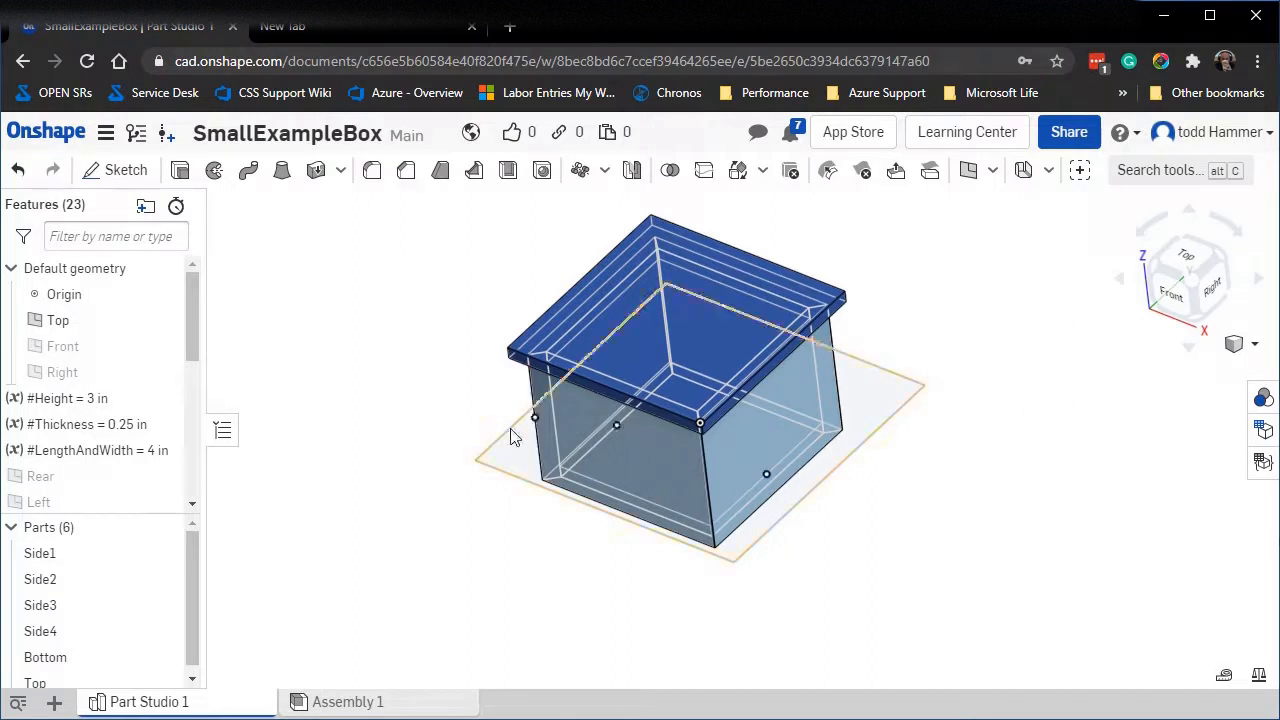
middle_drag(963, 414, 969, 474)
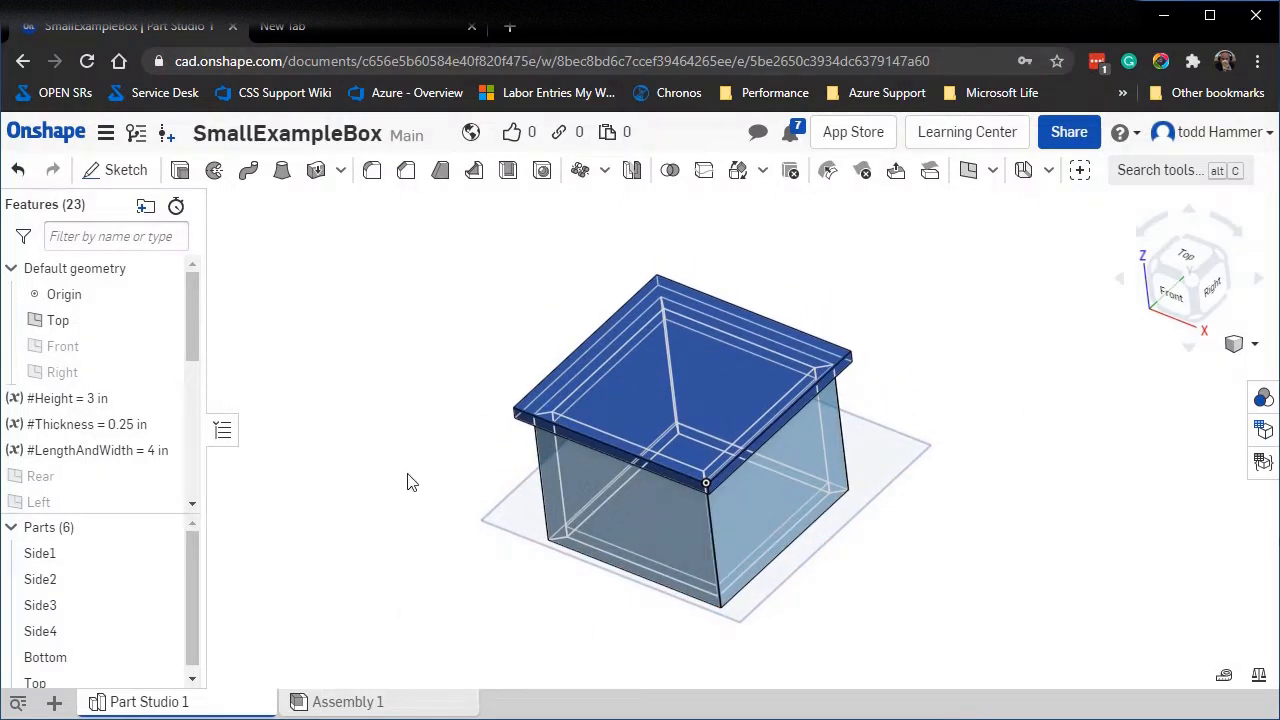